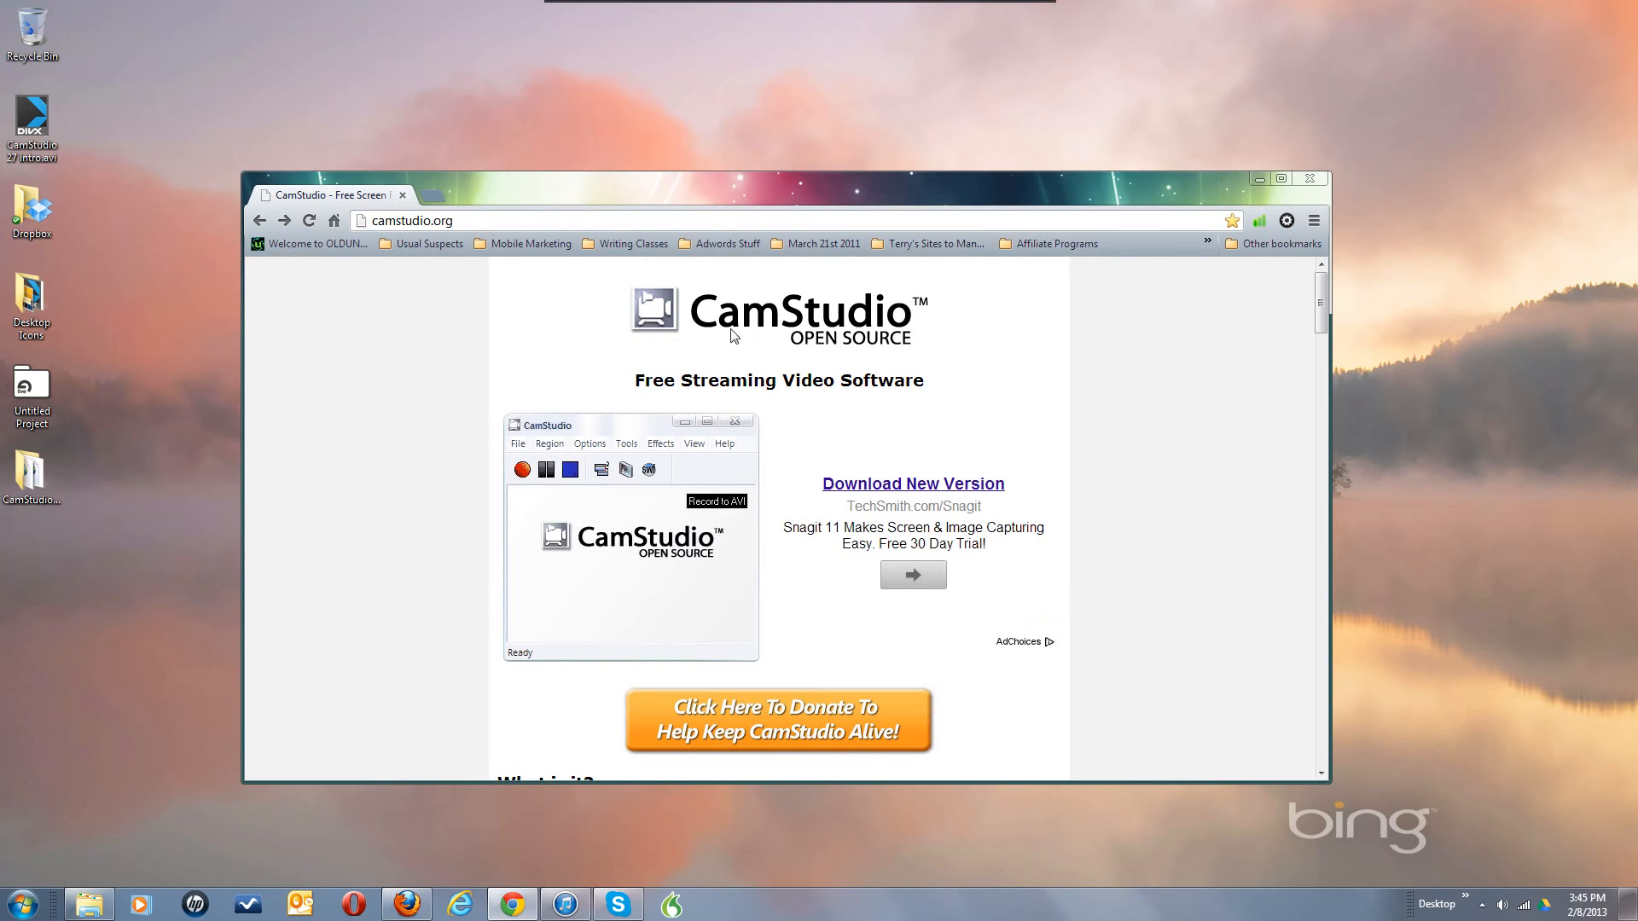
# Examine the CamStudio homepage from its feature description to the download links, including the optional Lossless Video Codec v1.5
pyautogui.scroll(-3, 985, 420)
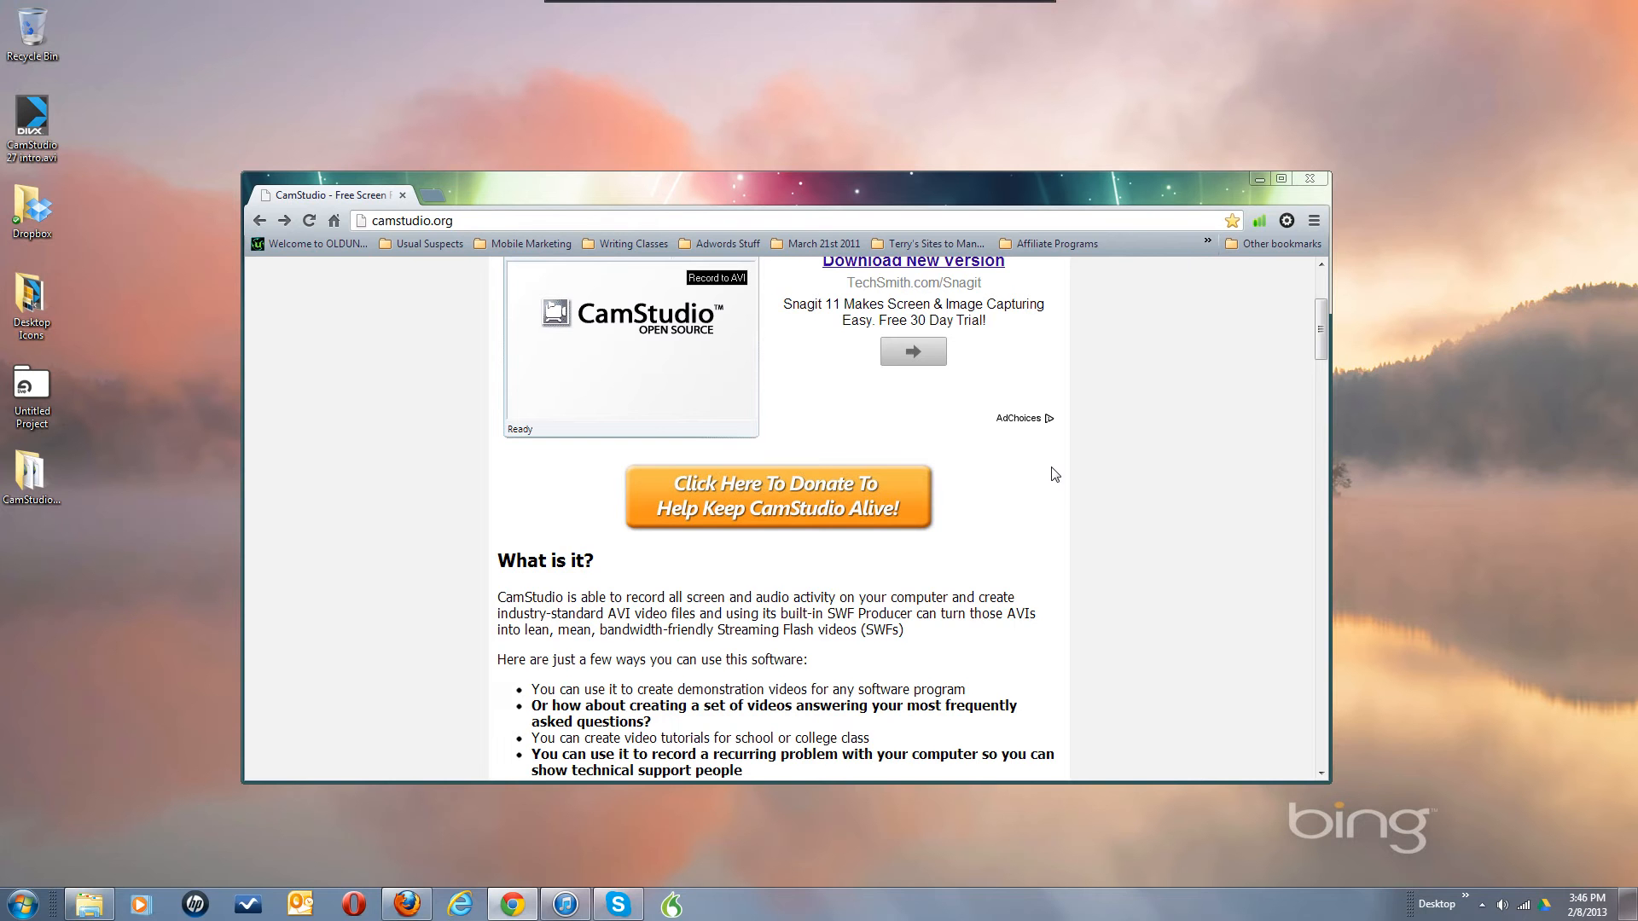
pyautogui.scroll(-3, 1064, 500)
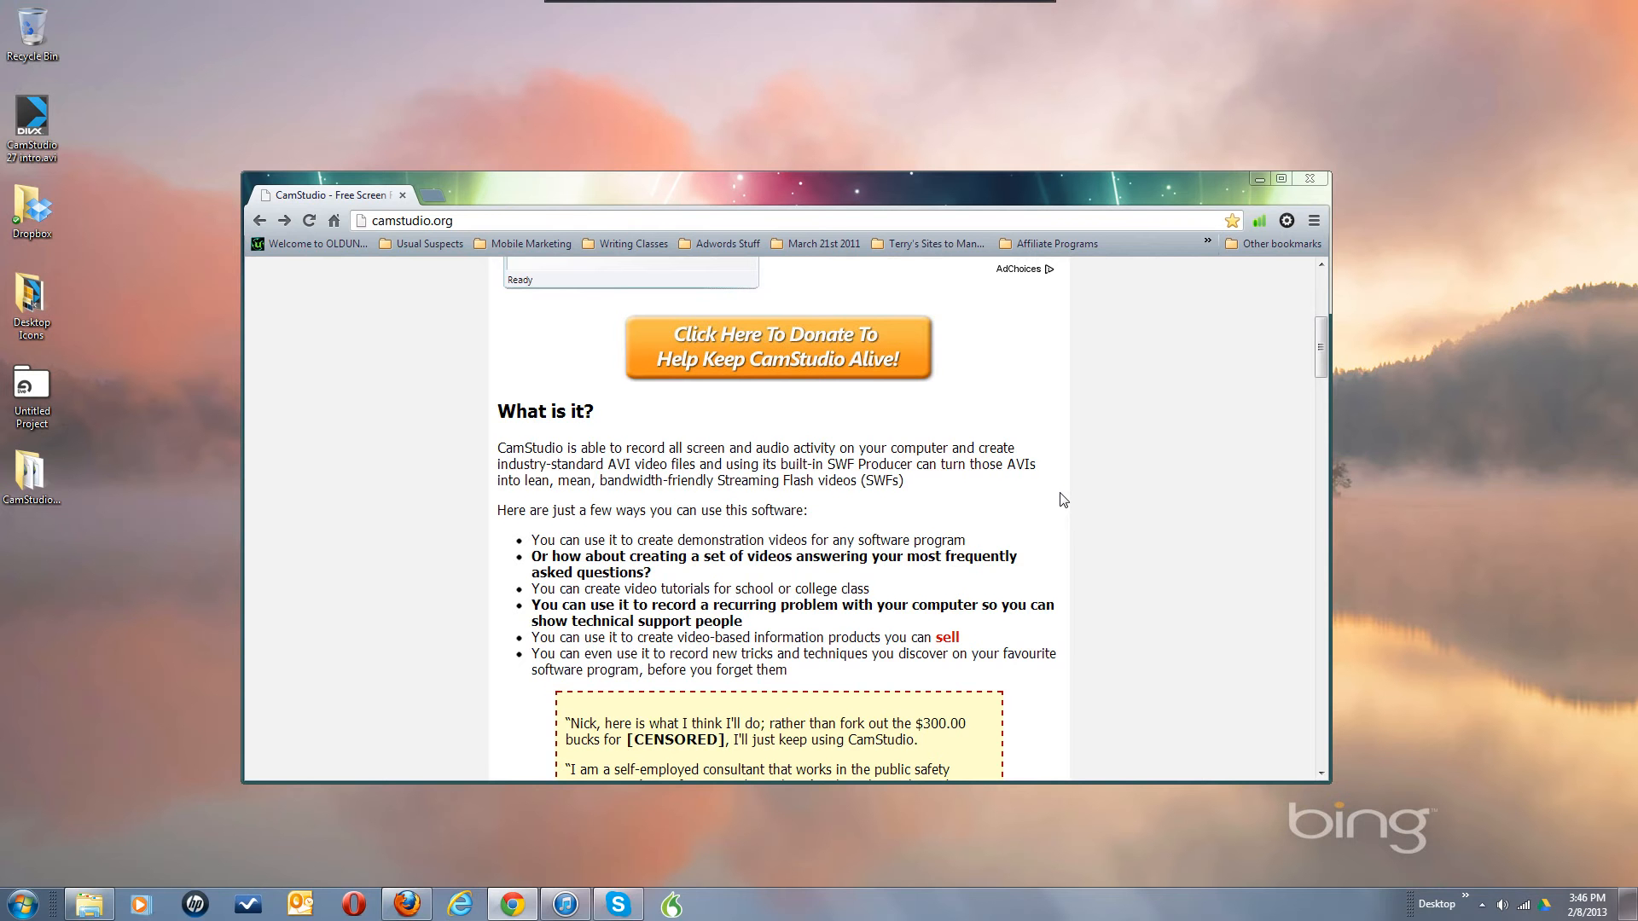
pyautogui.scroll(-5, 1064, 499)
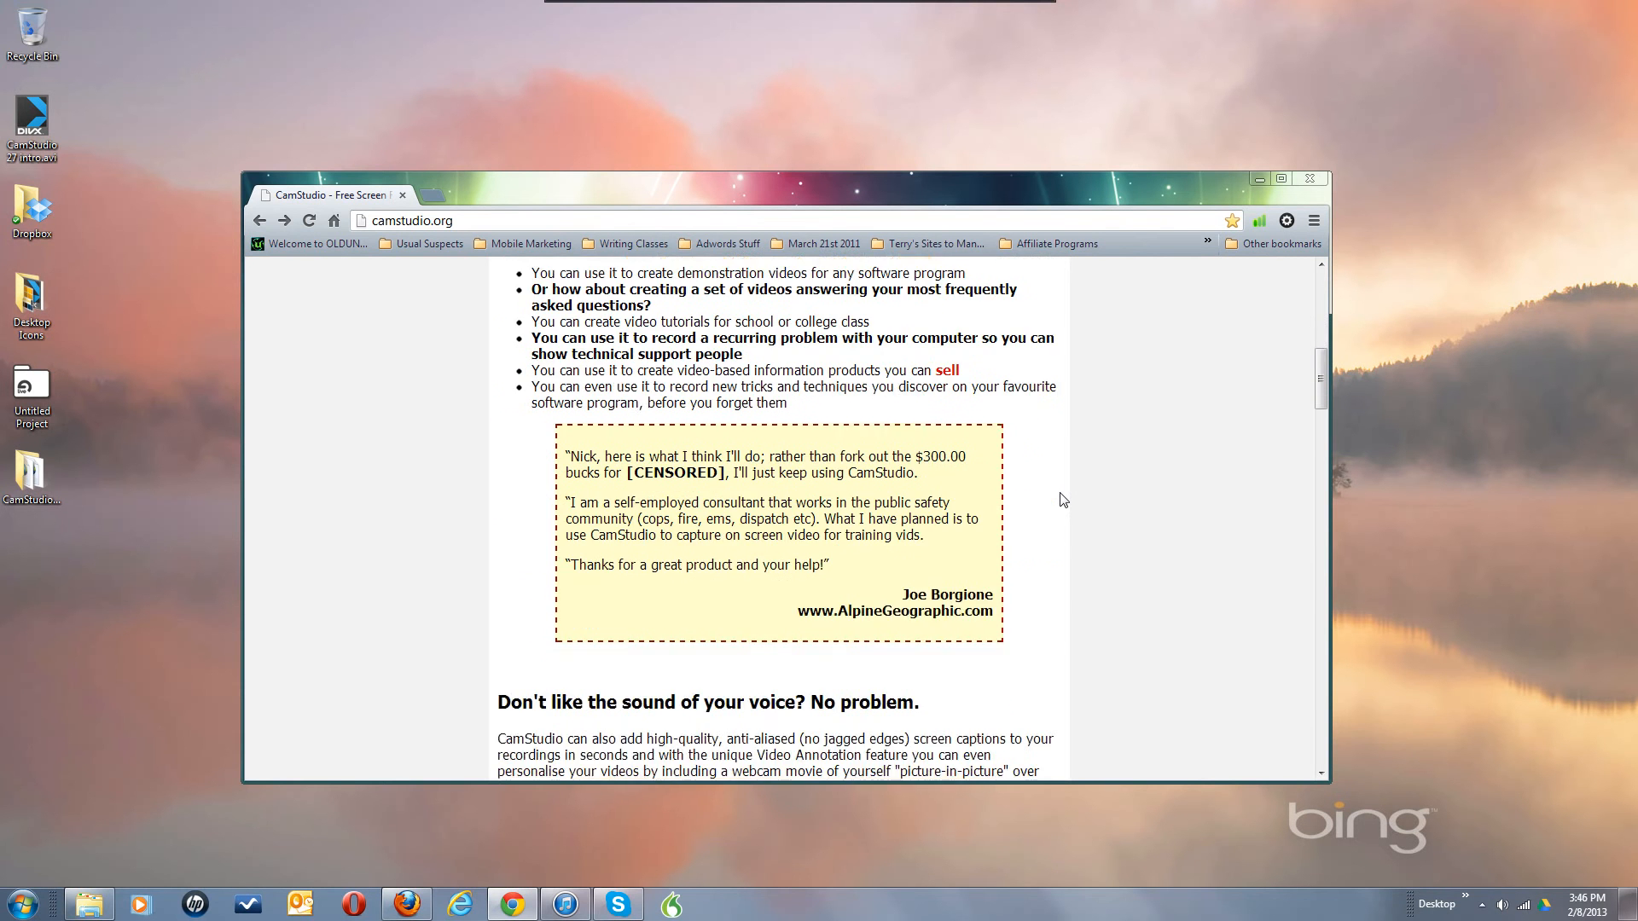
pyautogui.scroll(-5, 1063, 500)
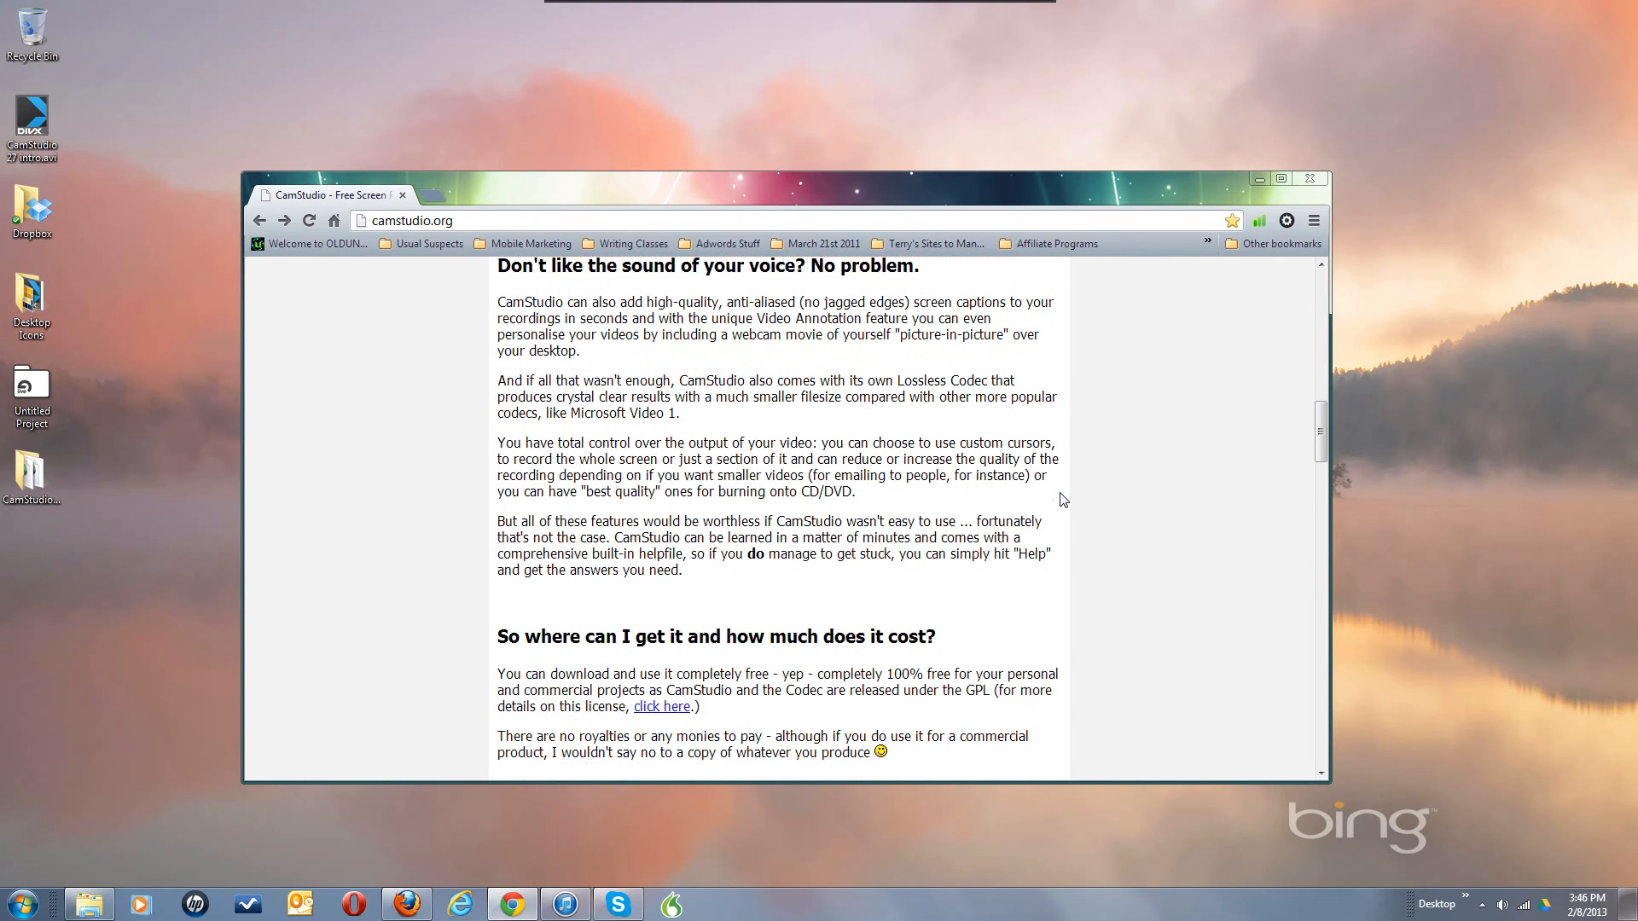
pyautogui.scroll(-4, 1064, 500)
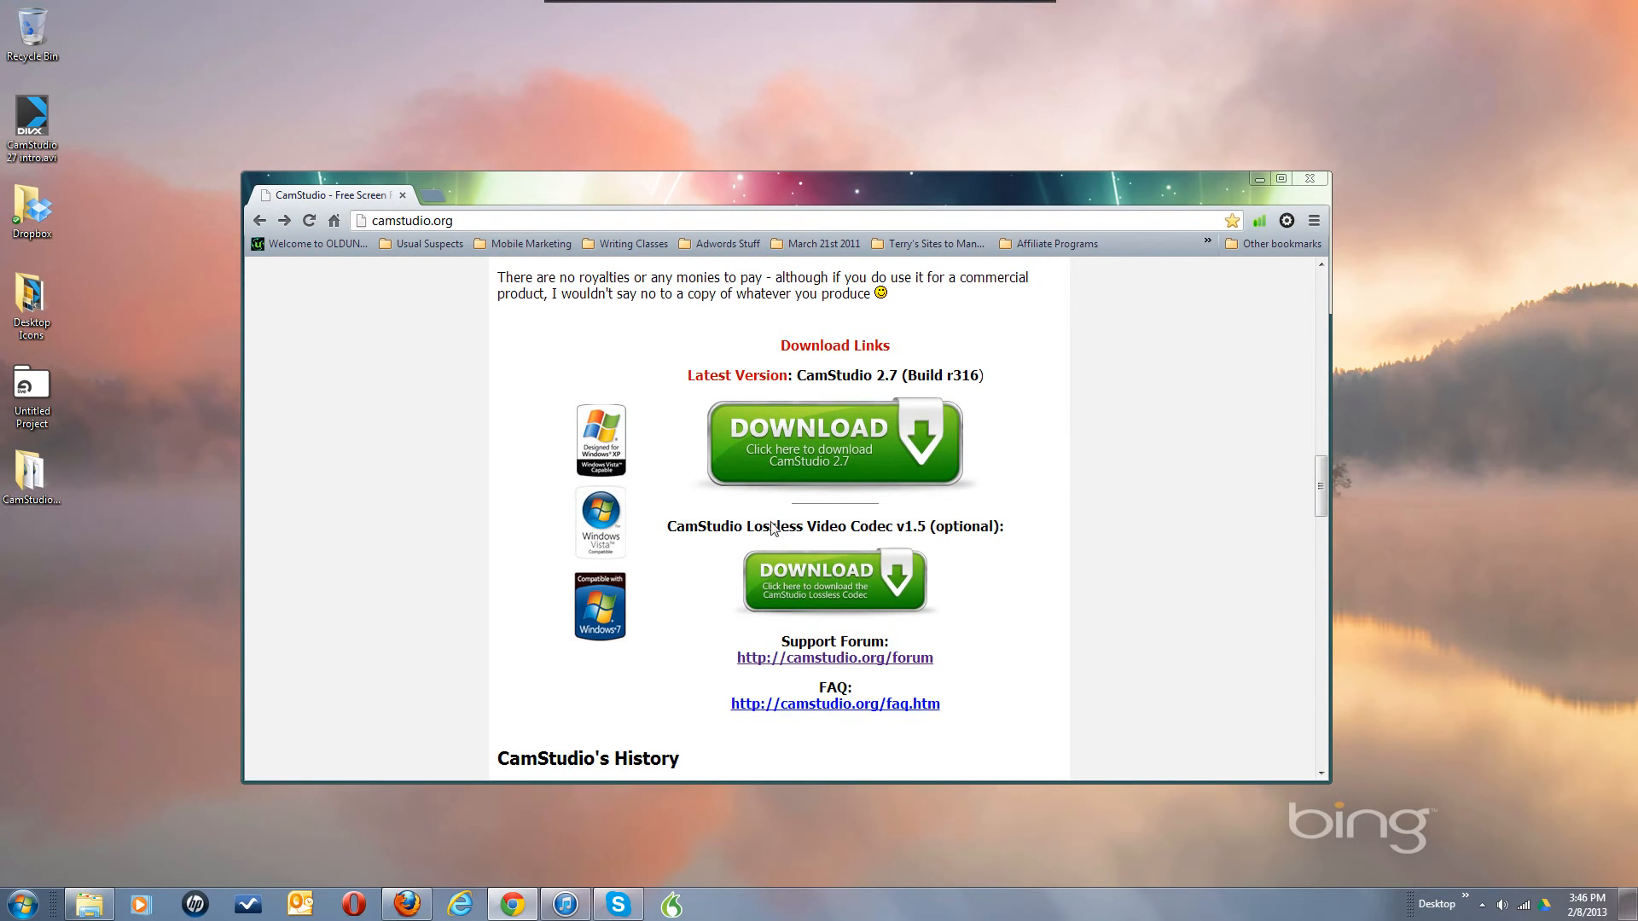
pyautogui.doubleClick(854, 529)
pyautogui.click(855, 528)
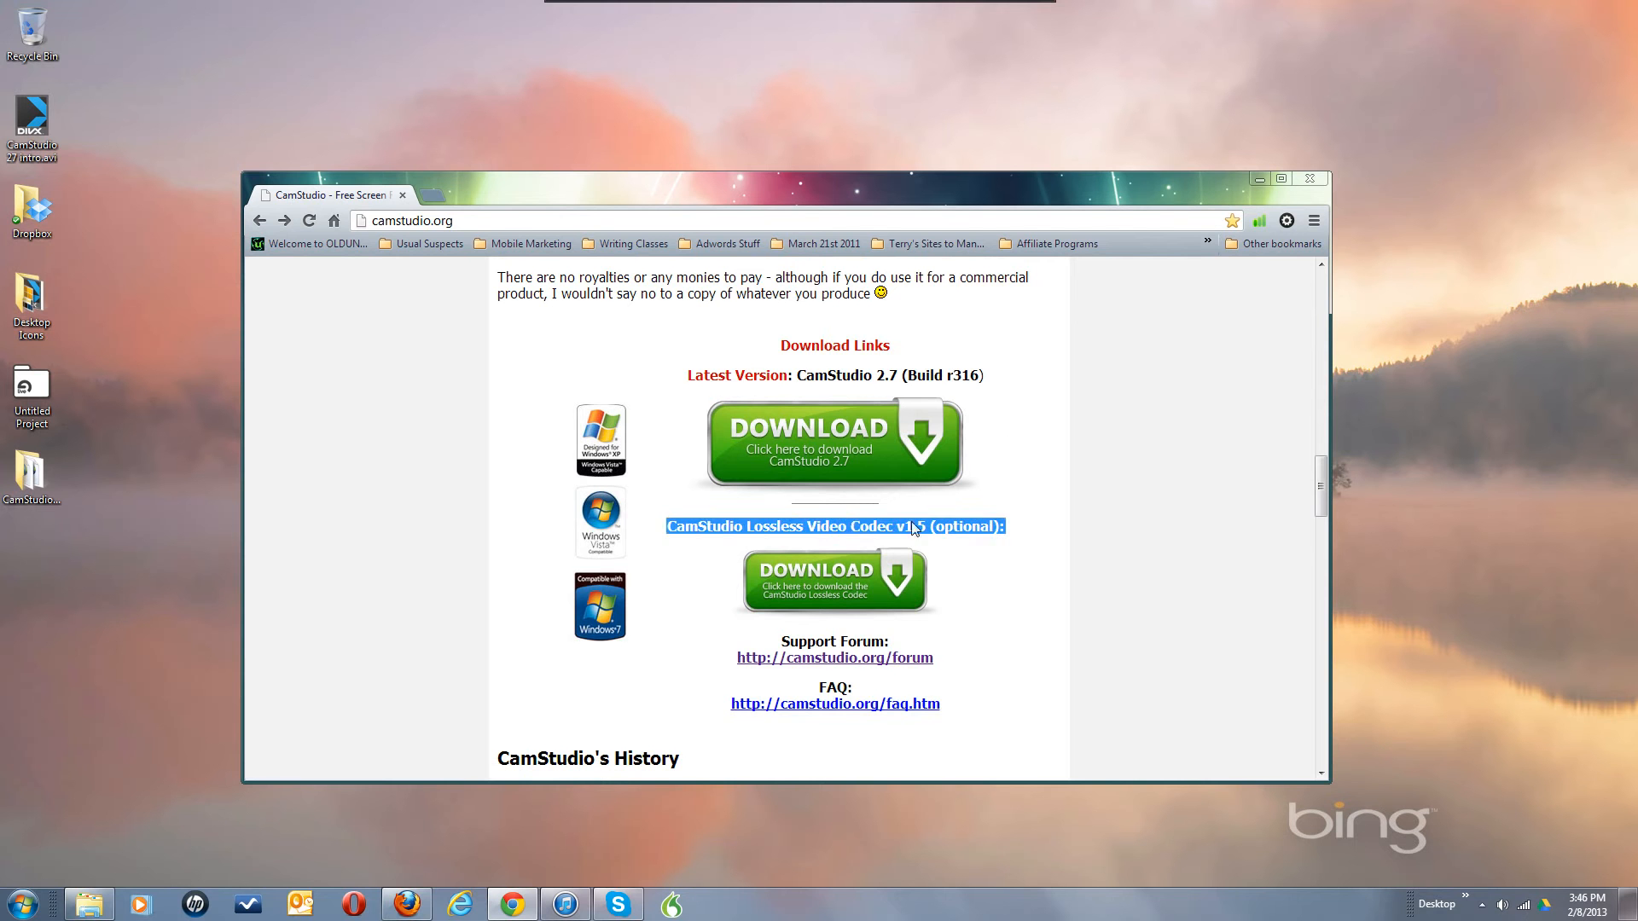
pyautogui.click(1123, 527)
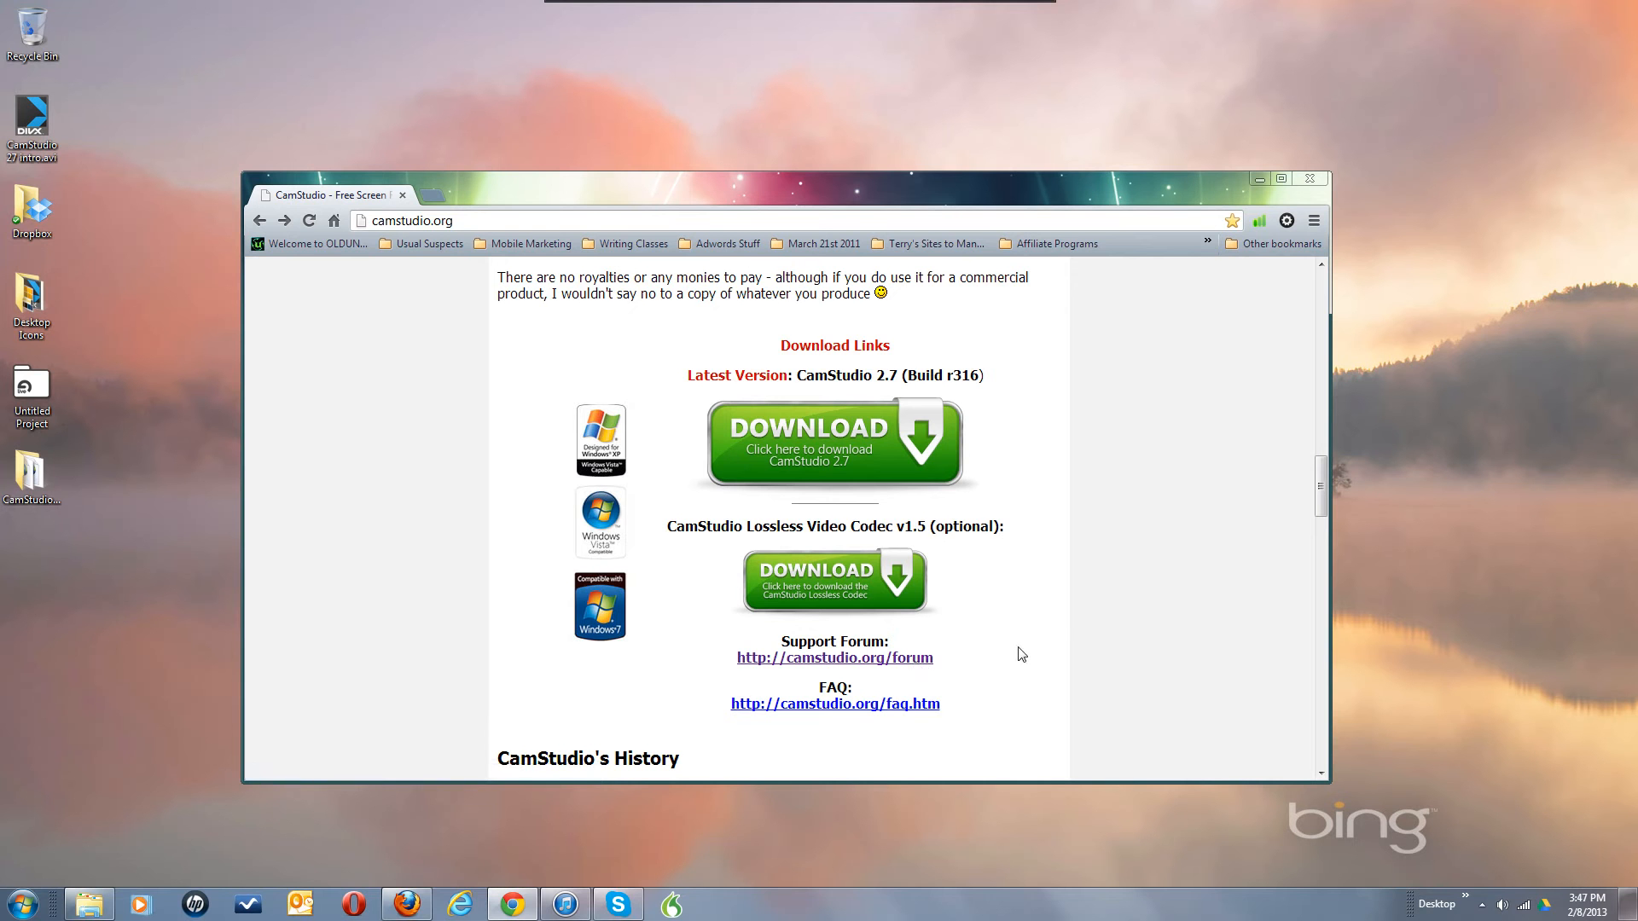
pyautogui.scroll(1, 1073, 616)
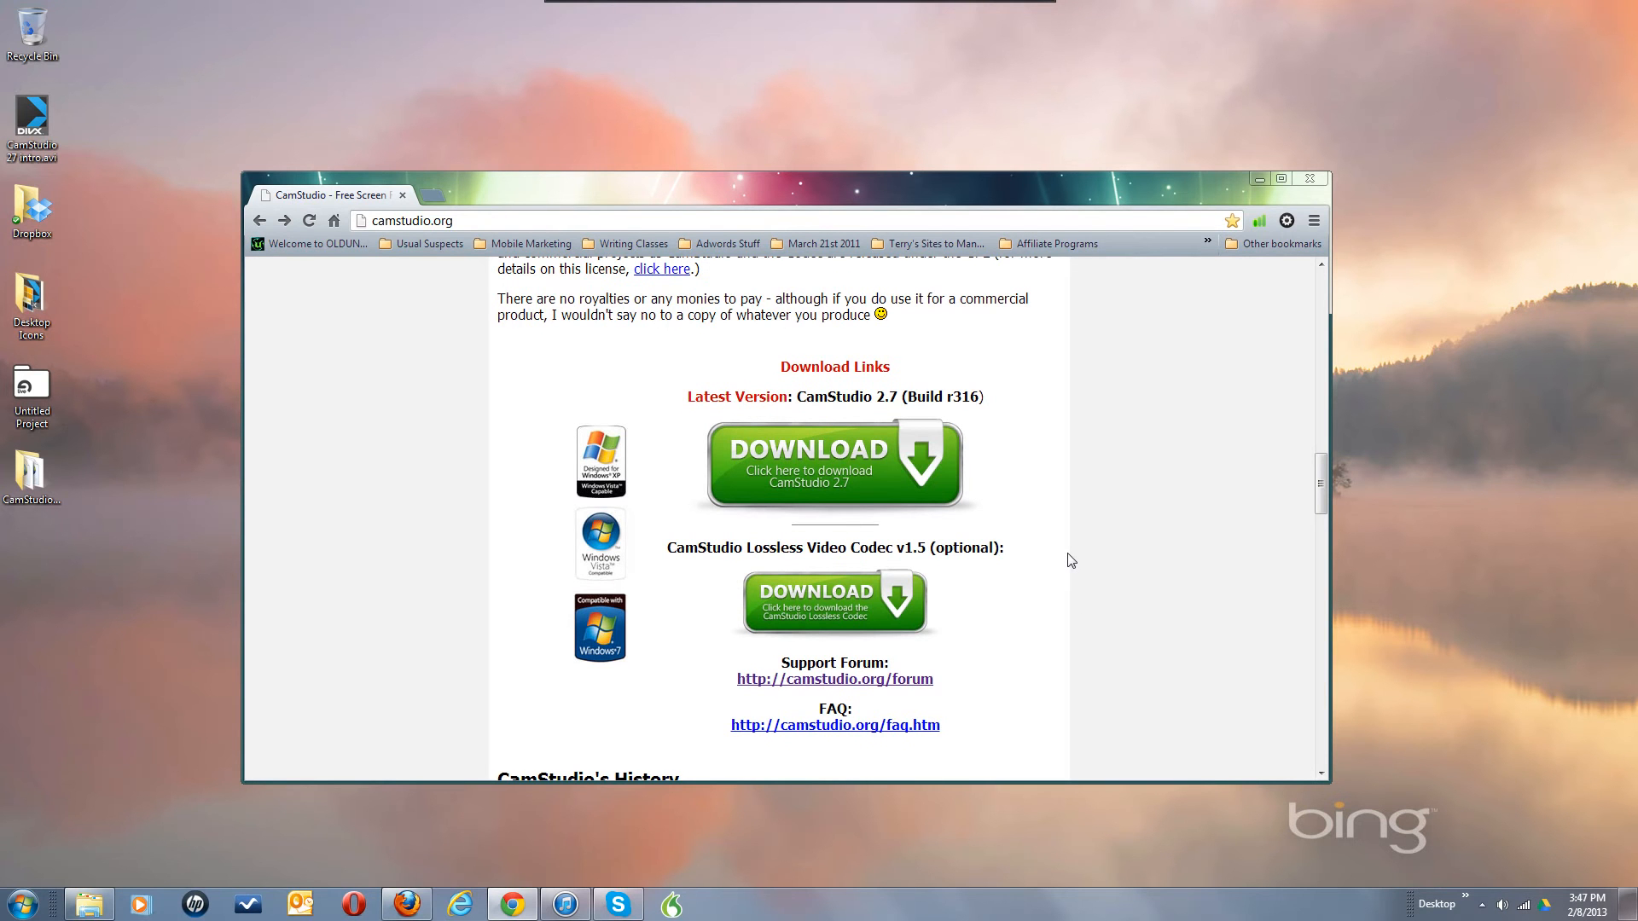
pyautogui.scroll(1, 1071, 560)
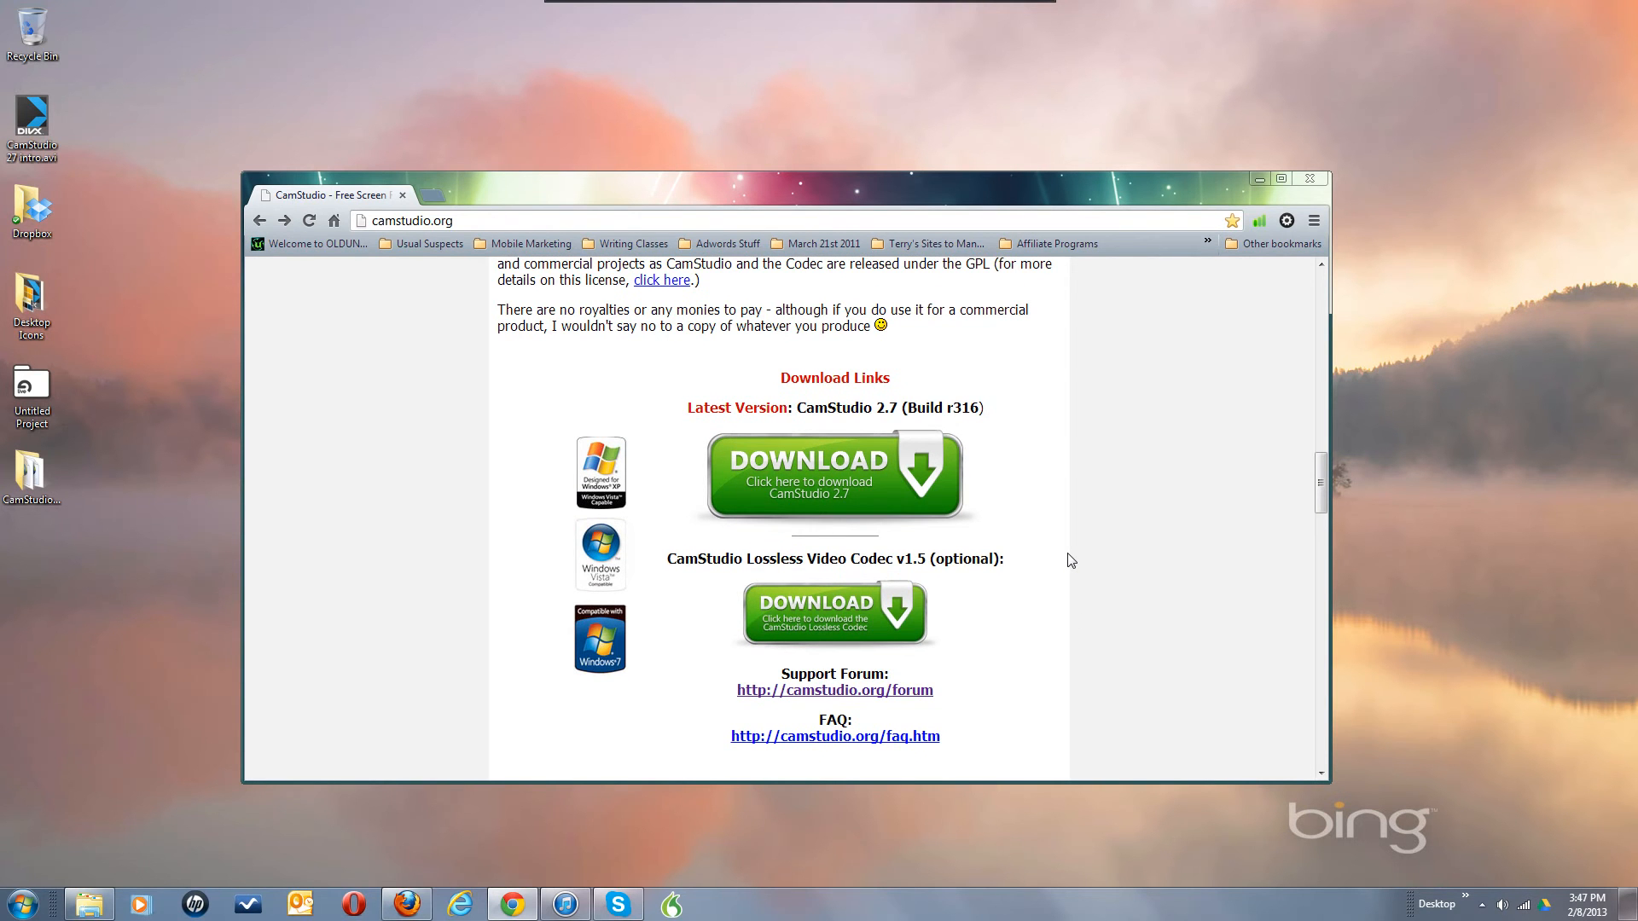
# Download CamStudio 2.7 from the homepage and run the downloaded installer, accepting the security prompt
pyautogui.click(921, 469)
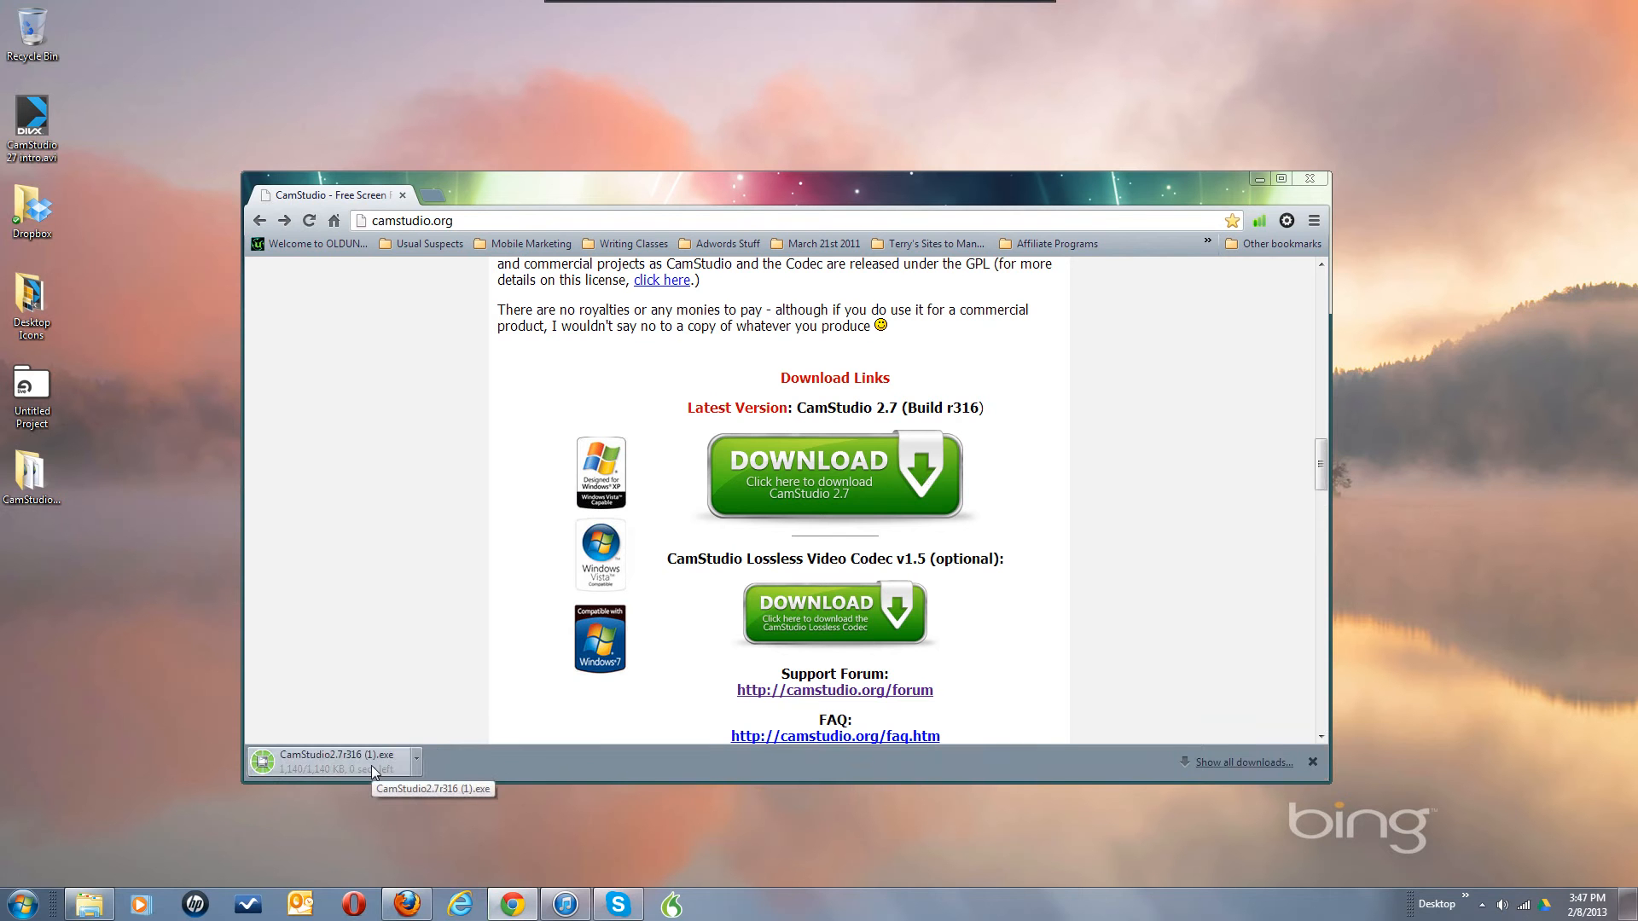
pyautogui.click(330, 765)
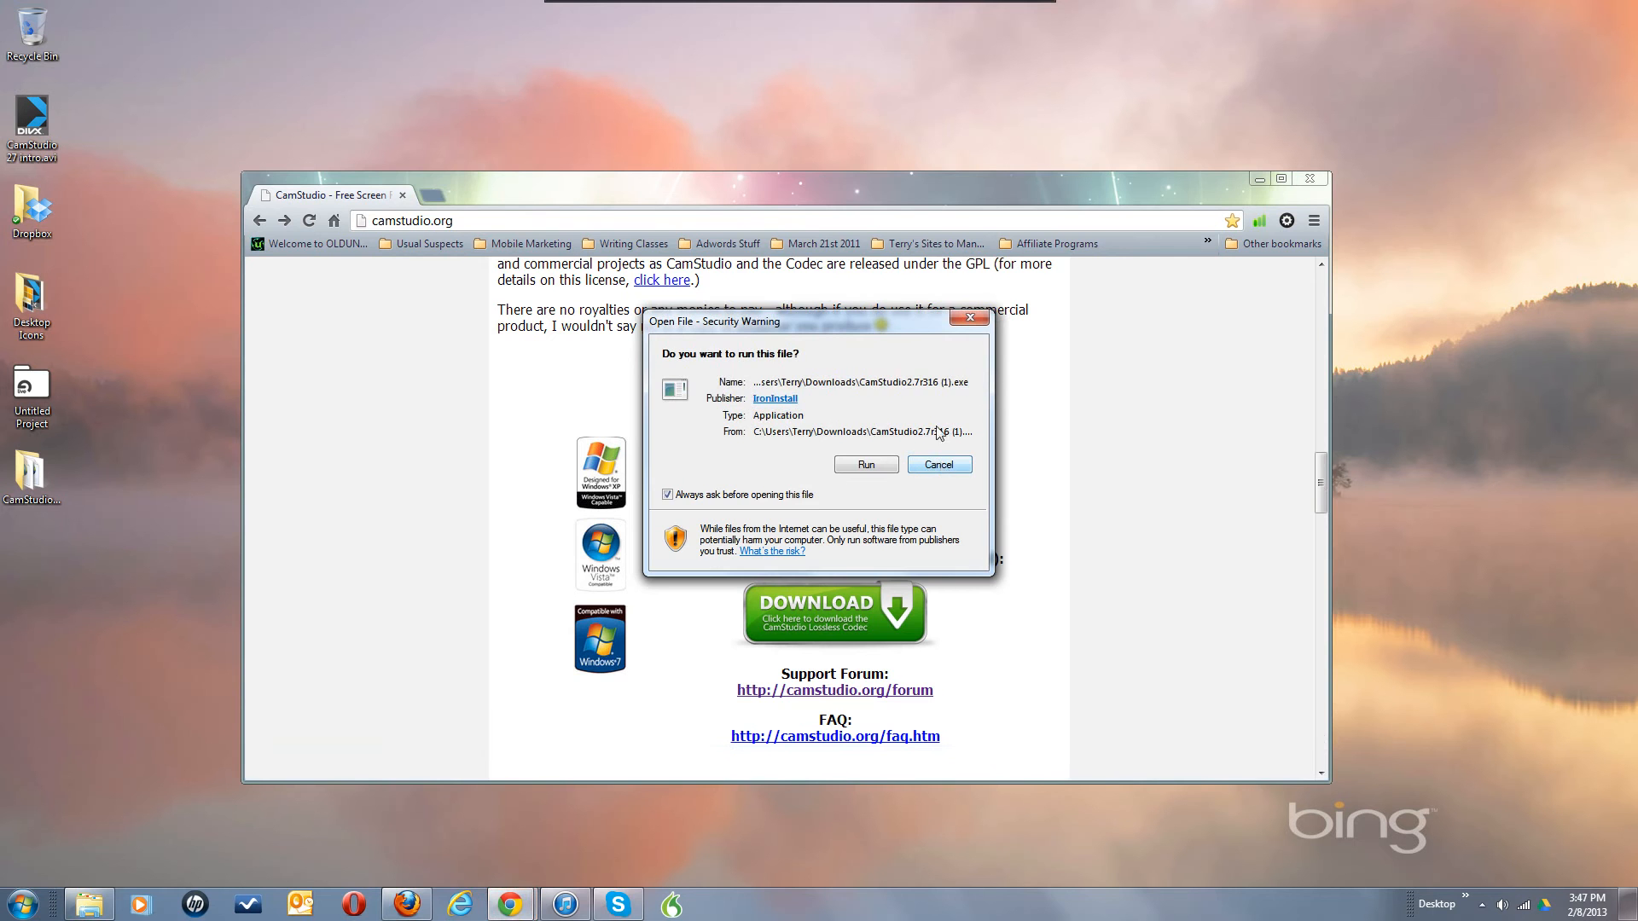
pyautogui.click(858, 458)
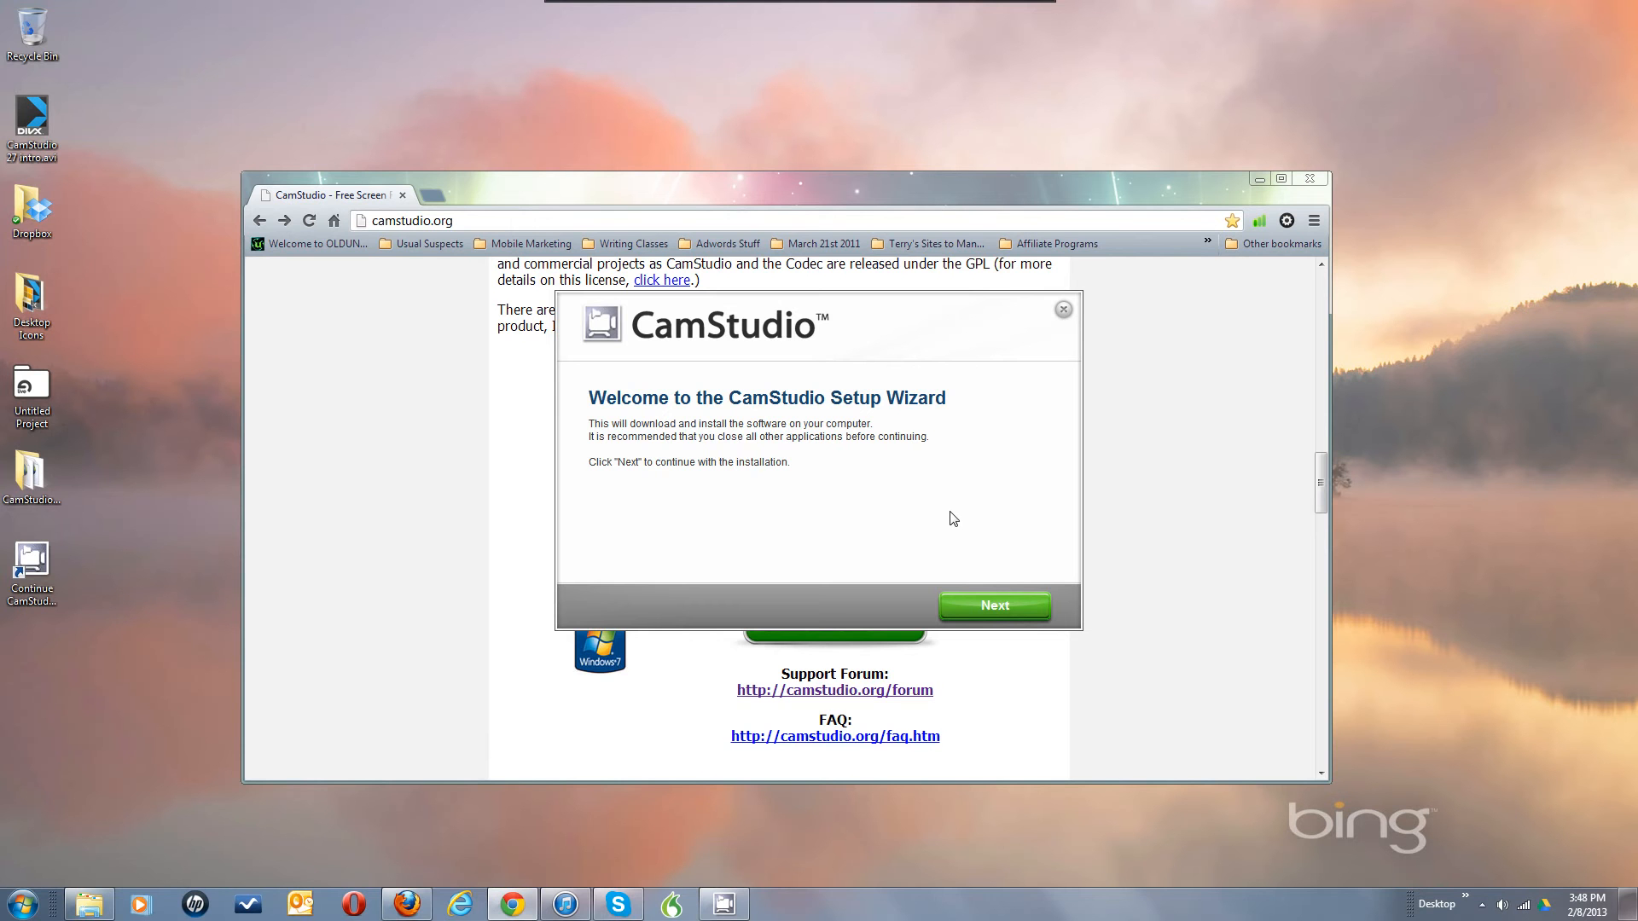
# Proceed through the setup wizard's welcome and license pages, and decline the DealPly coupon app before installing
pyautogui.click(988, 605)
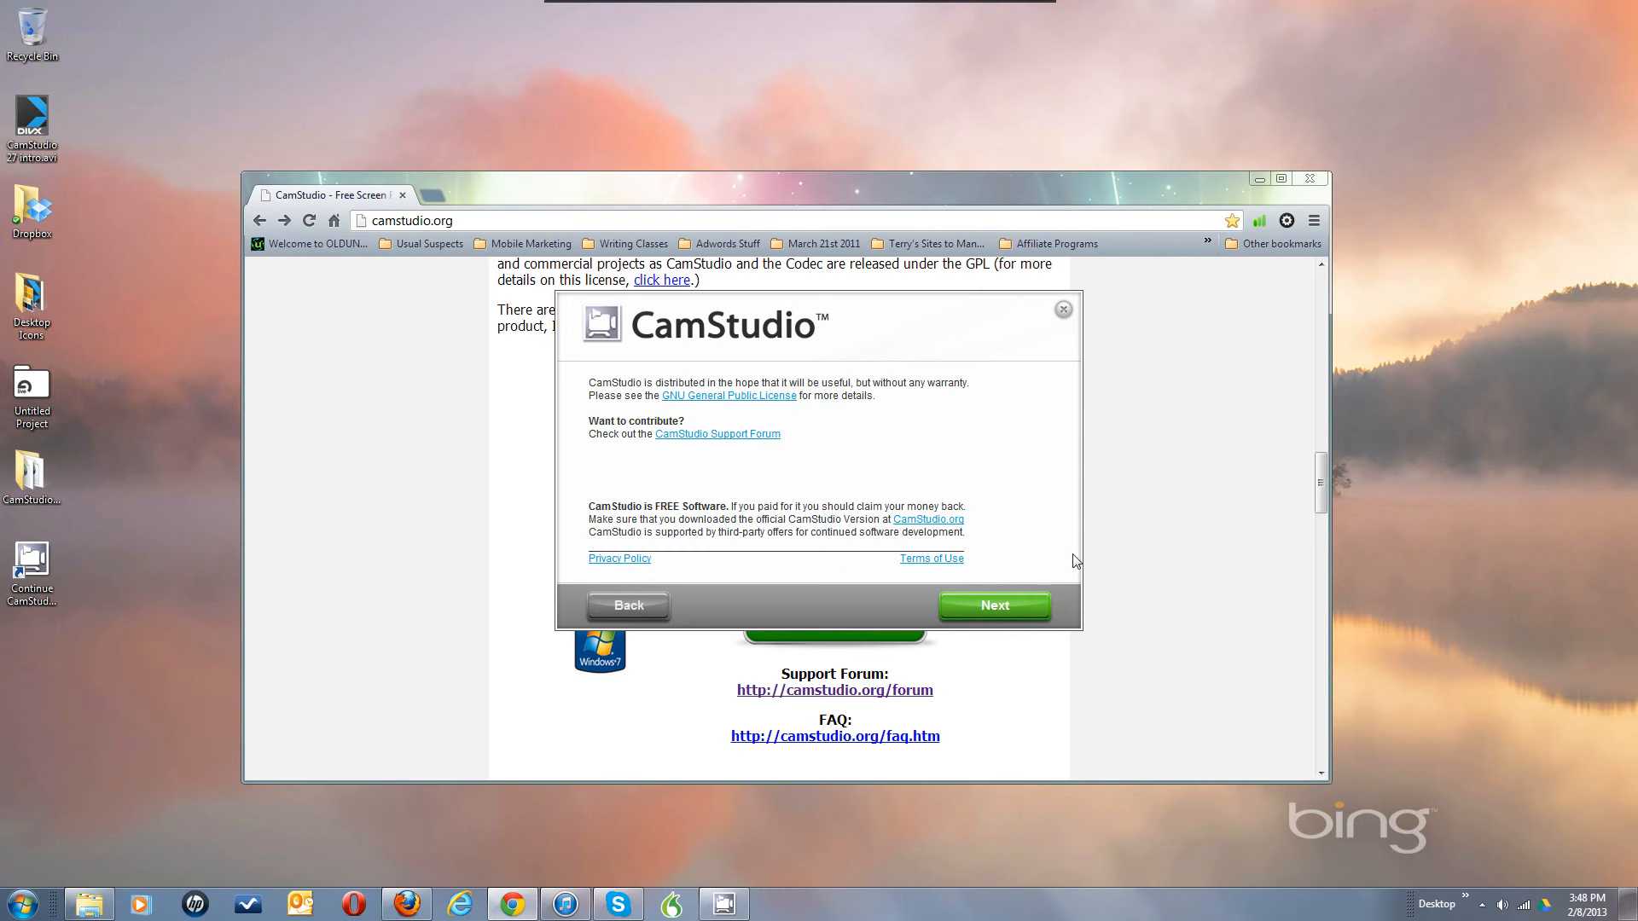
pyautogui.click(995, 605)
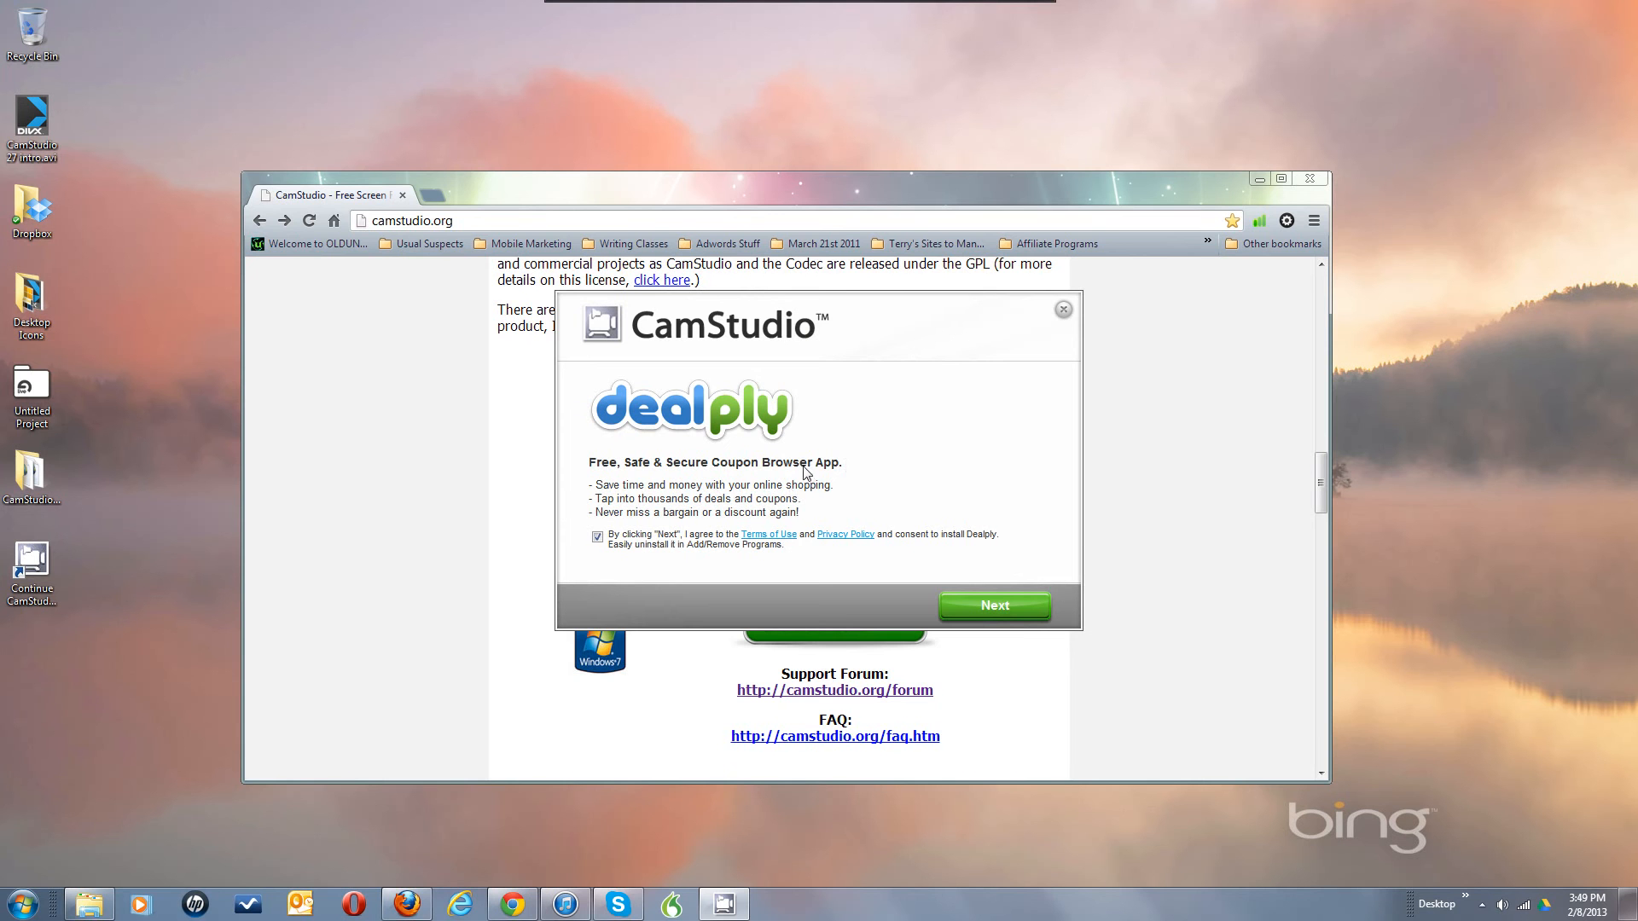
pyautogui.click(597, 538)
pyautogui.click(991, 607)
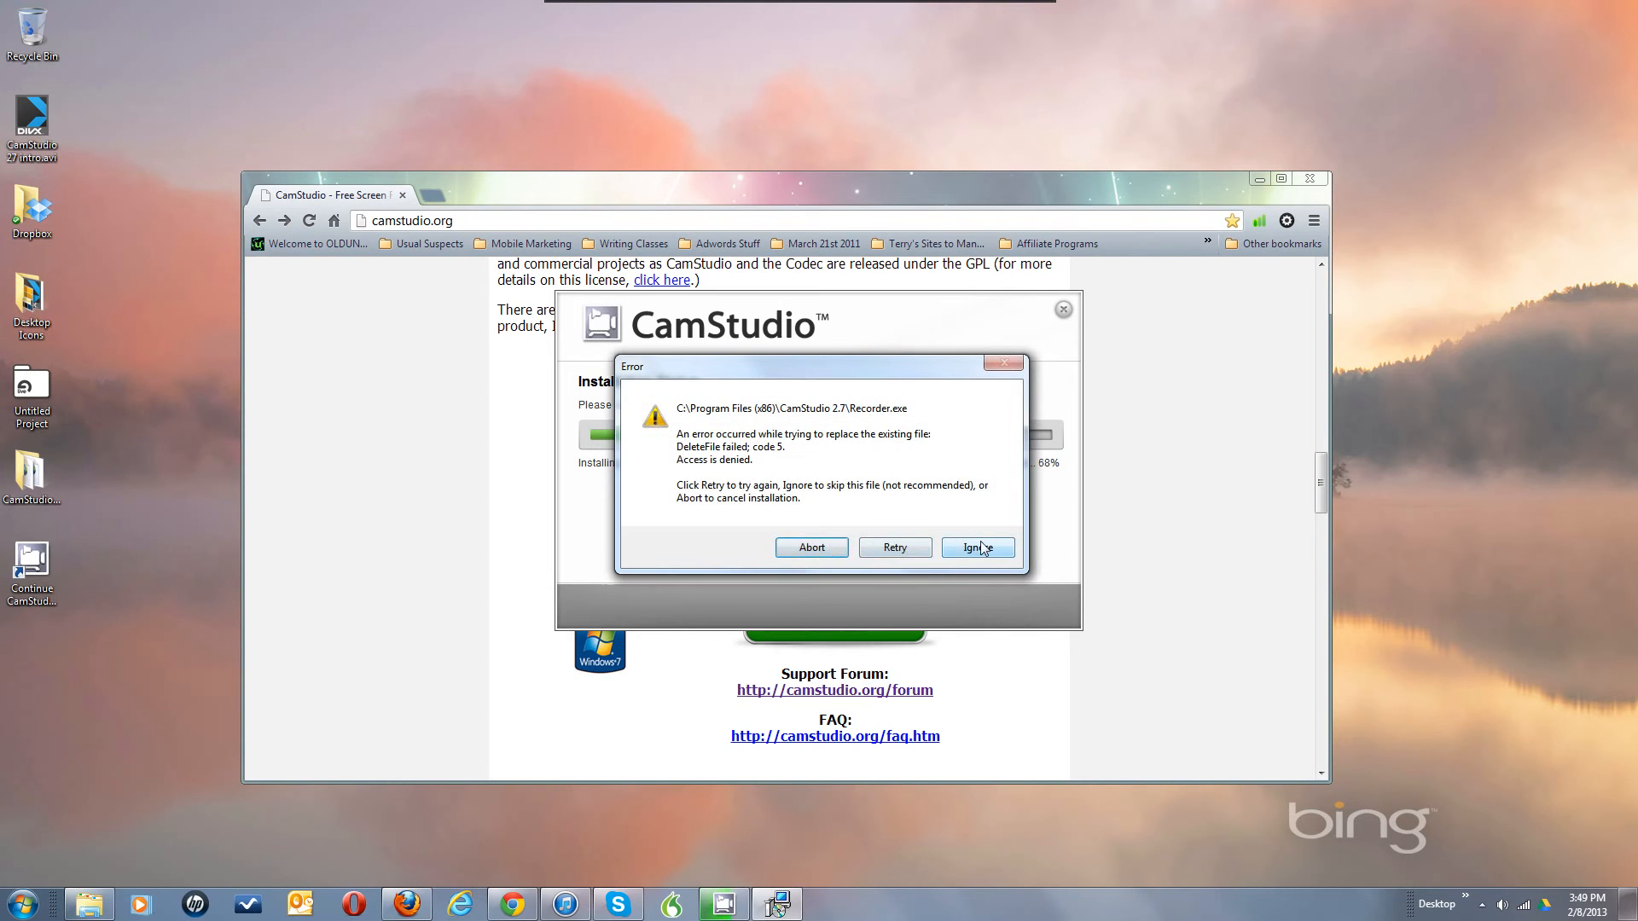
# Ignore the file replacement errors for Recorder.exe and CamHook.dll so the installation continues
pyautogui.click(979, 548)
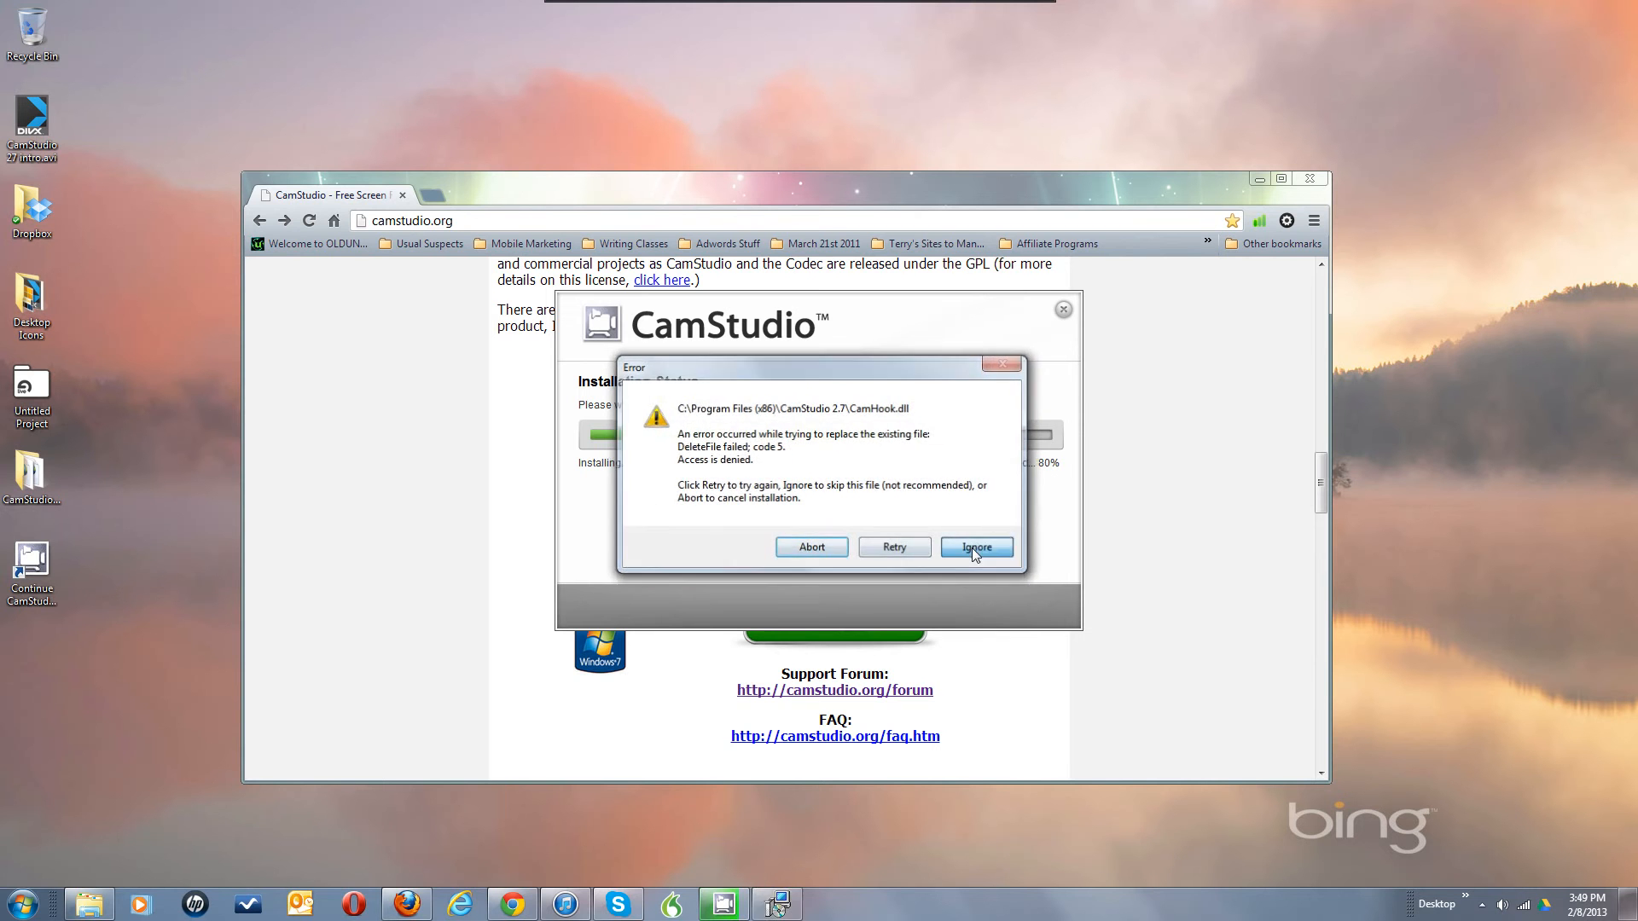
pyautogui.click(975, 551)
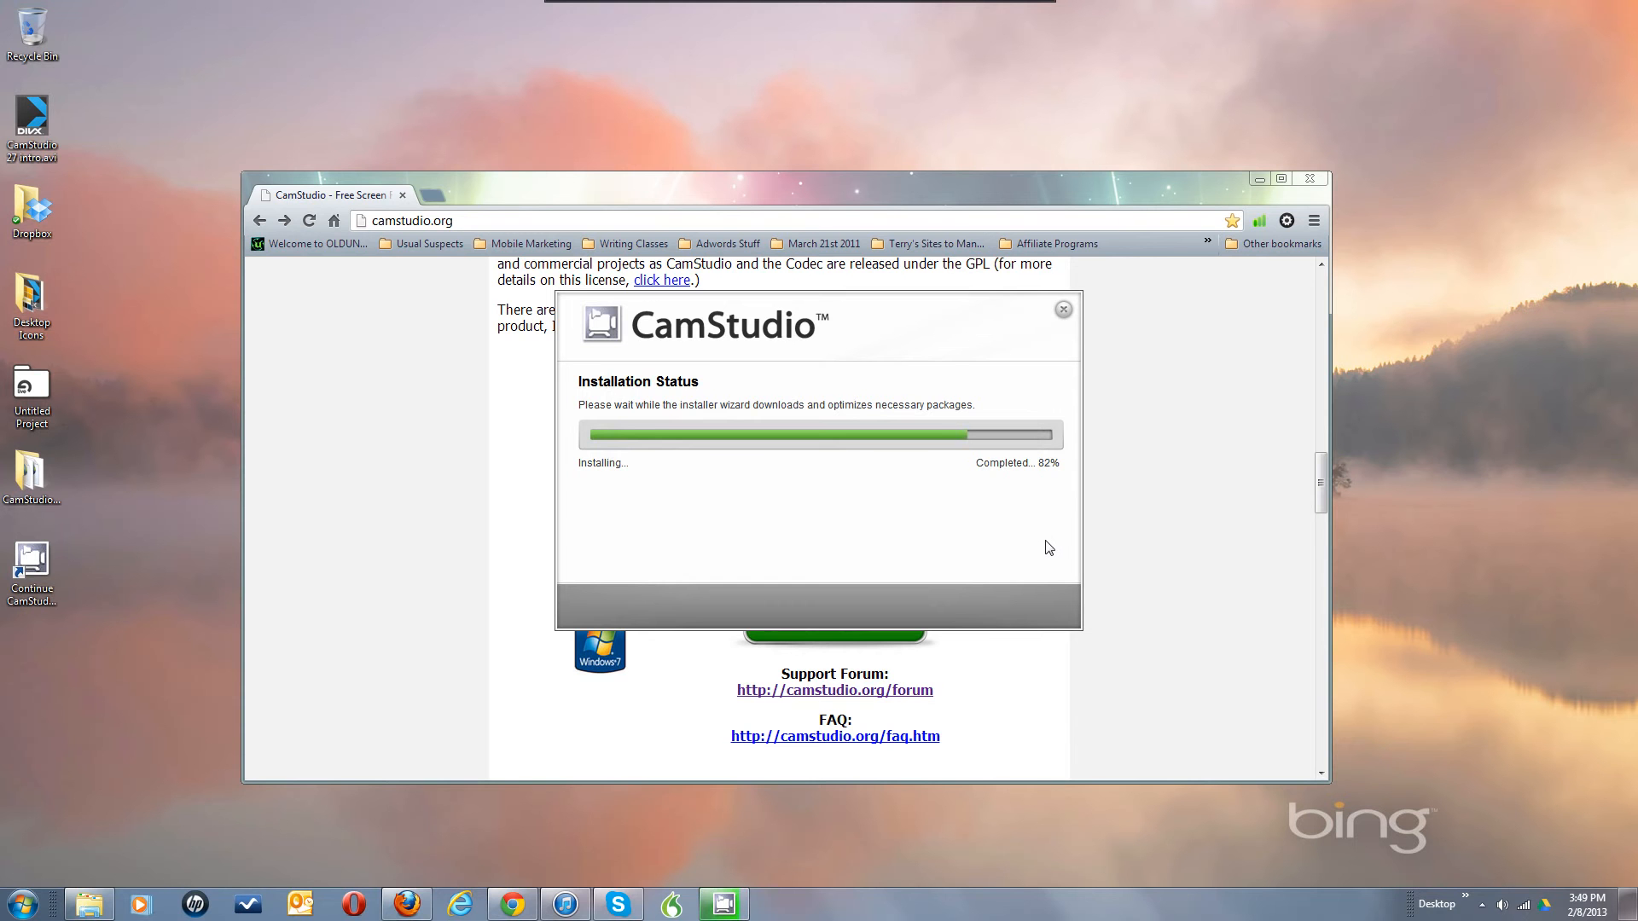
pyautogui.click(959, 552)
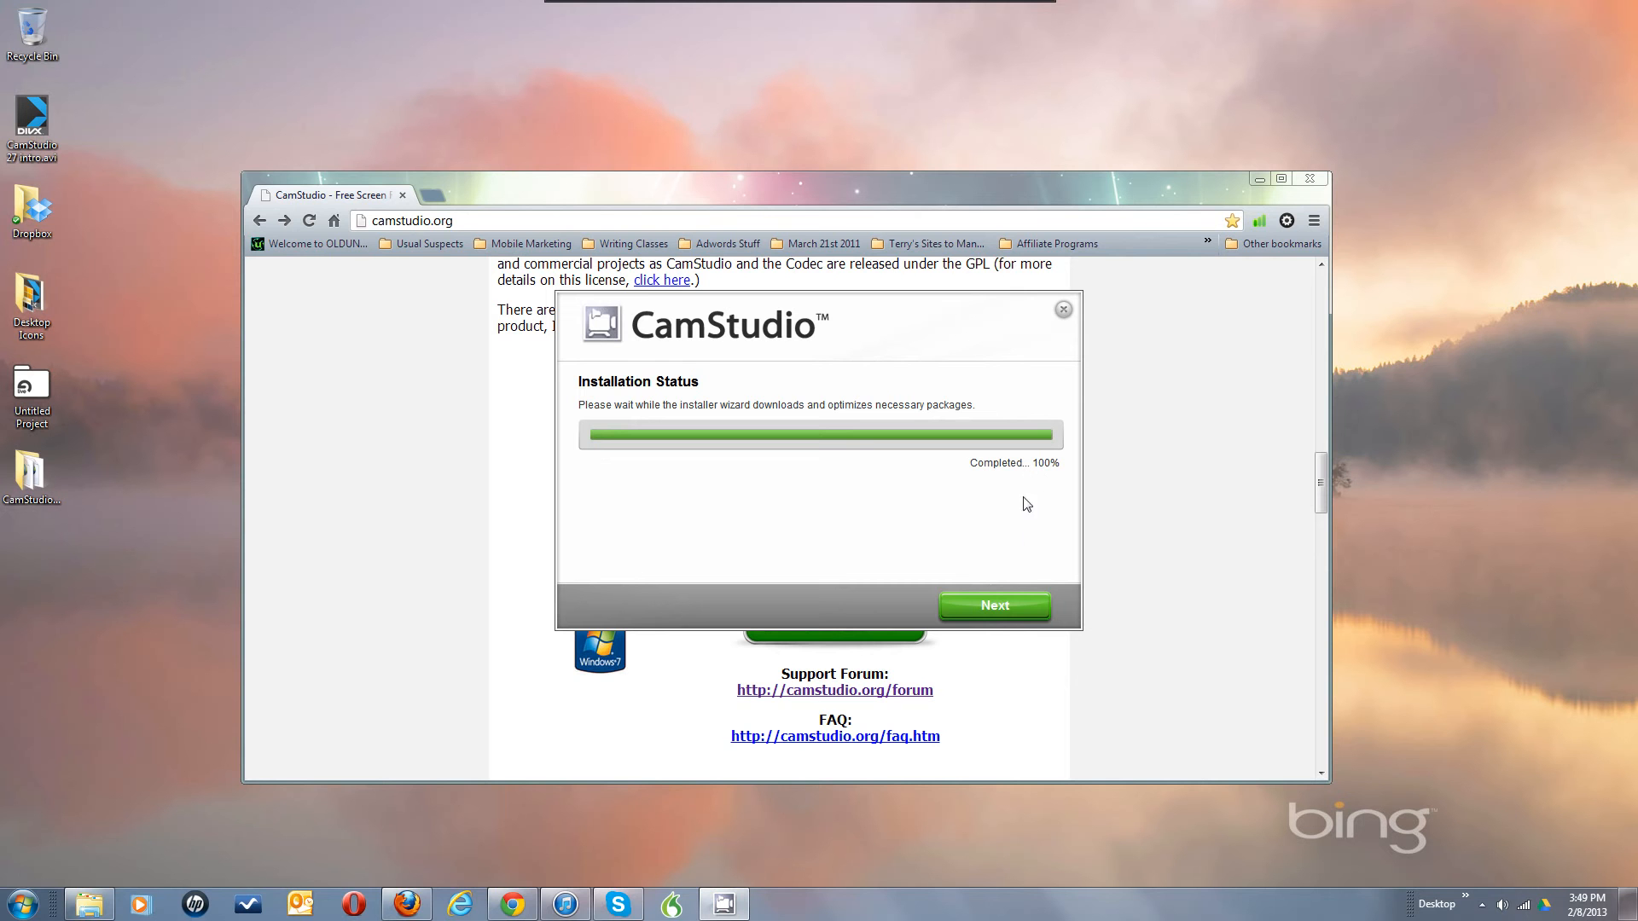
# Finish the CamStudio setup with launching the application on exit turned off
pyautogui.click(993, 604)
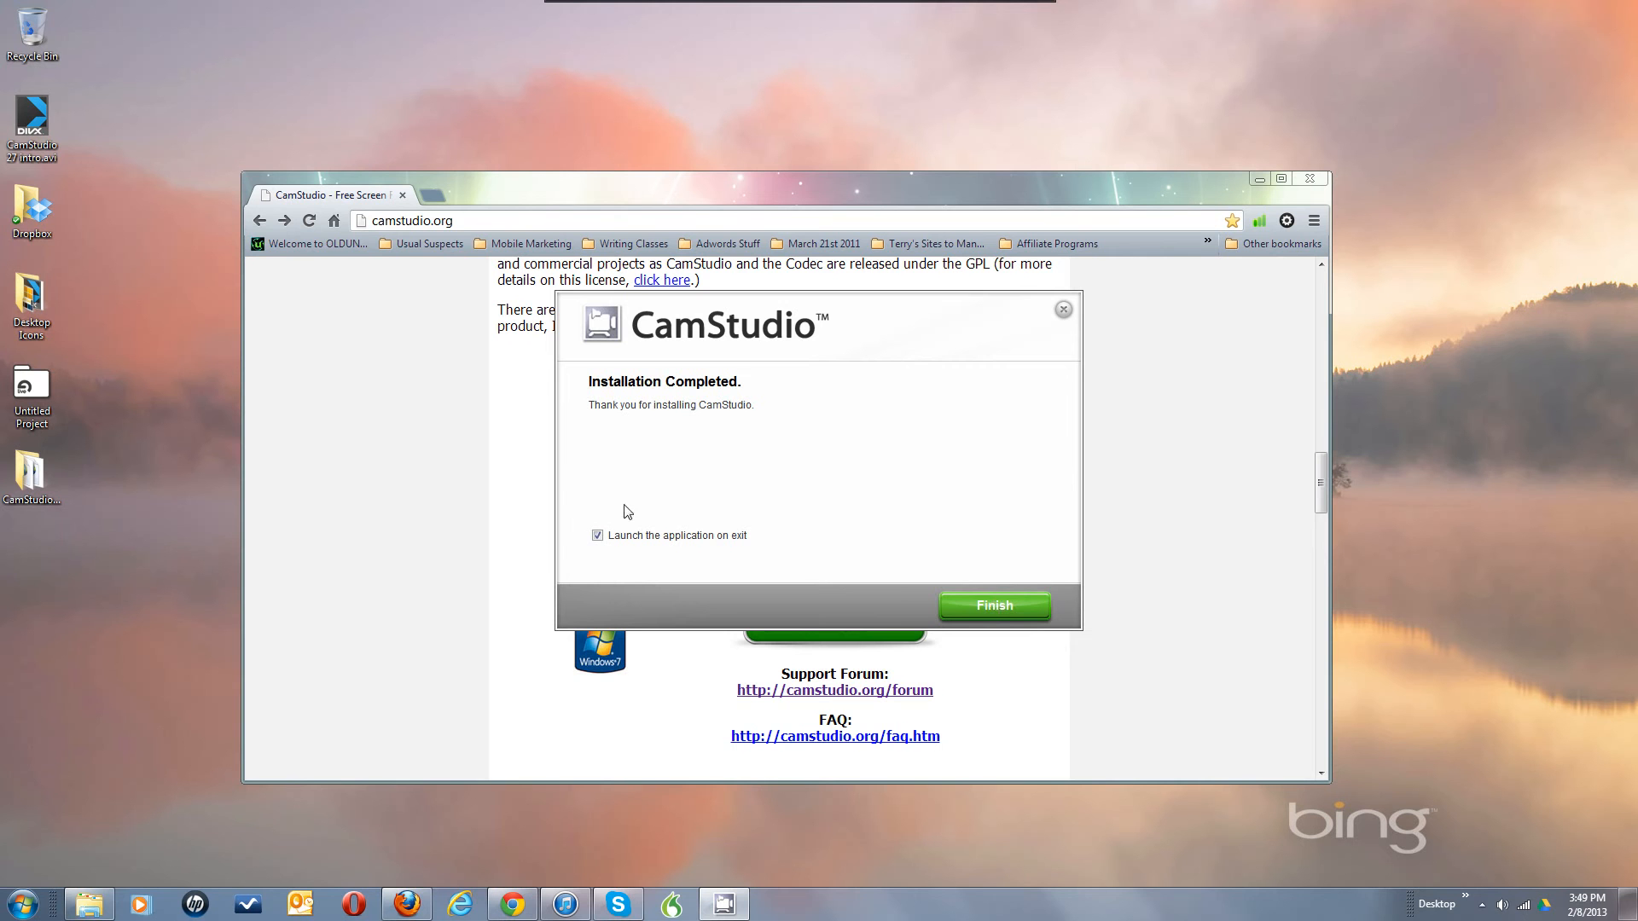
pyautogui.click(597, 540)
pyautogui.click(994, 607)
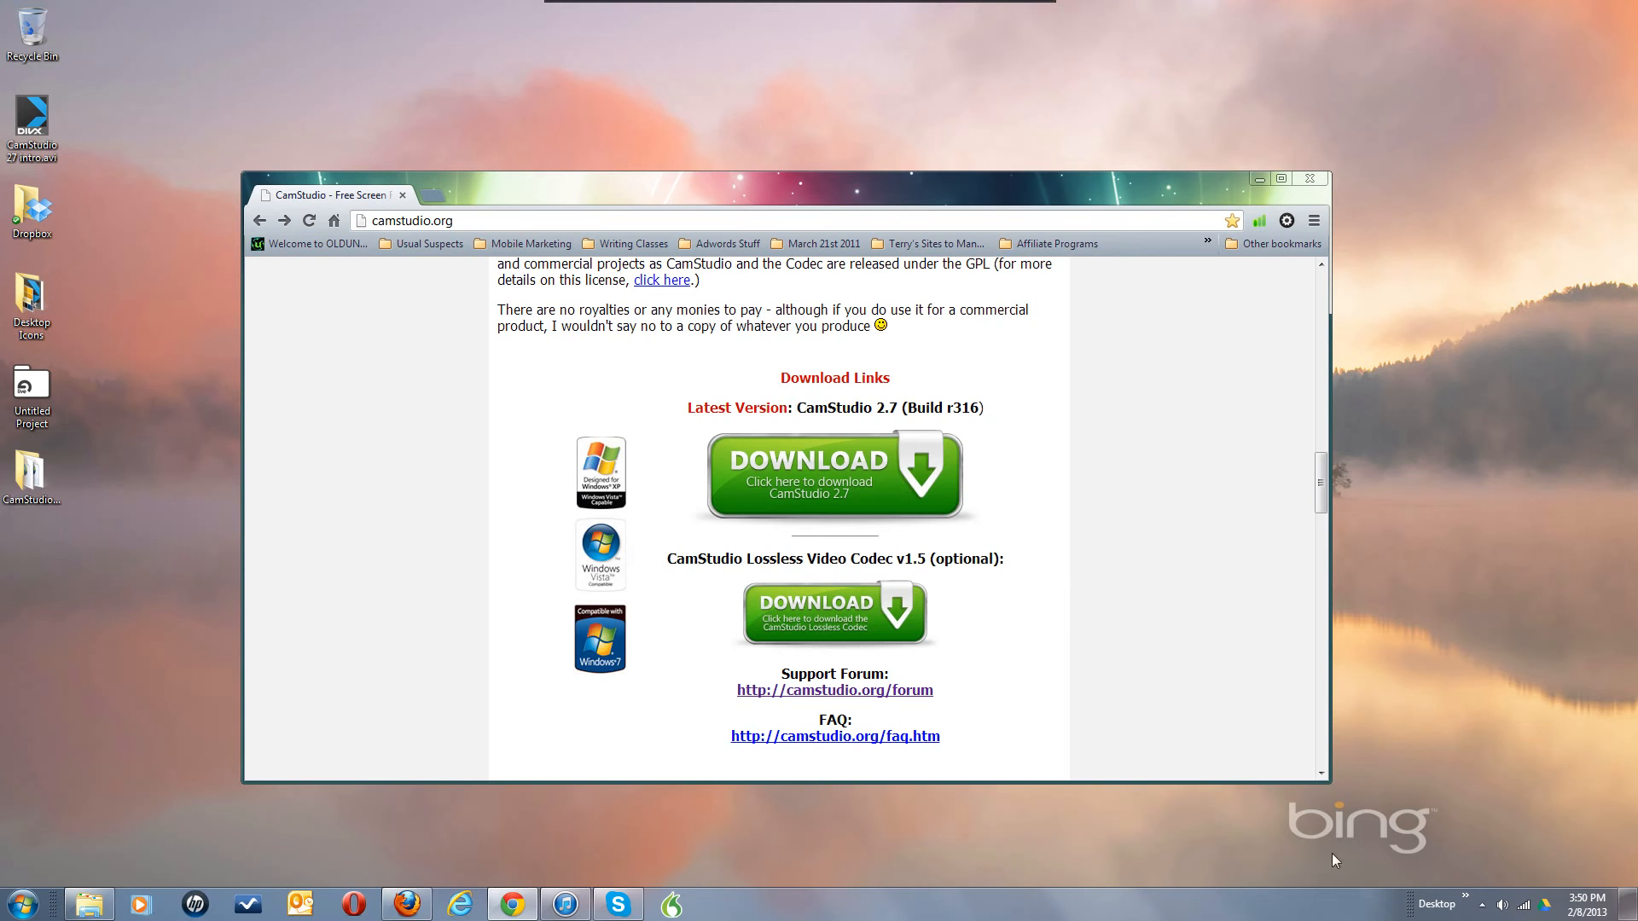
# Restore the running CamStudio recorder from the hidden notification icons and check its version in the About information
pyautogui.click(1483, 904)
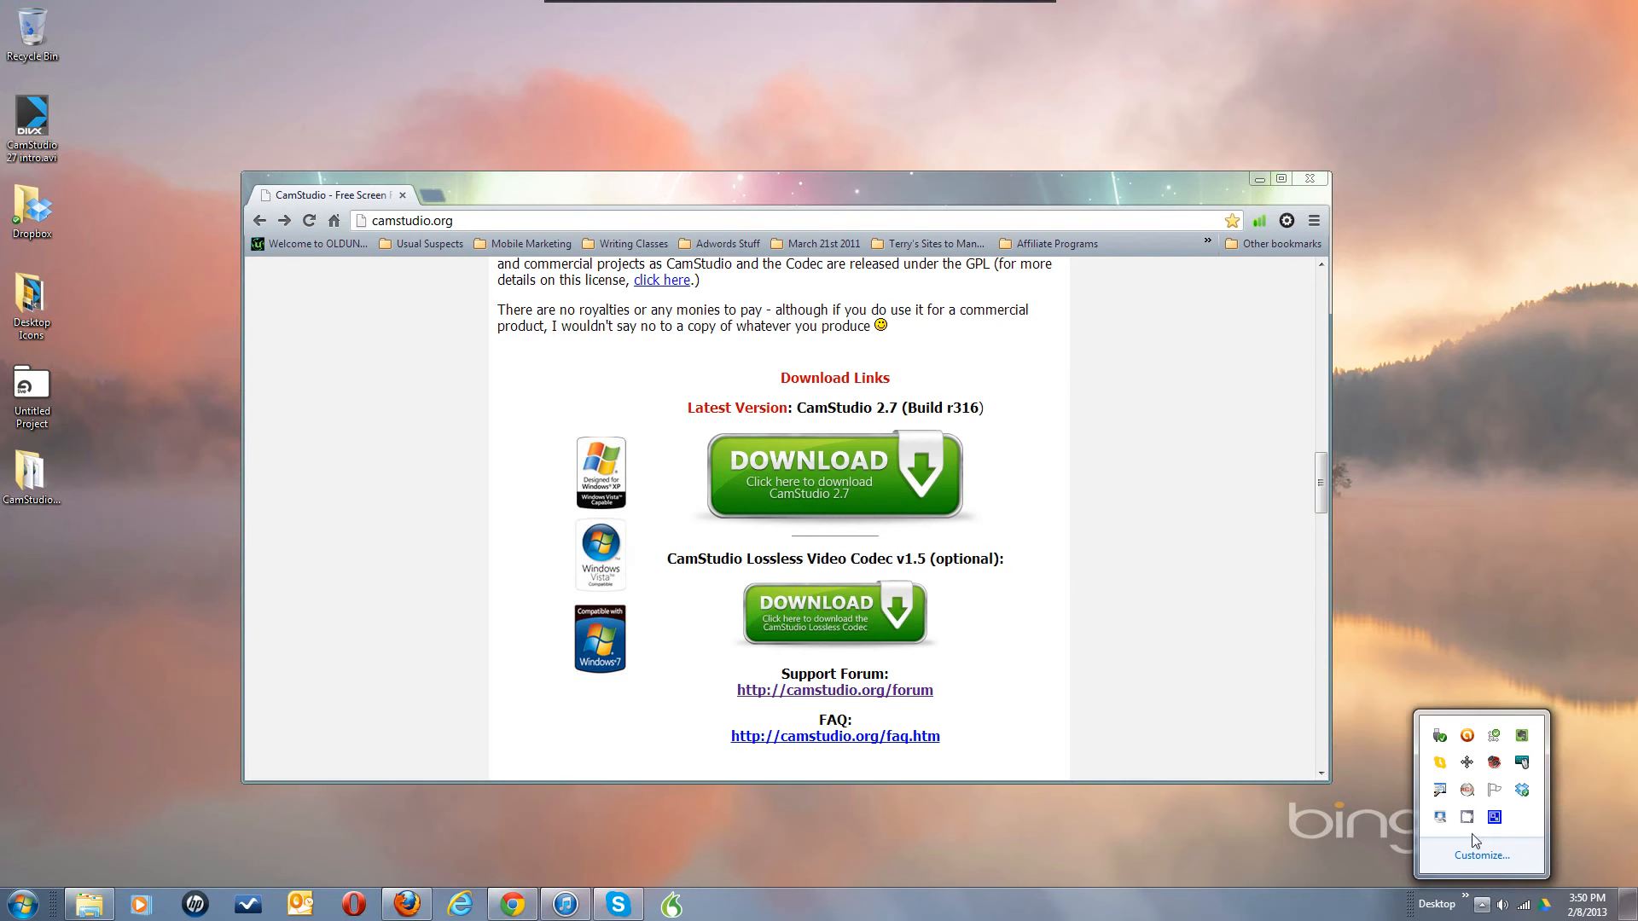
pyautogui.click(1467, 818)
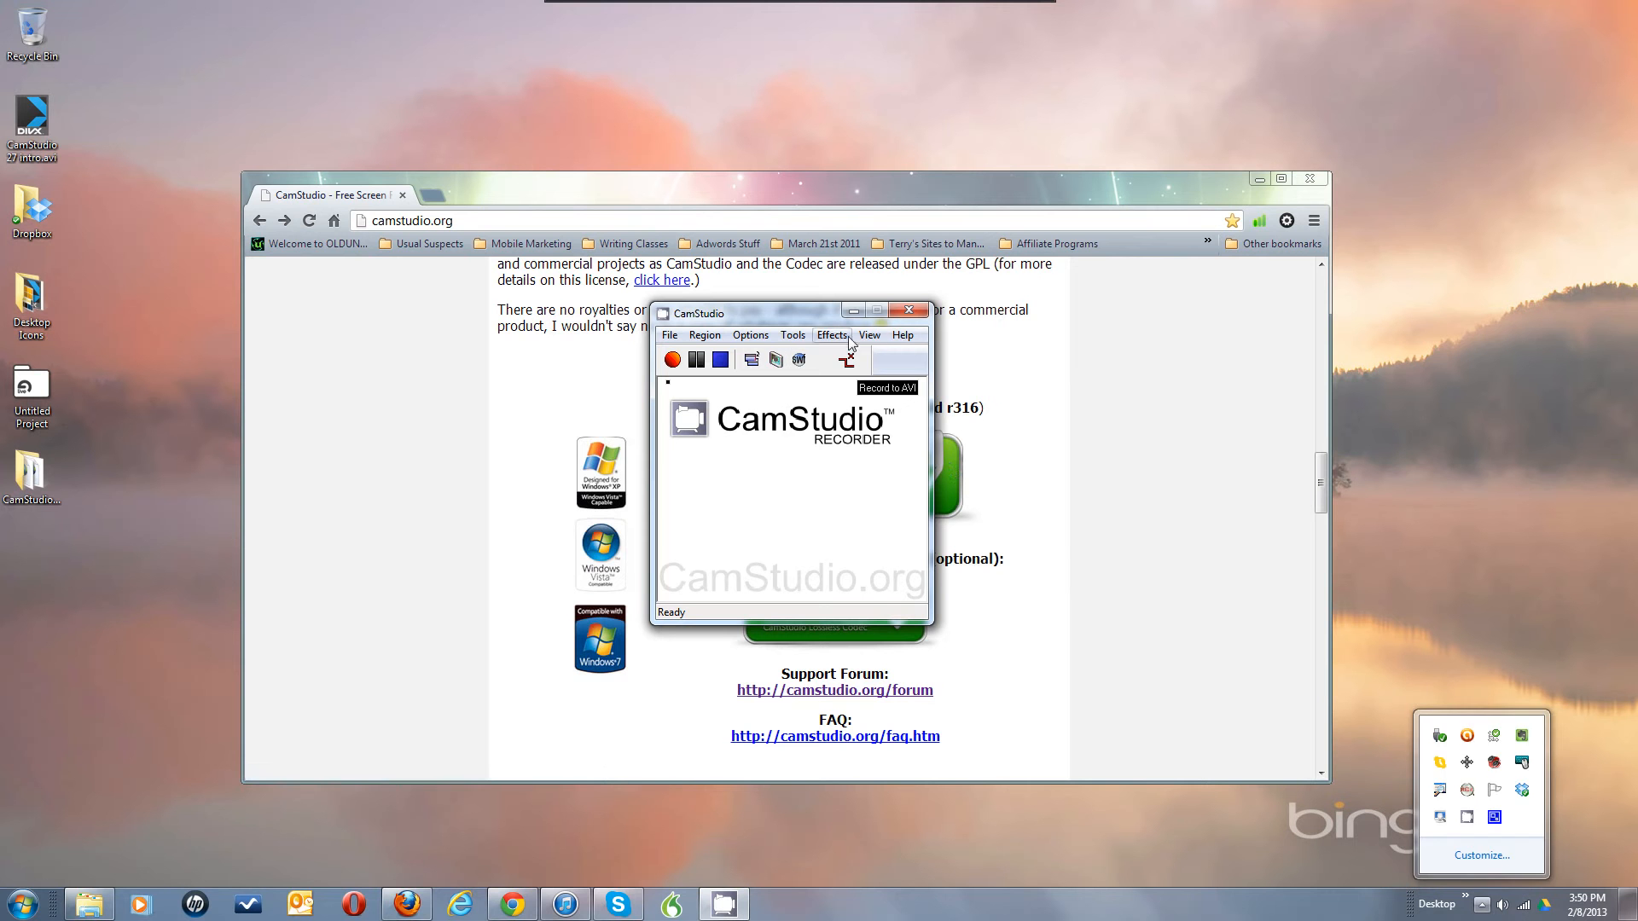
pyautogui.click(903, 334)
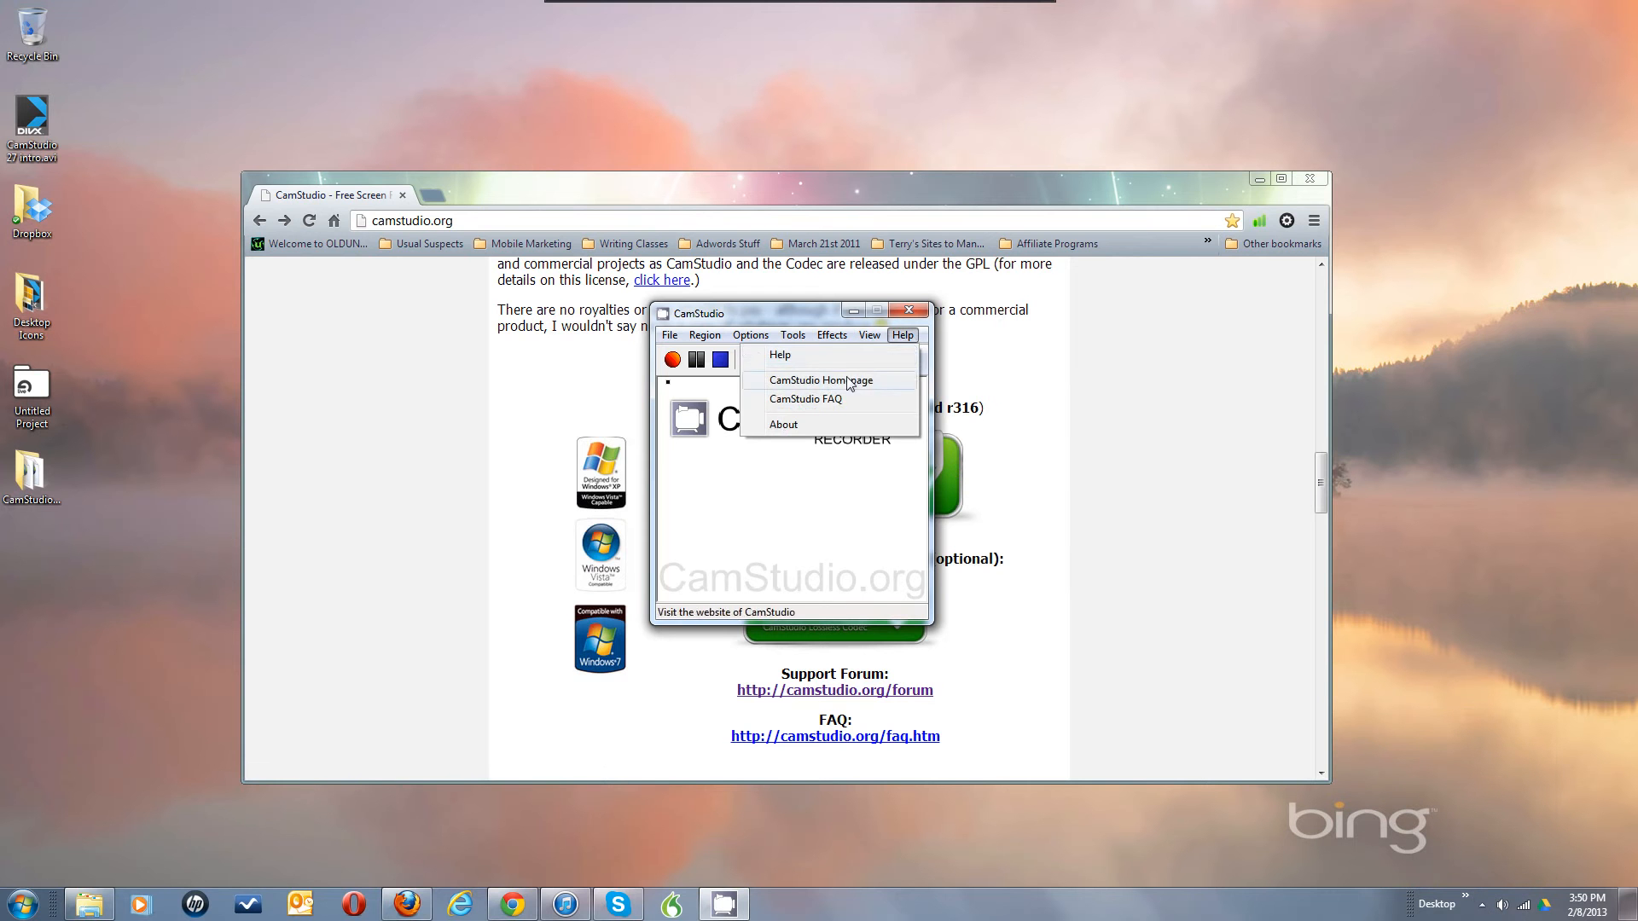
pyautogui.click(800, 425)
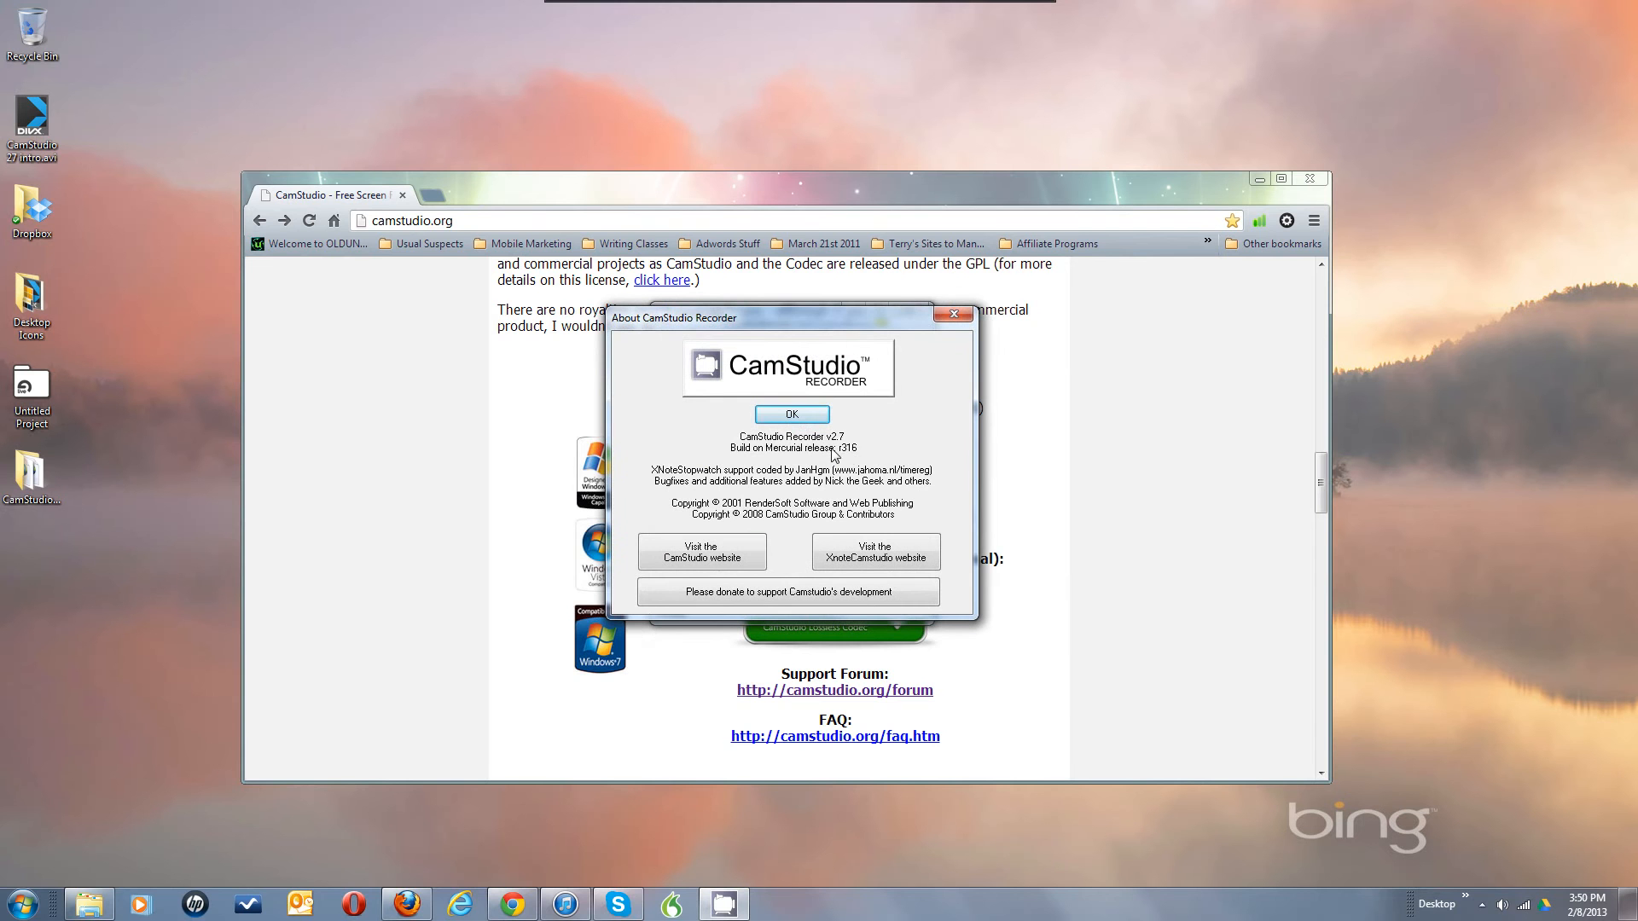
pyautogui.click(793, 415)
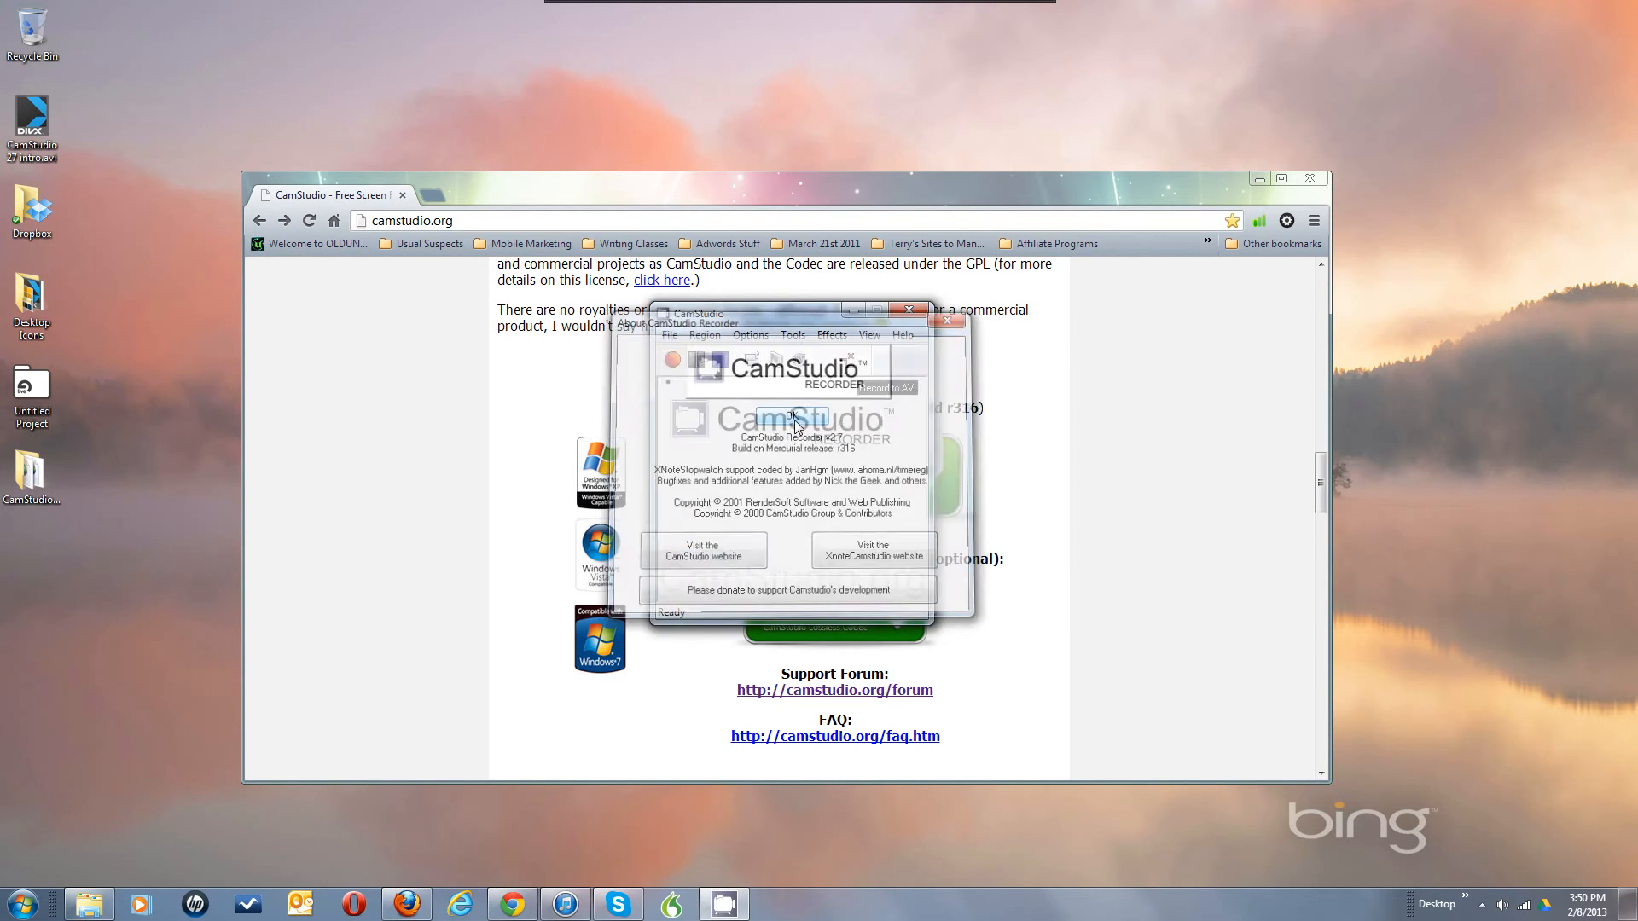
# View the CamStudio FAQ web page from the recorder's help options, and minimize the browser showing it
pyautogui.click(904, 338)
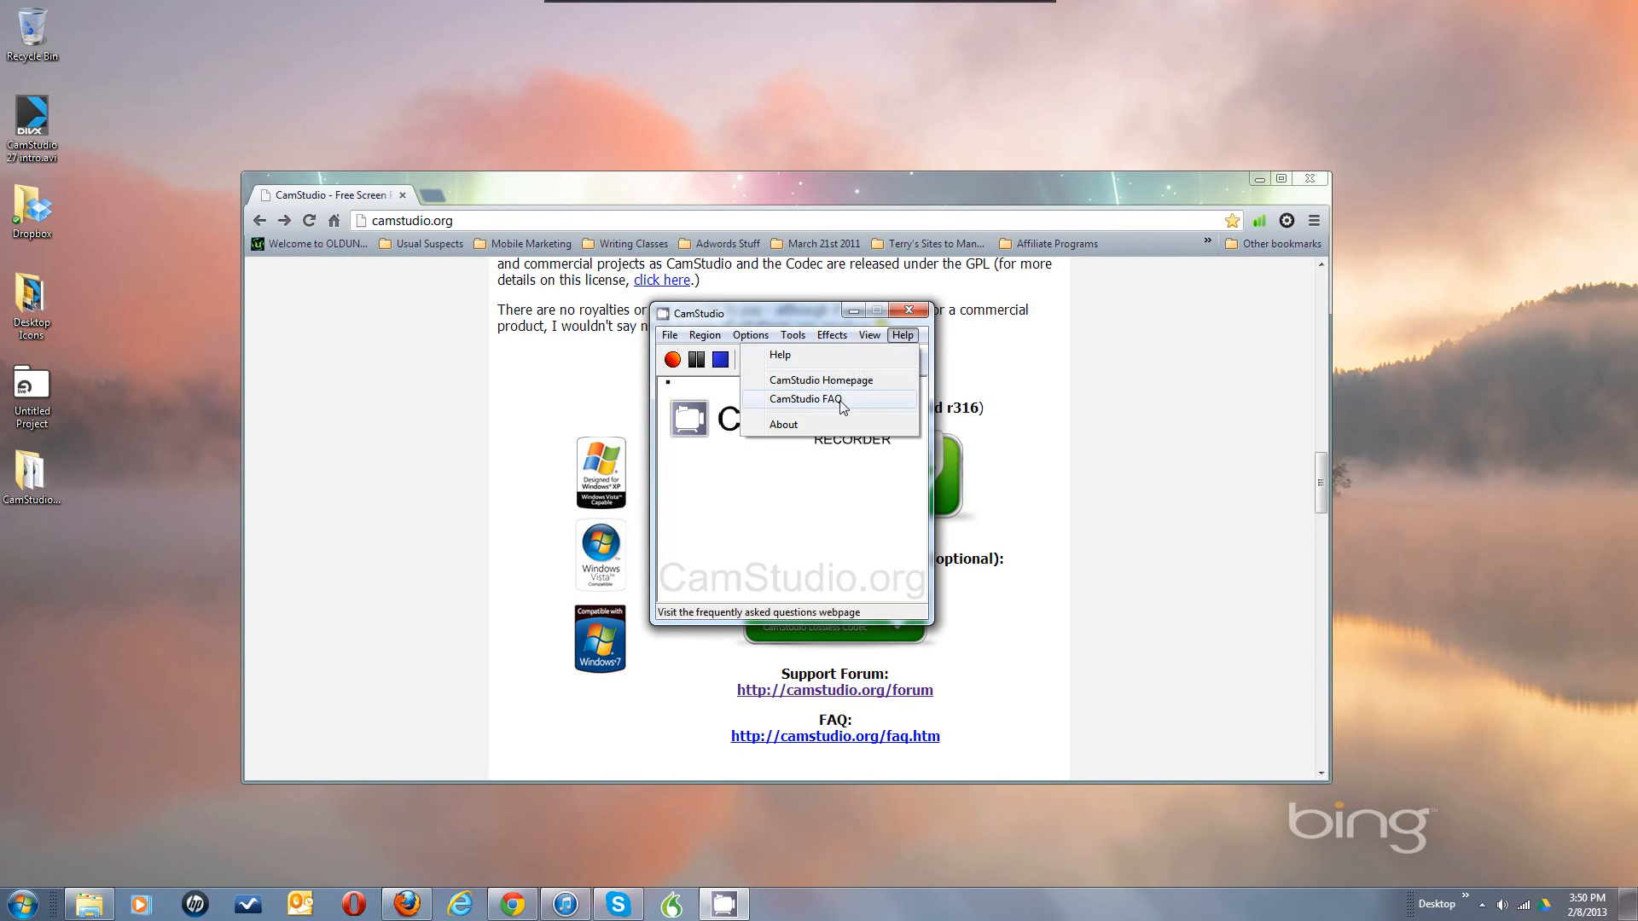
pyautogui.click(841, 402)
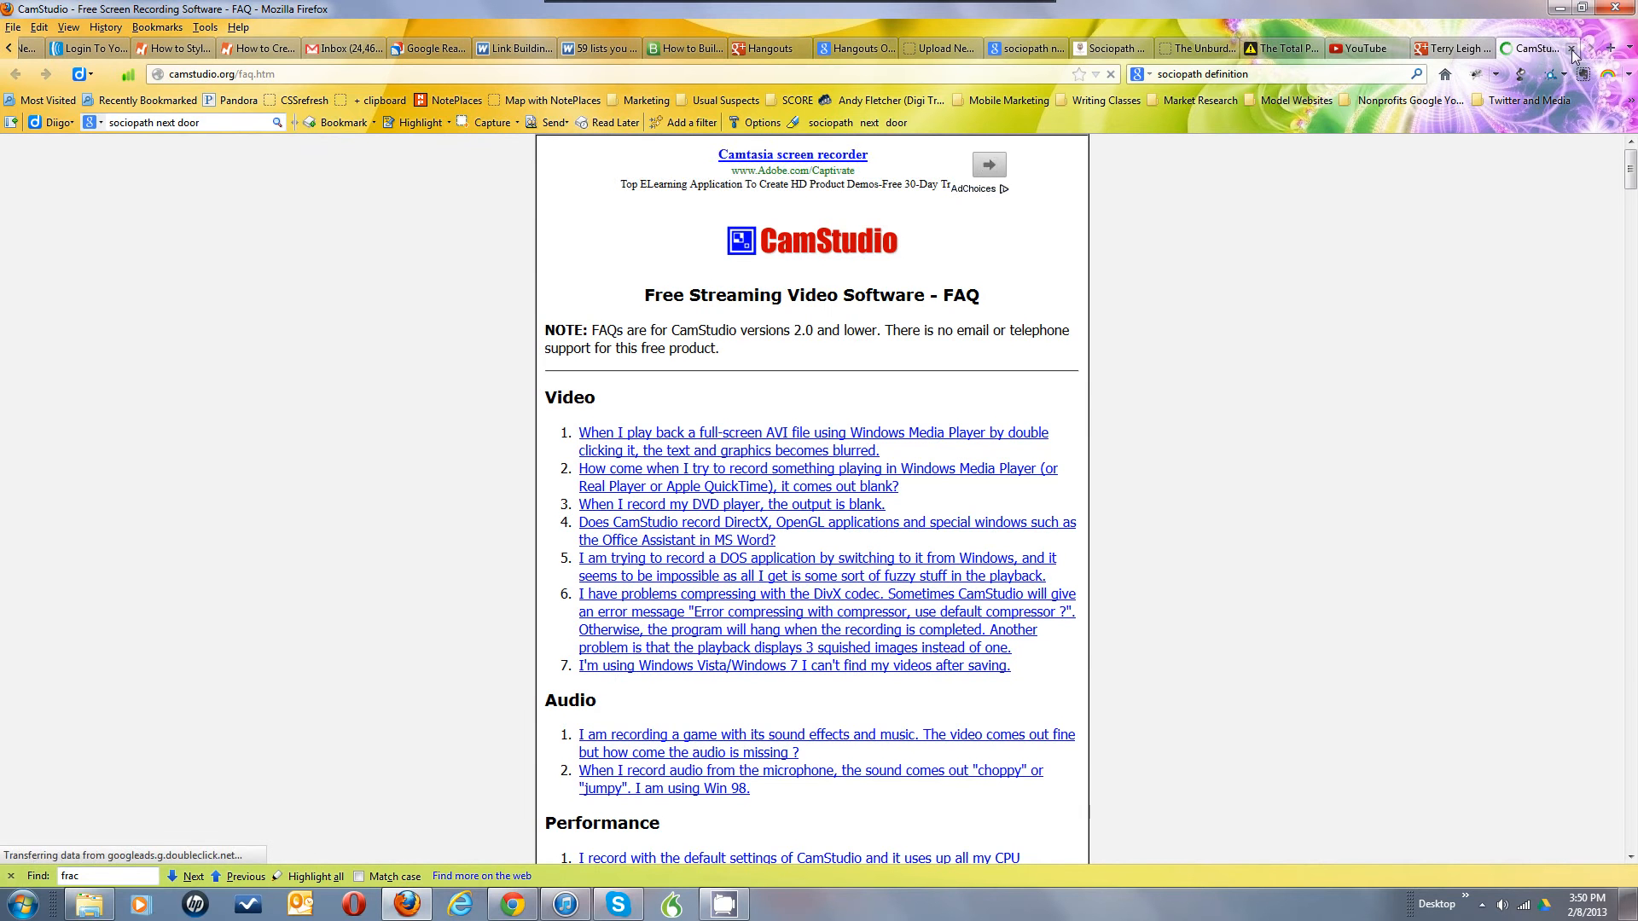
pyautogui.click(1563, 6)
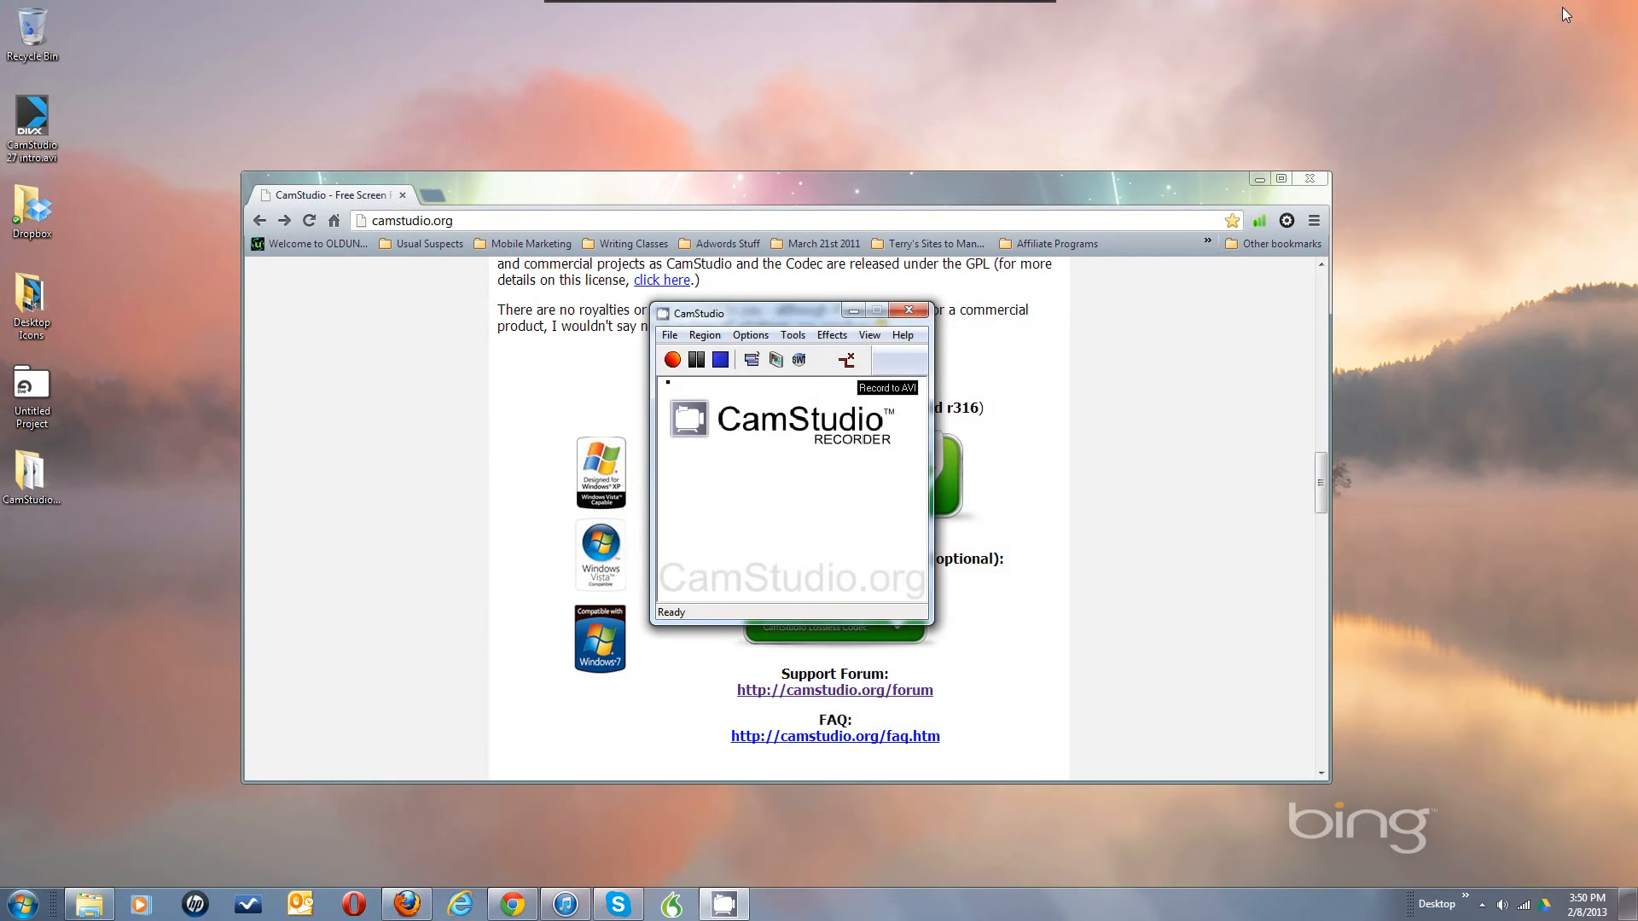
# Try to open the CamStudio recorder's built-in help
pyautogui.click(901, 336)
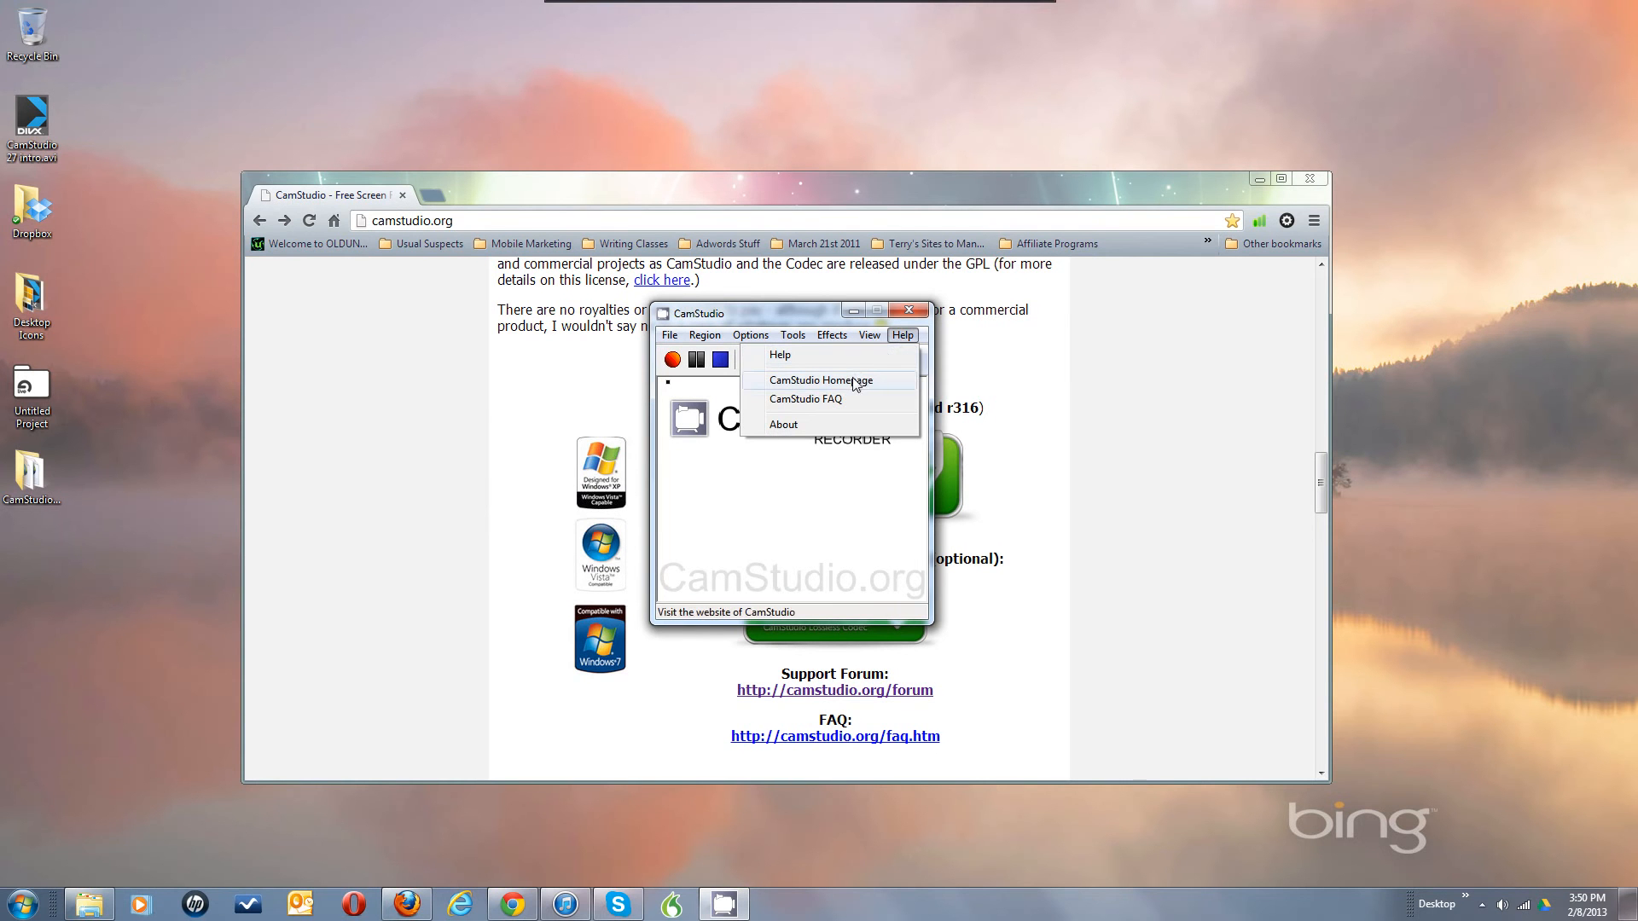
pyautogui.click(806, 486)
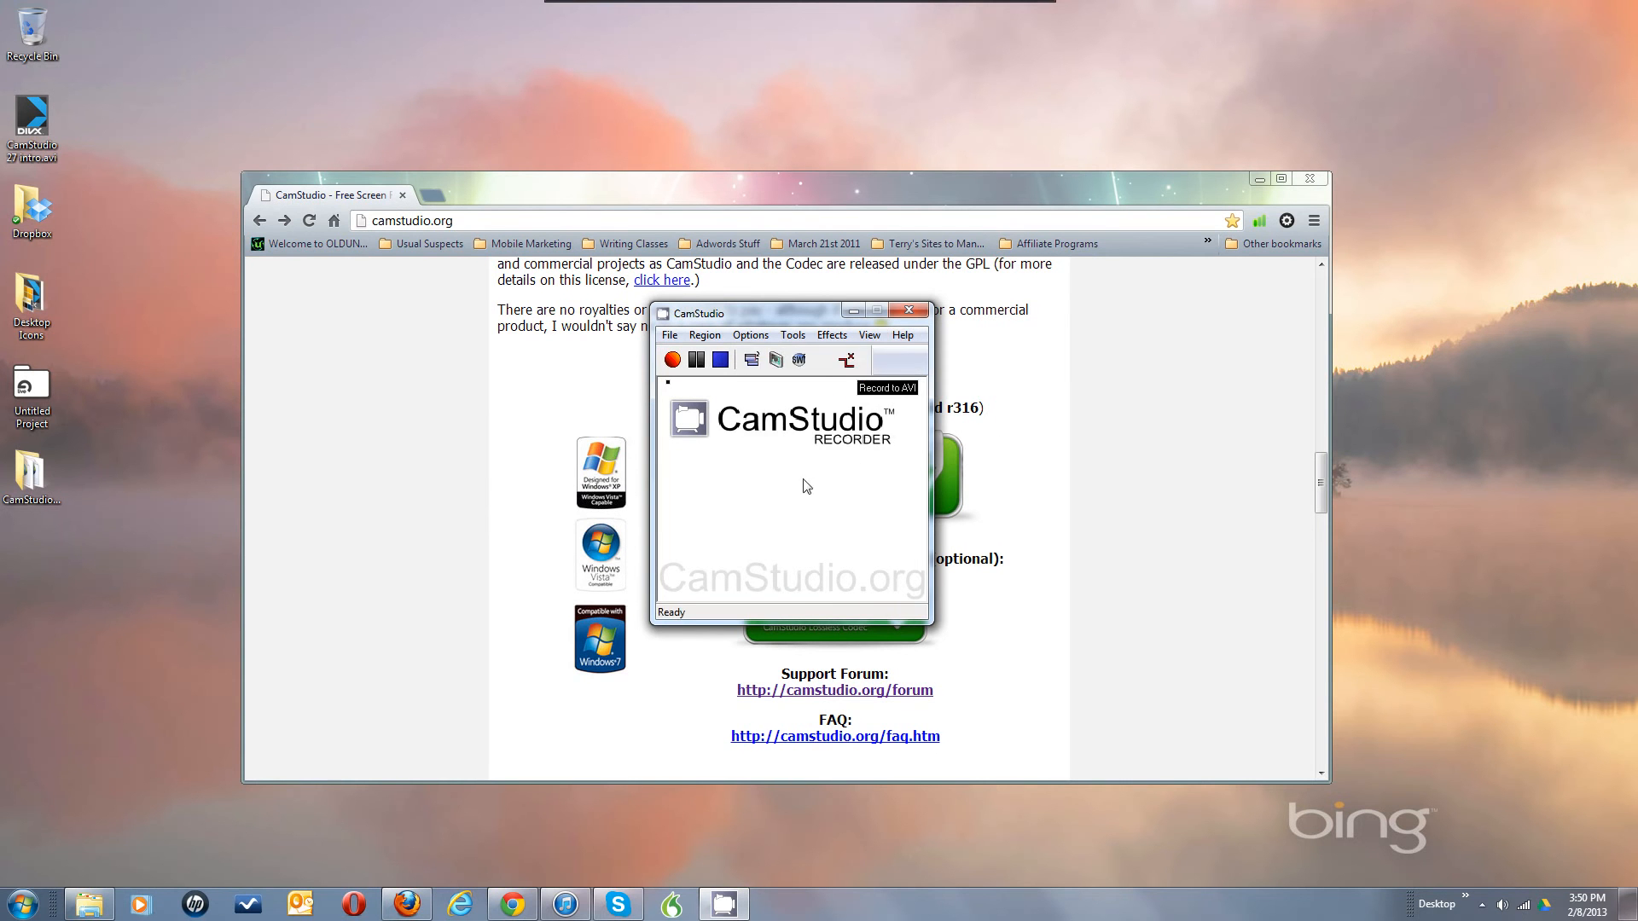
pyautogui.click(902, 336)
pyautogui.click(847, 360)
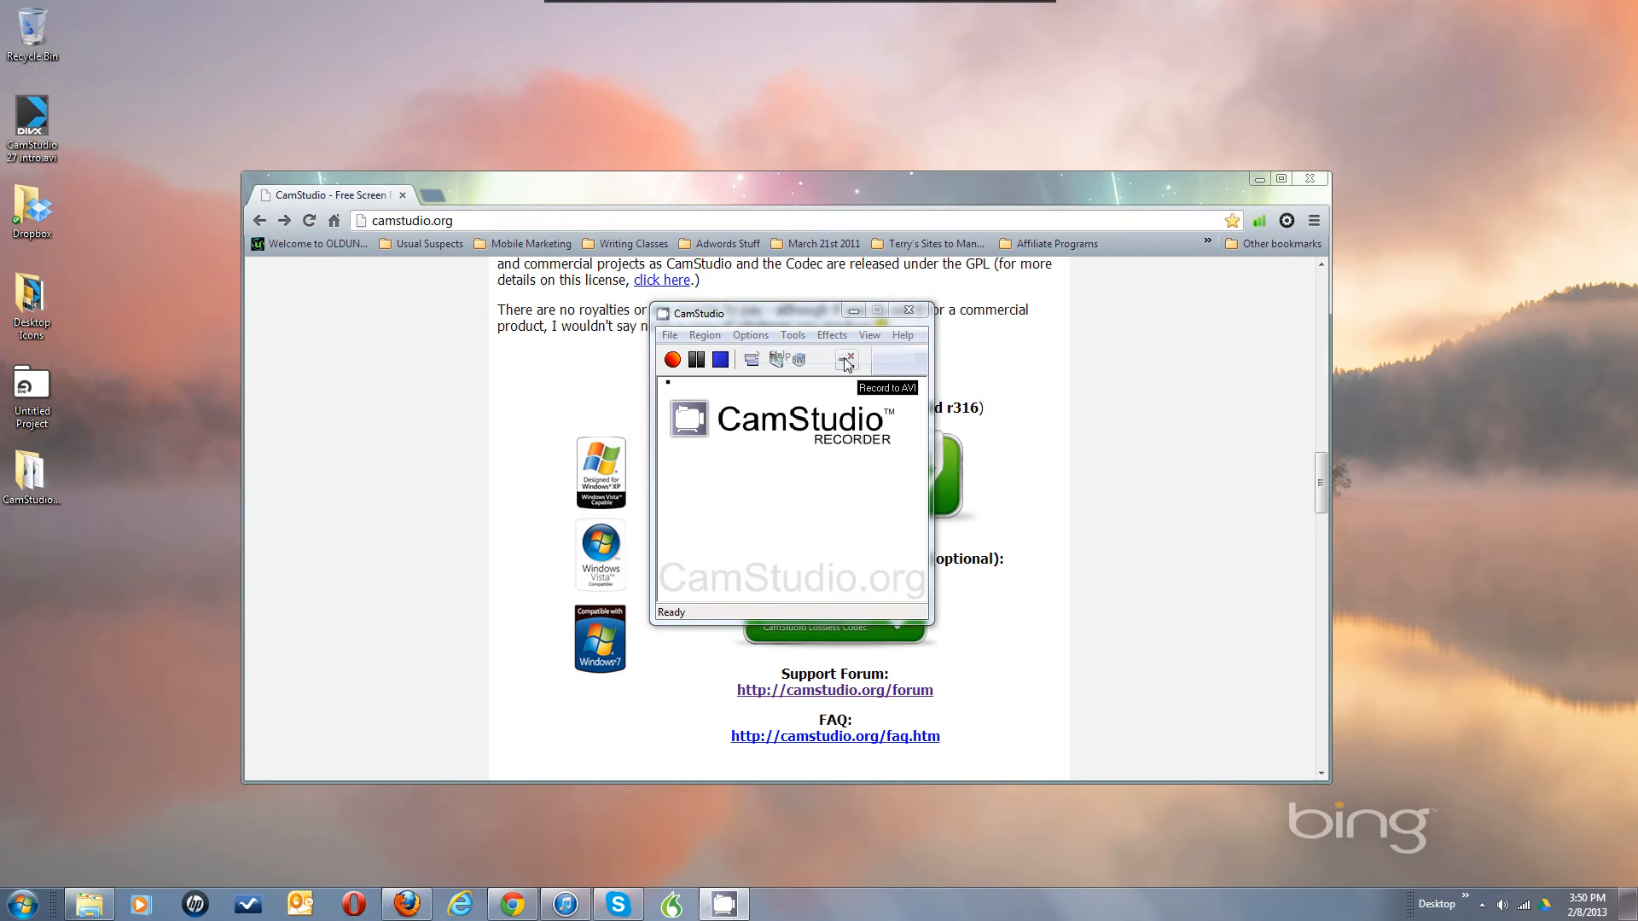
pyautogui.click(817, 489)
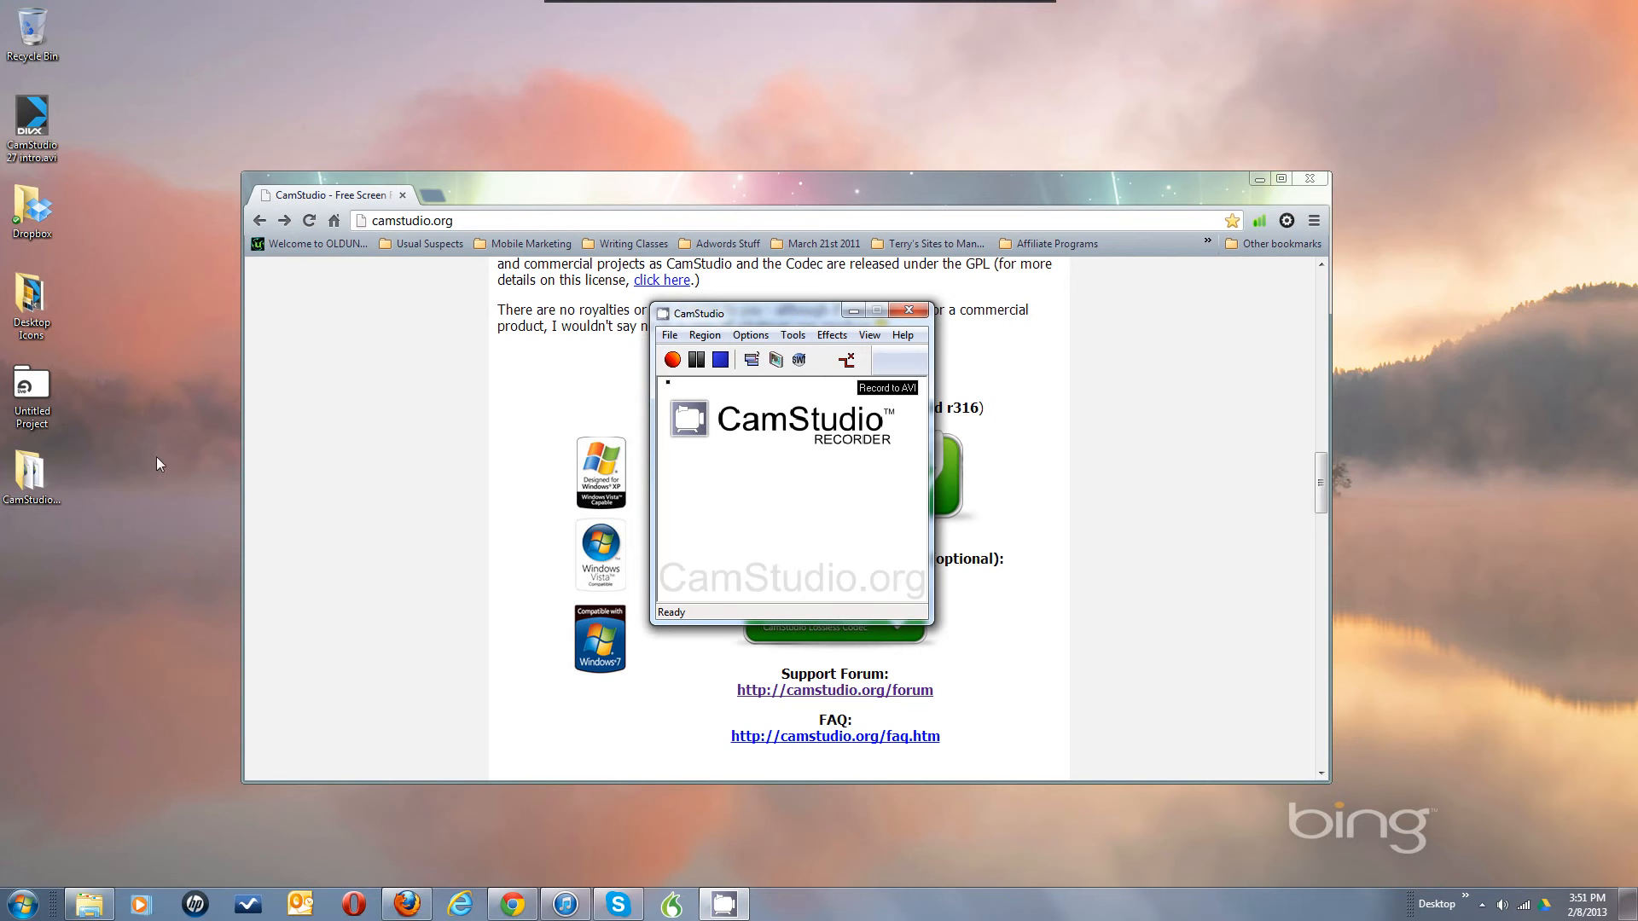
# View the contents of the desktop's CamStudio20HelpFiles folder in the Chrome window, and return to the CamStudio recorder
pyautogui.moveTo(26, 474); pyautogui.dragTo(524, 449)
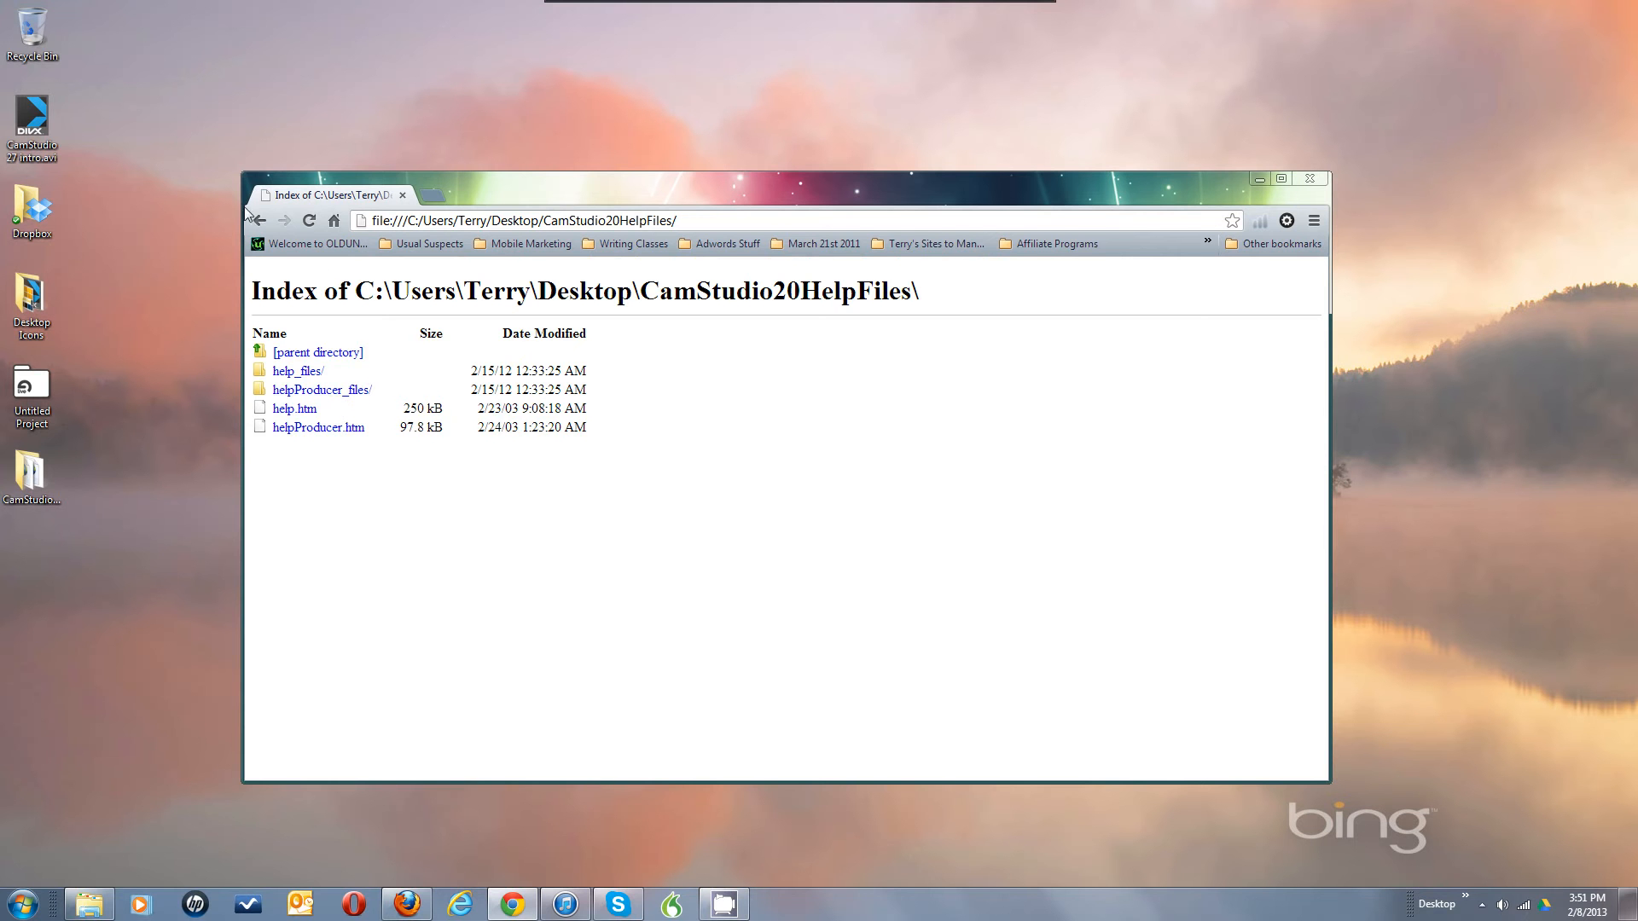
pyautogui.click(262, 218)
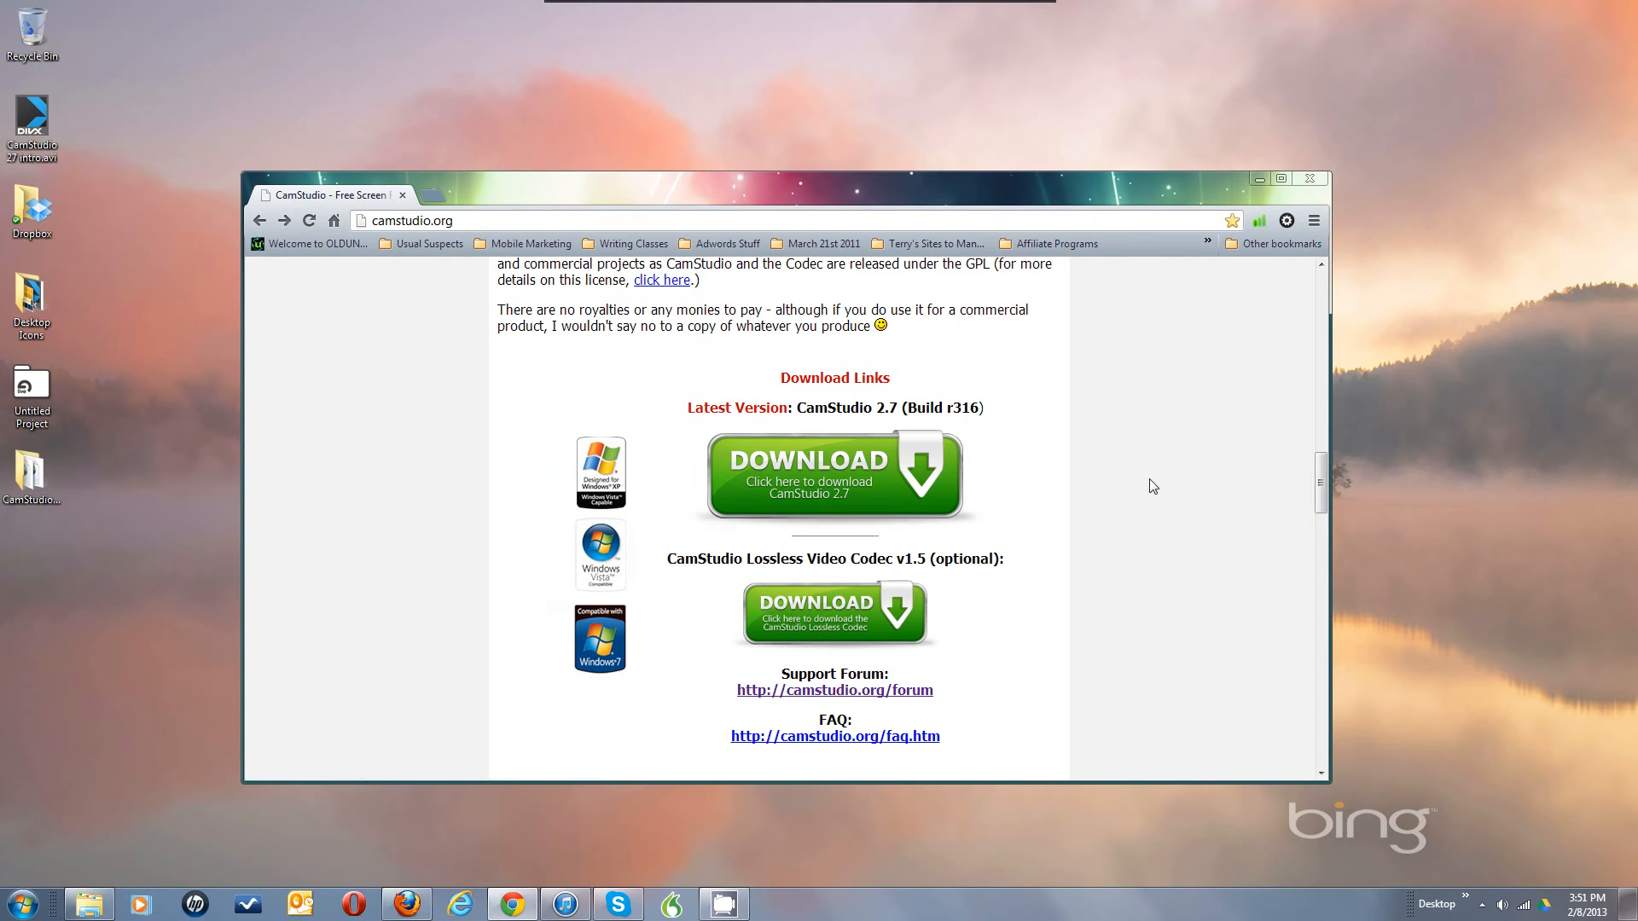
pyautogui.click(723, 904)
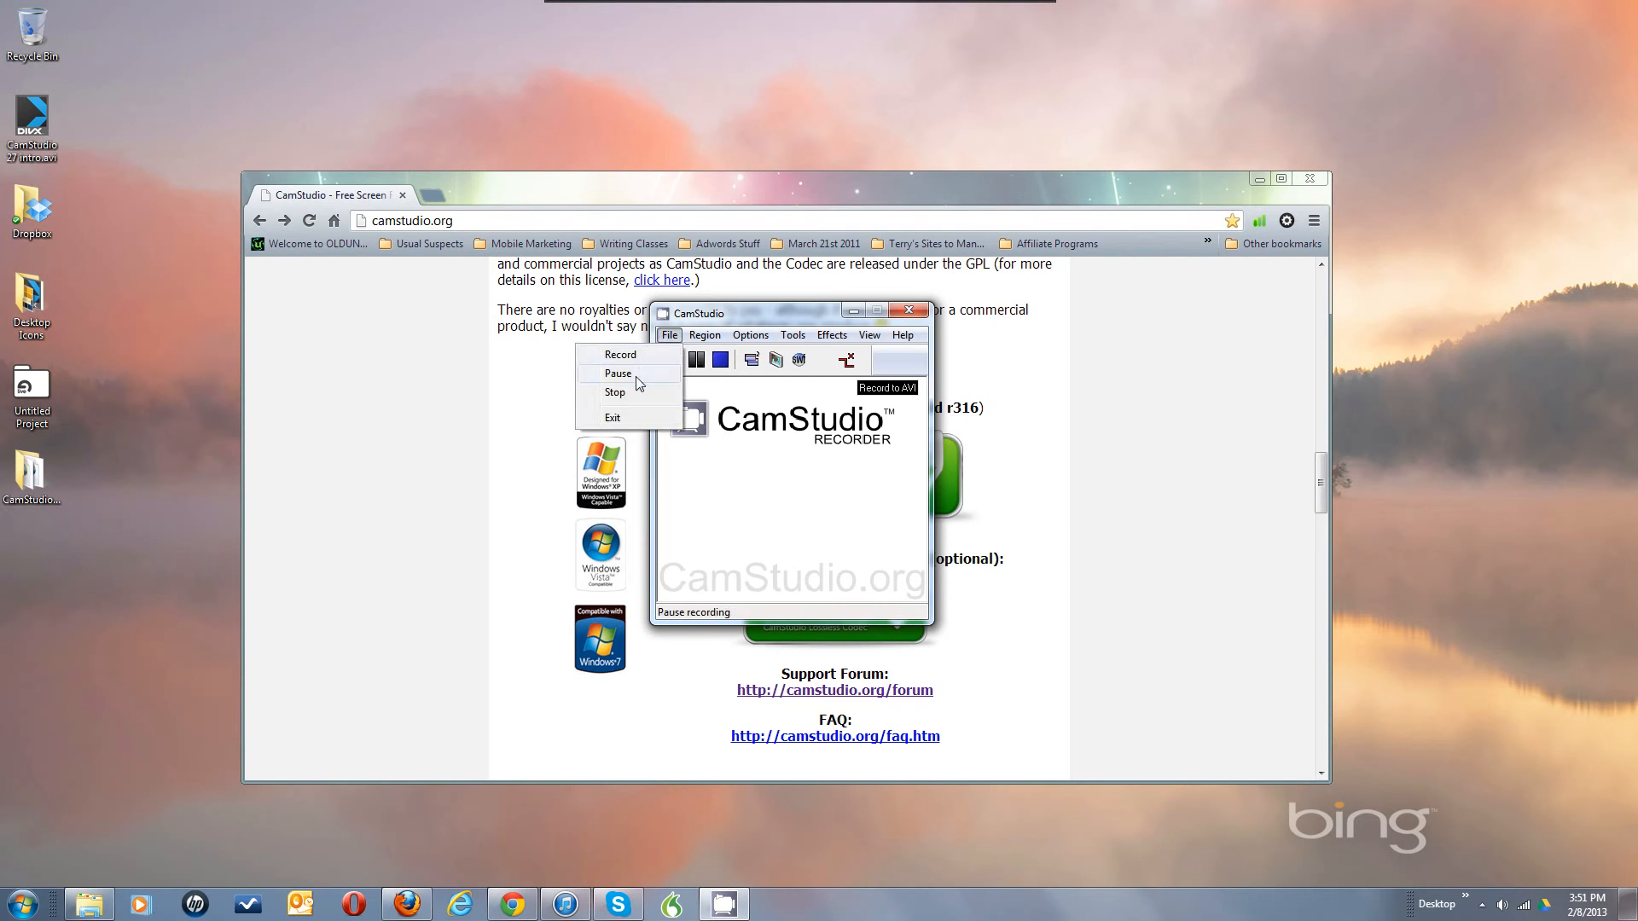
# Cycle the recorder window through its reduced layouts back to the full view, and try the AVI/Flash recording mode toggle
pyautogui.click(712, 315)
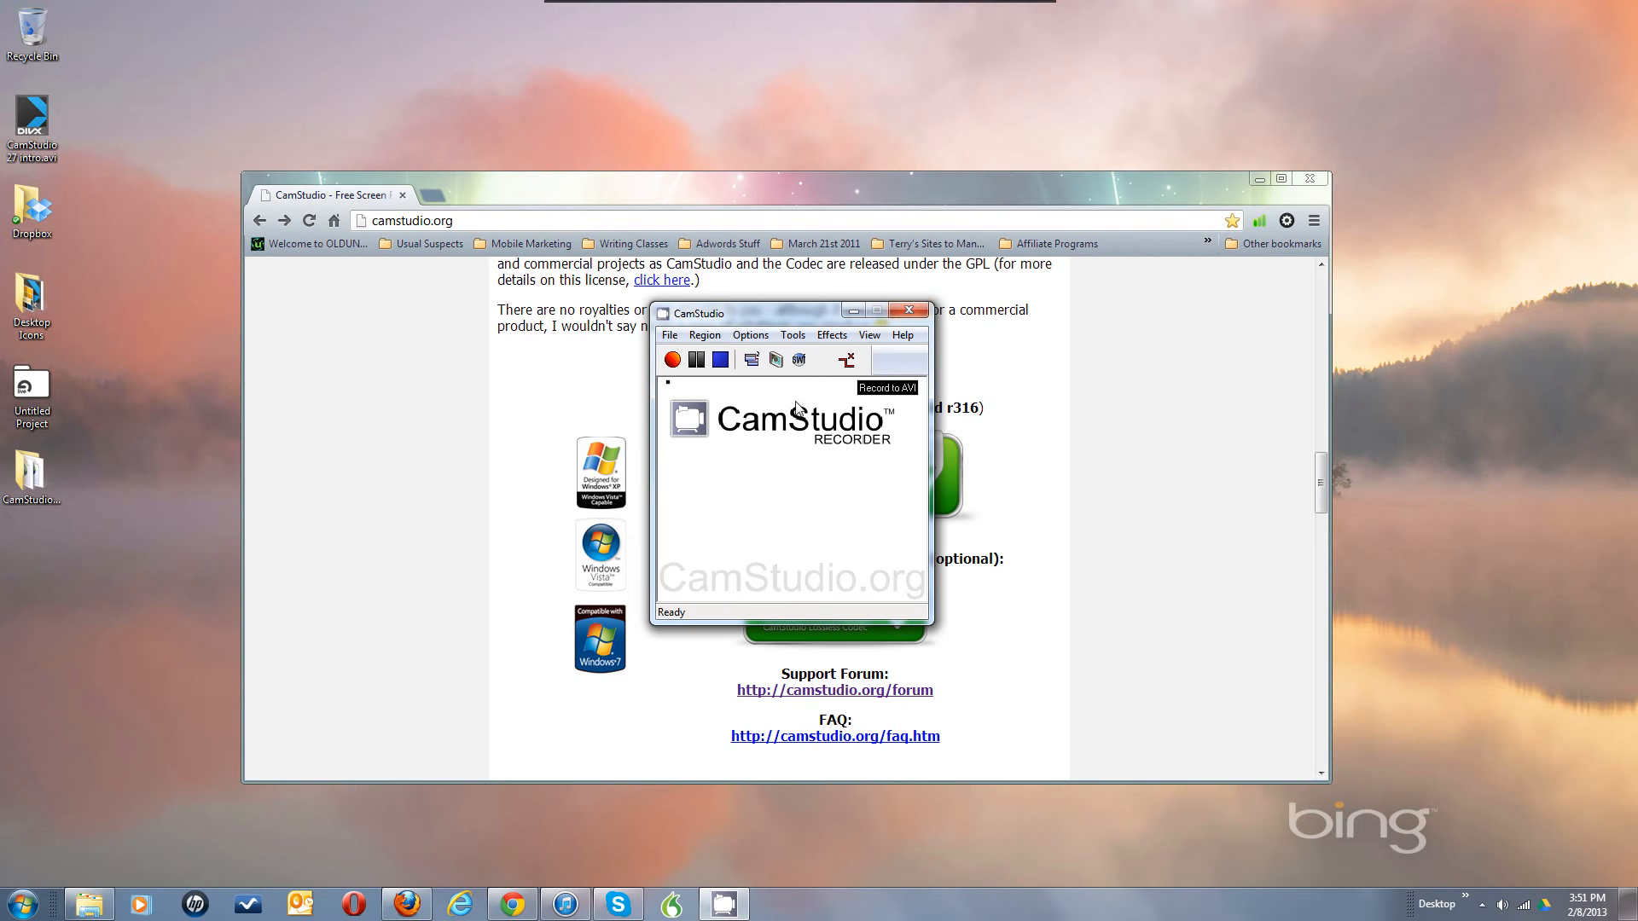
pyautogui.click(754, 361)
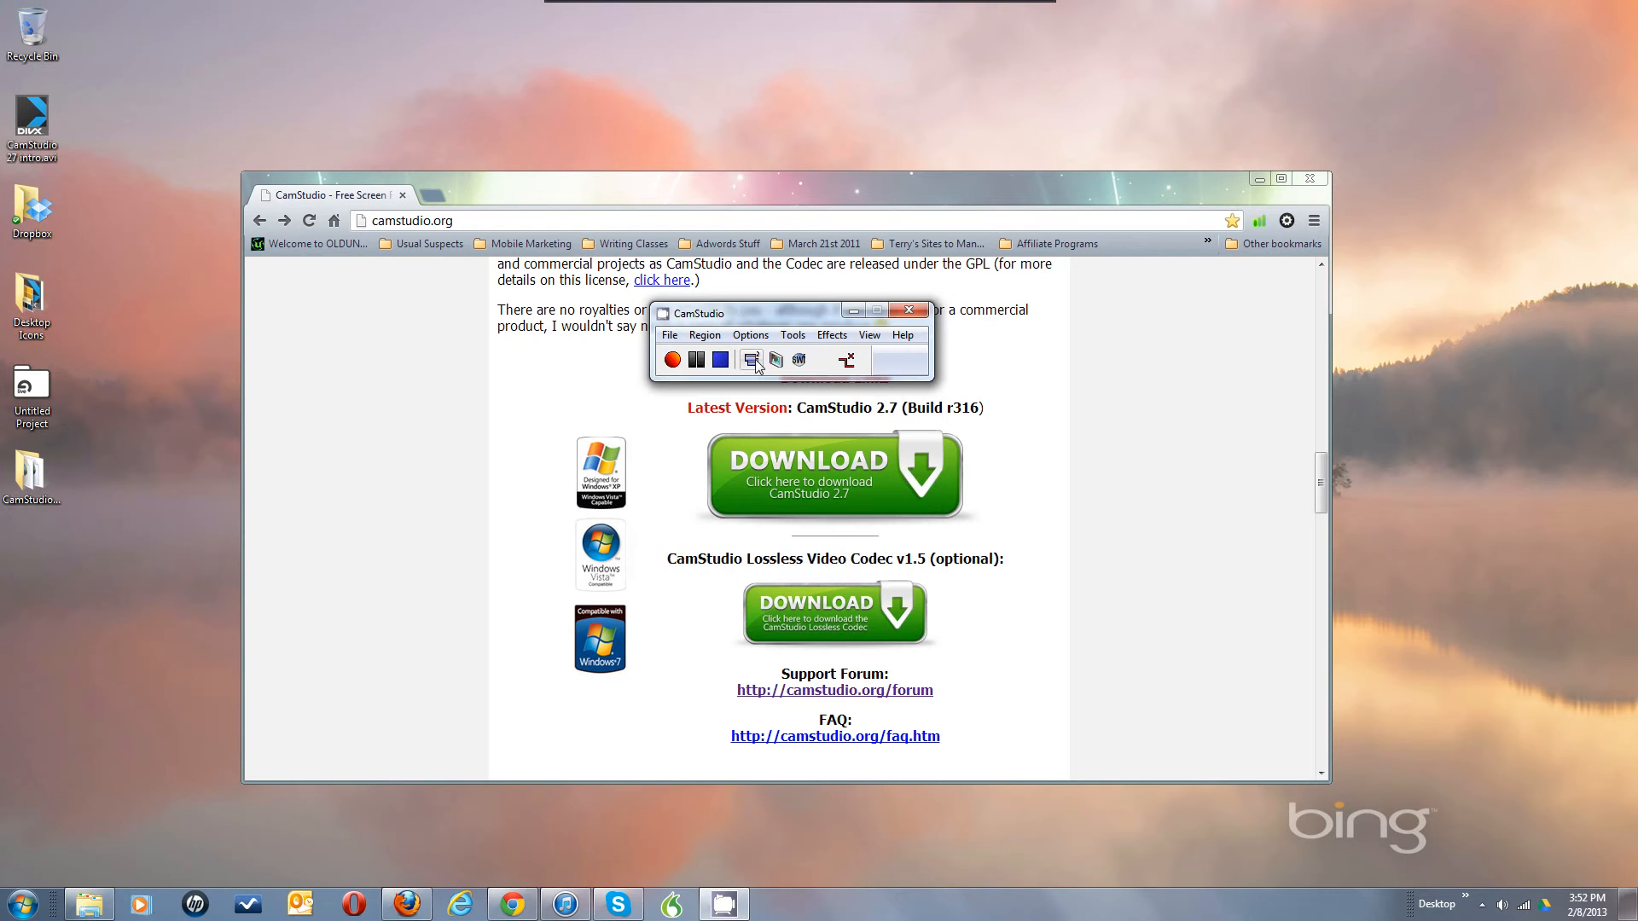
pyautogui.click(754, 360)
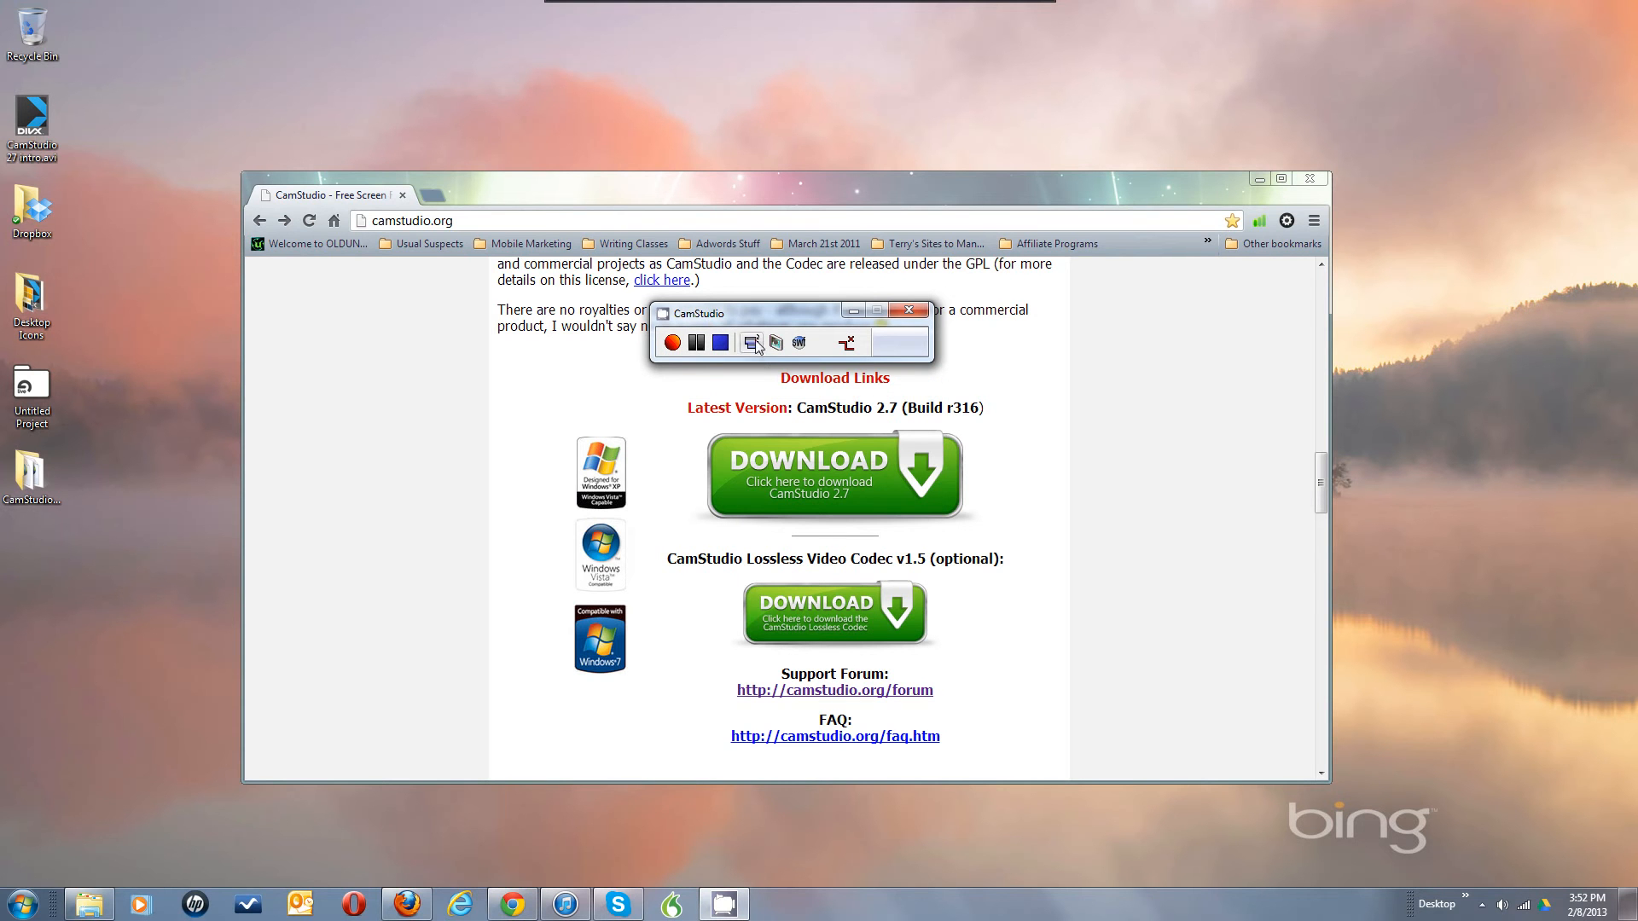
pyautogui.click(754, 344)
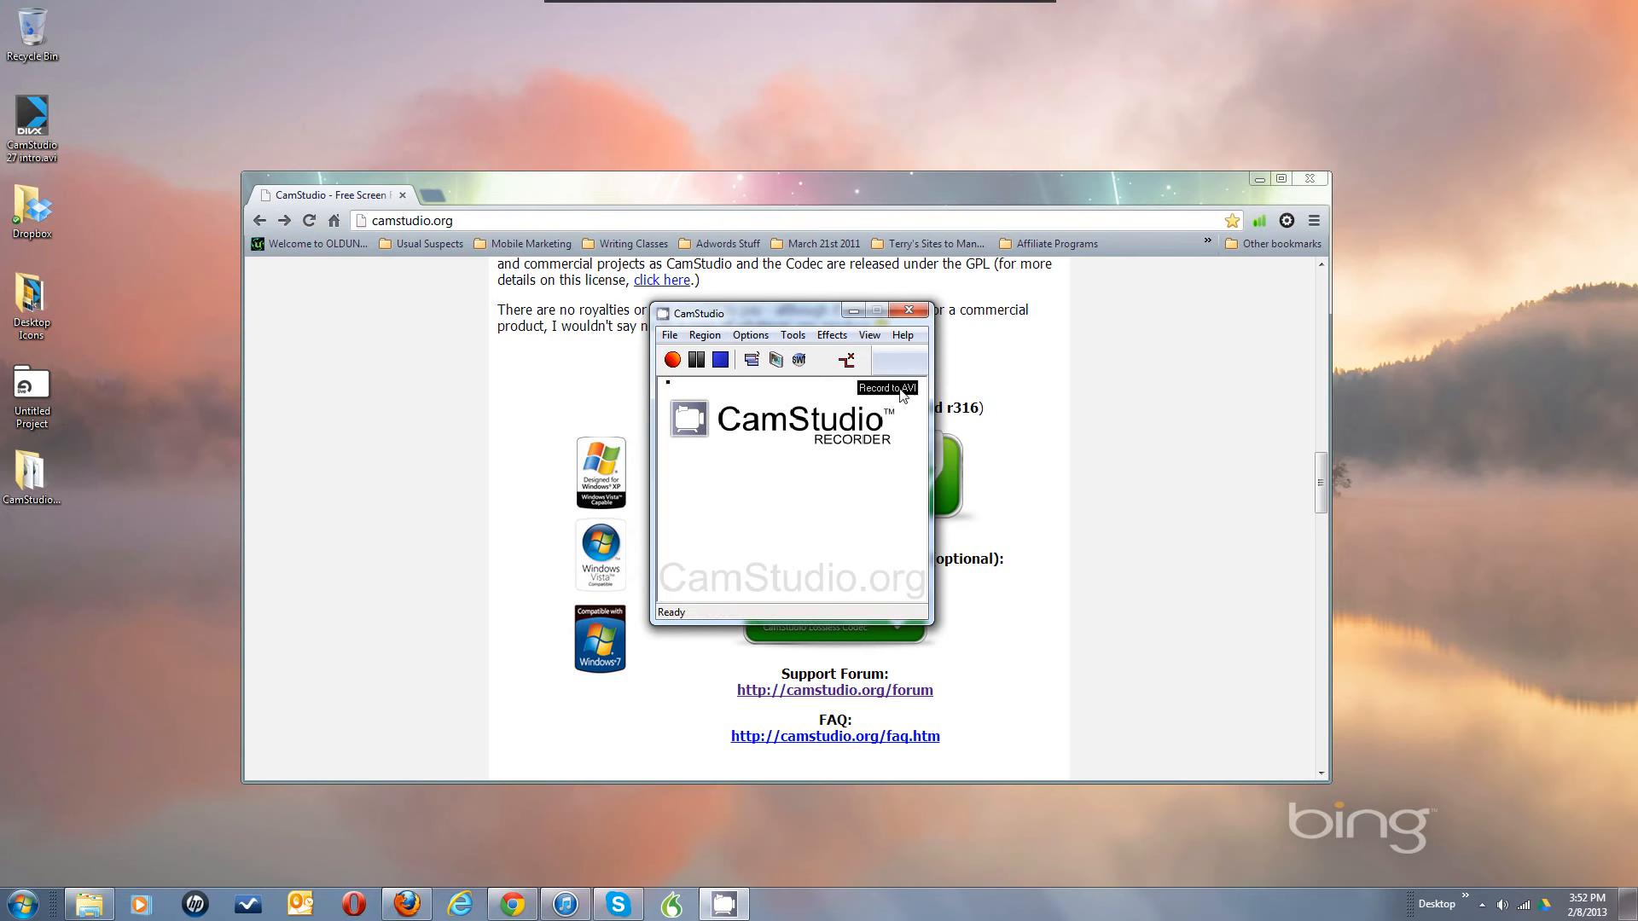
pyautogui.click(799, 360)
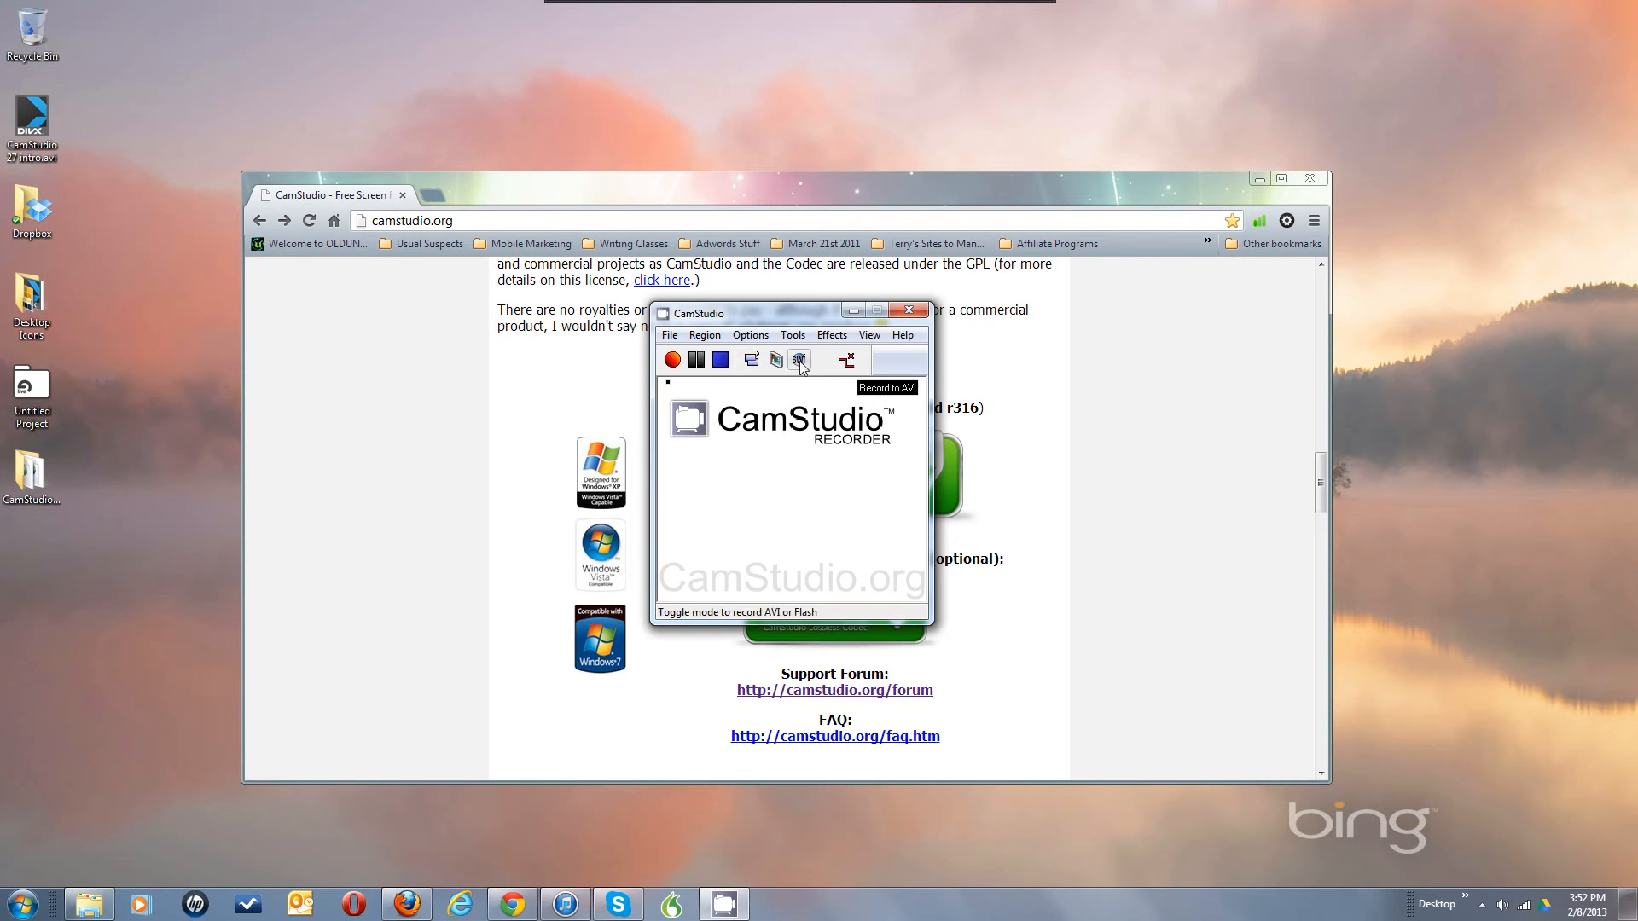
# In the Record to Flash options, enable displaying conversion options before generating SWF and disable deleting the intermediate AVI file
pyautogui.click(748, 337)
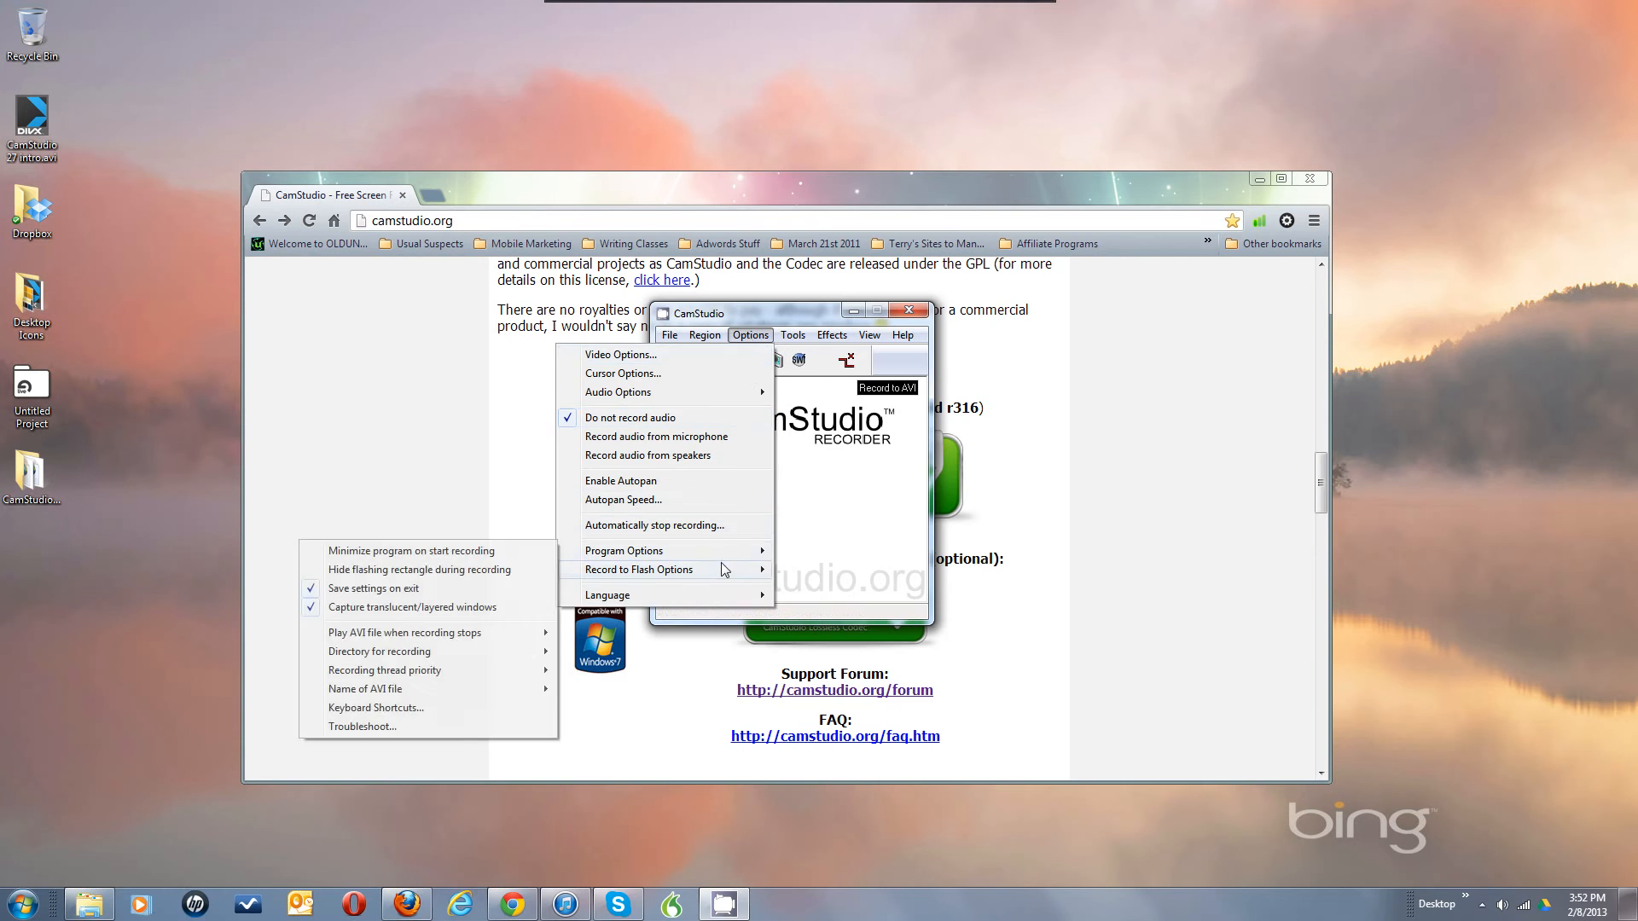
pyautogui.moveTo(721, 564)
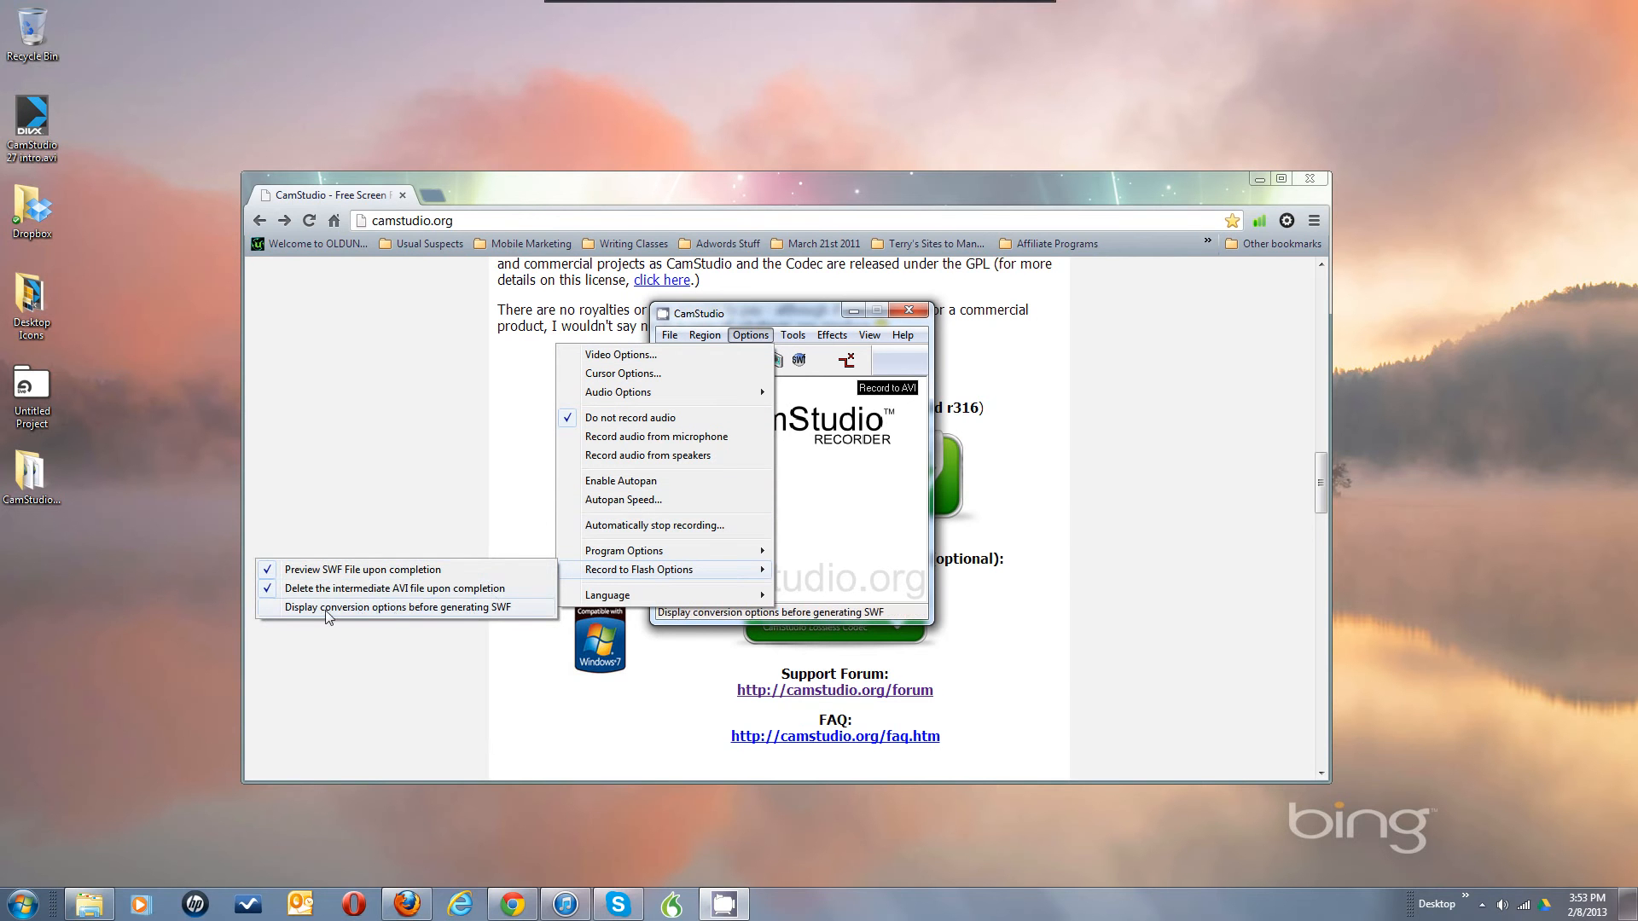
pyautogui.click(438, 607)
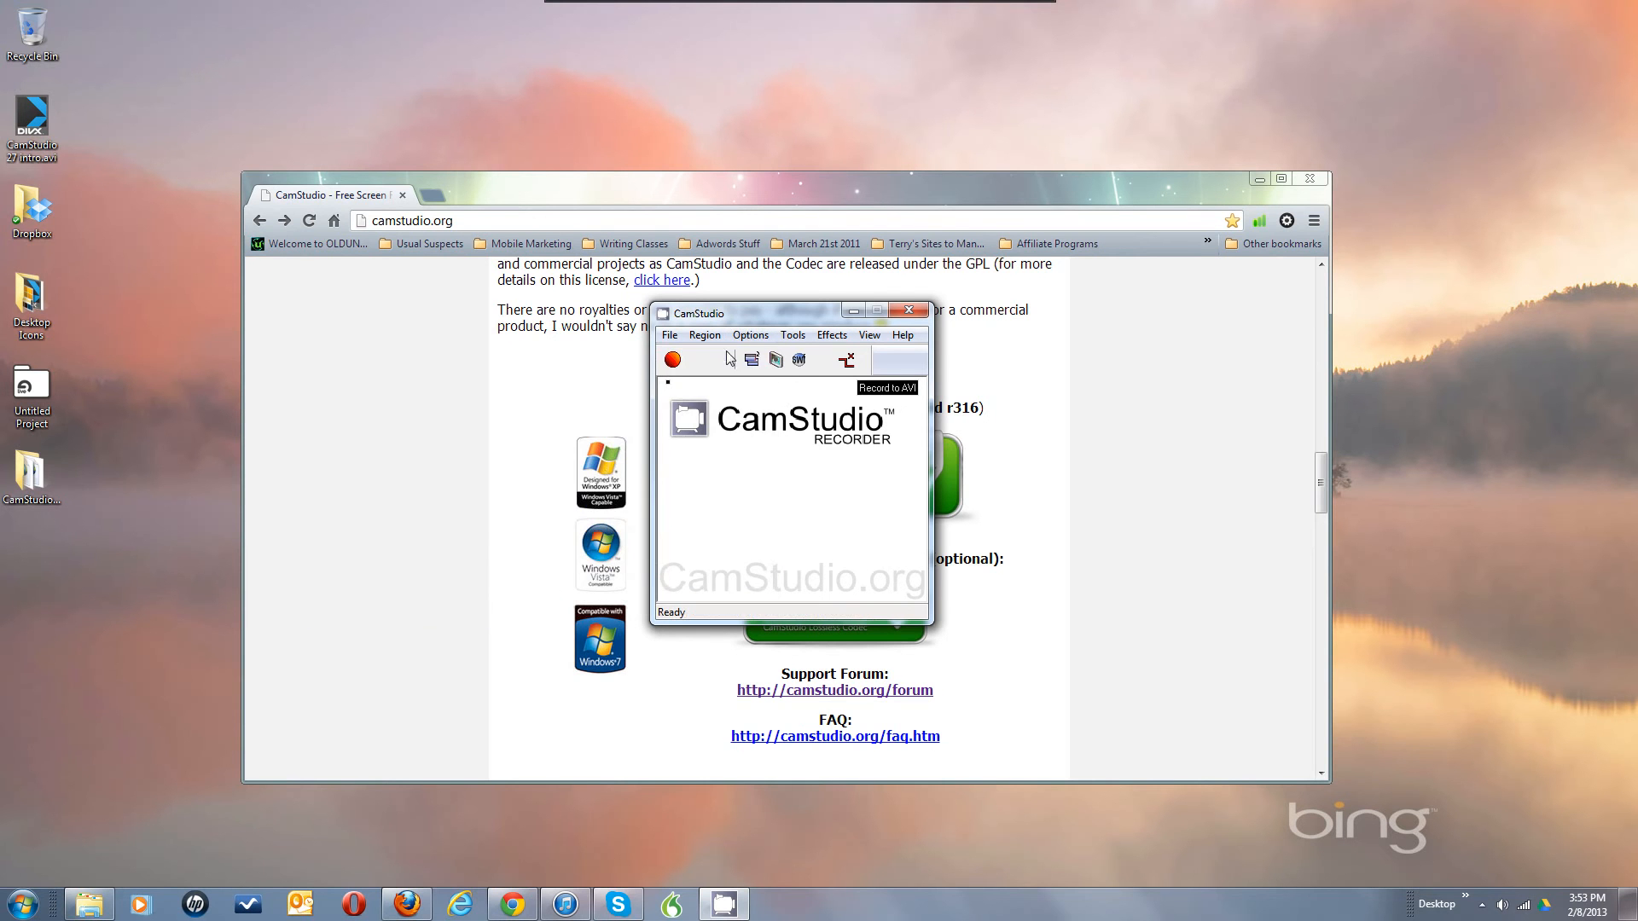
pyautogui.click(751, 335)
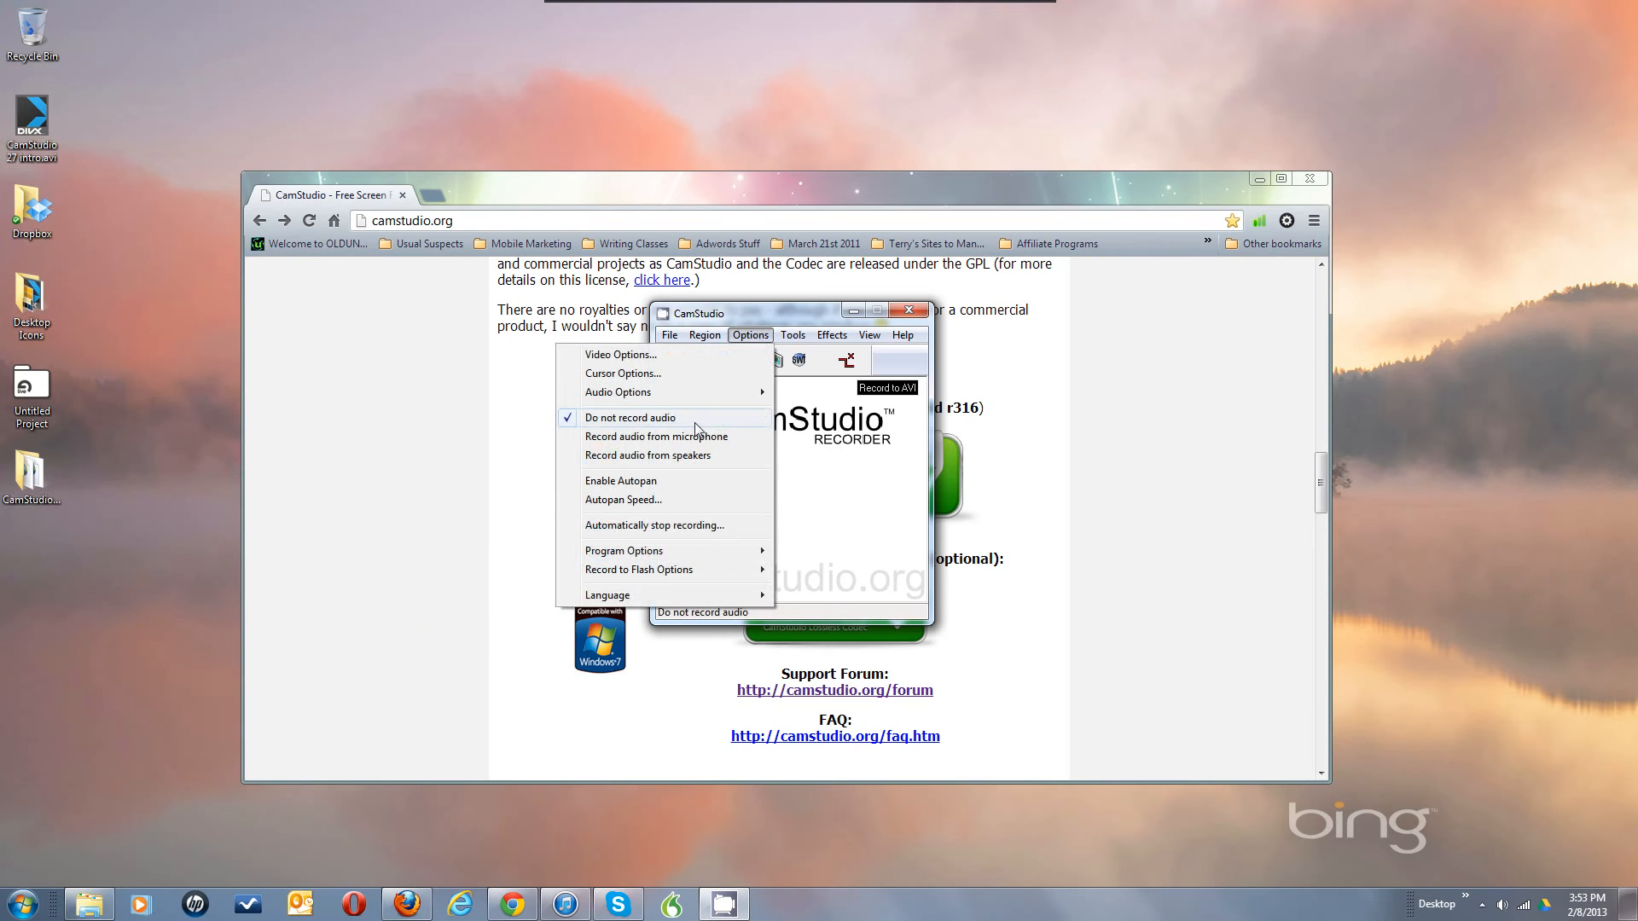
pyautogui.moveTo(669, 569)
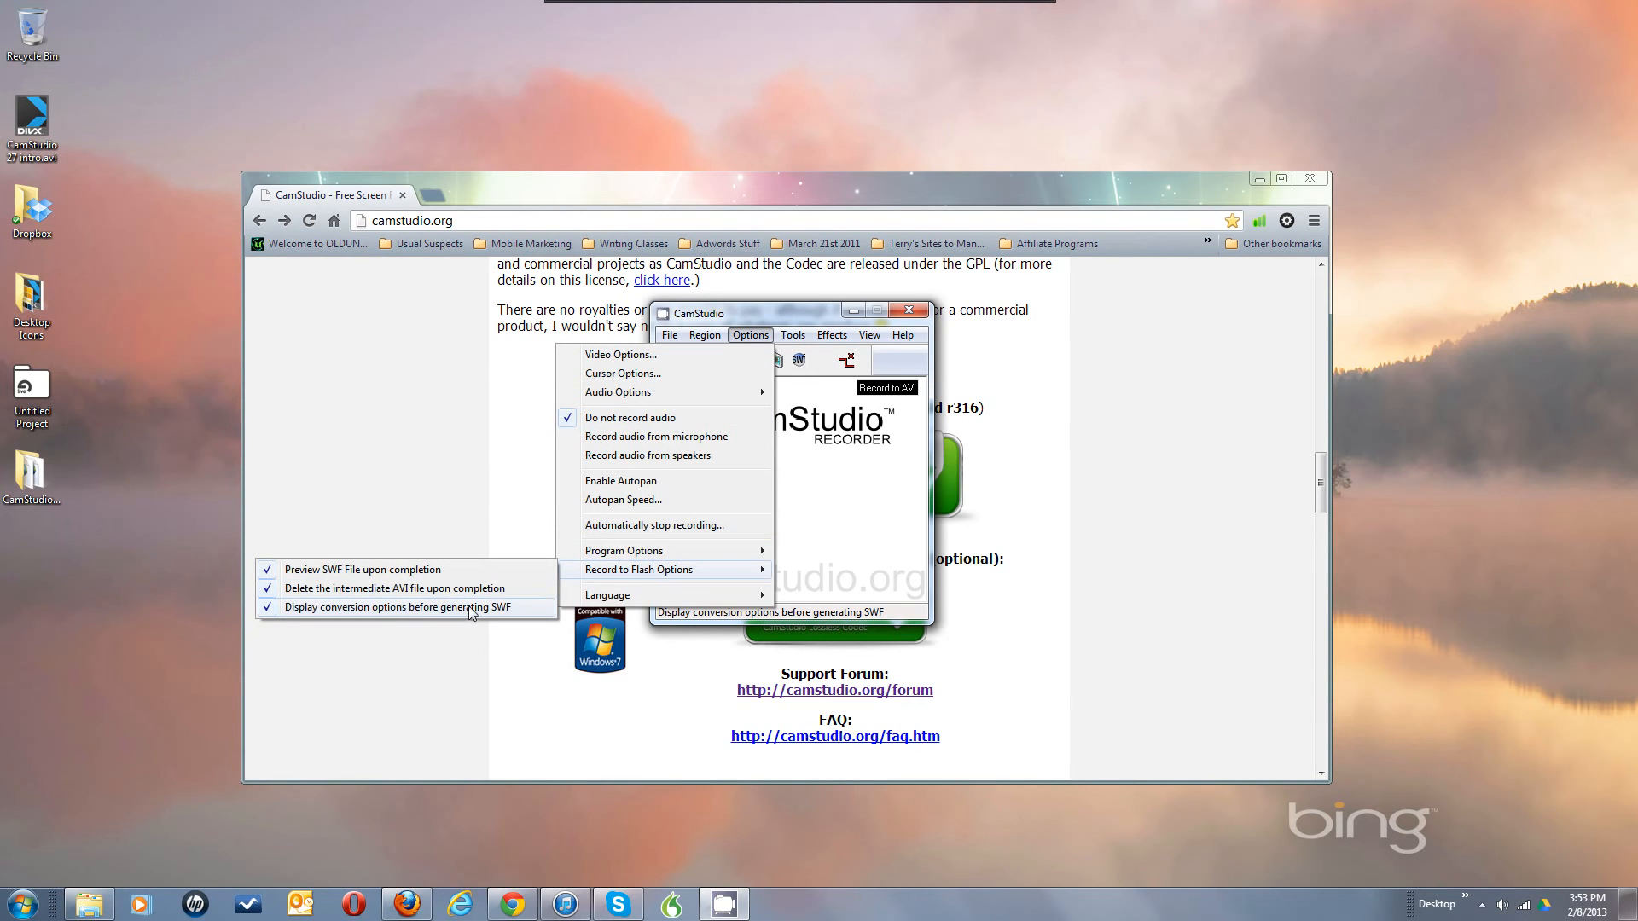
pyautogui.click(418, 589)
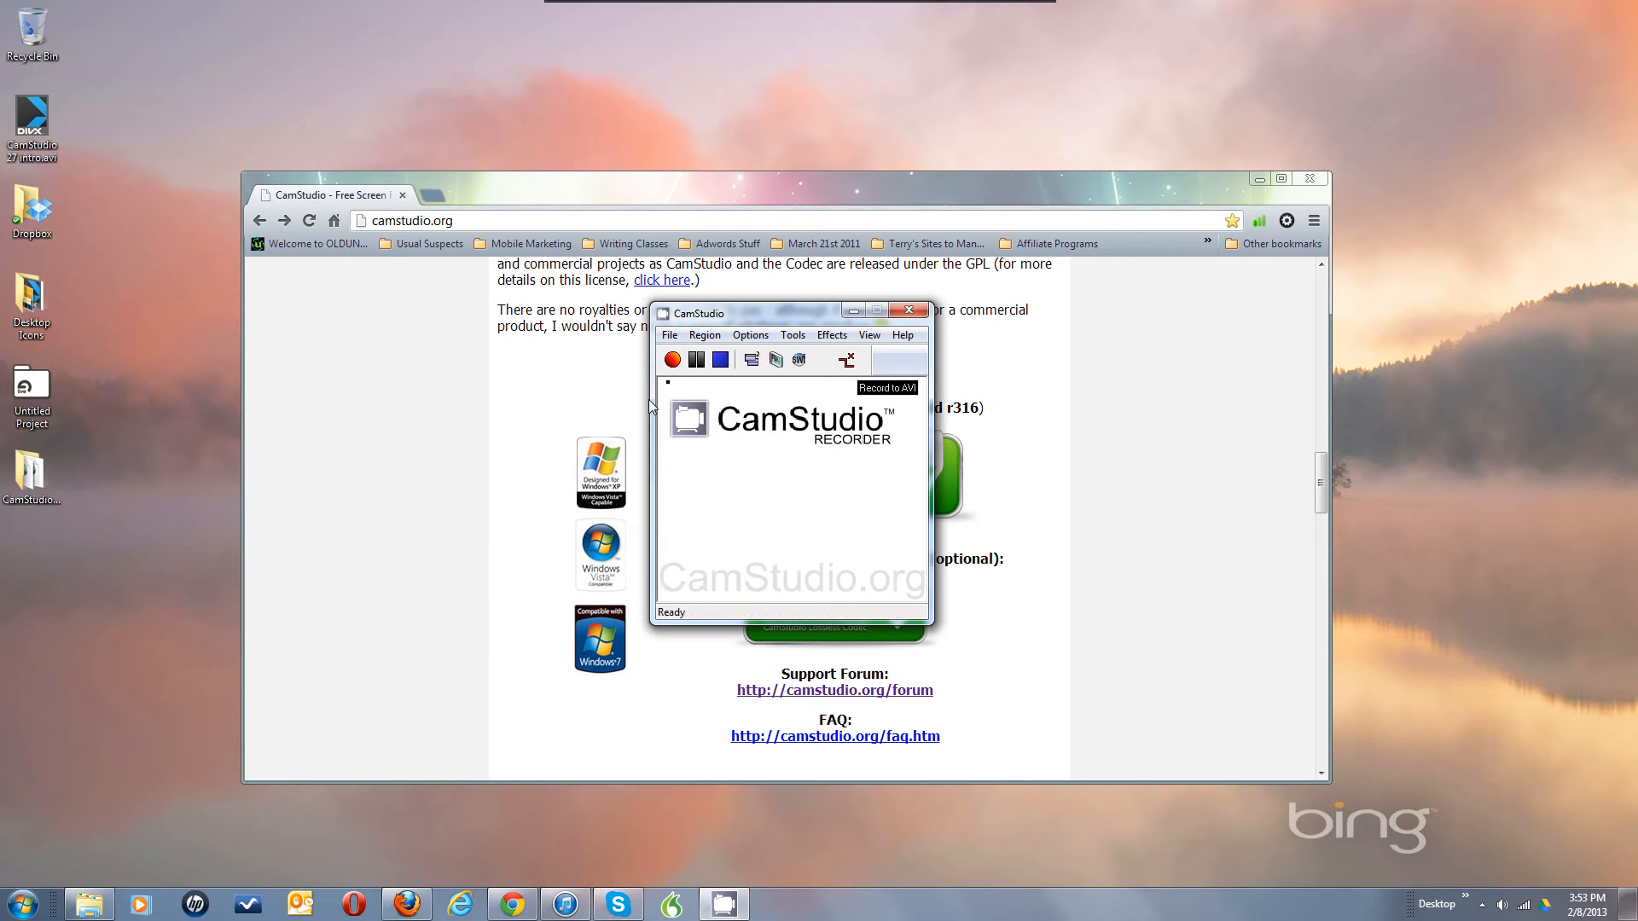
# Review the Record to Flash Options and the Program Options of the recorder
pyautogui.click(744, 339)
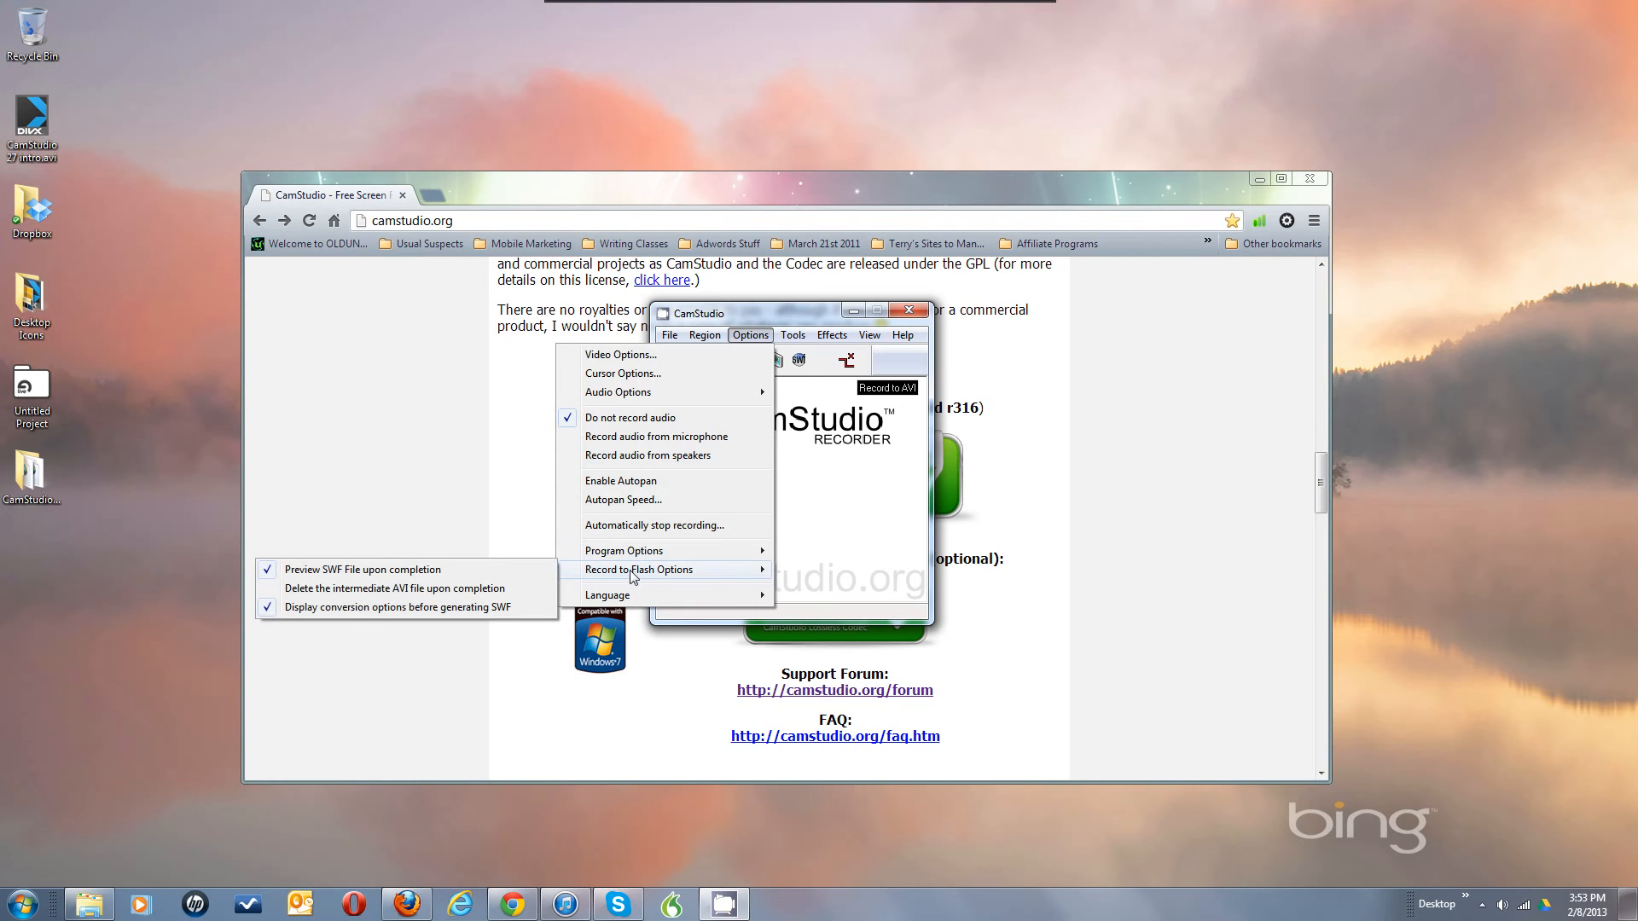
pyautogui.press('Escape')
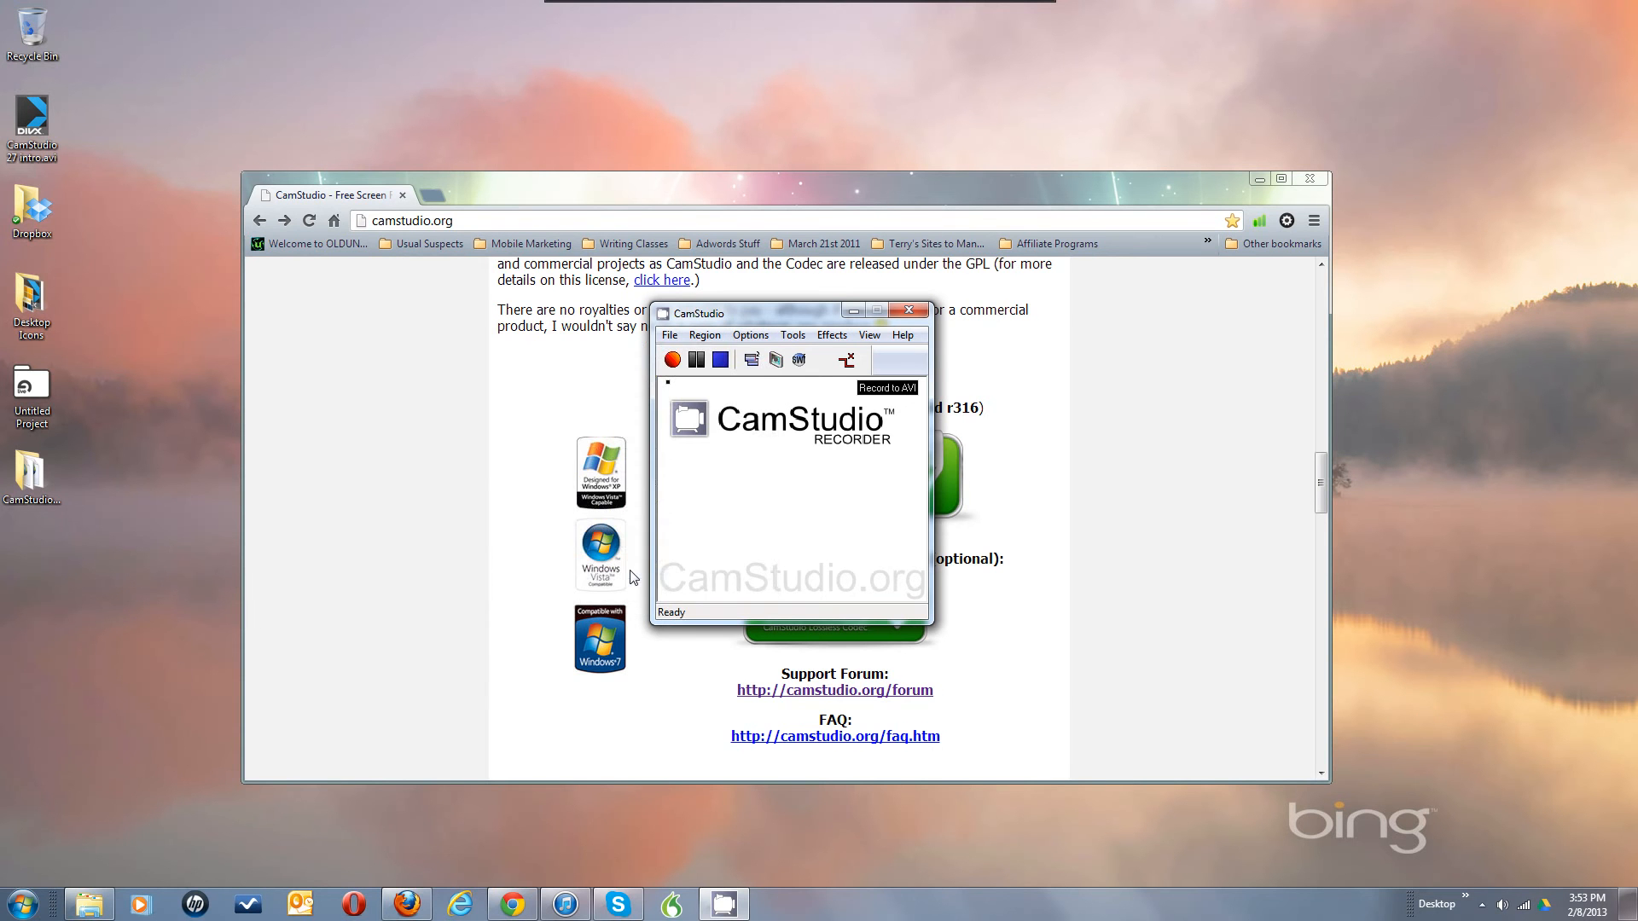
pyautogui.click(744, 338)
pyautogui.moveTo(630, 572)
pyautogui.press('Escape')
pyautogui.click(752, 337)
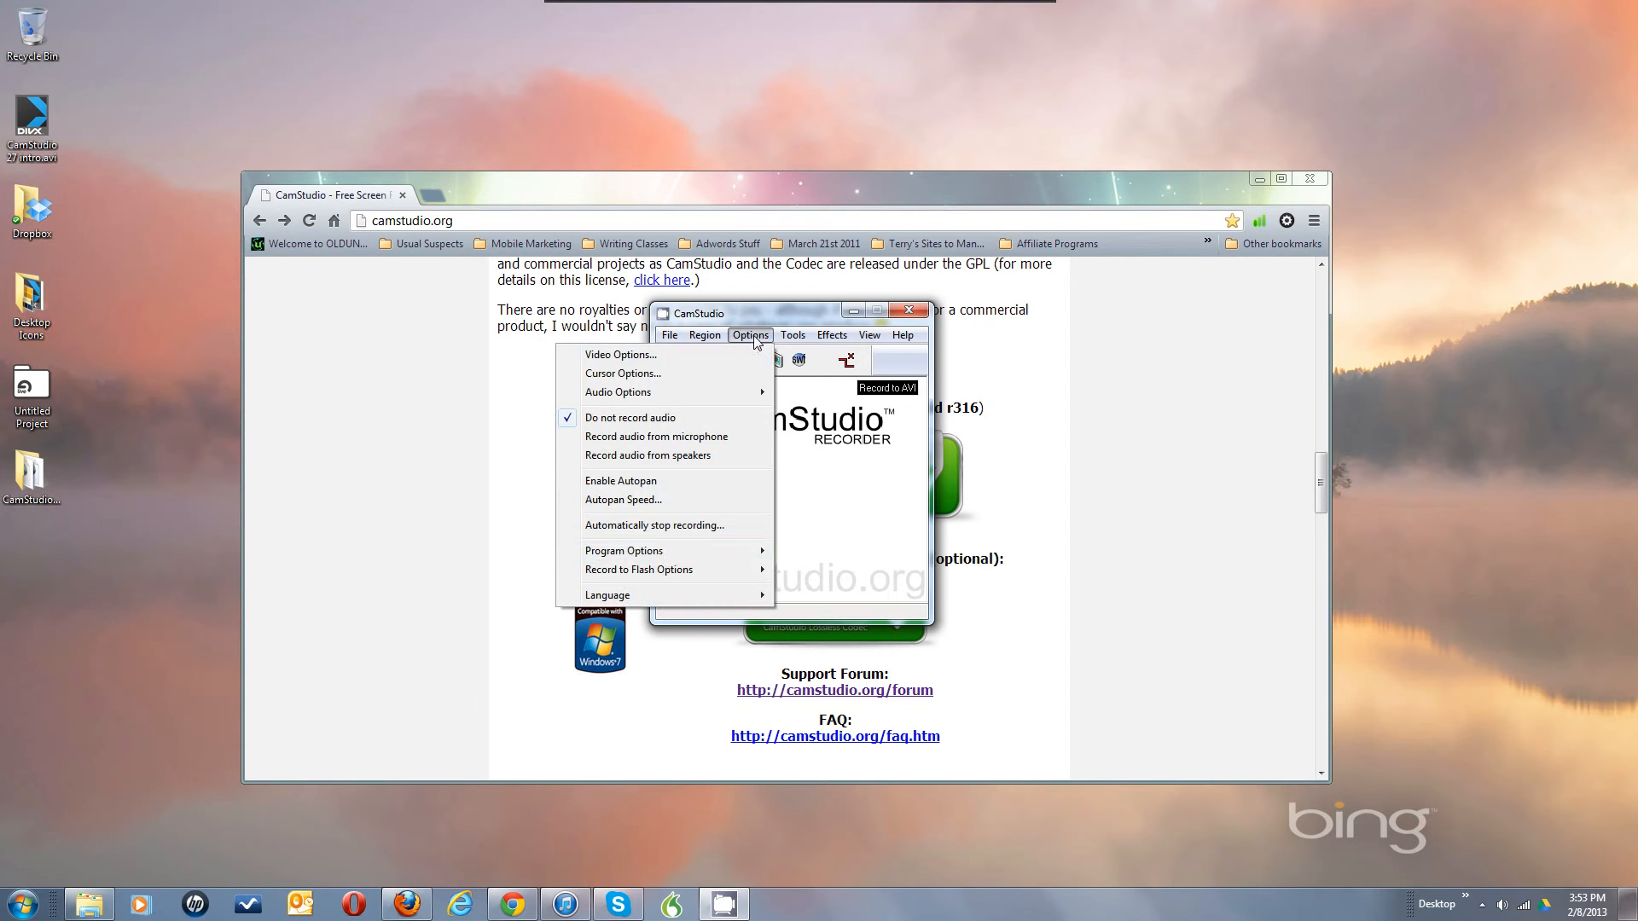
pyautogui.click(663, 578)
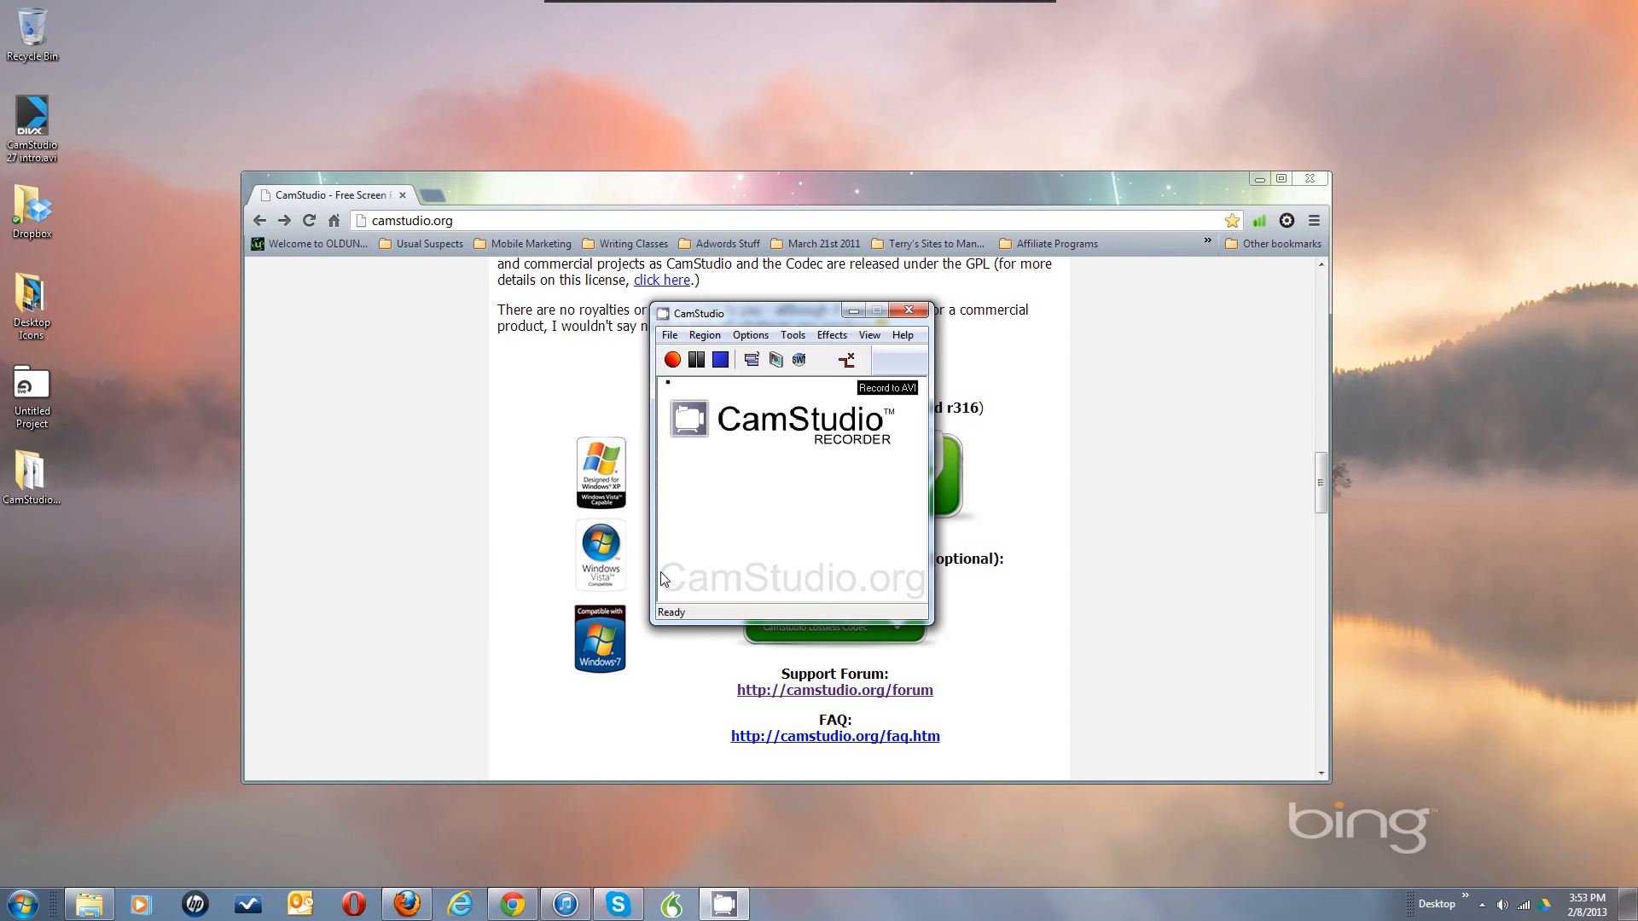
pyautogui.click(748, 337)
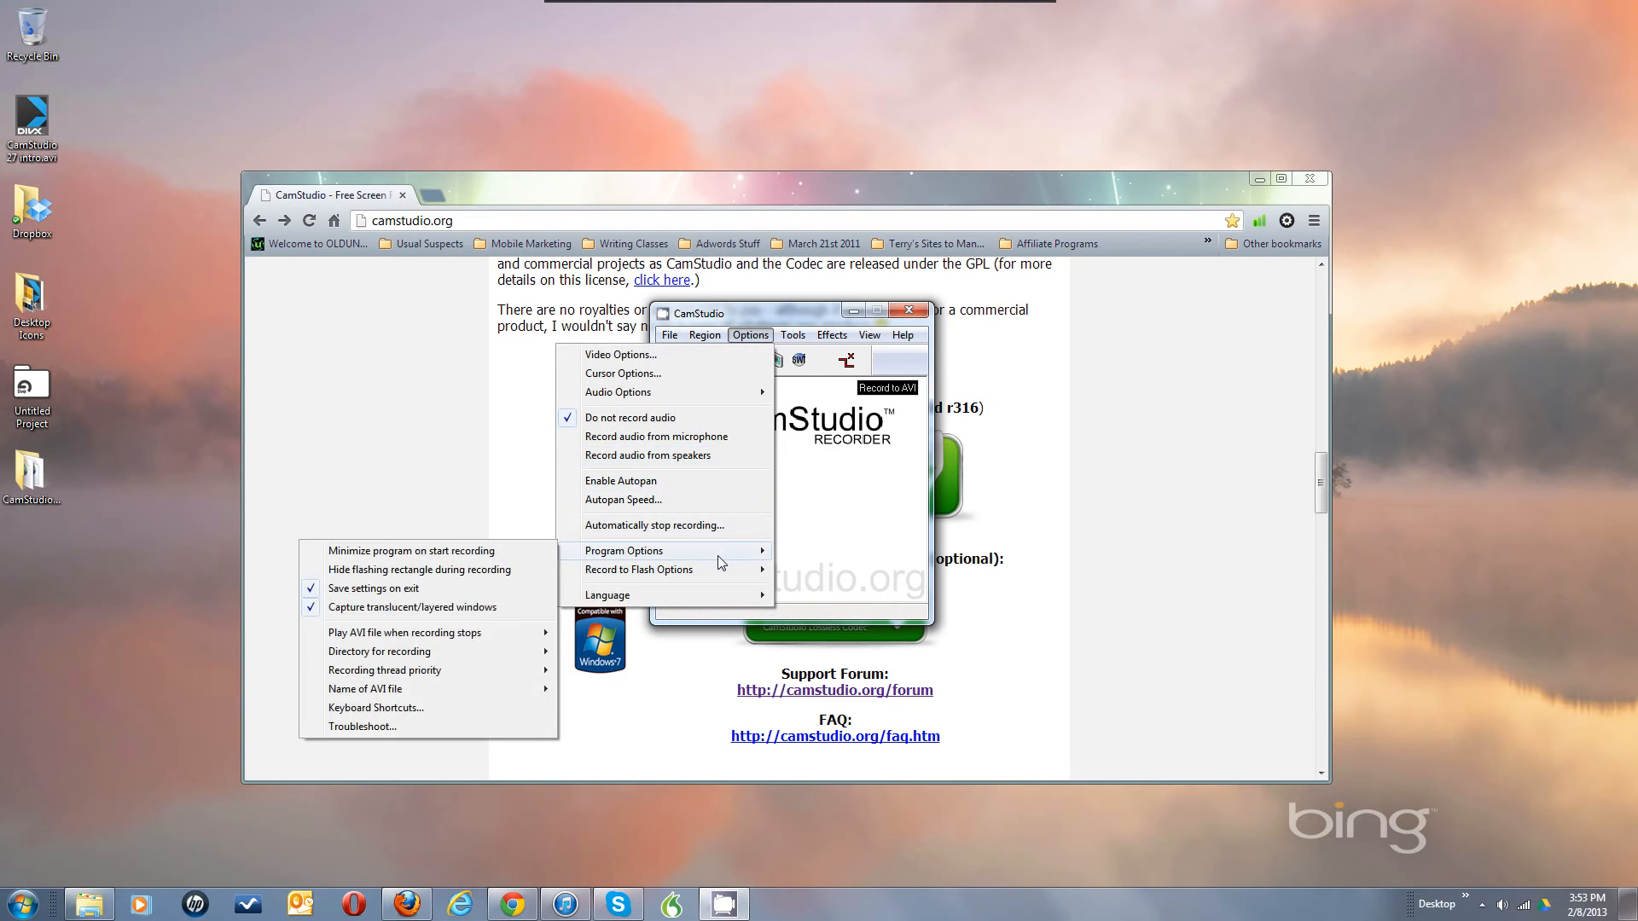
pyautogui.click(882, 492)
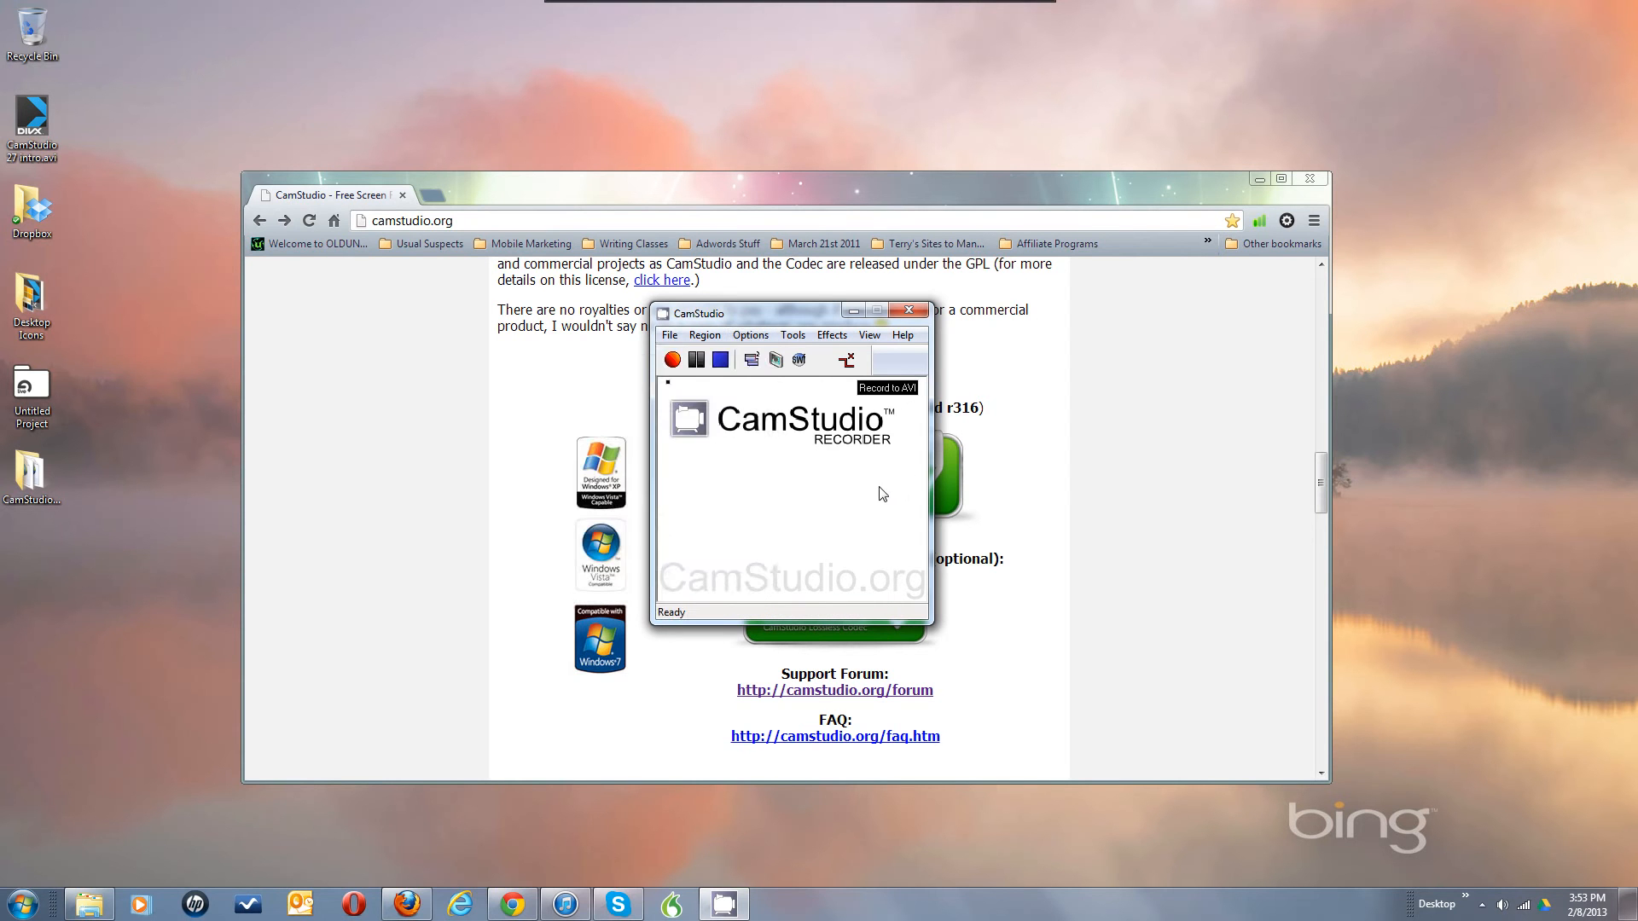
# Set the recorder's fixed capture region to a width of 1280 and a height of 720, and apply it
pyautogui.click(704, 336)
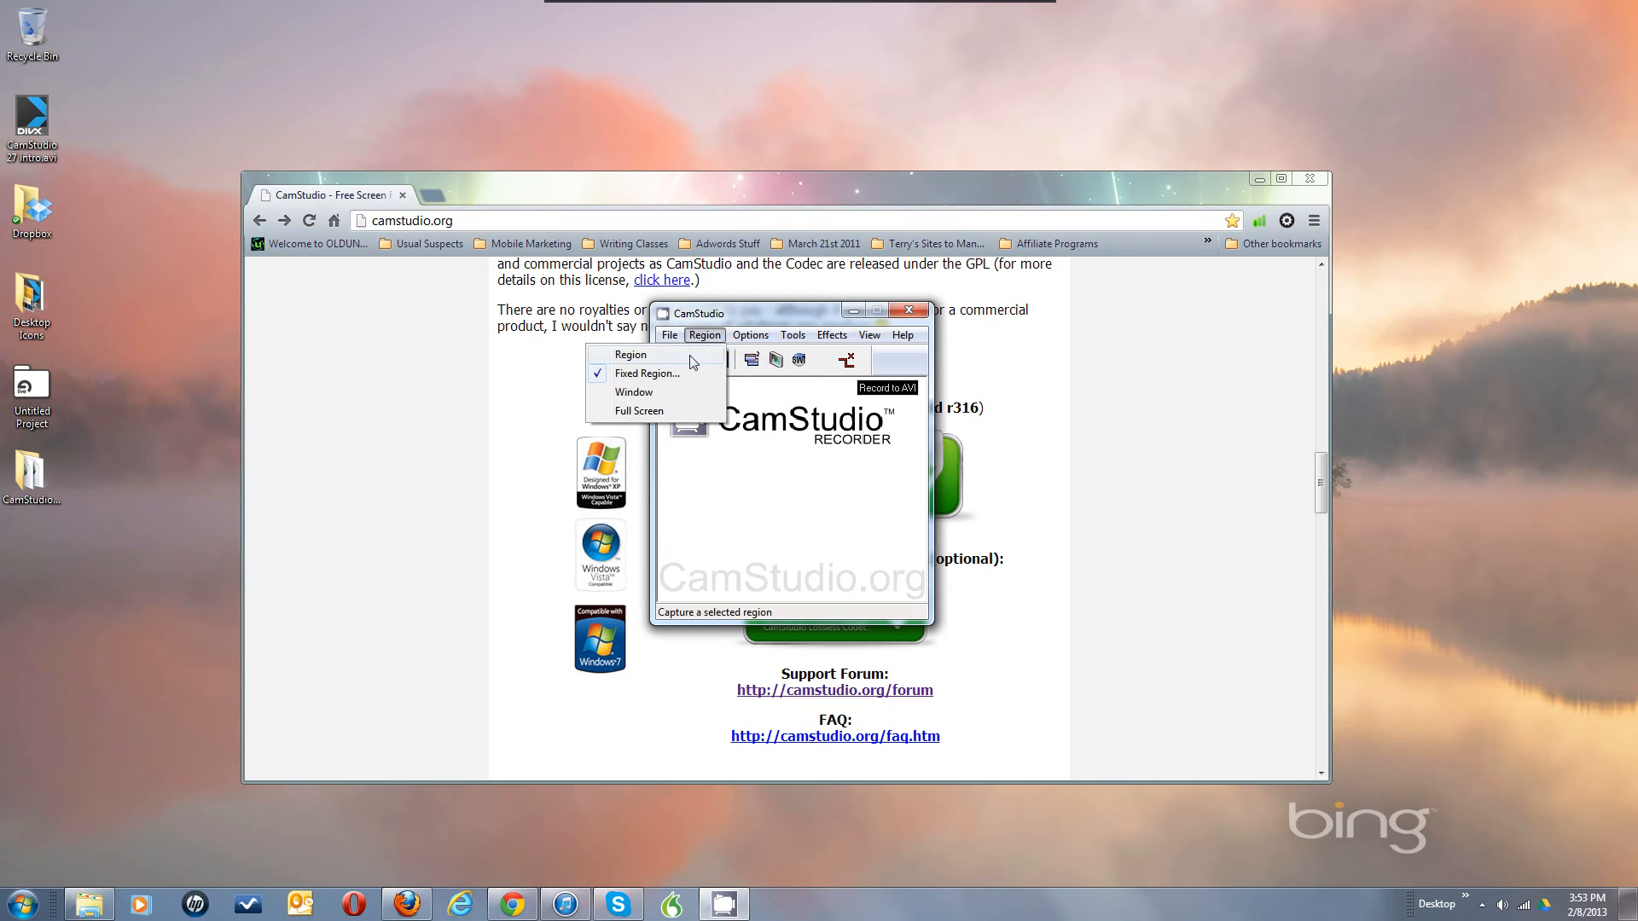
pyautogui.click(674, 375)
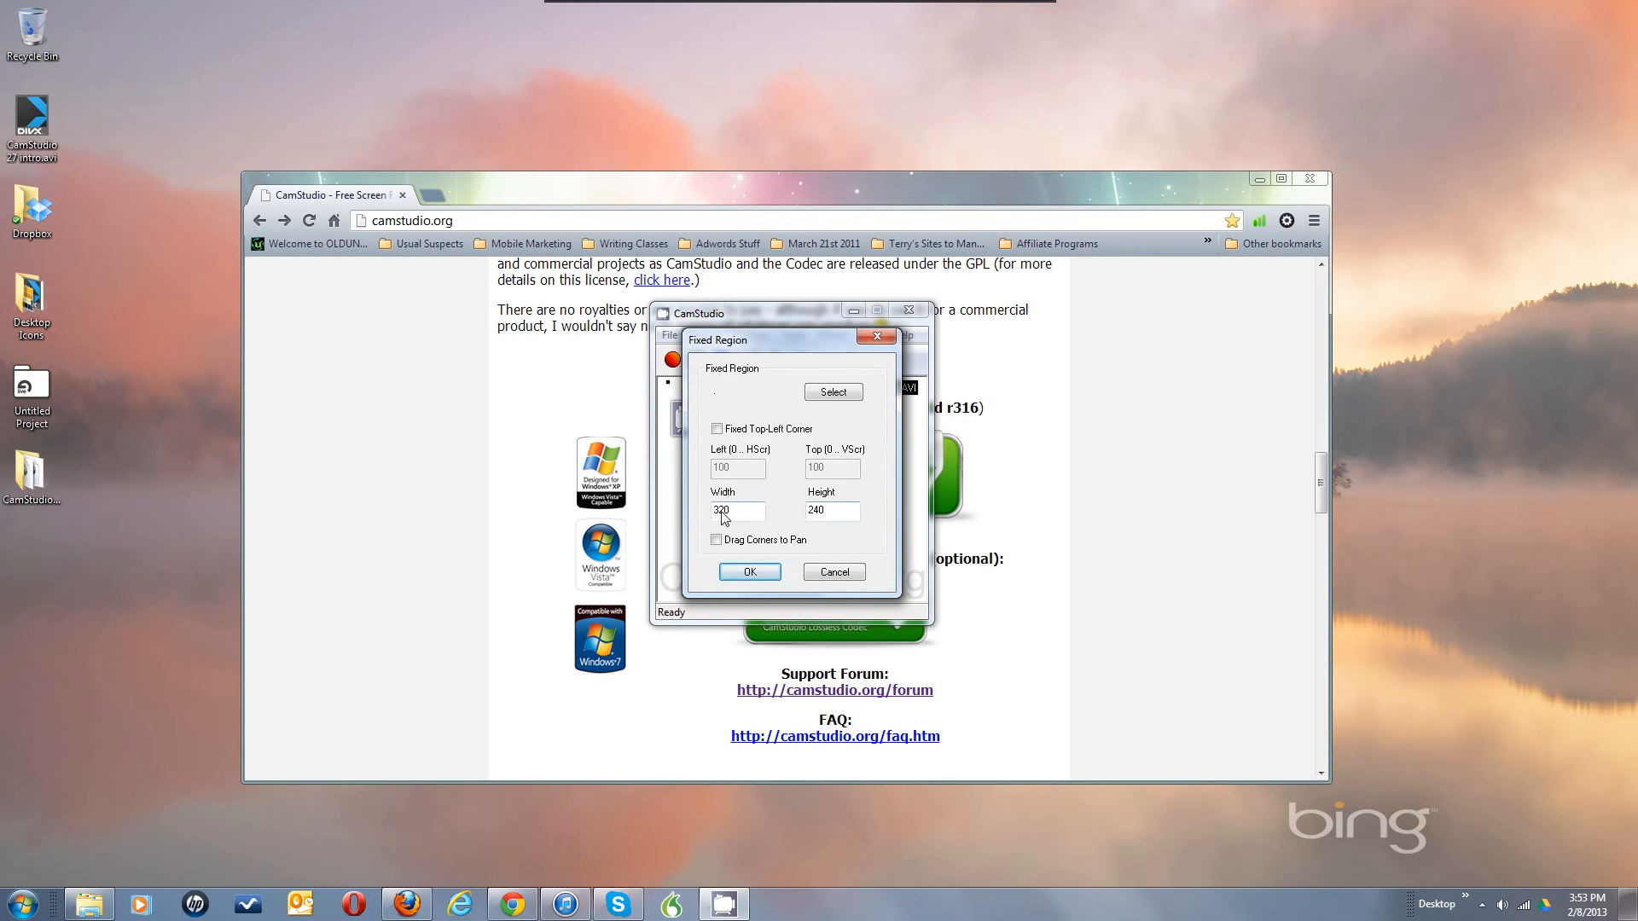
pyautogui.doubleClick(820, 512)
pyautogui.doubleClick(743, 512)
pyautogui.click(820, 514)
pyautogui.doubleClick(729, 517)
pyautogui.write('1280')
pyautogui.doubleClick(823, 511)
pyautogui.write('72')
pyautogui.click(767, 577)
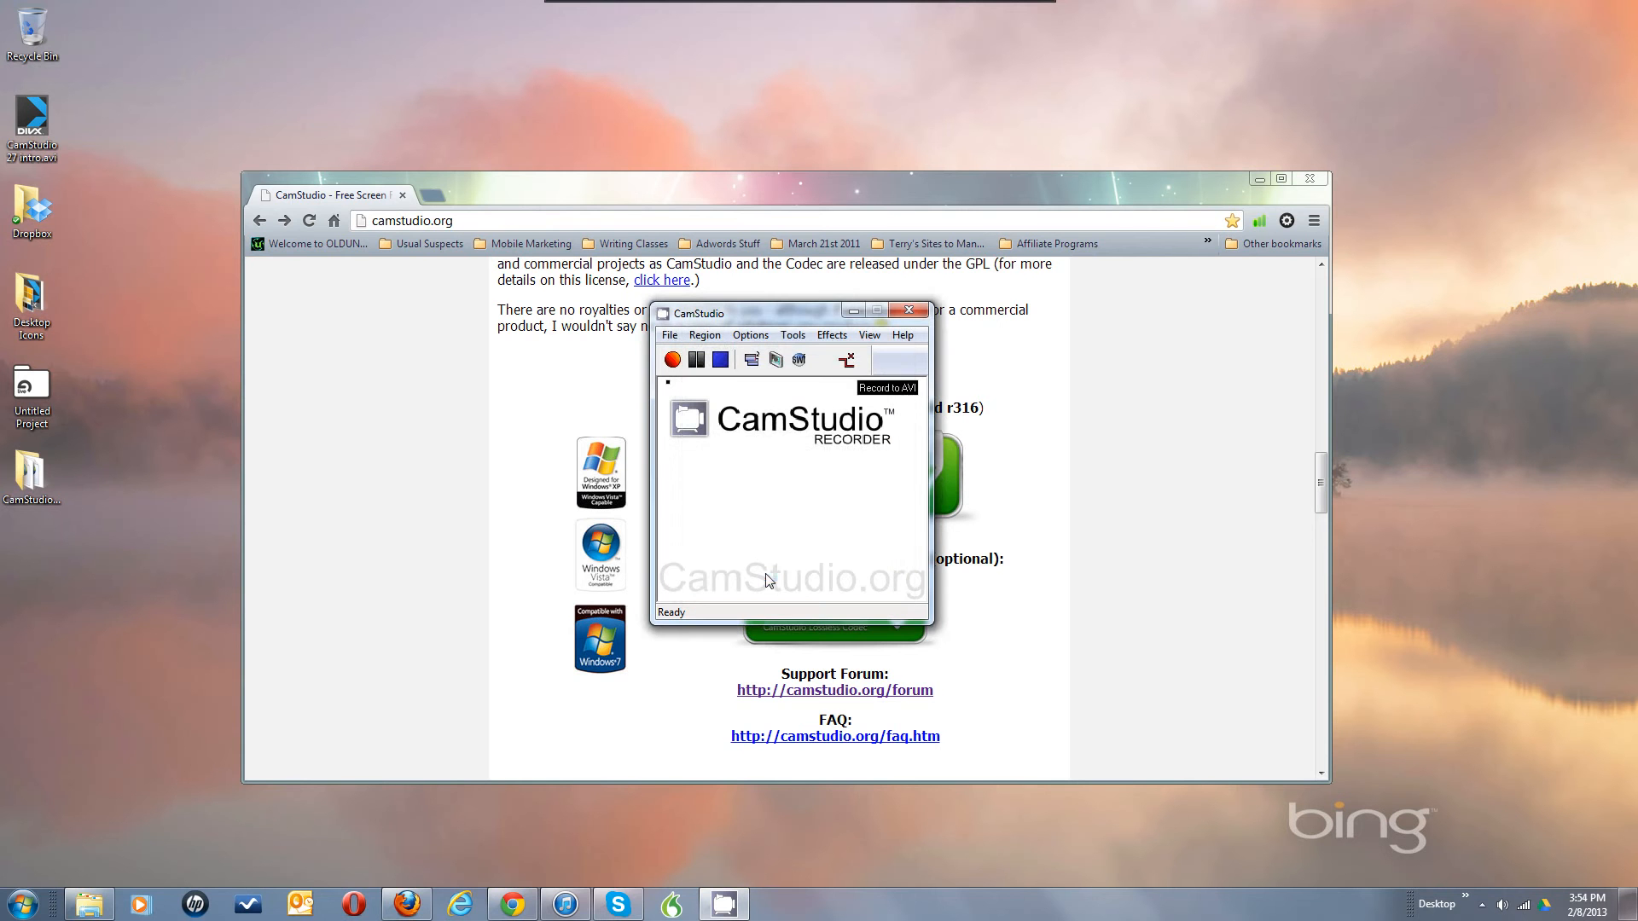
# Resize the Chrome window to the 1280X720 preset and bring the CamStudio recorder back to the front
pyautogui.rightClick(749, 172)
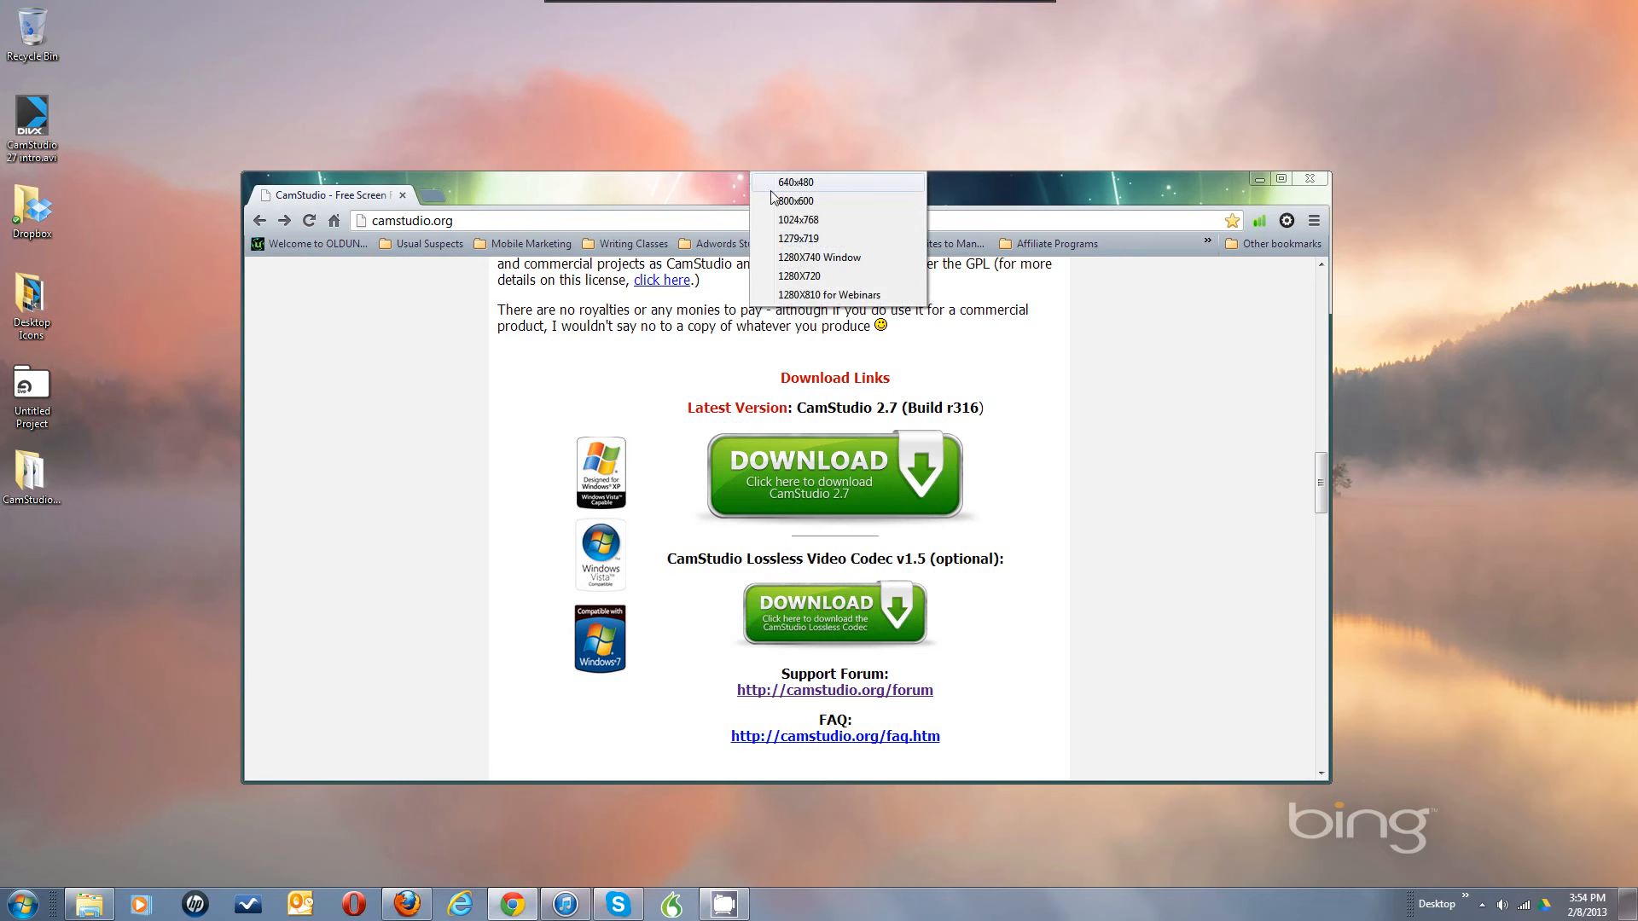
pyautogui.click(798, 276)
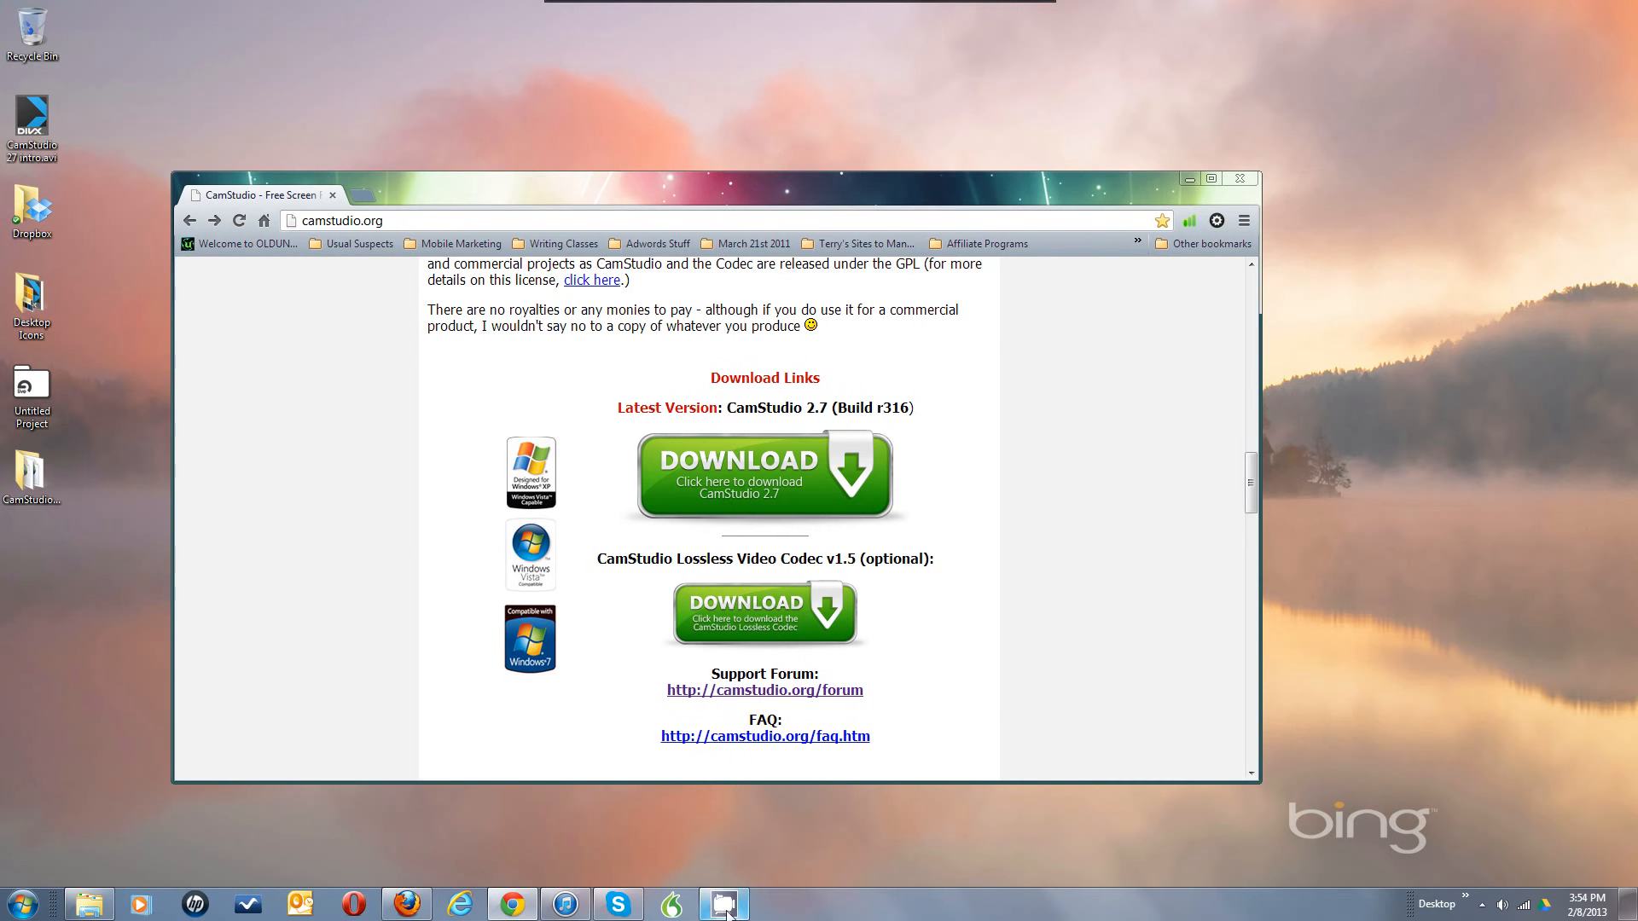
pyautogui.moveTo(726, 911)
pyautogui.click(741, 906)
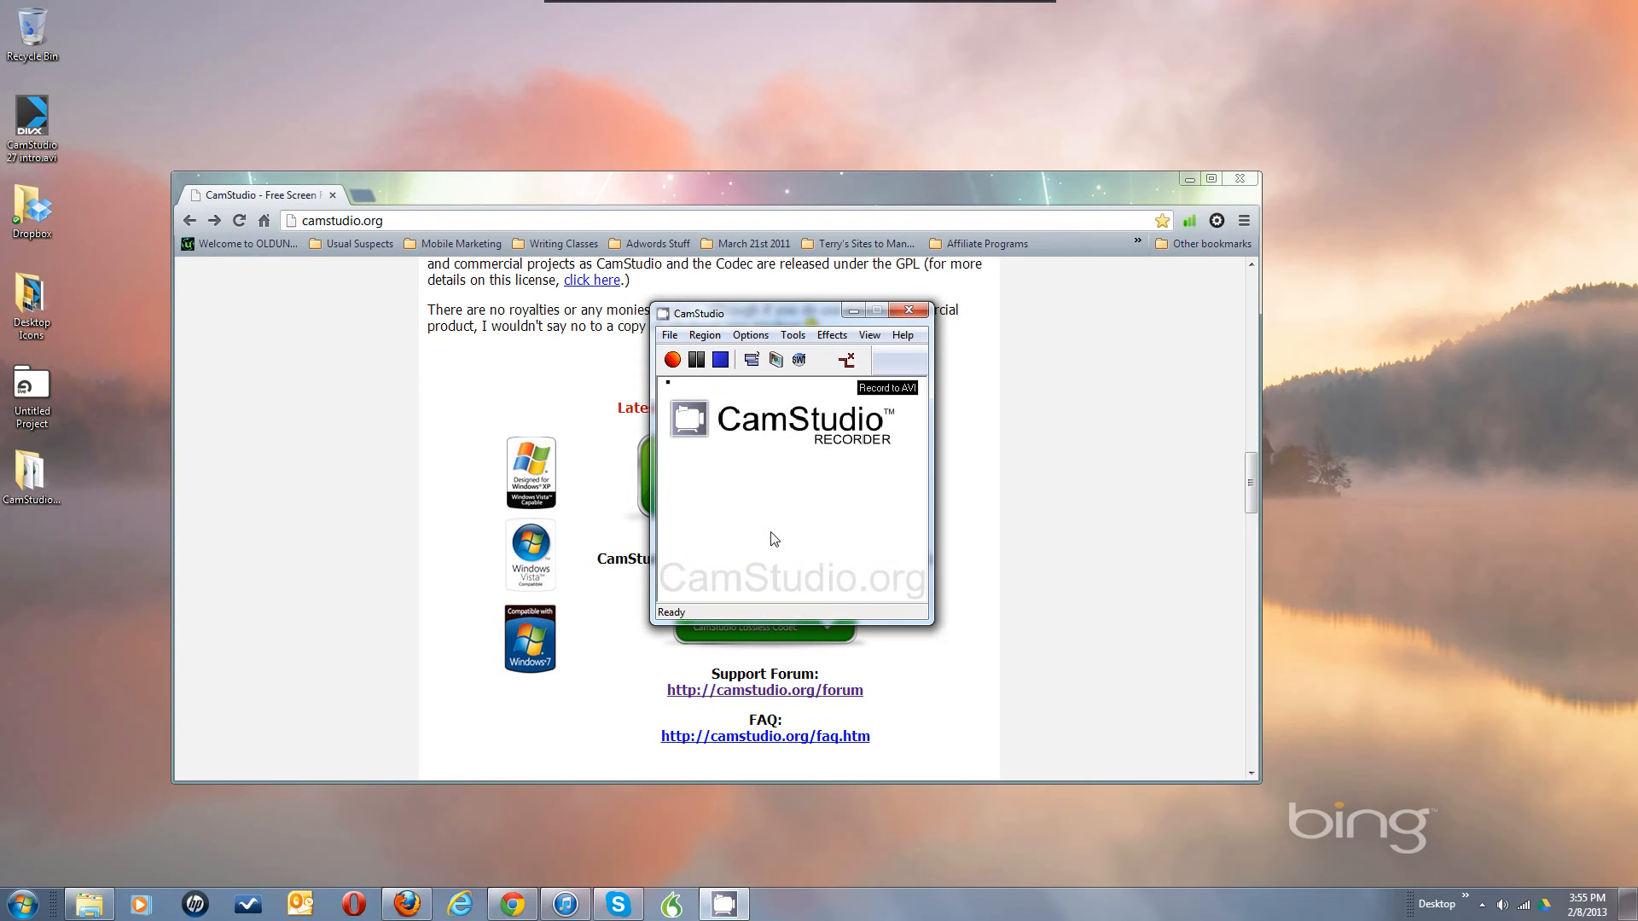
# In the Fixed Region settings, enable the fixed top-left corner and set Left to 200 and Top to 200
pyautogui.click(706, 337)
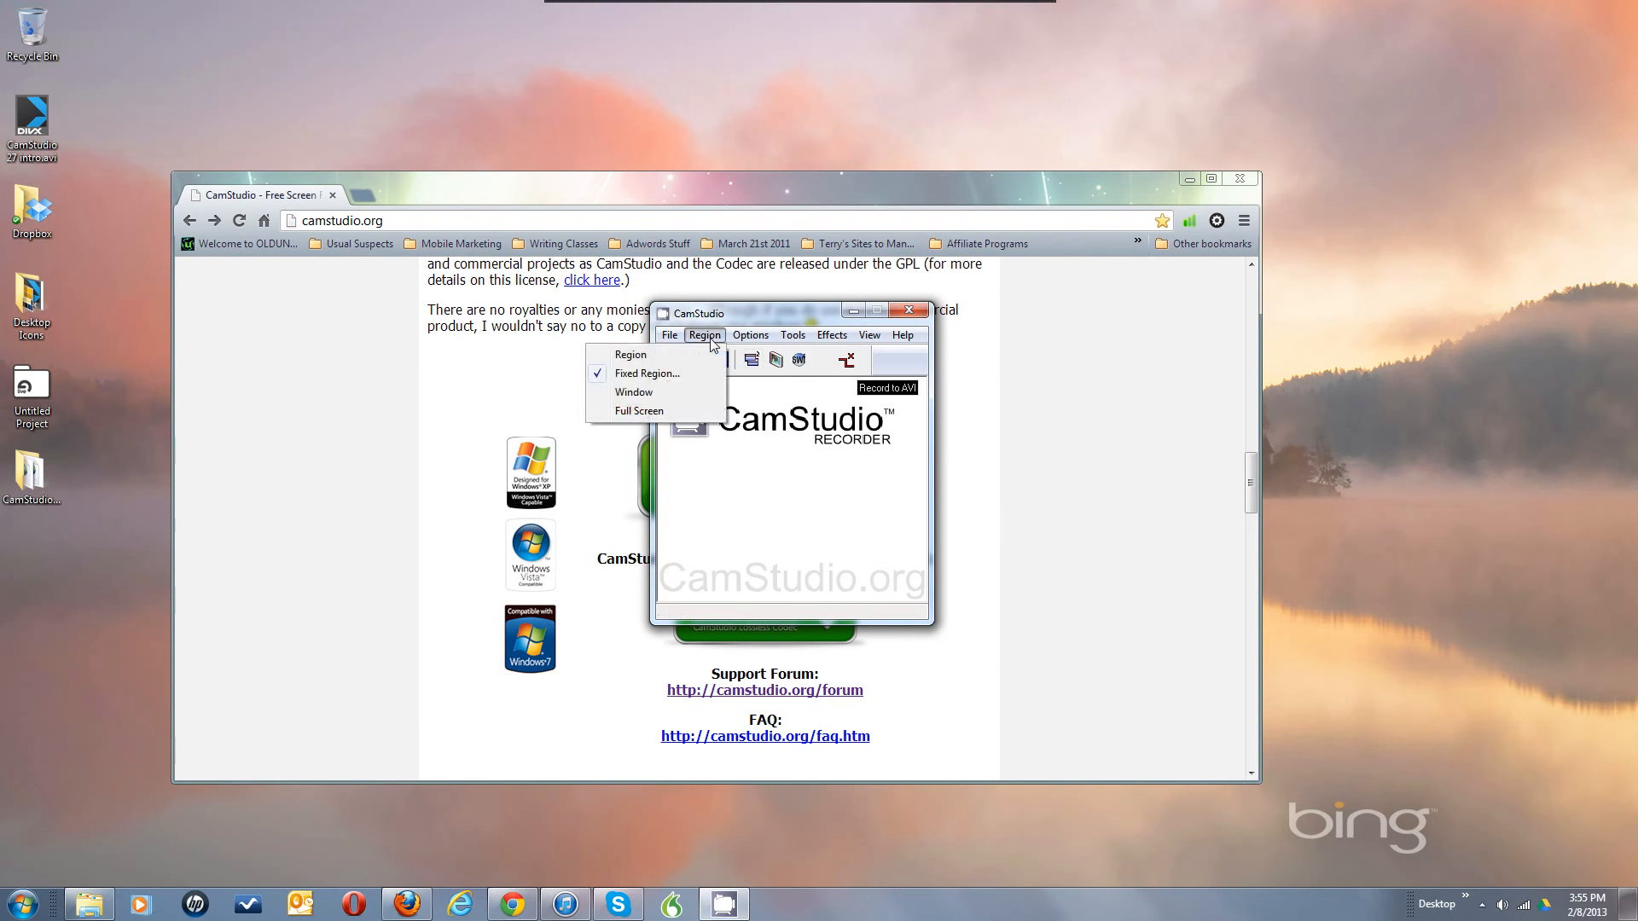
pyautogui.click(681, 375)
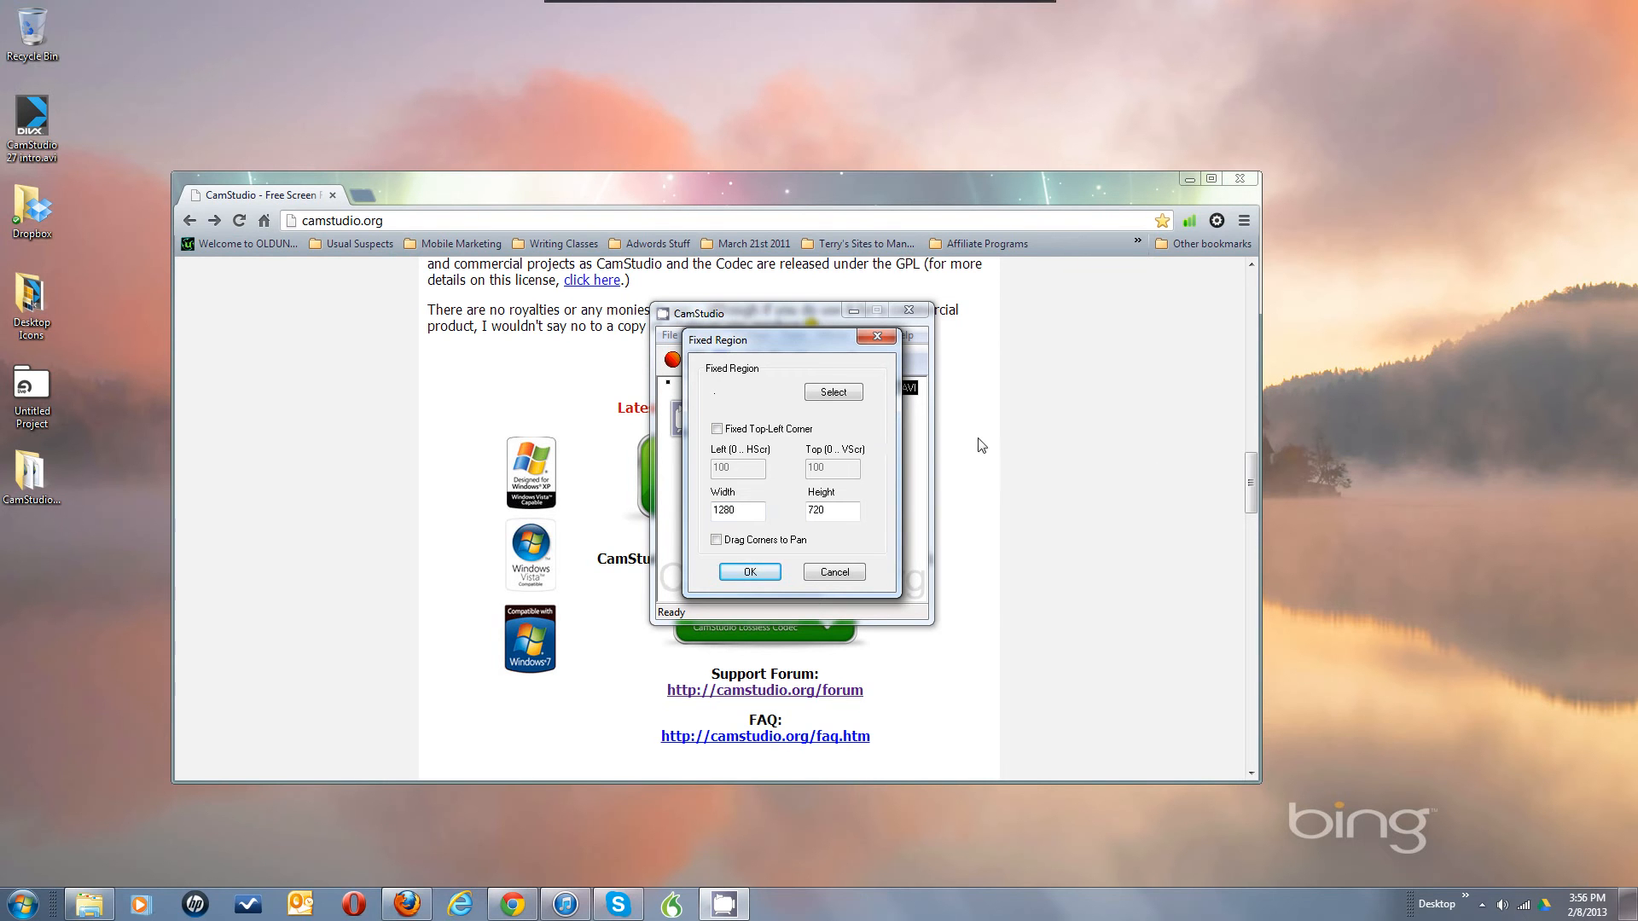
pyautogui.click(718, 430)
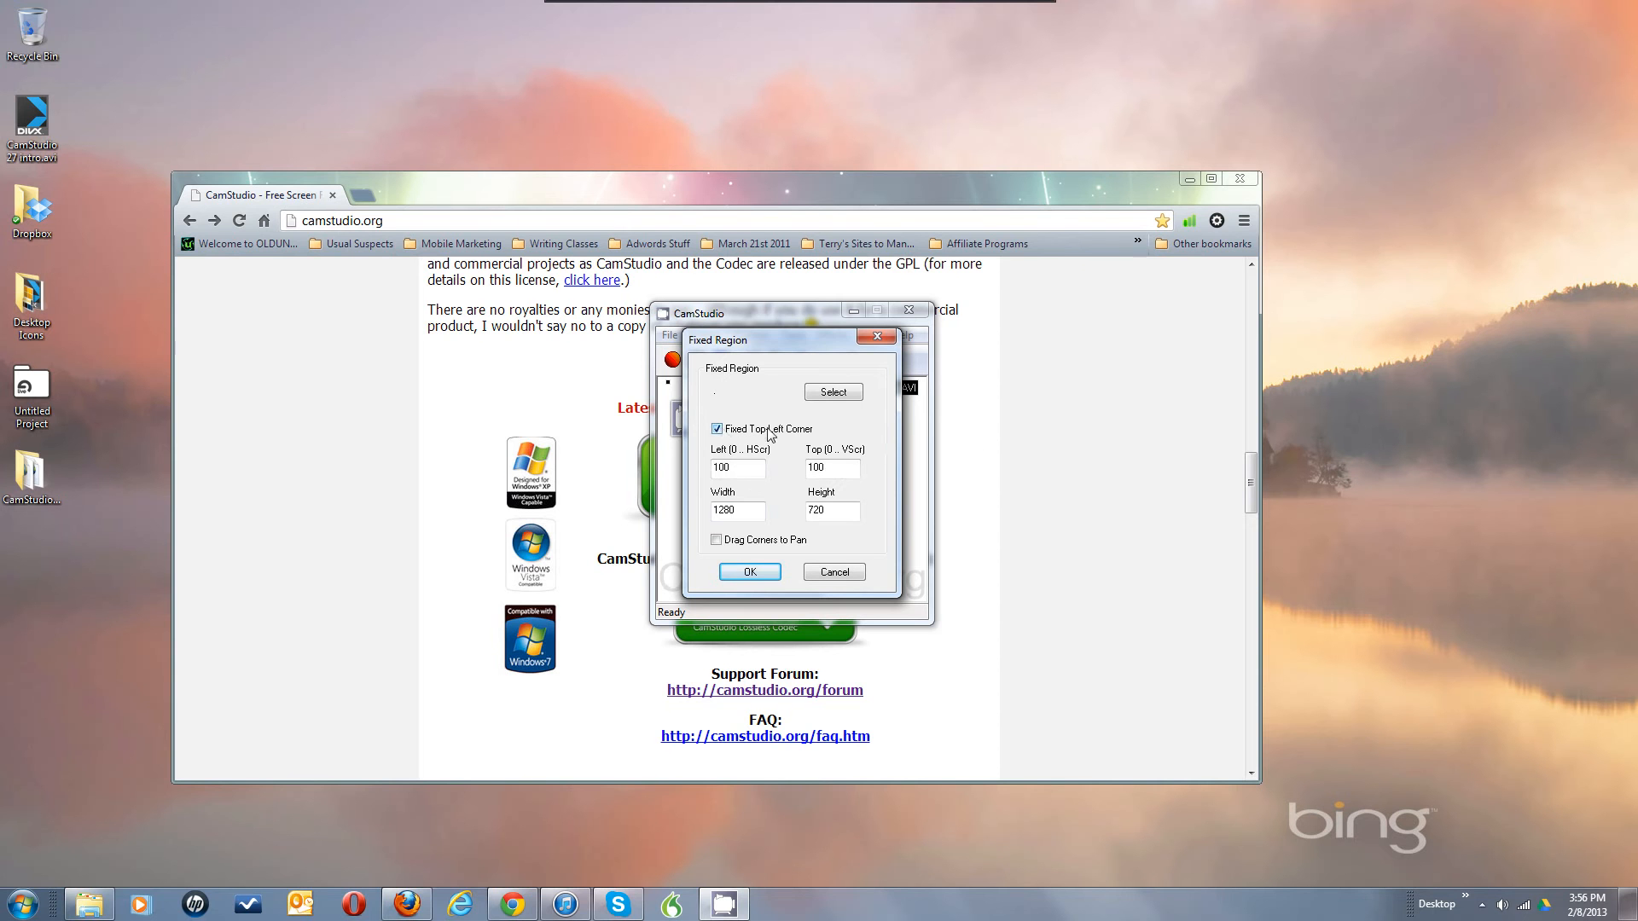
pyautogui.doubleClick(756, 474)
pyautogui.write('200')
pyautogui.click(812, 470)
# Draw the capture region around the Chrome window, turn off the fixed top-left corner, and redraw the region at about 1276 by 715
pyautogui.click(836, 394)
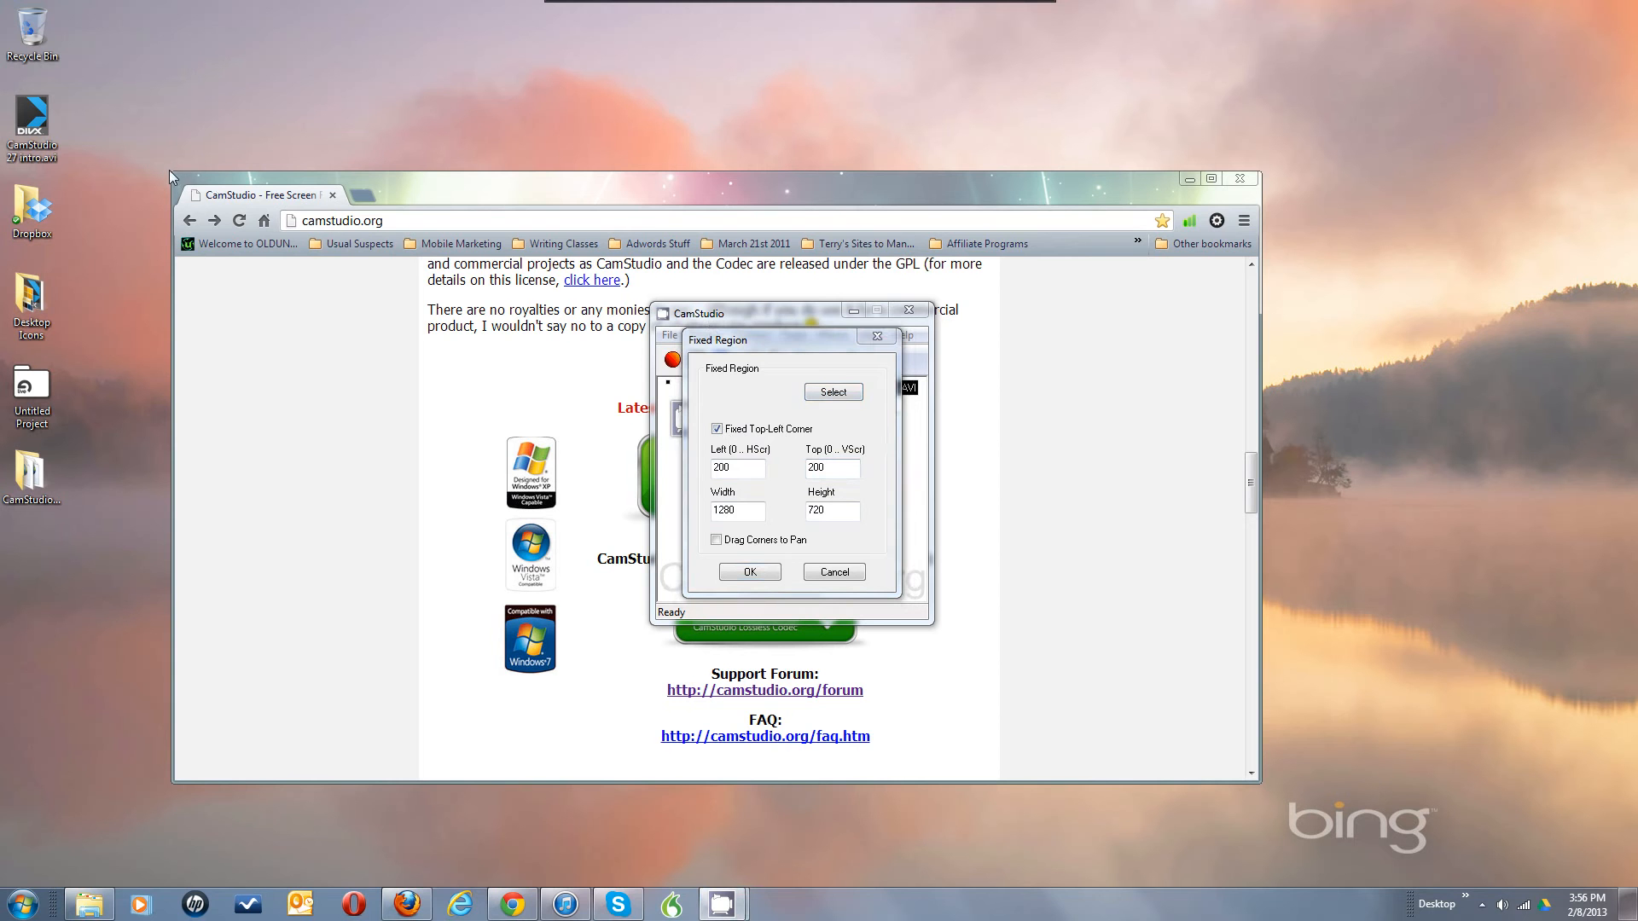
pyautogui.moveTo(169, 170); pyautogui.dragTo(1262, 782)
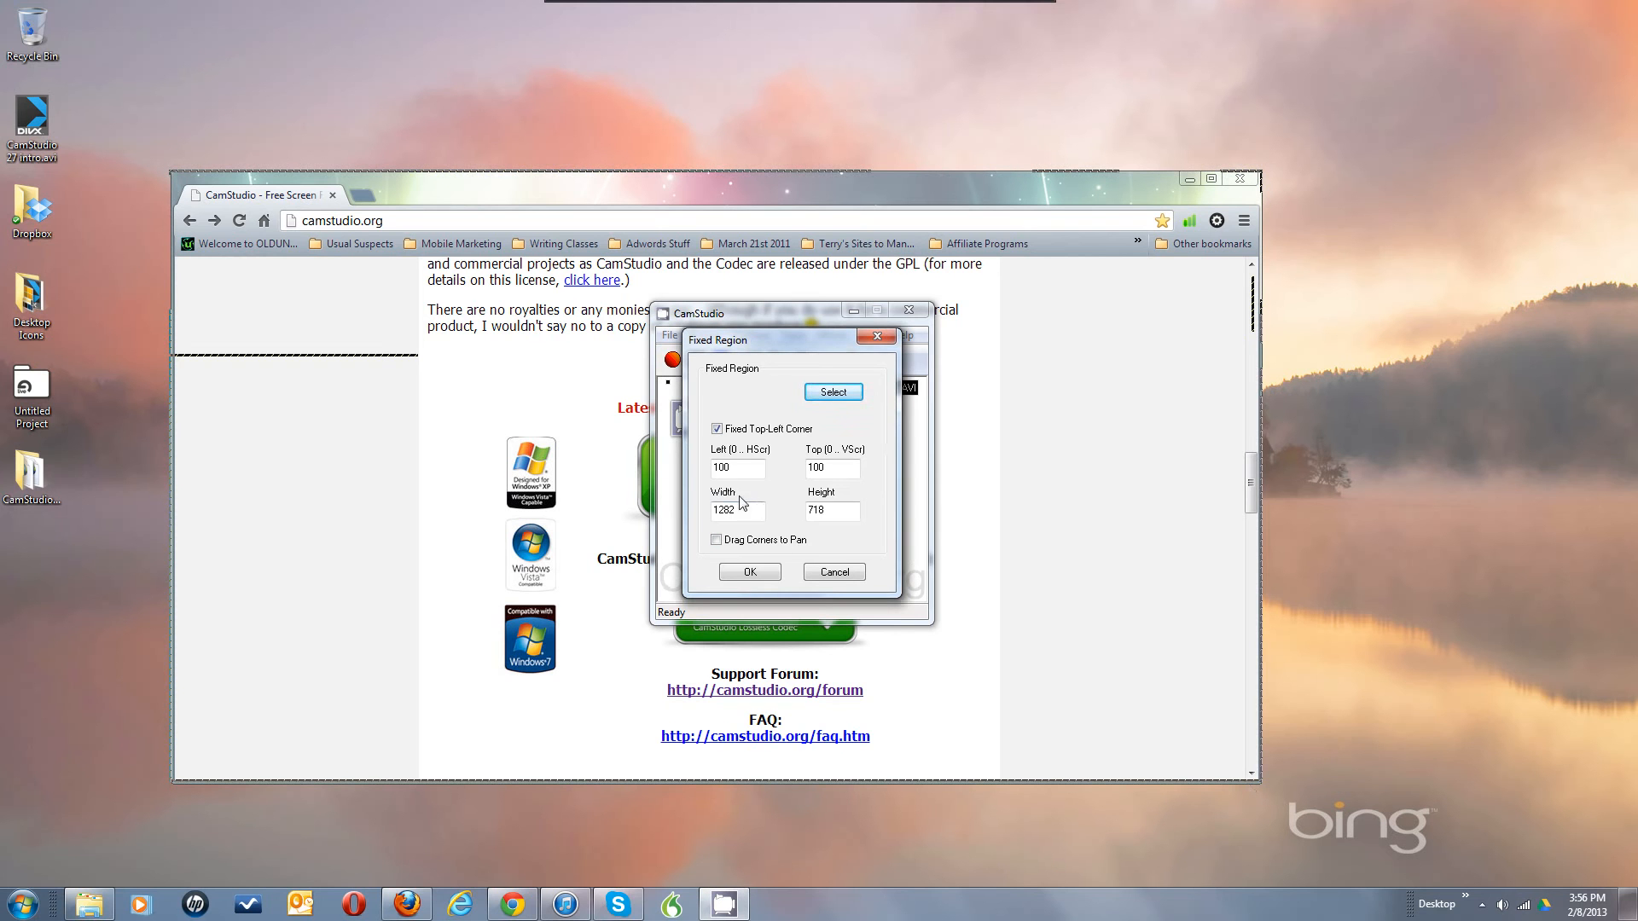
pyautogui.click(718, 429)
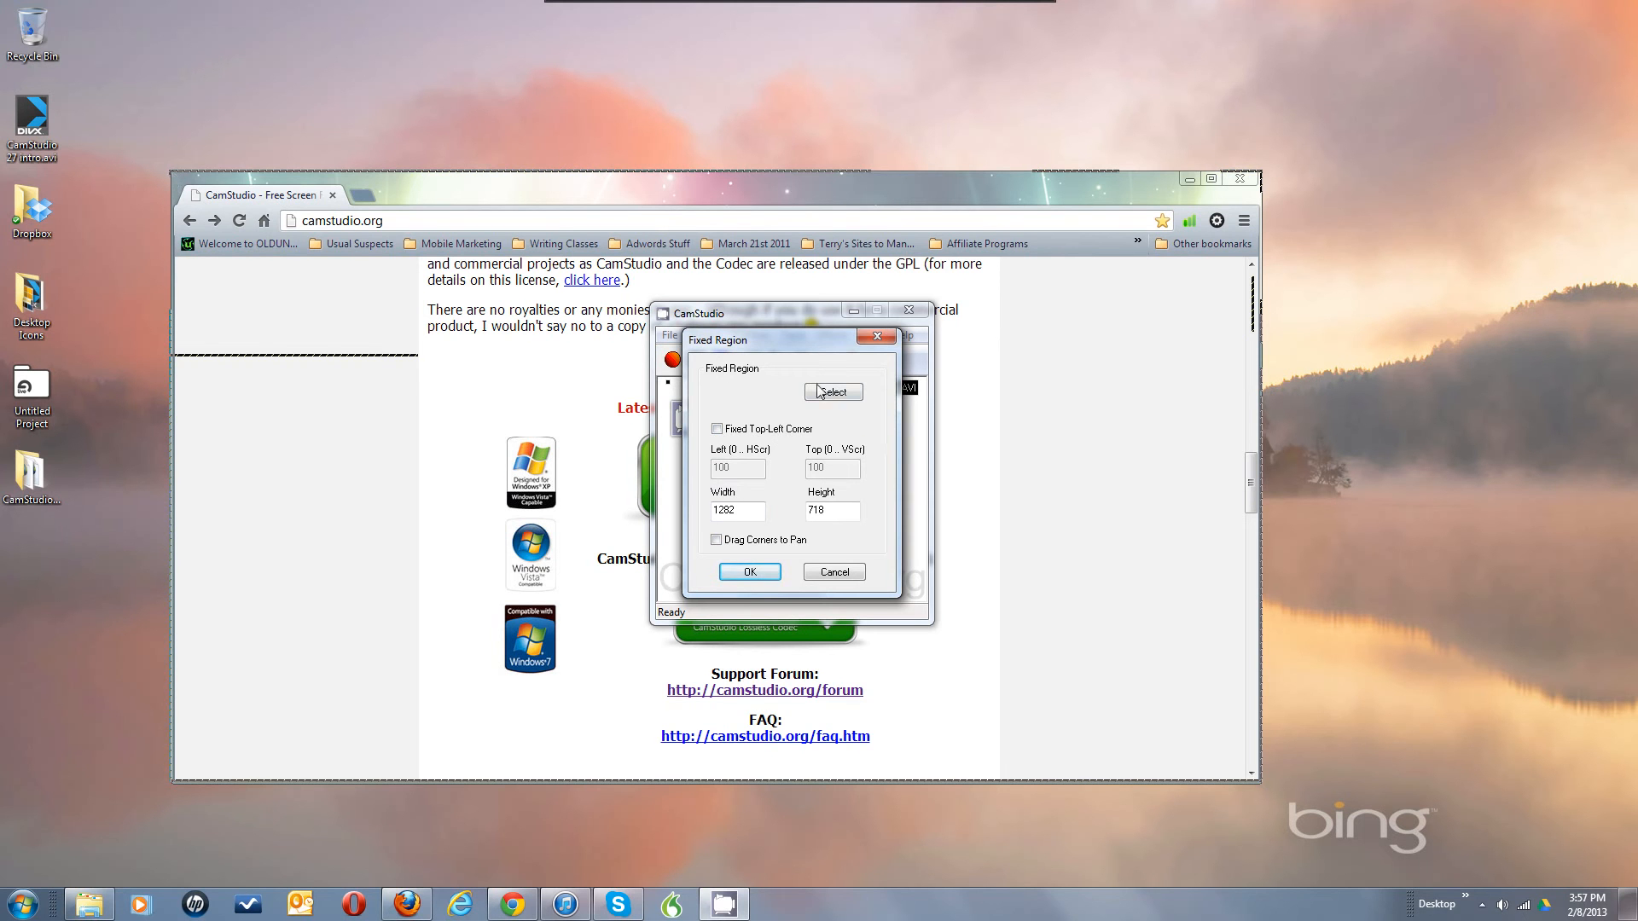
pyautogui.click(843, 401)
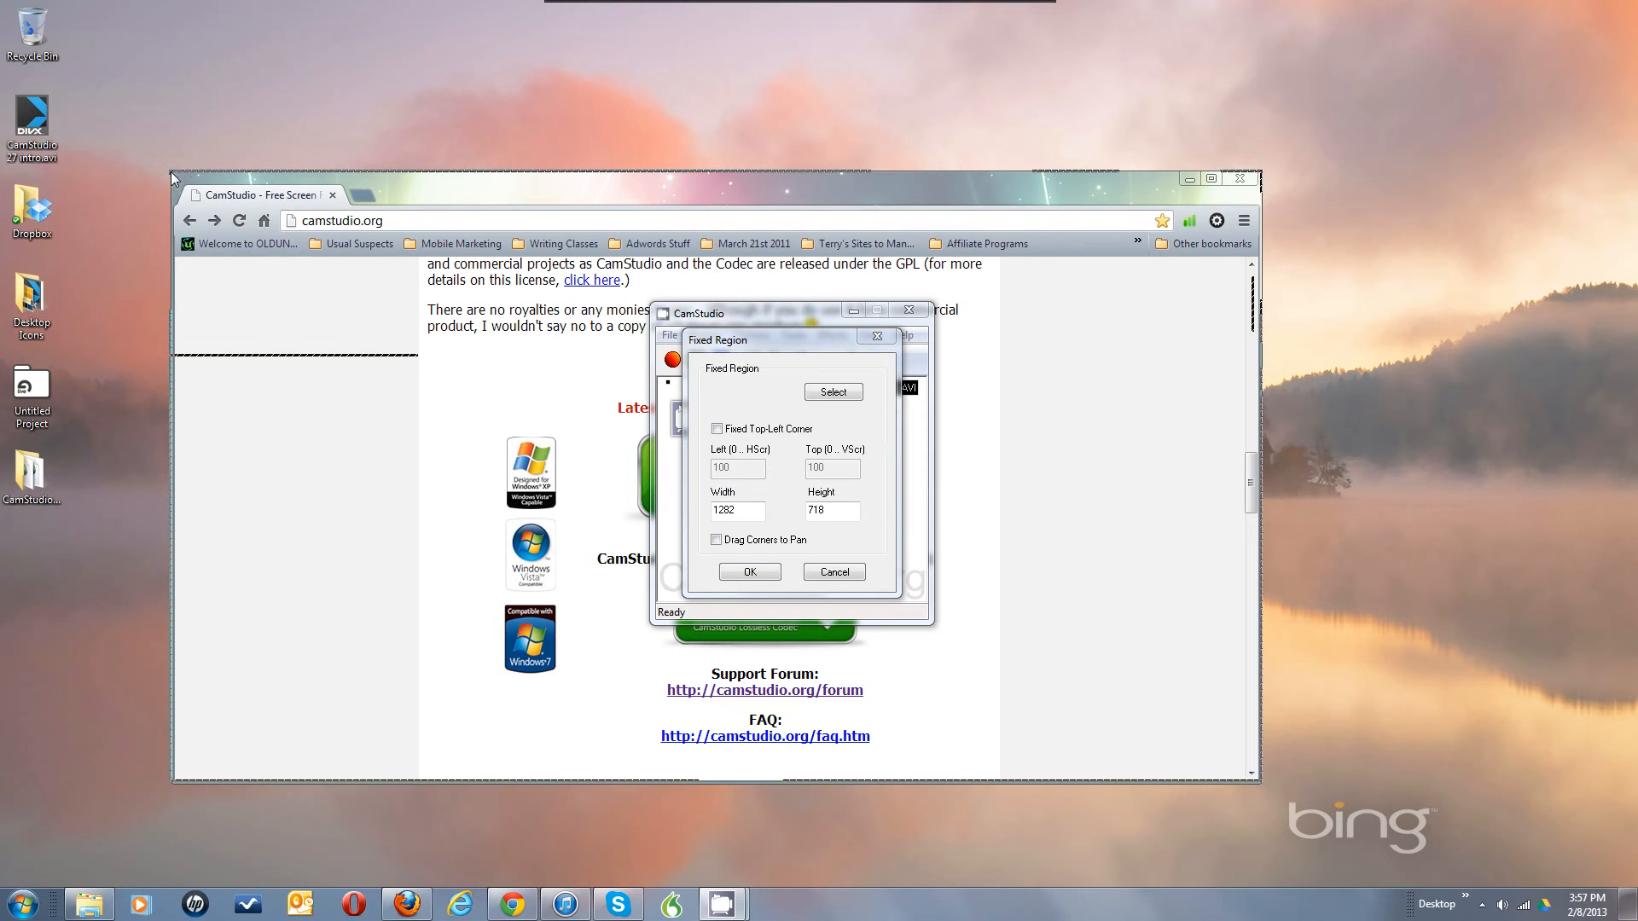
pyautogui.moveTo(173, 176); pyautogui.dragTo(1259, 781)
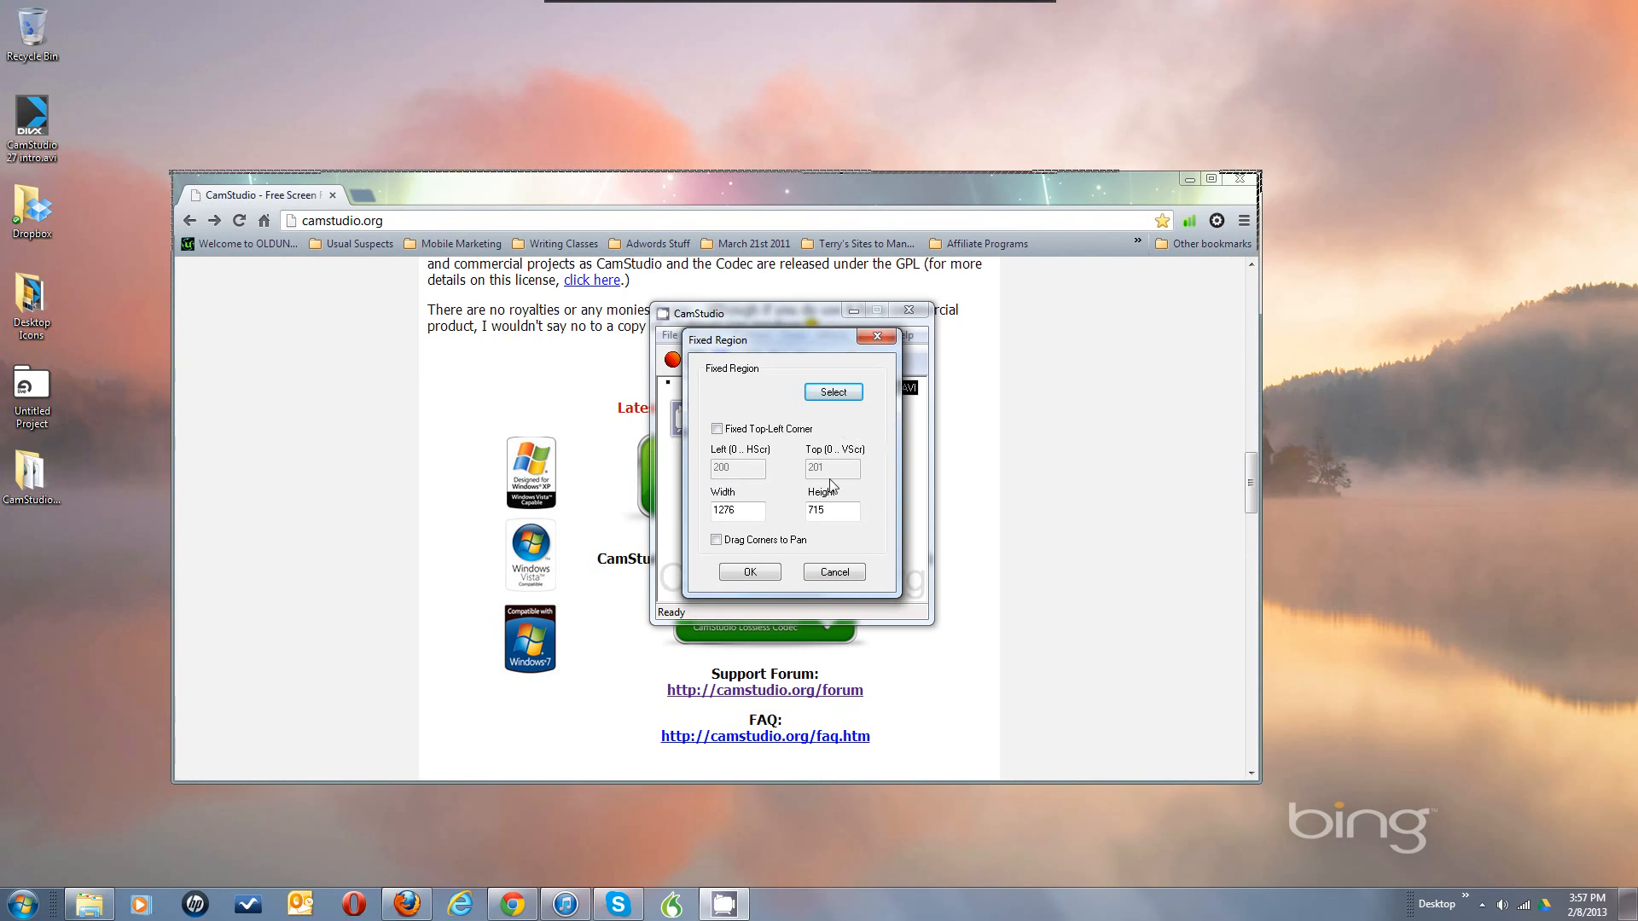
# Fix the region's top-left corner at 200, 200, set its width to 1280, turn on Drag Corners to Pan, and apply the settings
pyautogui.click(717, 430)
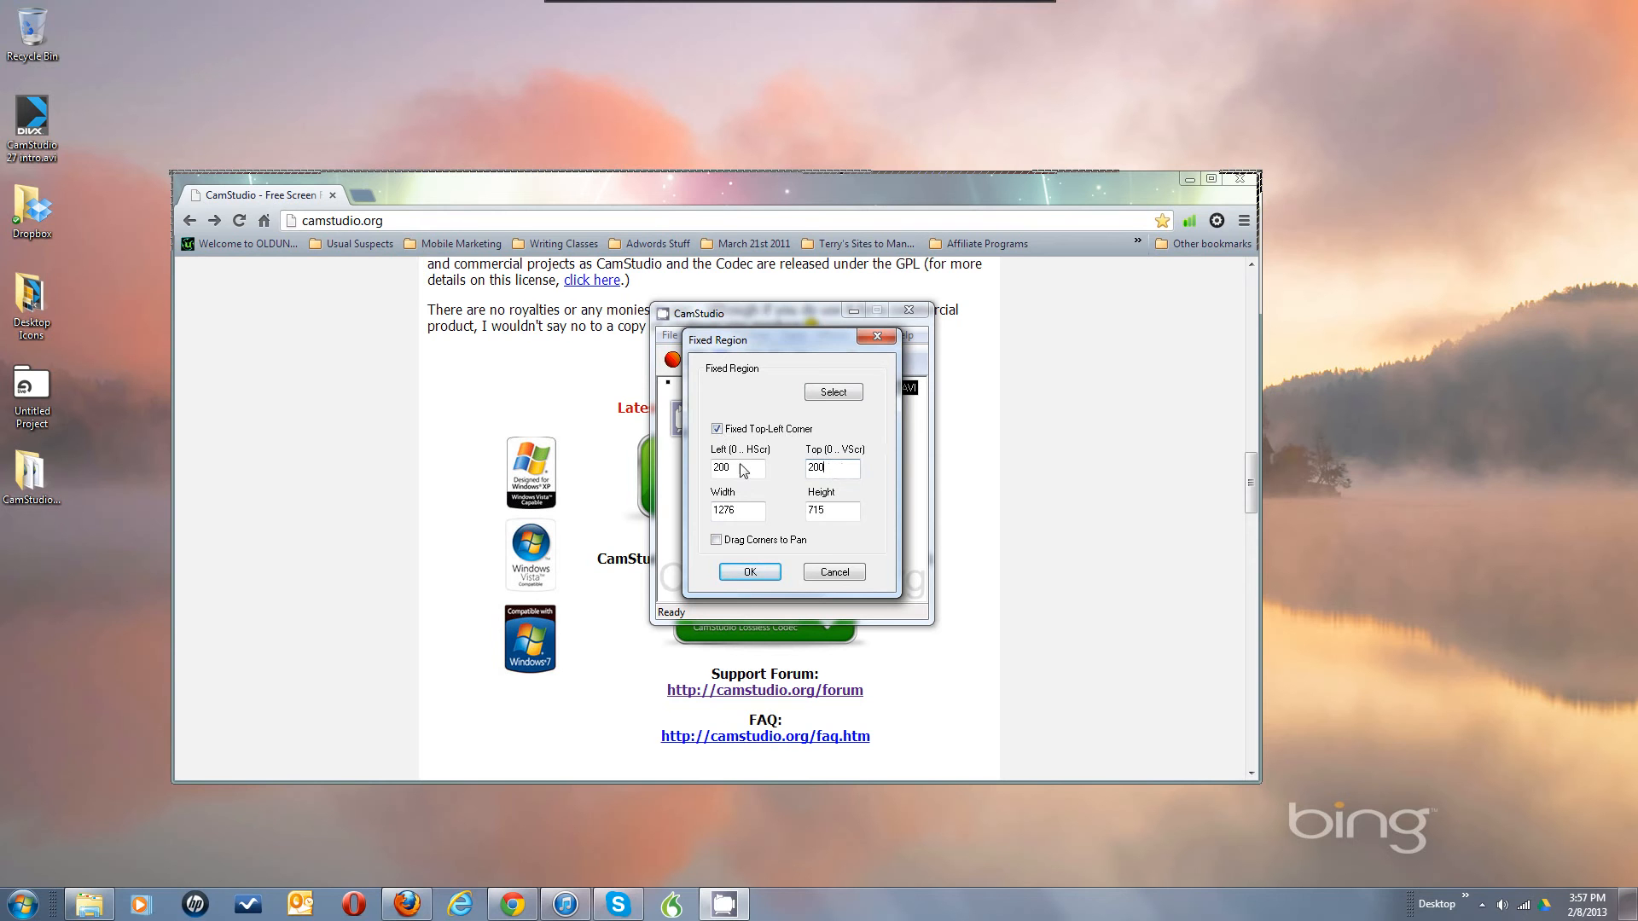
pyautogui.click(750, 513)
pyautogui.write('1280')
pyautogui.click(717, 540)
pyautogui.click(747, 573)
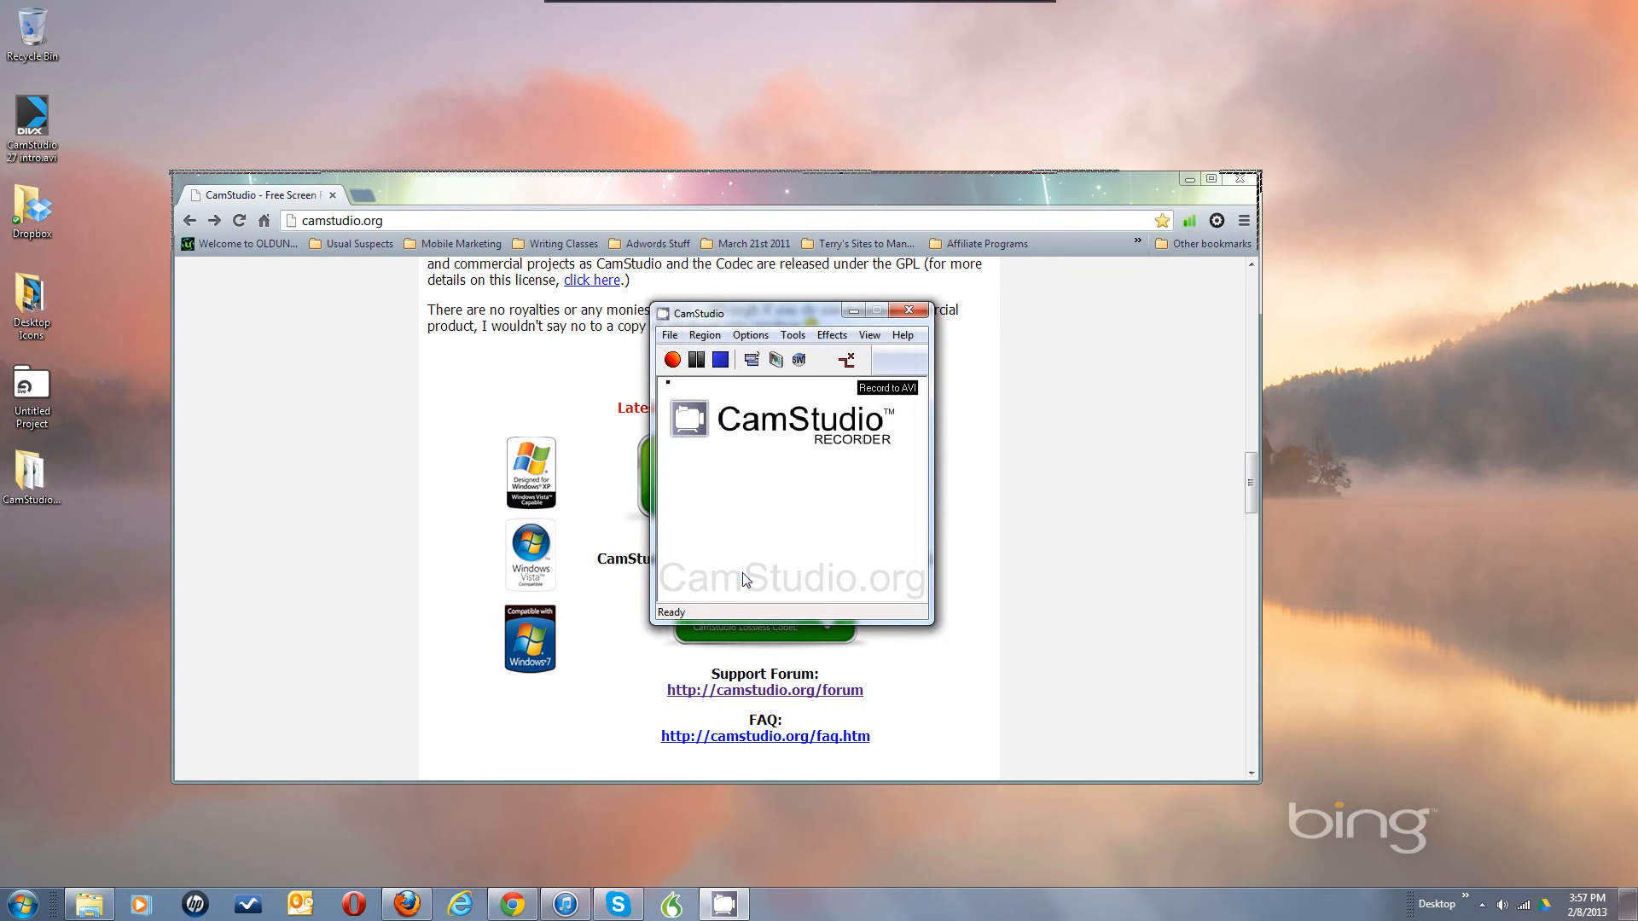
# Switch the recorder's capture area to Window
pyautogui.click(709, 336)
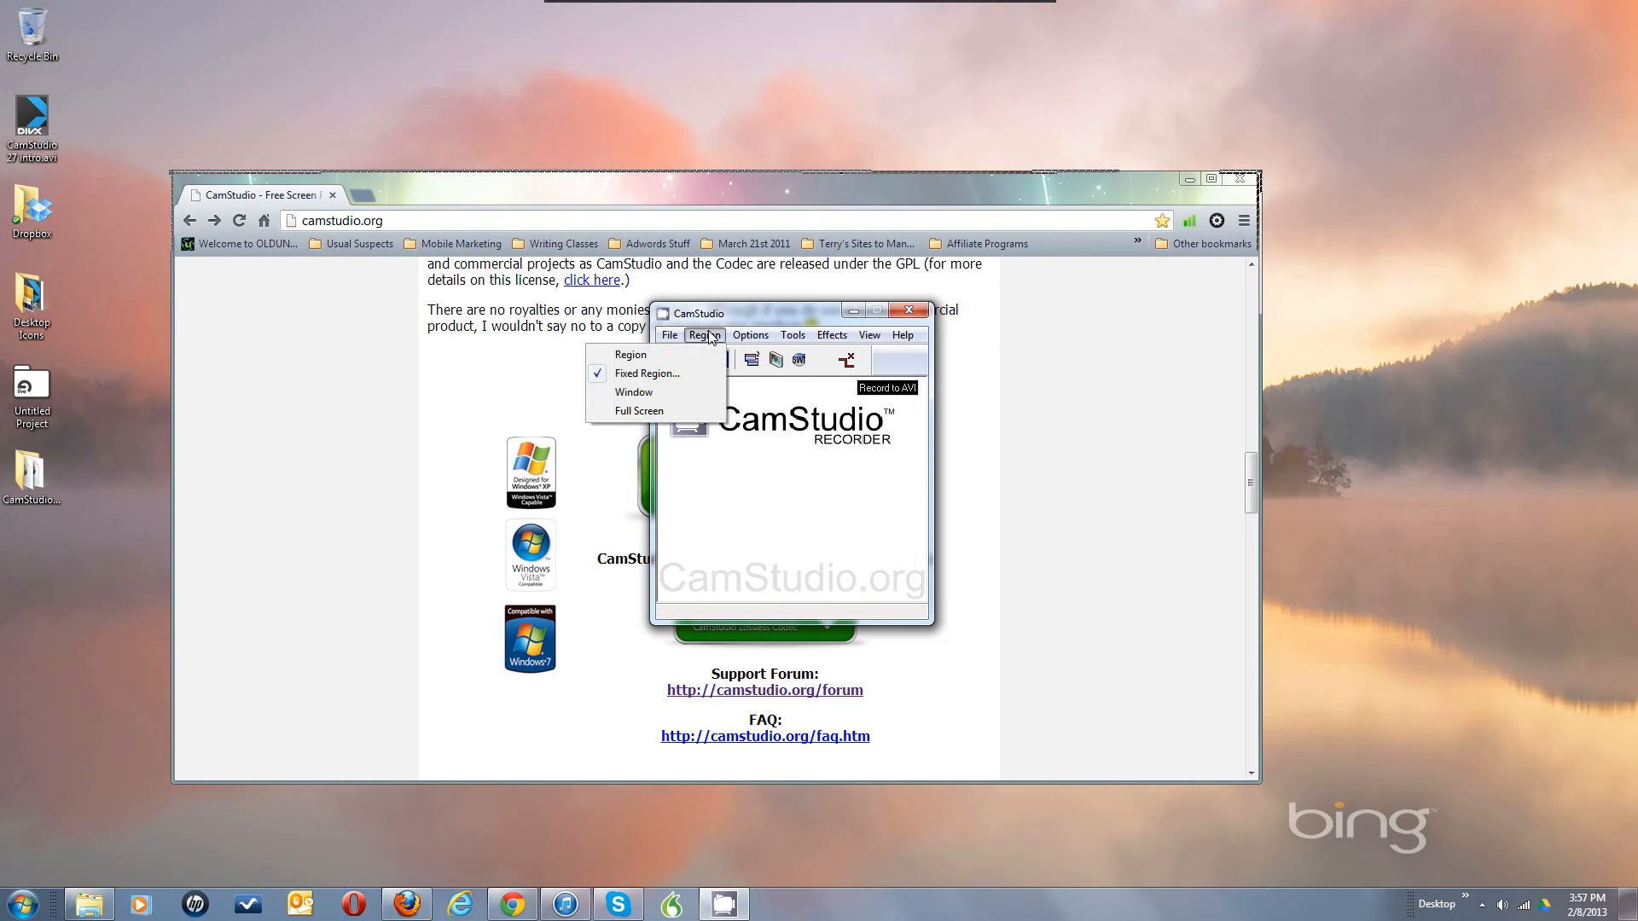
pyautogui.click(654, 395)
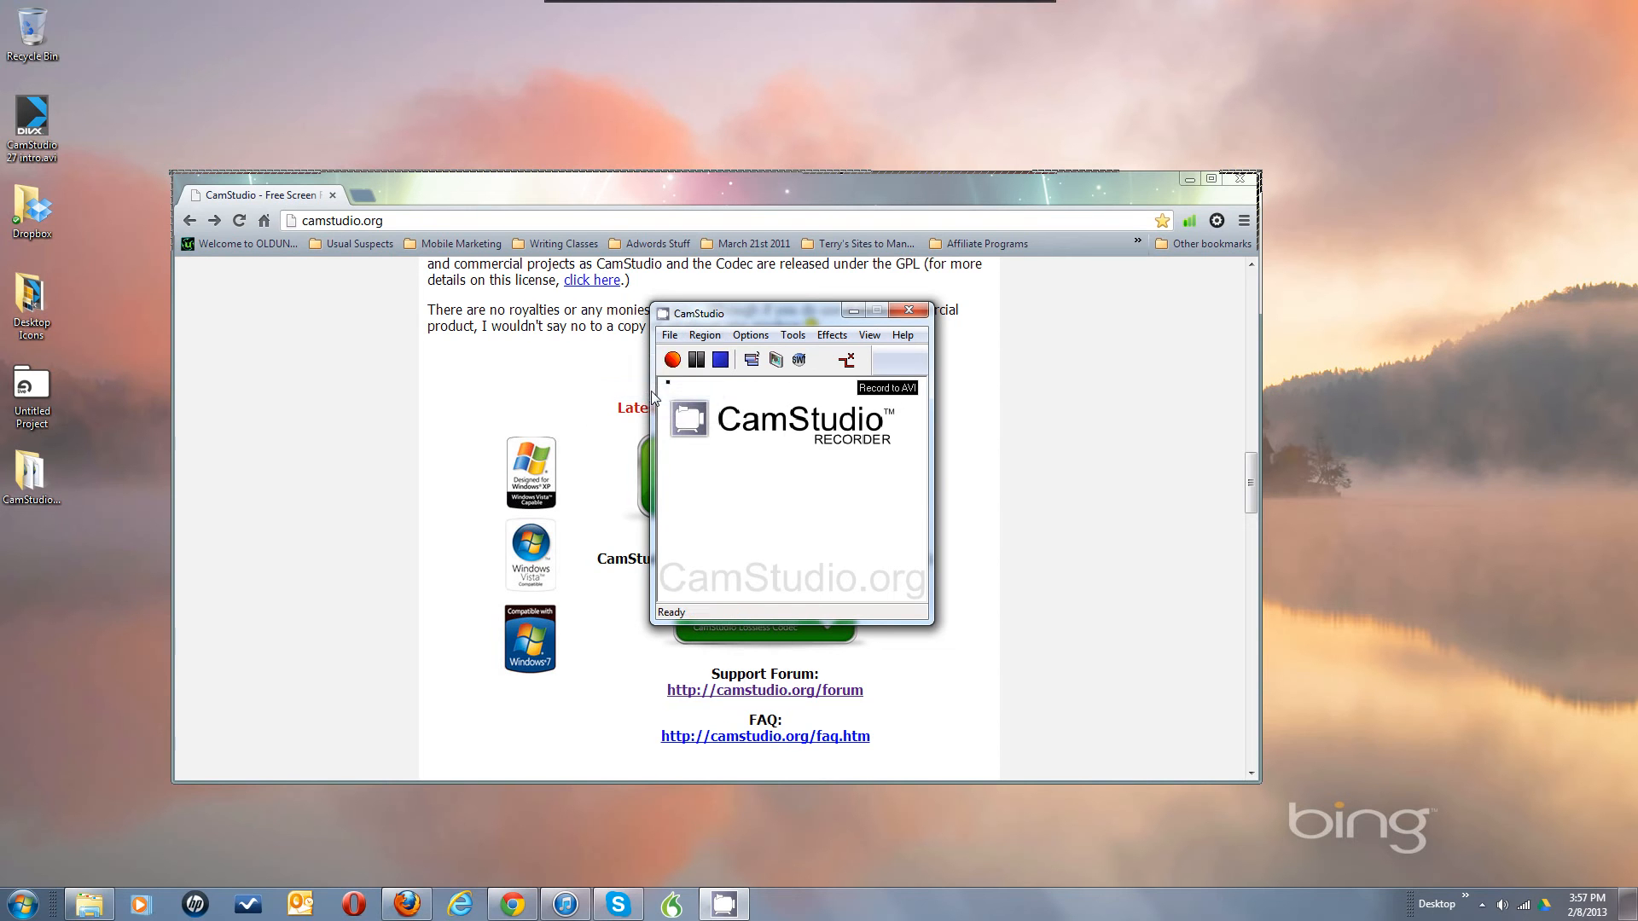
# Make a short test recording in Window mode by picking the window to capture, and discard it without saving the AVI file
pyautogui.click(700, 339)
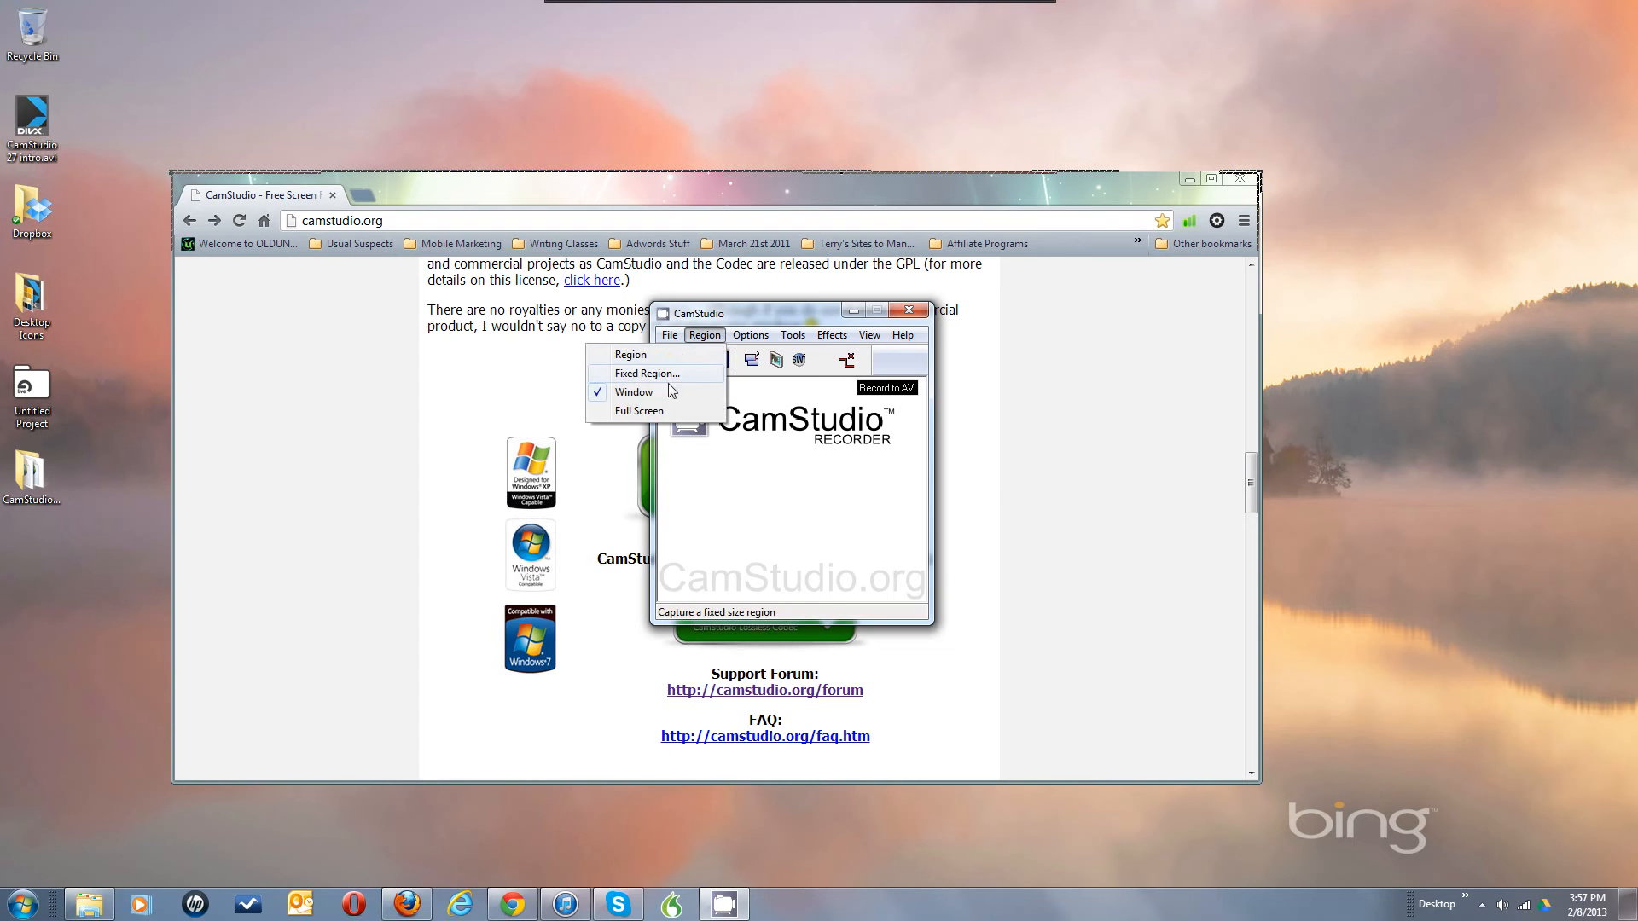
pyautogui.click(765, 452)
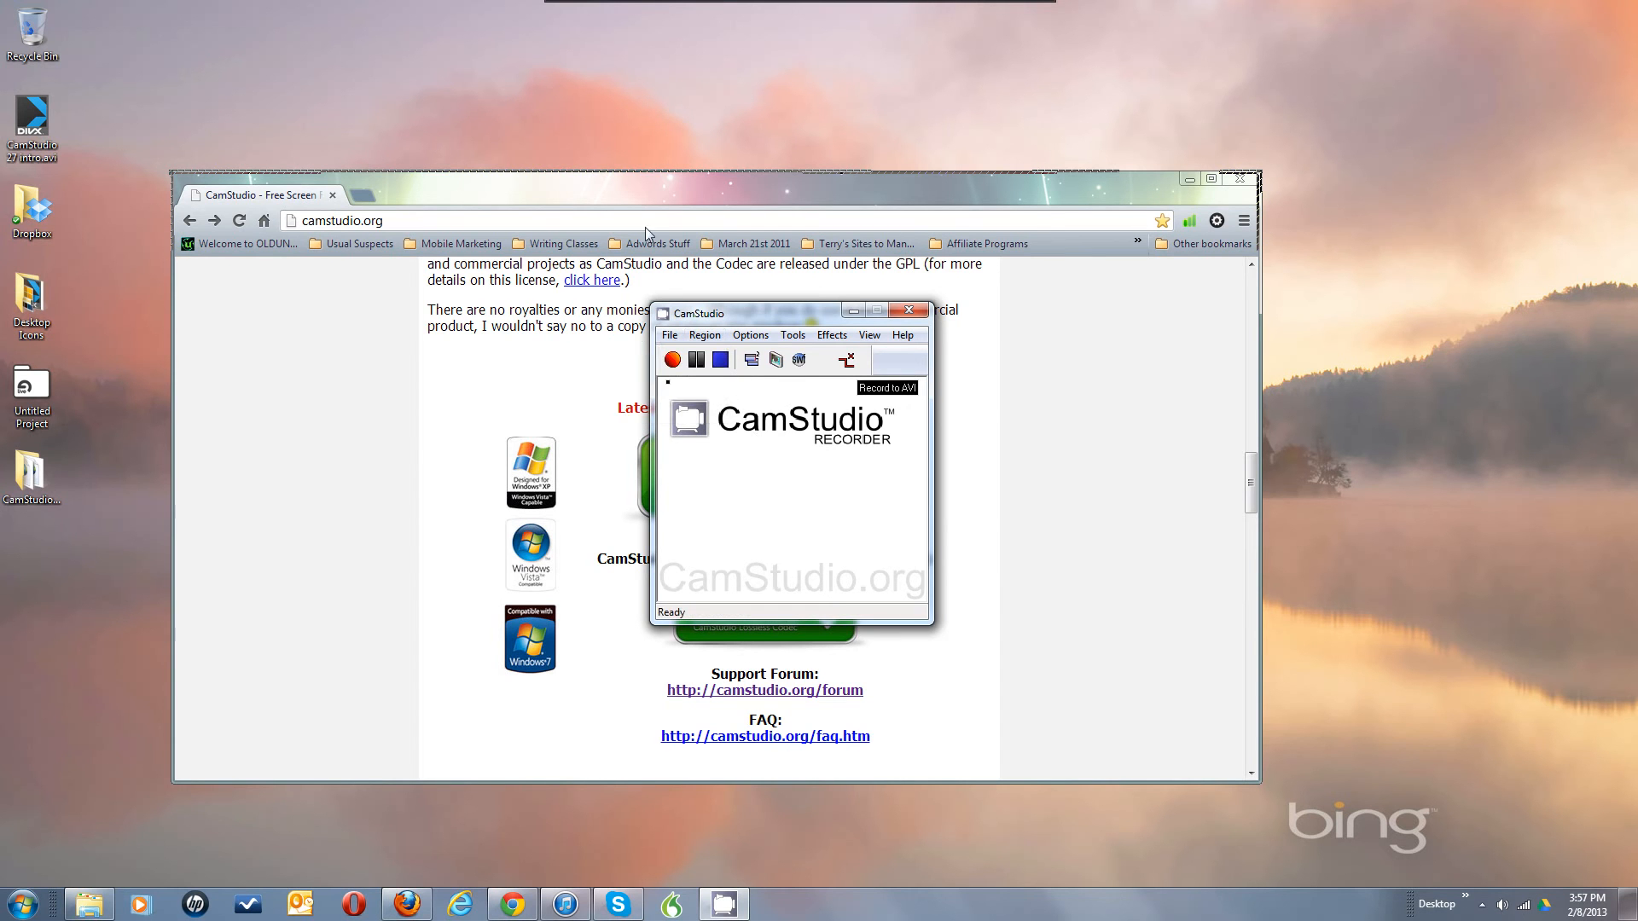
pyautogui.click(672, 359)
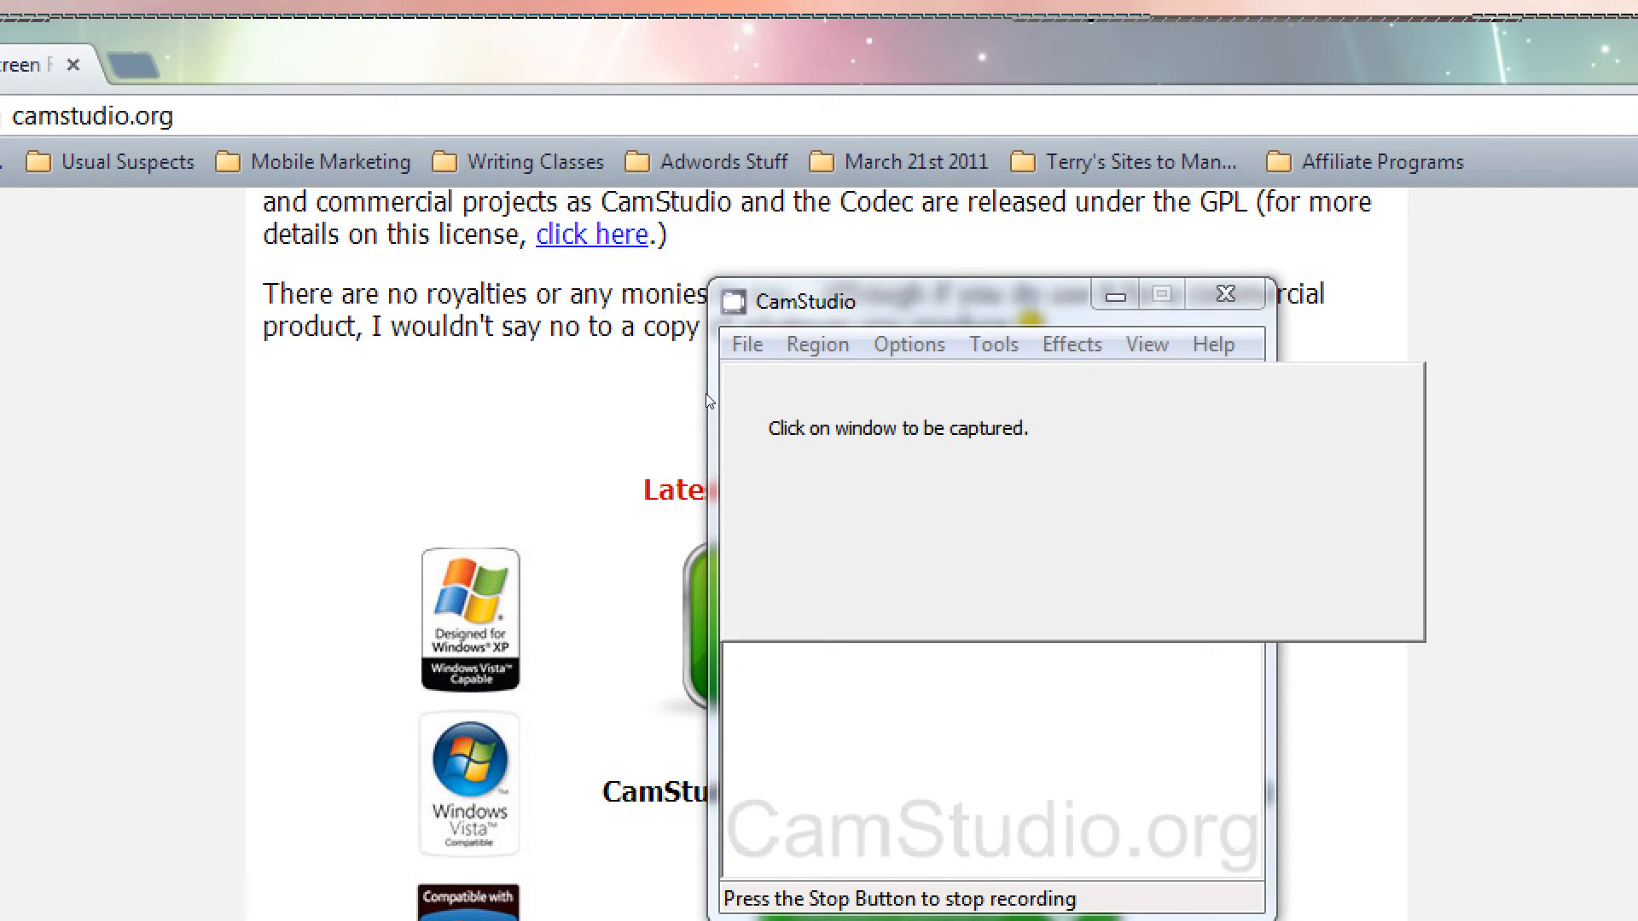
pyautogui.click(707, 394)
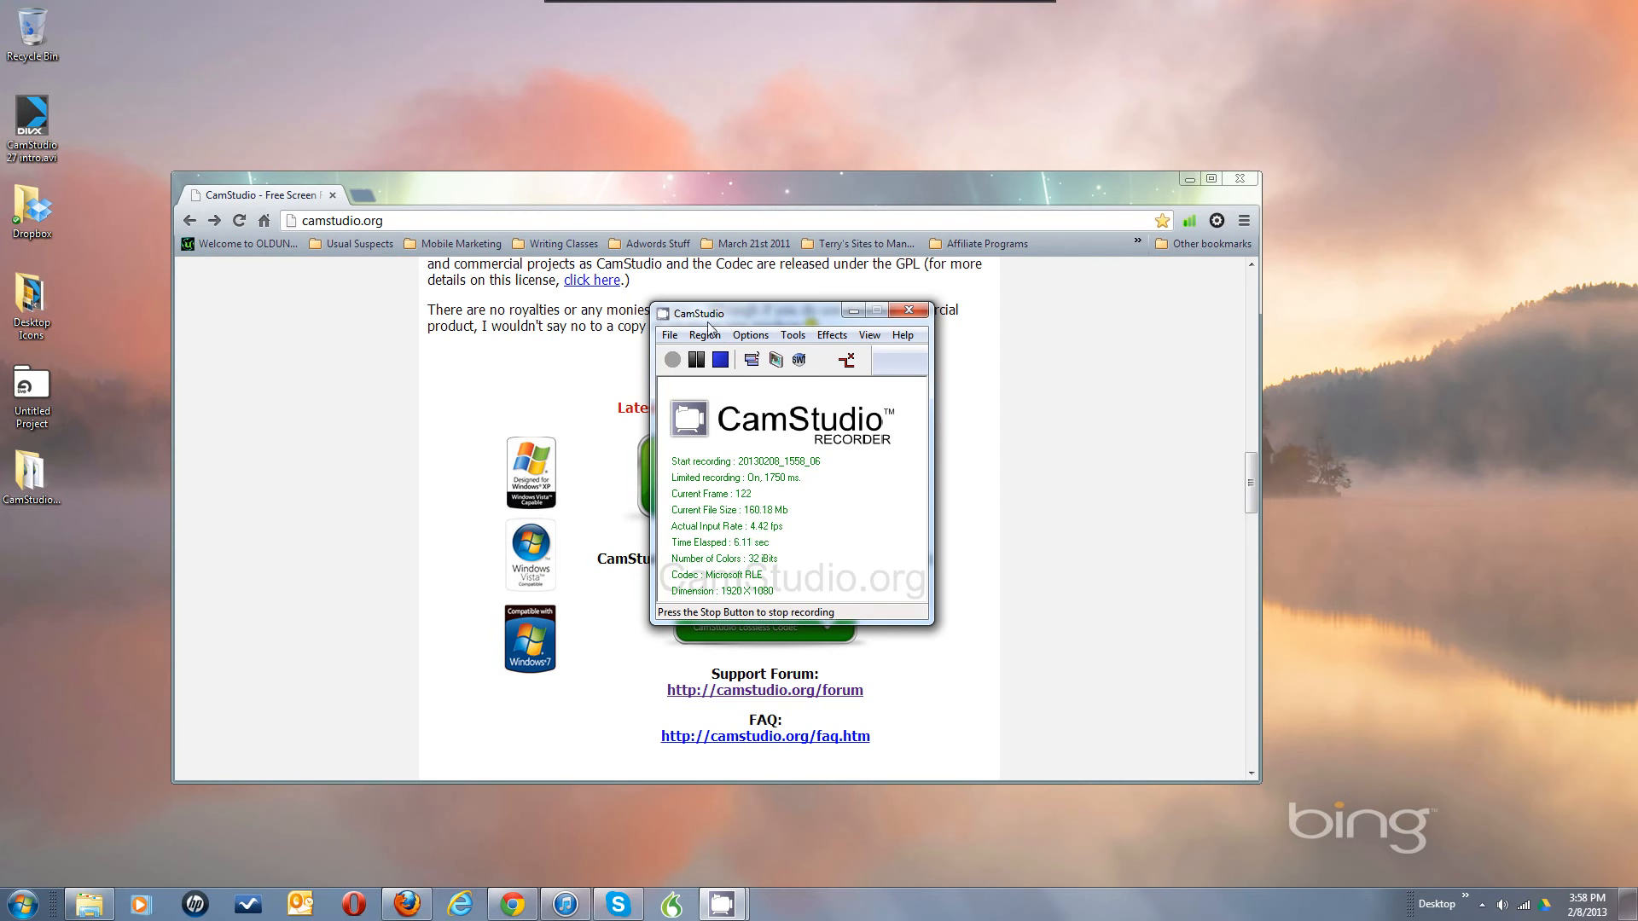
pyautogui.click(720, 362)
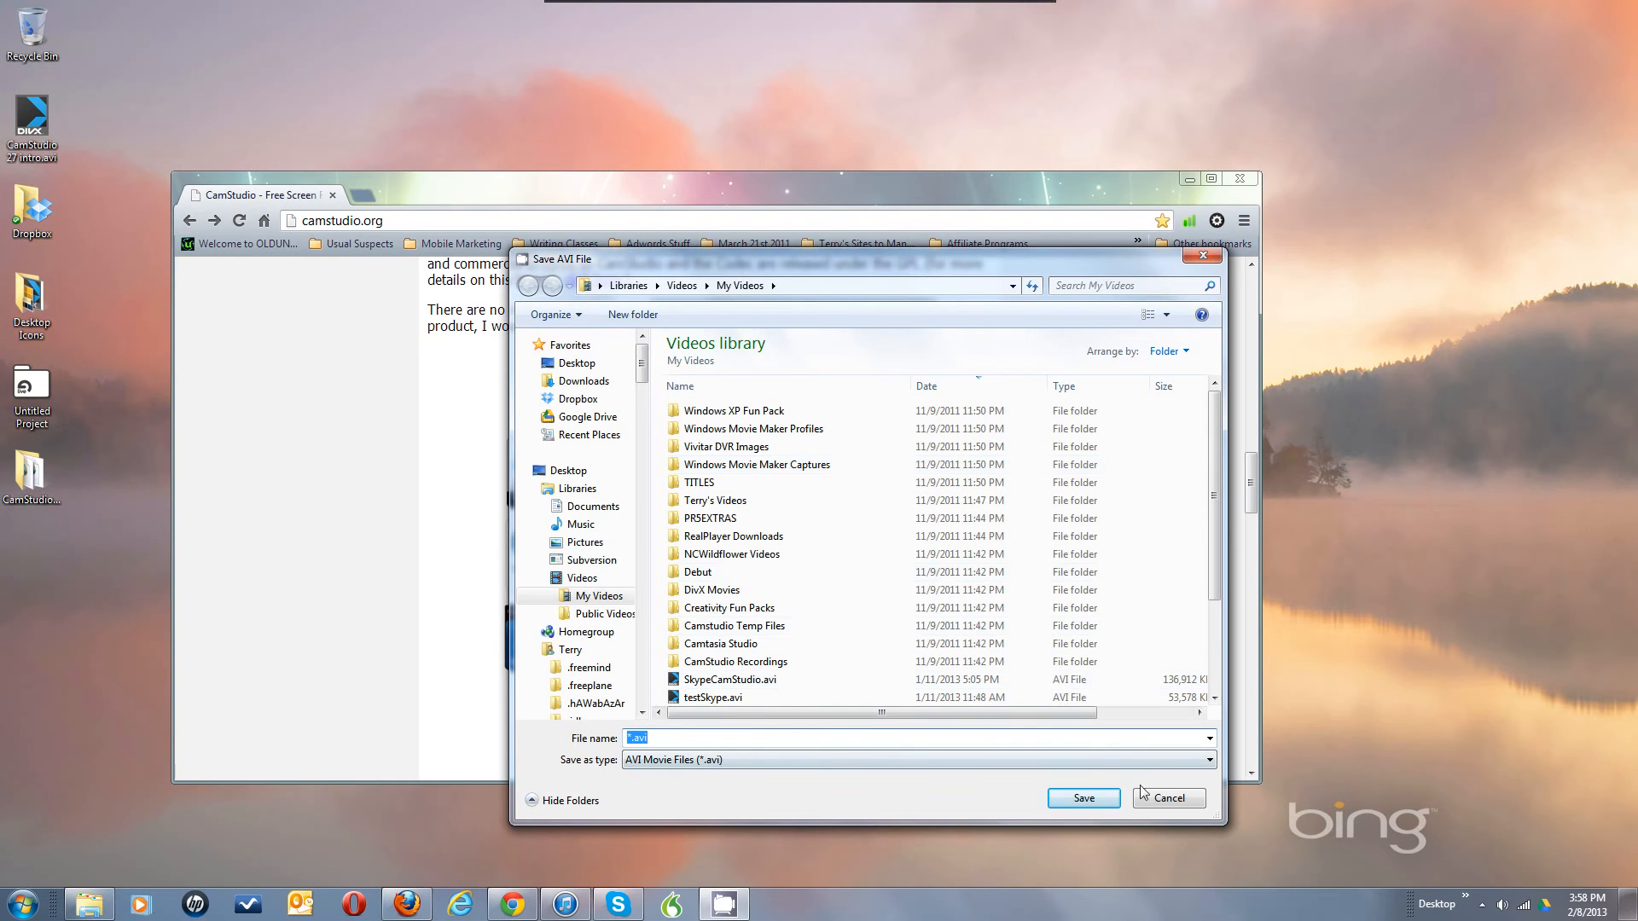
pyautogui.click(1169, 798)
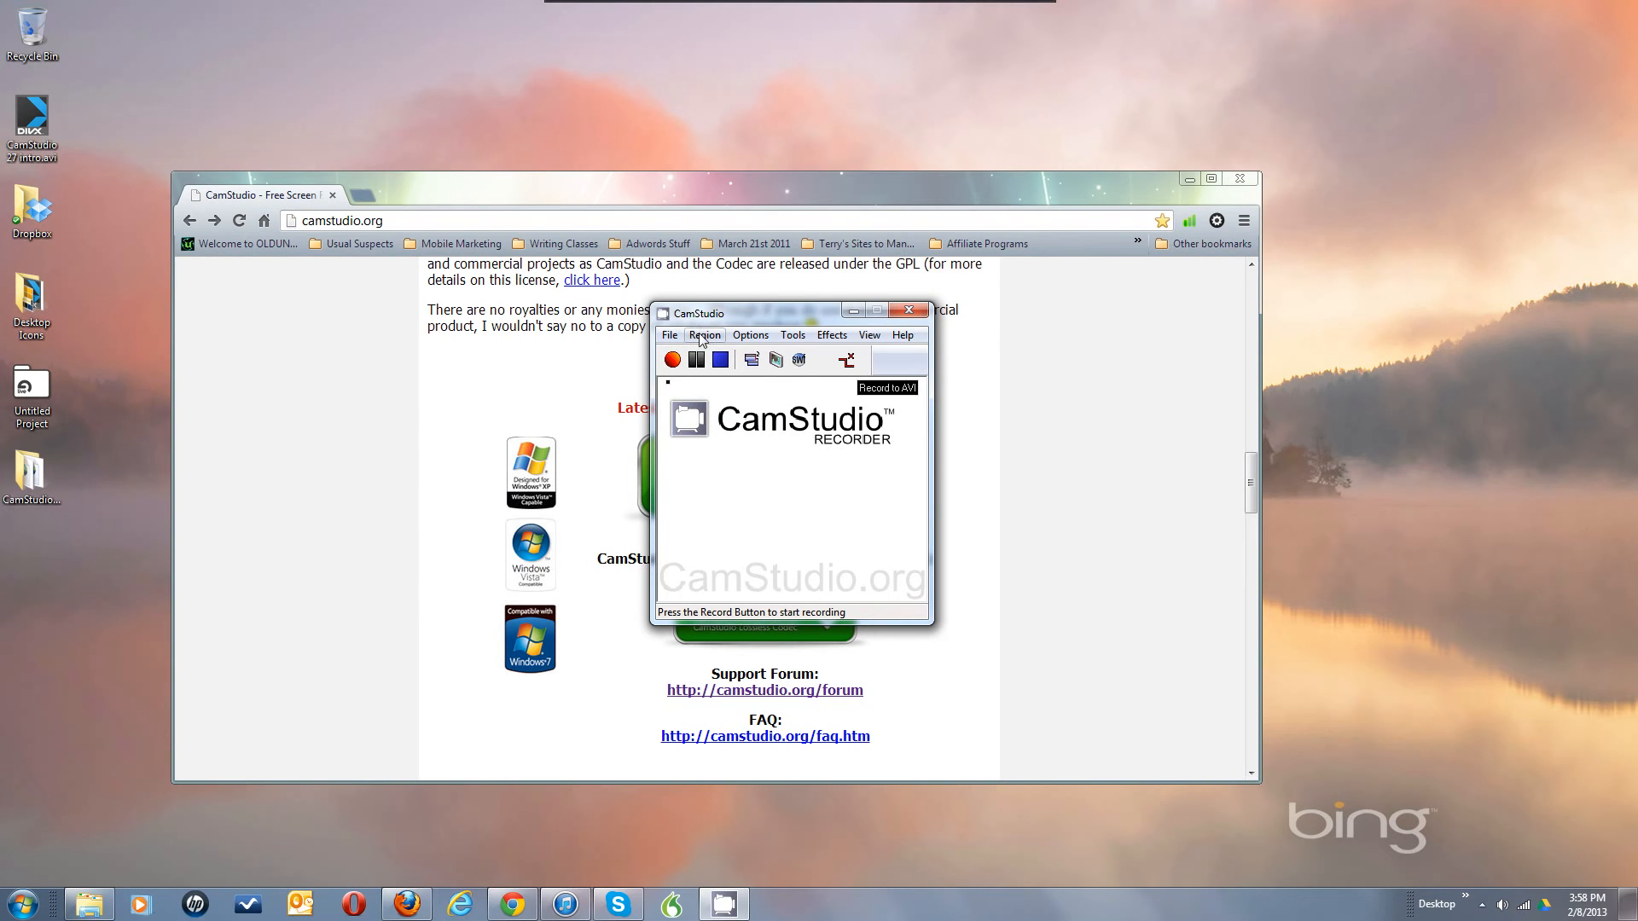
# Start another test recording and pan the 1280 by 720 capture region so its corners surround the Chrome window
pyautogui.click(672, 359)
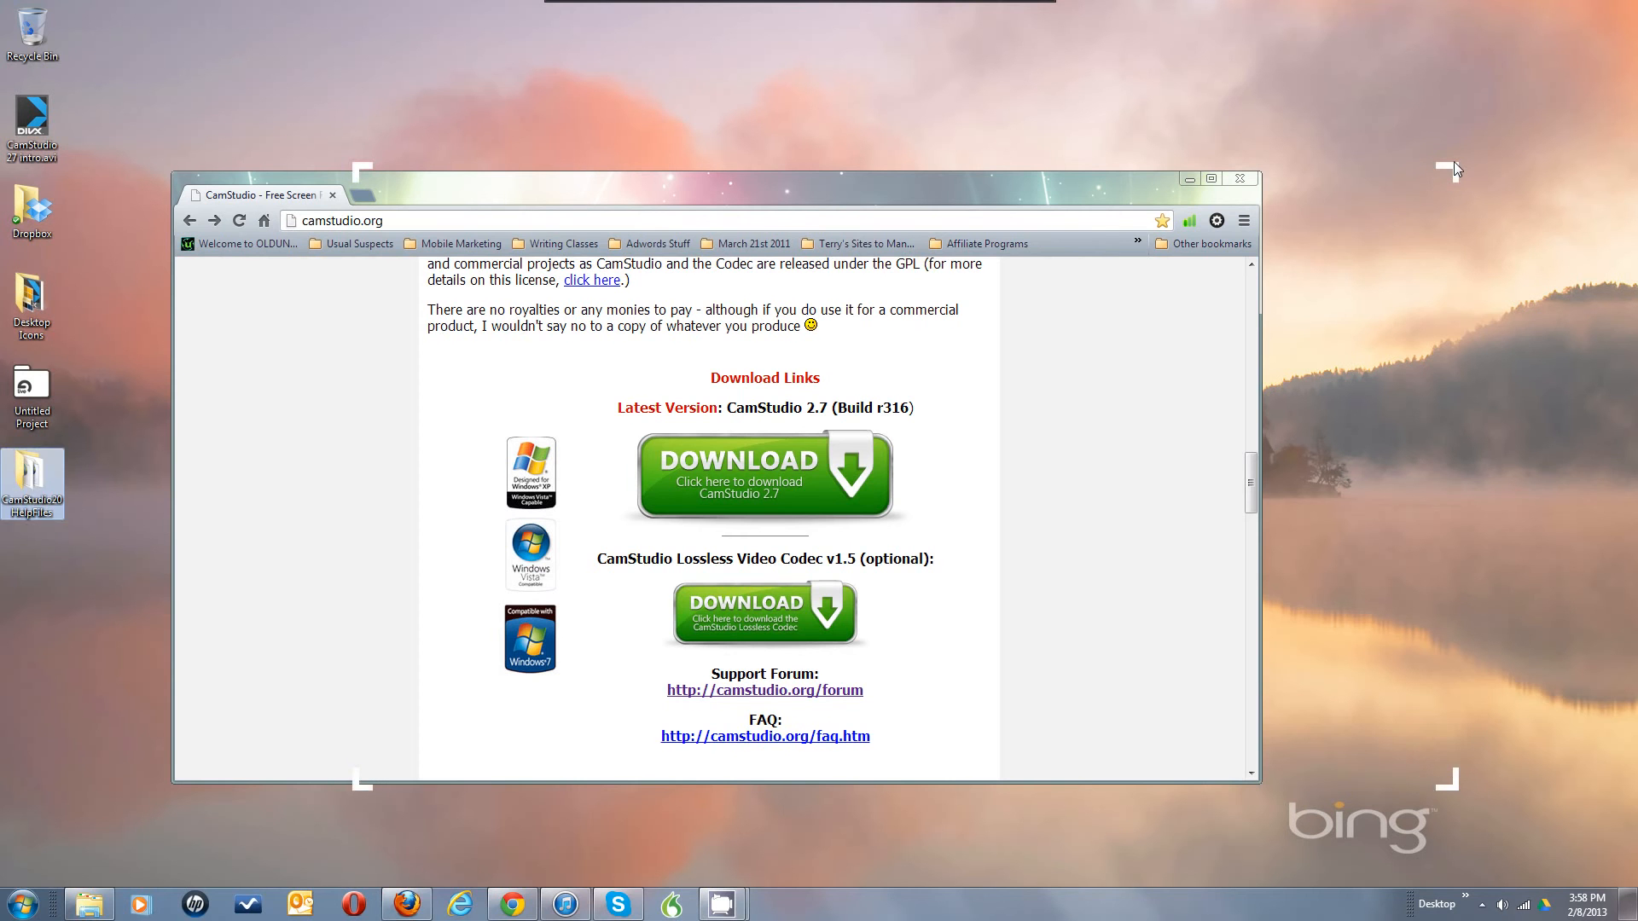
pyautogui.moveTo(1453, 162)
pyautogui.mouseDown()
pyautogui.moveTo(1394, 176)
pyautogui.moveTo(1457, 172)
pyautogui.mouseUp()
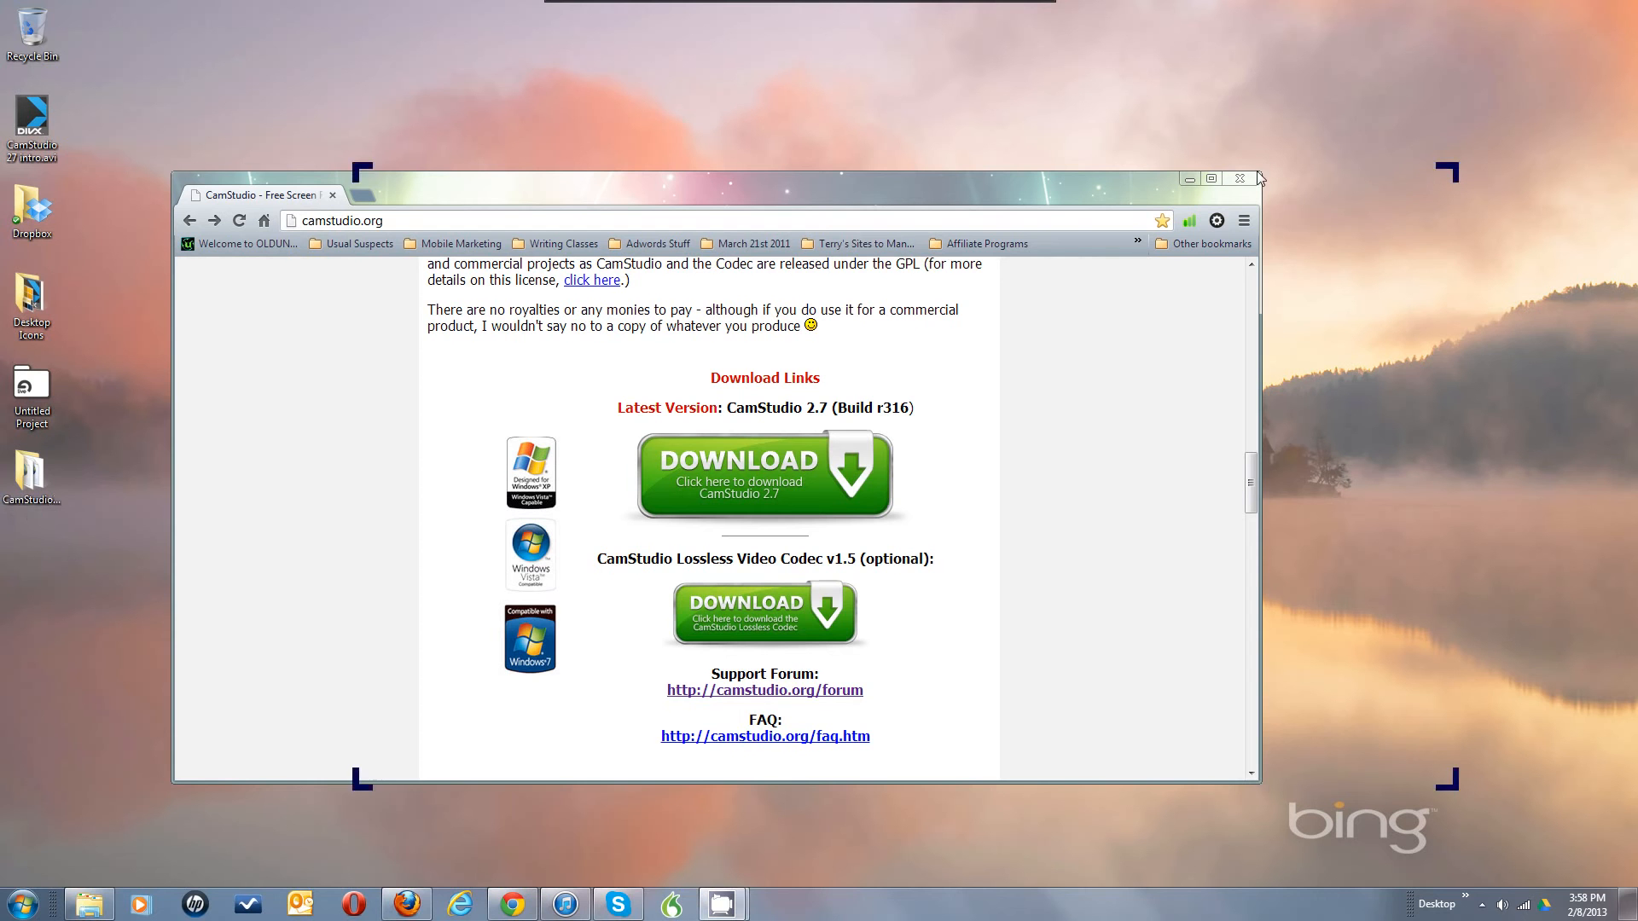
pyautogui.moveTo(1455, 173); pyautogui.dragTo(1261, 178)
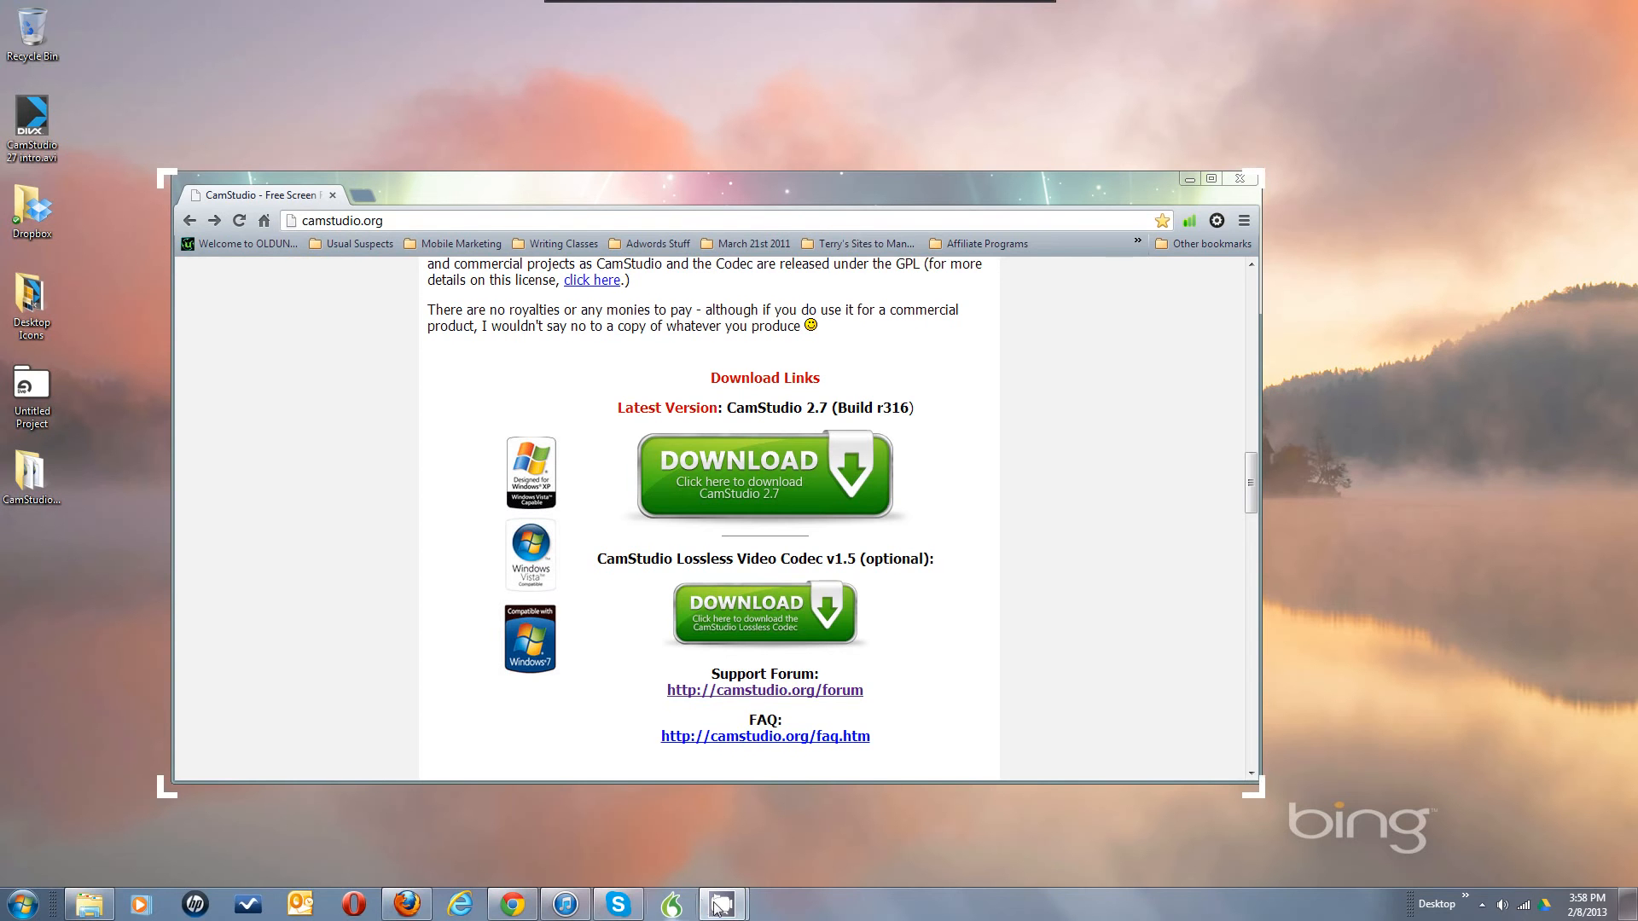
# Bring the recorder forward during recording and examine the taskbar previews of its CamStudio and Flashing windows
pyautogui.moveTo(708, 891)
pyautogui.click(636, 826)
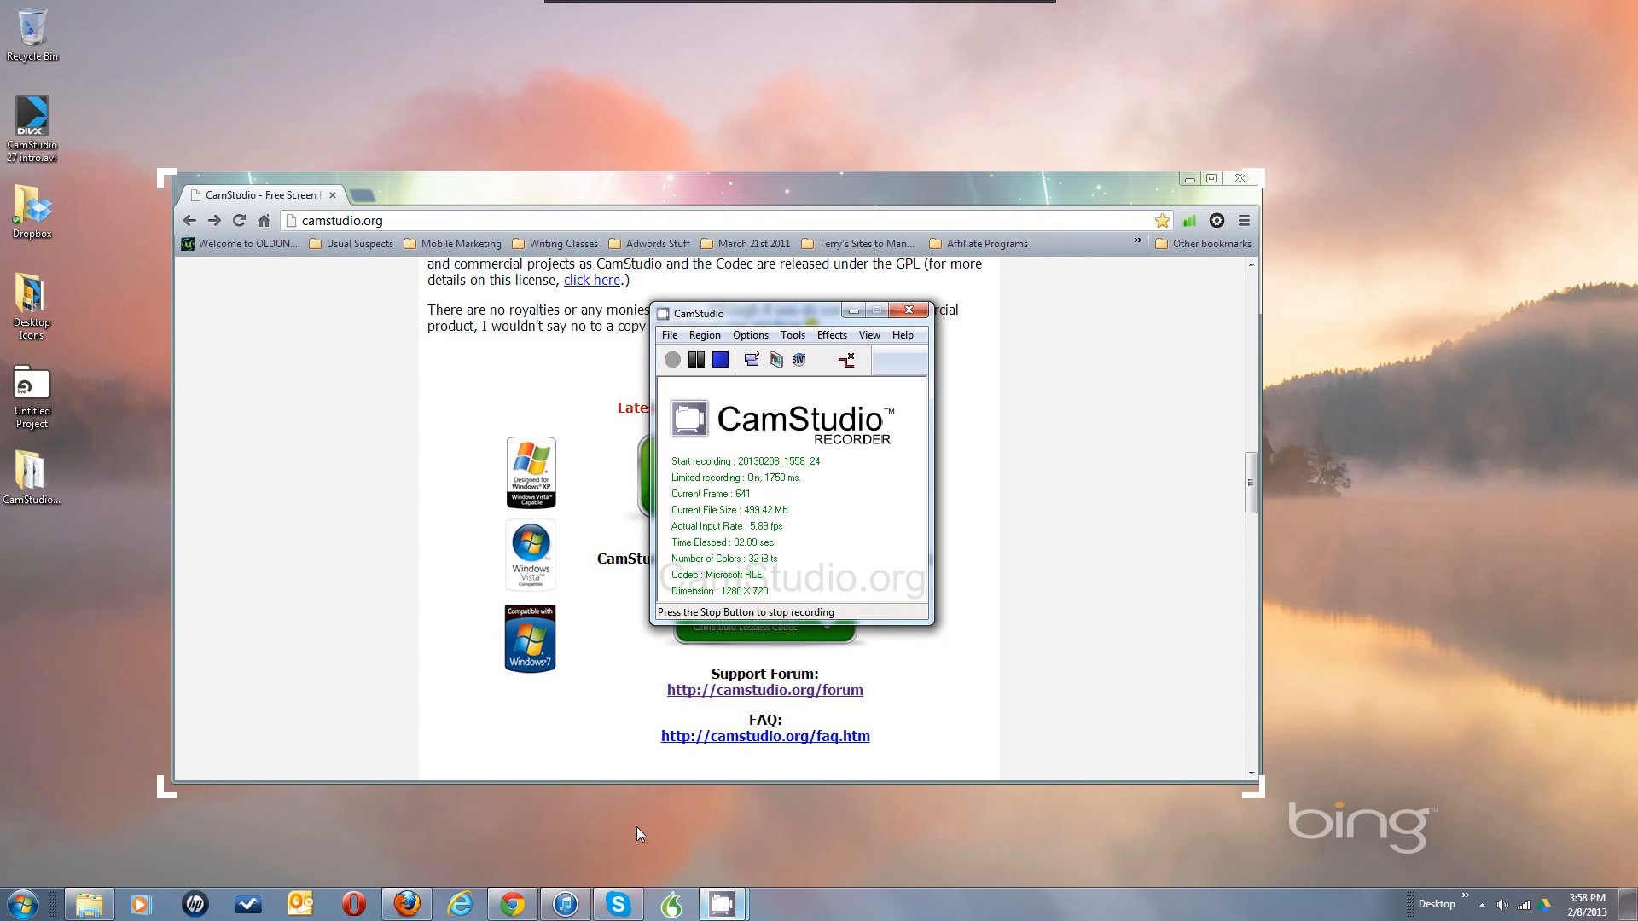
pyautogui.moveTo(732, 907)
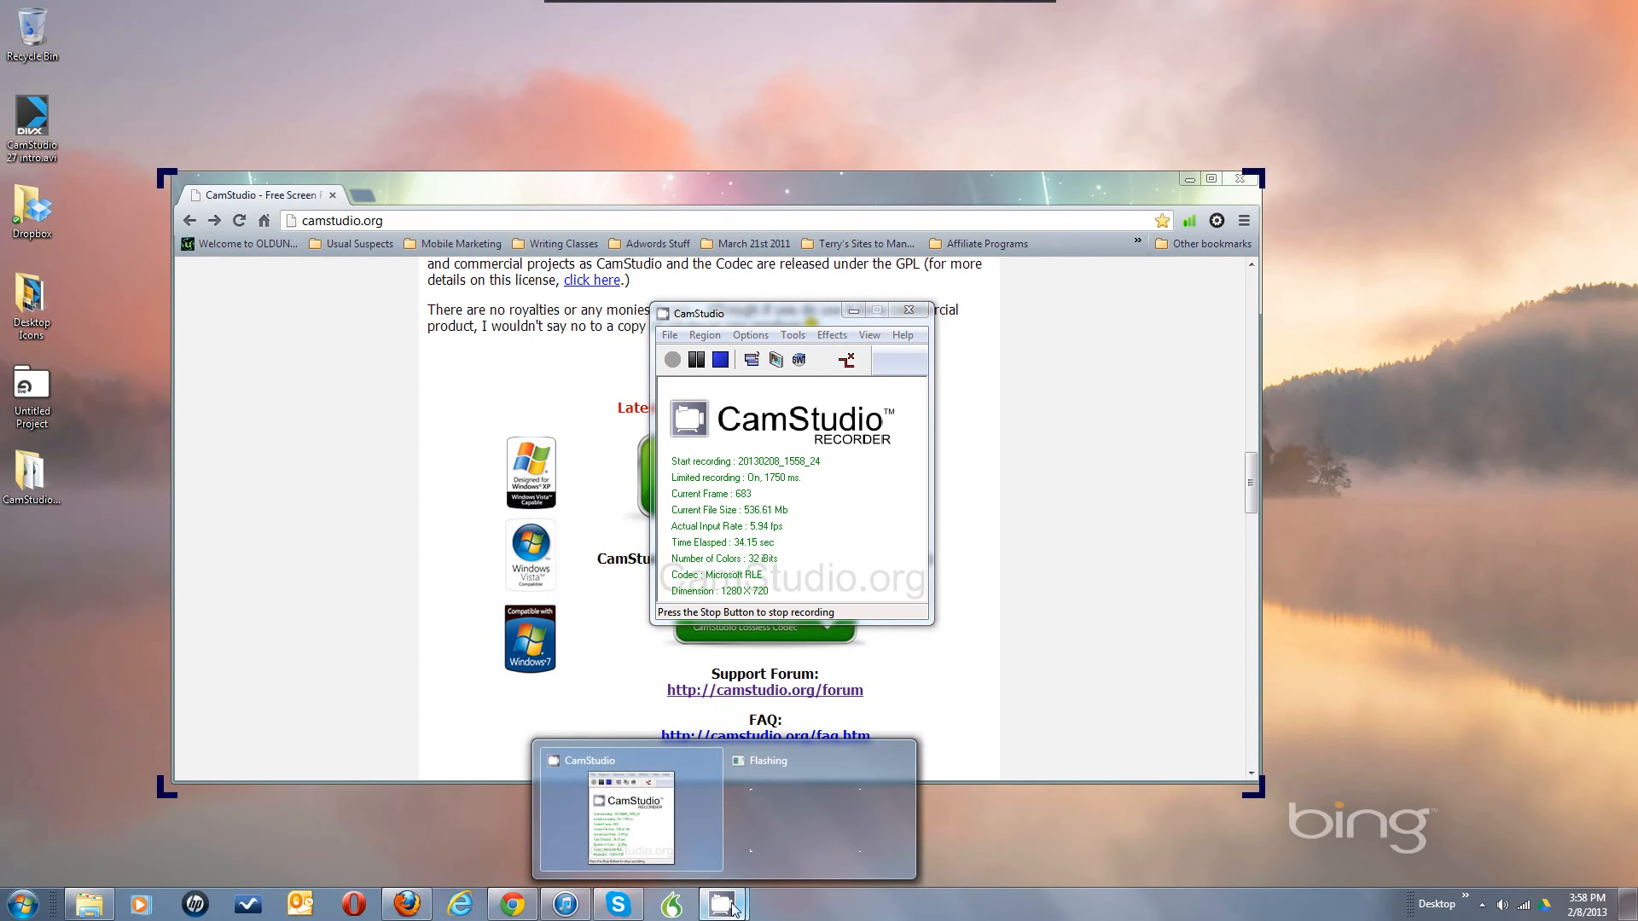
pyautogui.moveTo(805, 811)
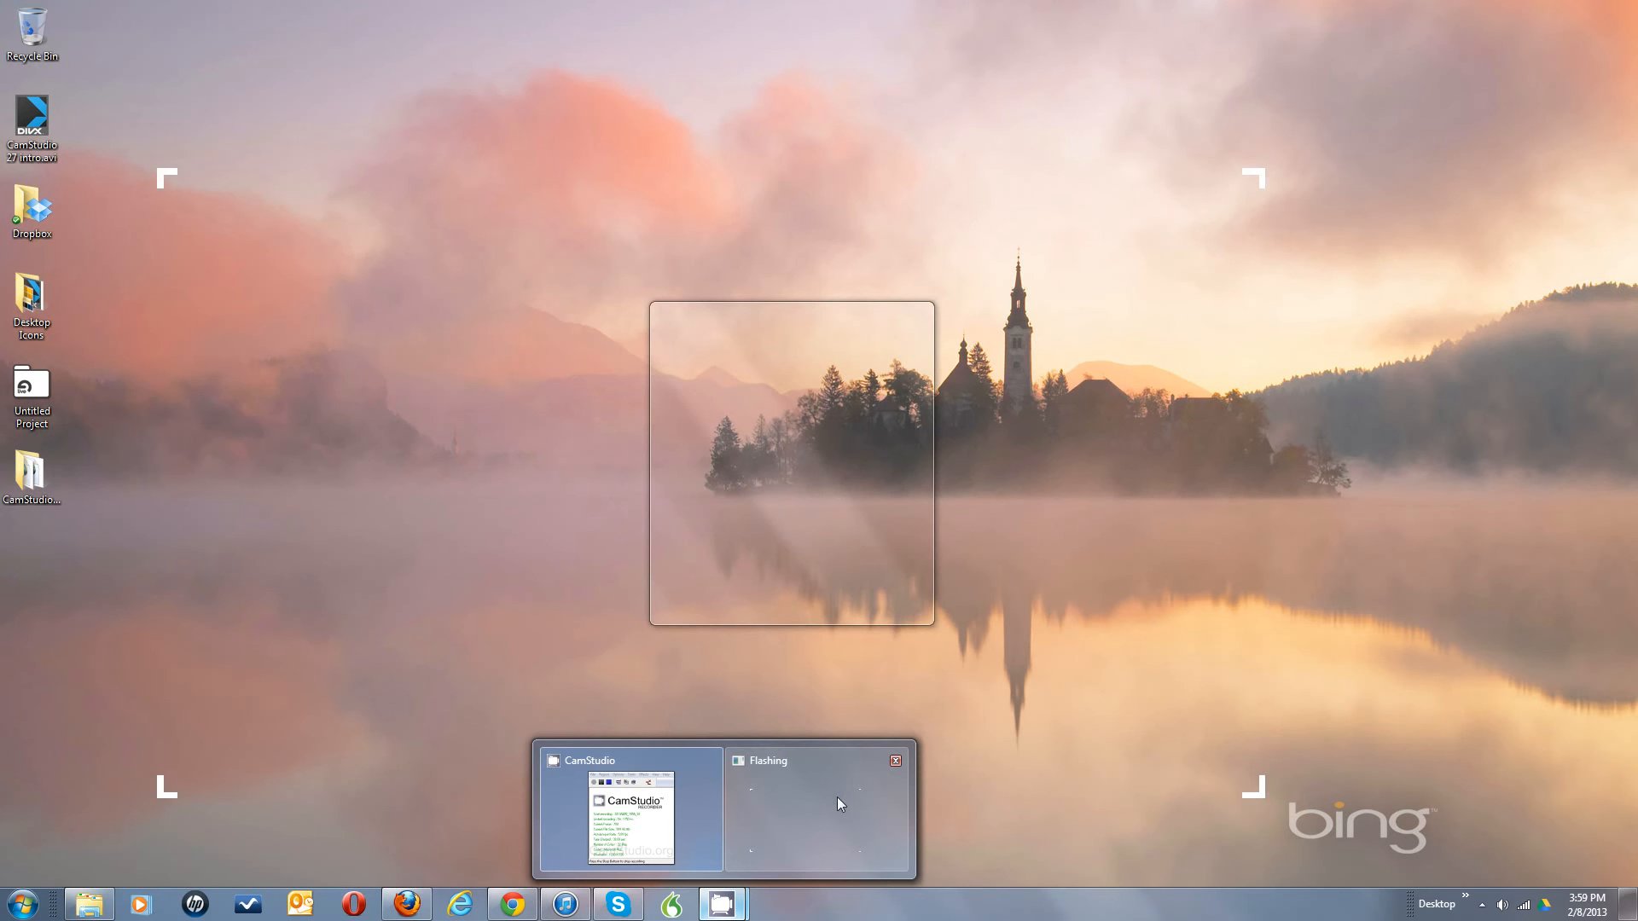
pyautogui.moveTo(689, 835)
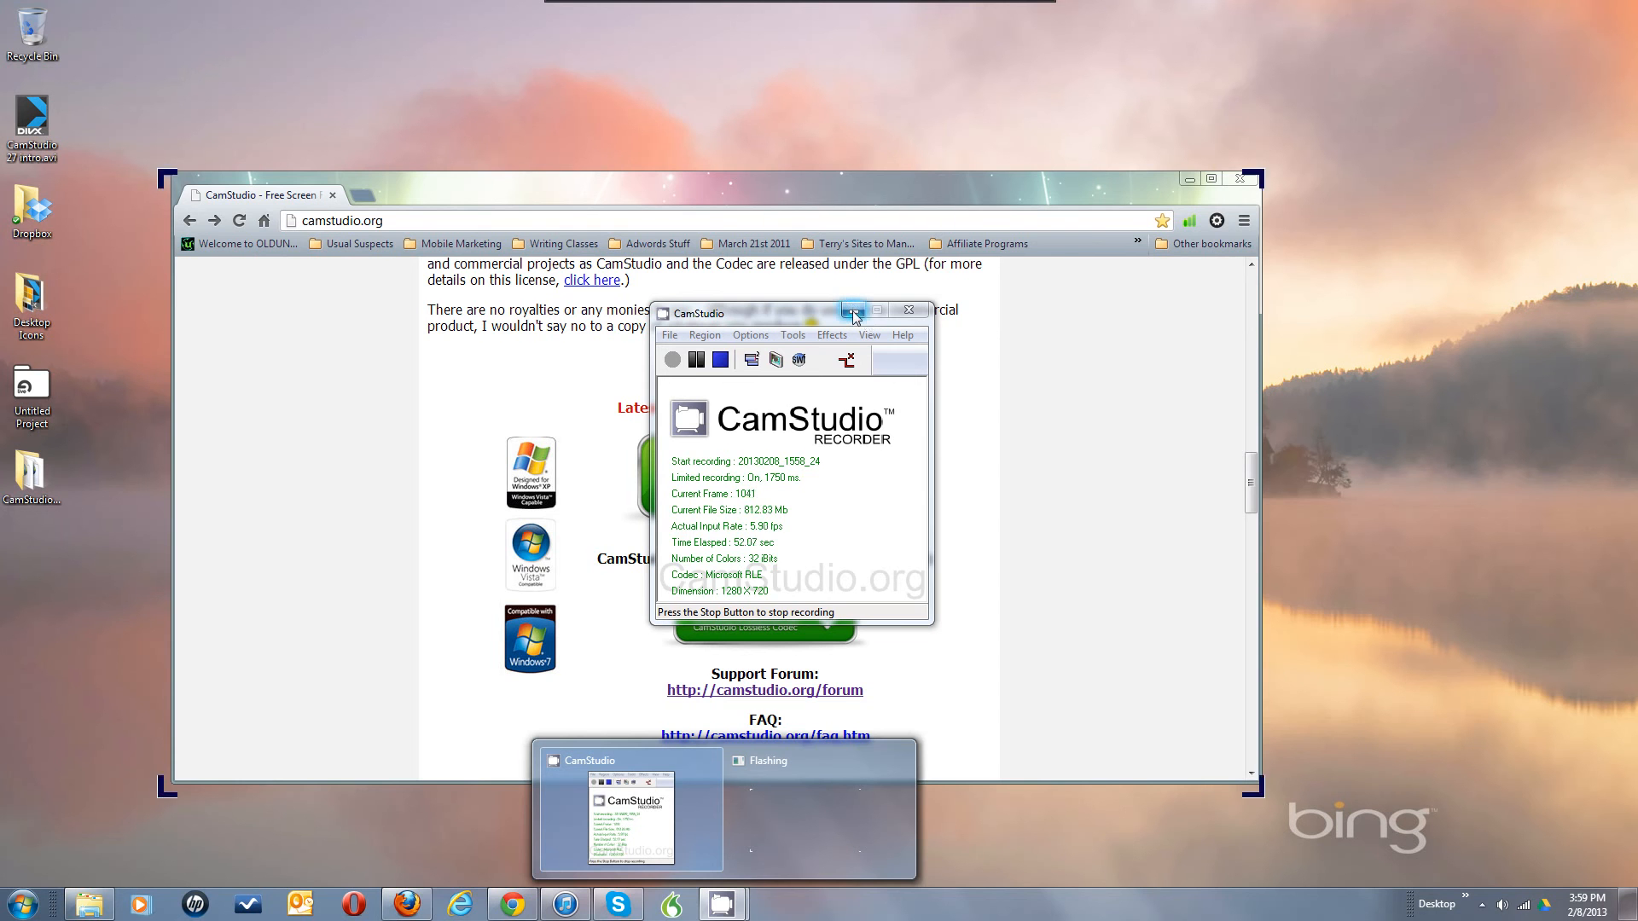
# Minimize the recorder during recording and review the commands its notification-area icon offers
pyautogui.click(854, 309)
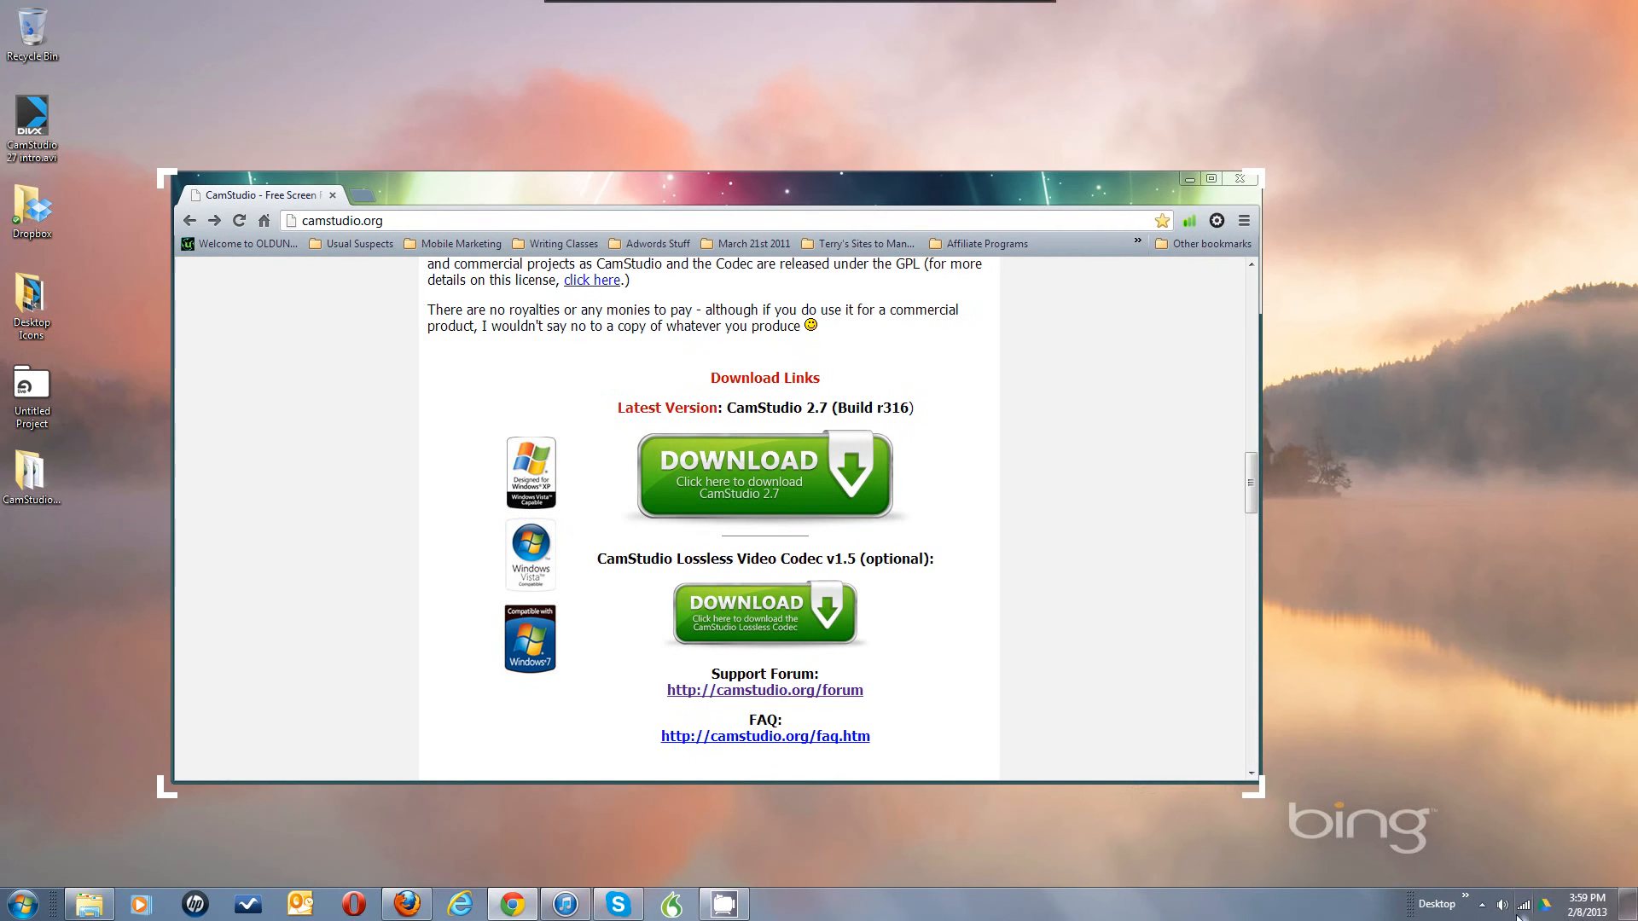
pyautogui.click(1481, 909)
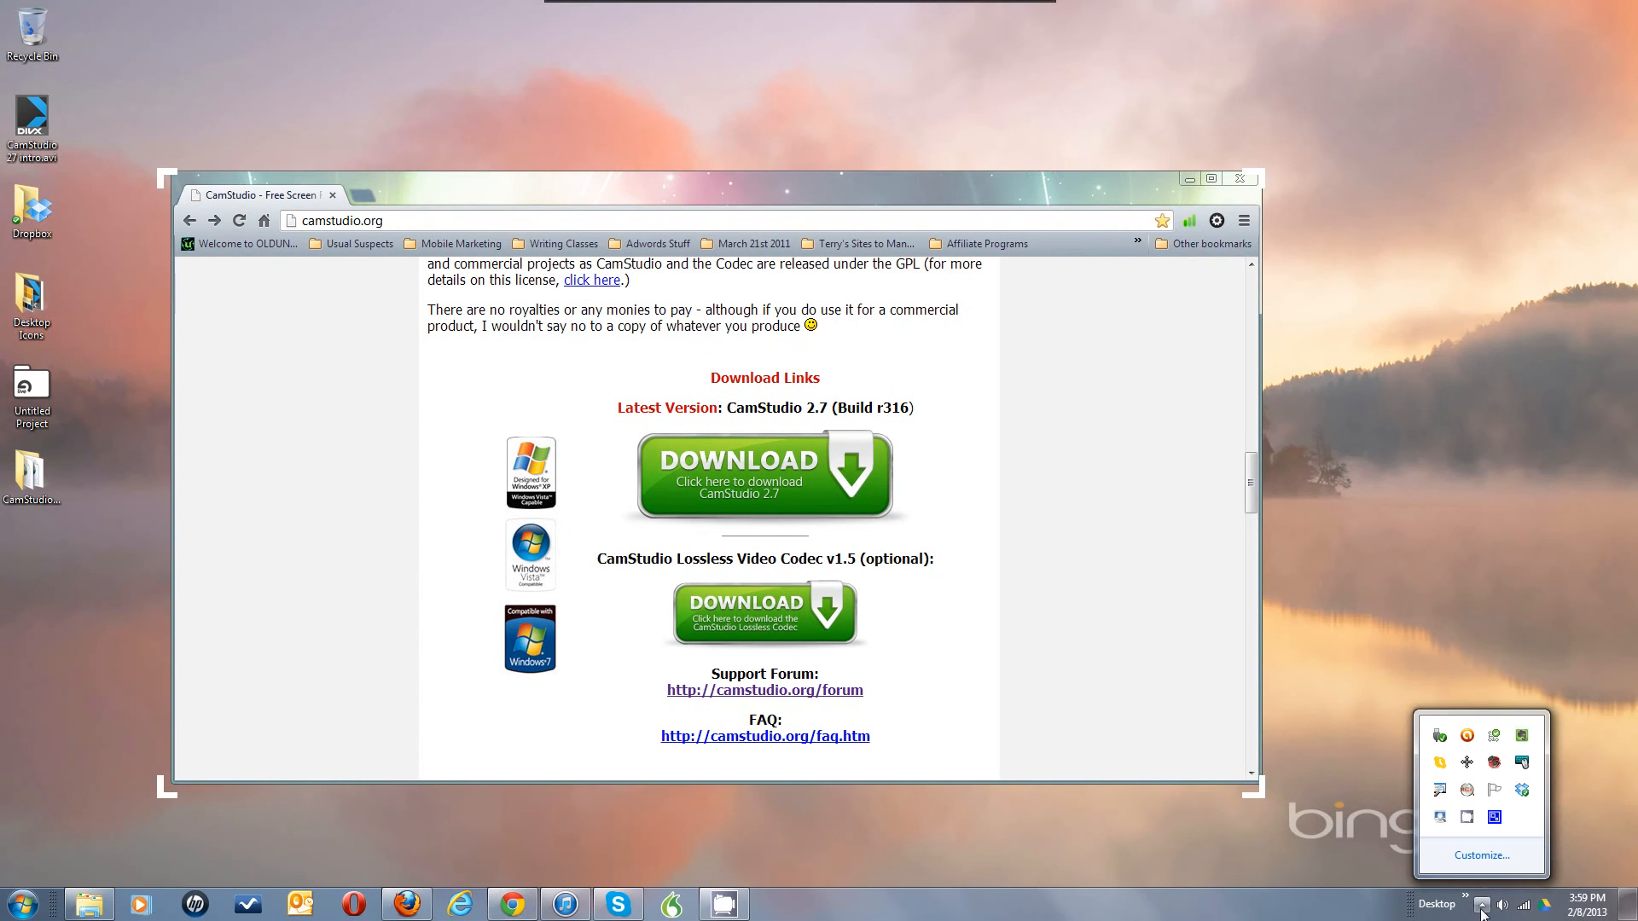
pyautogui.rightClick(1467, 817)
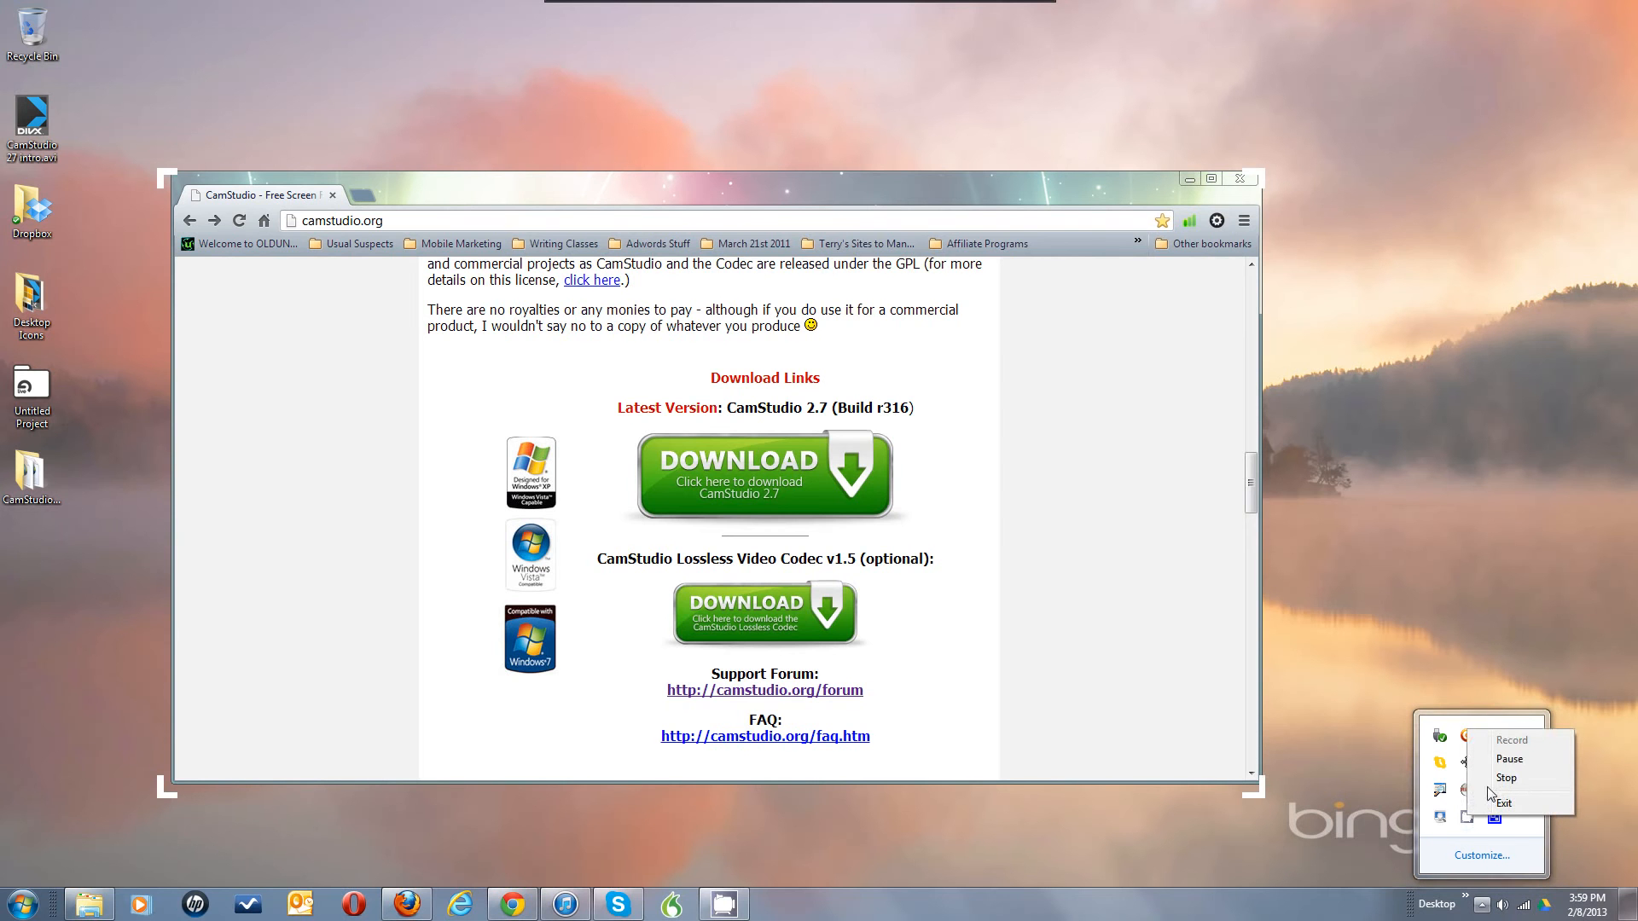
pyautogui.click(1479, 842)
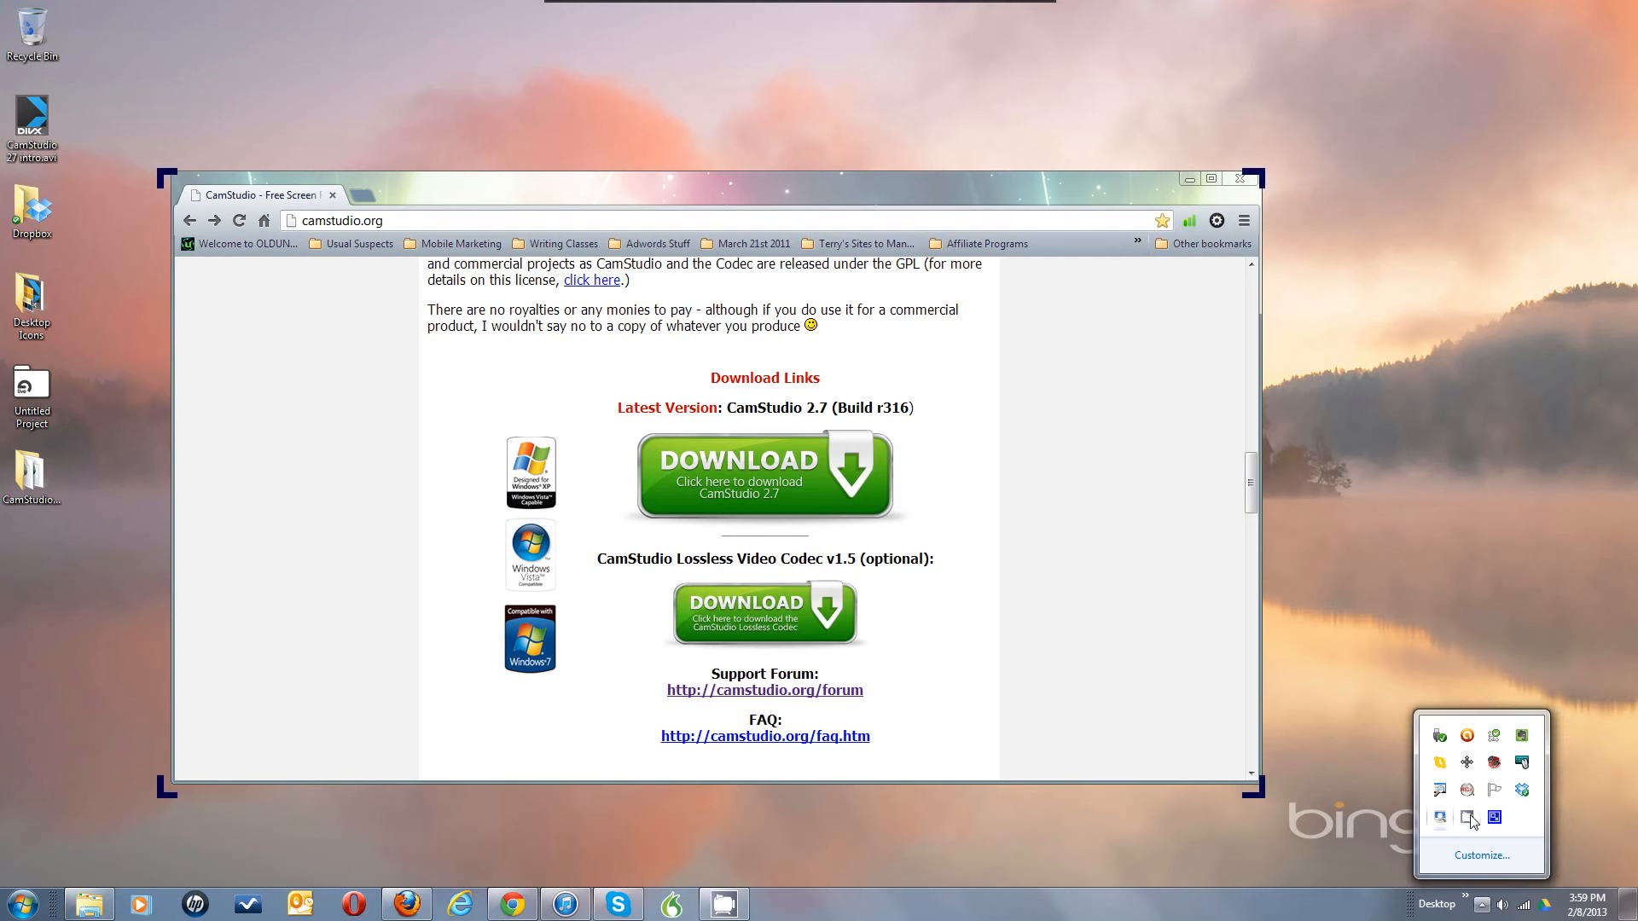
# Restore the recorder from the notification area, and stop the recording without saving the AVI file
pyautogui.click(1467, 817)
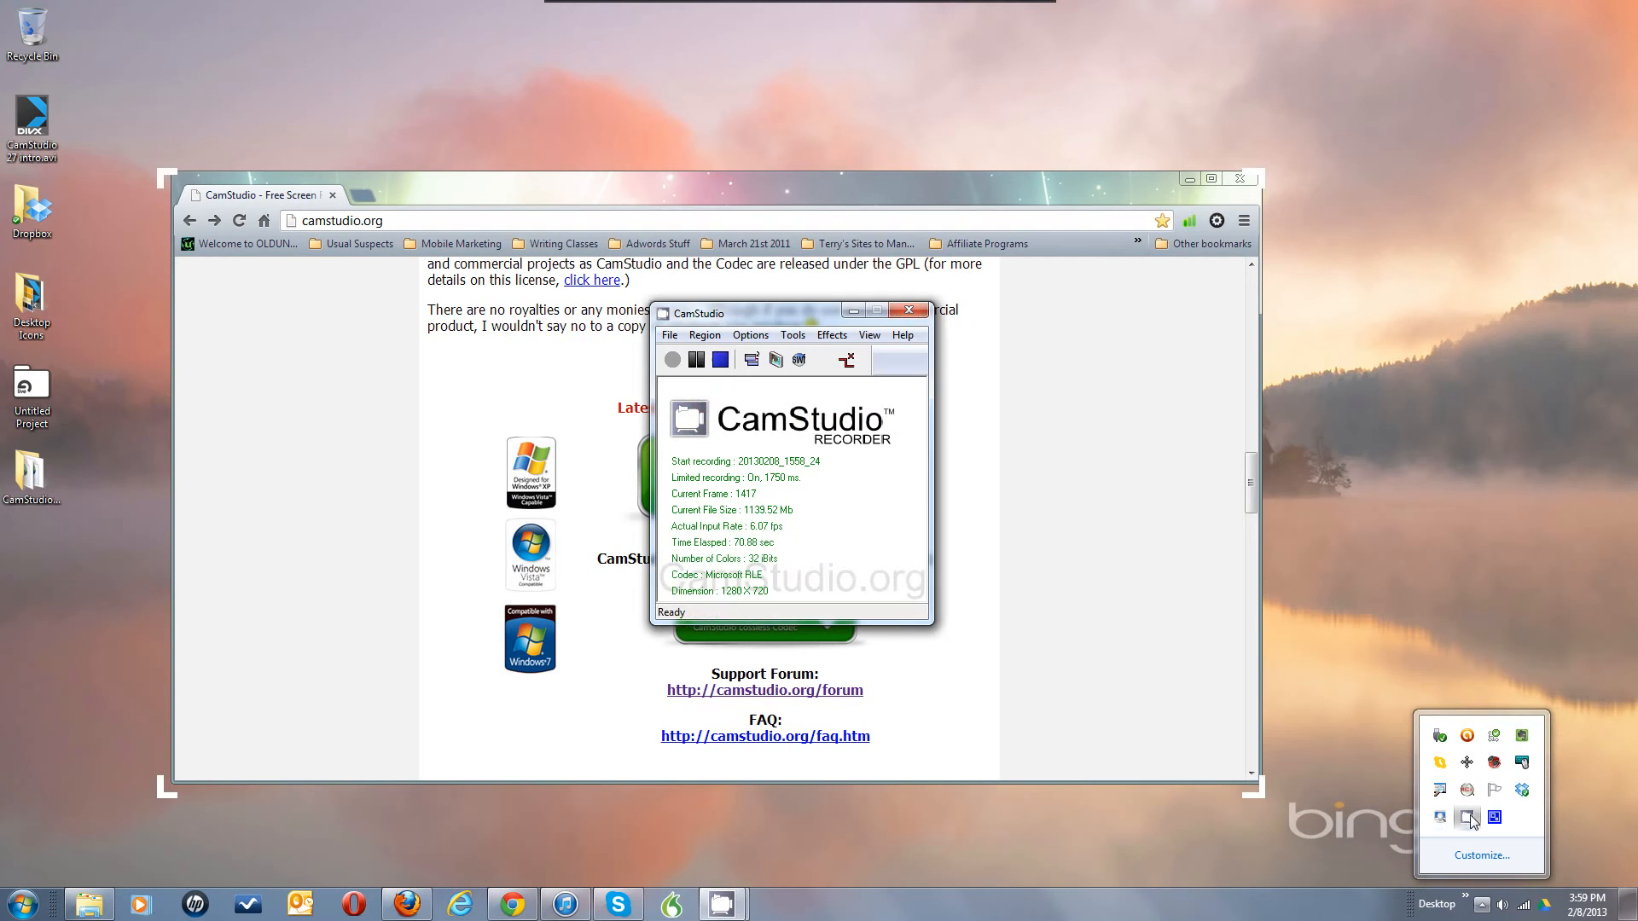
pyautogui.click(721, 359)
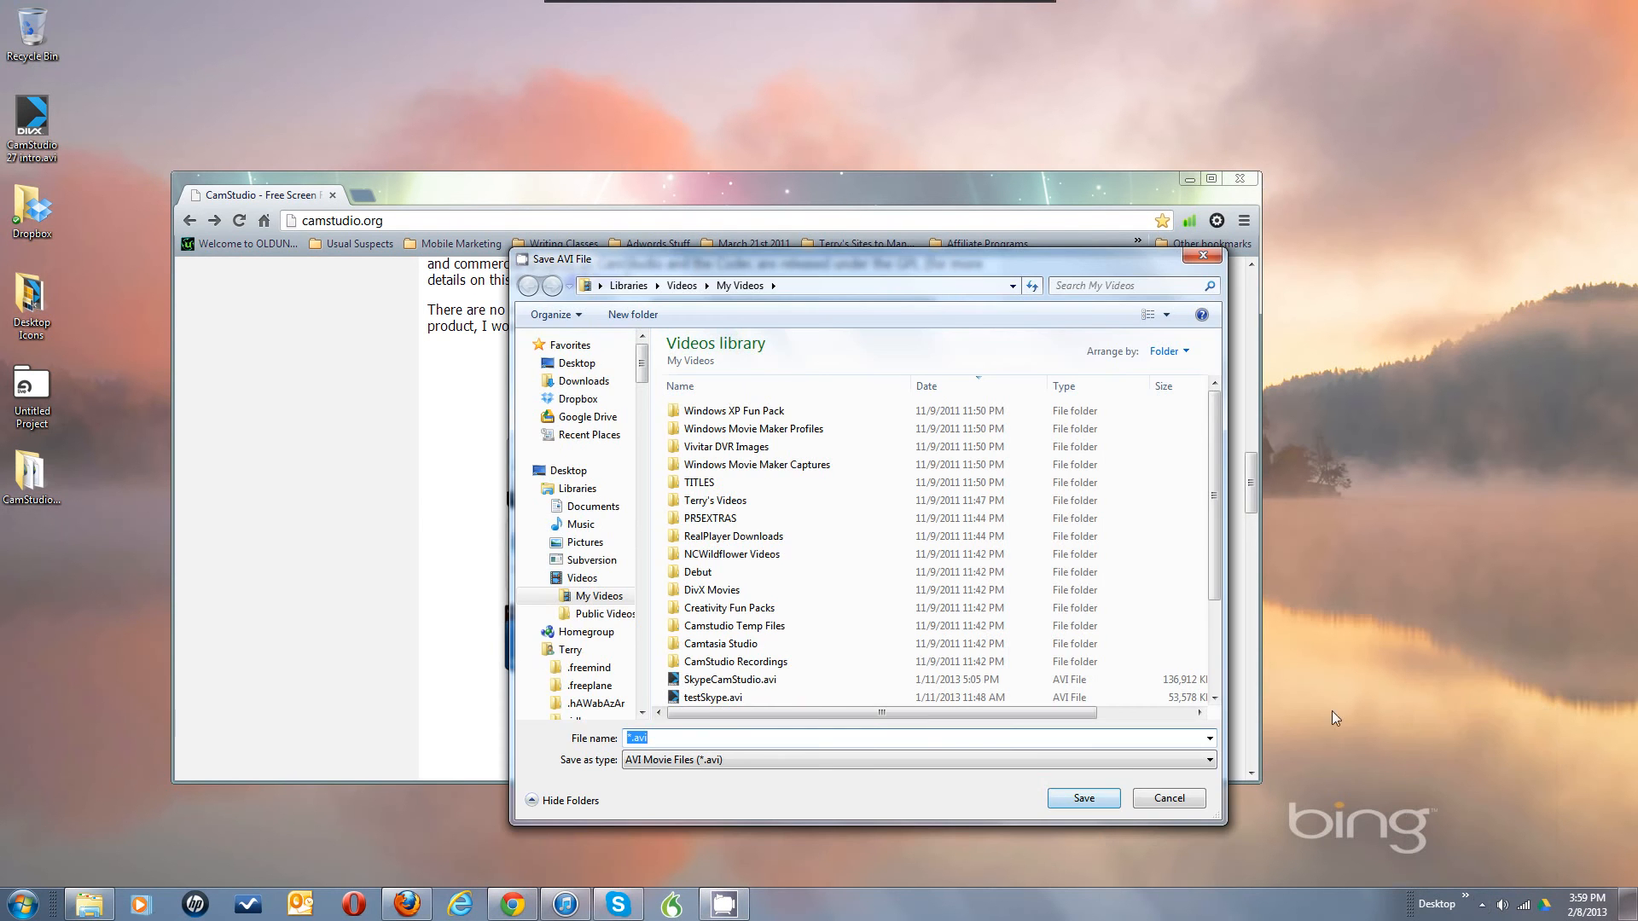
pyautogui.click(1170, 798)
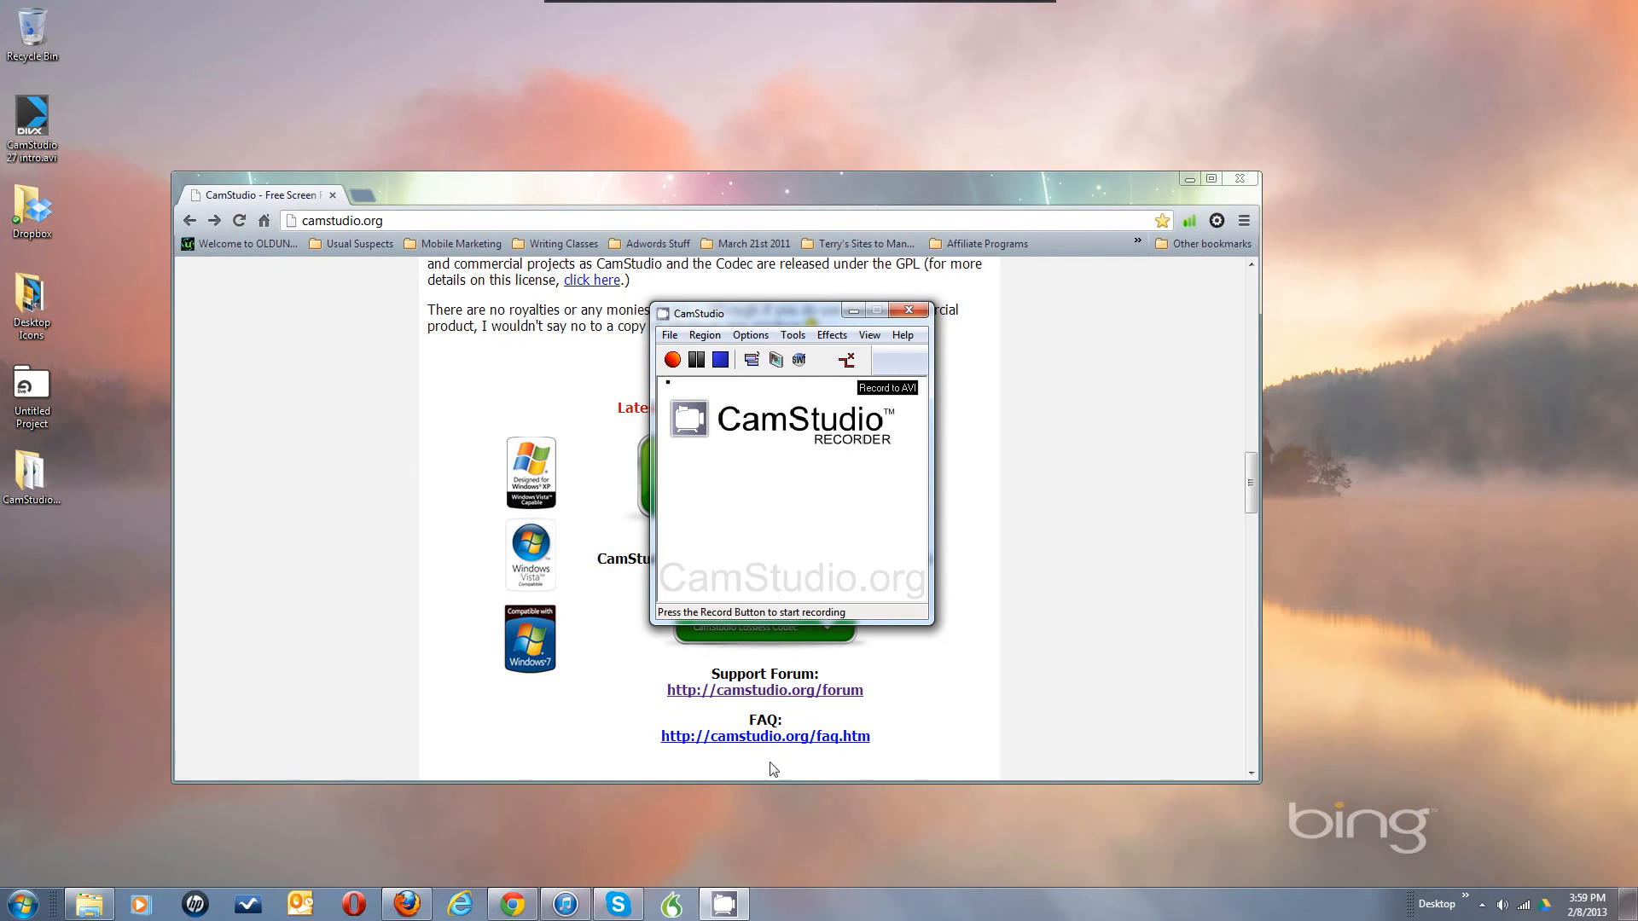
# Start a Window-mode recording of the Chrome window and minimize the recorder while it records
pyautogui.click(672, 359)
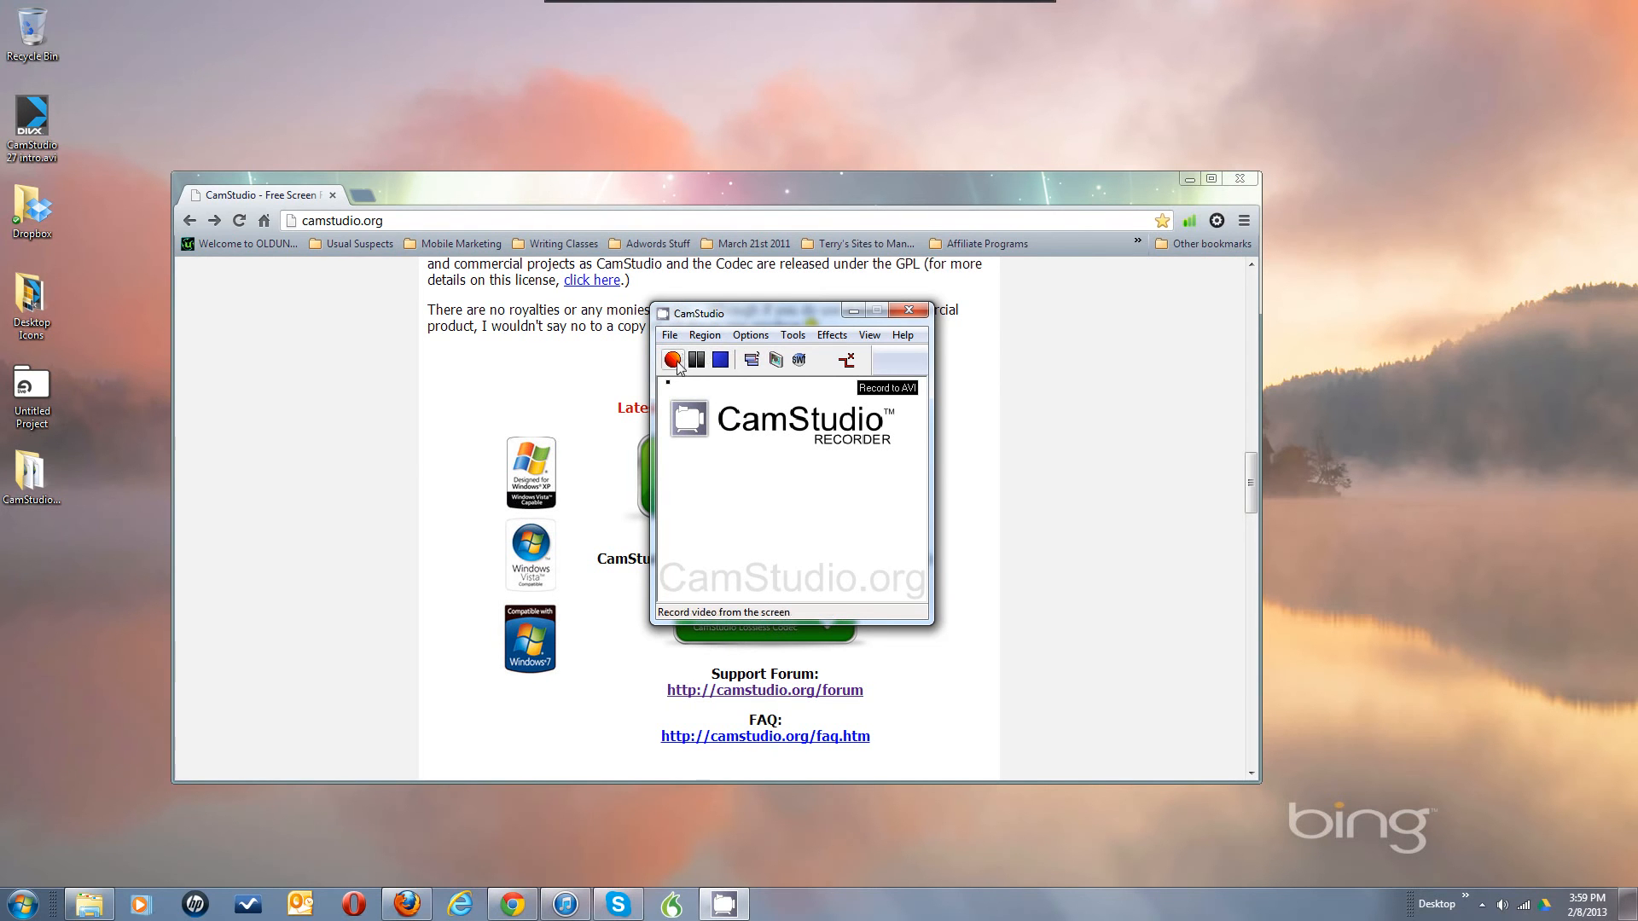
pyautogui.click(650, 198)
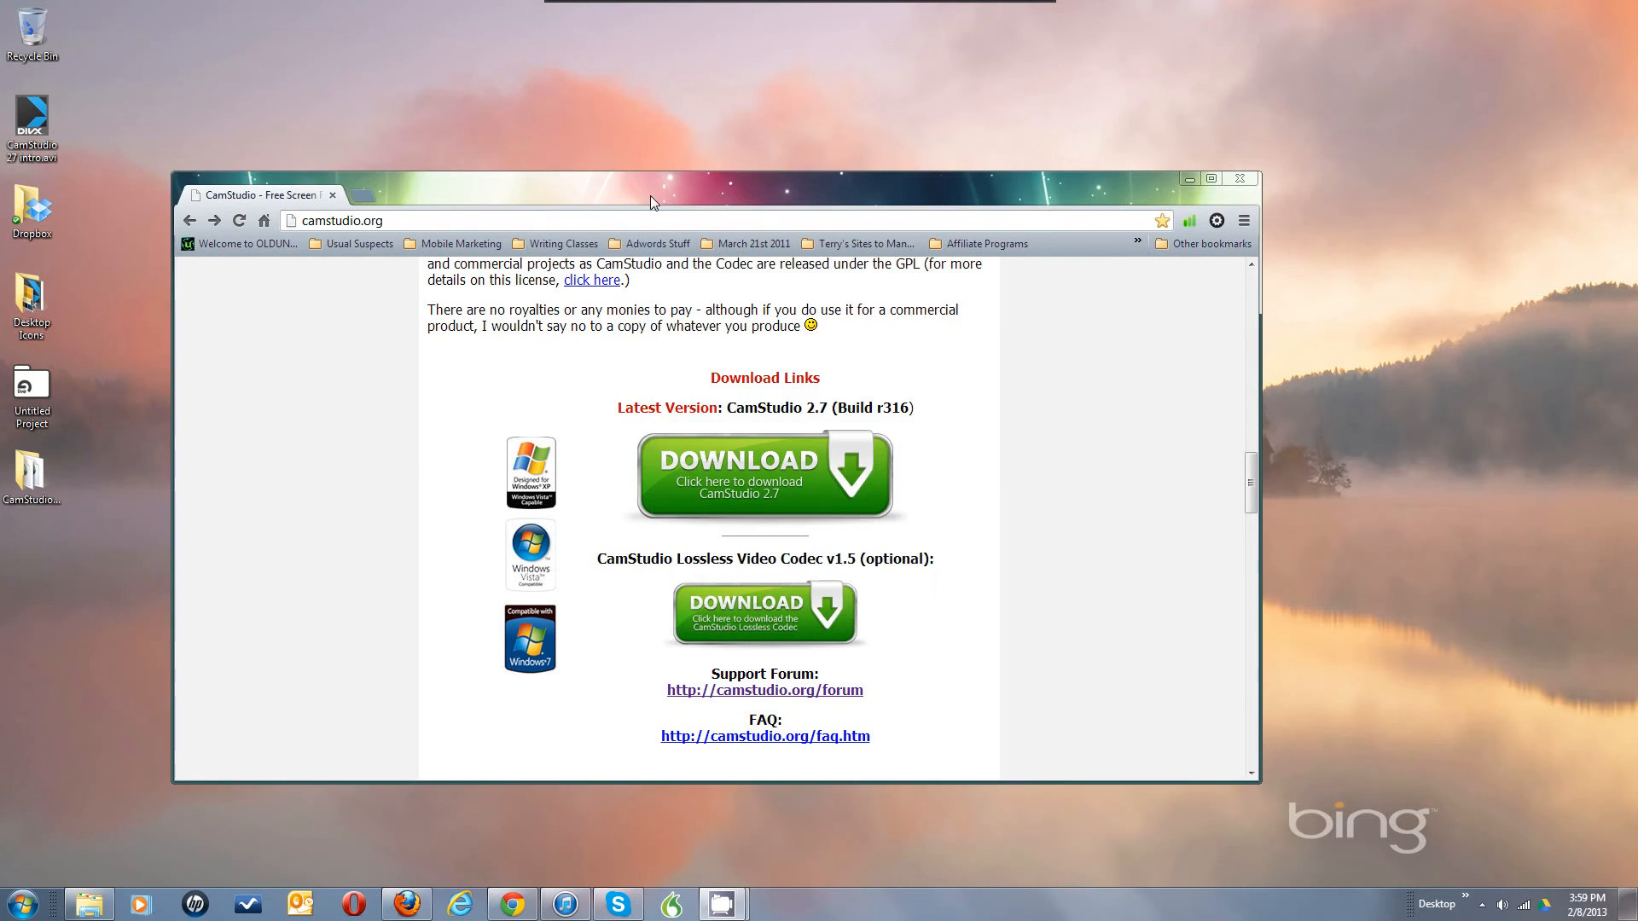
pyautogui.click(730, 898)
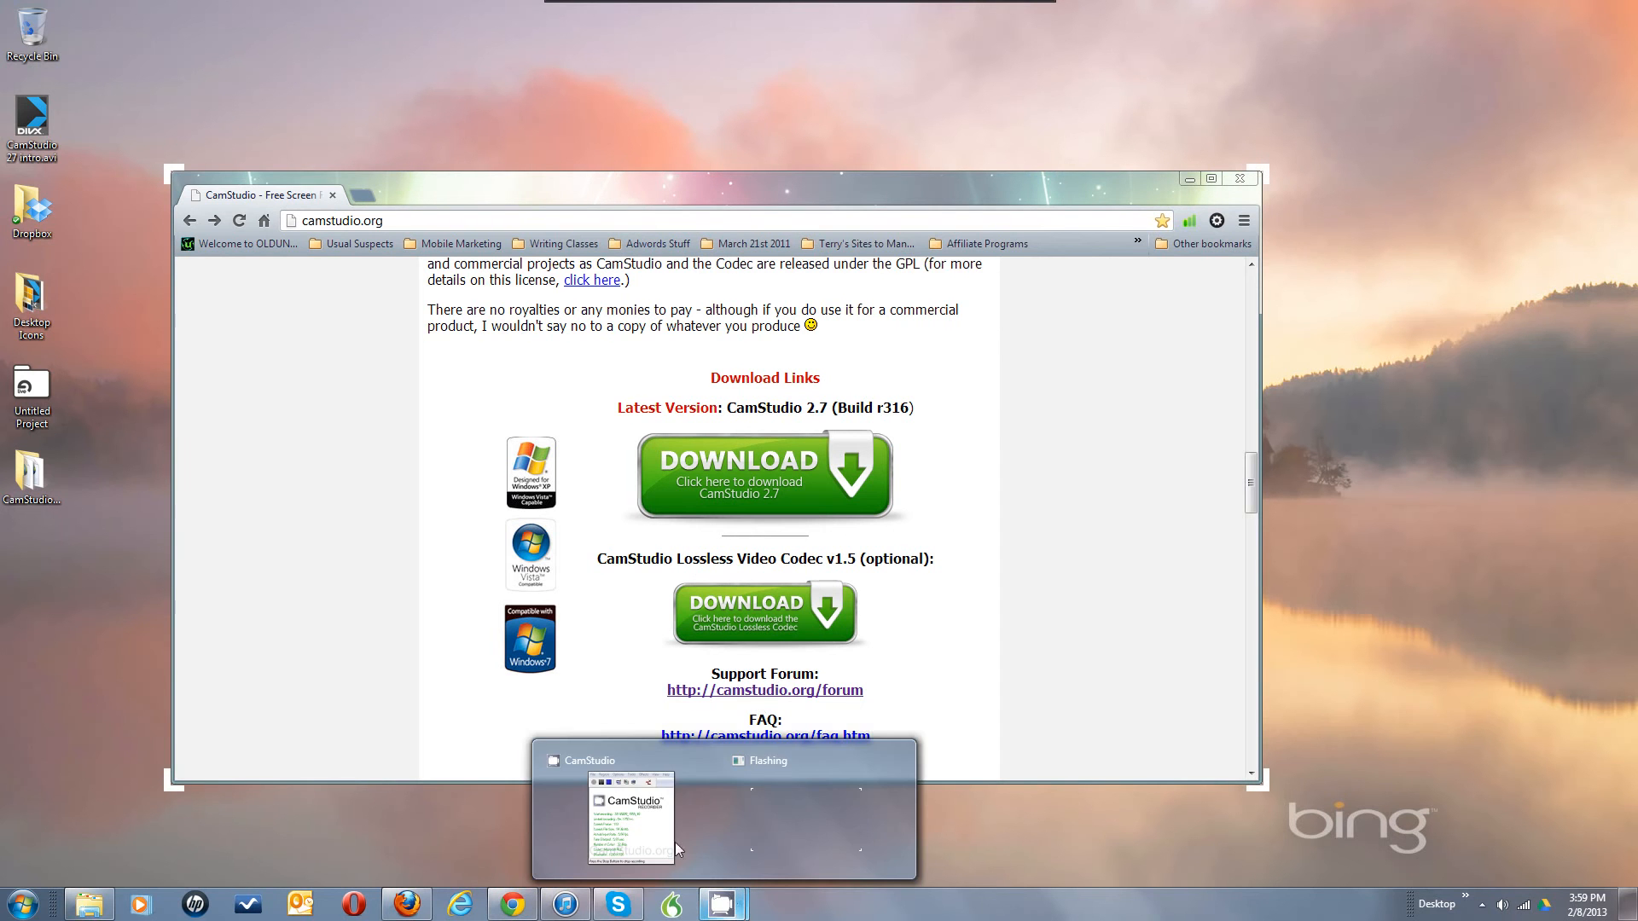
pyautogui.moveTo(629, 797)
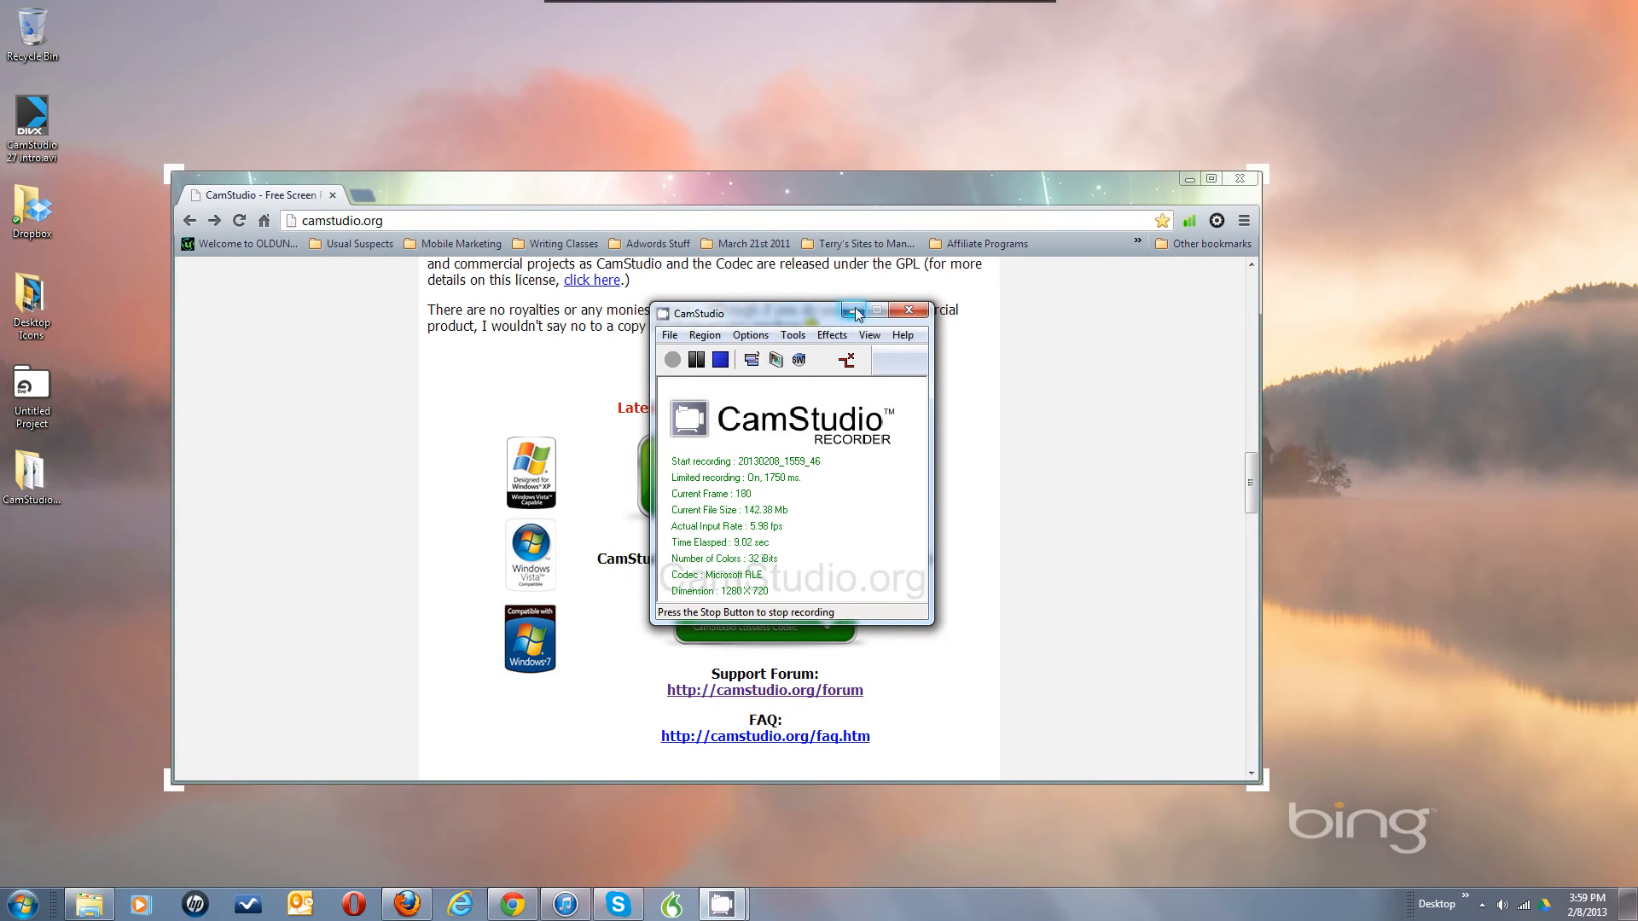
pyautogui.click(855, 309)
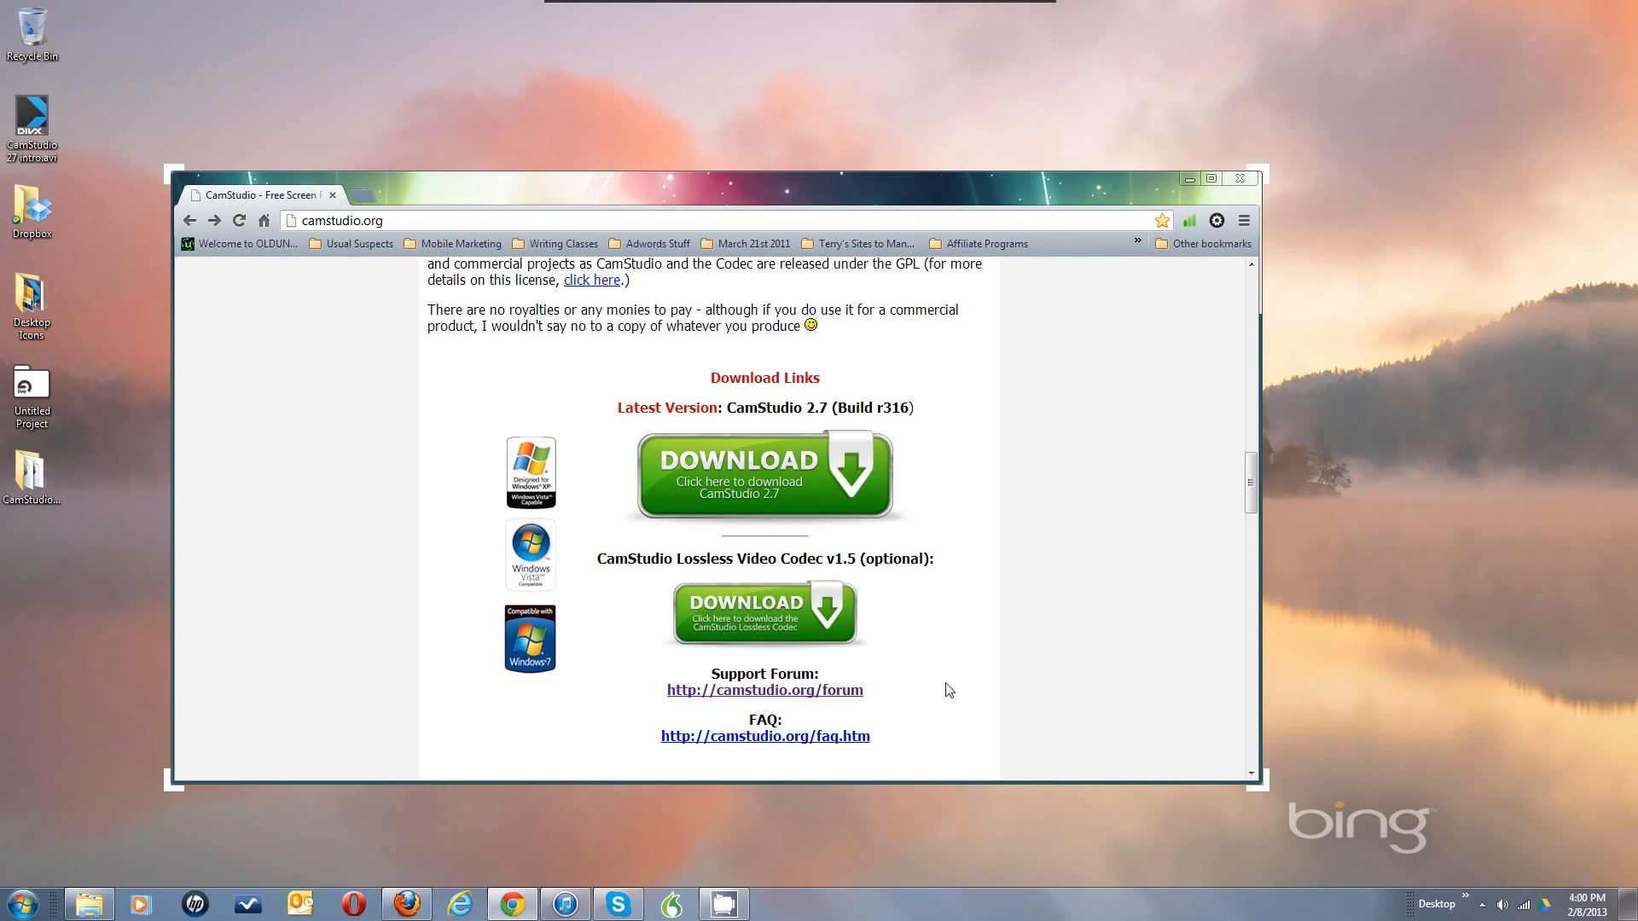
# Close the minimized recorder's window from the taskbar while the recording is running
pyautogui.rightClick(721, 907)
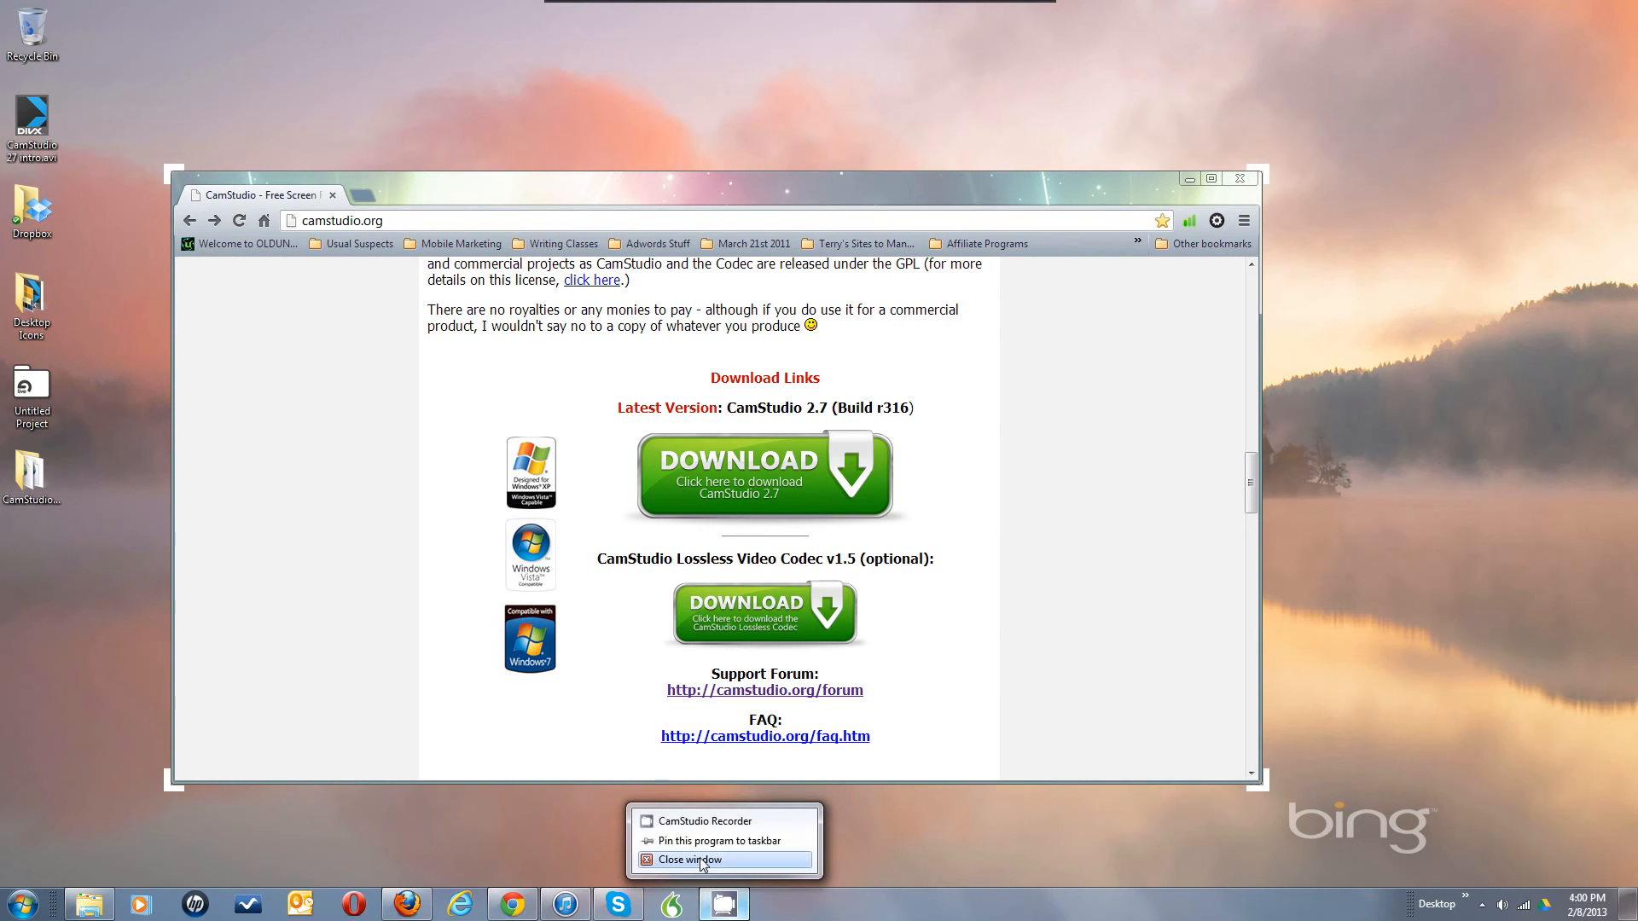
pyautogui.click(699, 860)
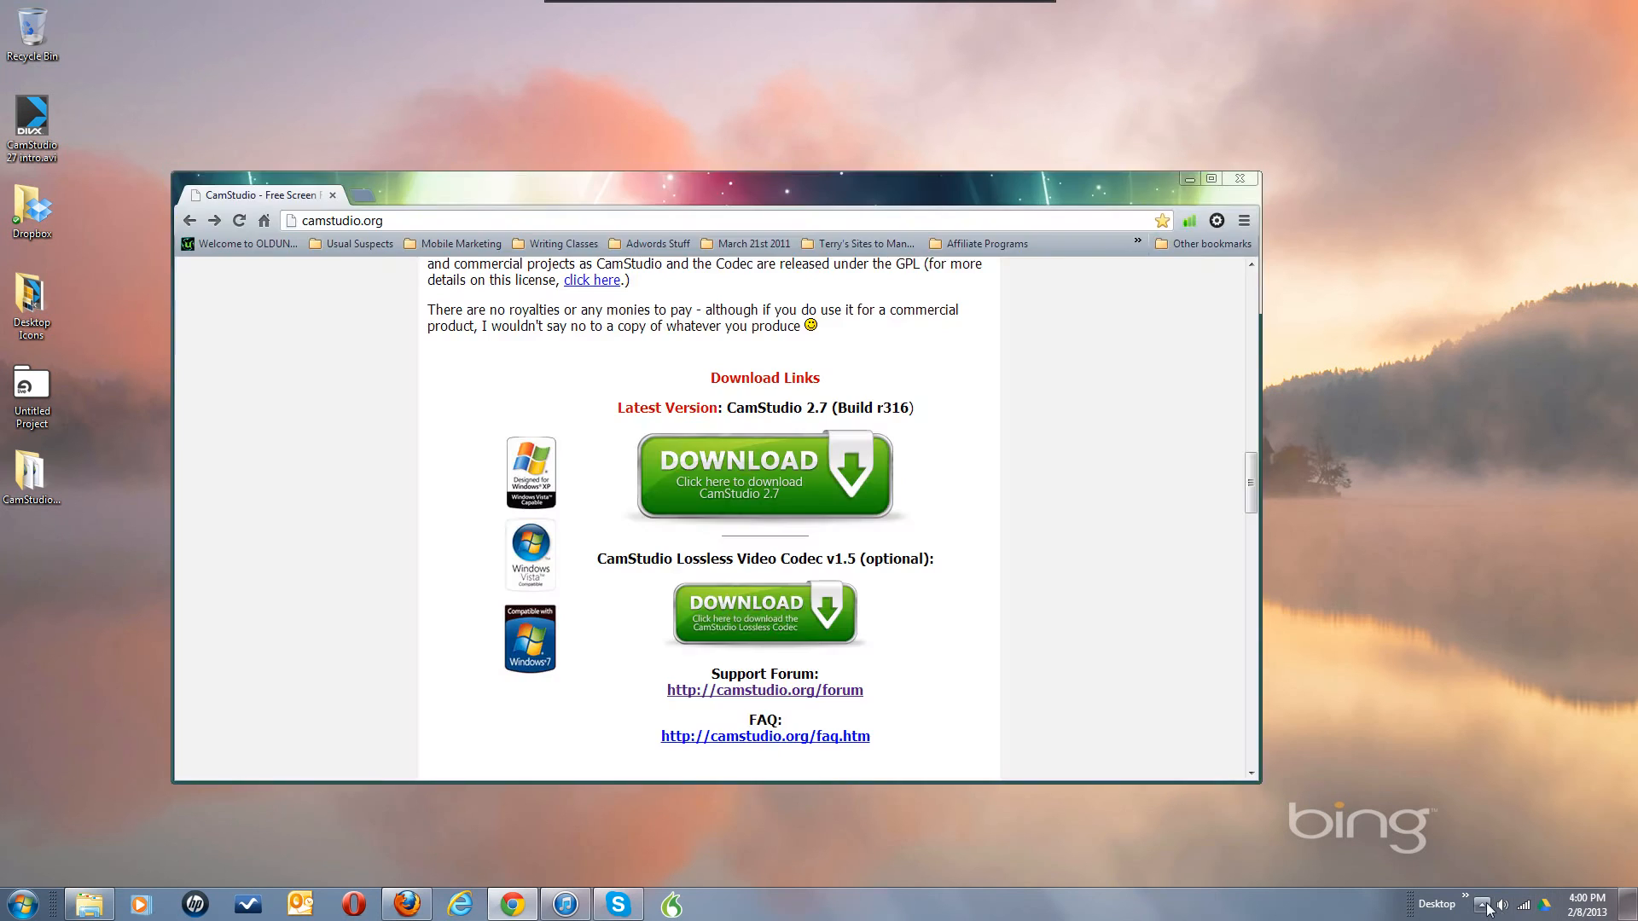
# Stop the running recording from the recorder's notification-area icon and cancel saving the AVI file
pyautogui.click(1483, 905)
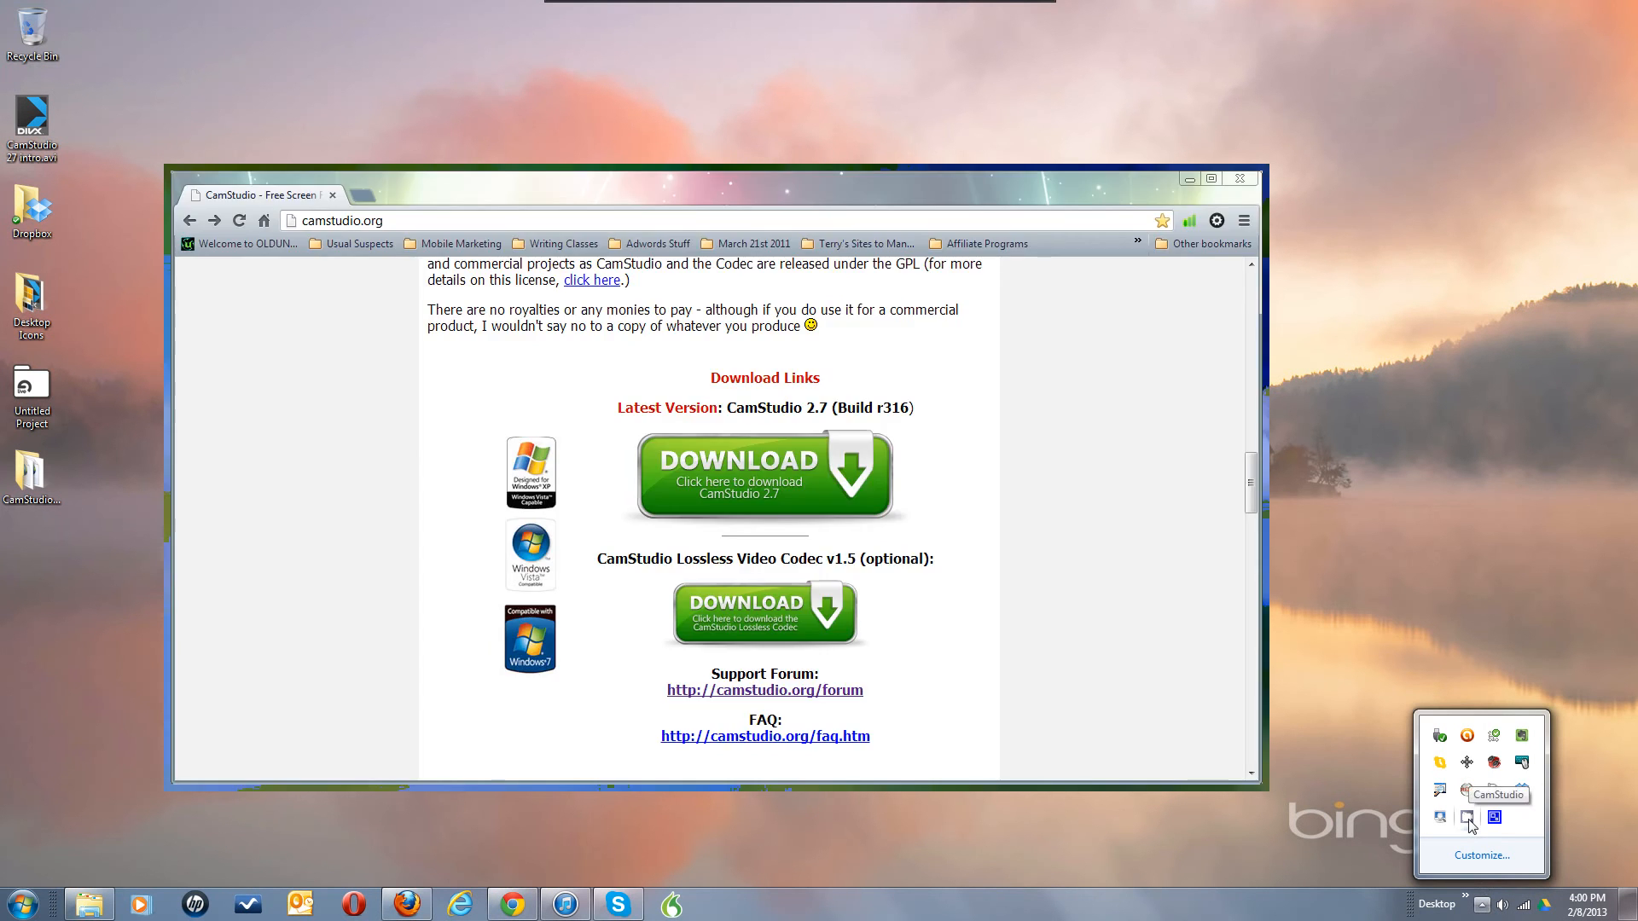
pyautogui.rightClick(1467, 817)
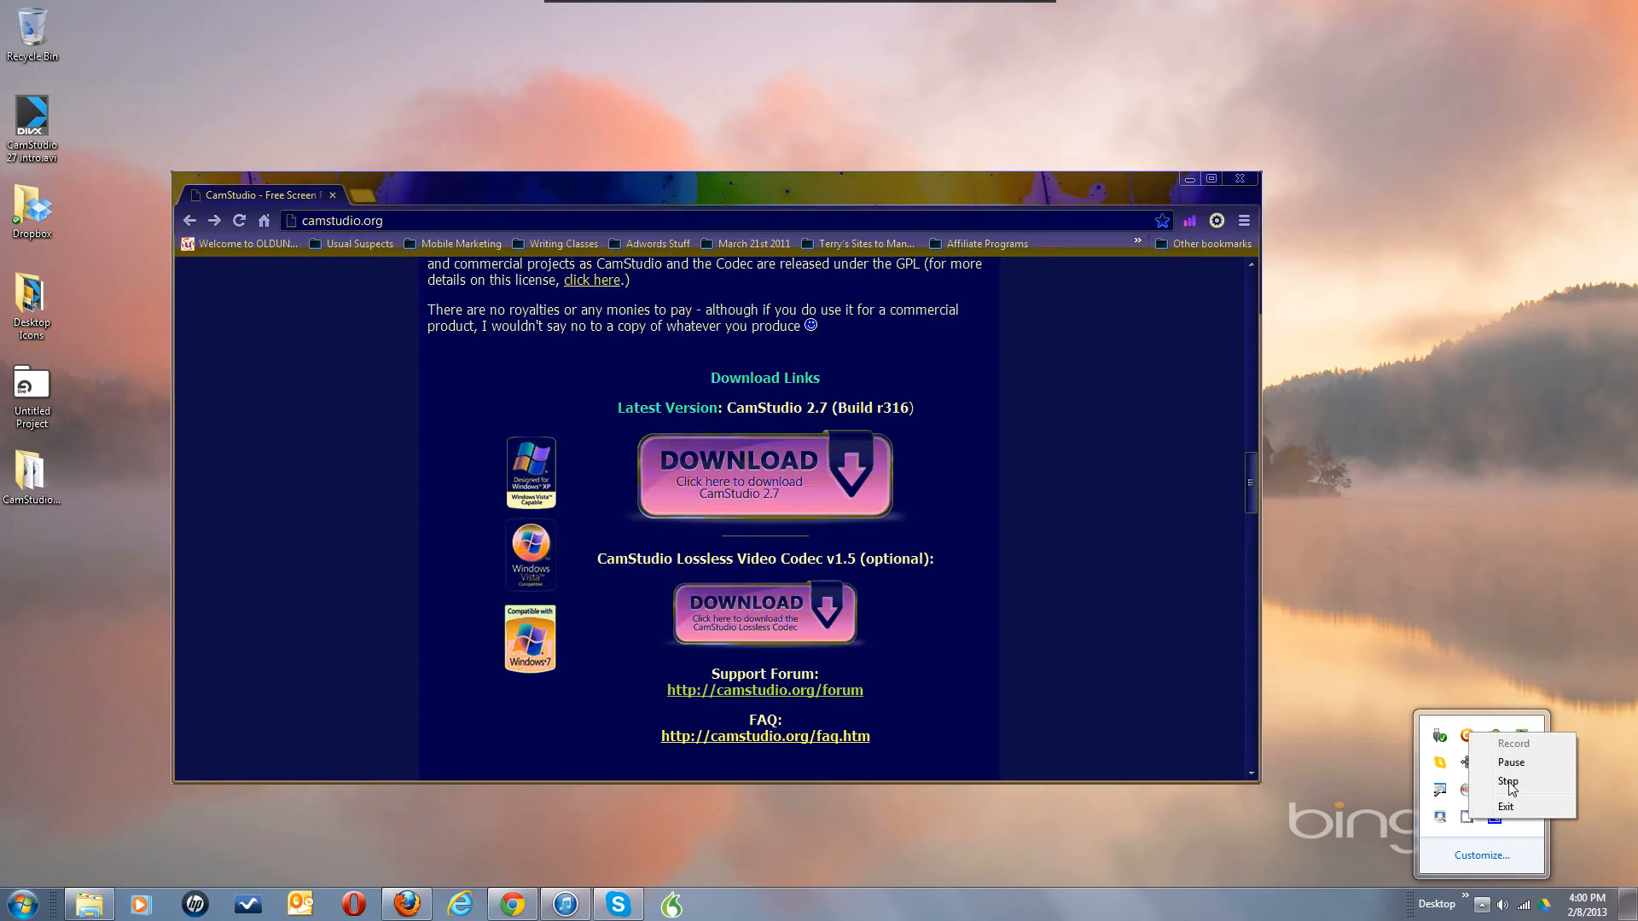
pyautogui.click(1512, 786)
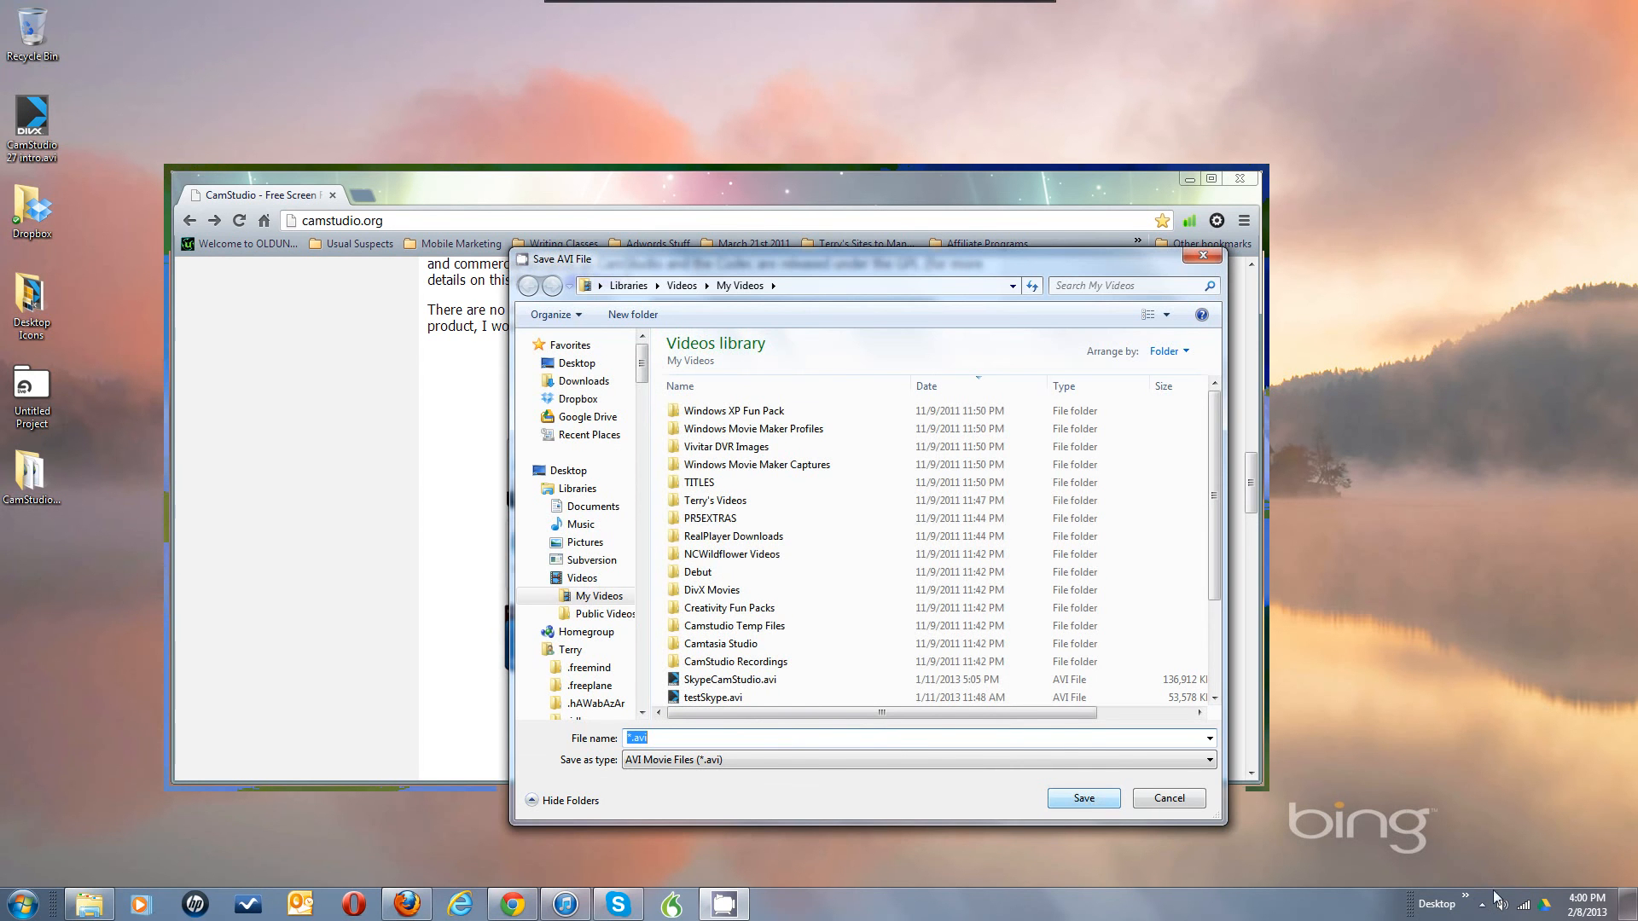
pyautogui.click(1170, 799)
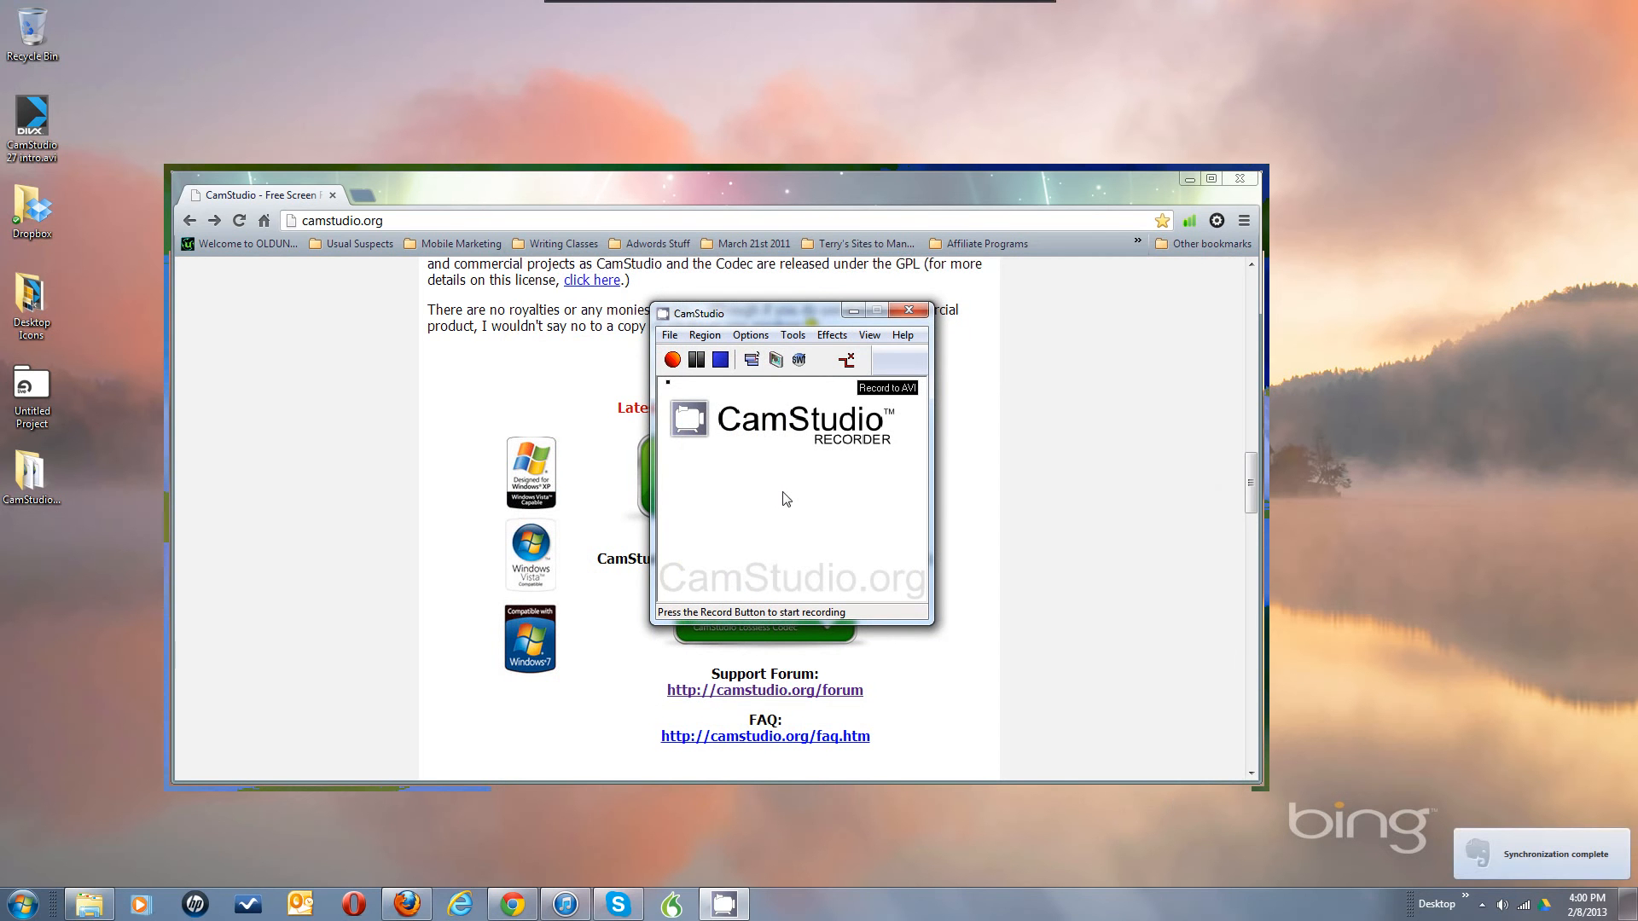
# Minimize the idle recorder to the notification area and restore its window from there
pyautogui.moveTo(740, 911)
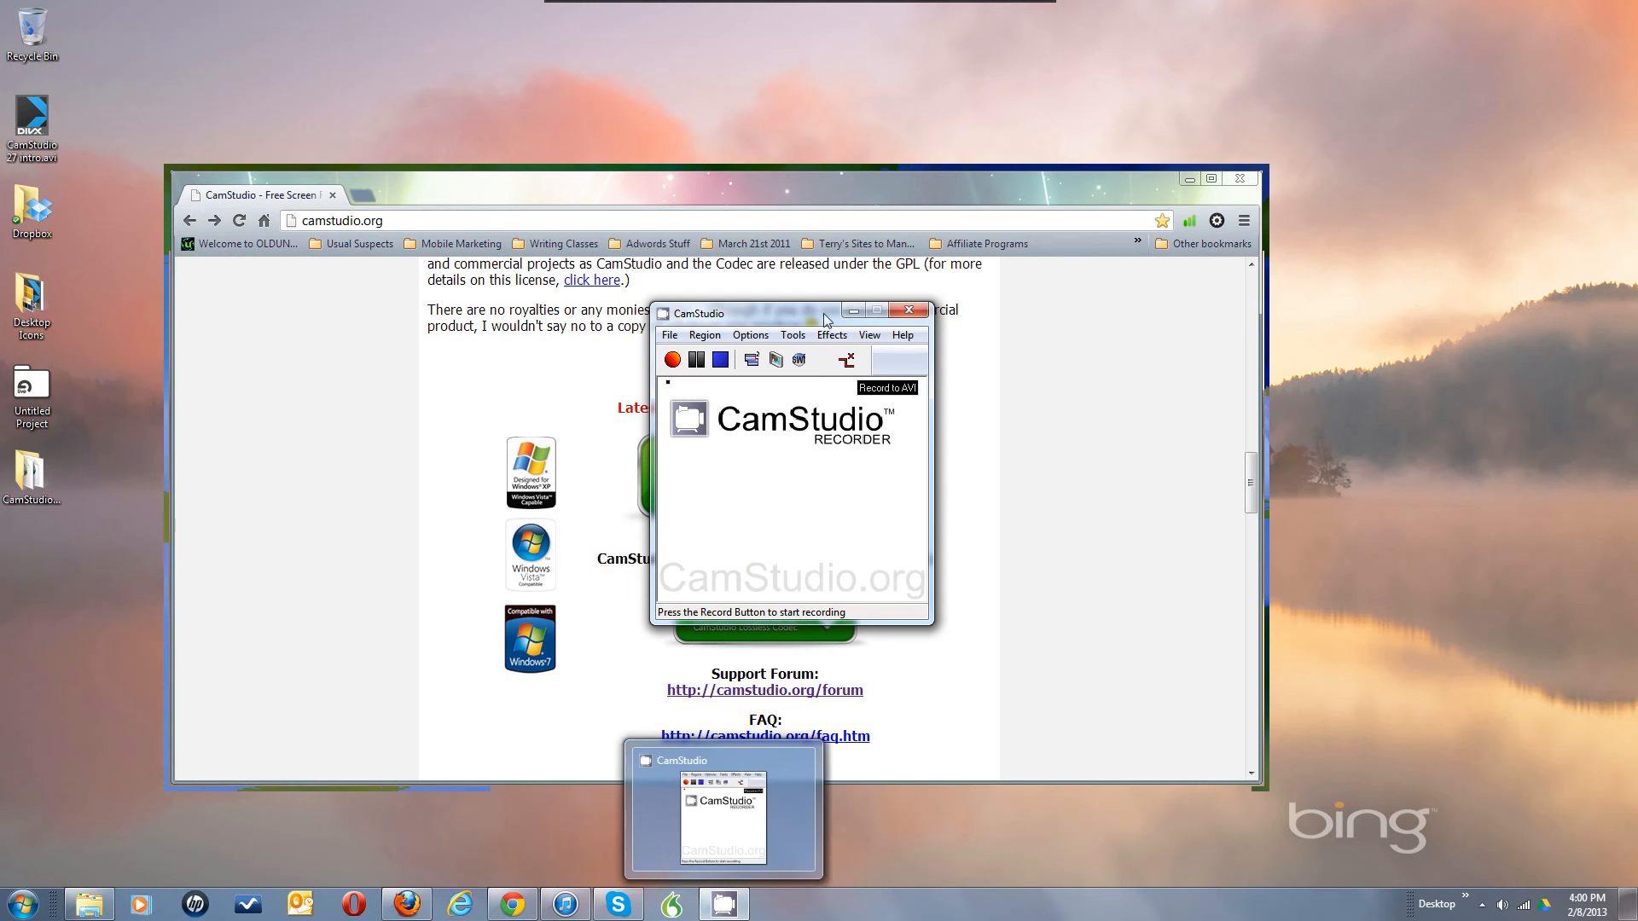
pyautogui.click(853, 310)
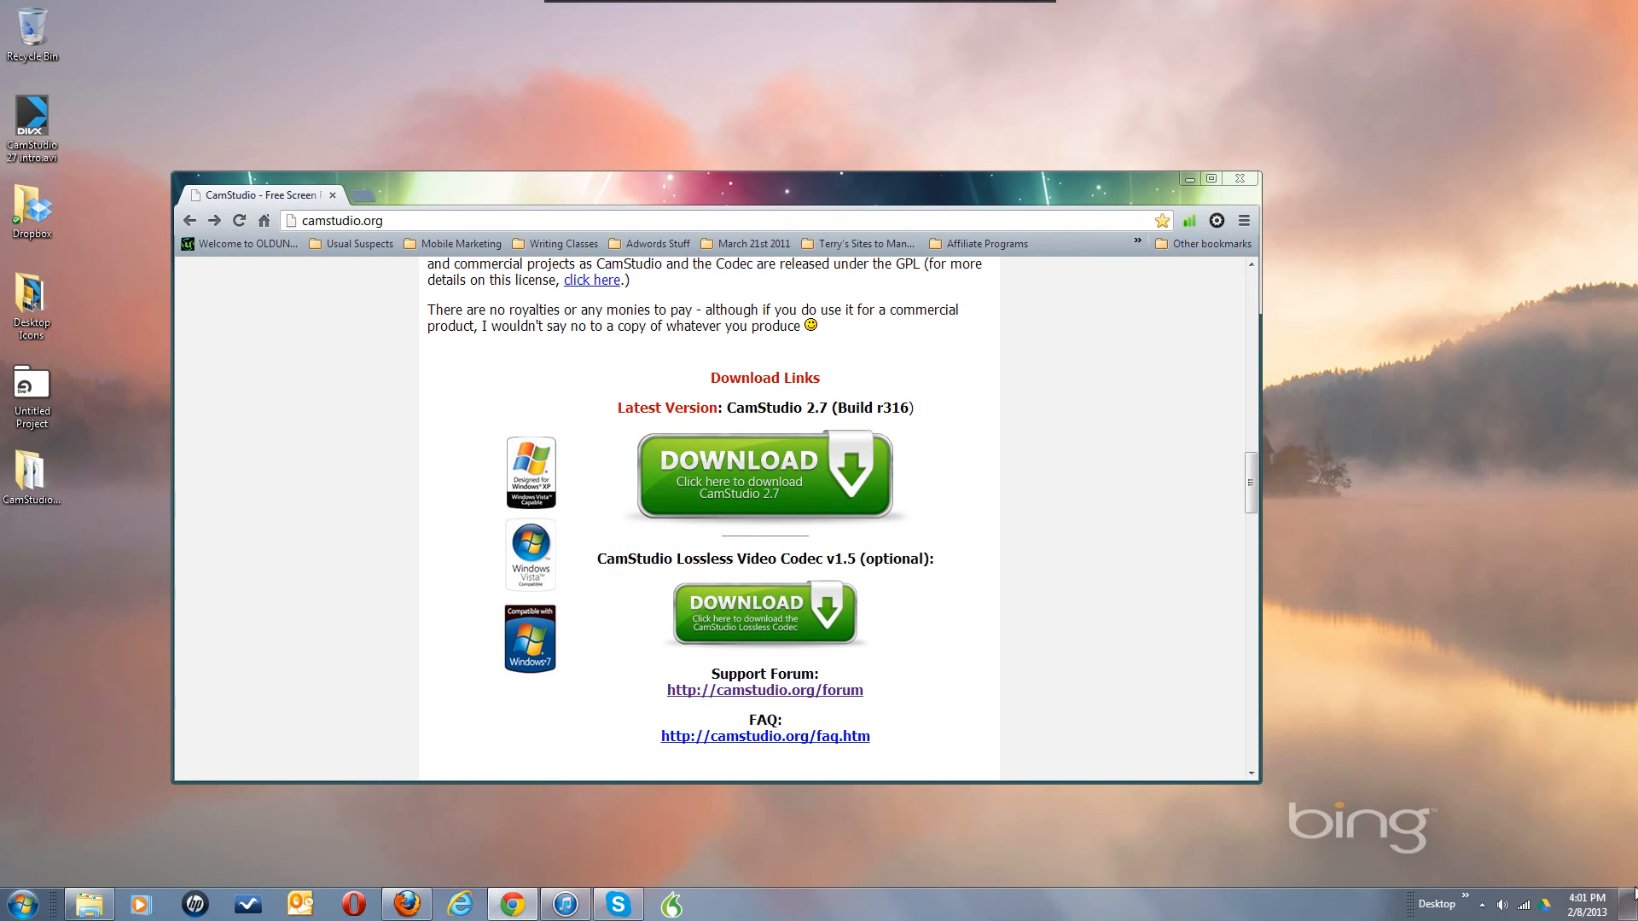
pyautogui.click(1481, 904)
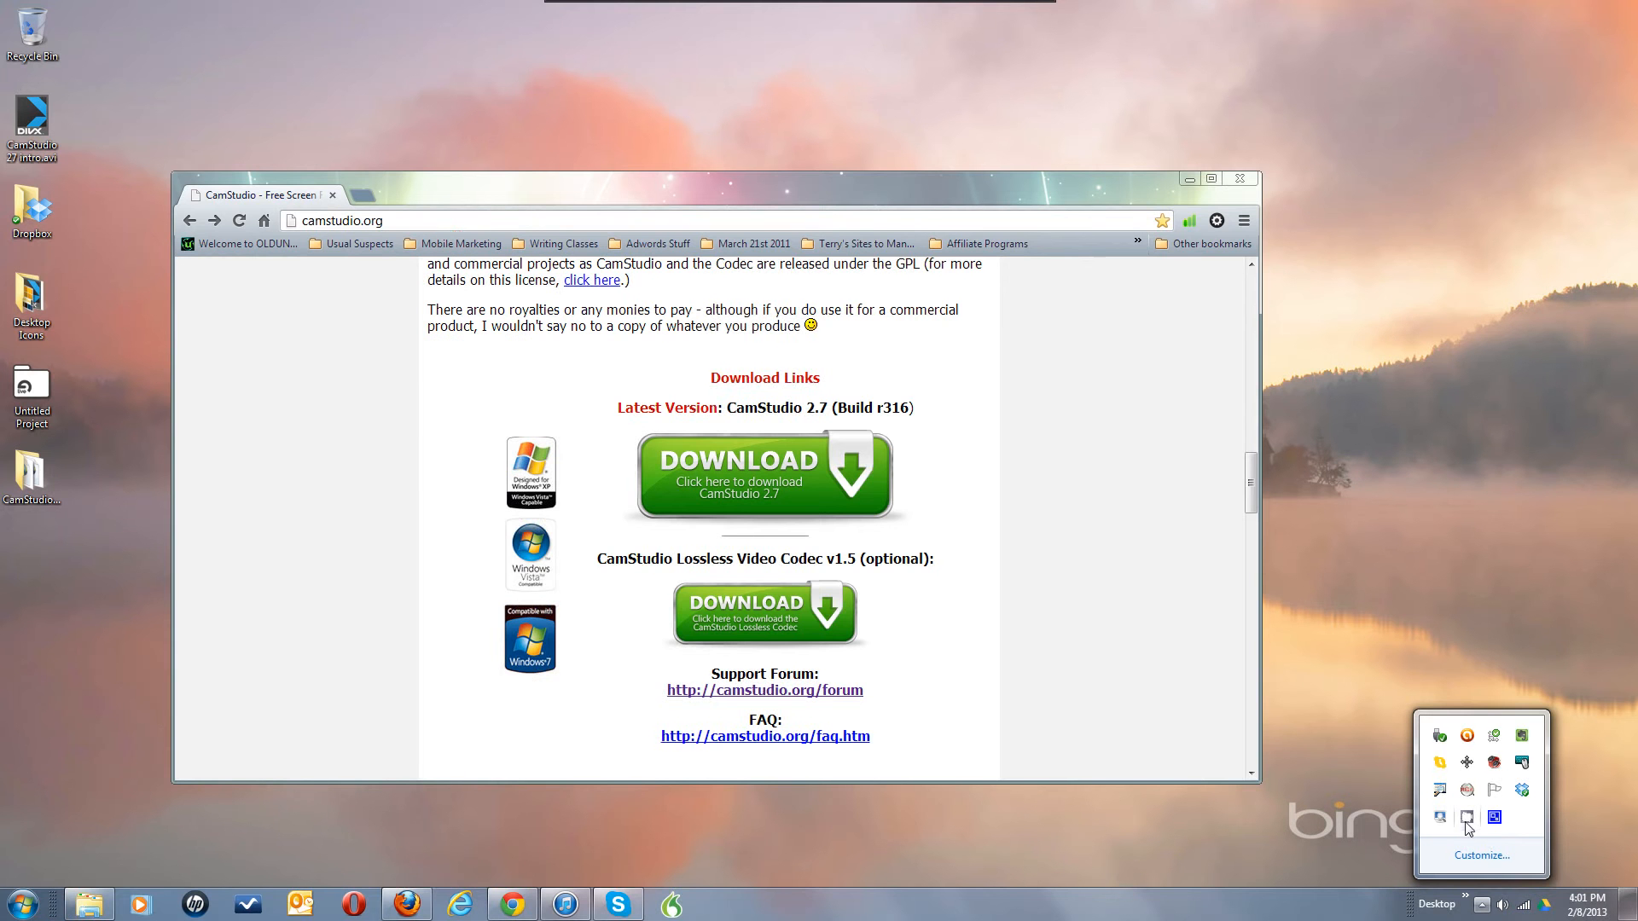
pyautogui.click(1295, 712)
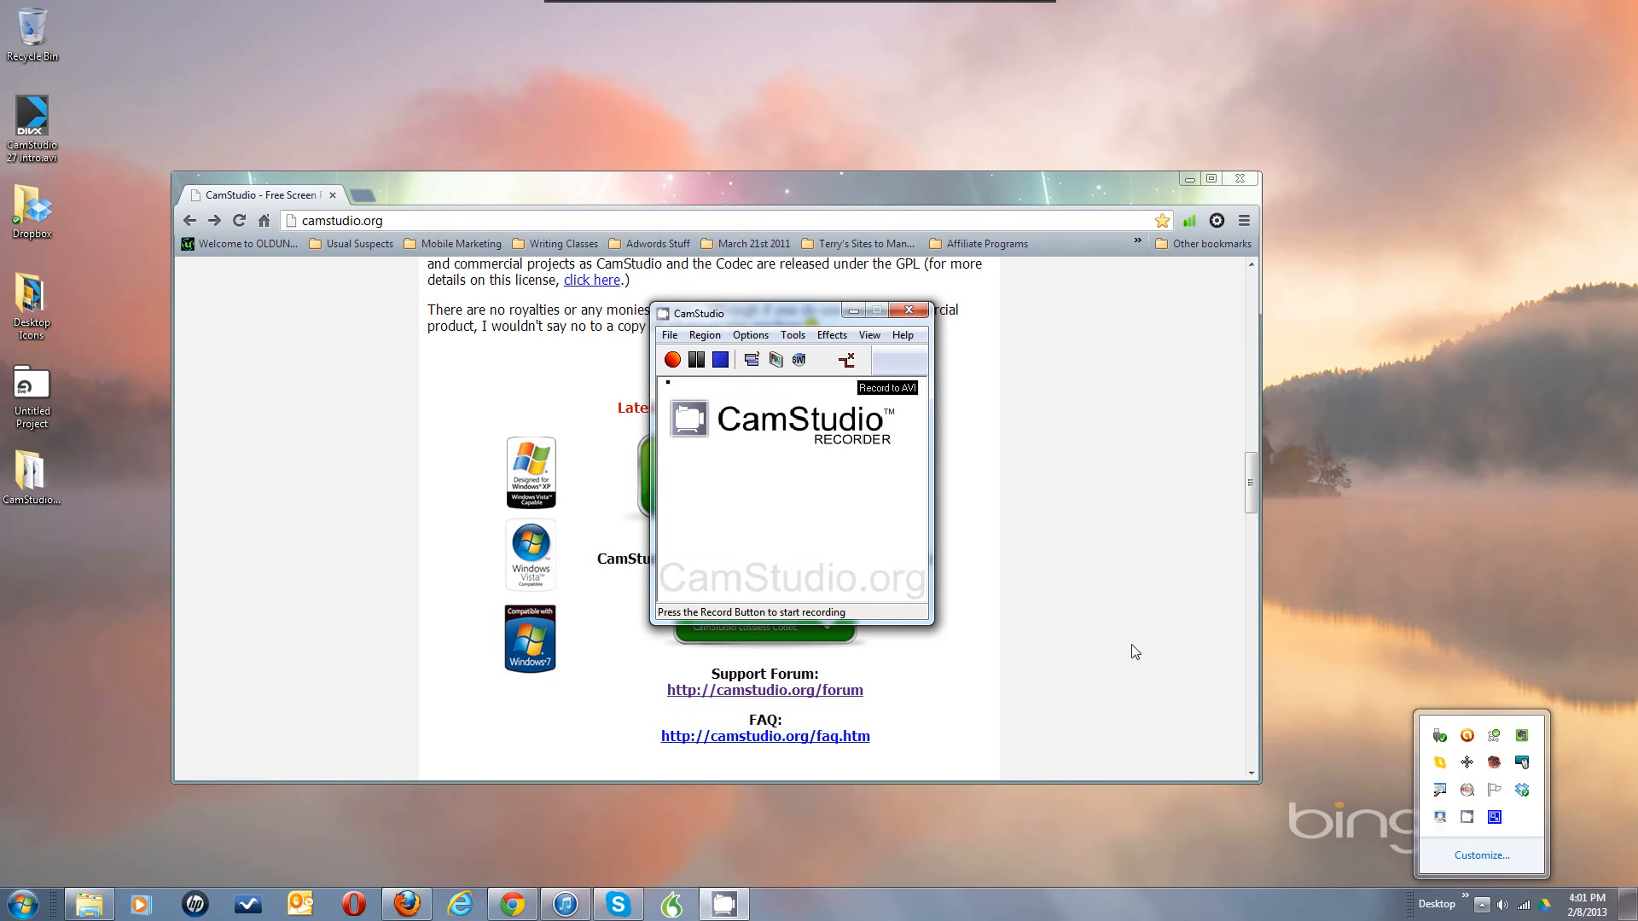
pyautogui.rightClick(1467, 816)
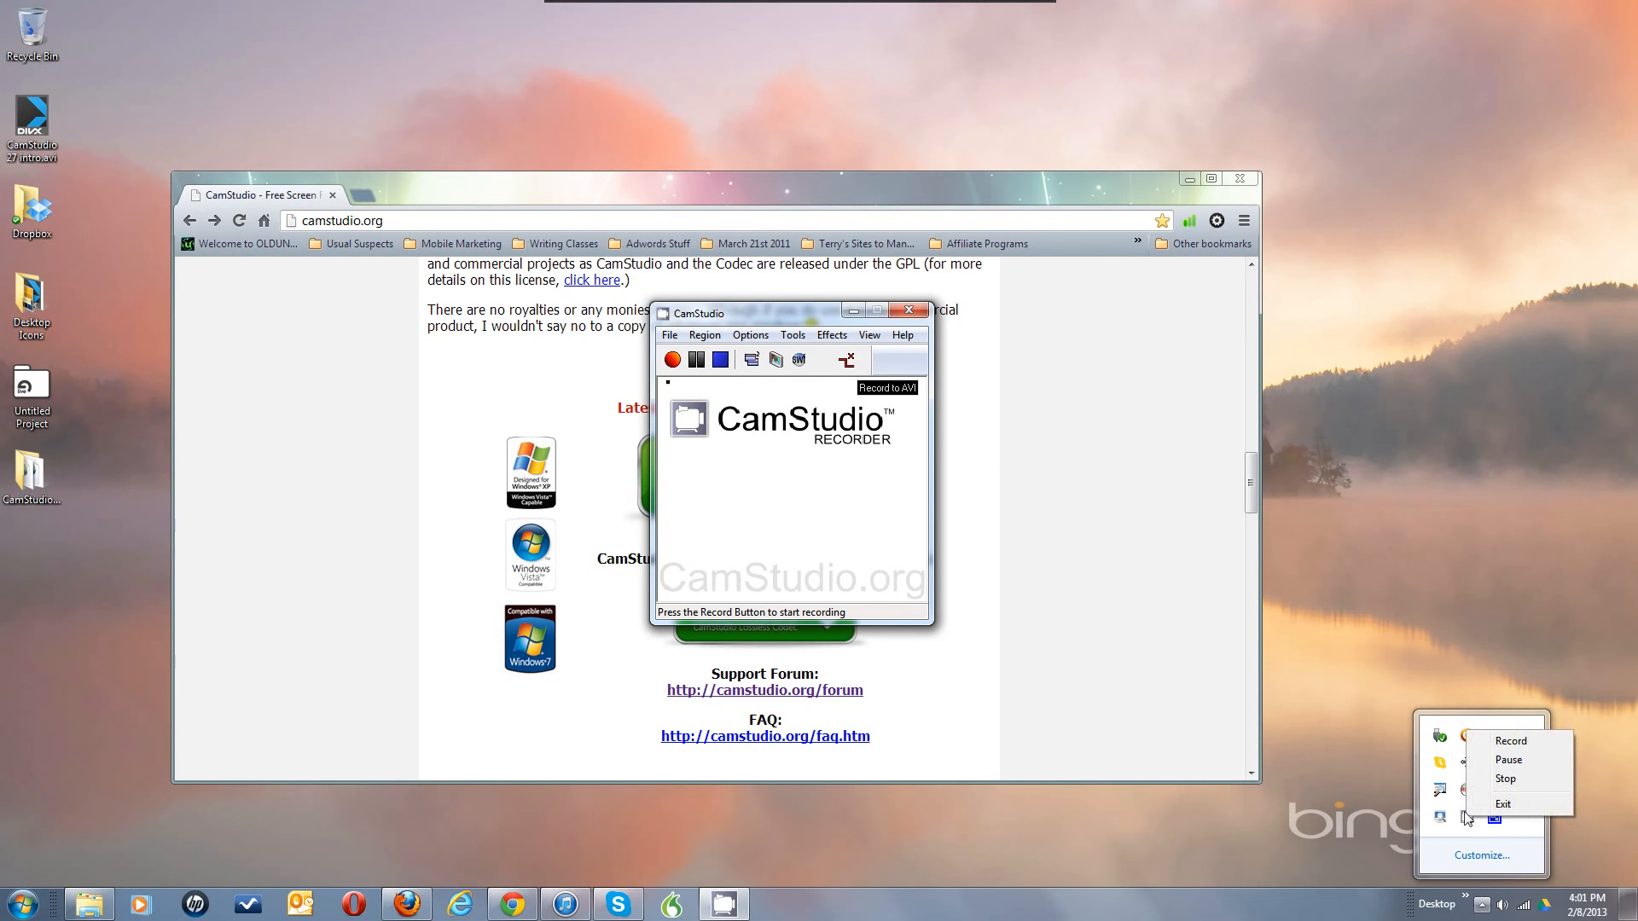
pyautogui.click(1339, 821)
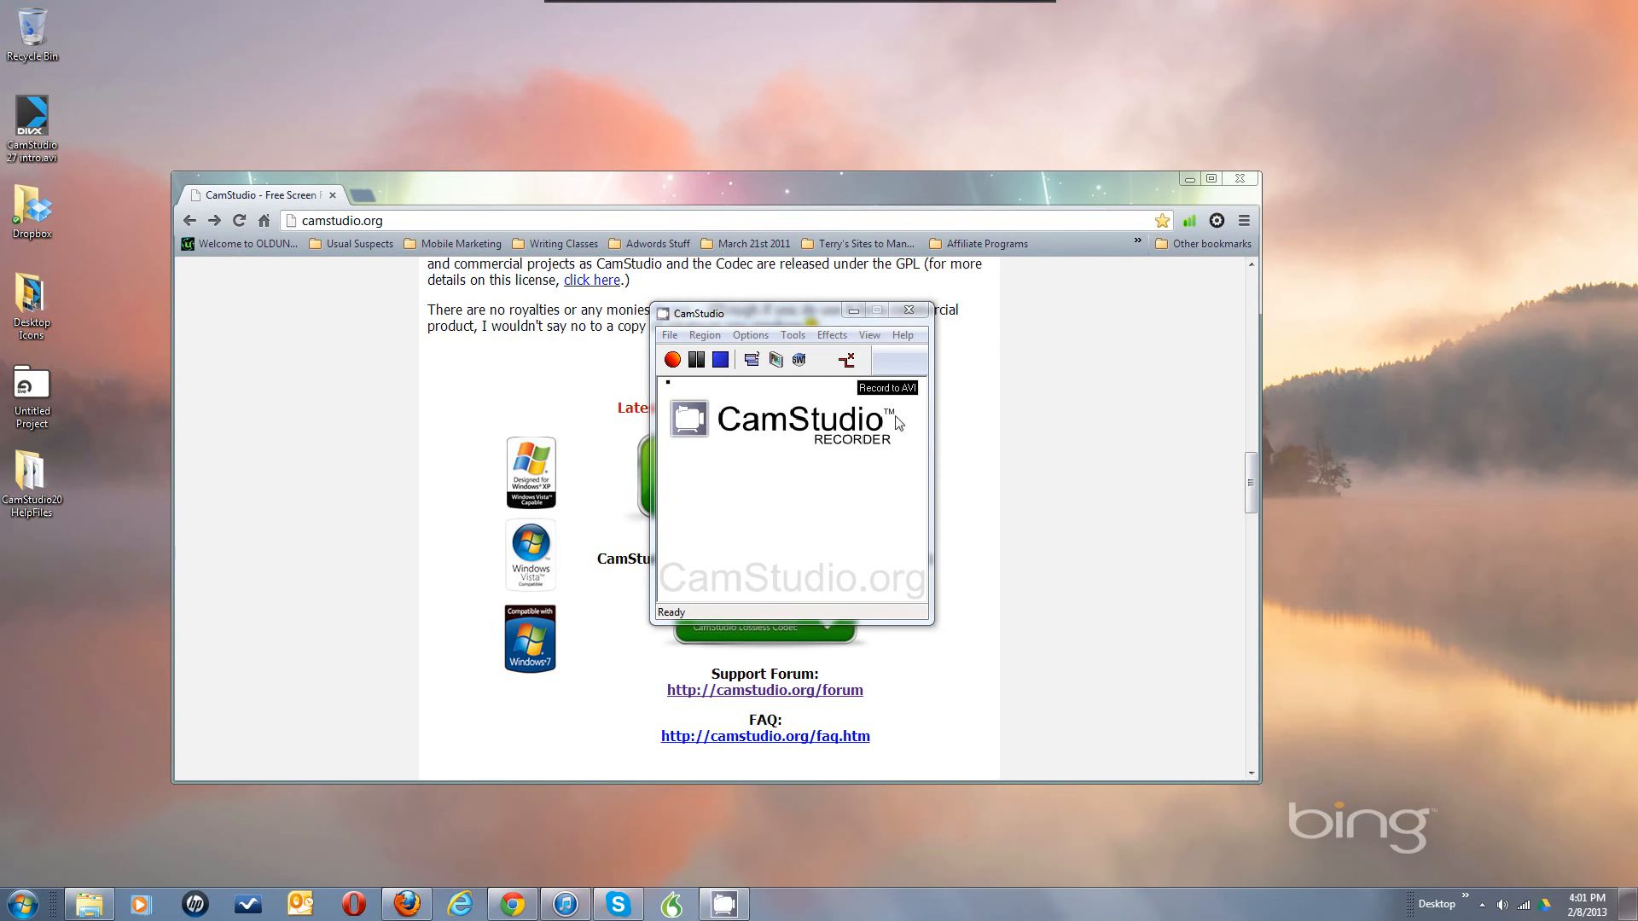
pyautogui.click(816, 492)
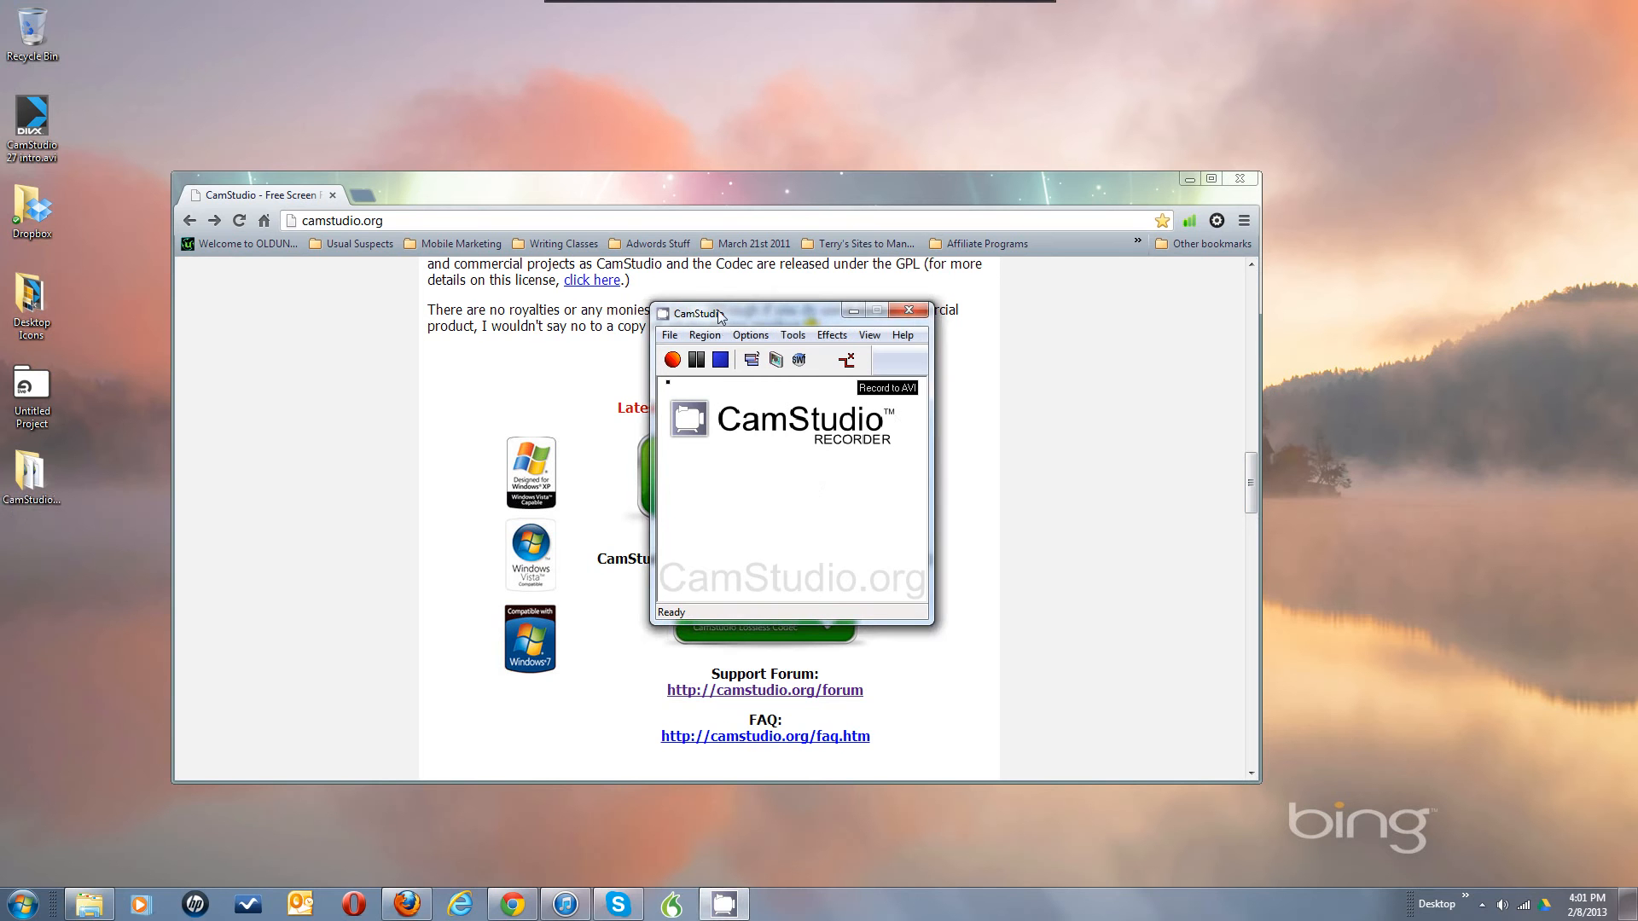
# Switch the capture mode to a fixed region 1280 wide and 720 high, with its top-left corner fixed at 200, 200
pyautogui.click(705, 335)
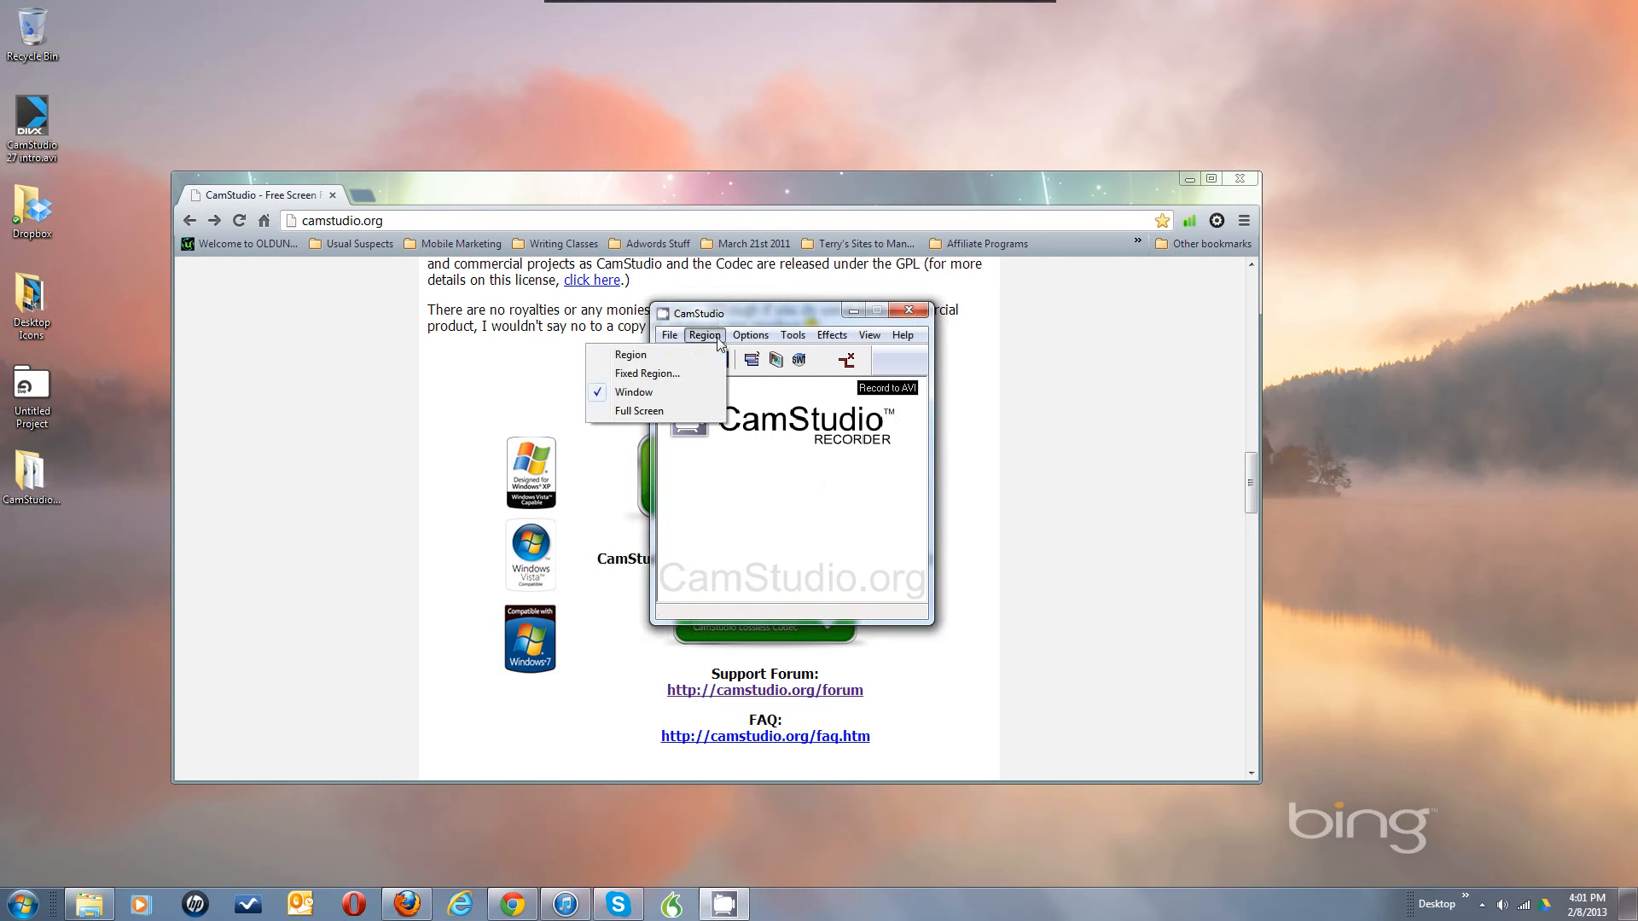
pyautogui.click(692, 372)
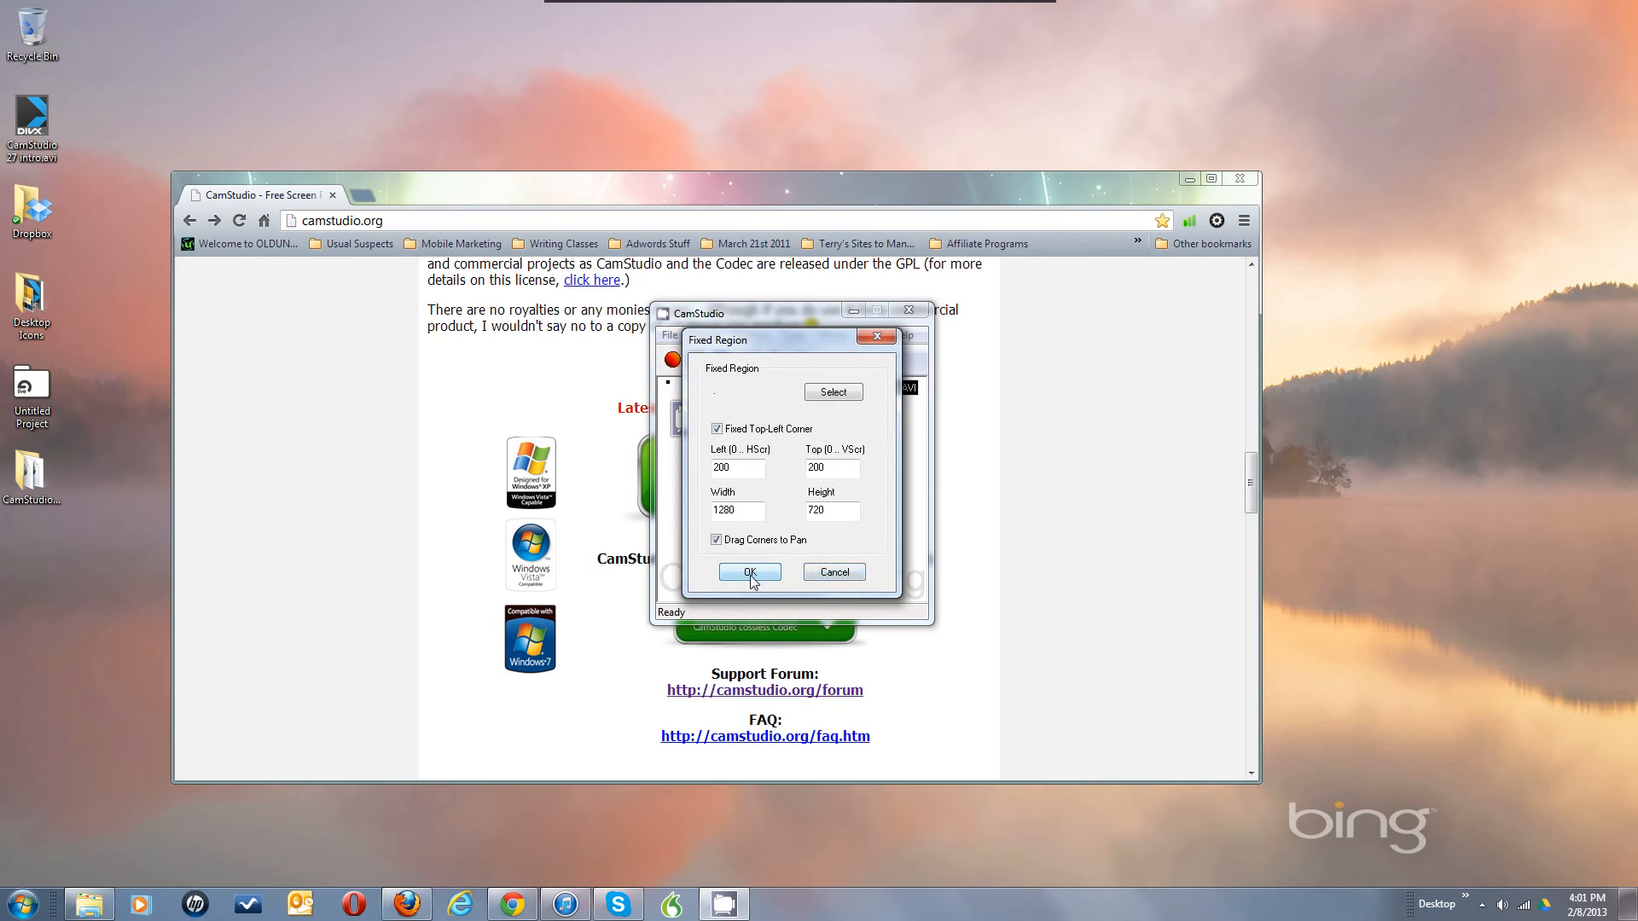
pyautogui.click(750, 575)
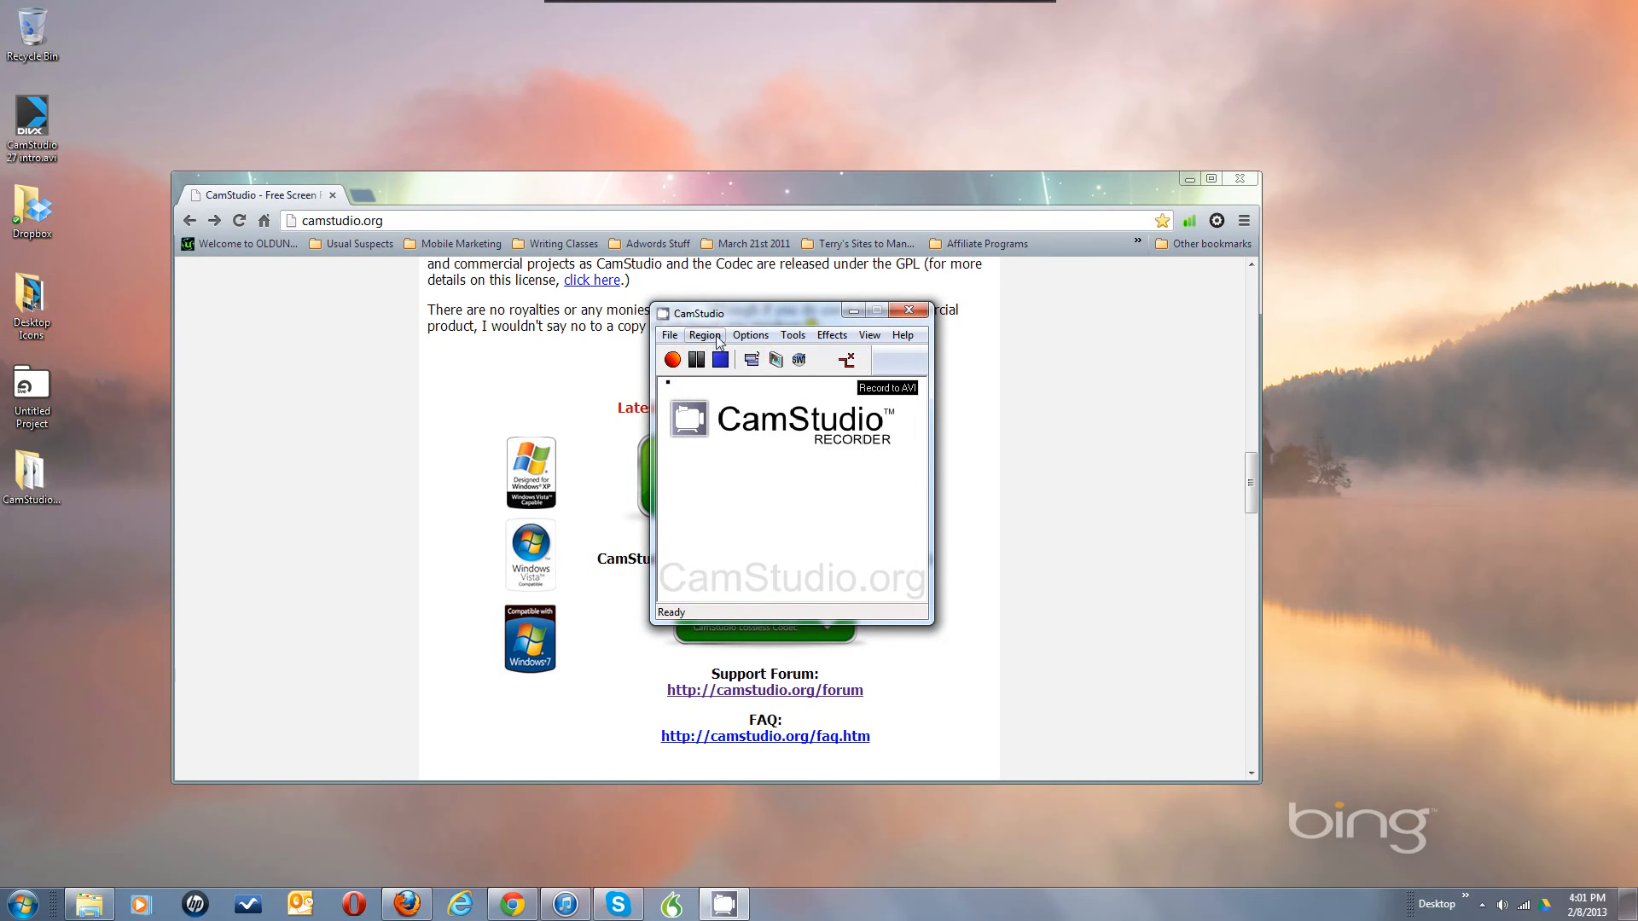
# Open the recorder's video options and look through the available compressors
pyautogui.click(751, 335)
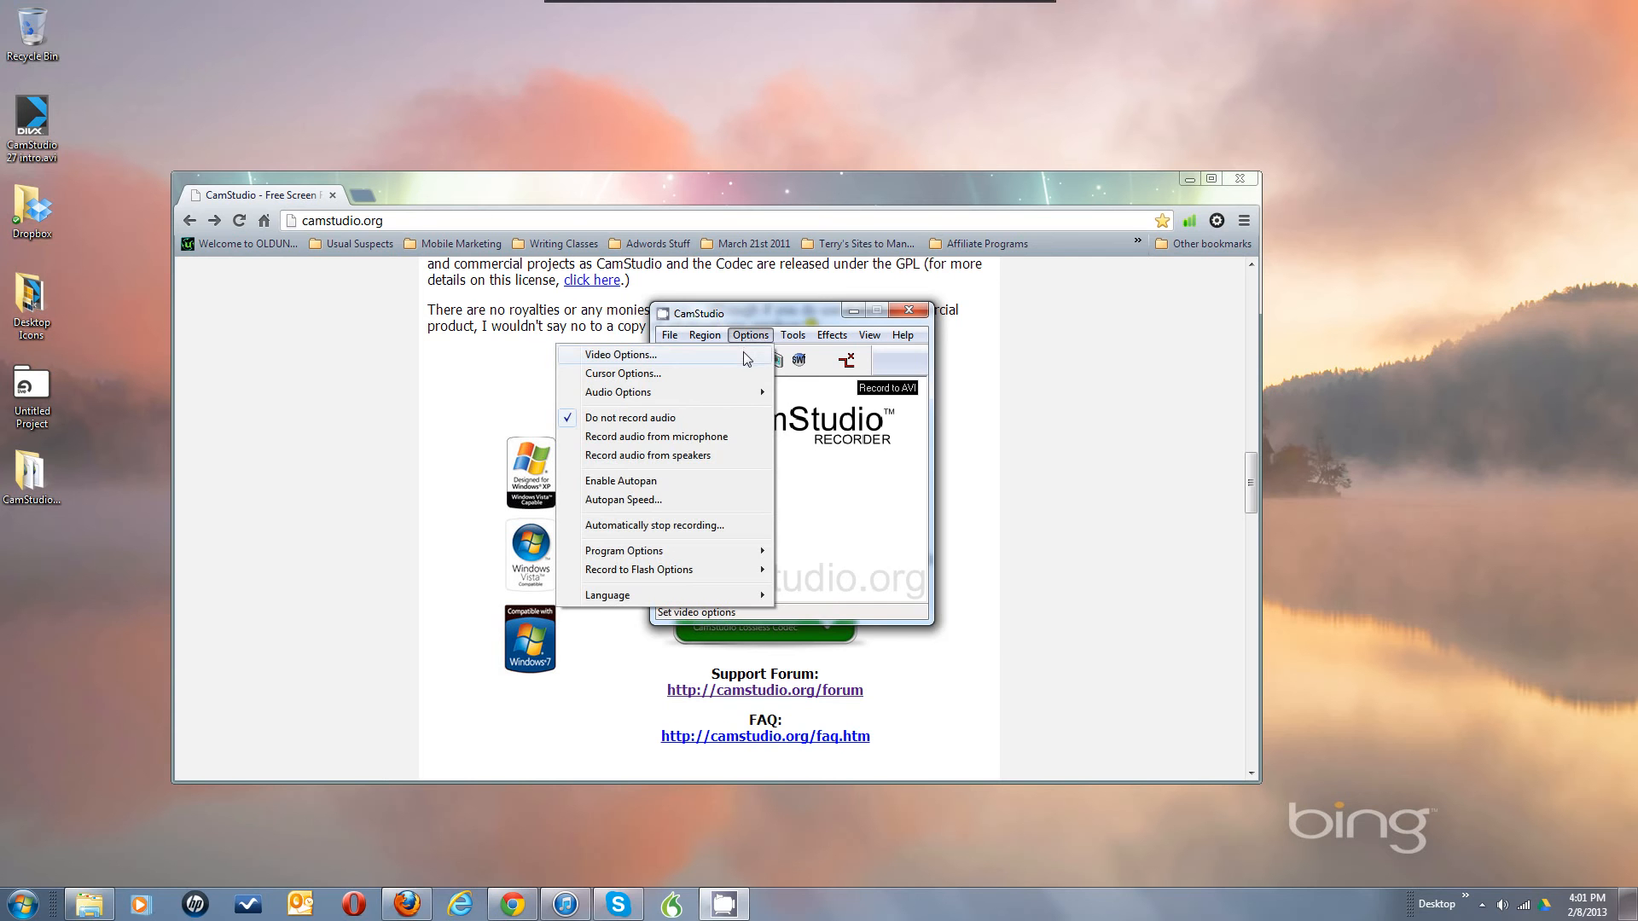
pyautogui.click(743, 354)
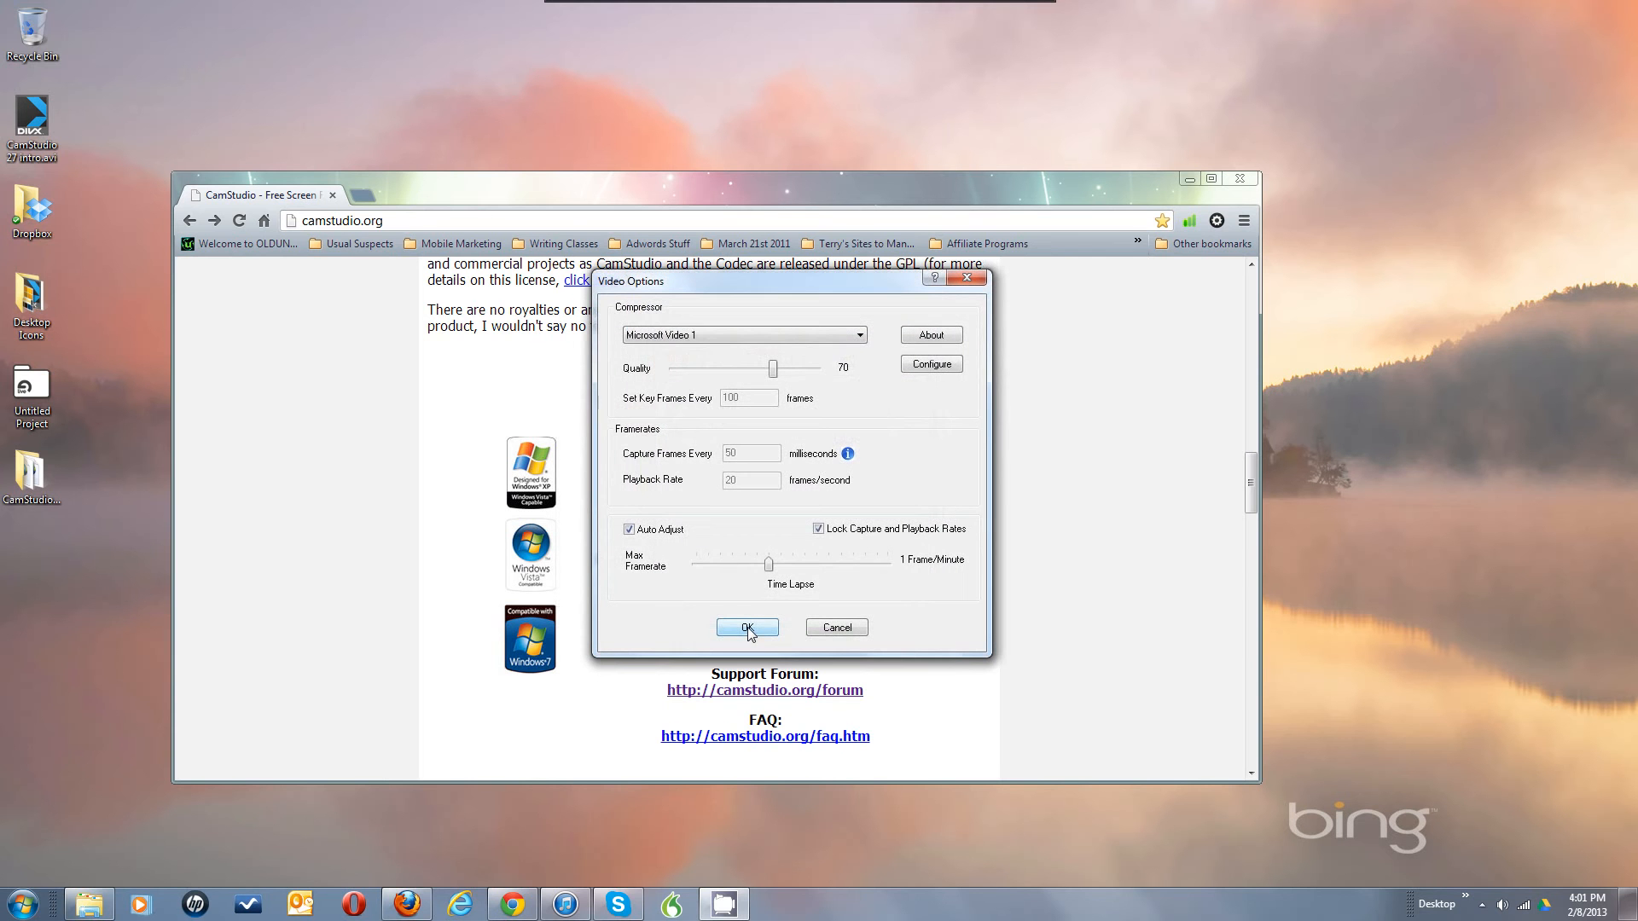
pyautogui.click(858, 336)
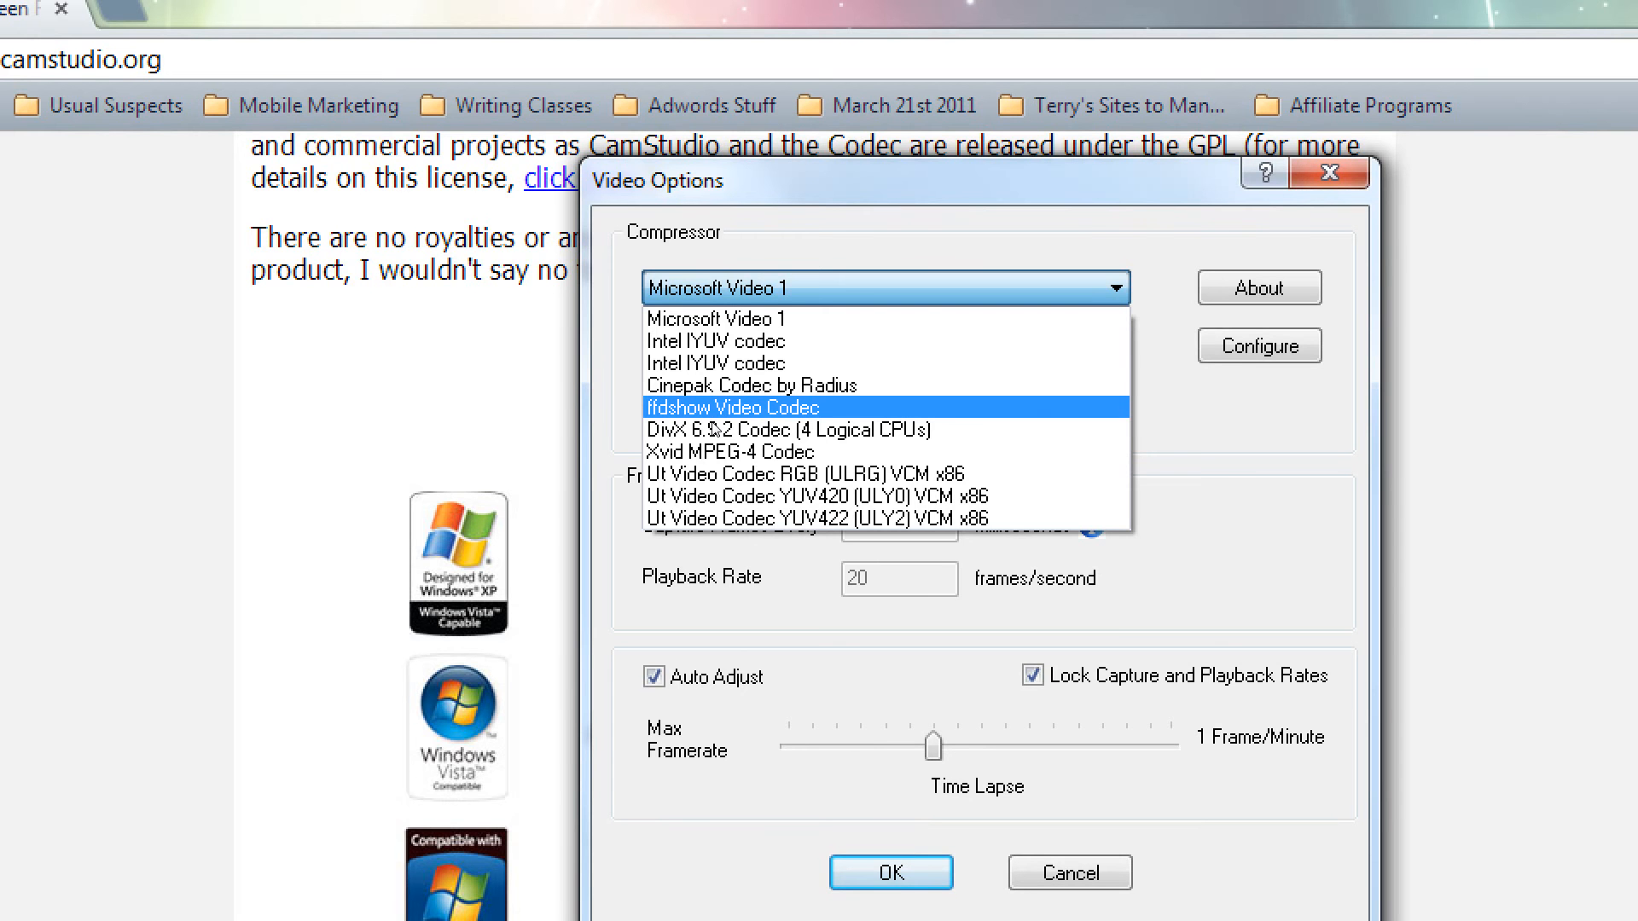
pyautogui.press('Escape')
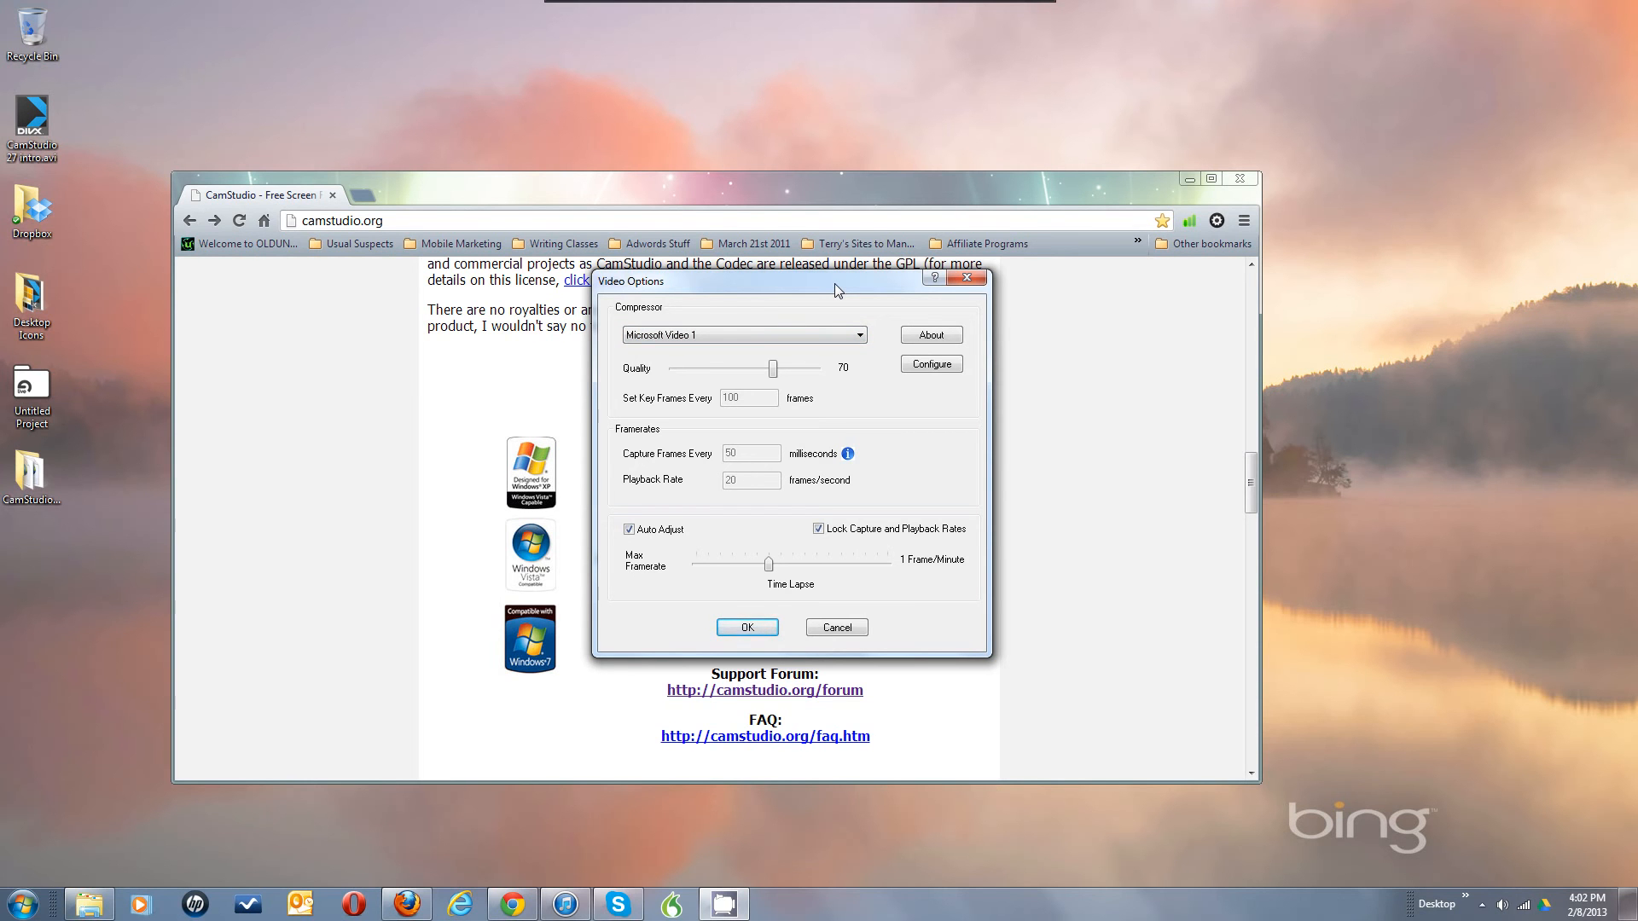
# Try the Xvid MPEG-4 Codec as the compressor, then return to Microsoft Video 1
pyautogui.click(853, 337)
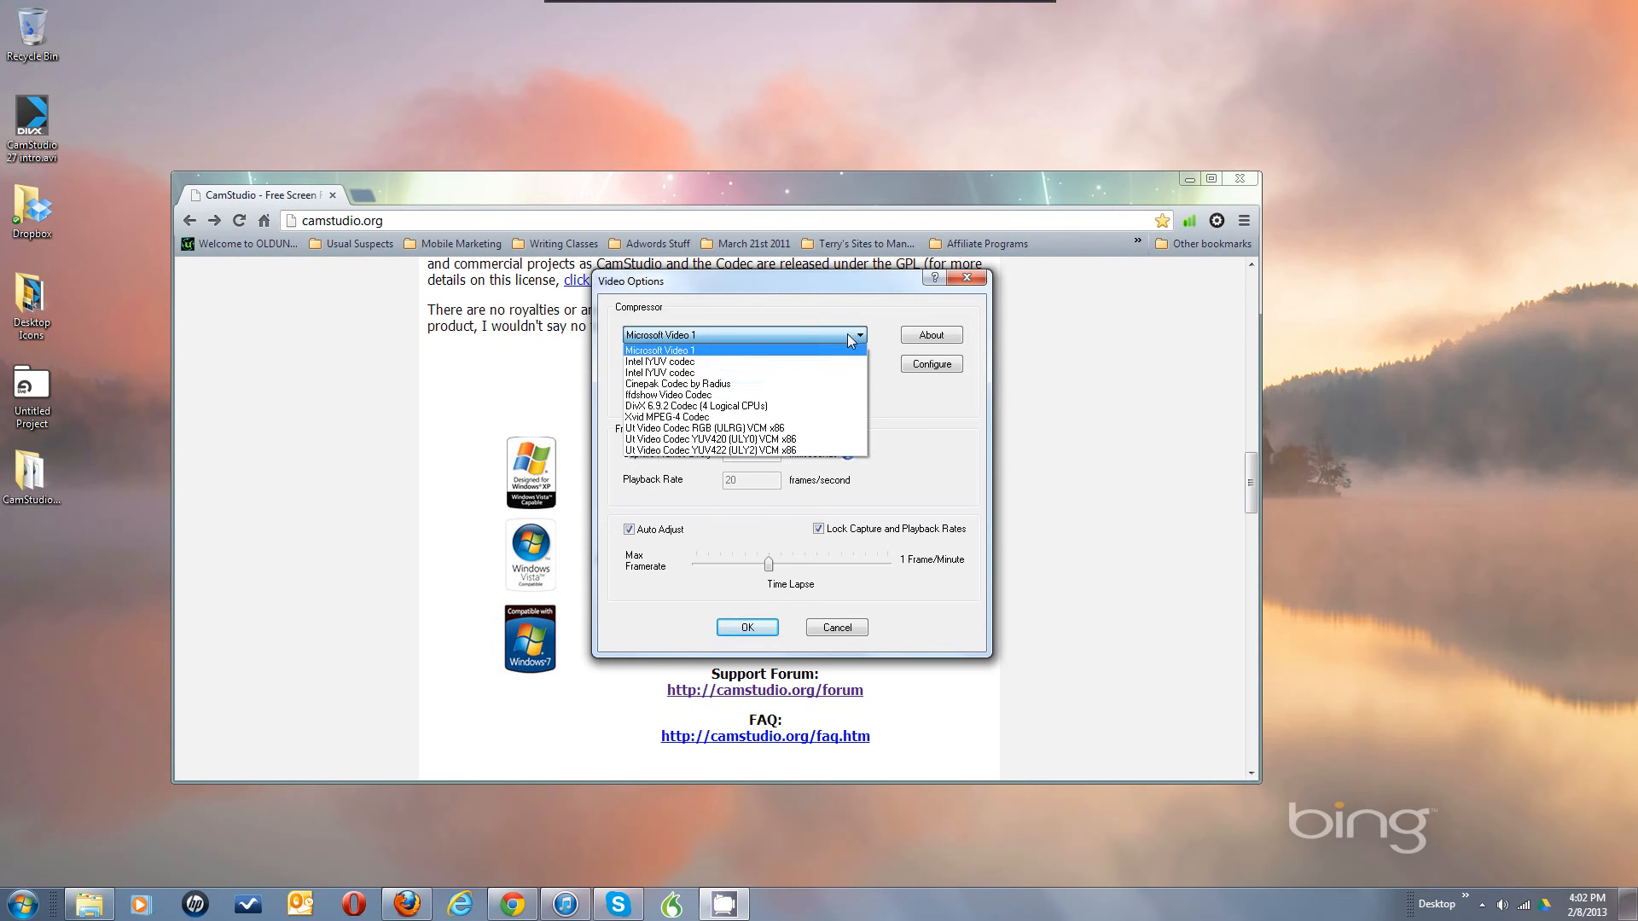
pyautogui.click(727, 417)
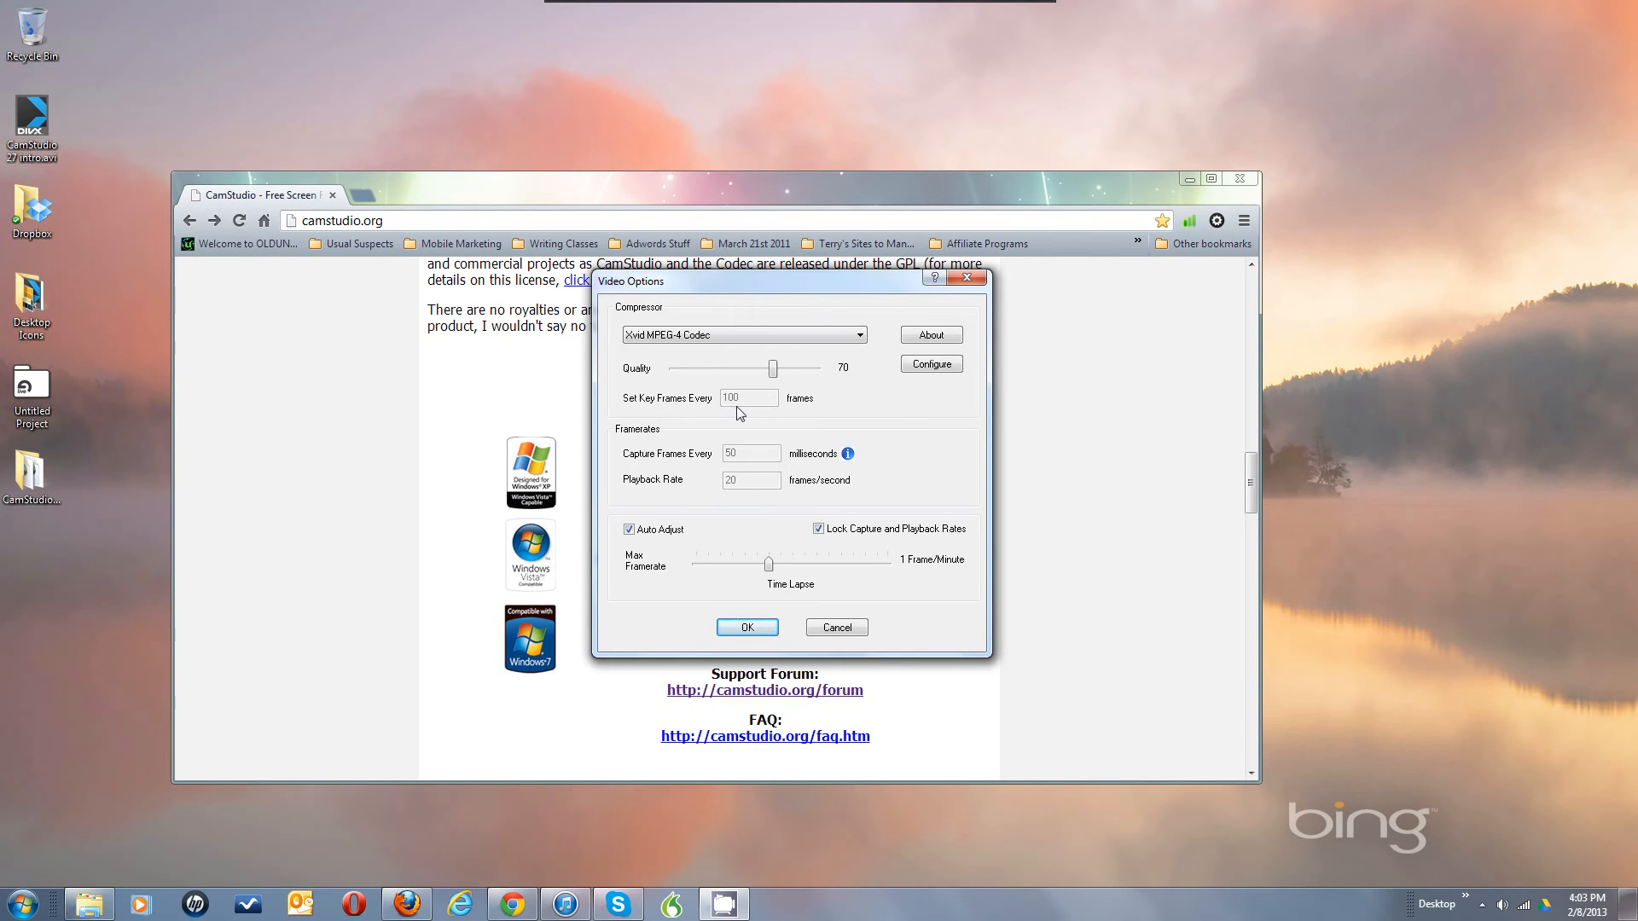
pyautogui.click(859, 338)
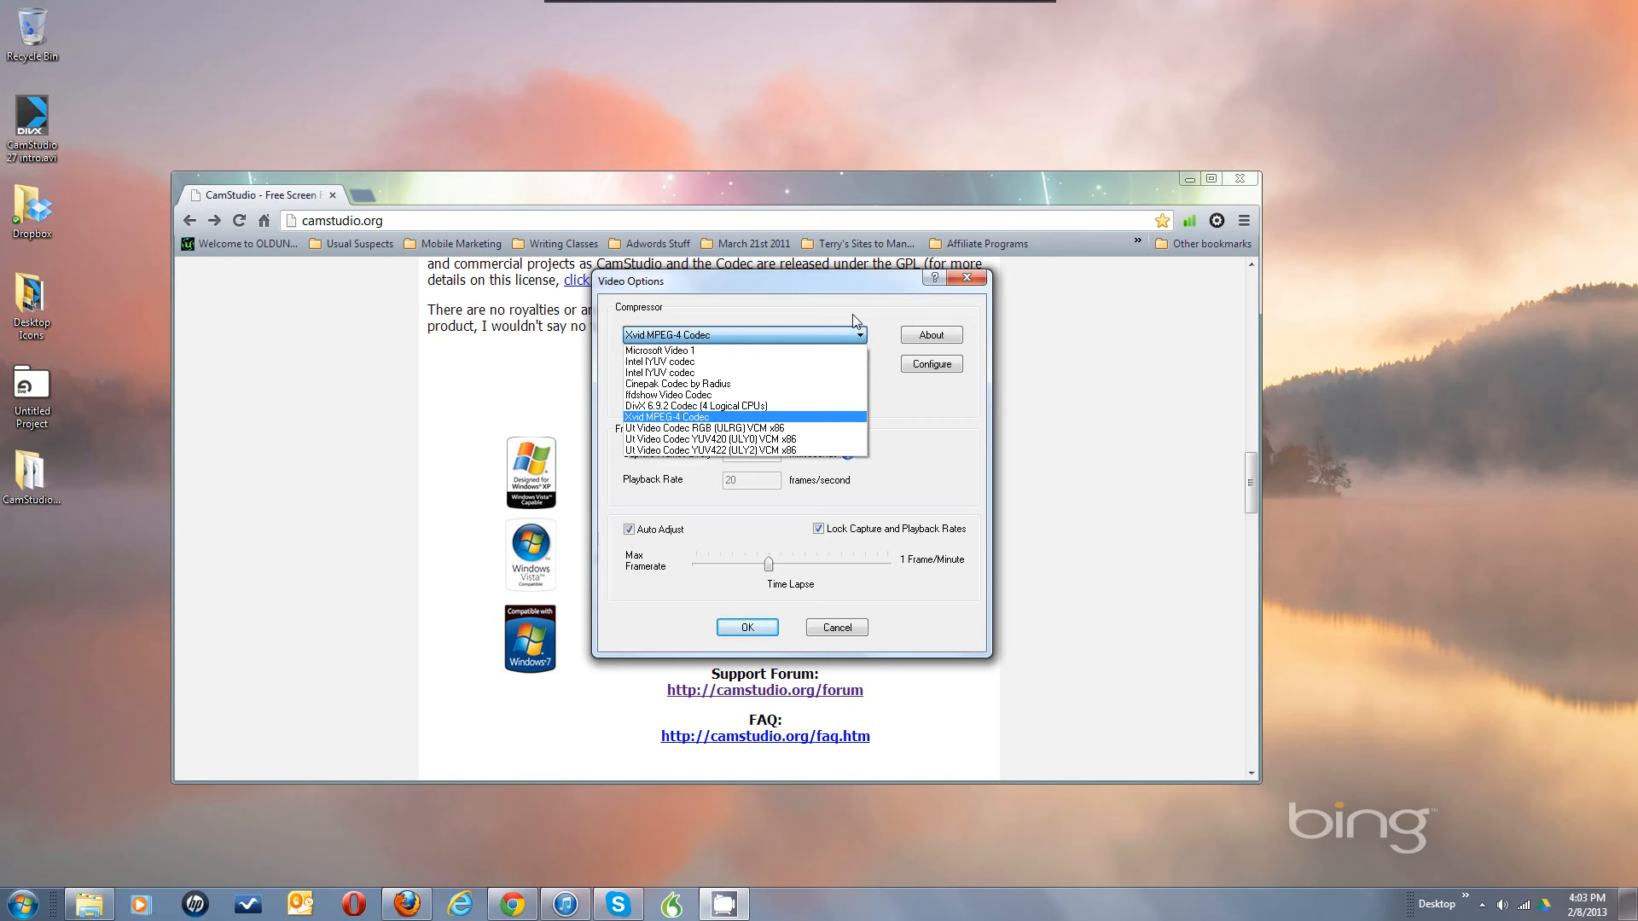
pyautogui.click(844, 351)
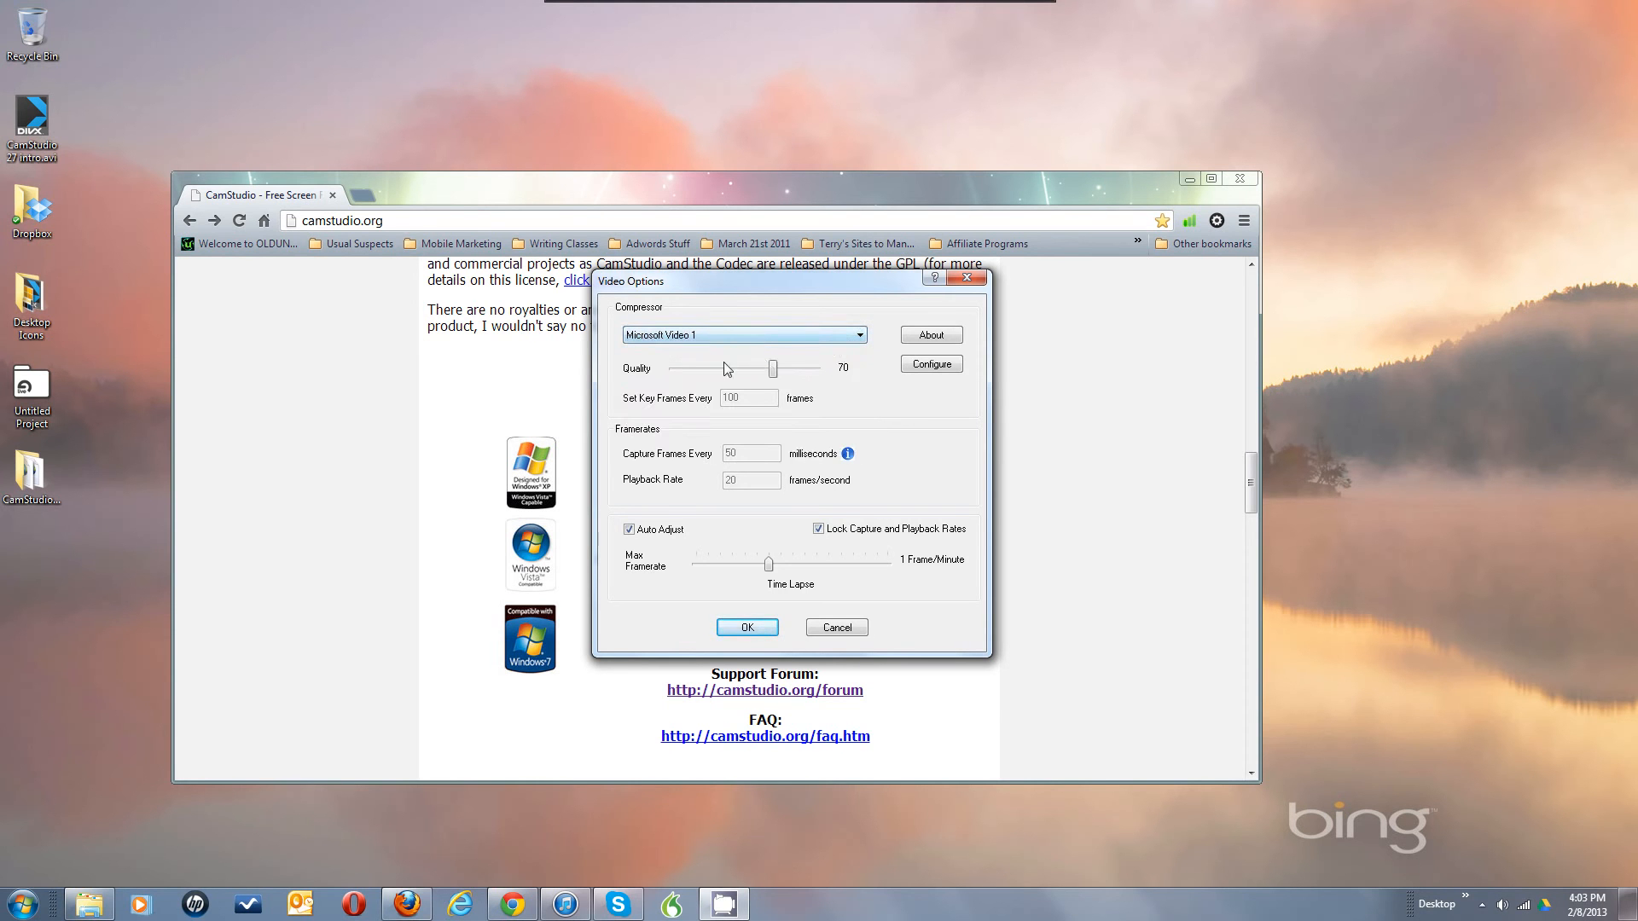
# Raise the compression quality to 100 and adjust the Microsoft Video 1 compressor's temporal quality ratio
pyautogui.click(775, 368)
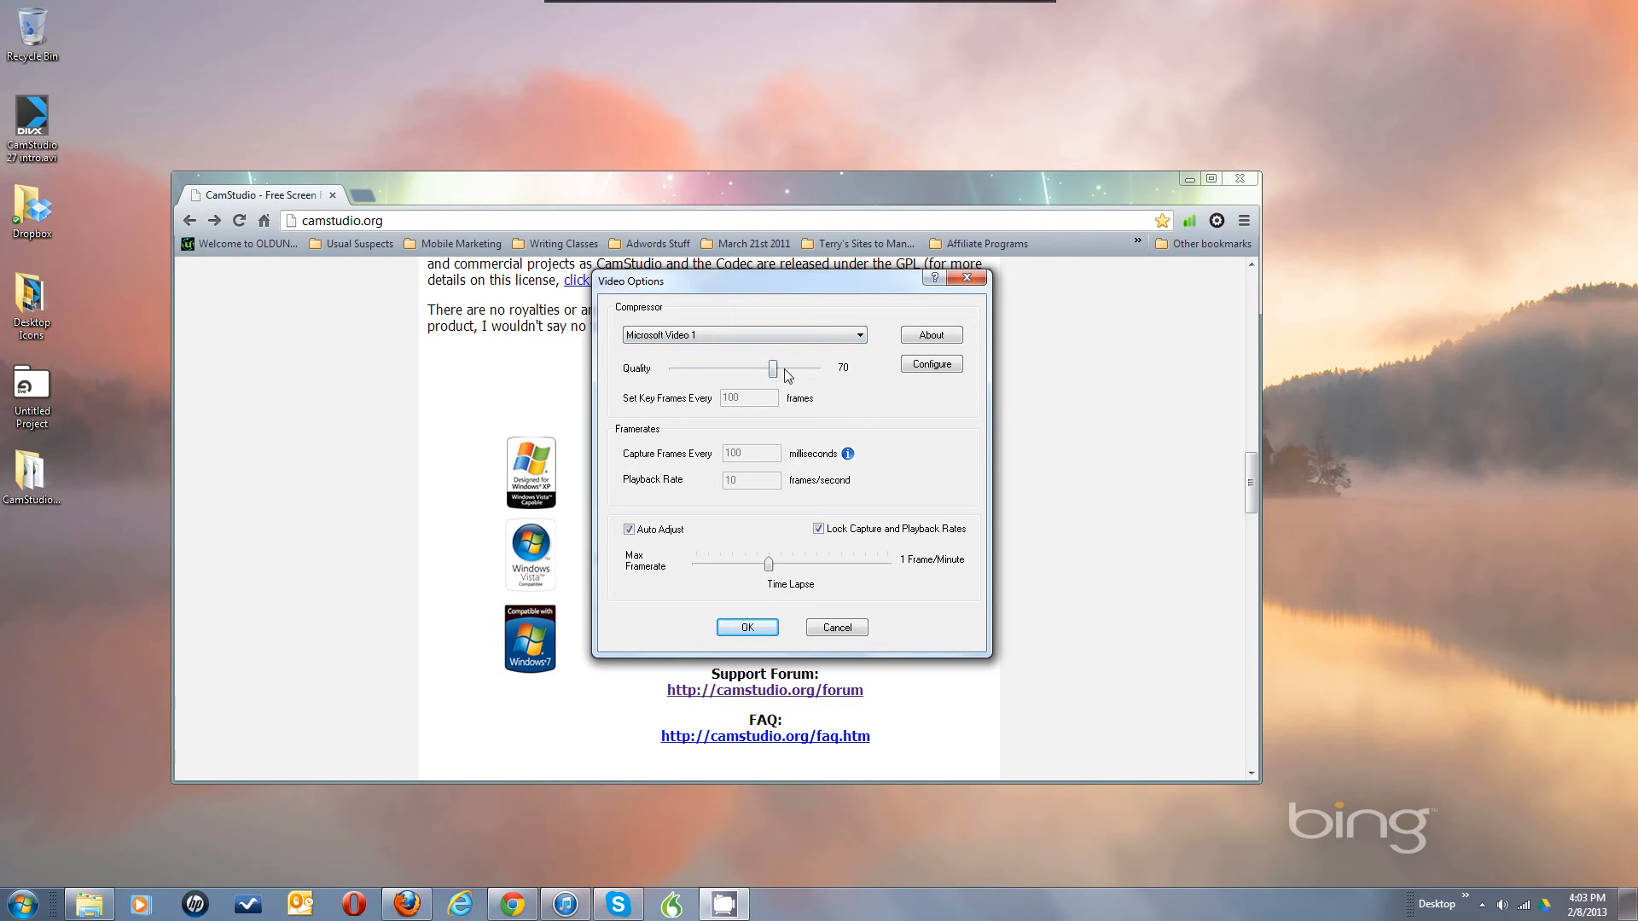
pyautogui.moveTo(773, 369); pyautogui.dragTo(819, 369)
pyautogui.click(931, 367)
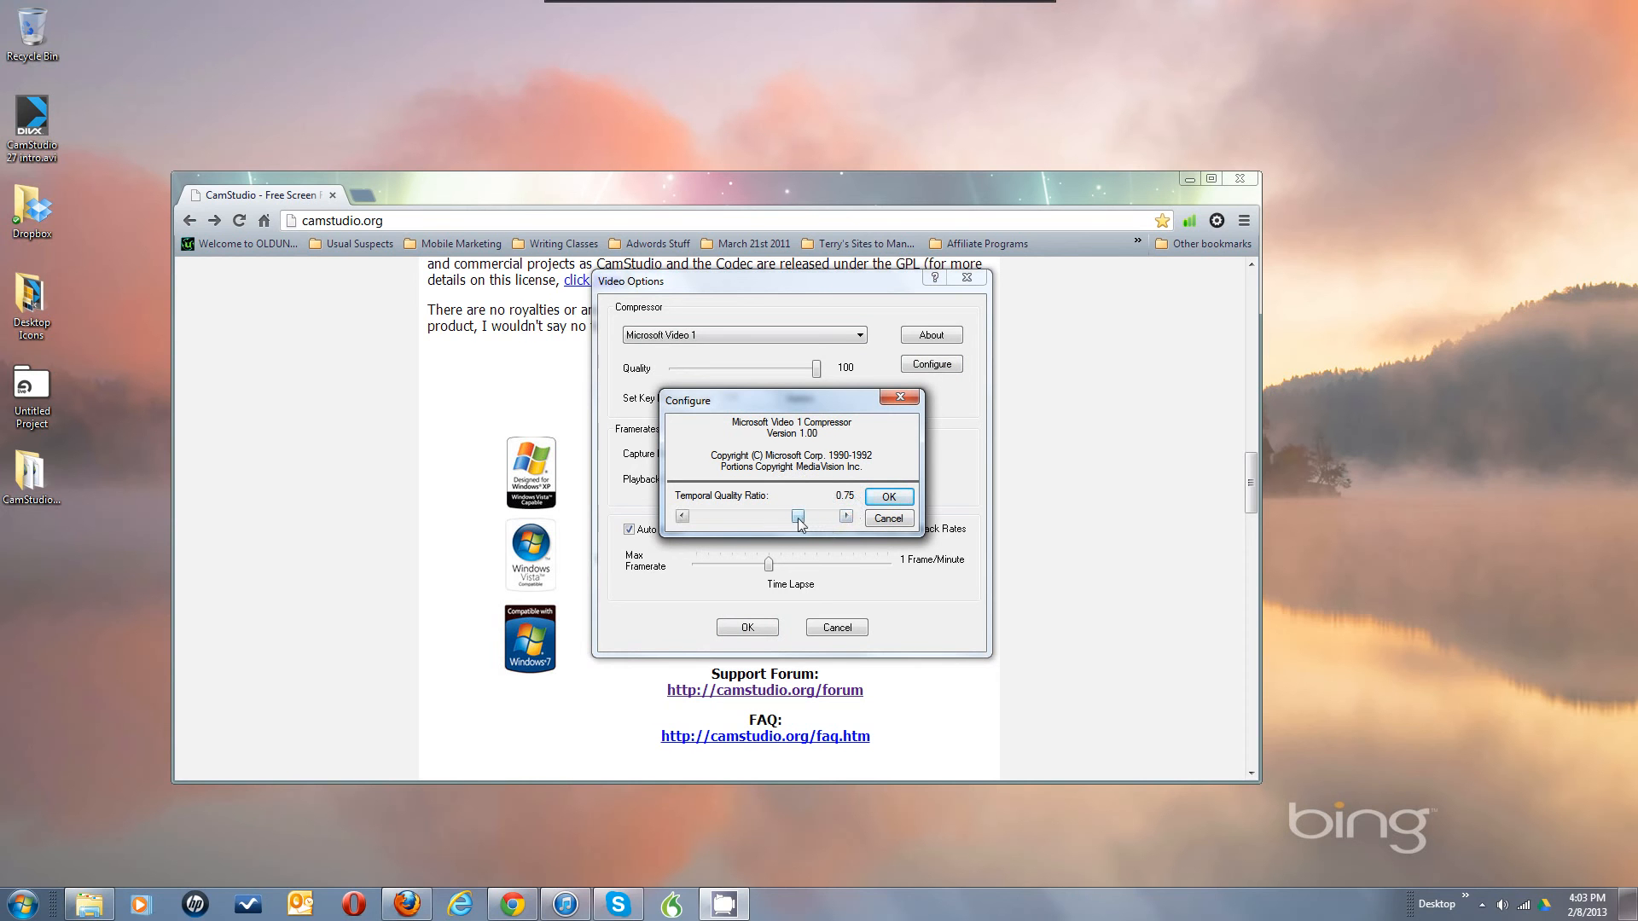
pyautogui.moveTo(799, 519); pyautogui.dragTo(820, 521)
pyautogui.click(887, 498)
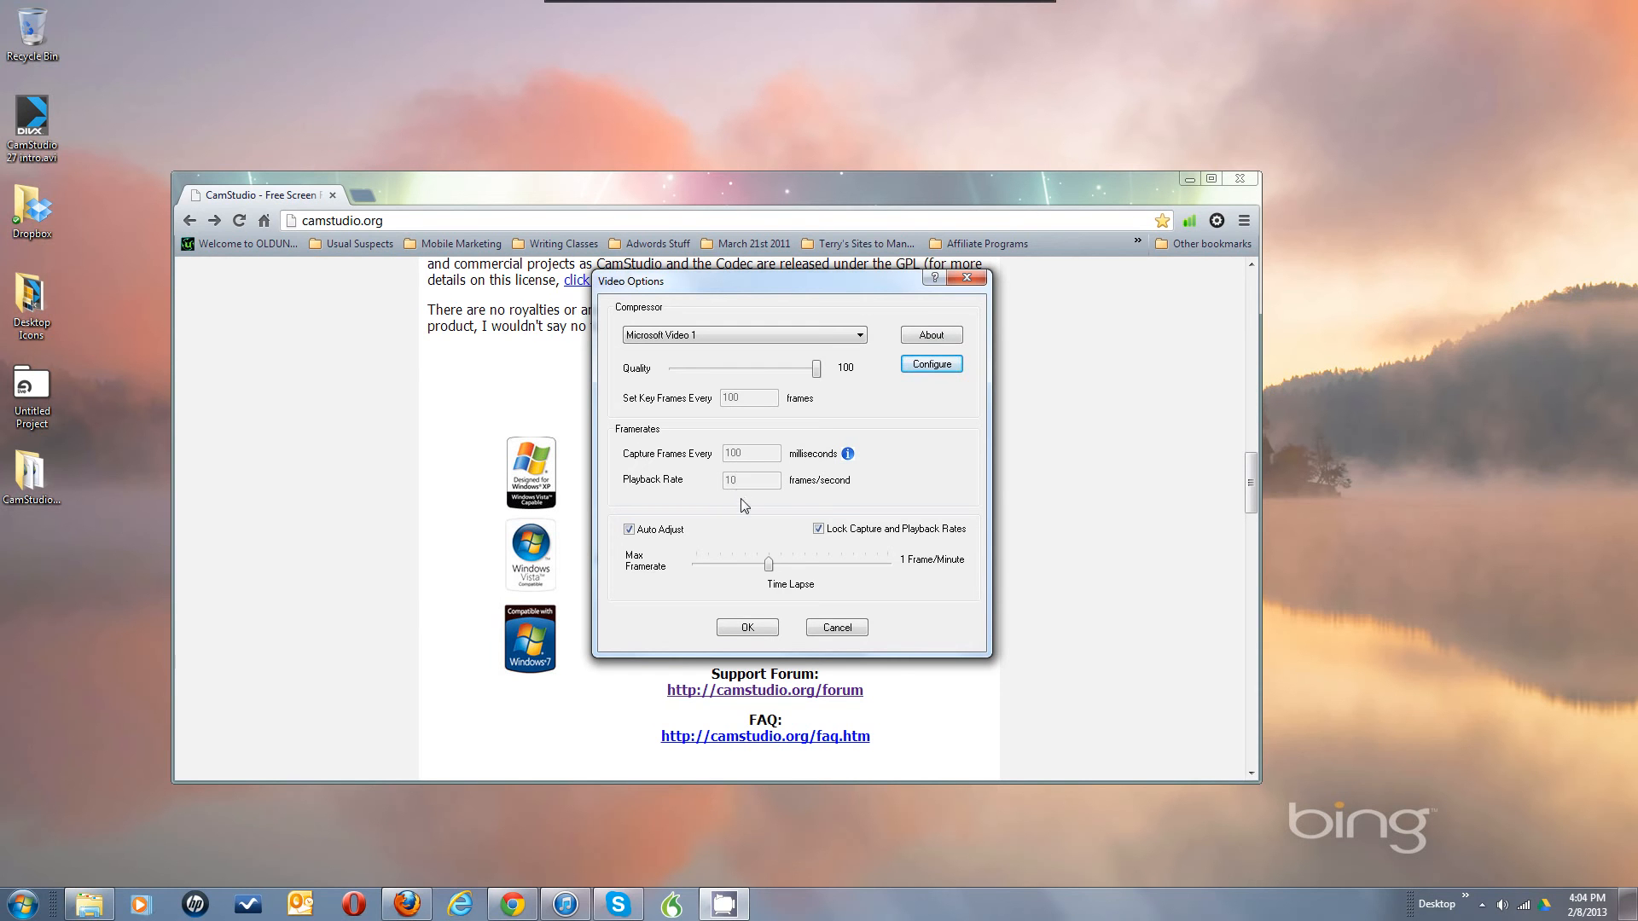
# Try switching Auto Adjust off and on, and try different maximum framerates for the recording
pyautogui.click(630, 530)
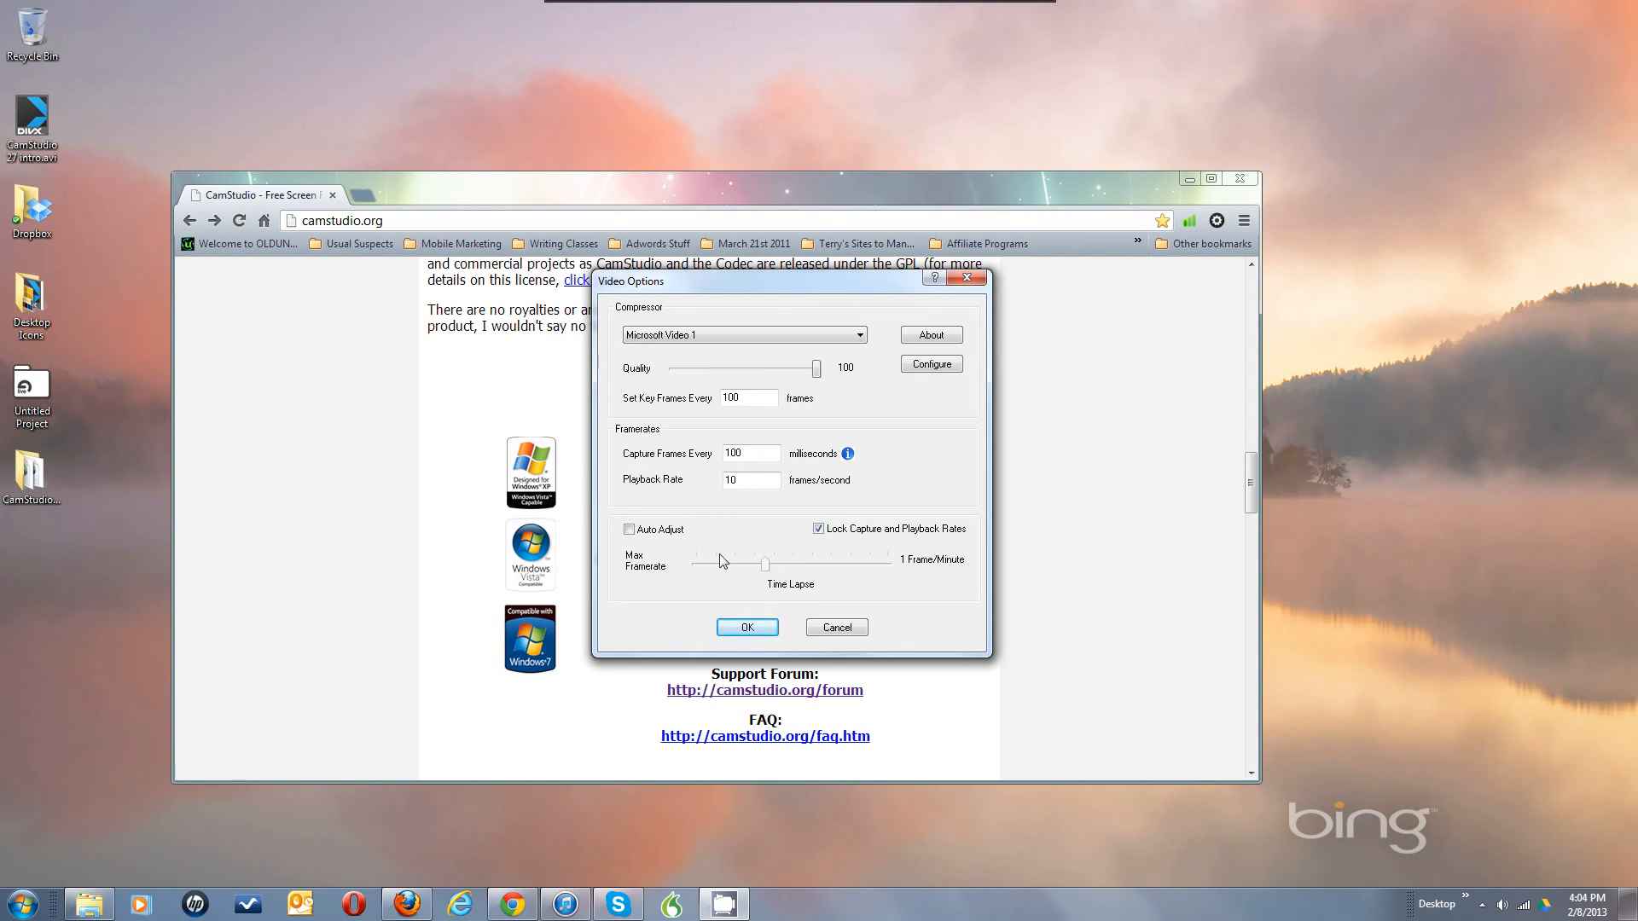
pyautogui.click(629, 529)
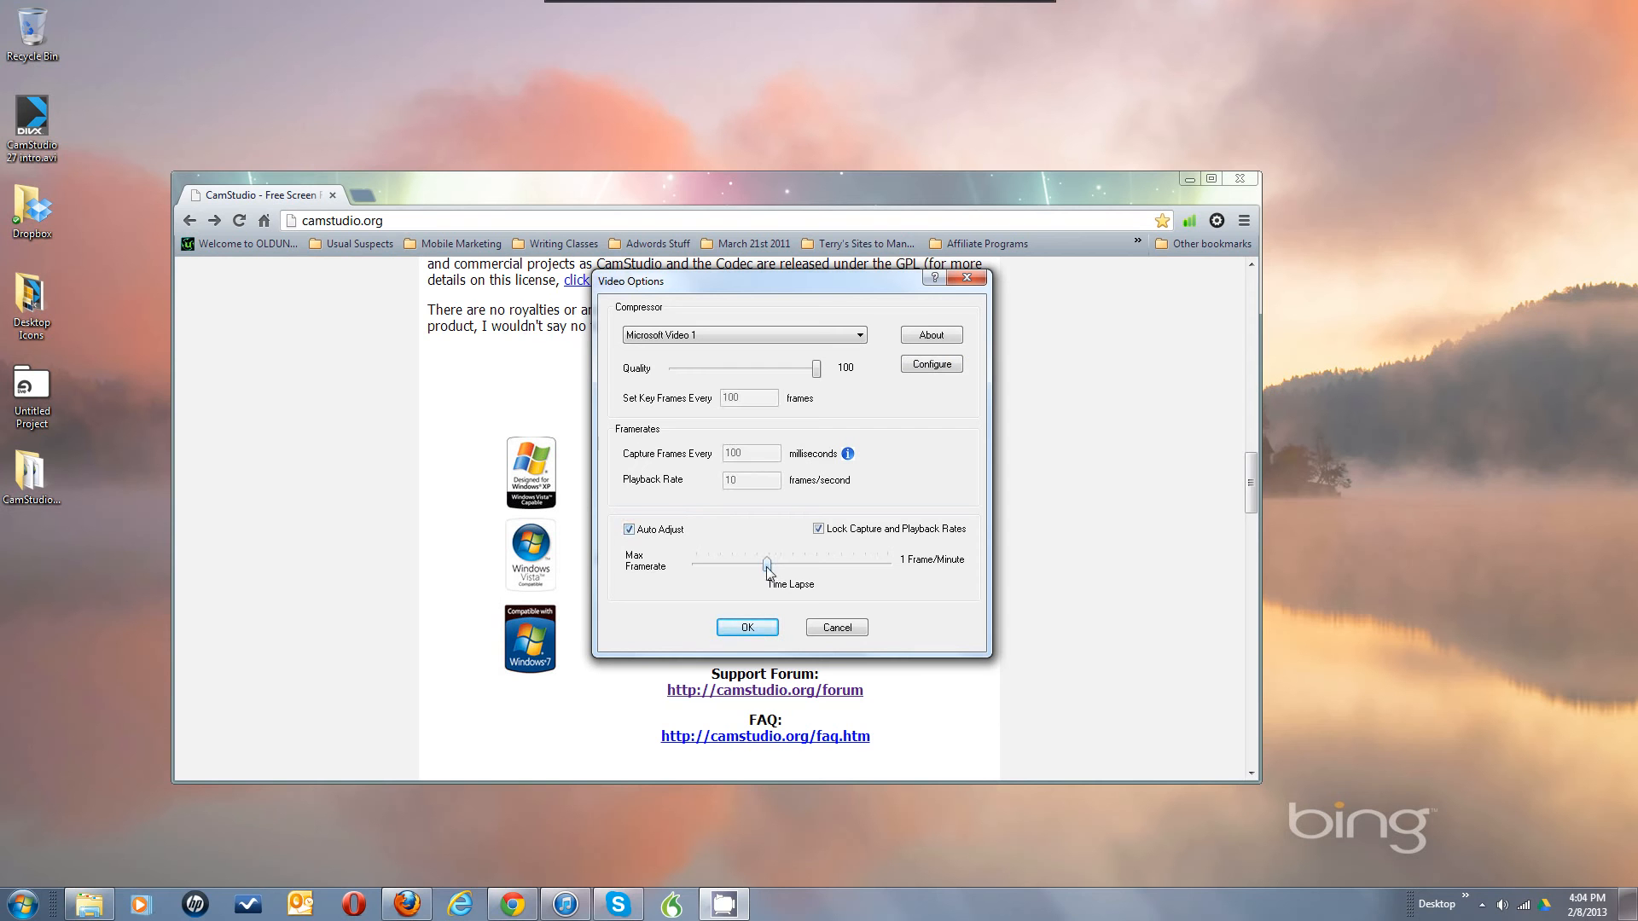
pyautogui.moveTo(767, 568); pyautogui.dragTo(776, 572)
pyautogui.moveTo(776, 569)
pyautogui.mouseDown()
pyautogui.moveTo(793, 571)
pyautogui.moveTo(779, 571)
pyautogui.mouseUp()
pyautogui.moveTo(777, 567); pyautogui.dragTo(764, 570)
# Turn off Auto Adjust and set key frames to every 200 frames
pyautogui.click(629, 530)
pyautogui.click(728, 398)
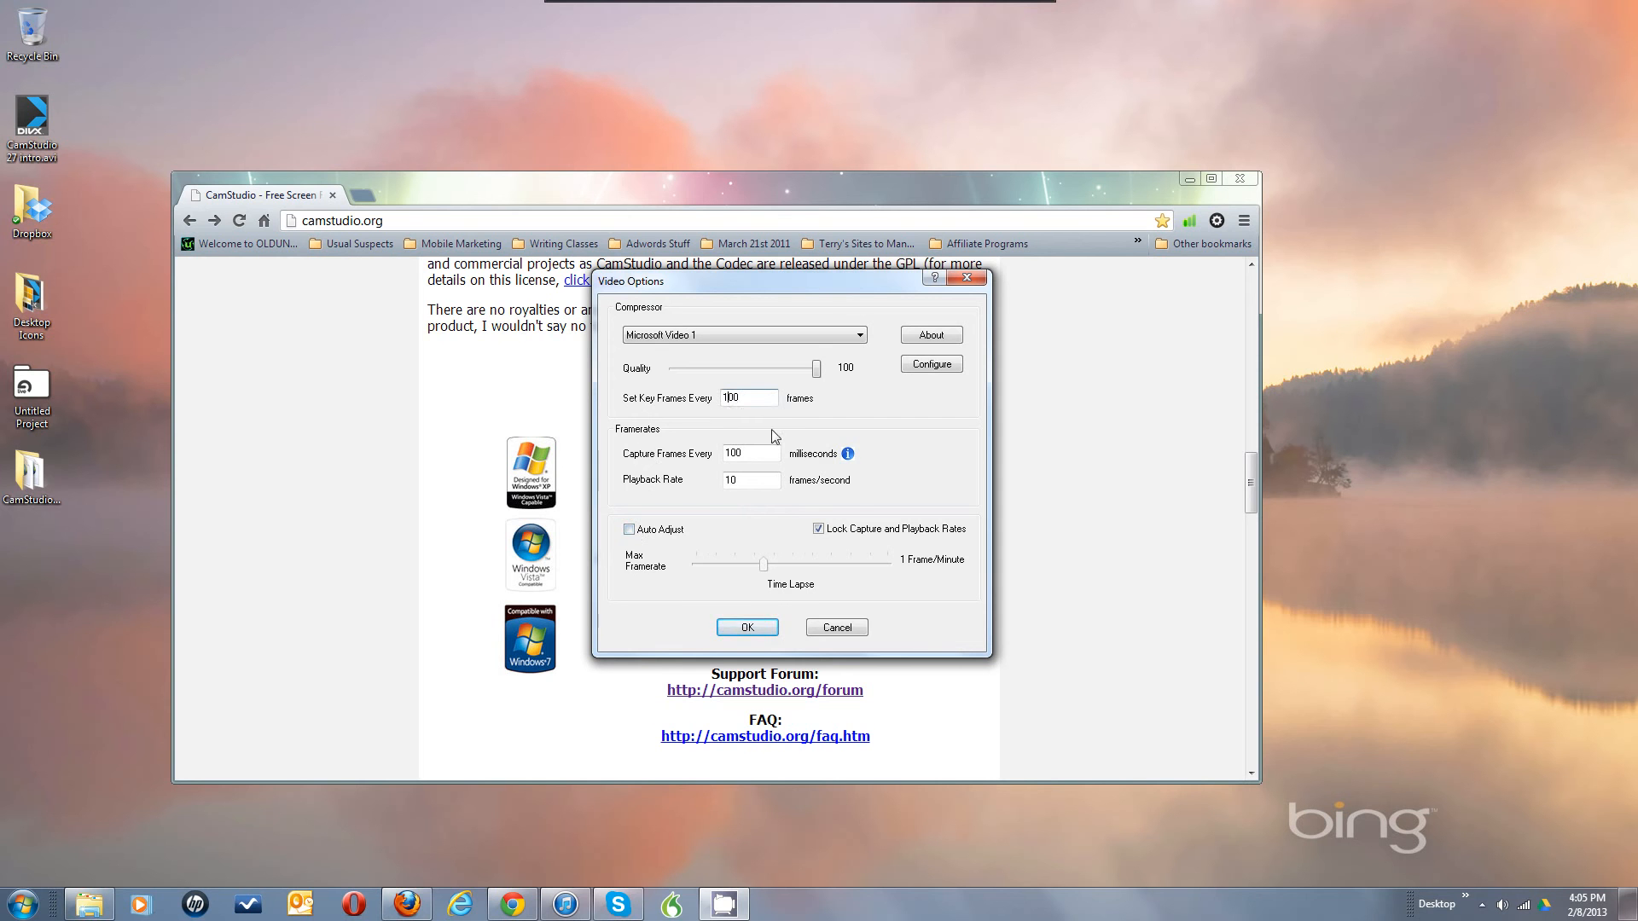
pyautogui.press('BackSpace')
pyautogui.write('2')
# Choose the Xvid MPEG-4 Codec as the video compressor
pyautogui.click(862, 337)
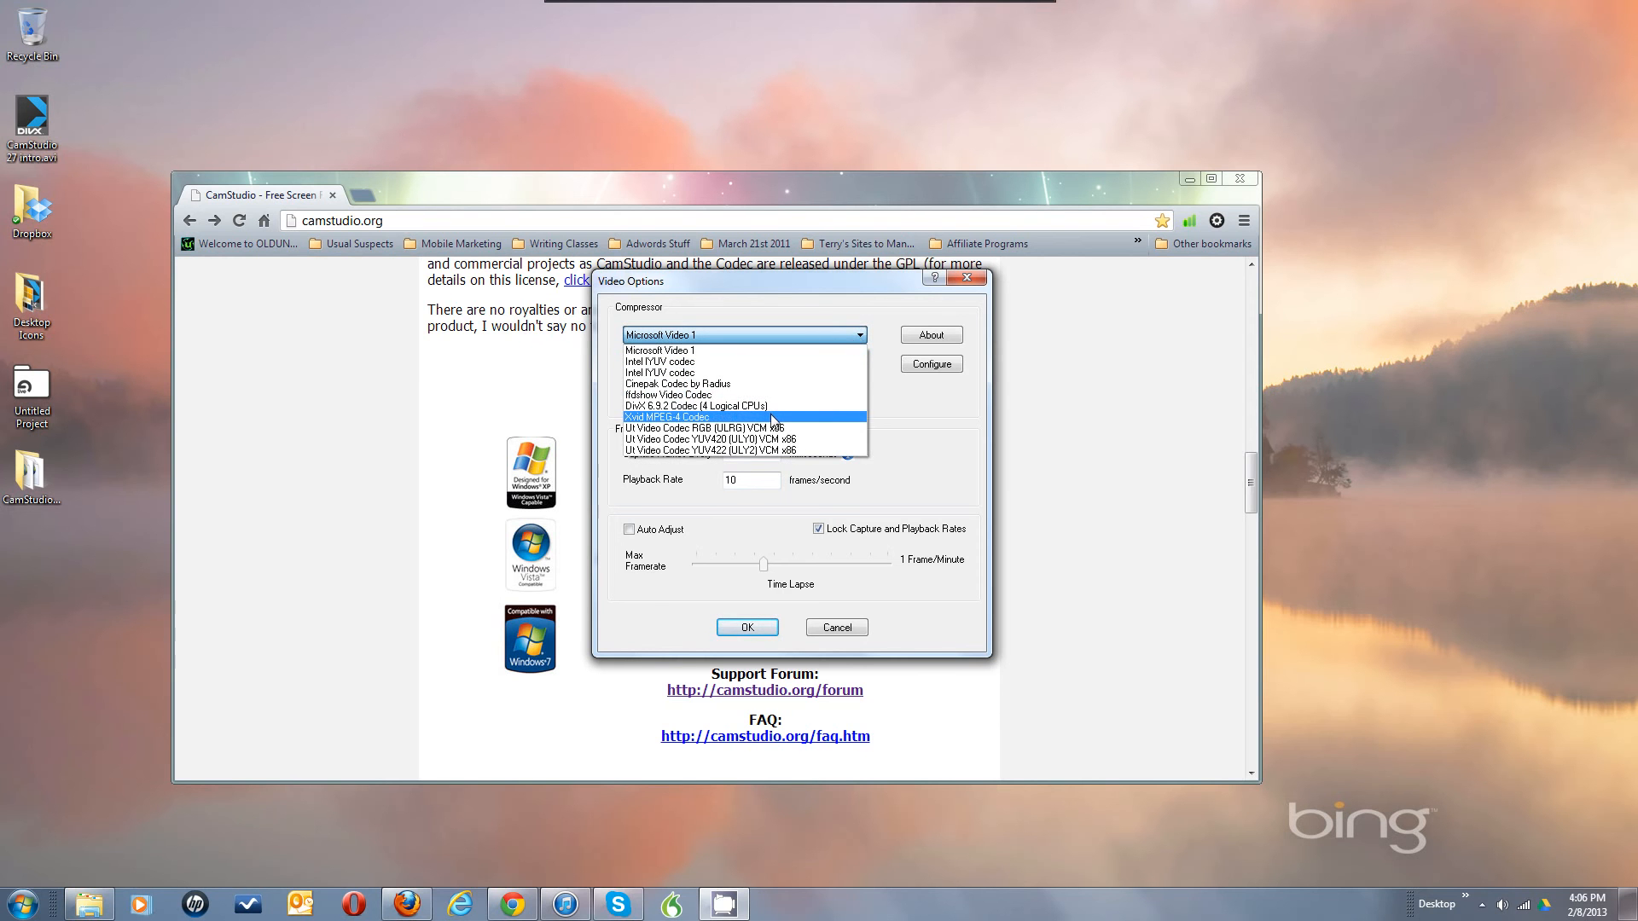
pyautogui.click(823, 419)
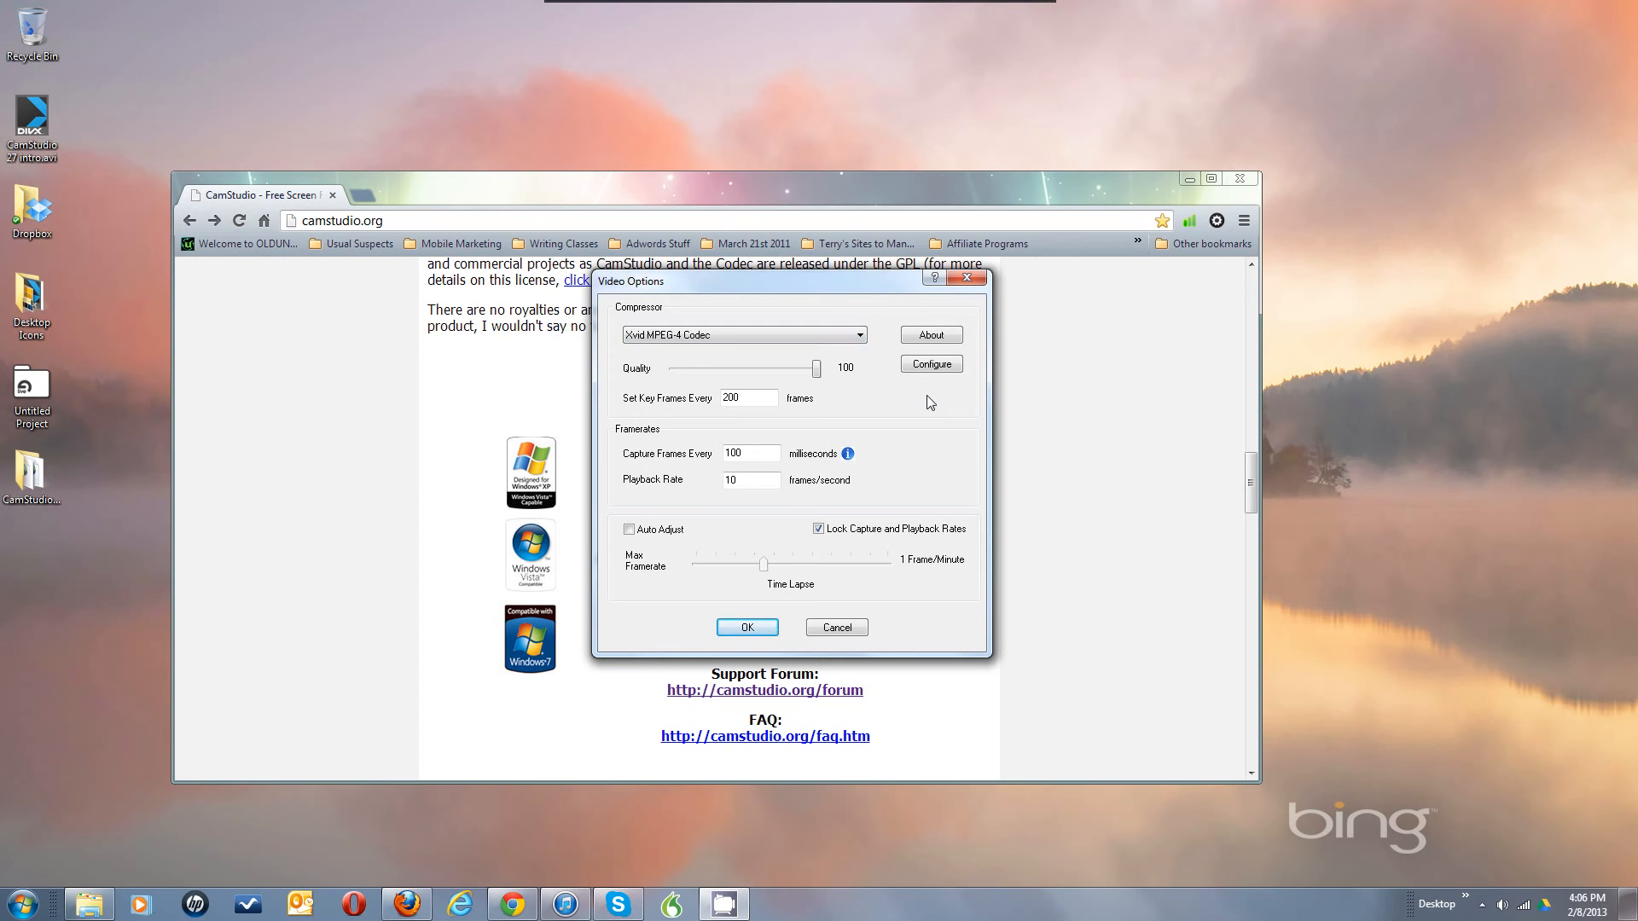
pyautogui.click(859, 336)
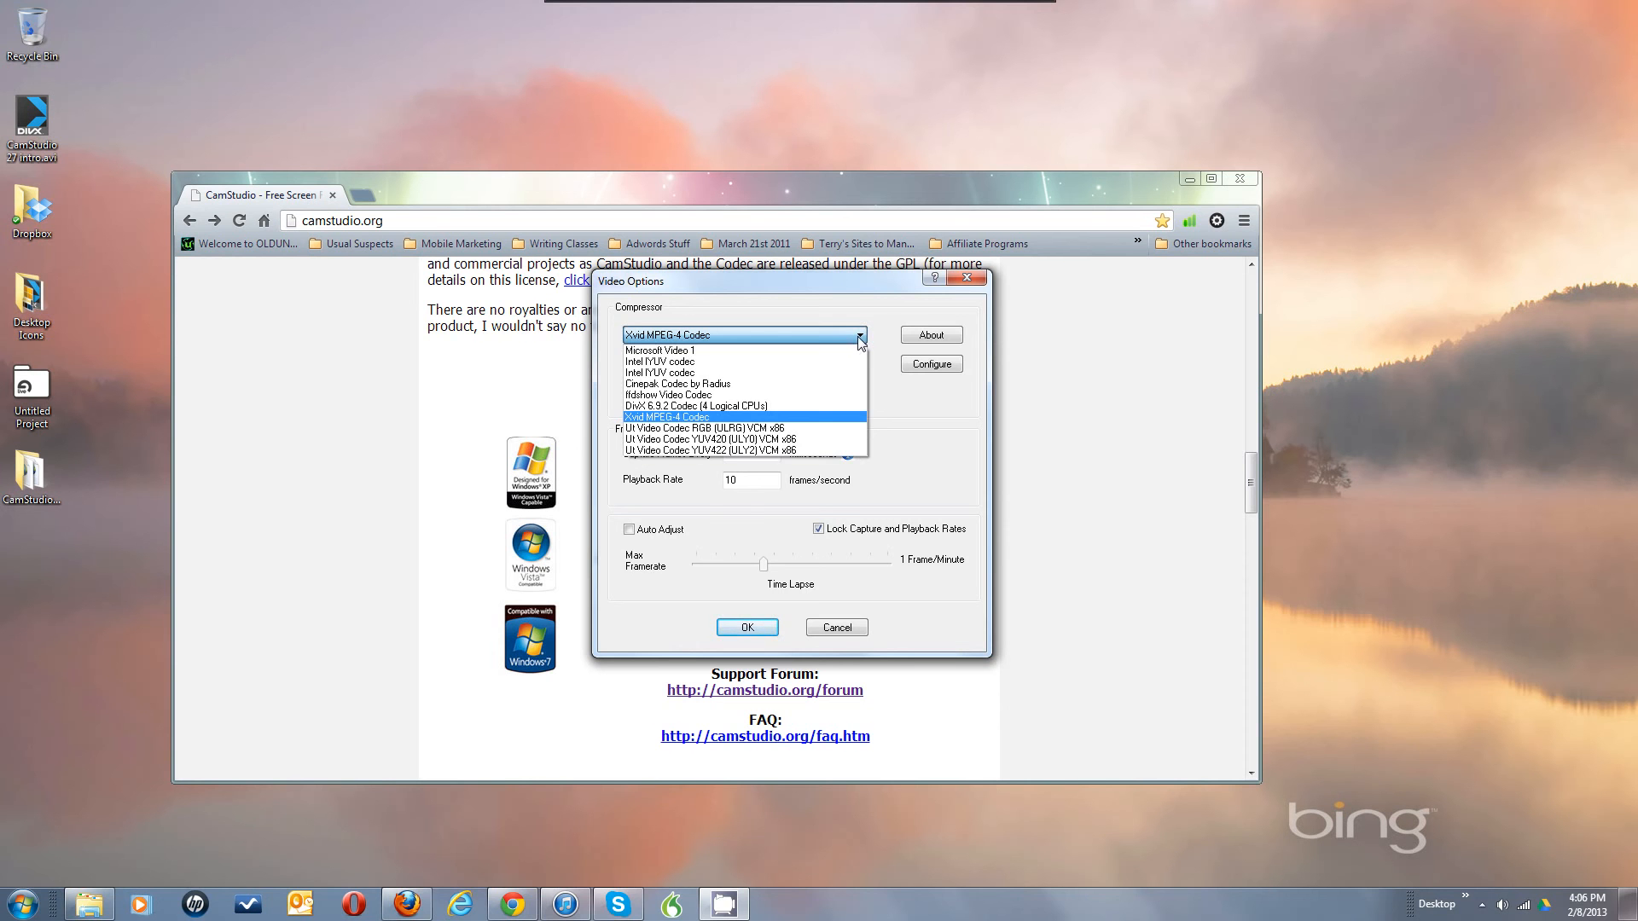
pyautogui.click(859, 337)
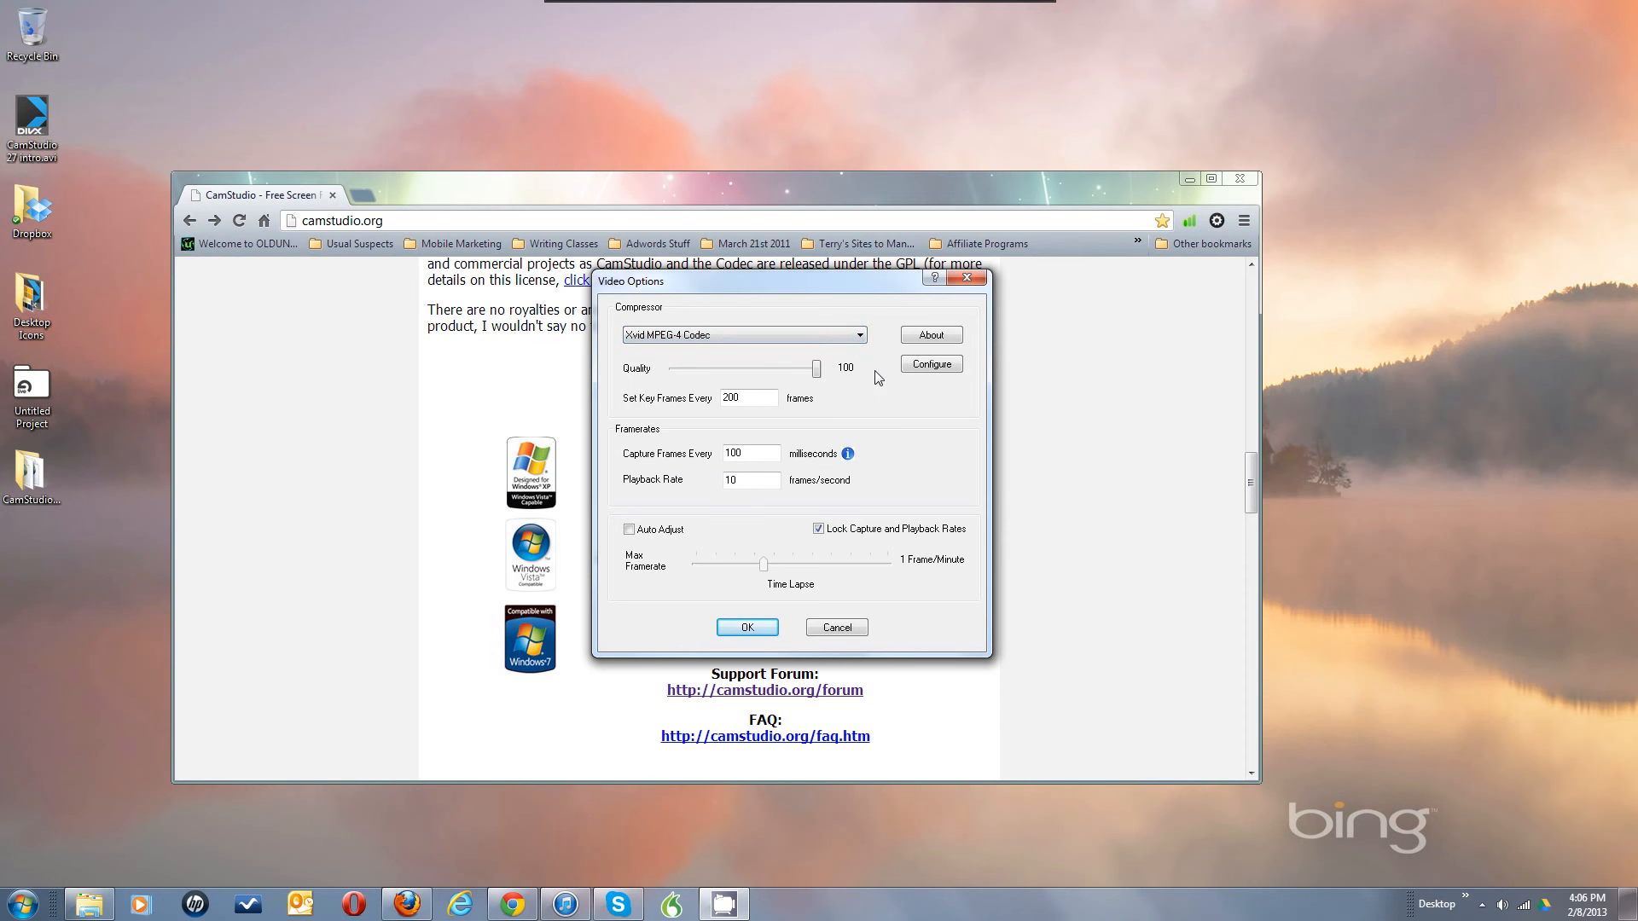
pyautogui.click(860, 335)
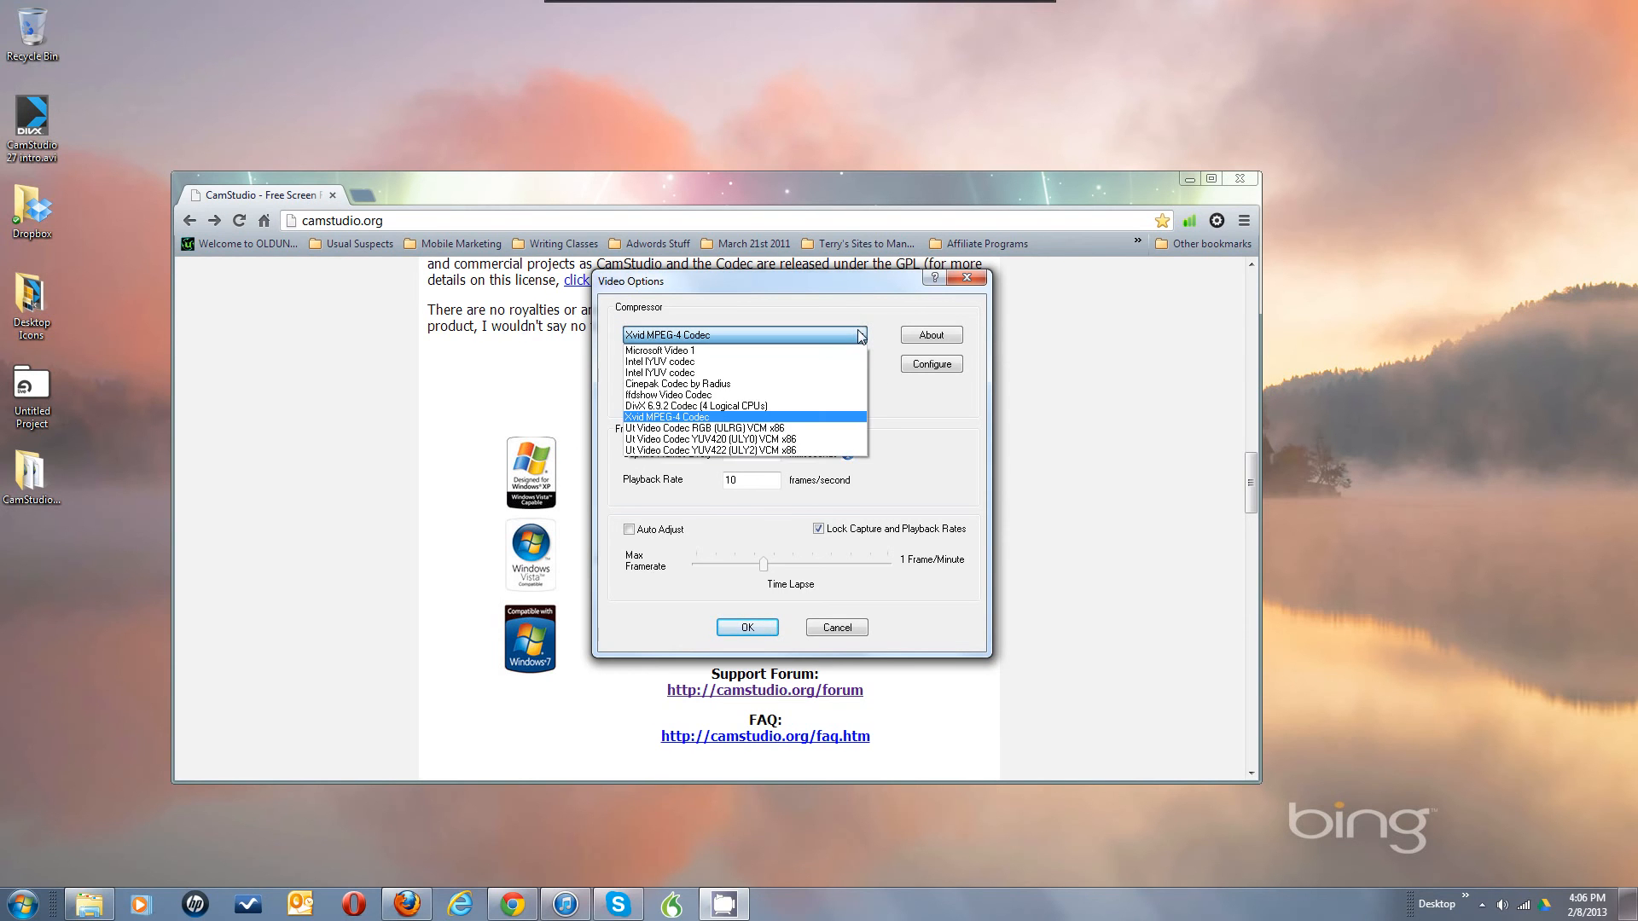
pyautogui.click(819, 417)
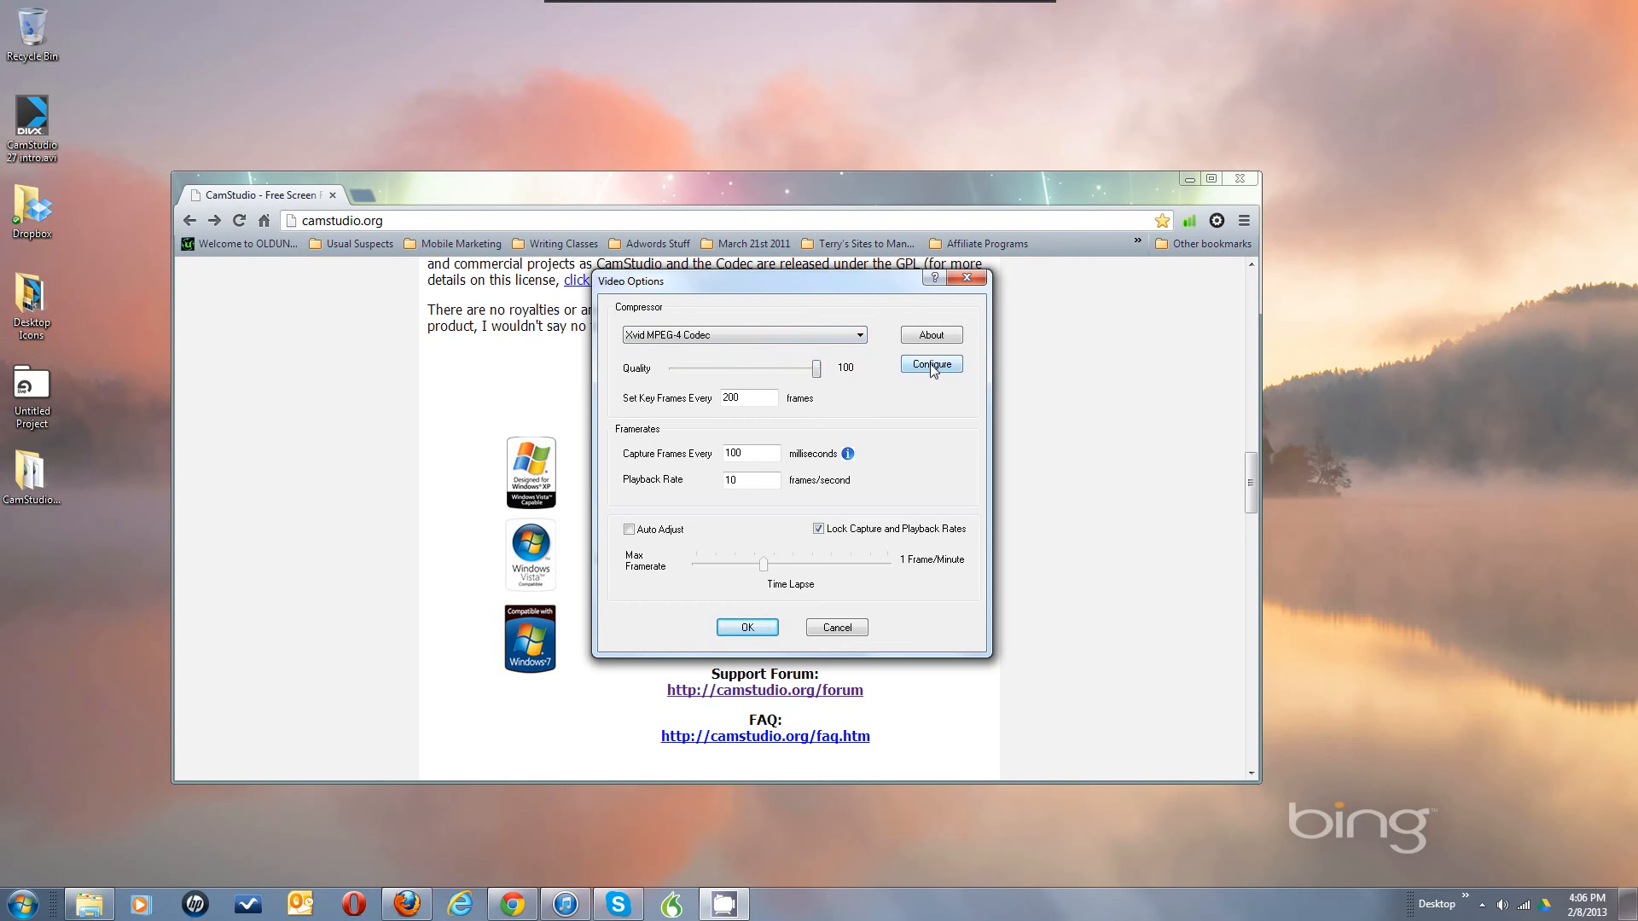
# Turn Auto Adjust on and set the maximum framerate to 20 frames/second, capturing every 50 milliseconds
pyautogui.click(630, 531)
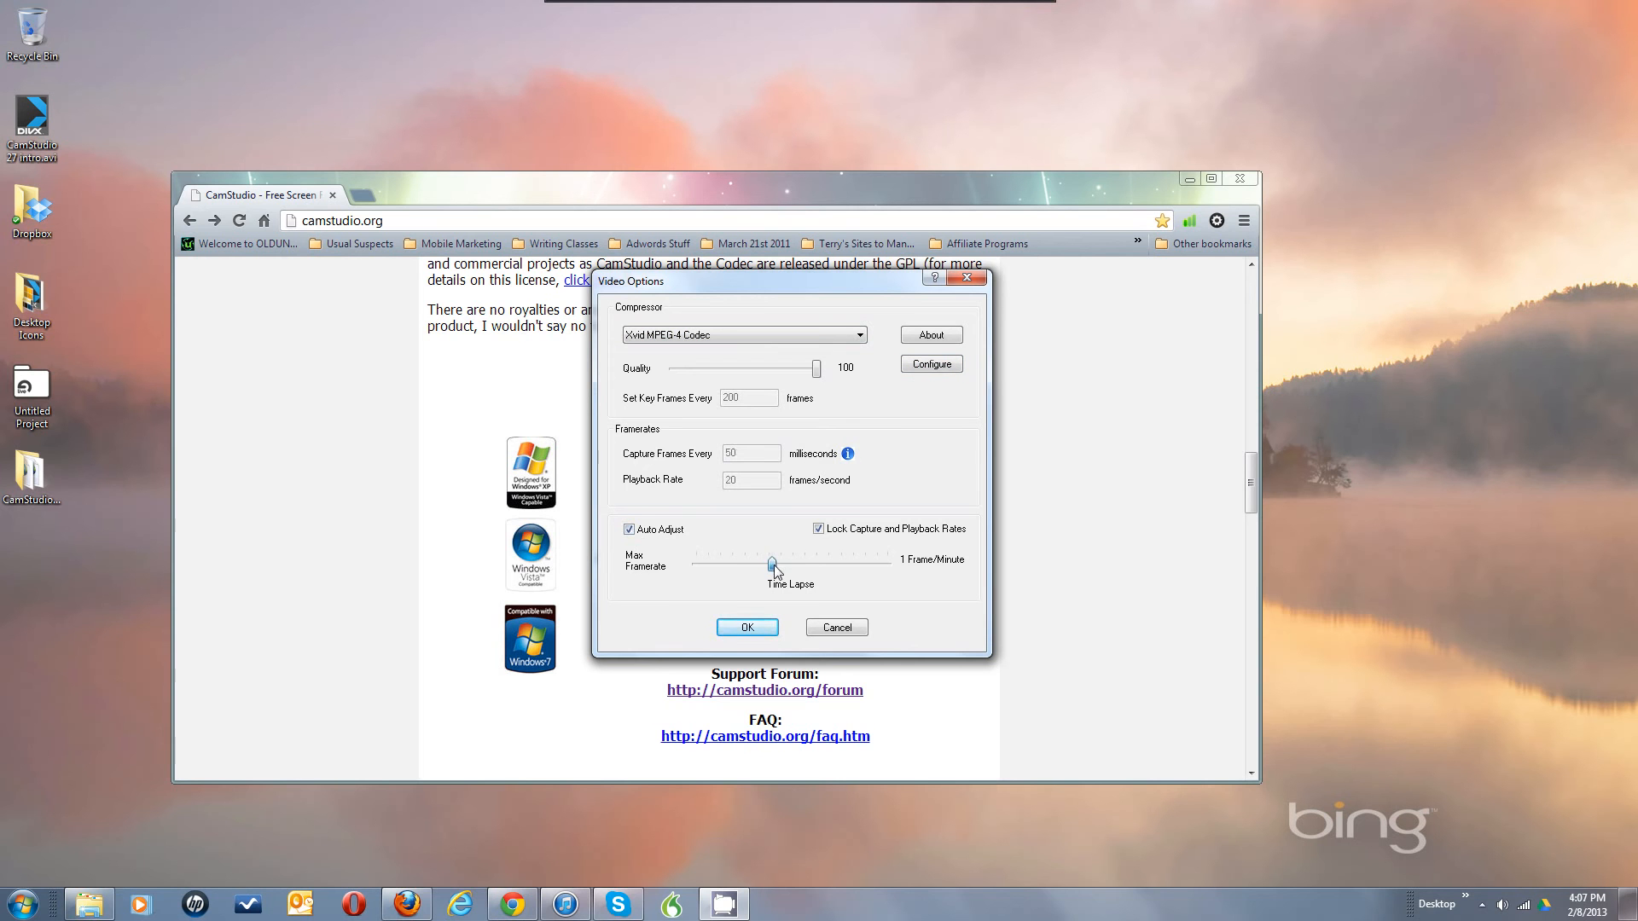
pyautogui.moveTo(769, 561); pyautogui.dragTo(773, 563)
# Open the Xvid codec configuration and set its Profile @ Level to Xvid HD 720
pyautogui.click(921, 365)
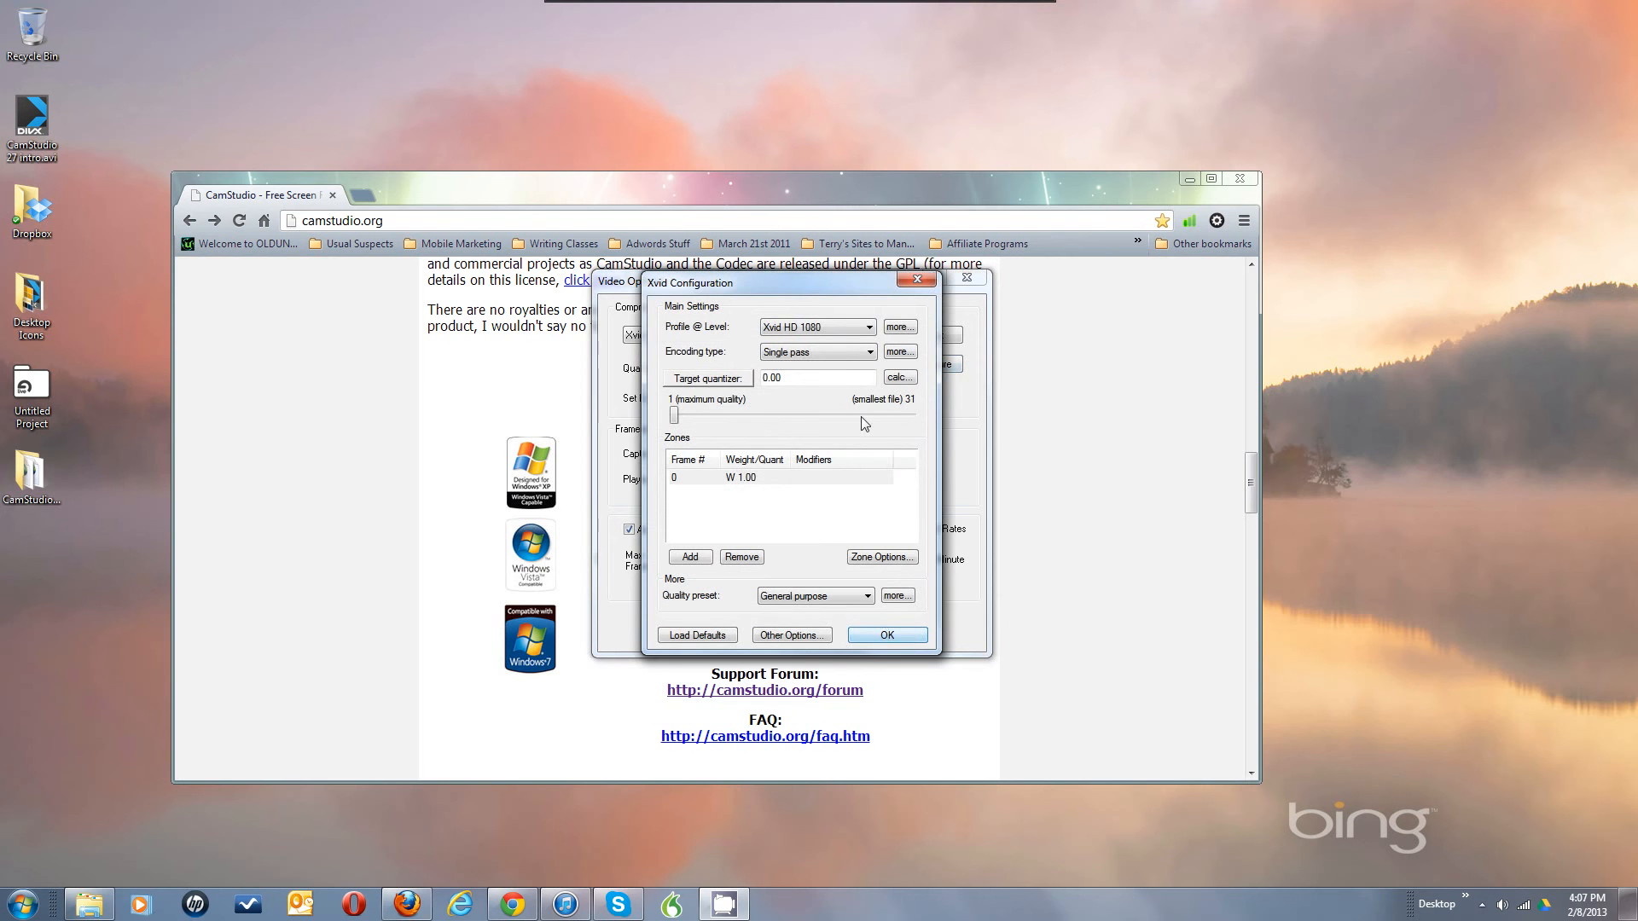
pyautogui.click(843, 328)
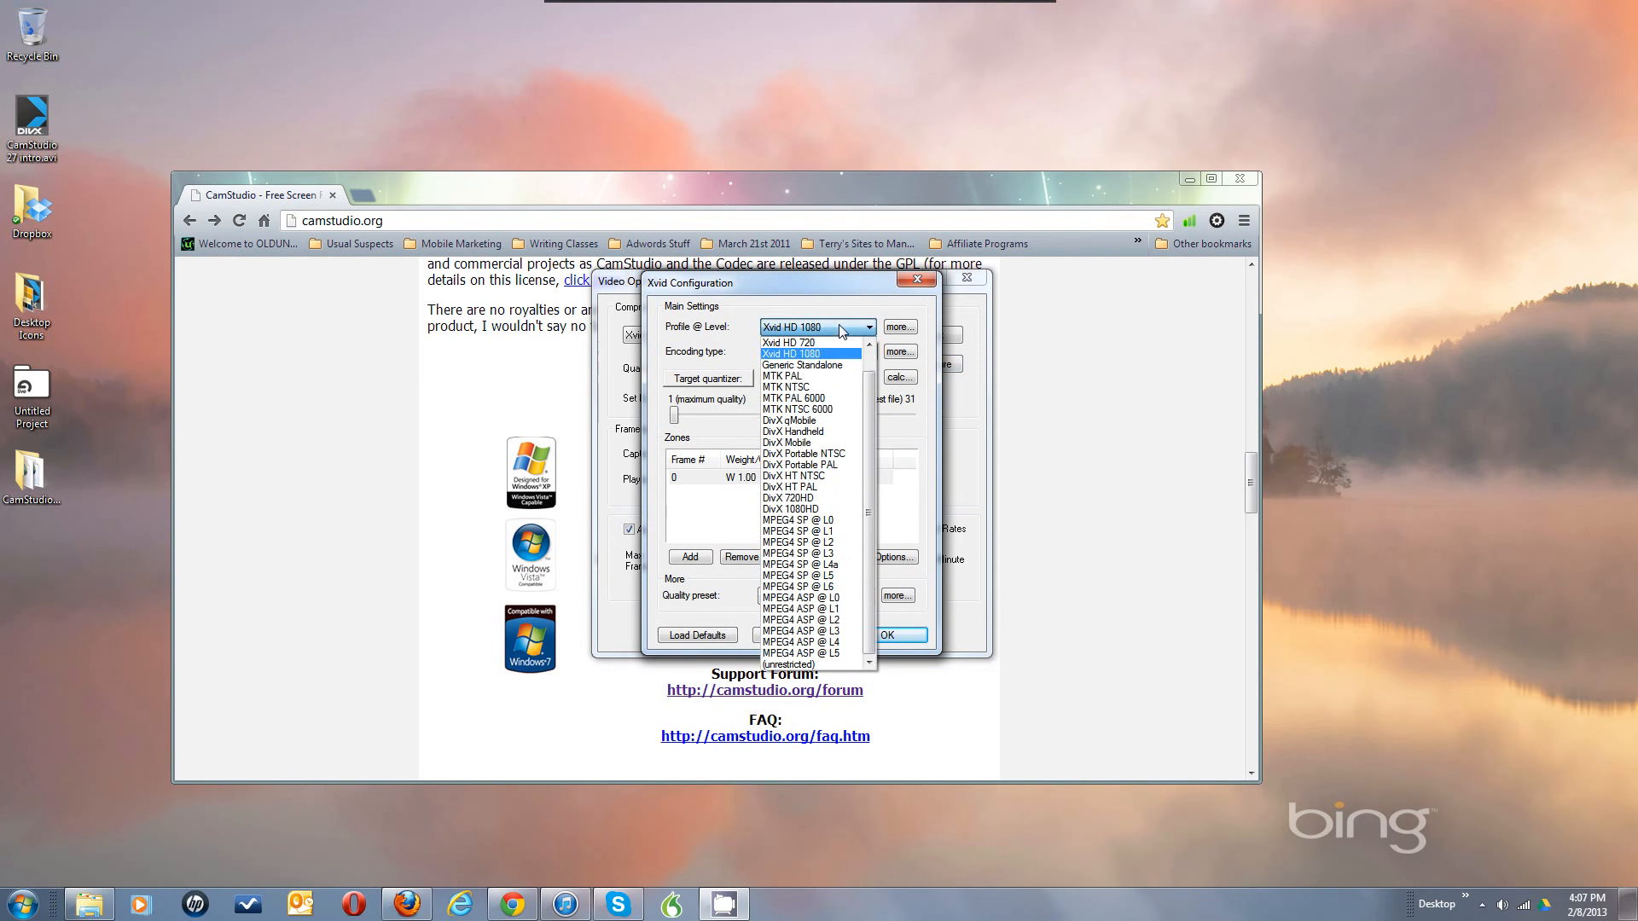
pyautogui.scroll(2, 867, 355)
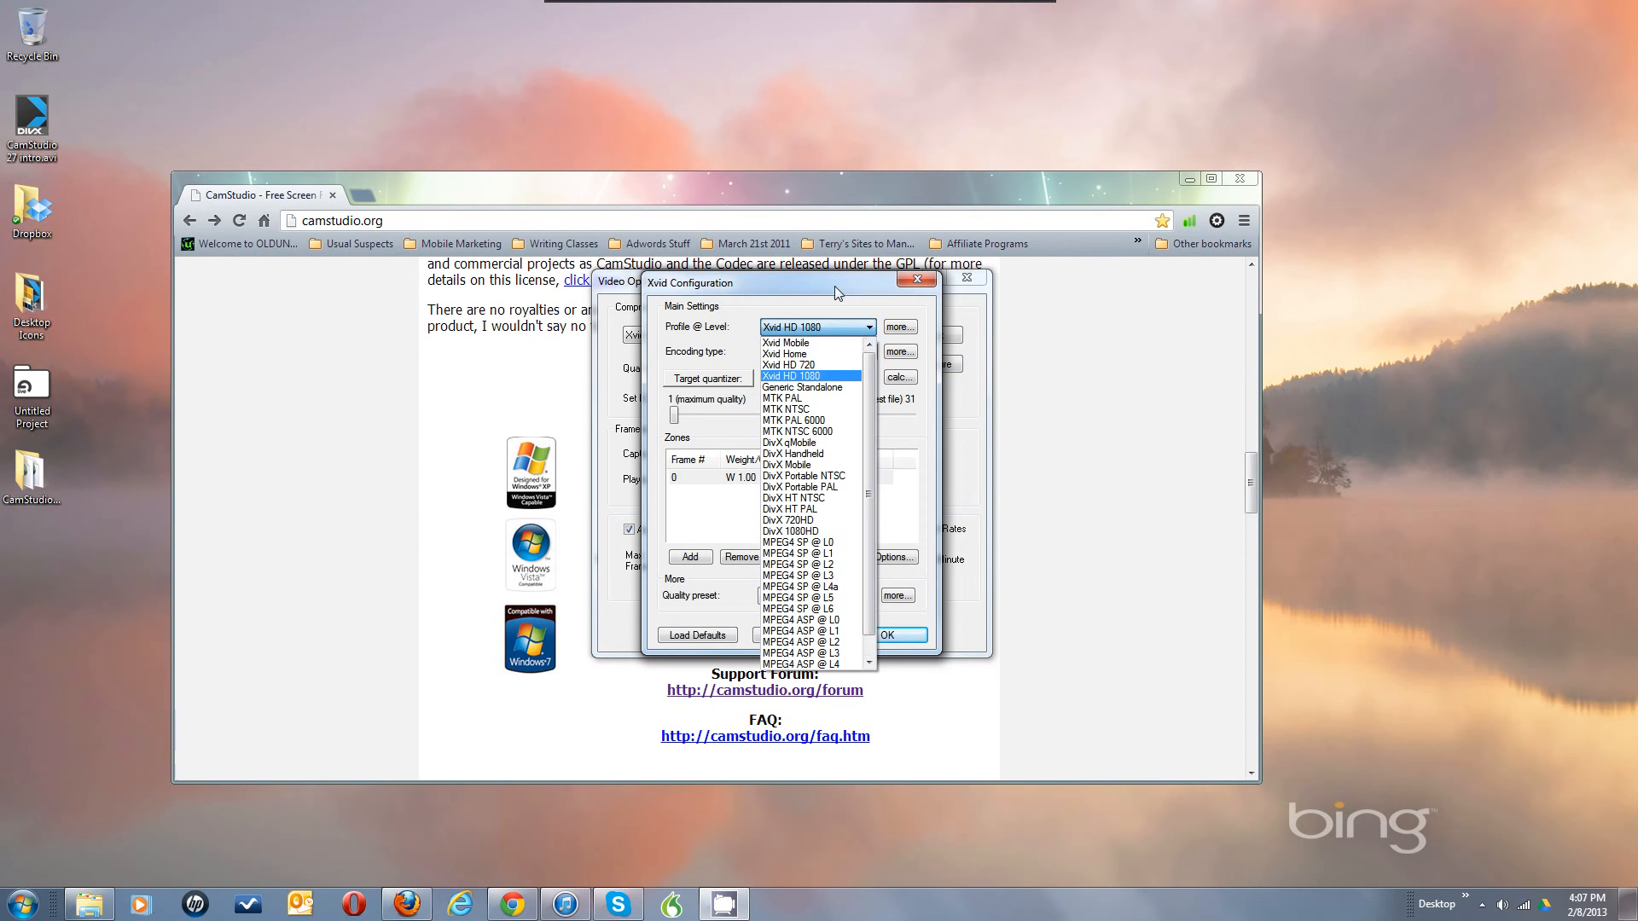
pyautogui.click(785, 342)
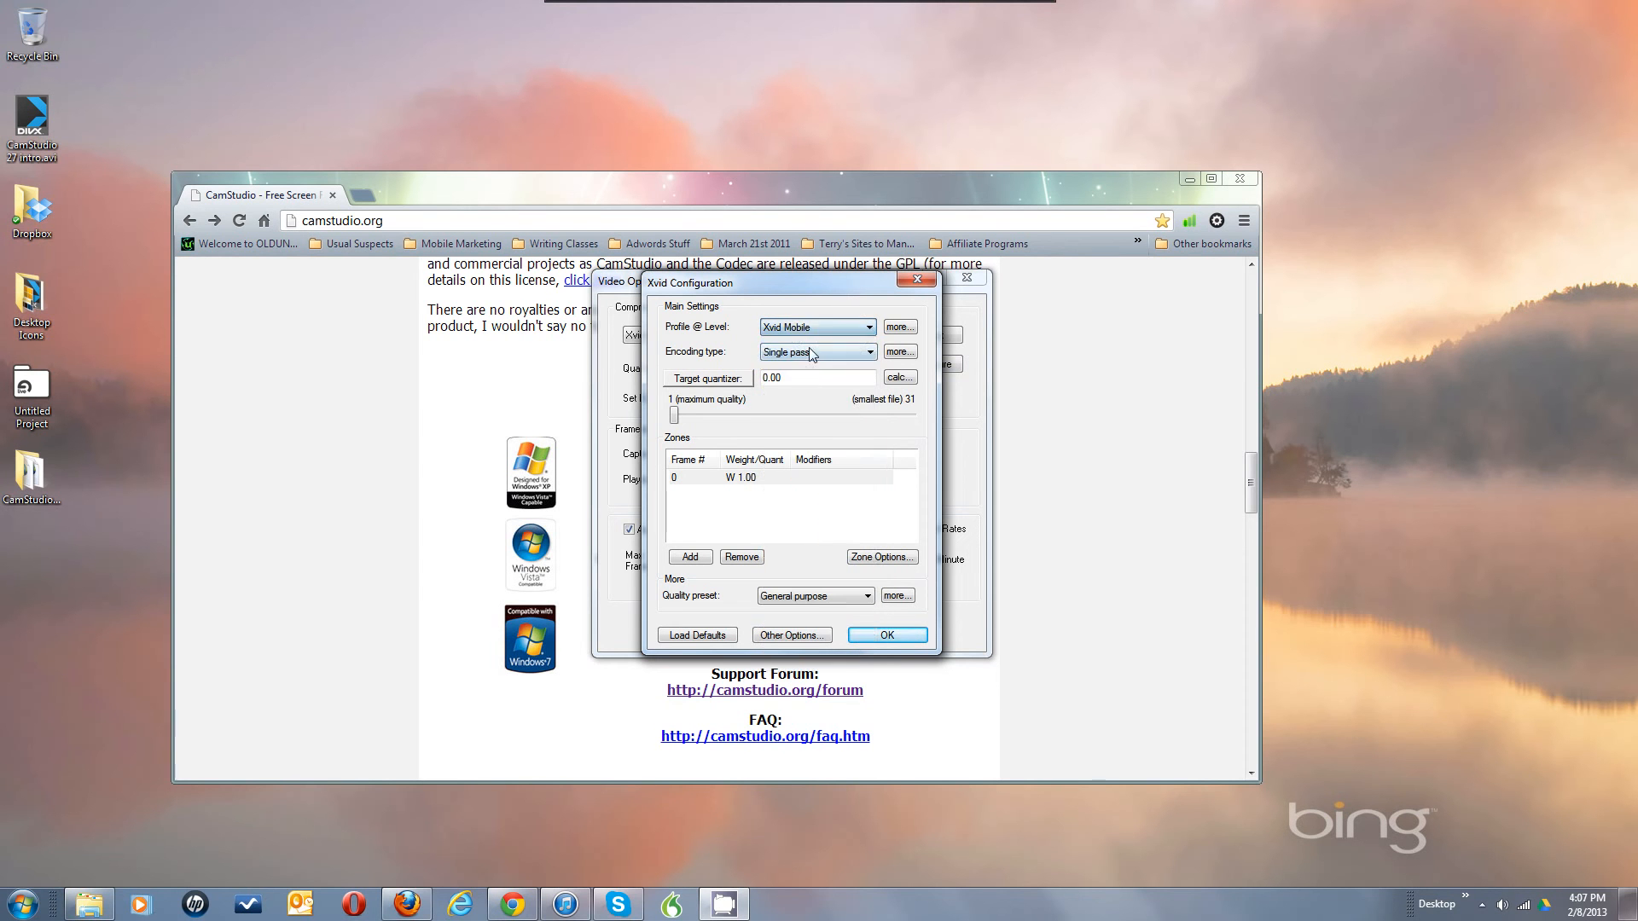
pyautogui.click(868, 329)
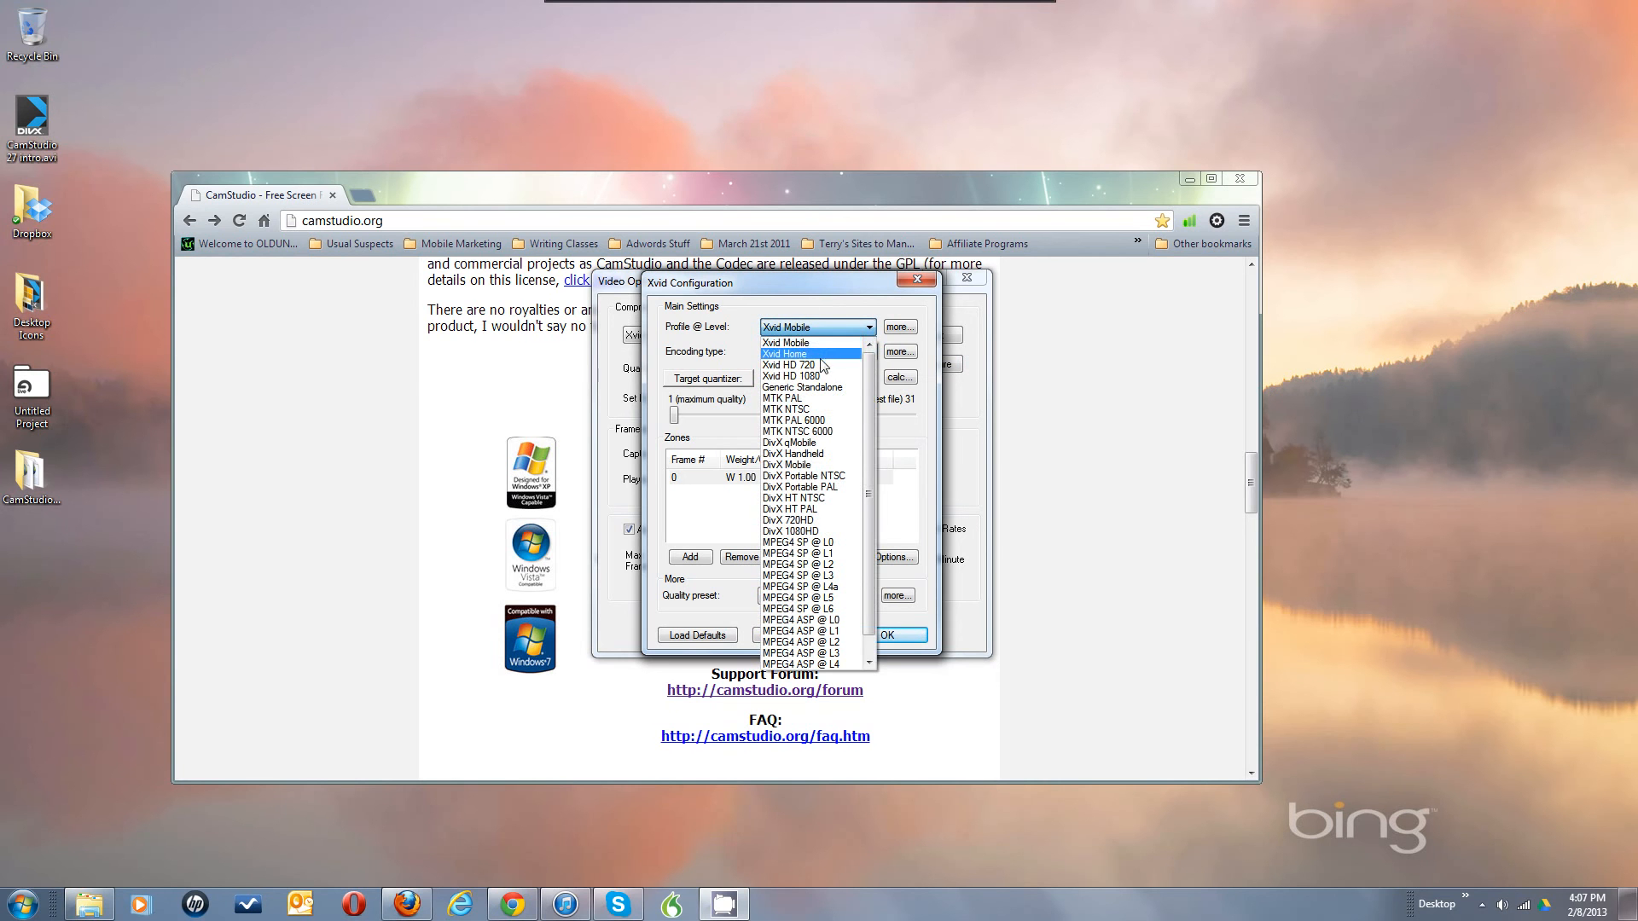
pyautogui.click(817, 367)
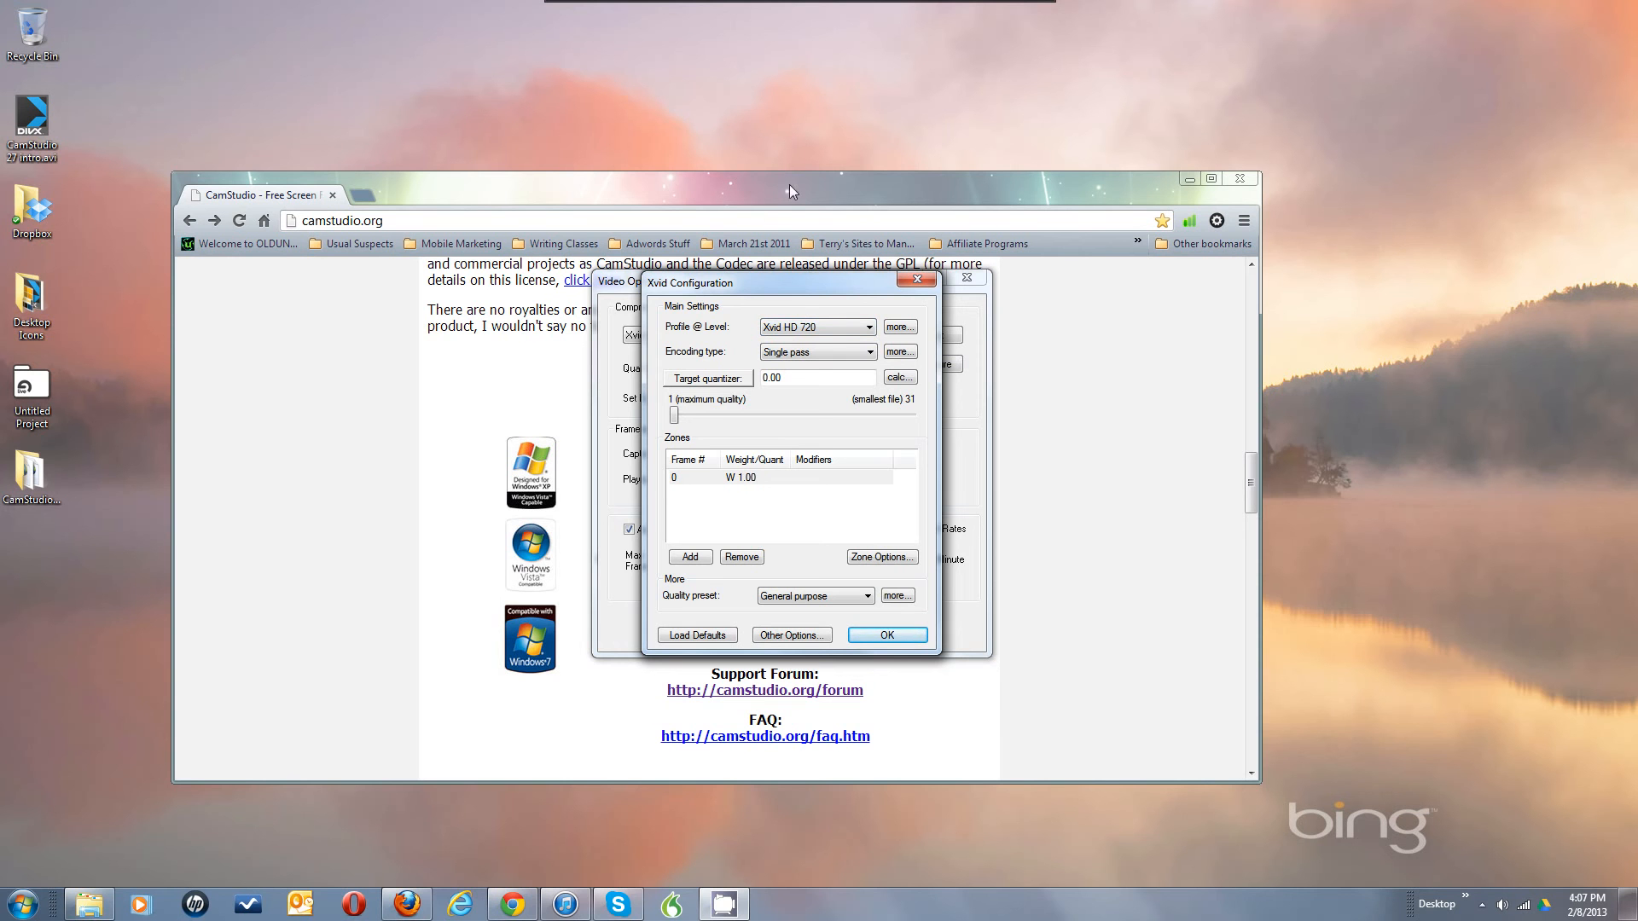
# Keep the Xvid encoding type at Single pass and set the target quantizer to 1.00 for maximum quality
pyautogui.click(817, 355)
pyautogui.click(817, 356)
pyautogui.click(849, 354)
pyautogui.click(849, 354)
pyautogui.click(675, 417)
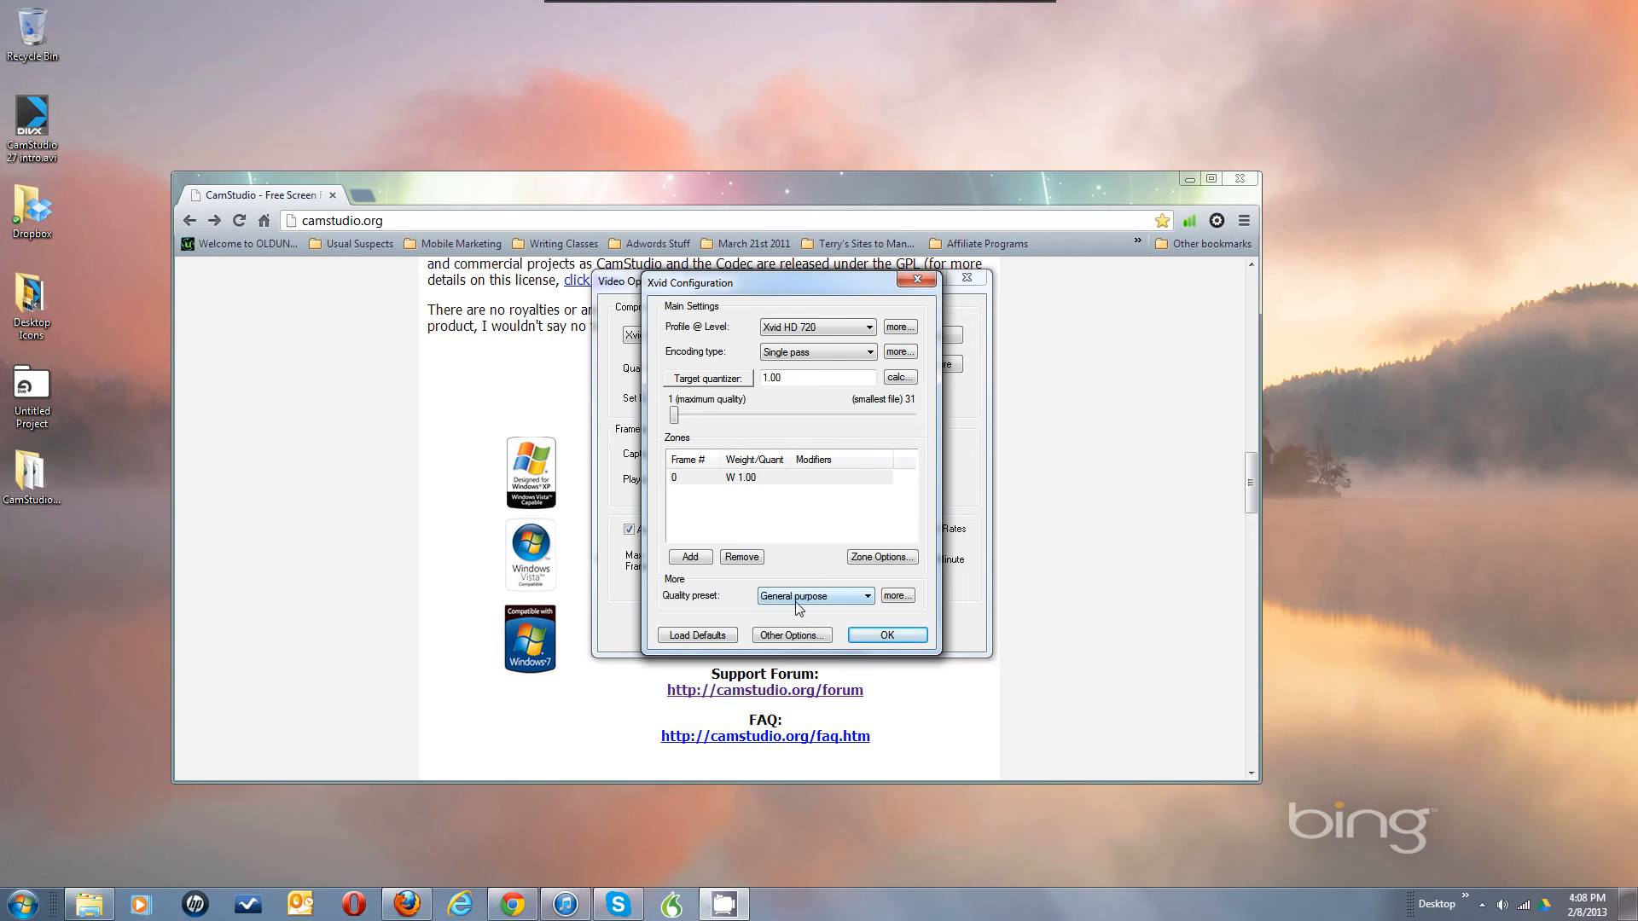
pyautogui.press('alt')
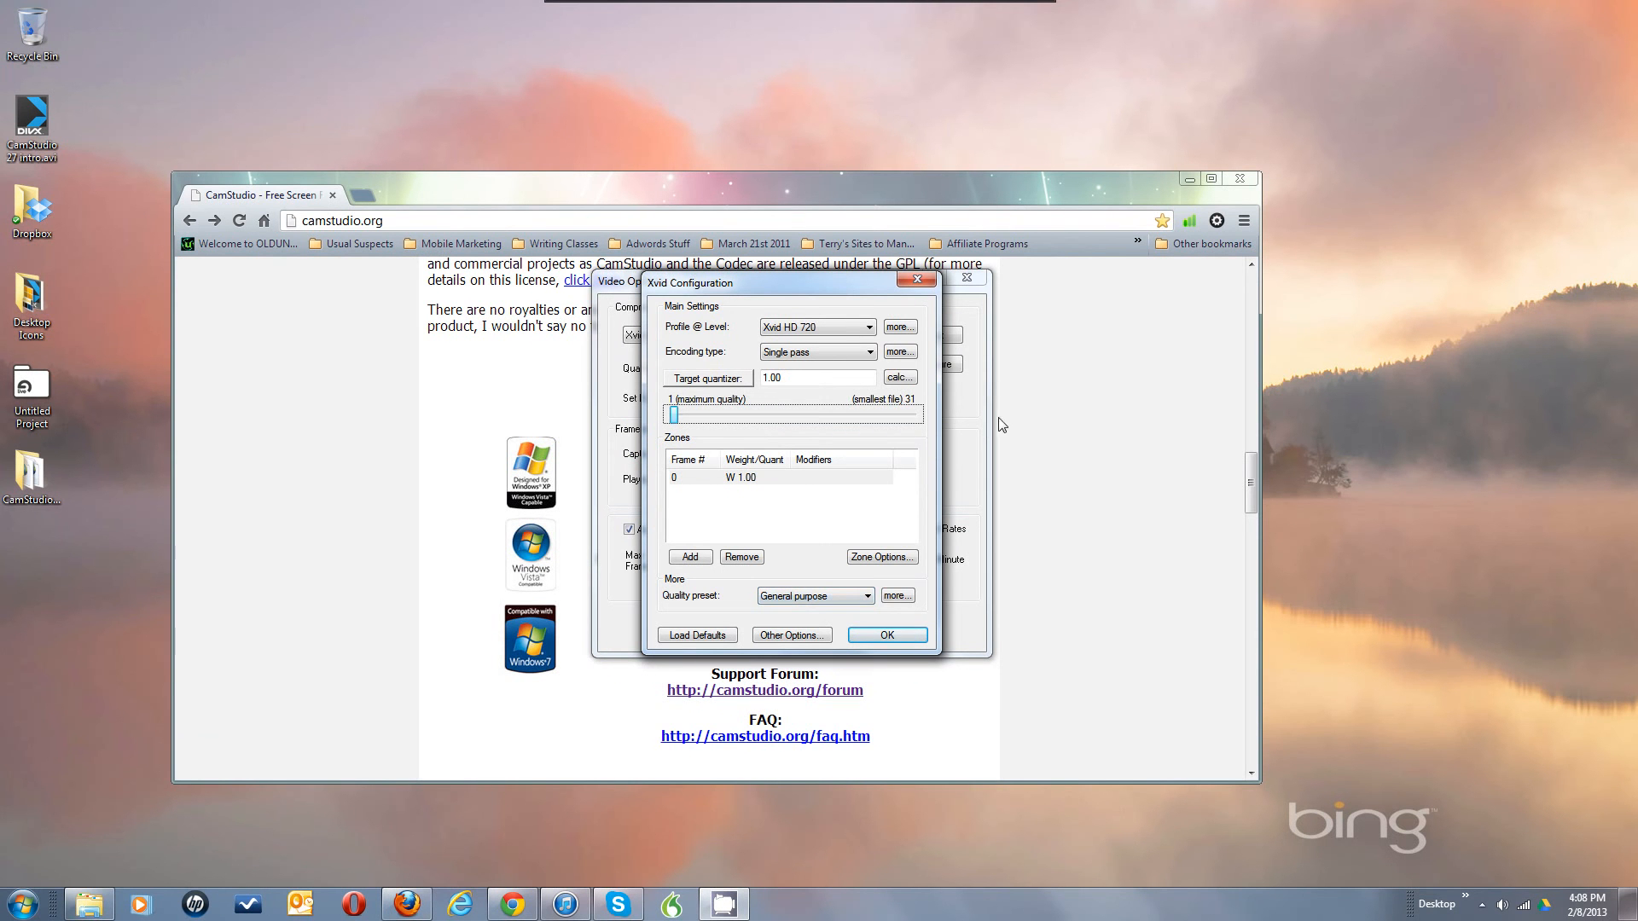
# Examine the detailed settings of the Xvid HD 720 profile, toggling B-VOPs off and on, and cancel out of them
pyautogui.click(900, 327)
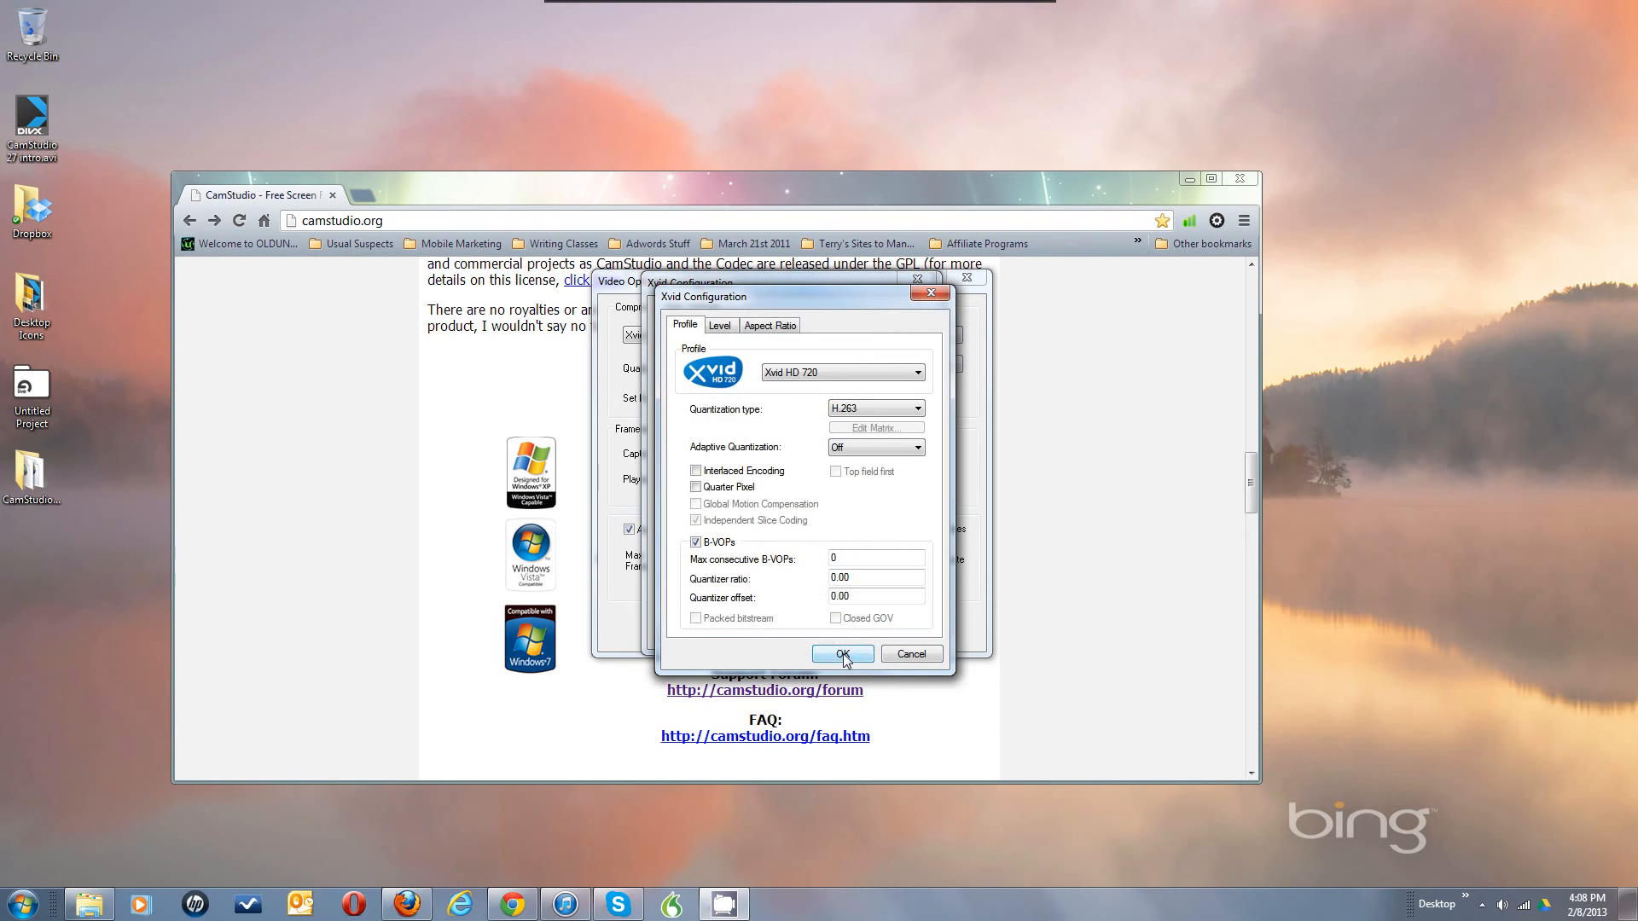
pyautogui.click(697, 544)
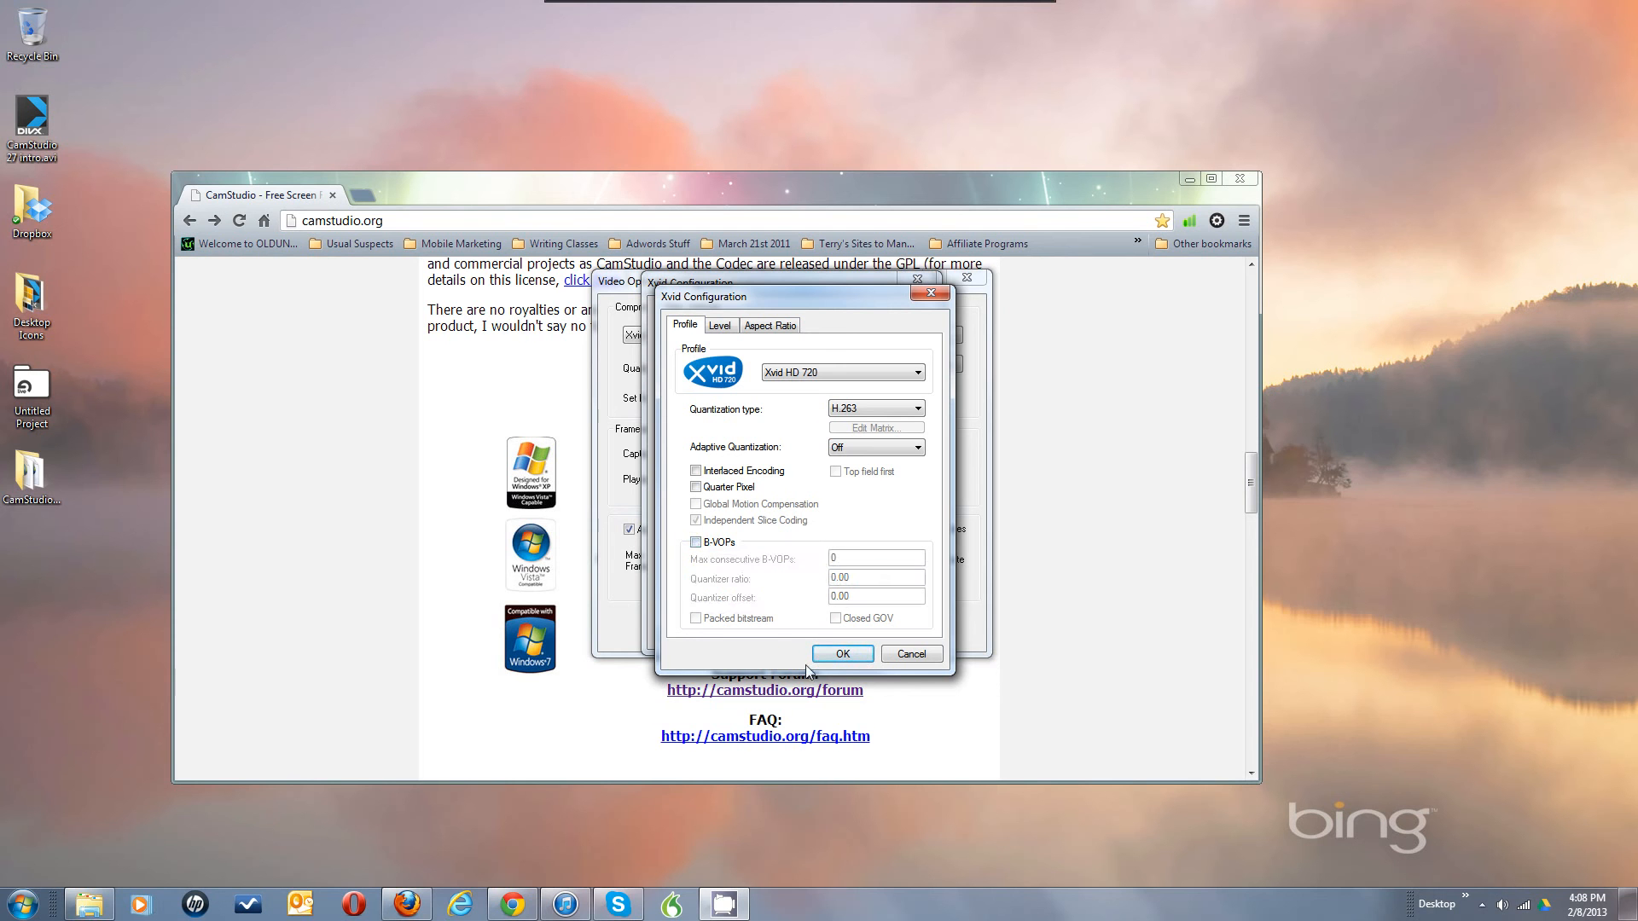
pyautogui.click(696, 542)
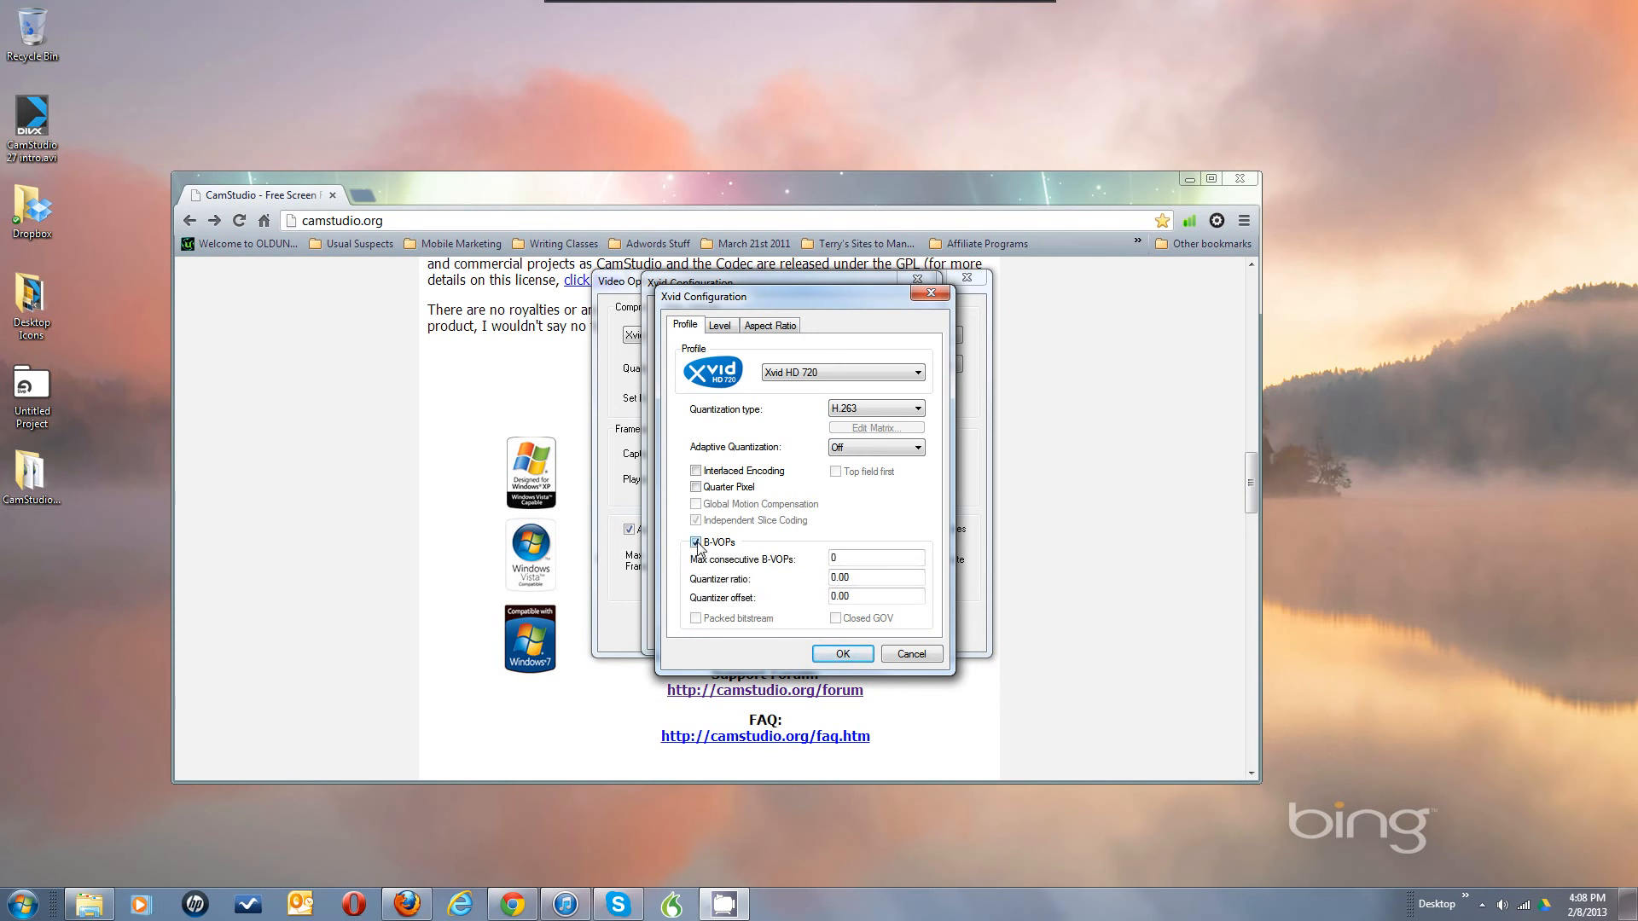
pyautogui.click(911, 654)
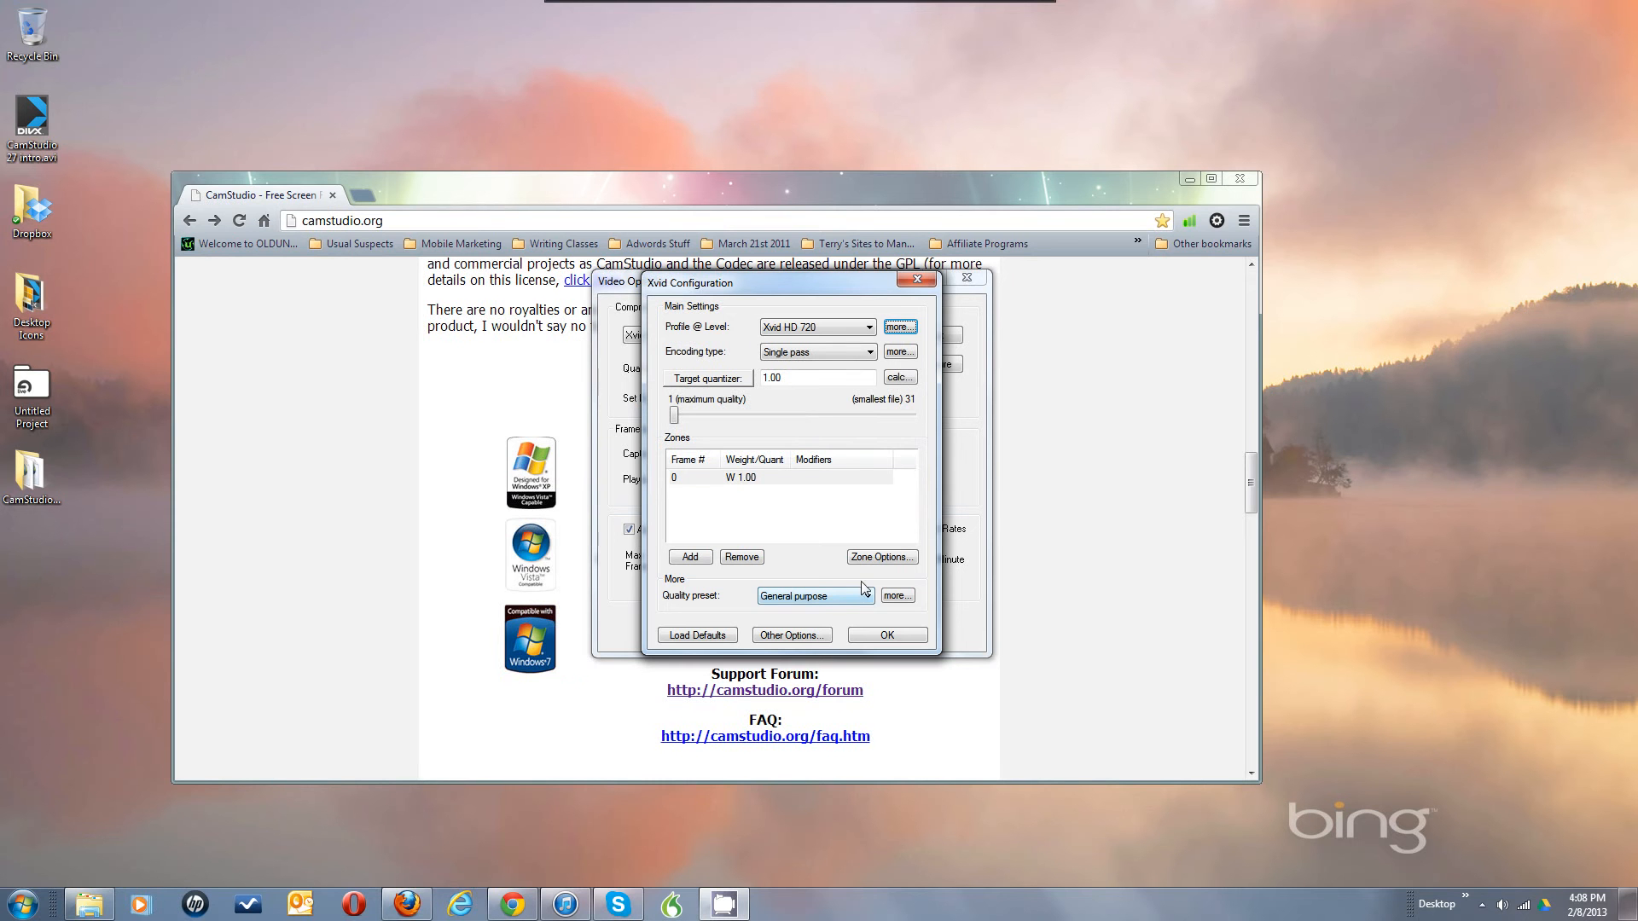
# Try the Real-time quality preset in the Xvid configuration and switch back to General purpose
pyautogui.click(825, 465)
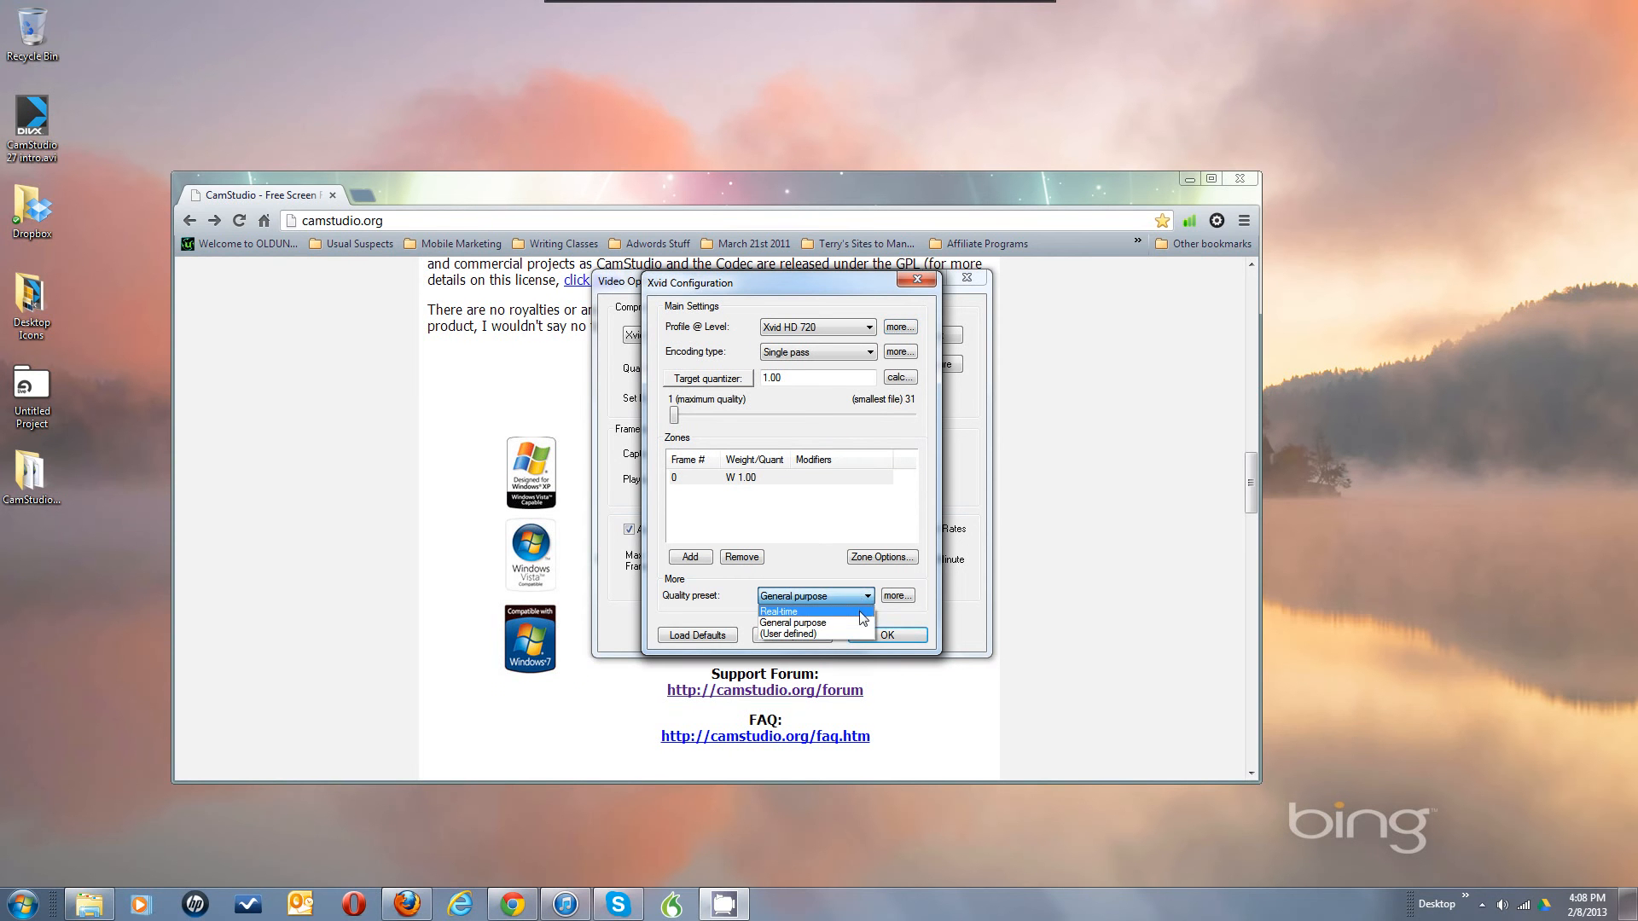
pyautogui.click(857, 613)
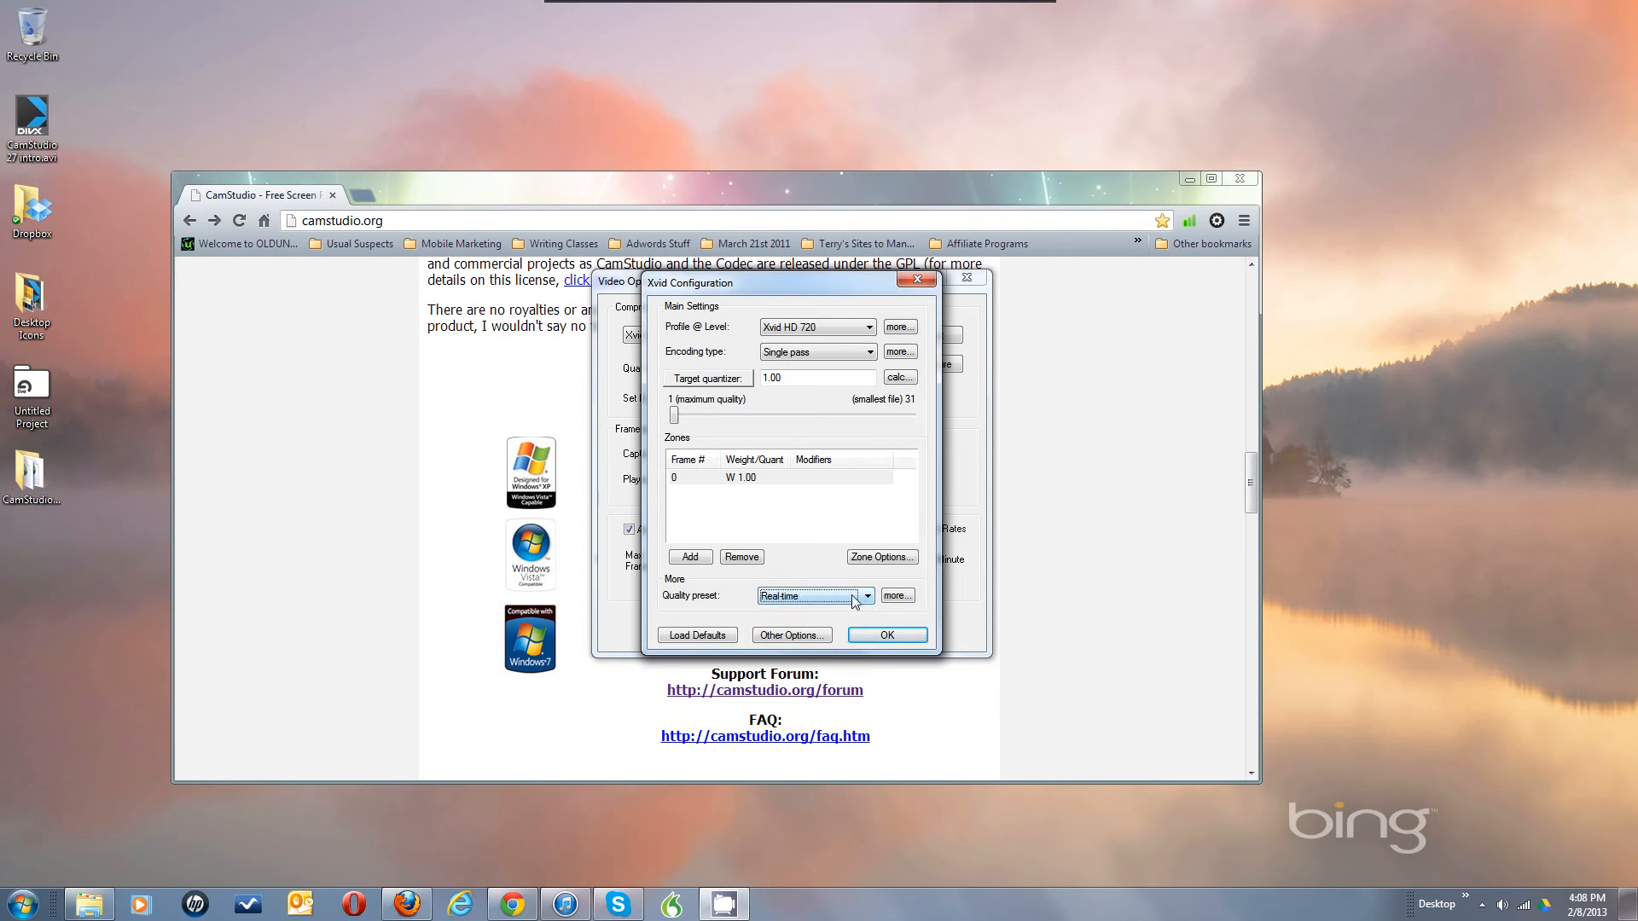
pyautogui.click(868, 600)
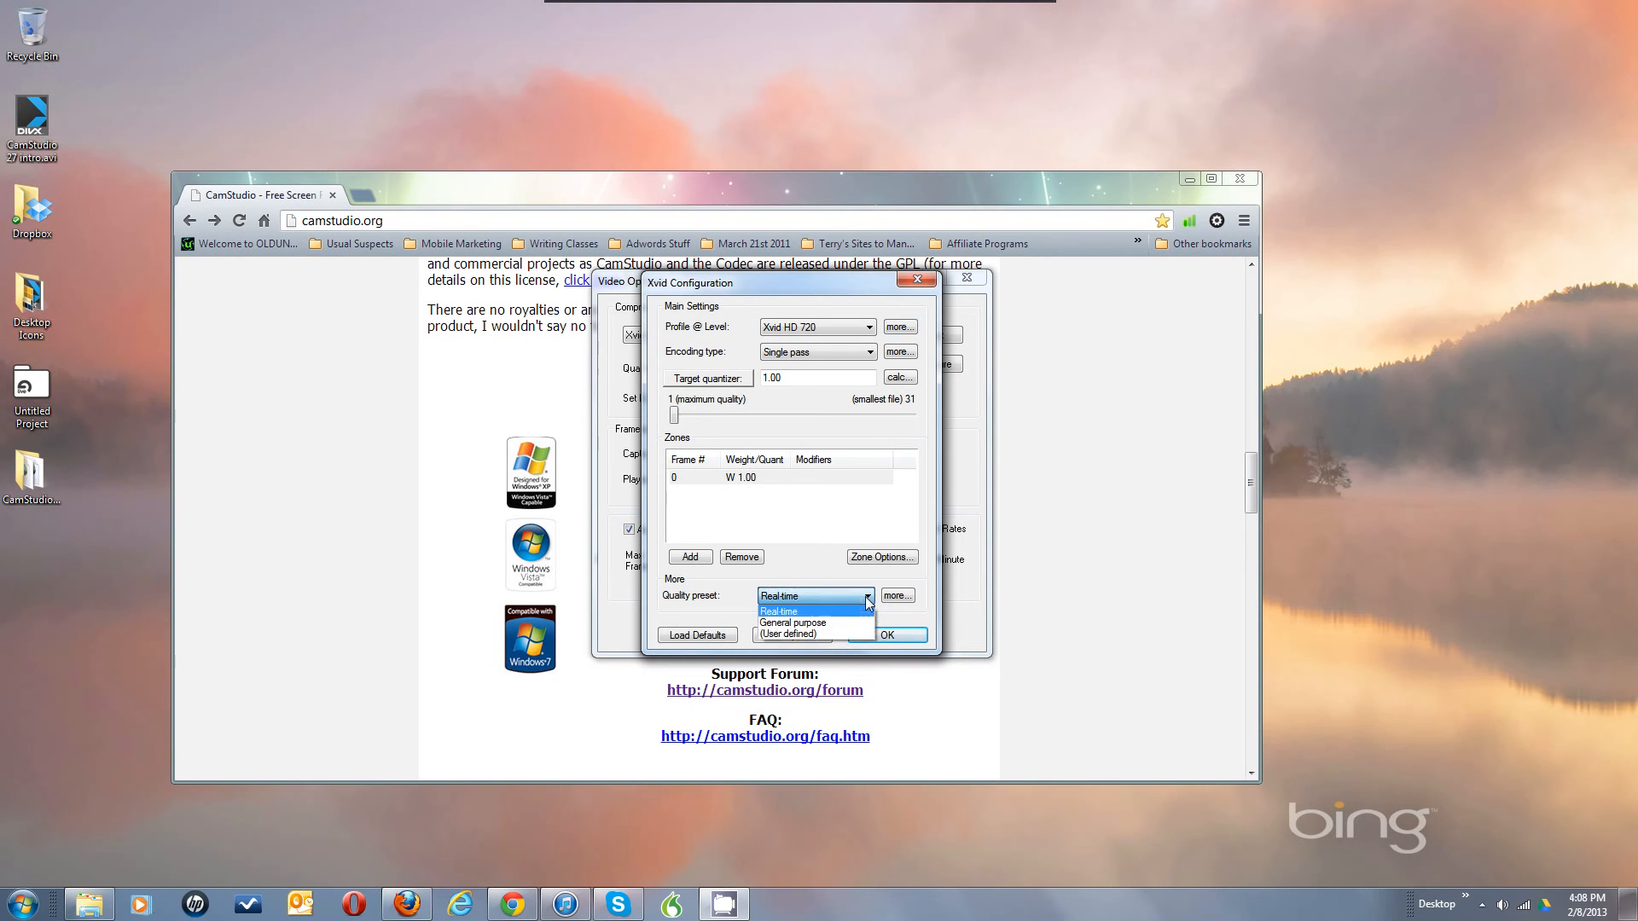
pyautogui.click(860, 624)
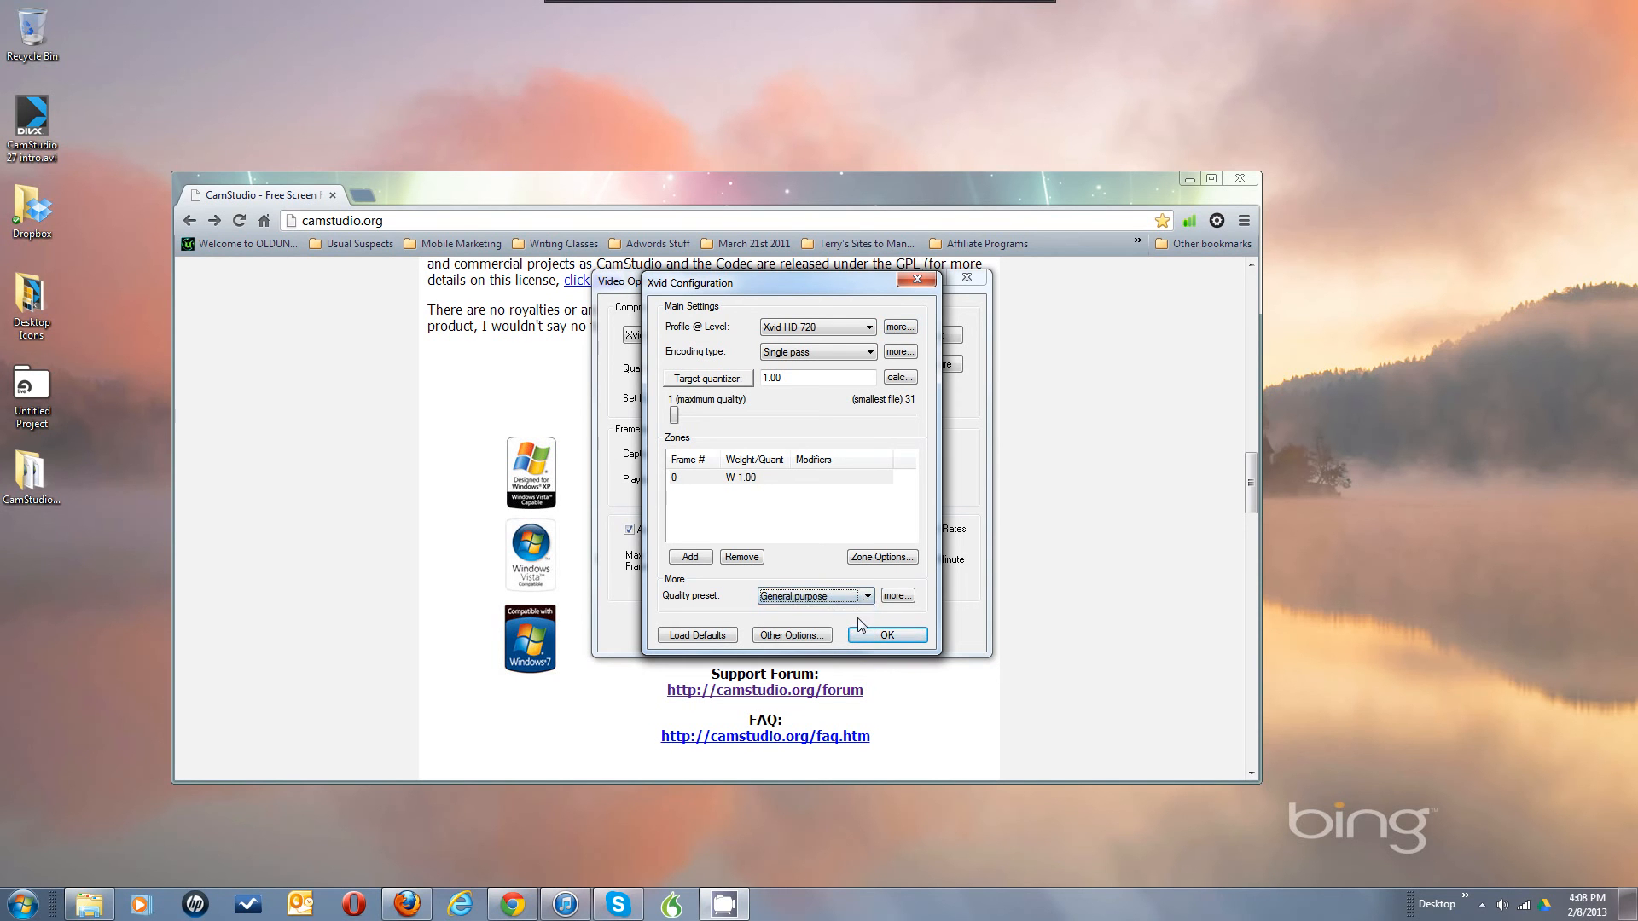
# Toggle Display encoding status in the Xvid encoder's other options, leave it off and accept the settings
pyautogui.click(819, 522)
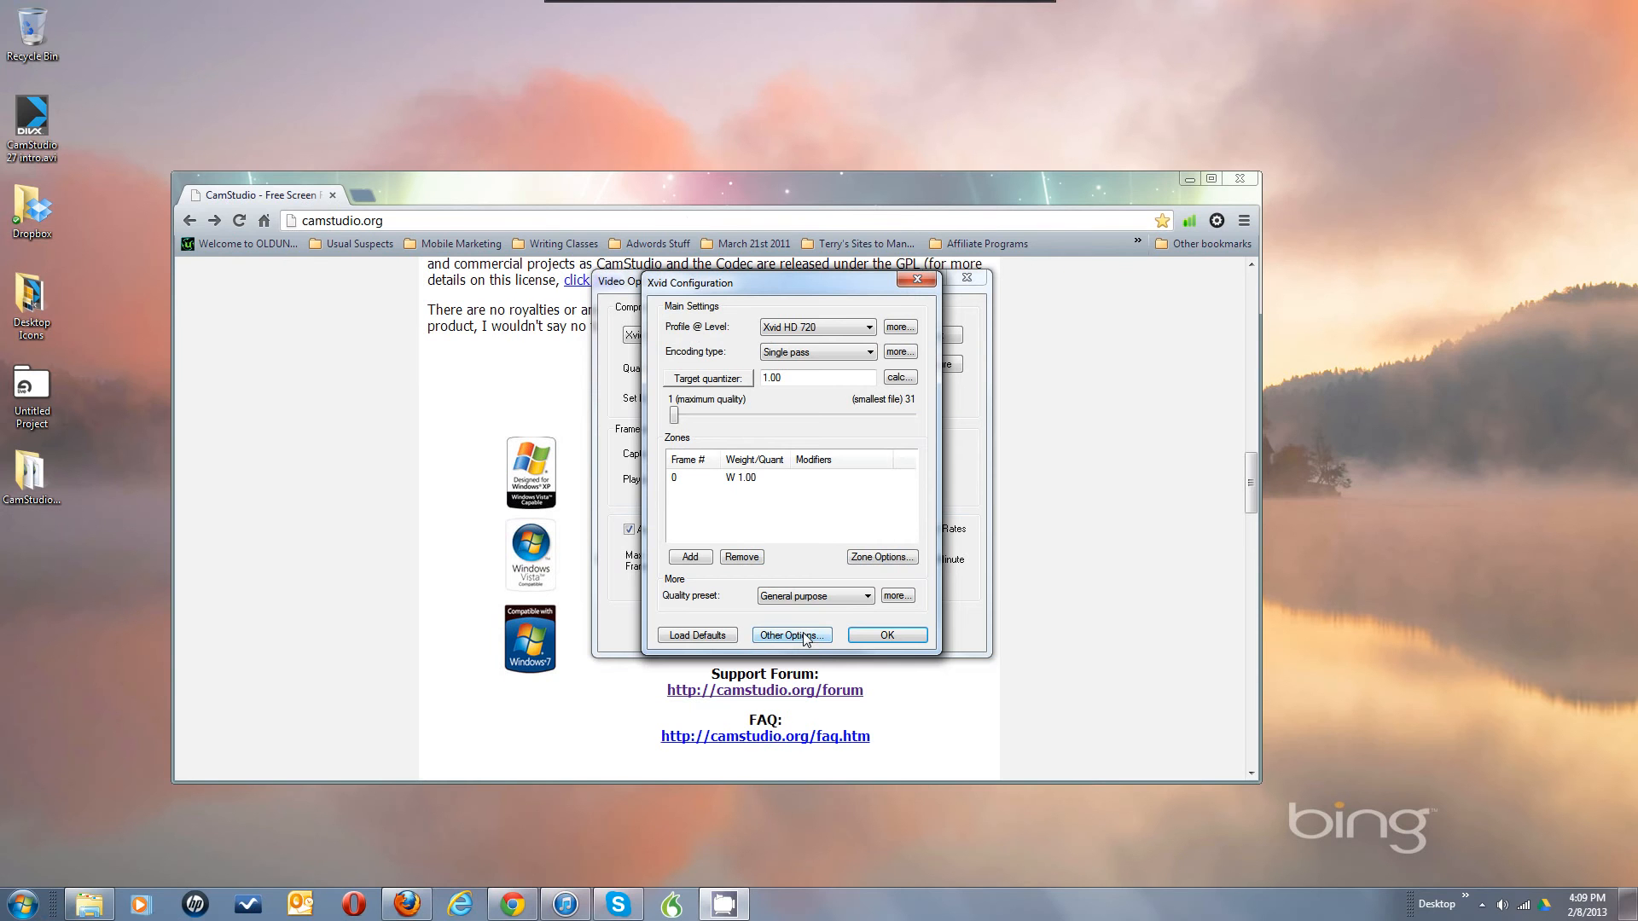
pyautogui.click(798, 467)
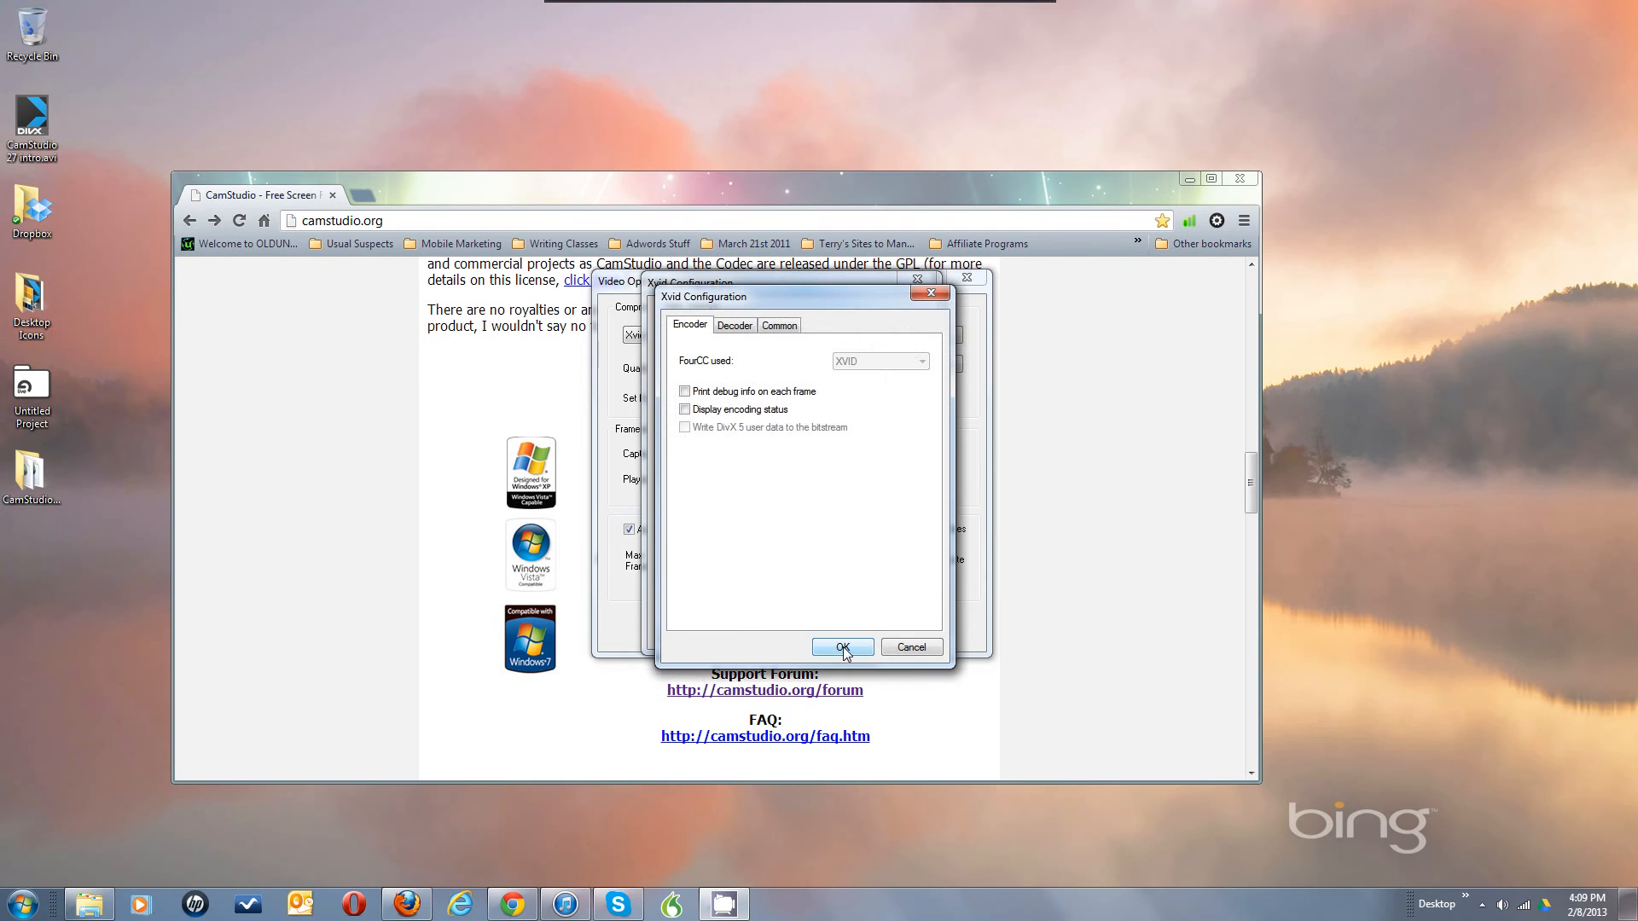
pyautogui.click(685, 411)
pyautogui.click(685, 410)
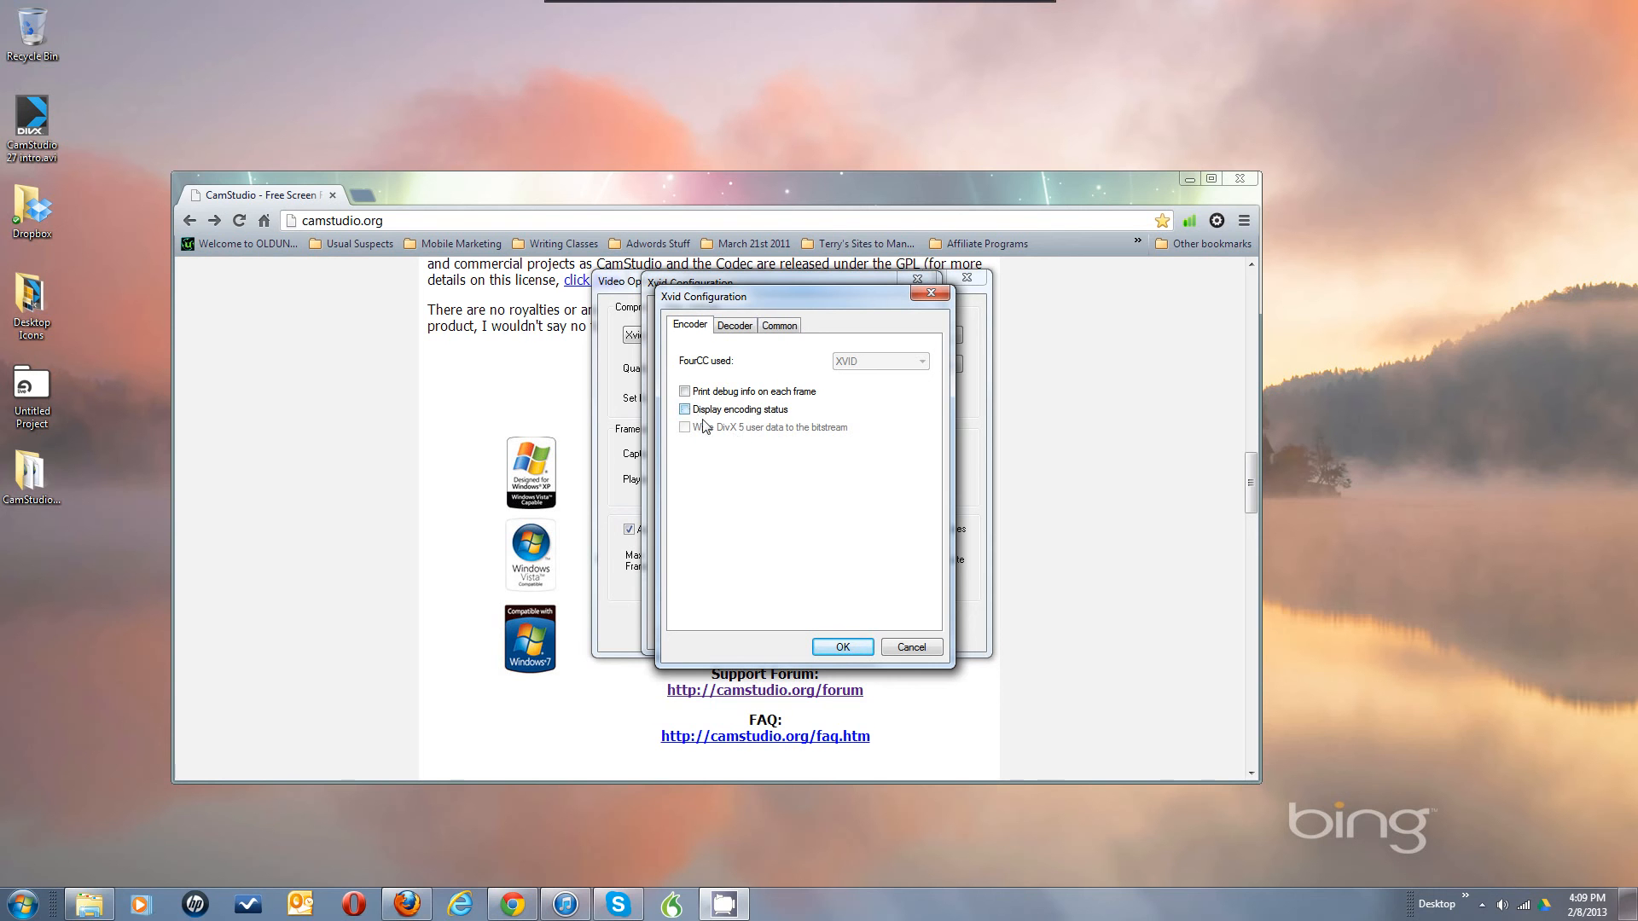
pyautogui.click(843, 647)
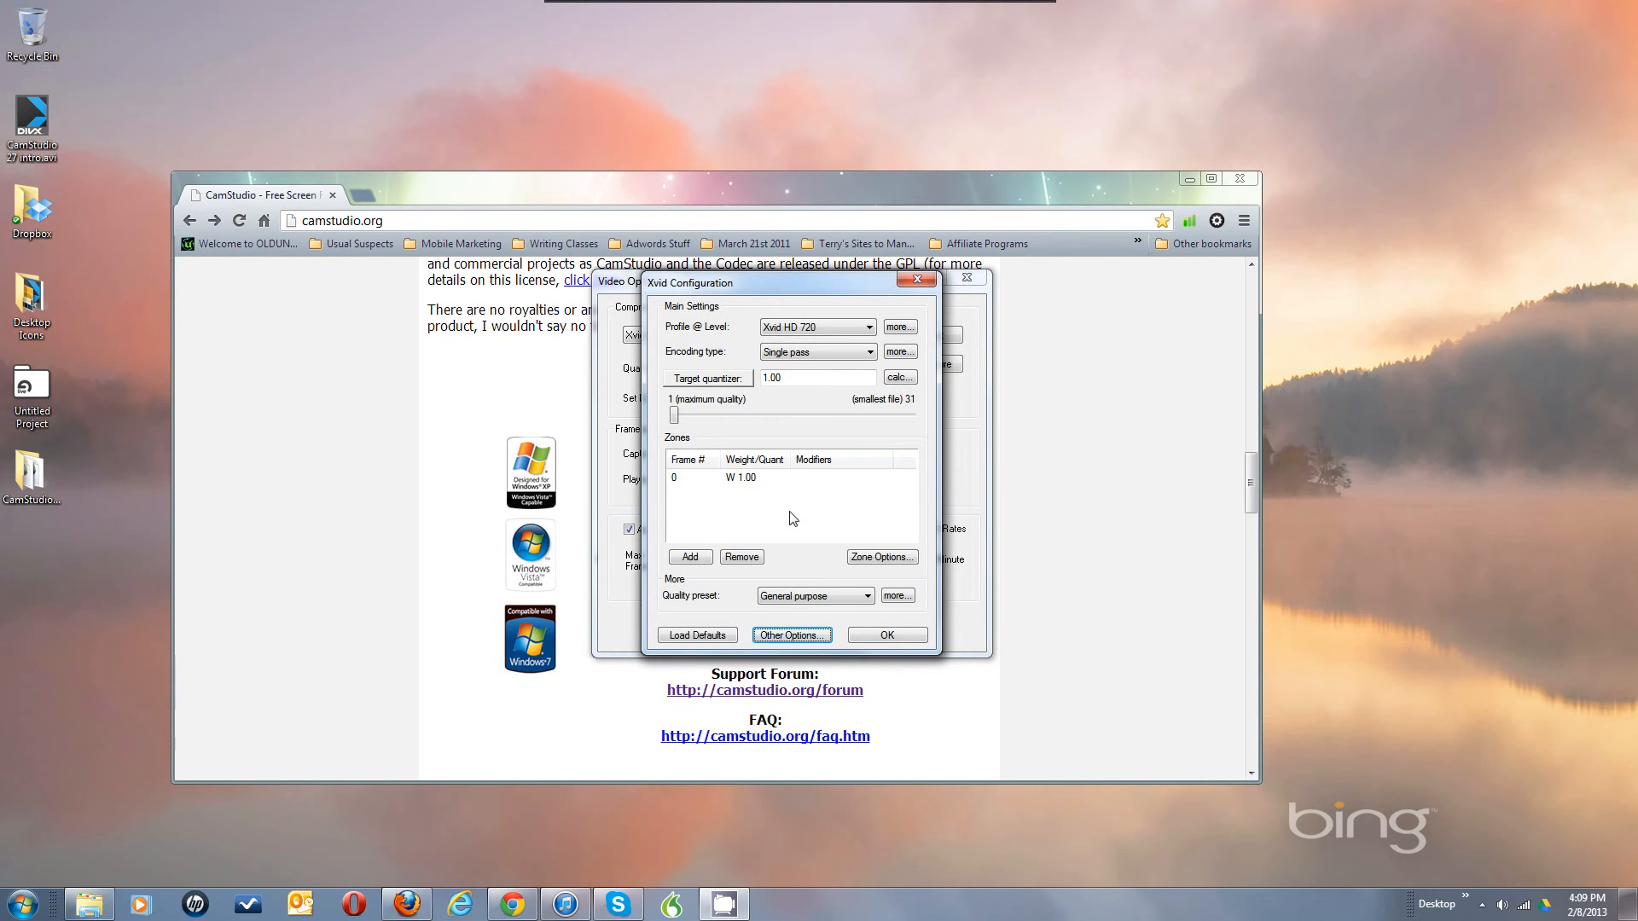
# Try the Xvid HD 1080 profile, dismiss the Xvid configuration and accept the video options
pyautogui.click(861, 333)
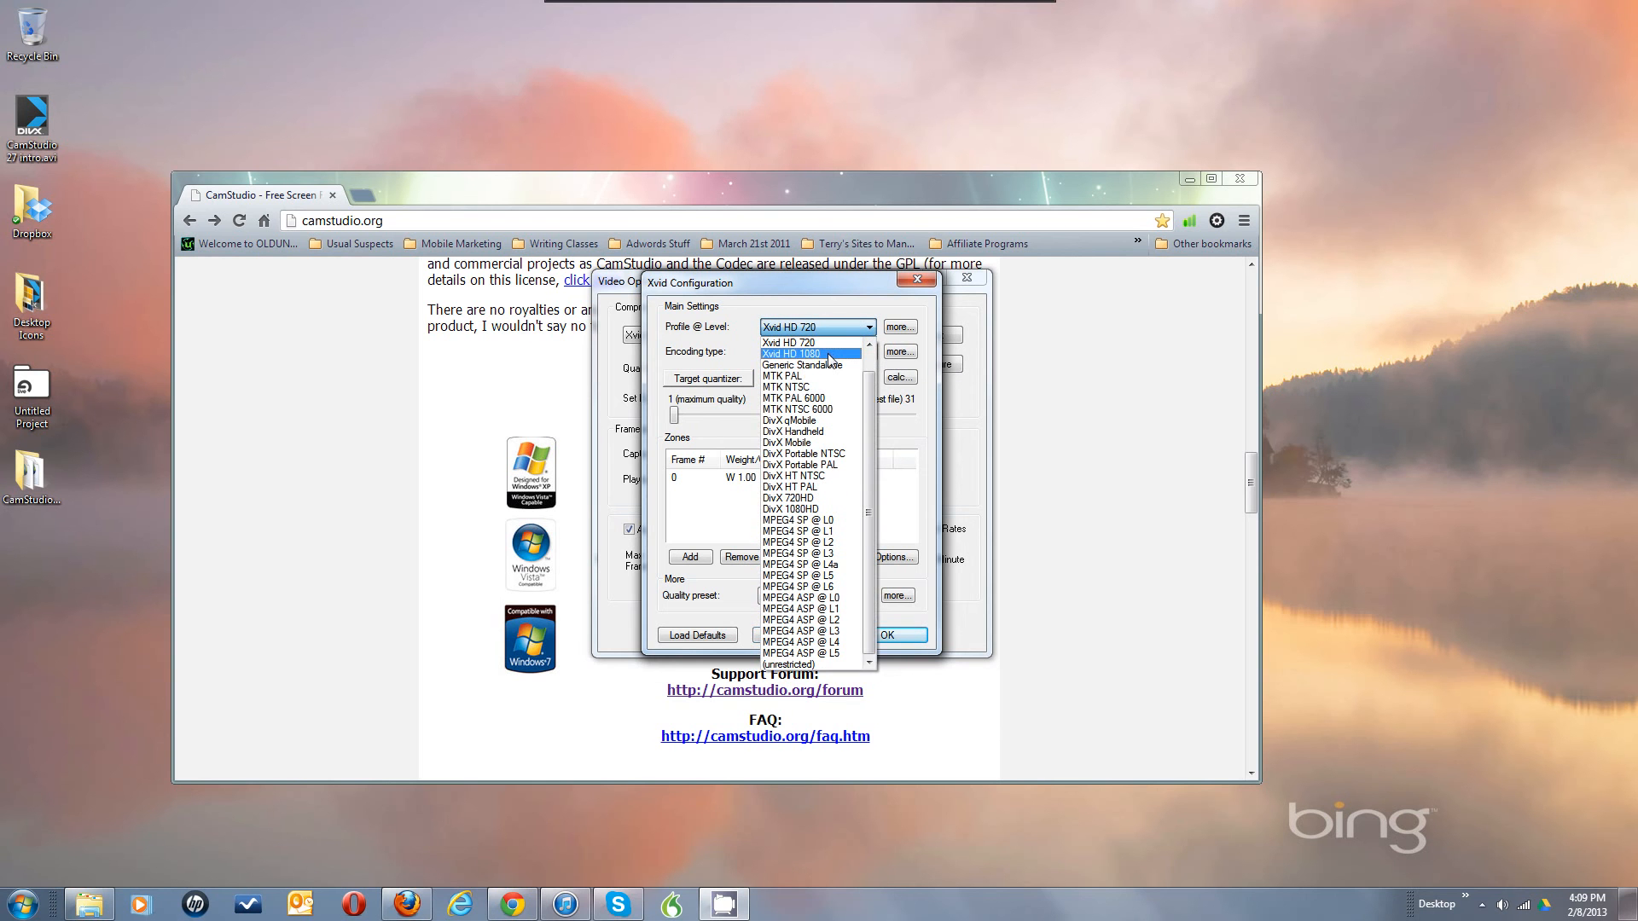
pyautogui.click(829, 355)
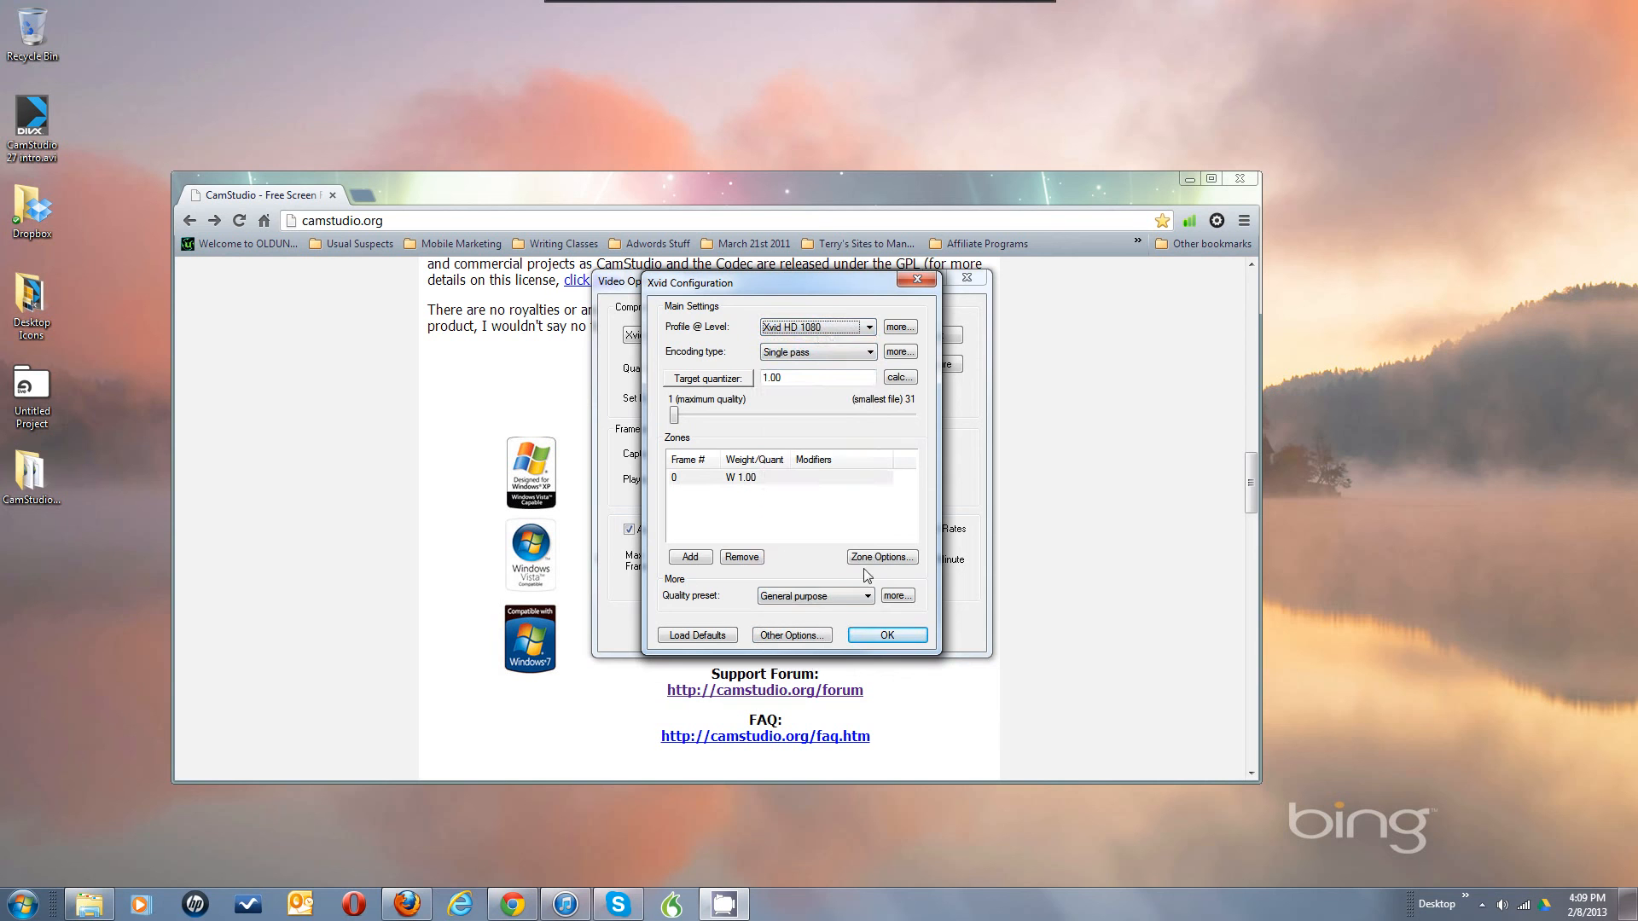
pyautogui.click(915, 281)
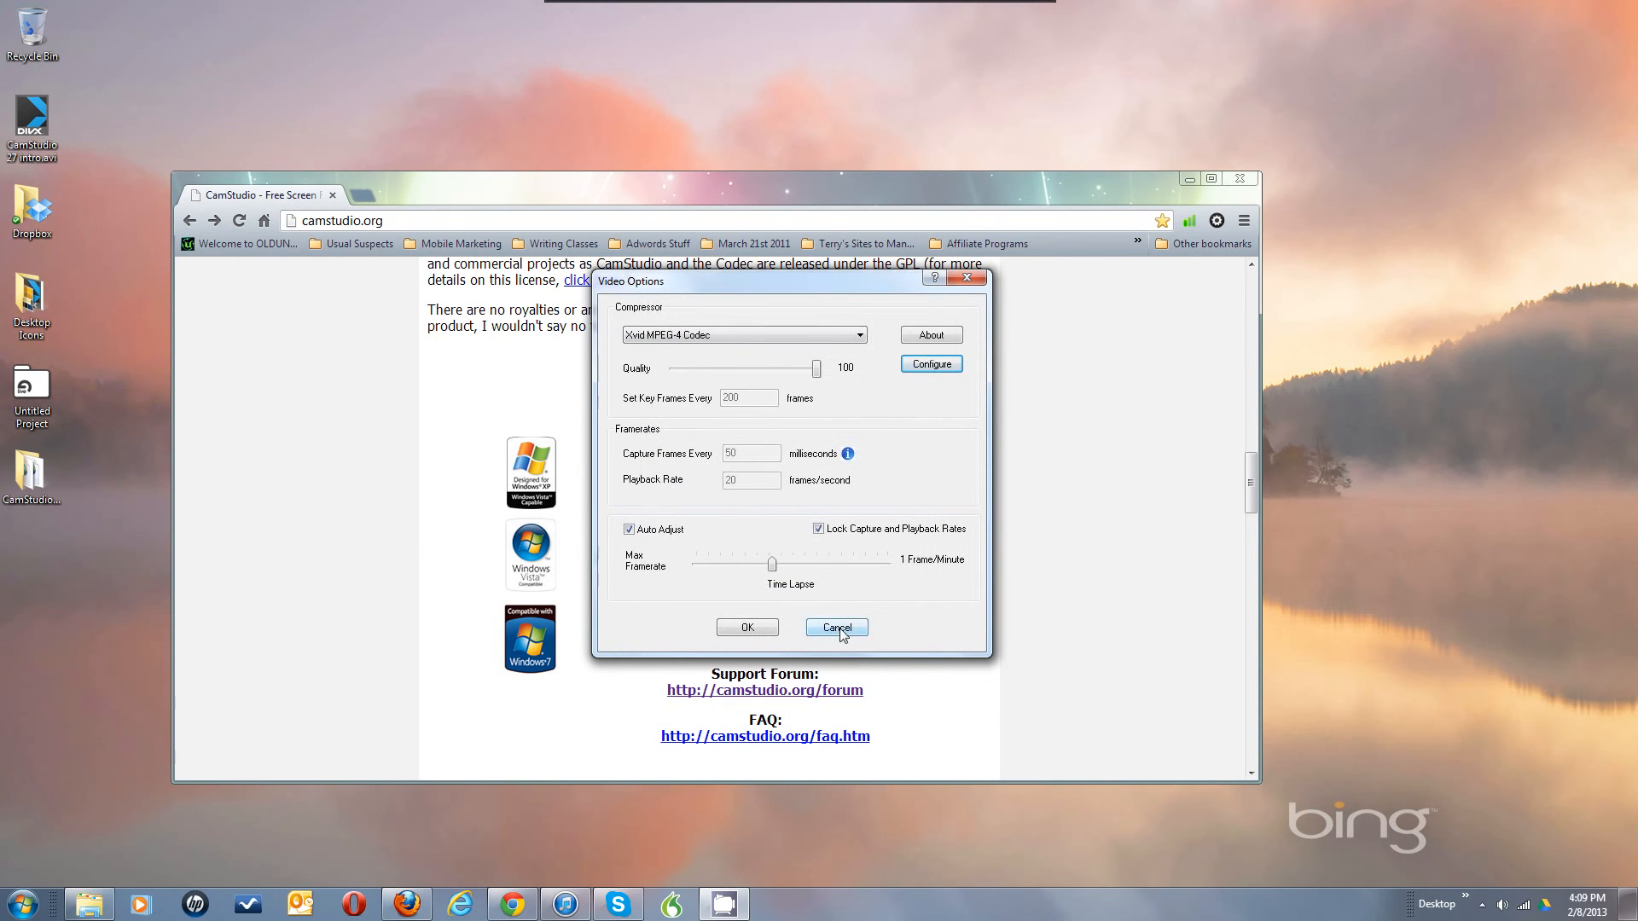
pyautogui.click(751, 626)
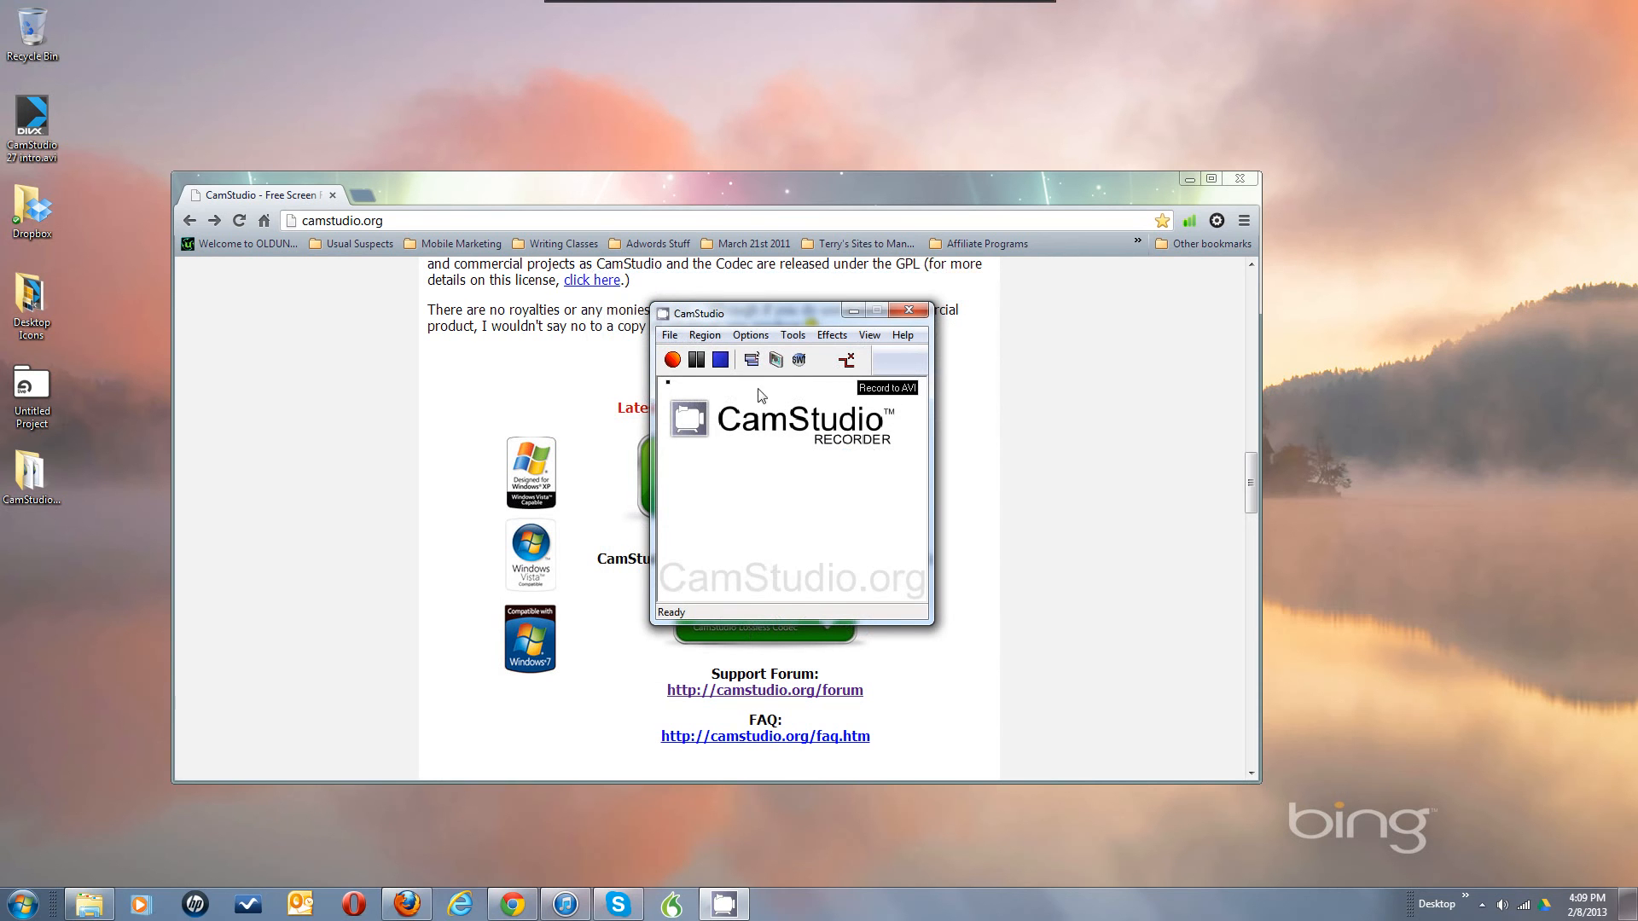
# Open the cursor options, try Hide Cursor and return to Show Cursor
pyautogui.click(750, 337)
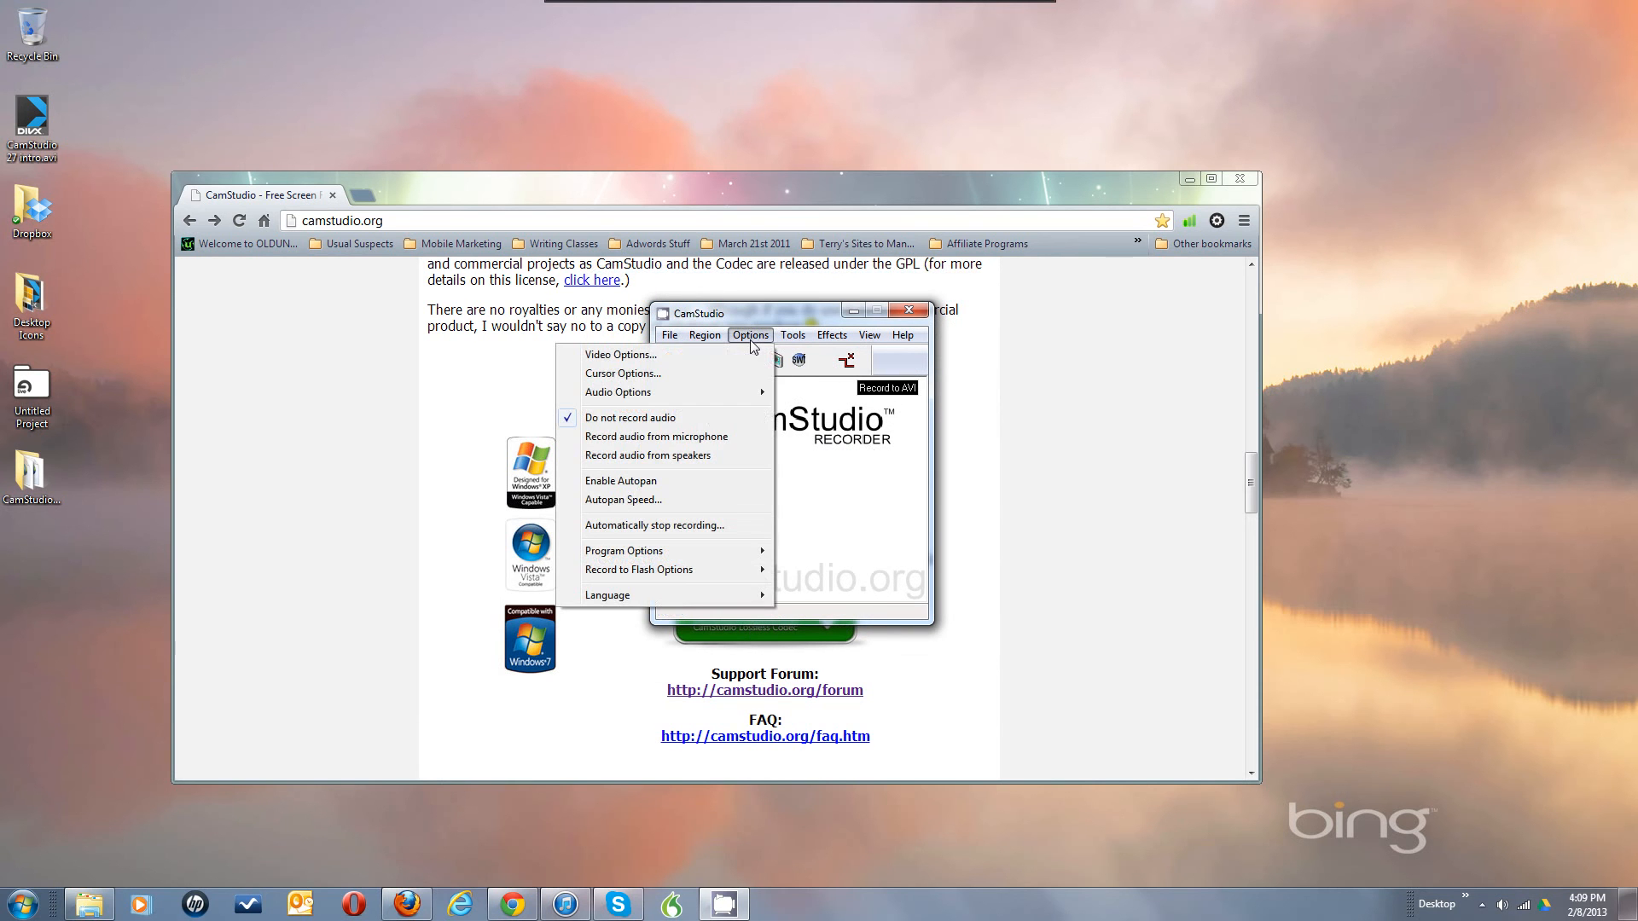
pyautogui.click(670, 374)
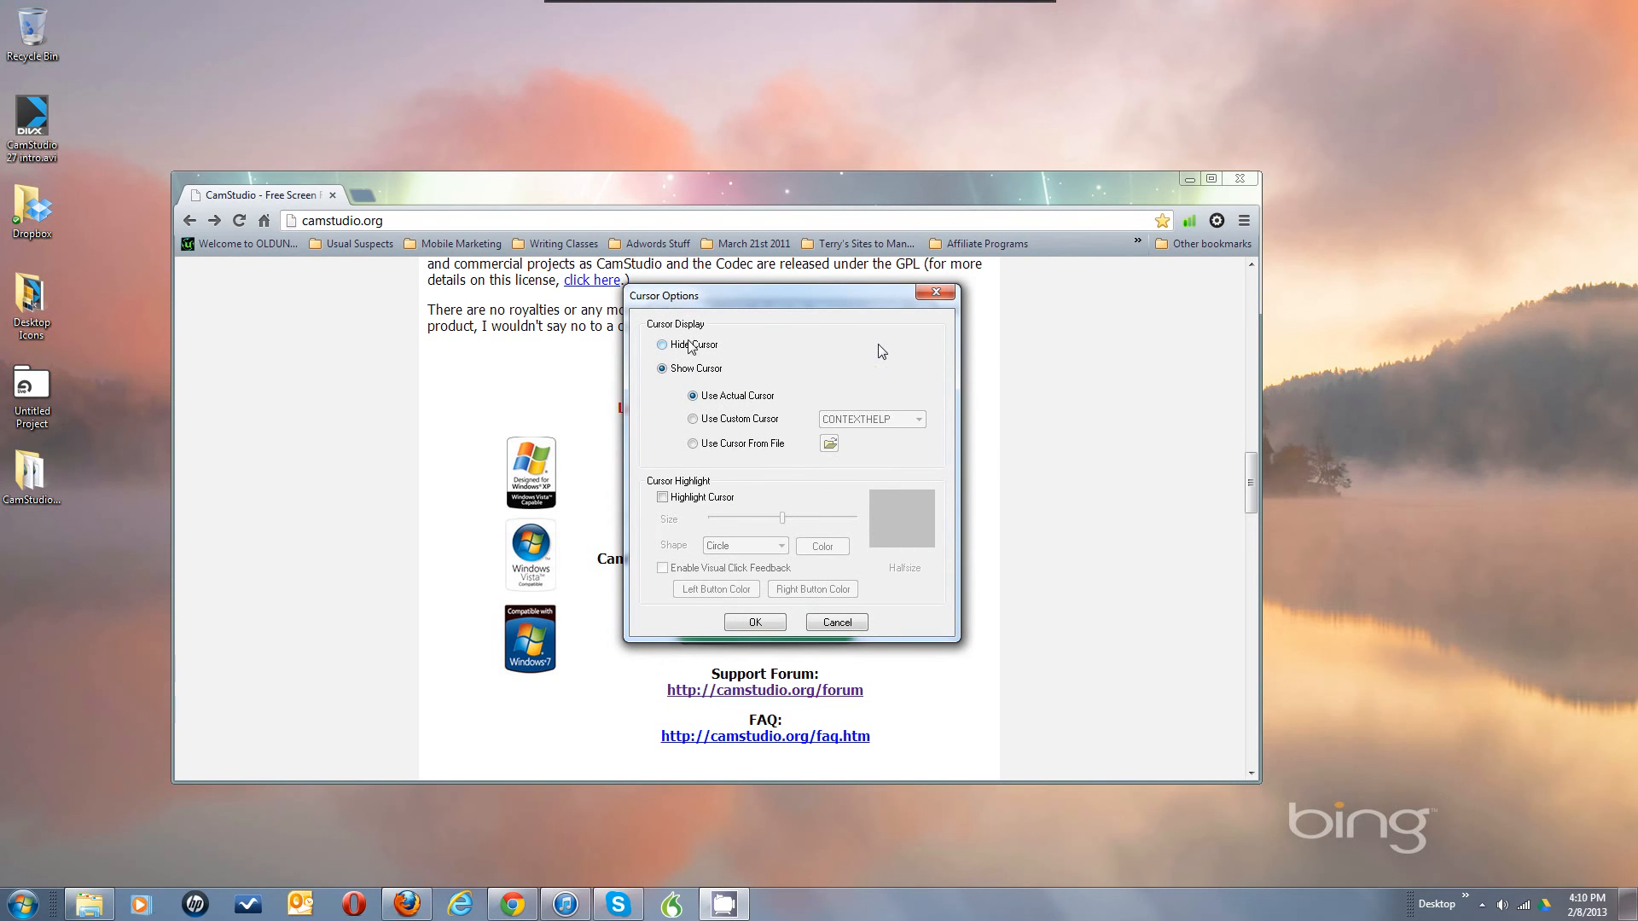
pyautogui.click(662, 345)
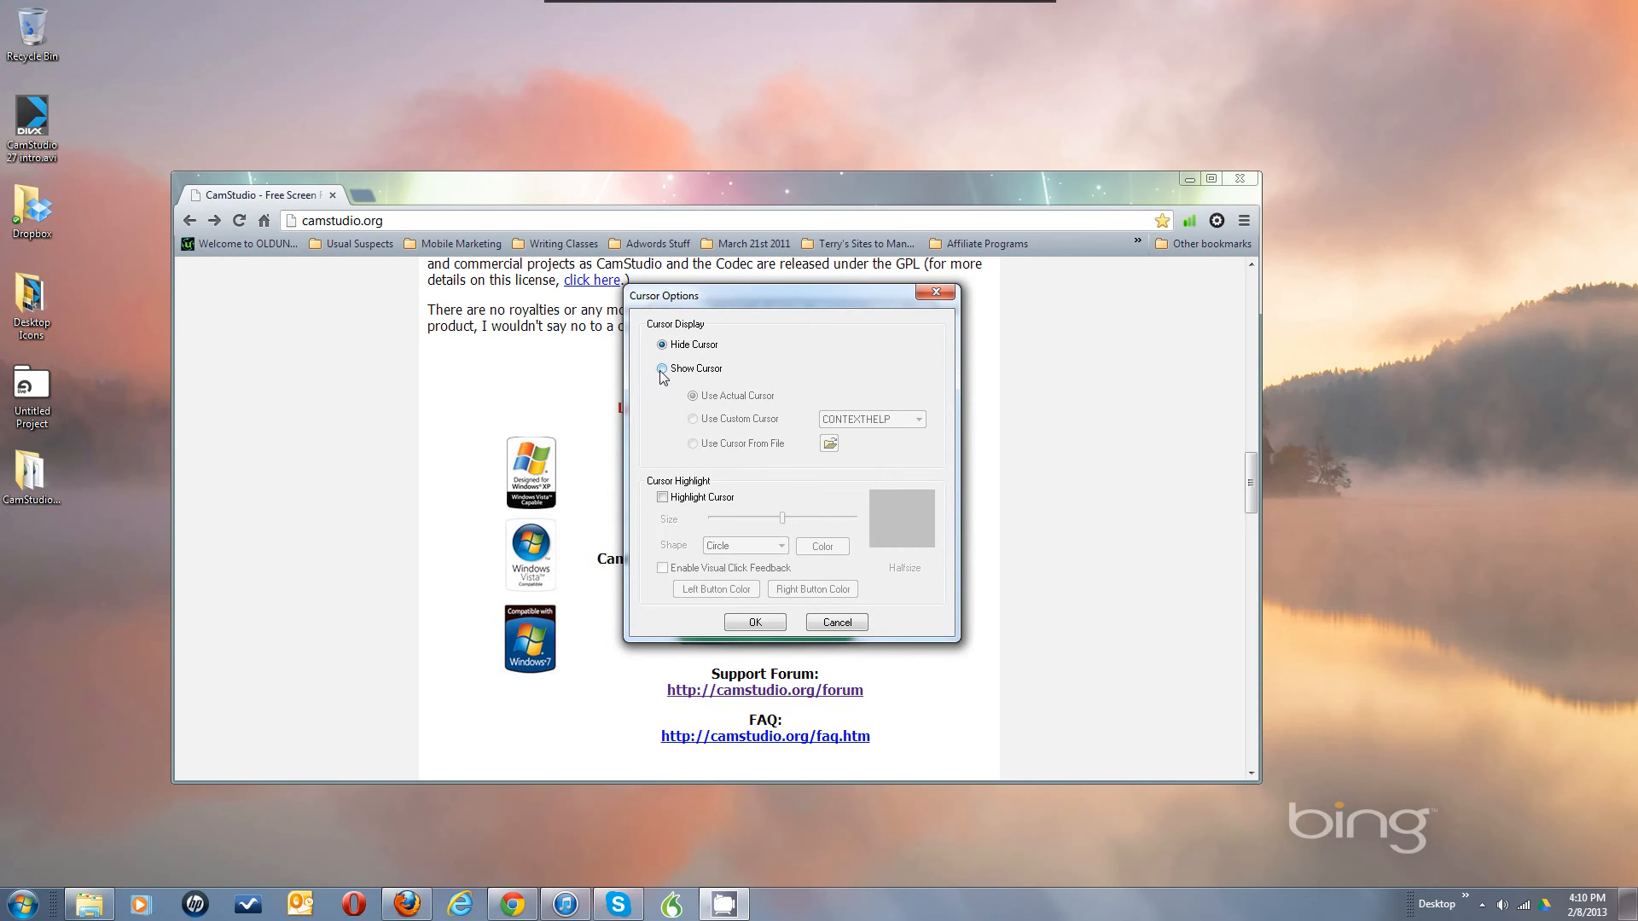
pyautogui.click(661, 368)
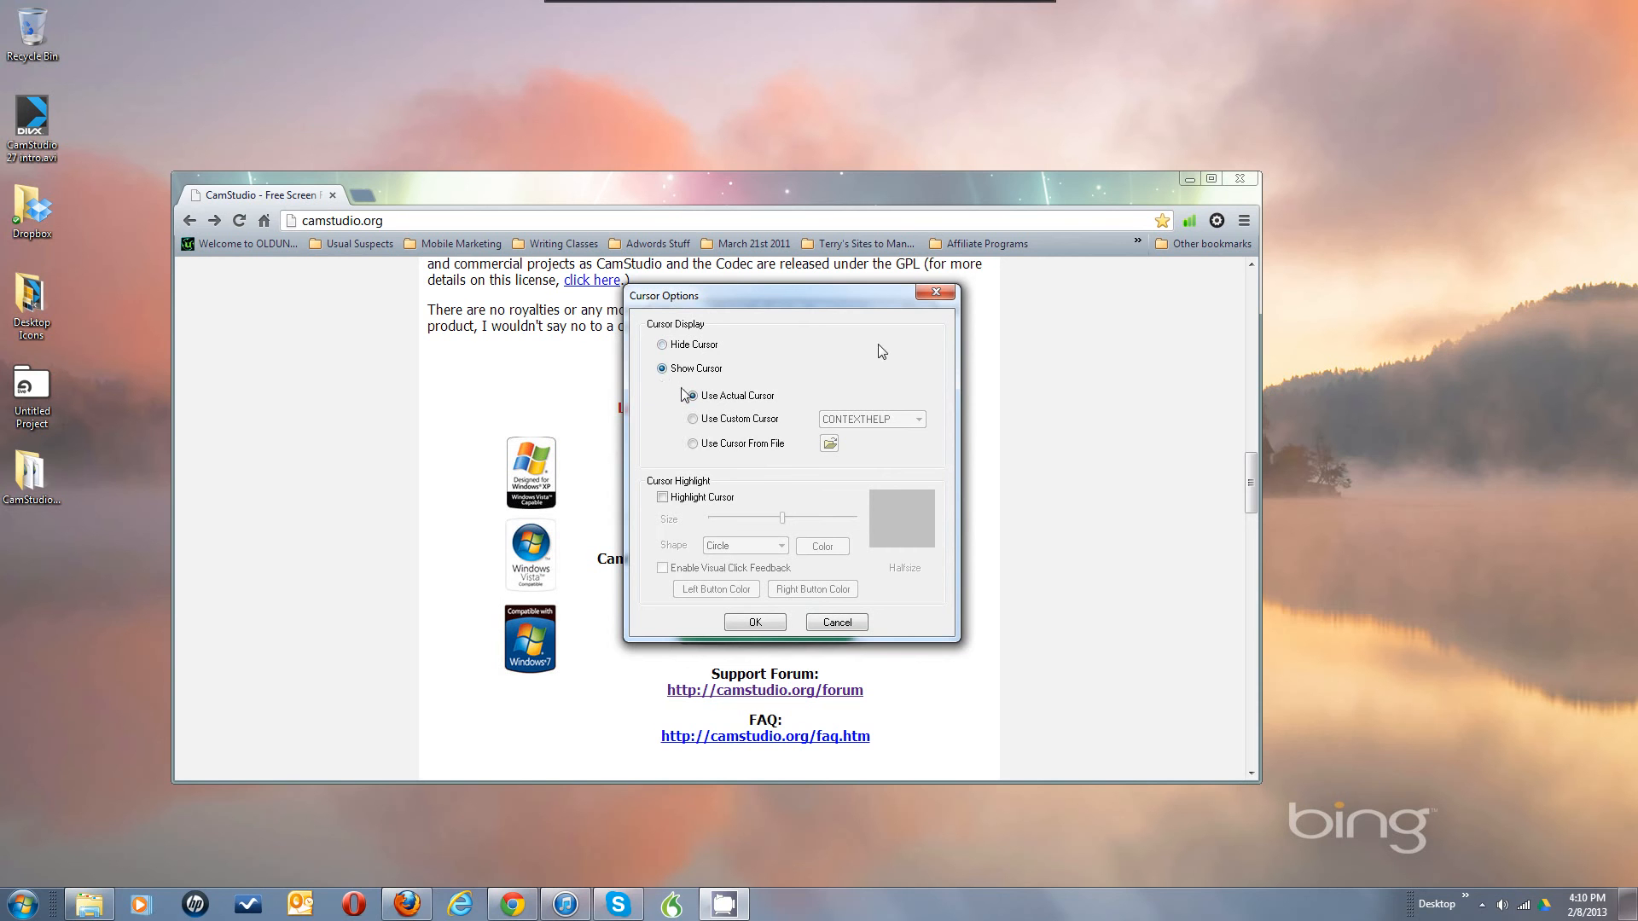
# Turn on Highlight Cursor with the circle shape and enable visual click feedback
pyautogui.click(663, 497)
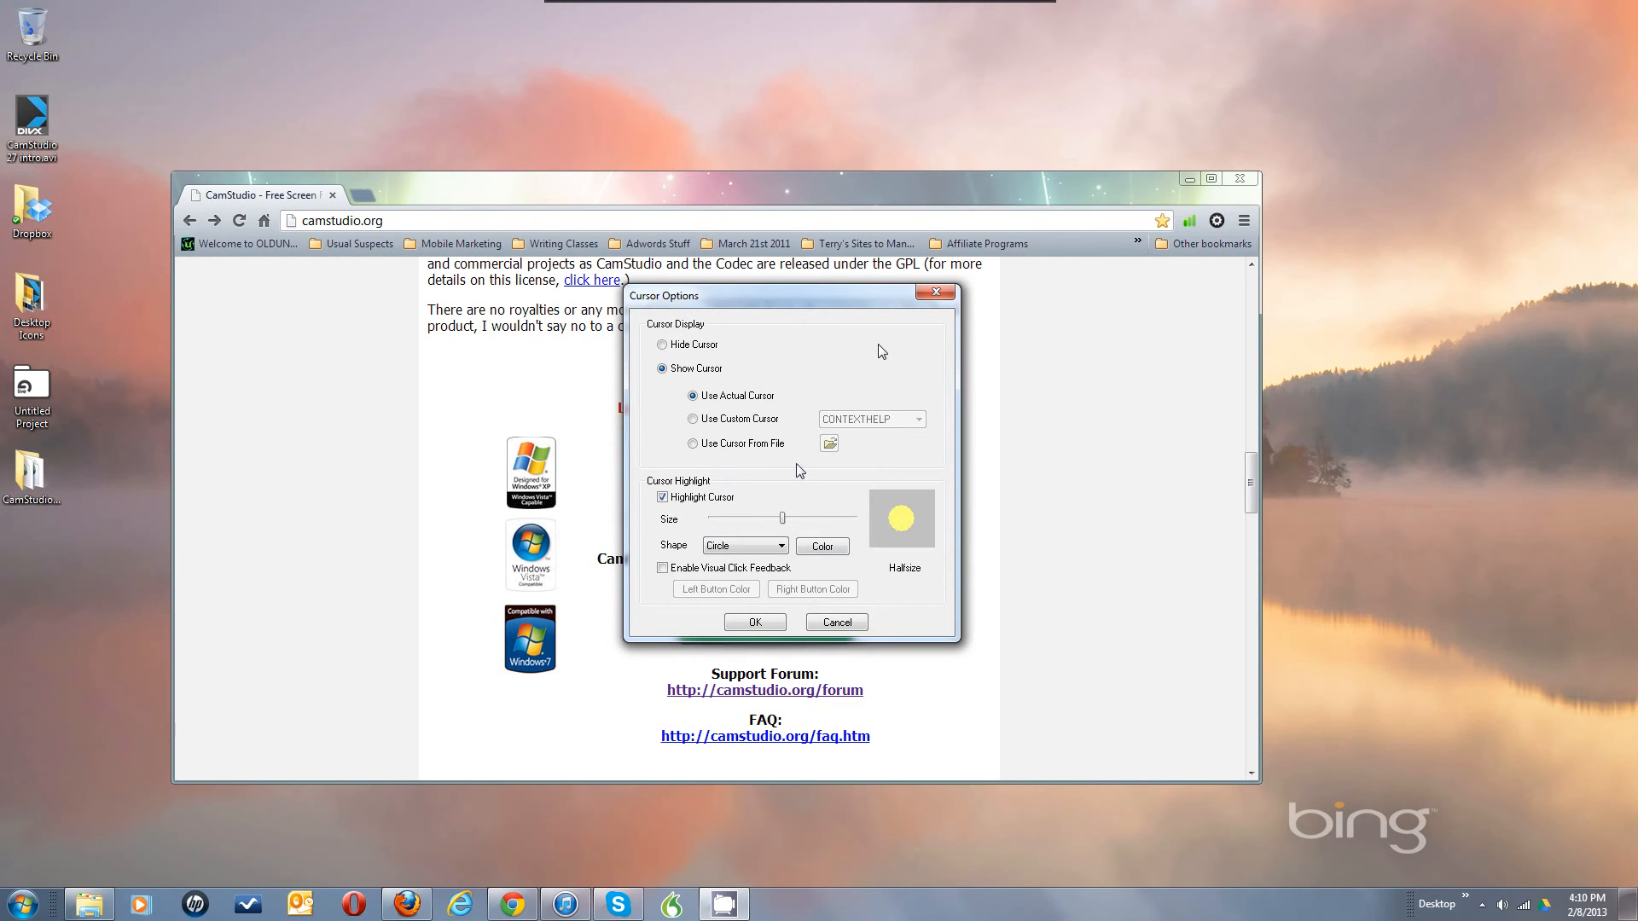
pyautogui.click(663, 499)
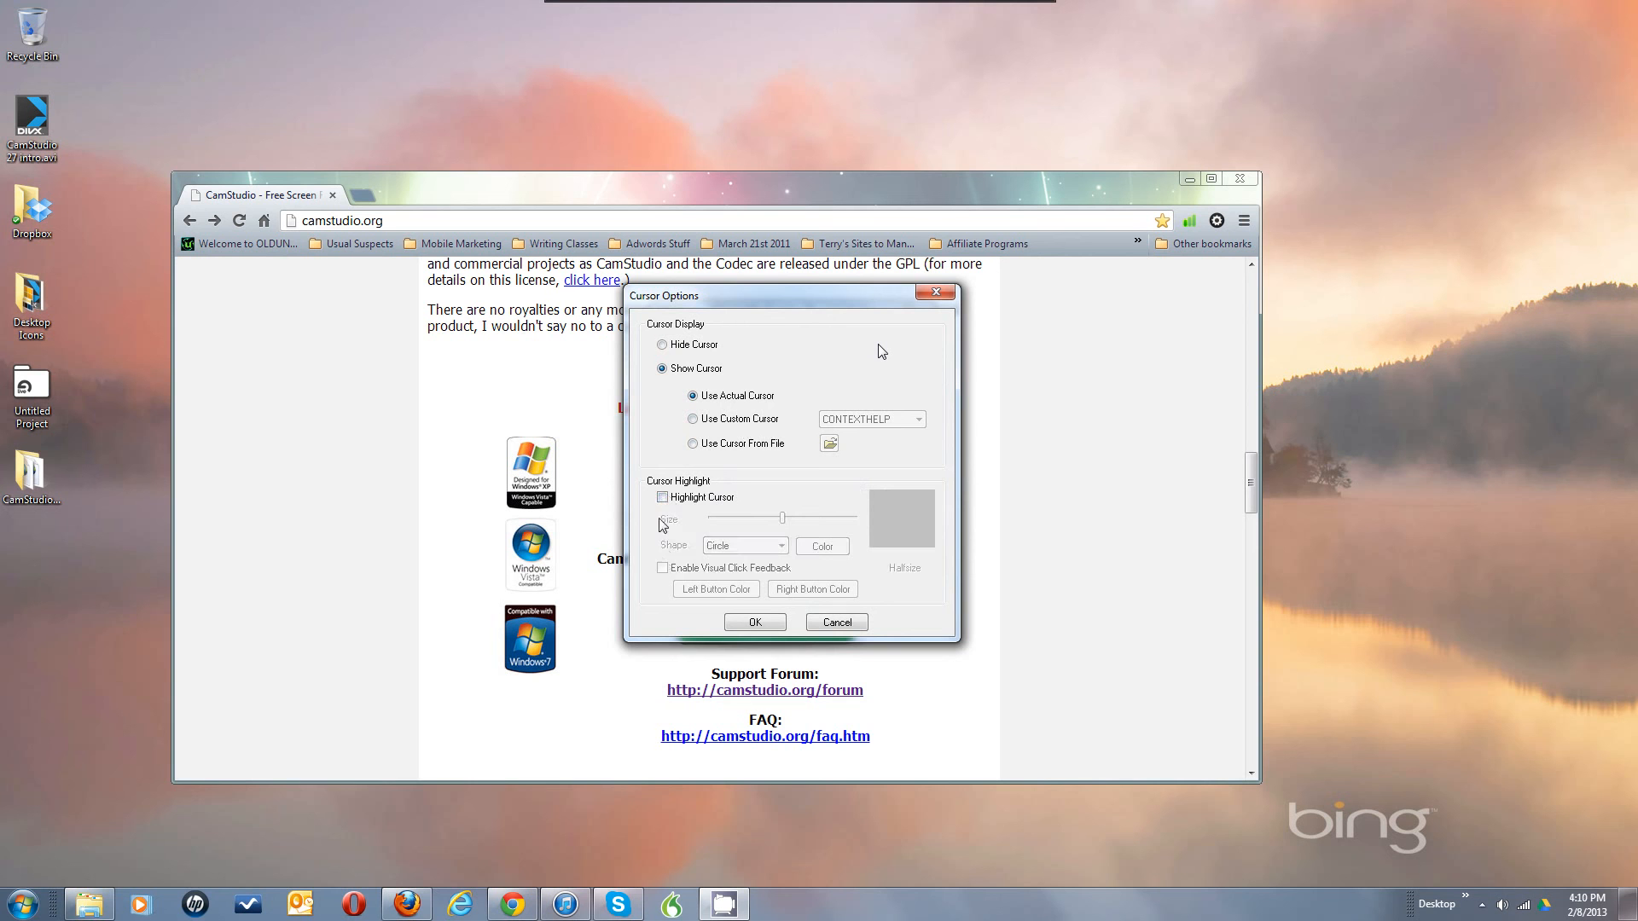
pyautogui.click(664, 498)
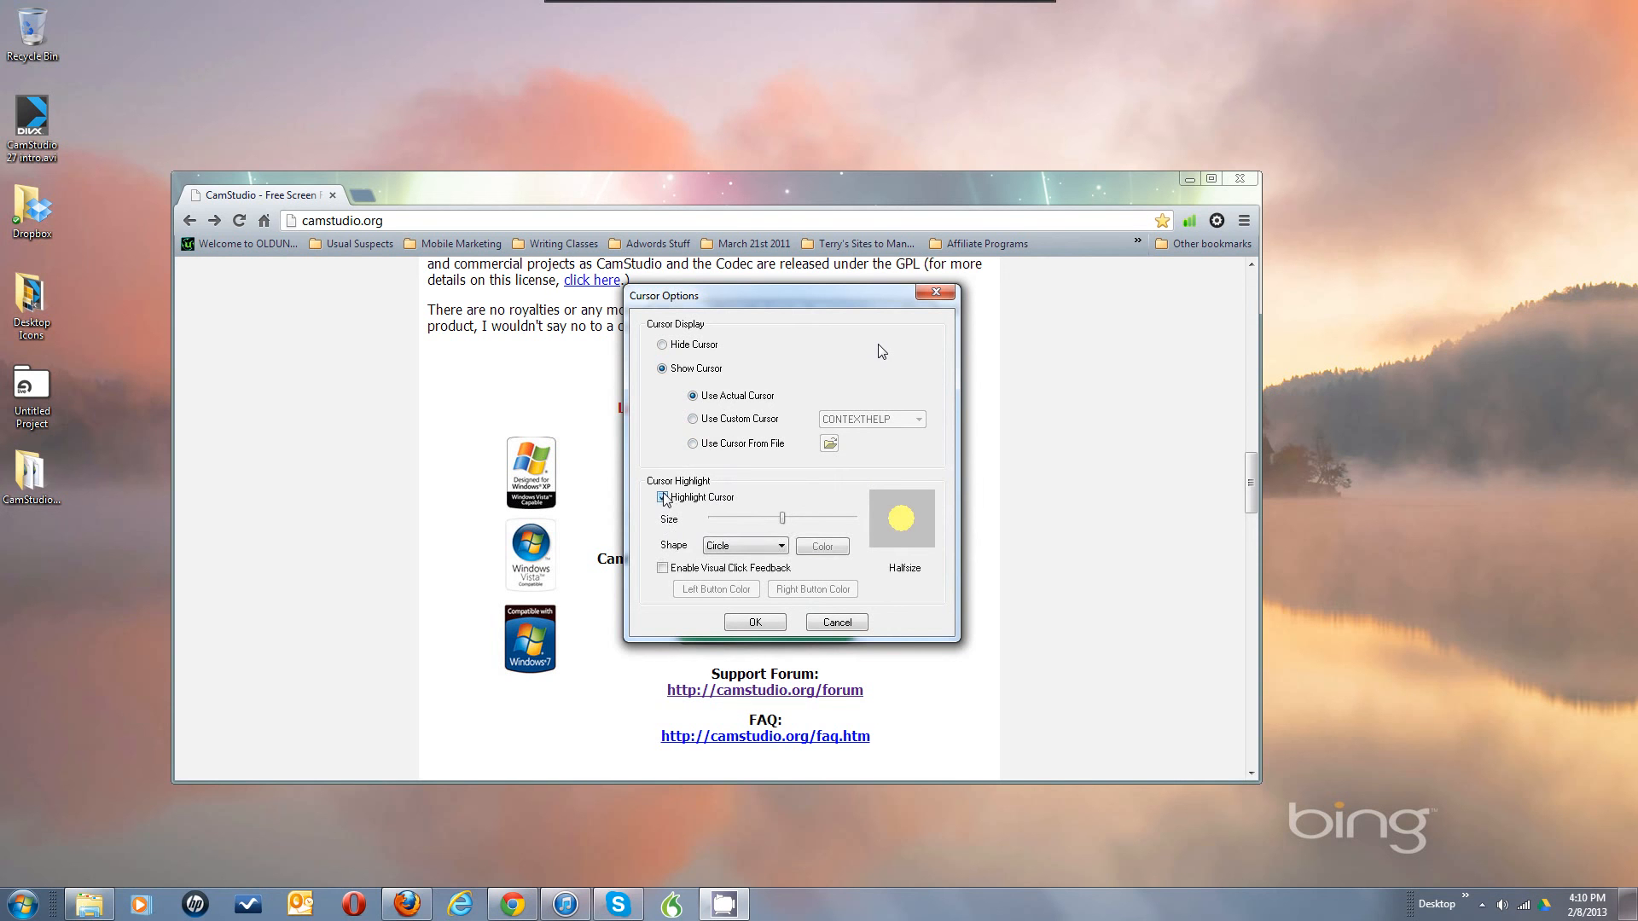
pyautogui.click(663, 569)
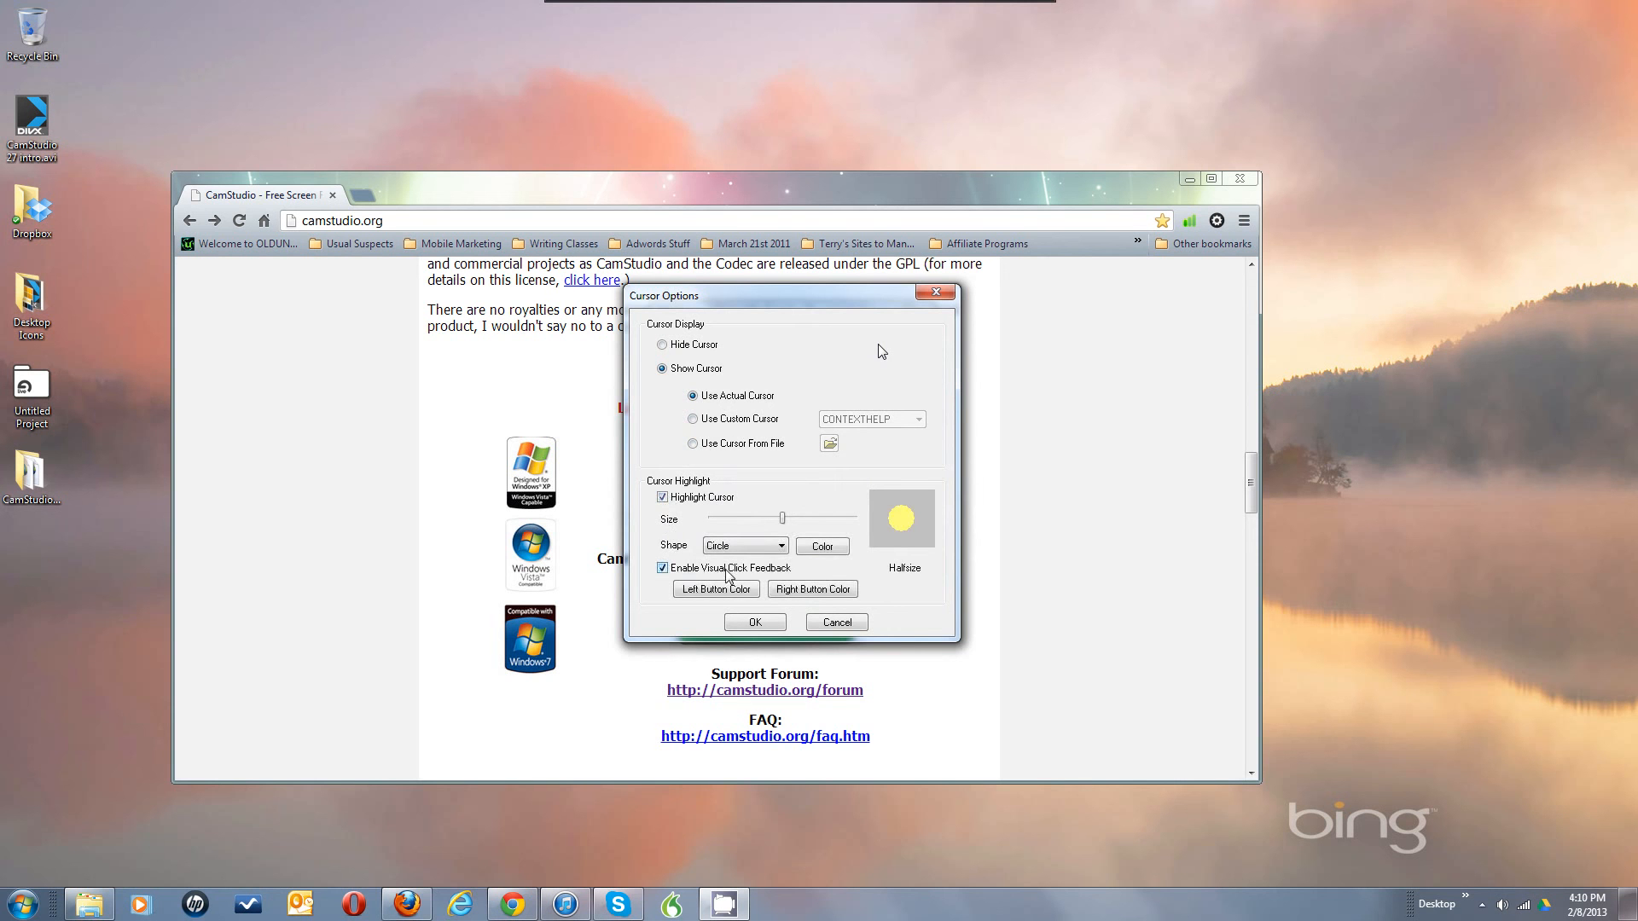
# Inspect the click feedback colors assigned to the left and right mouse buttons
pyautogui.click(716, 590)
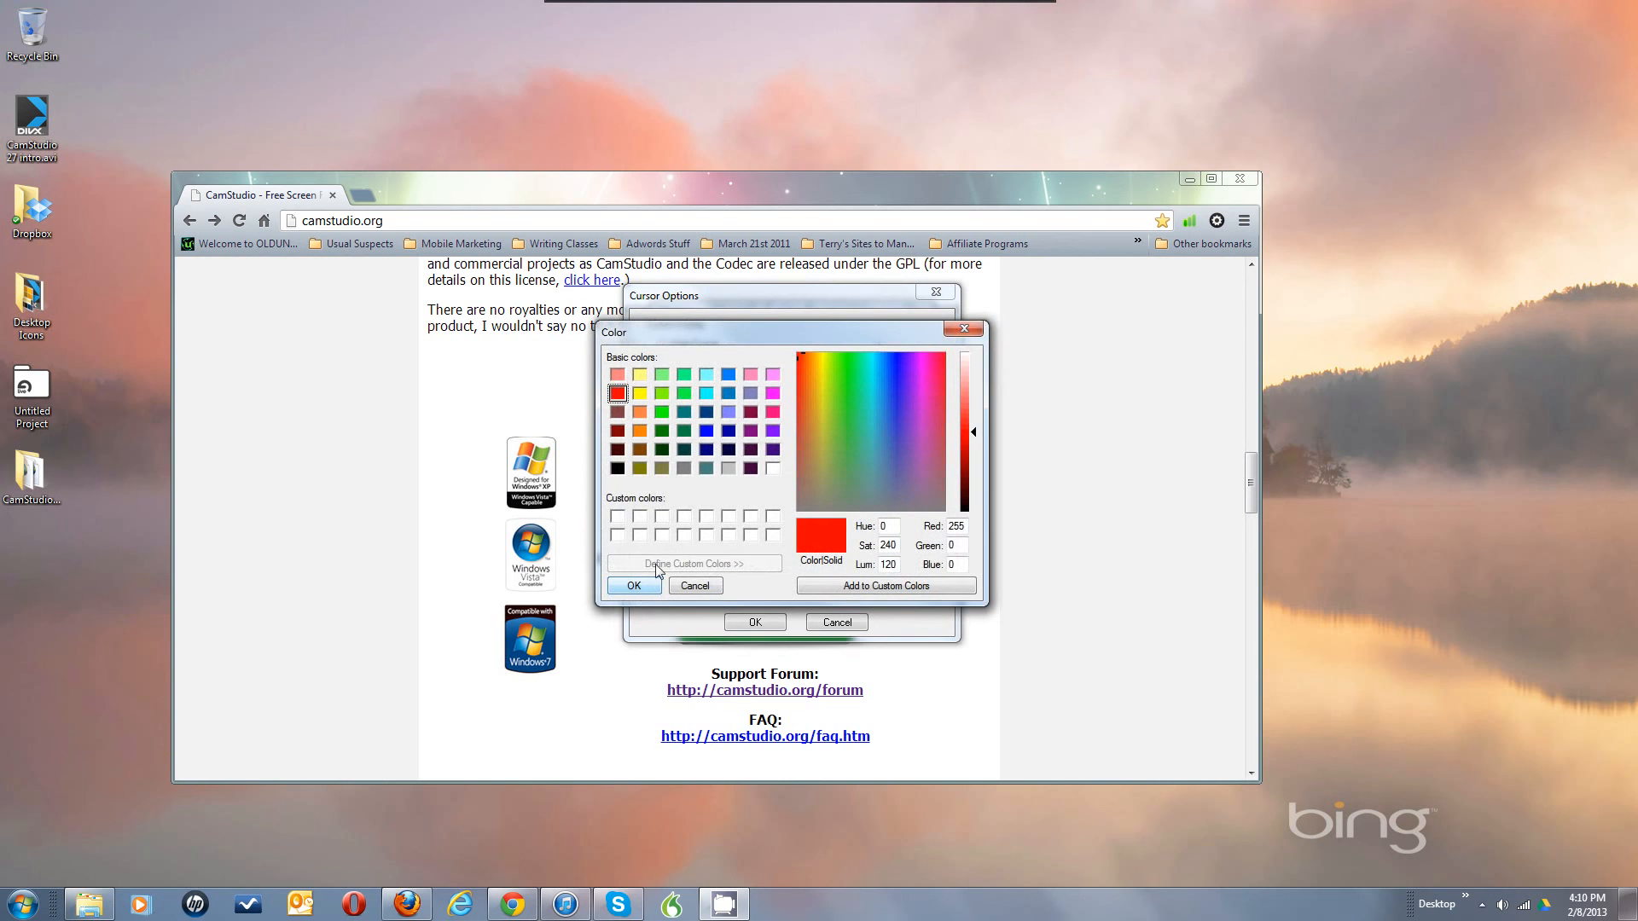
pyautogui.click(698, 587)
pyautogui.click(812, 591)
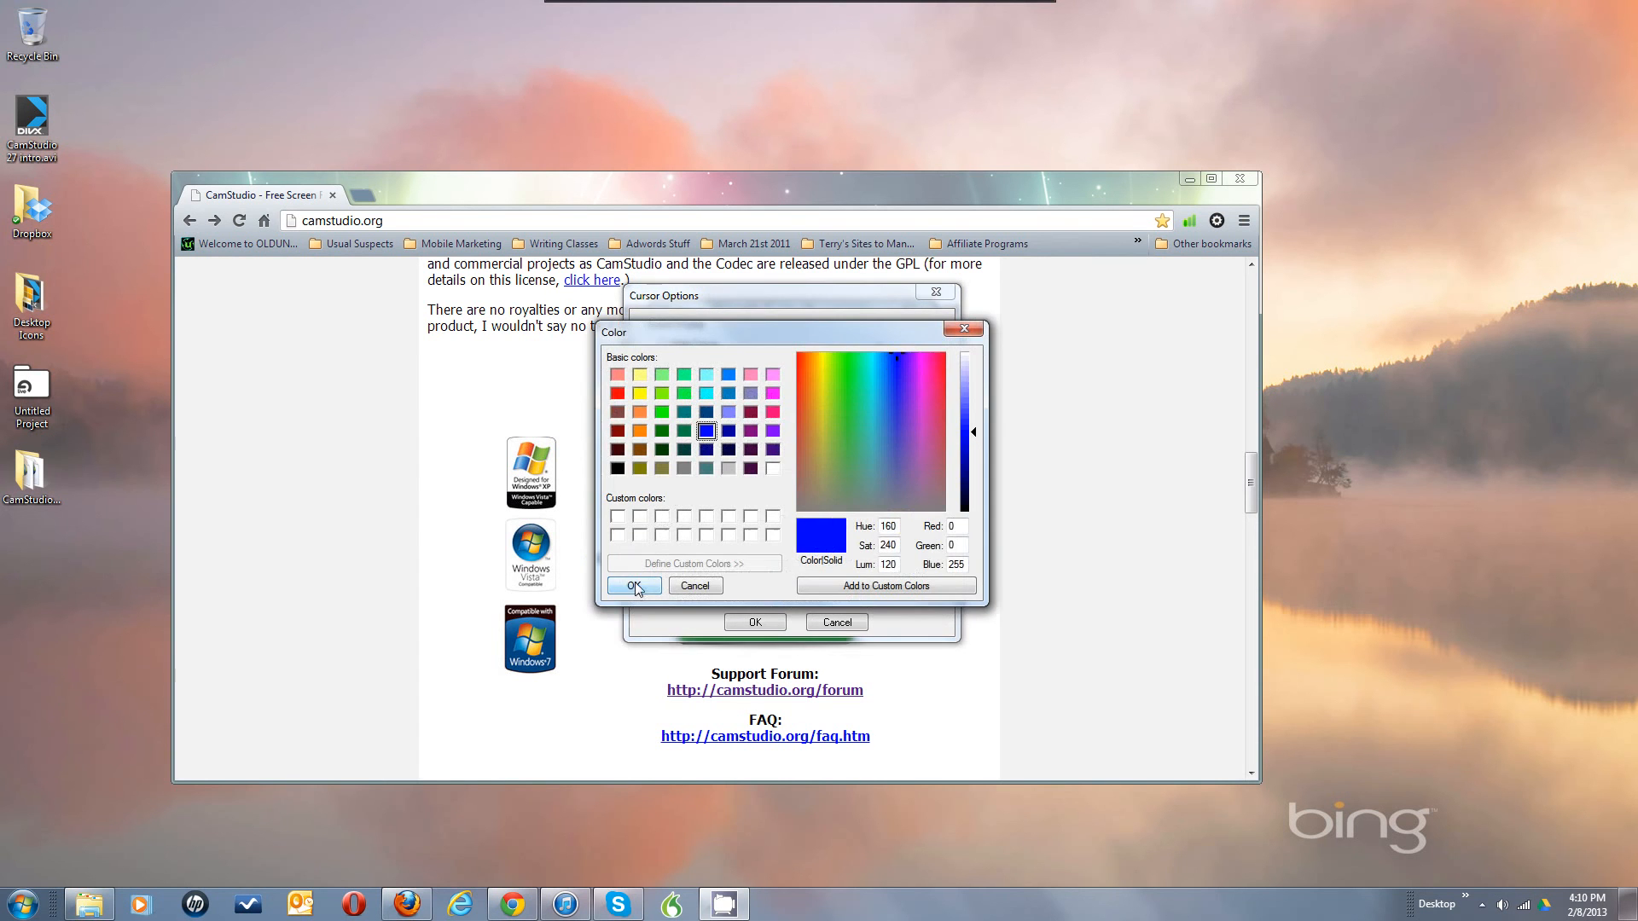
pyautogui.click(713, 589)
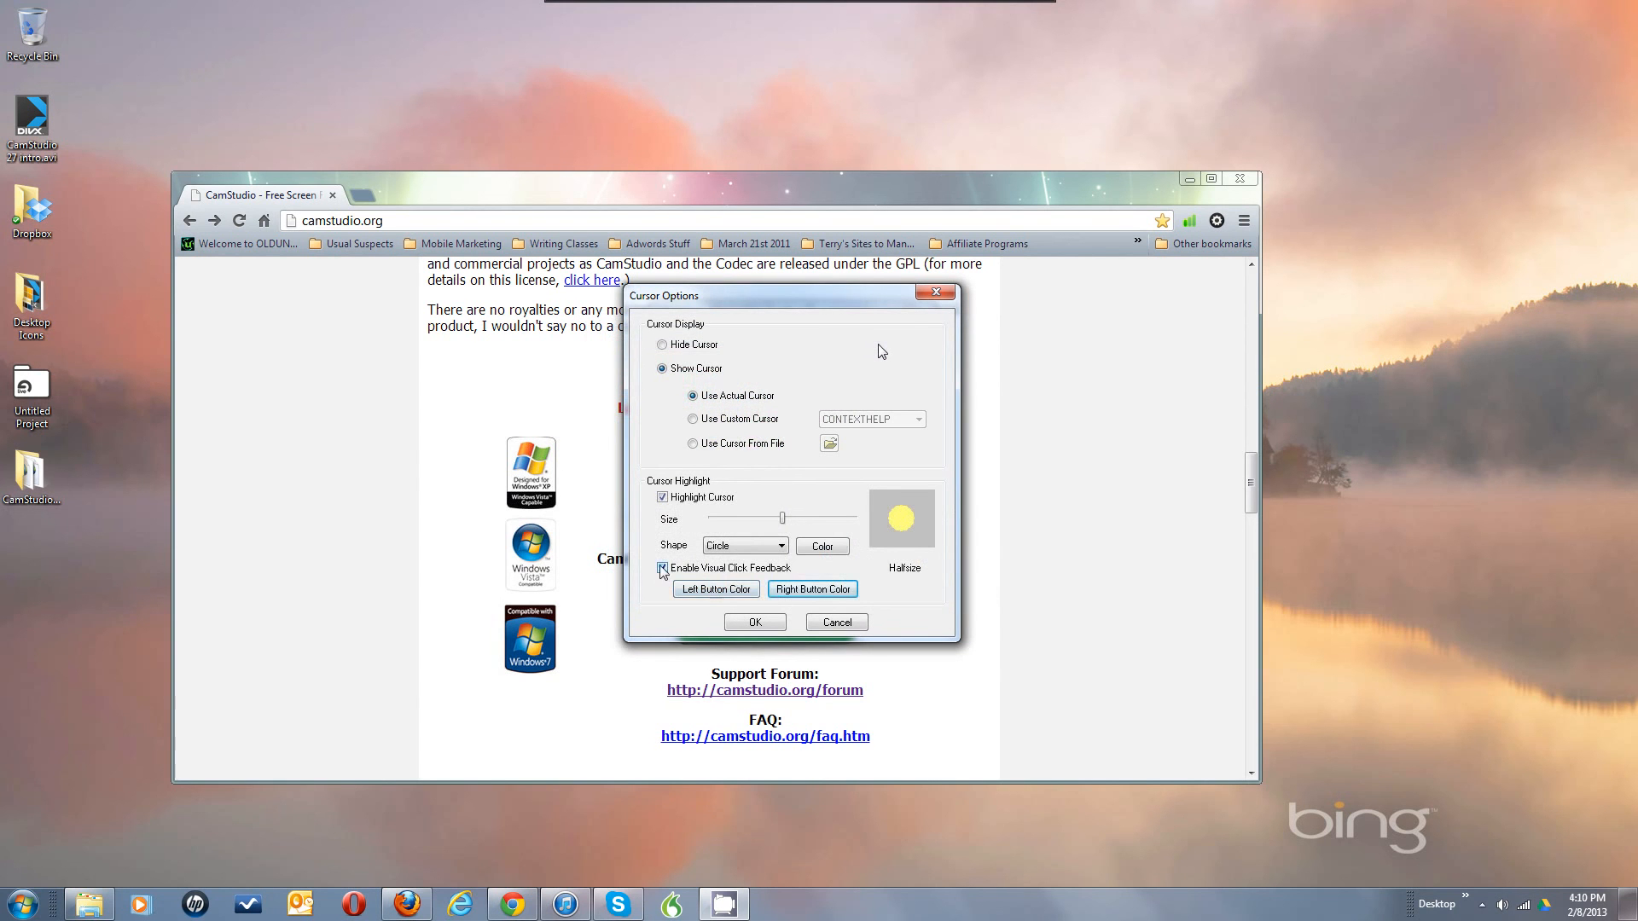
# Turn off visual click feedback and Highlight Cursor, and accept the cursor options
pyautogui.click(662, 568)
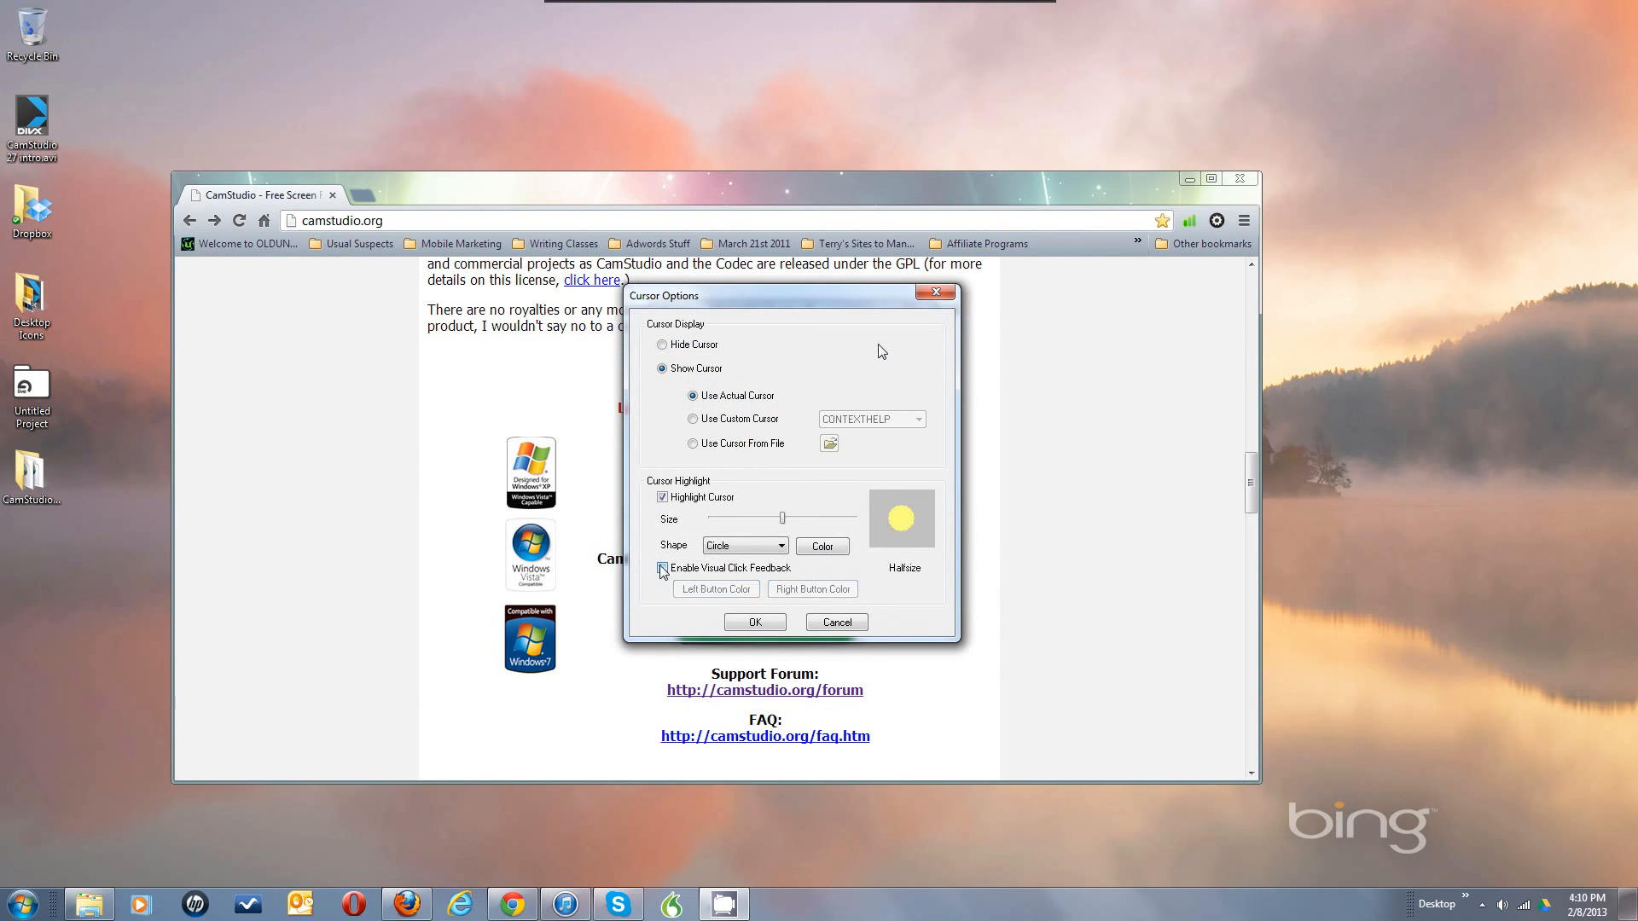
pyautogui.click(663, 498)
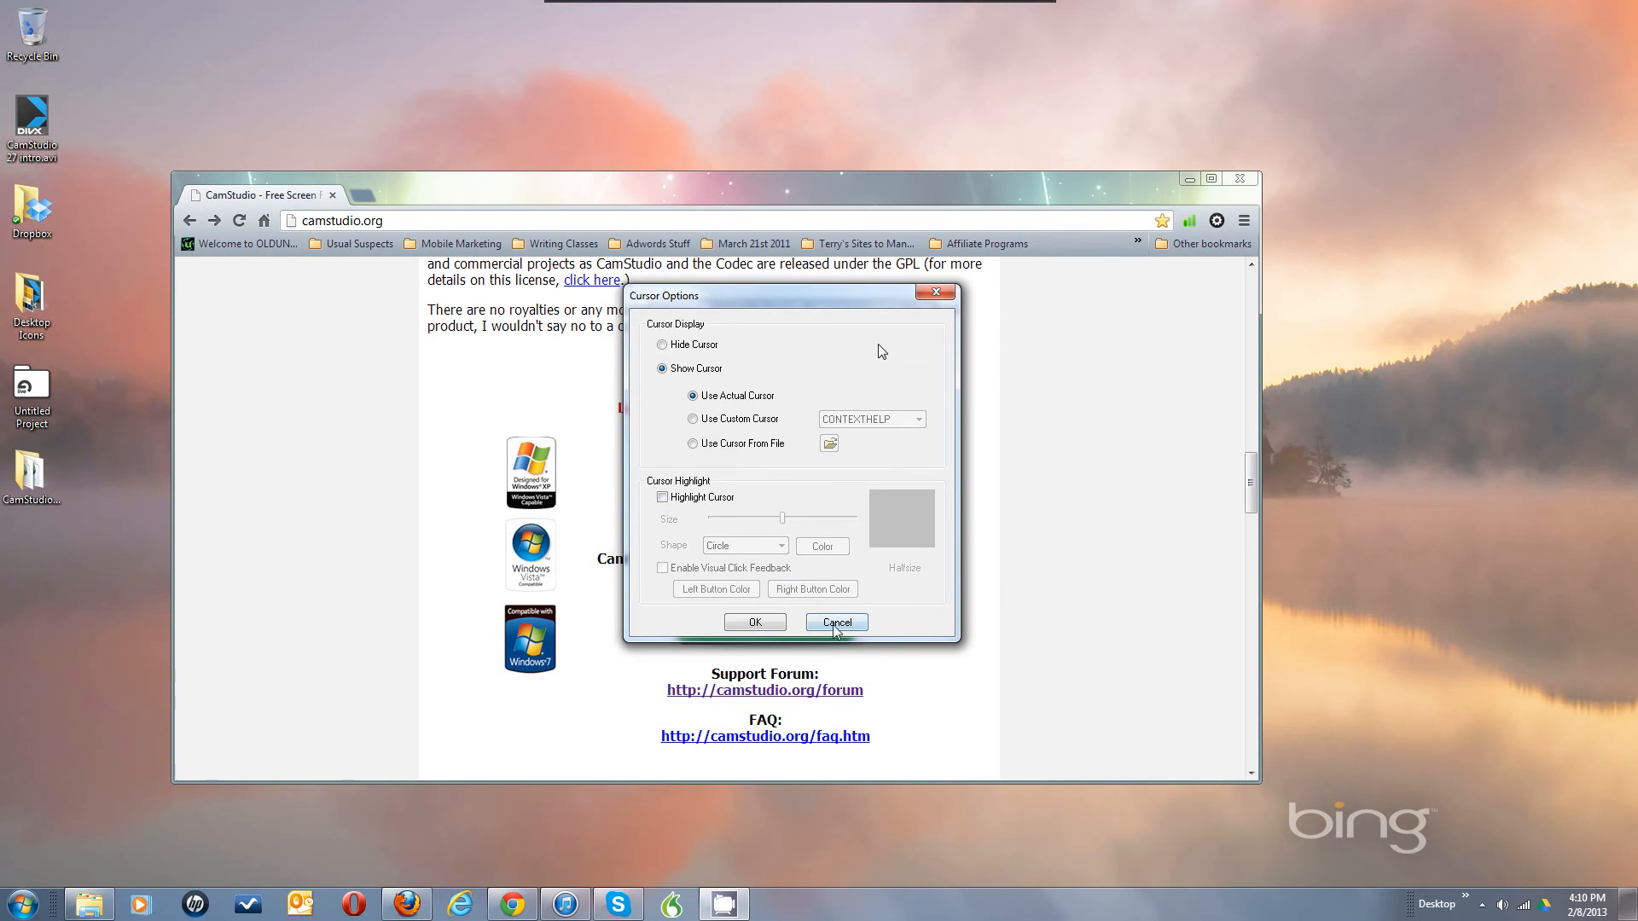
pyautogui.click(755, 622)
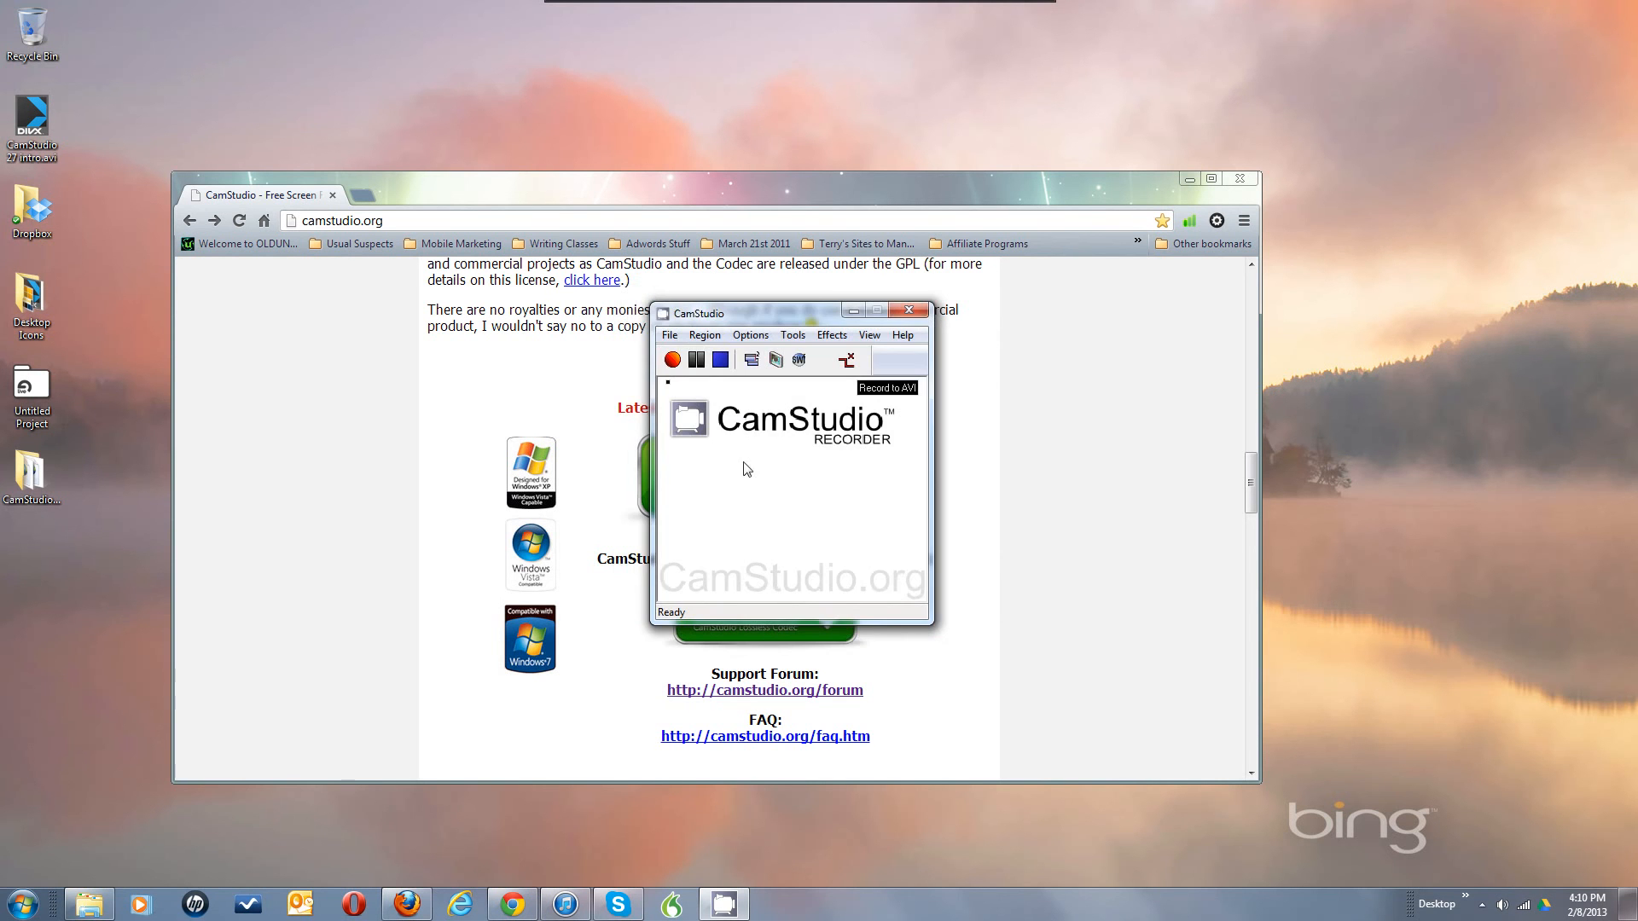
# Reopen the cursor options, enable Highlight Cursor and Visual Click Feedback, and accept the settings
pyautogui.click(758, 337)
pyautogui.click(697, 374)
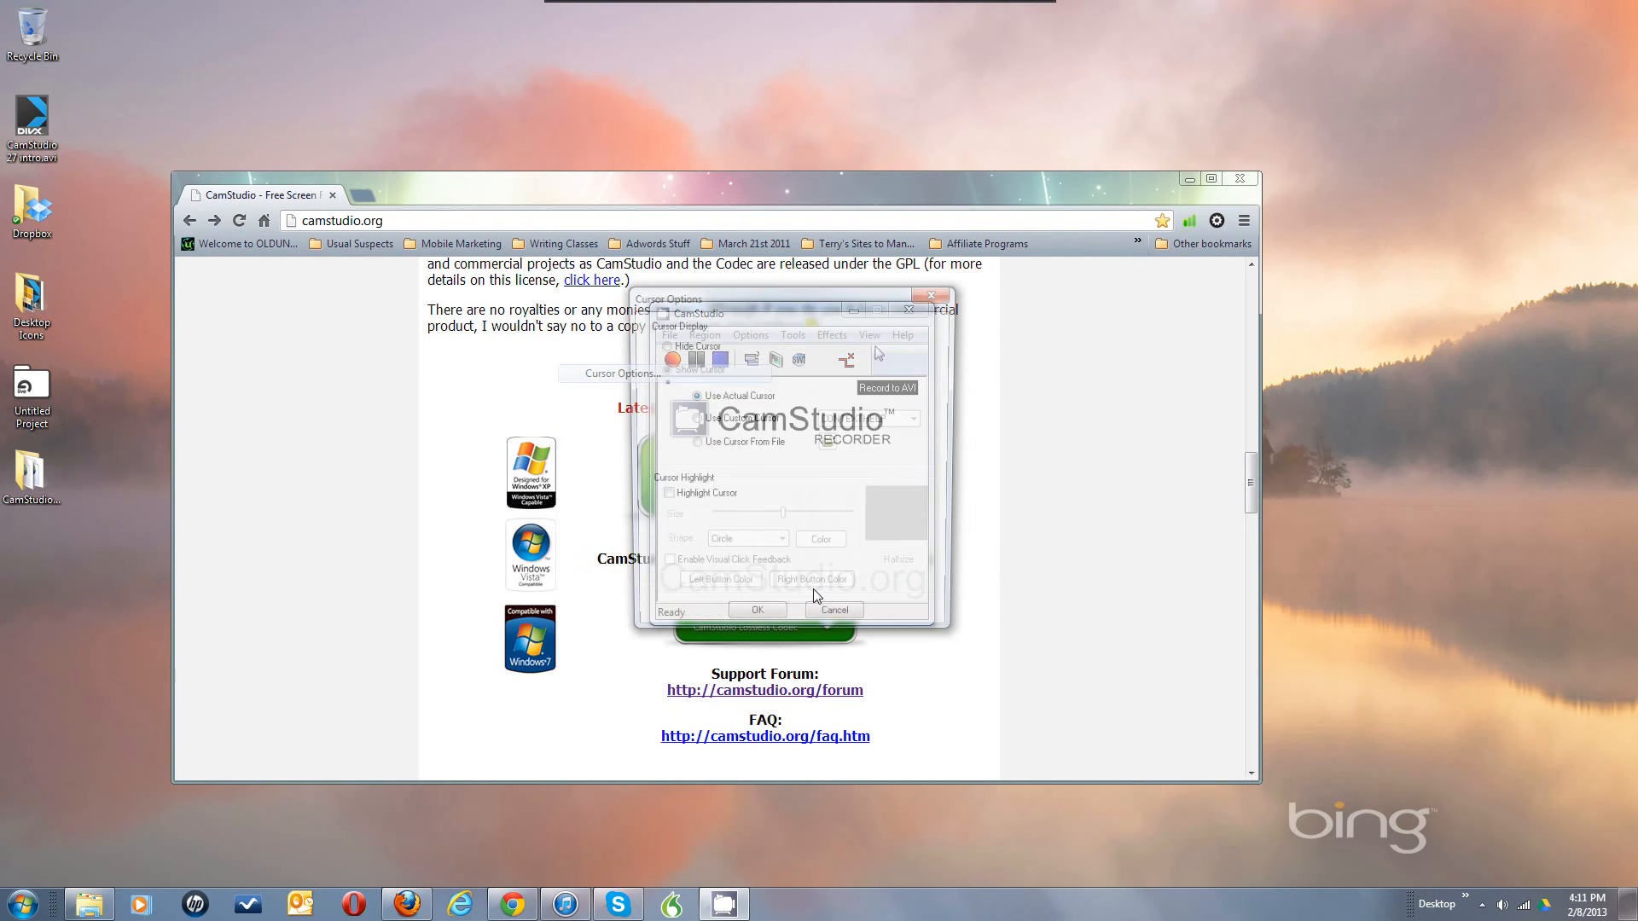
pyautogui.click(663, 498)
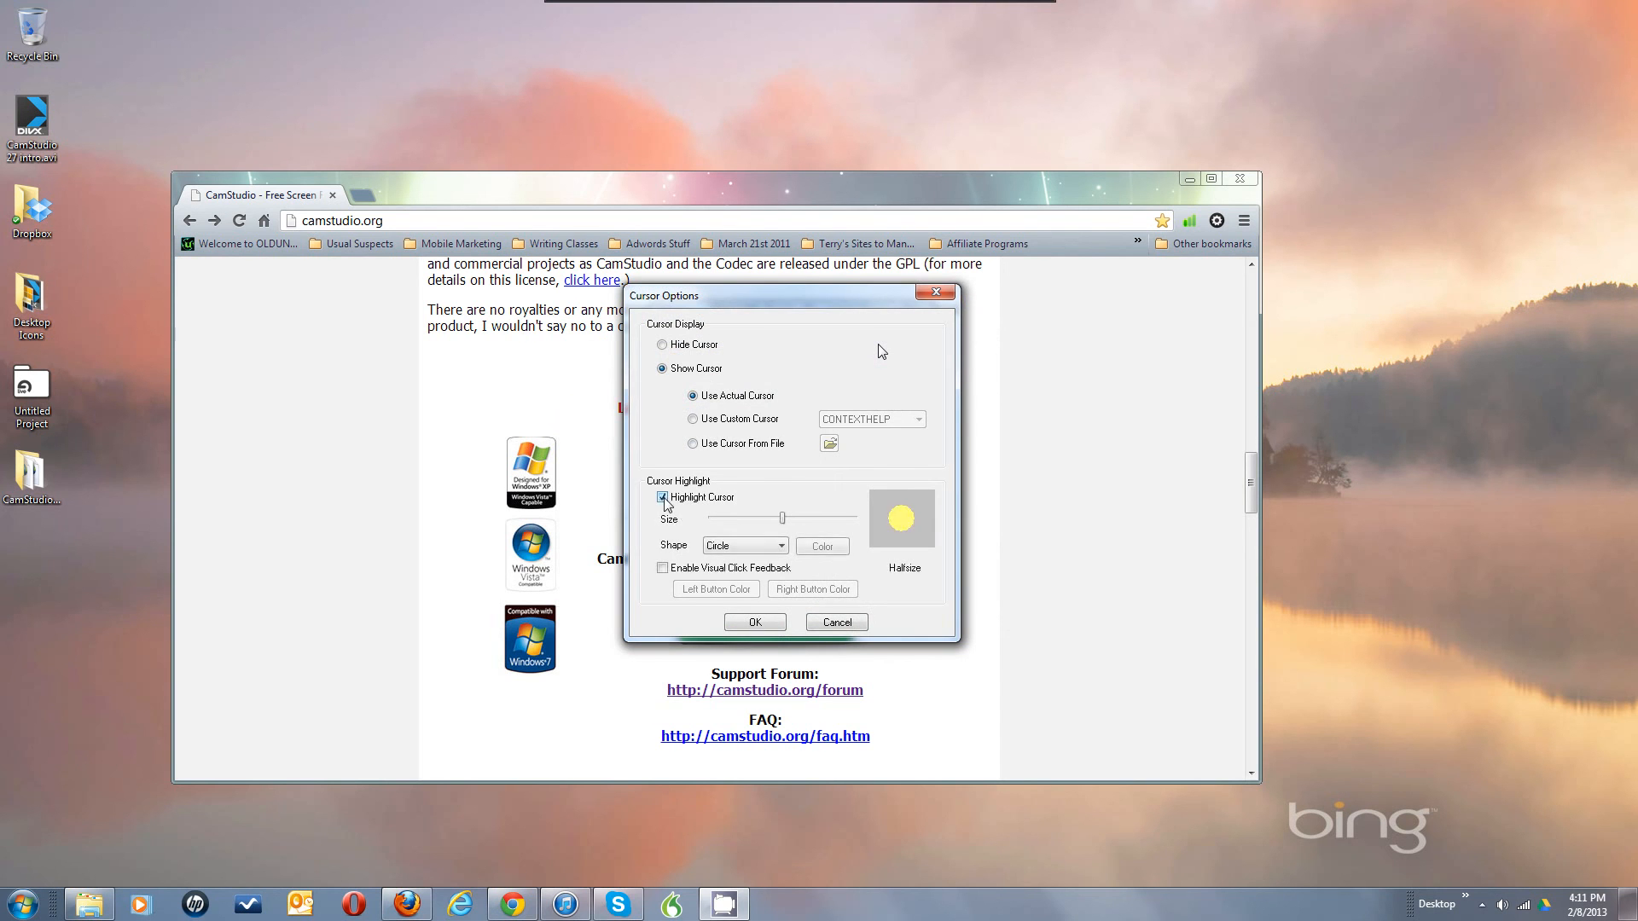
pyautogui.click(664, 568)
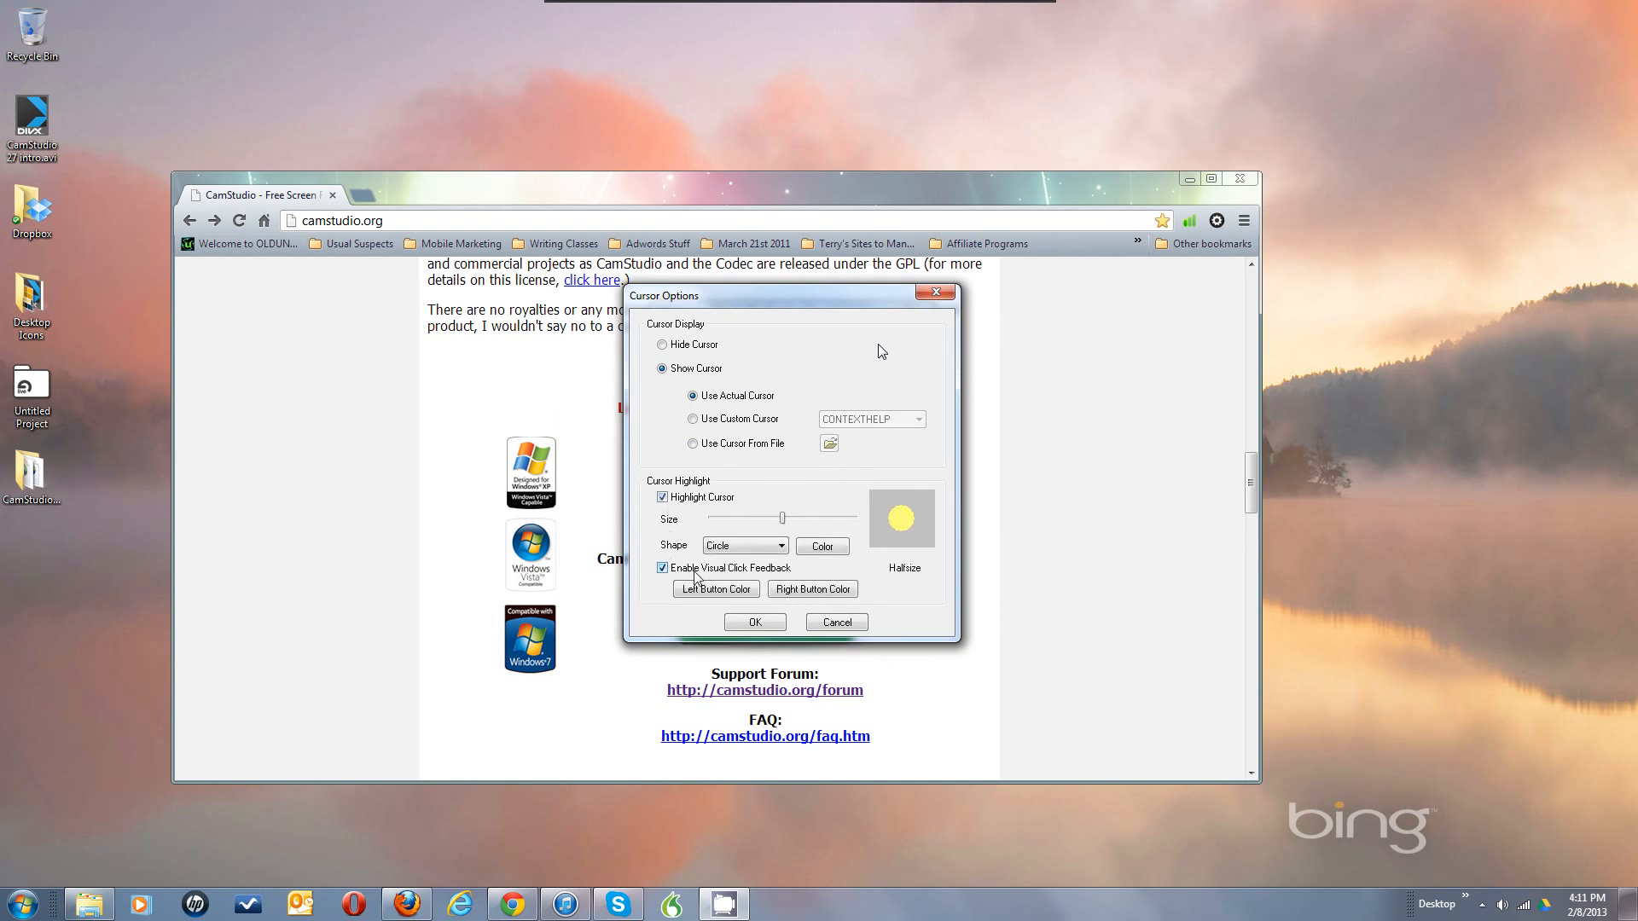
pyautogui.click(756, 622)
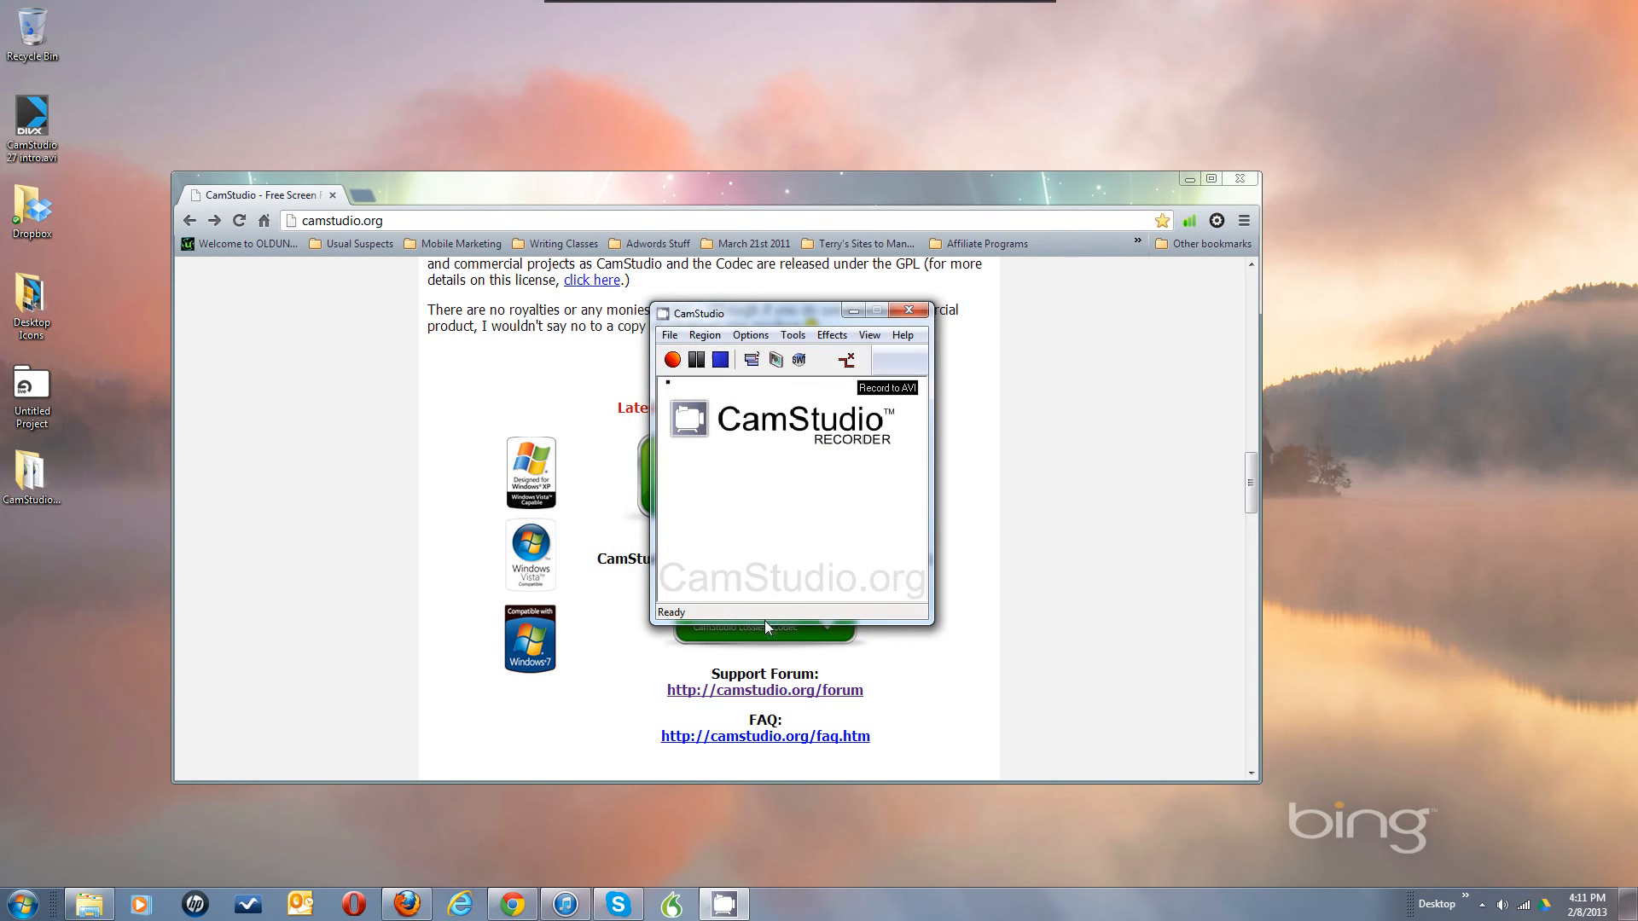
# Set audio recording to the microphone and check the capture devices offered in the microphone audio options
pyautogui.click(749, 336)
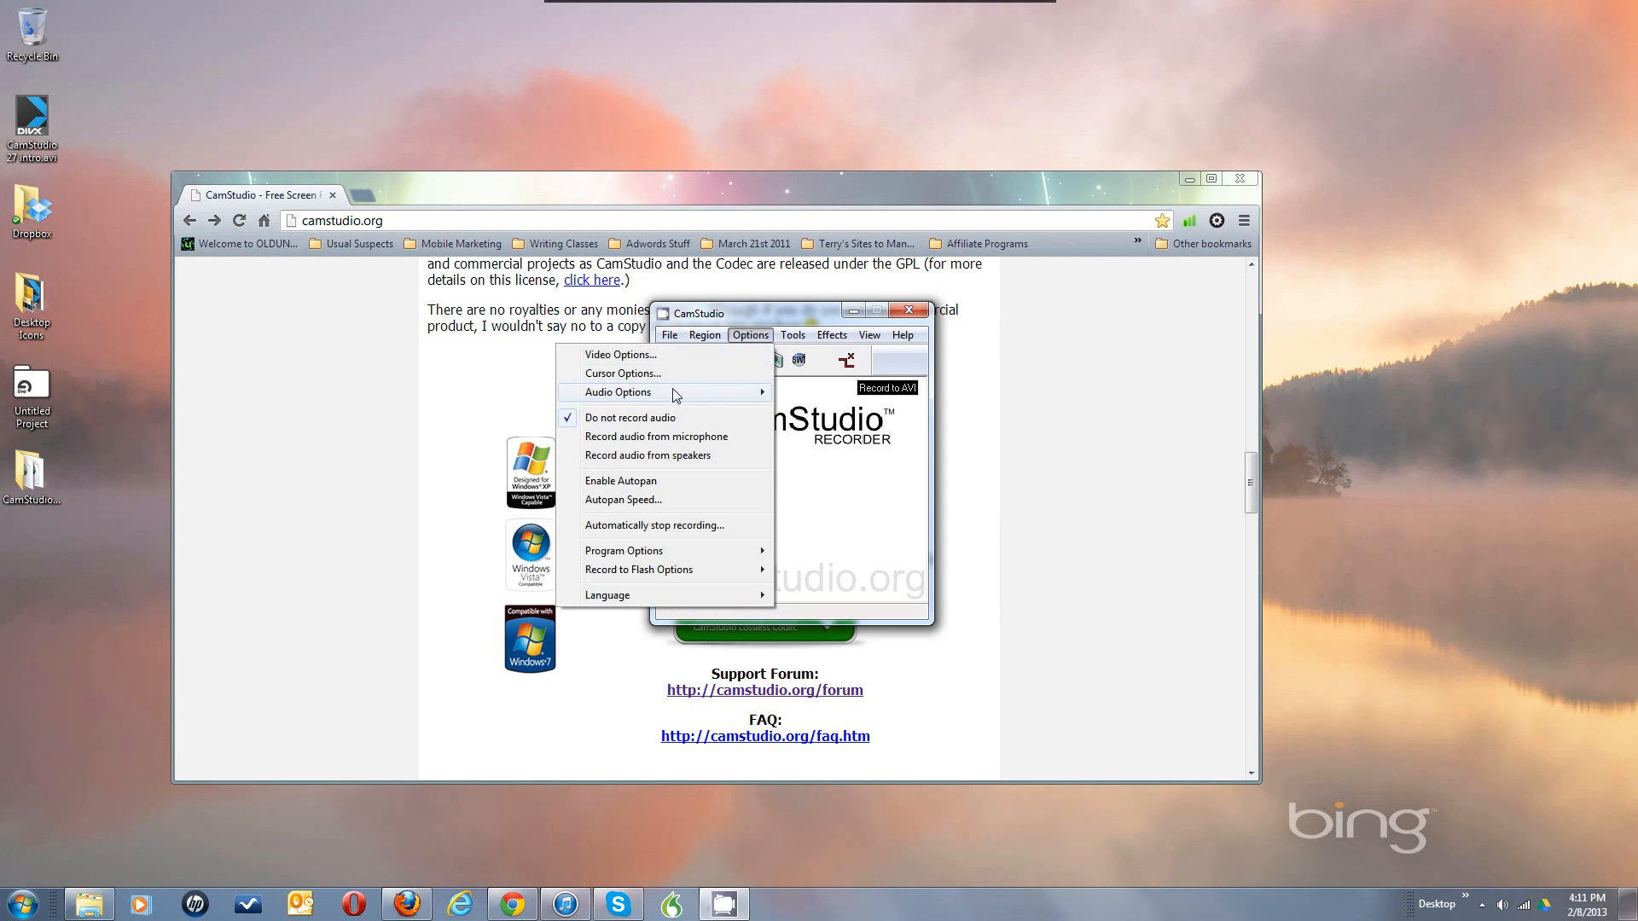
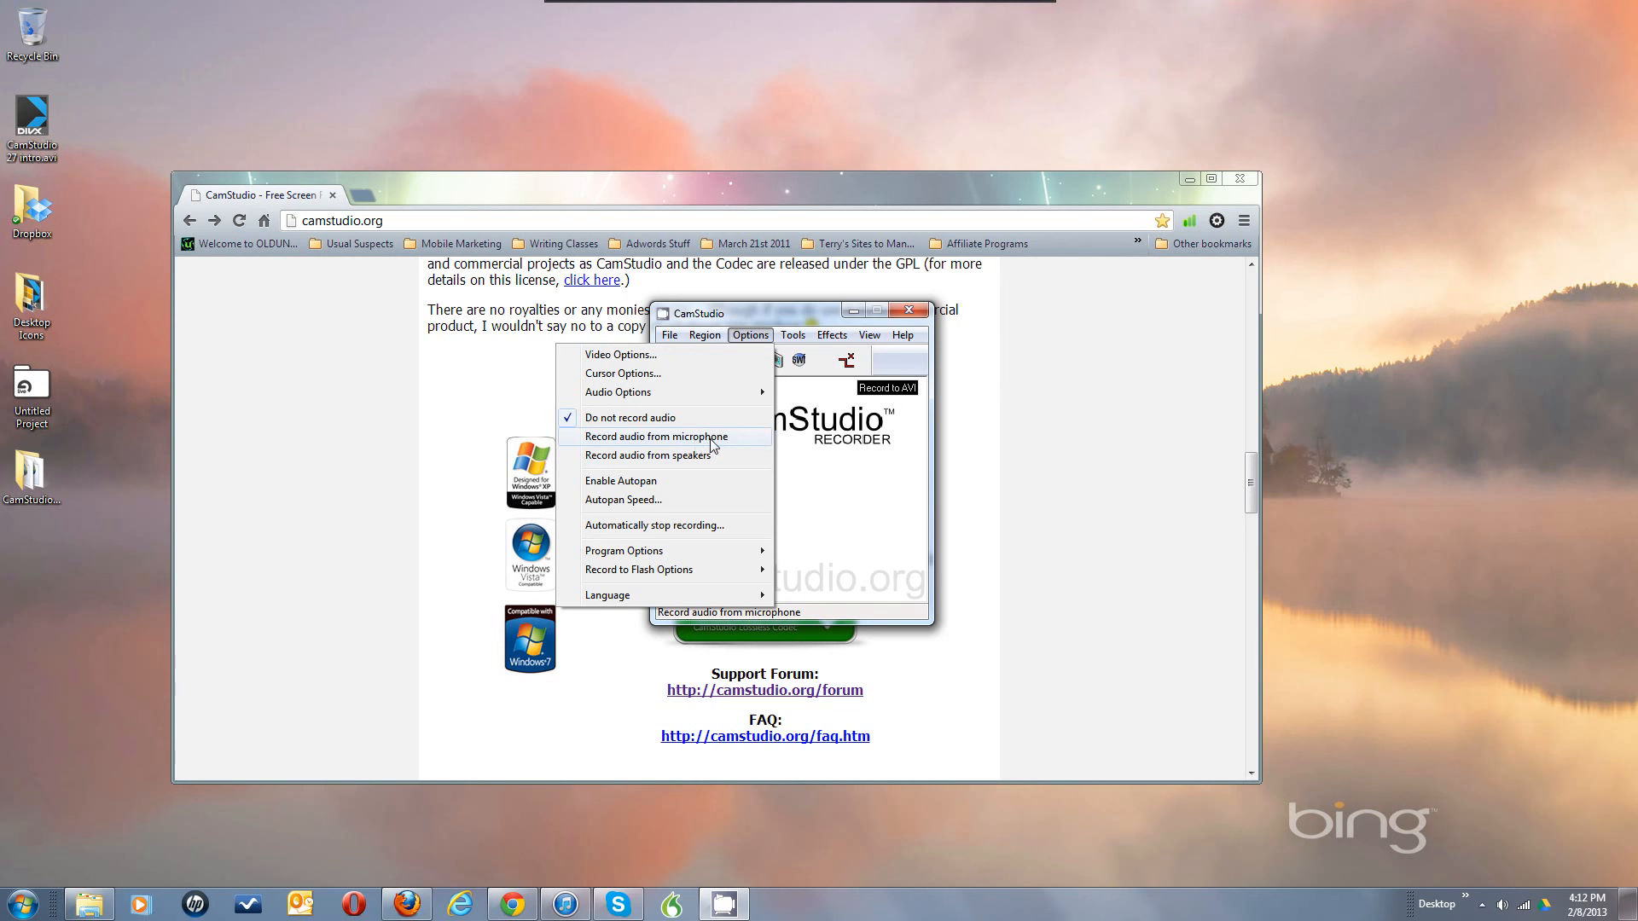
pyautogui.click(711, 443)
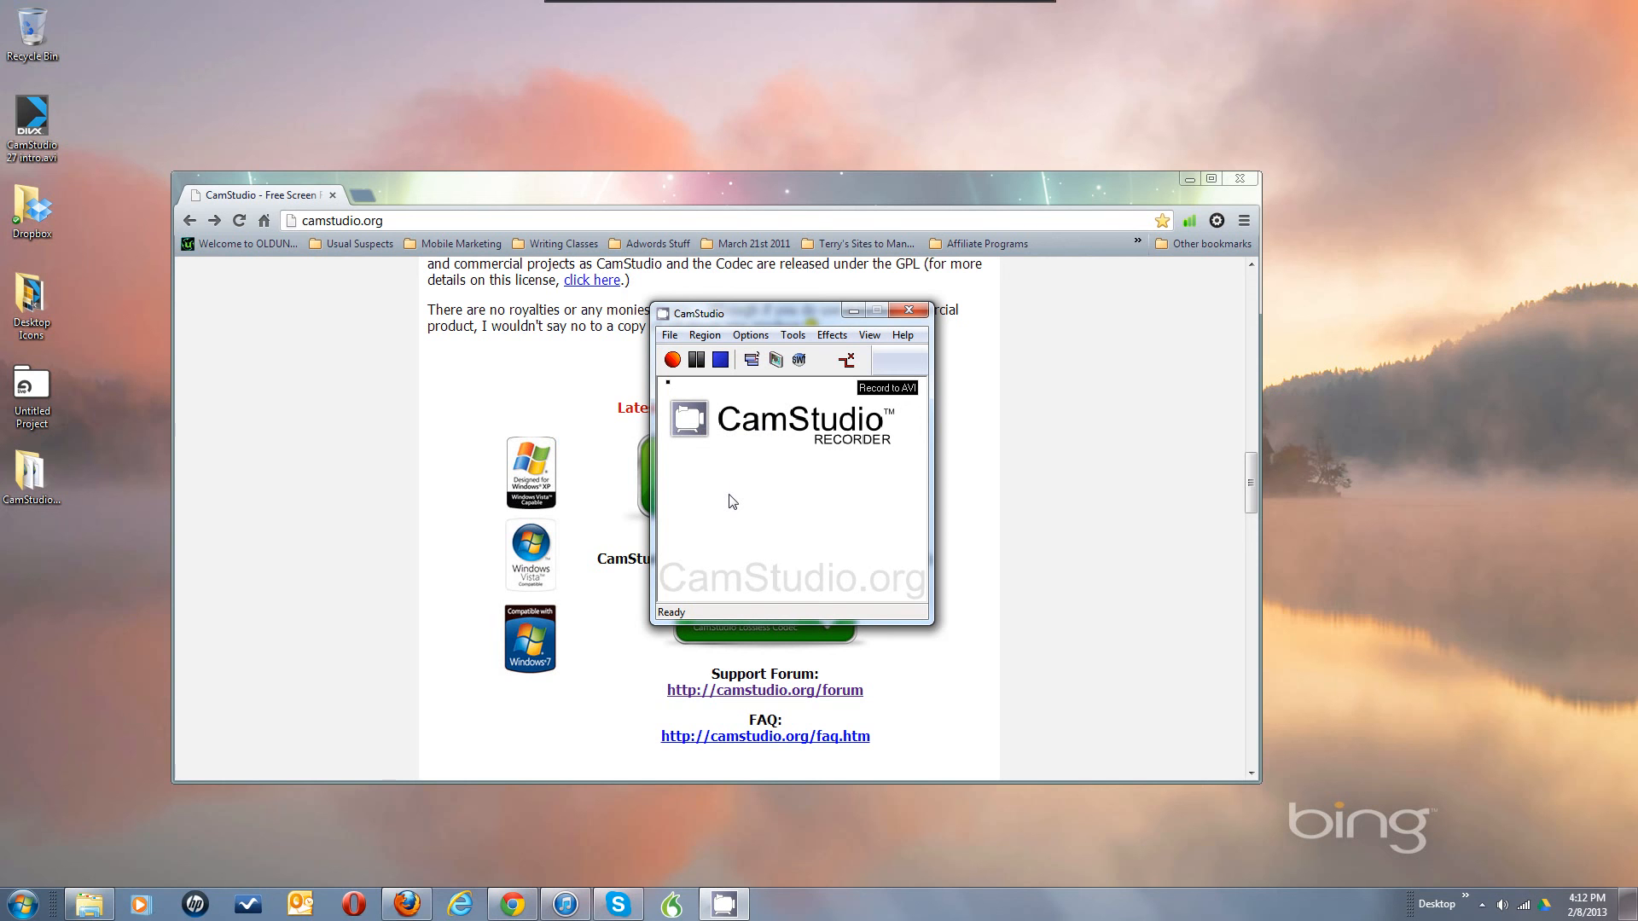
pyautogui.click(751, 335)
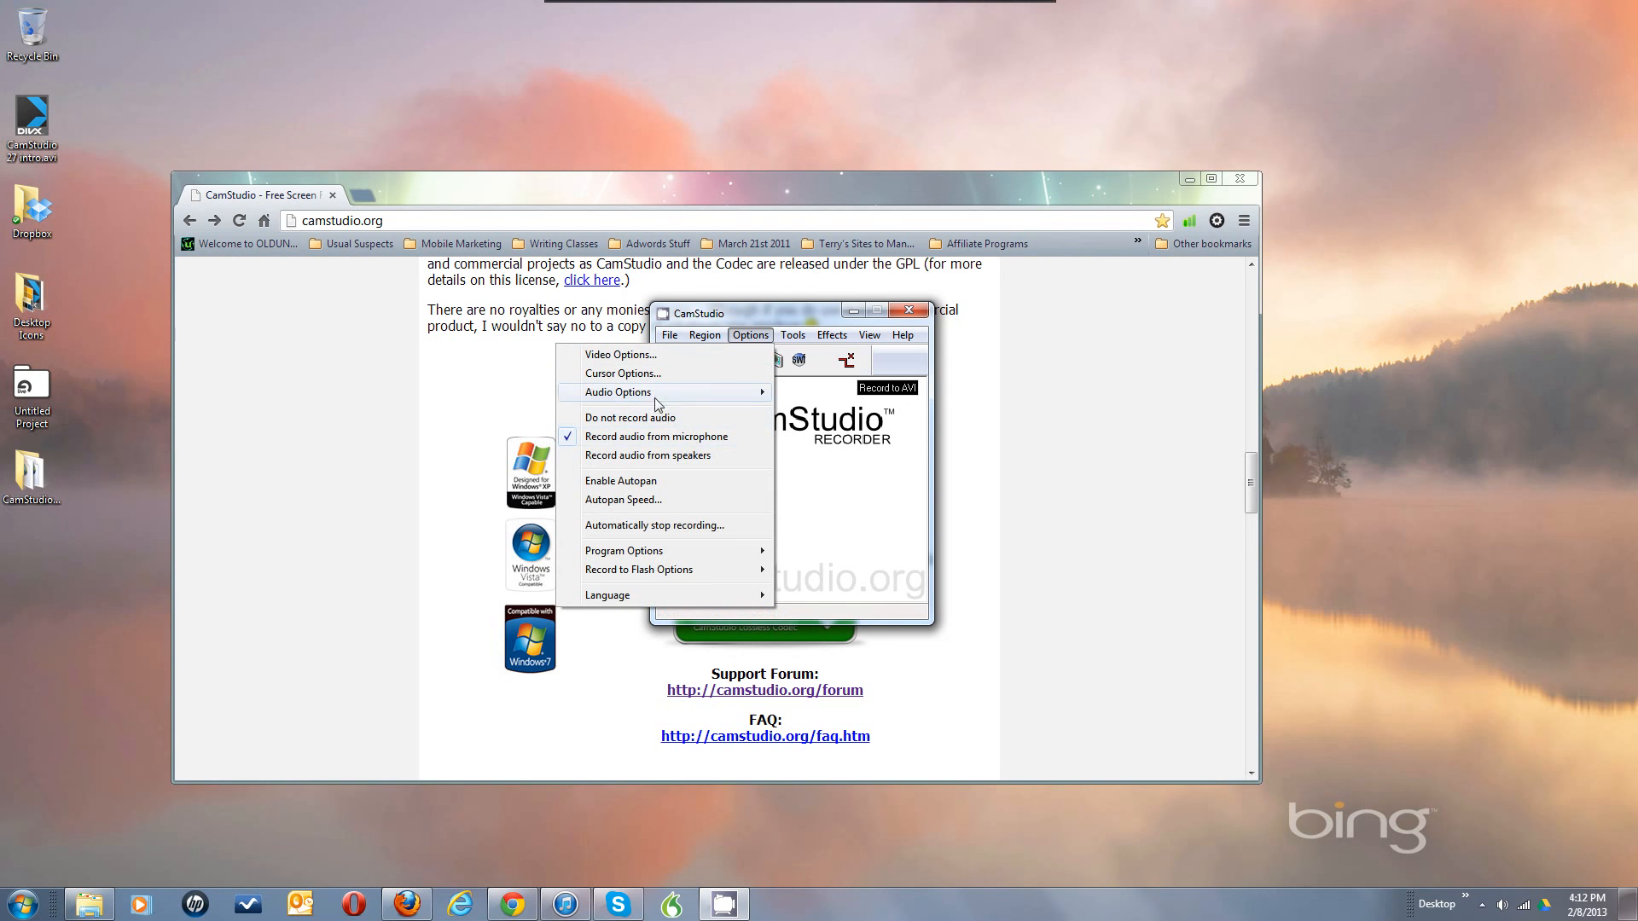
pyautogui.moveTo(653, 397)
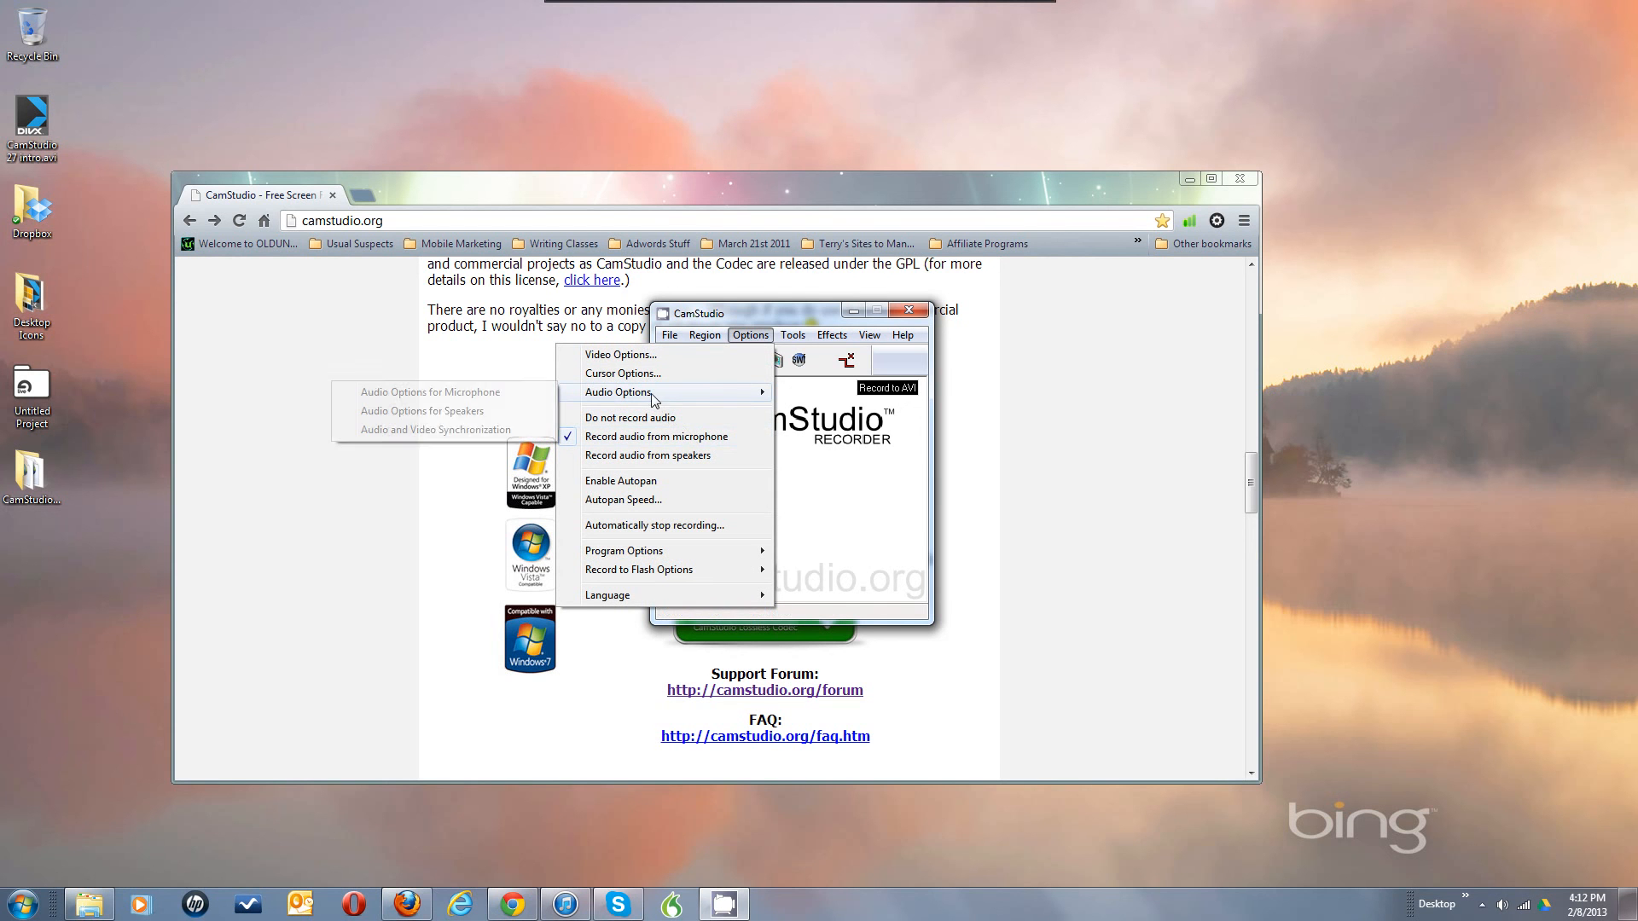
pyautogui.click(497, 394)
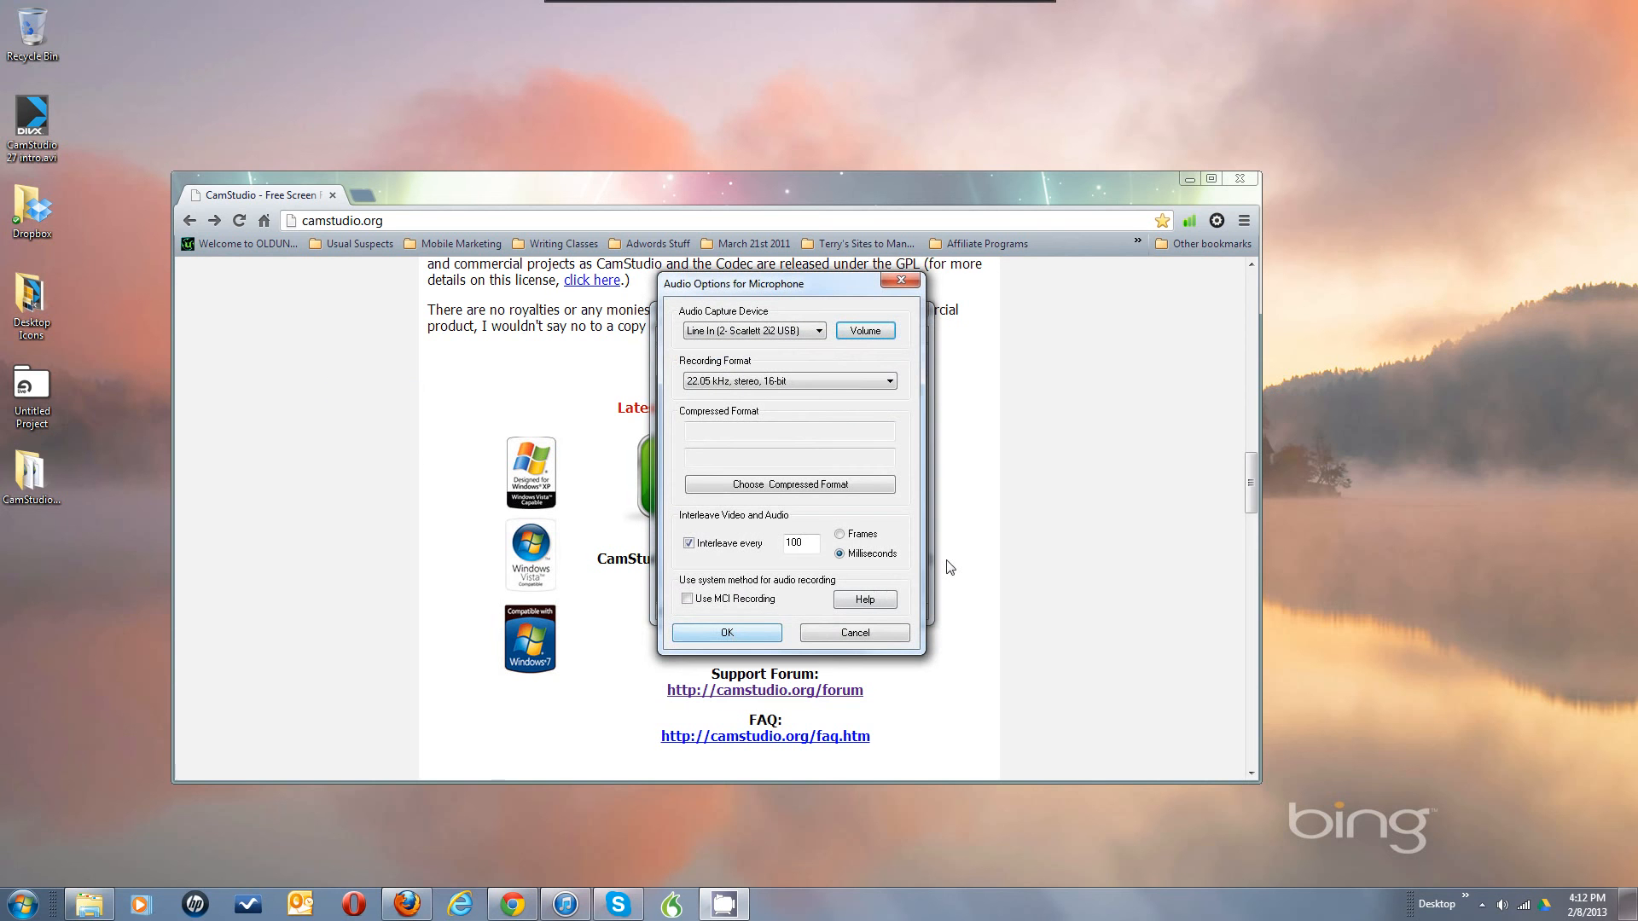
pyautogui.click(760, 335)
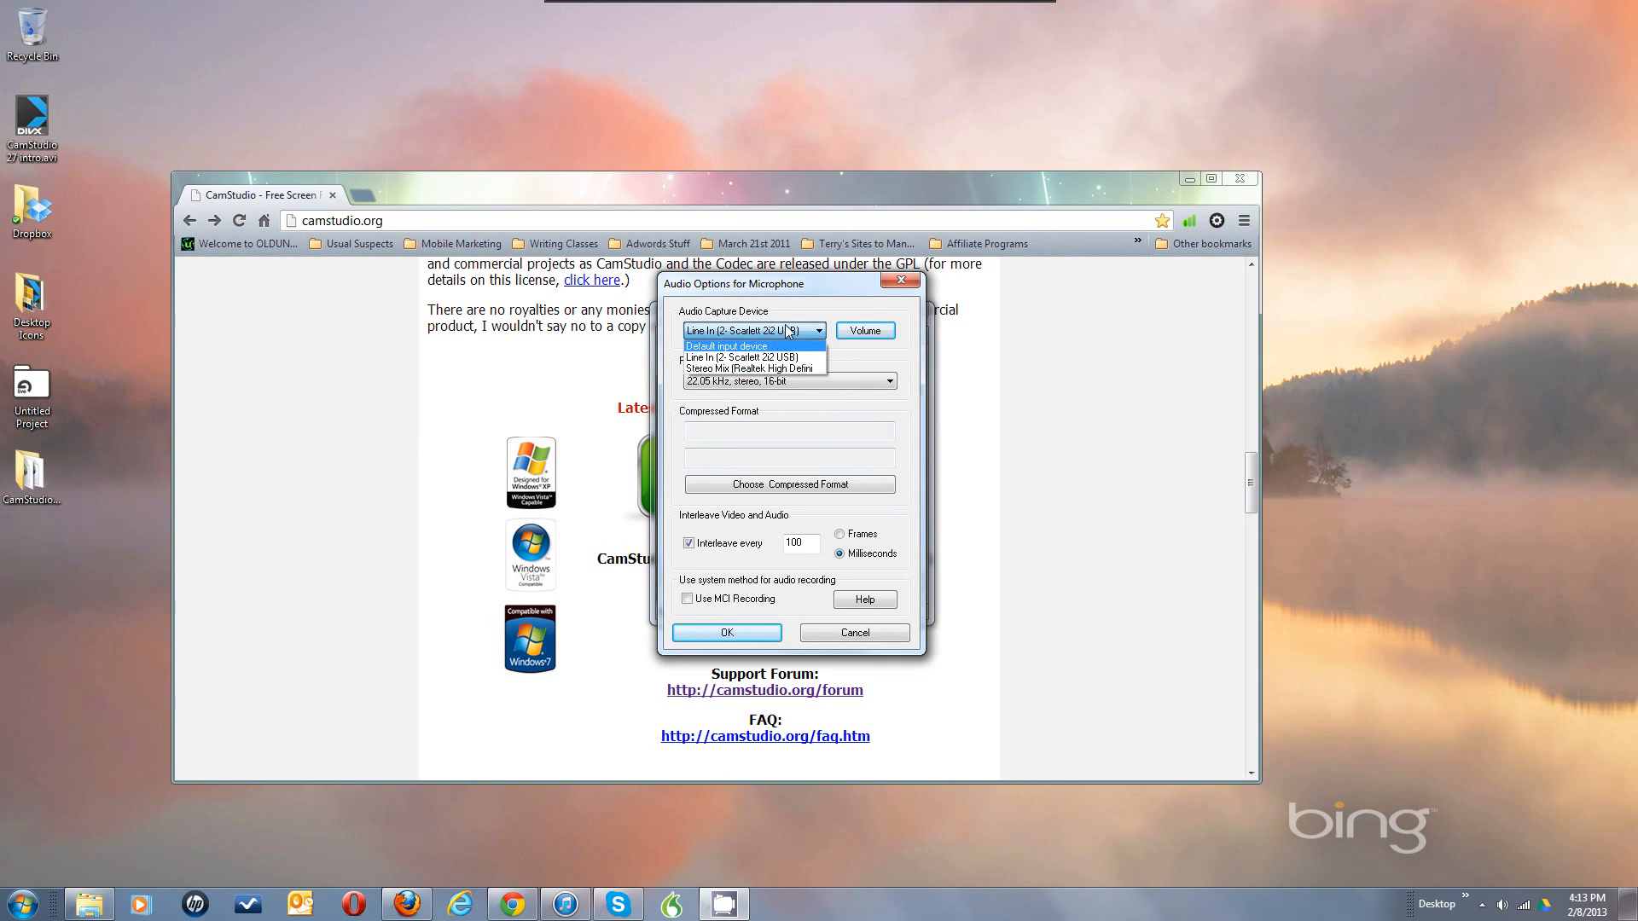
pyautogui.click(786, 331)
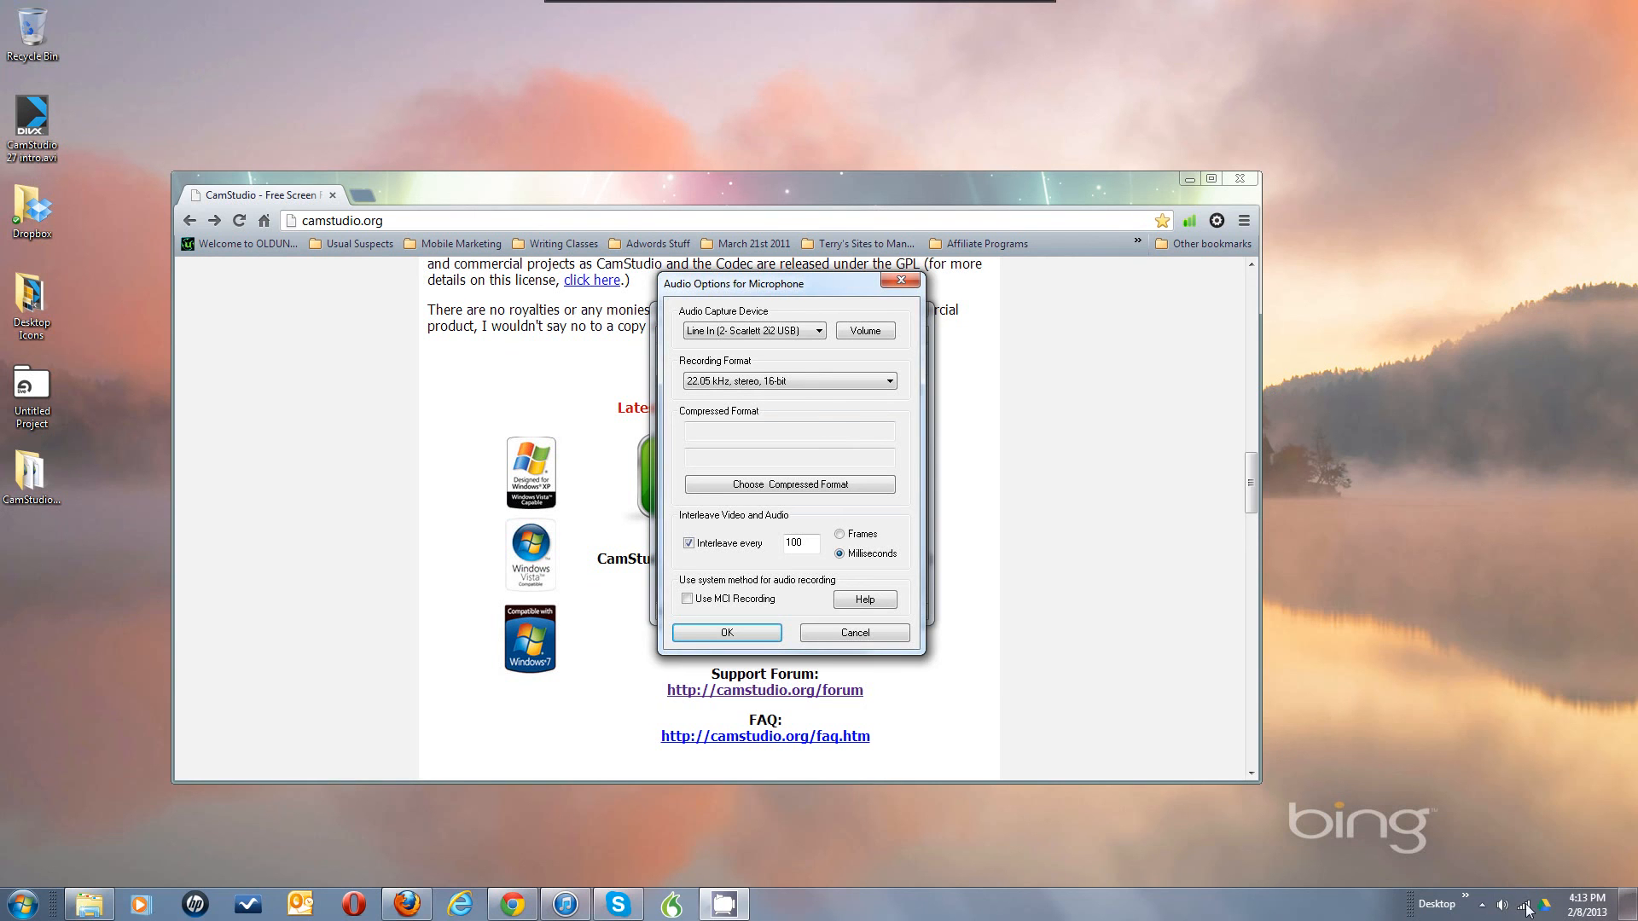
# Open the Windows recording devices, move the Sound window toward the middle of the desktop, and close it
pyautogui.rightClick(1367, 889)
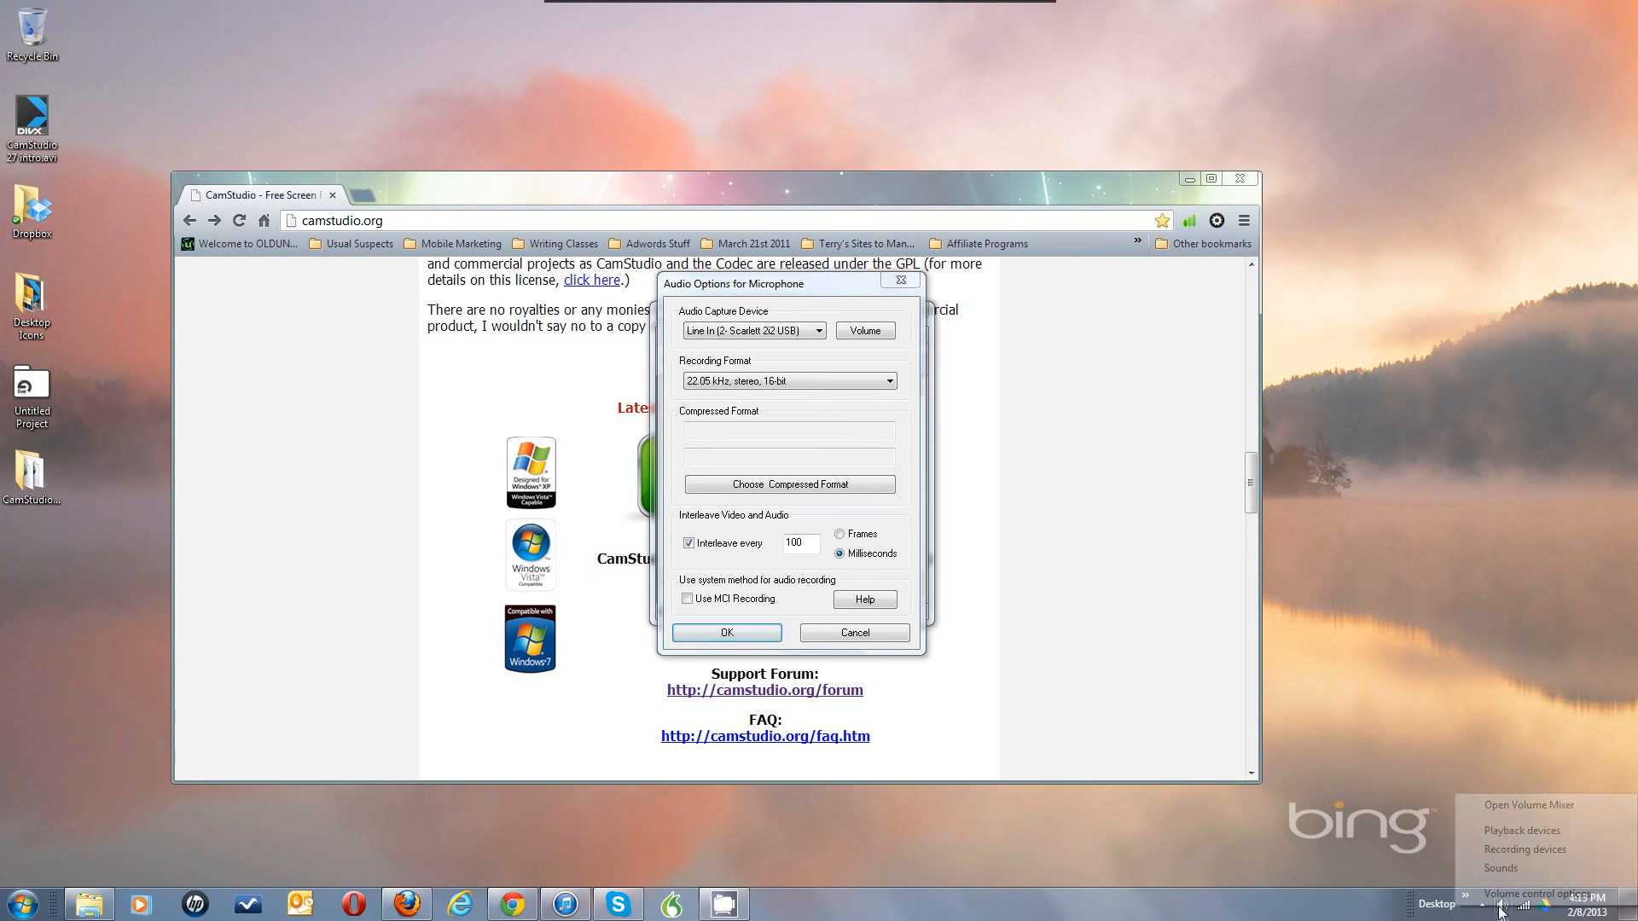
pyautogui.click(1499, 851)
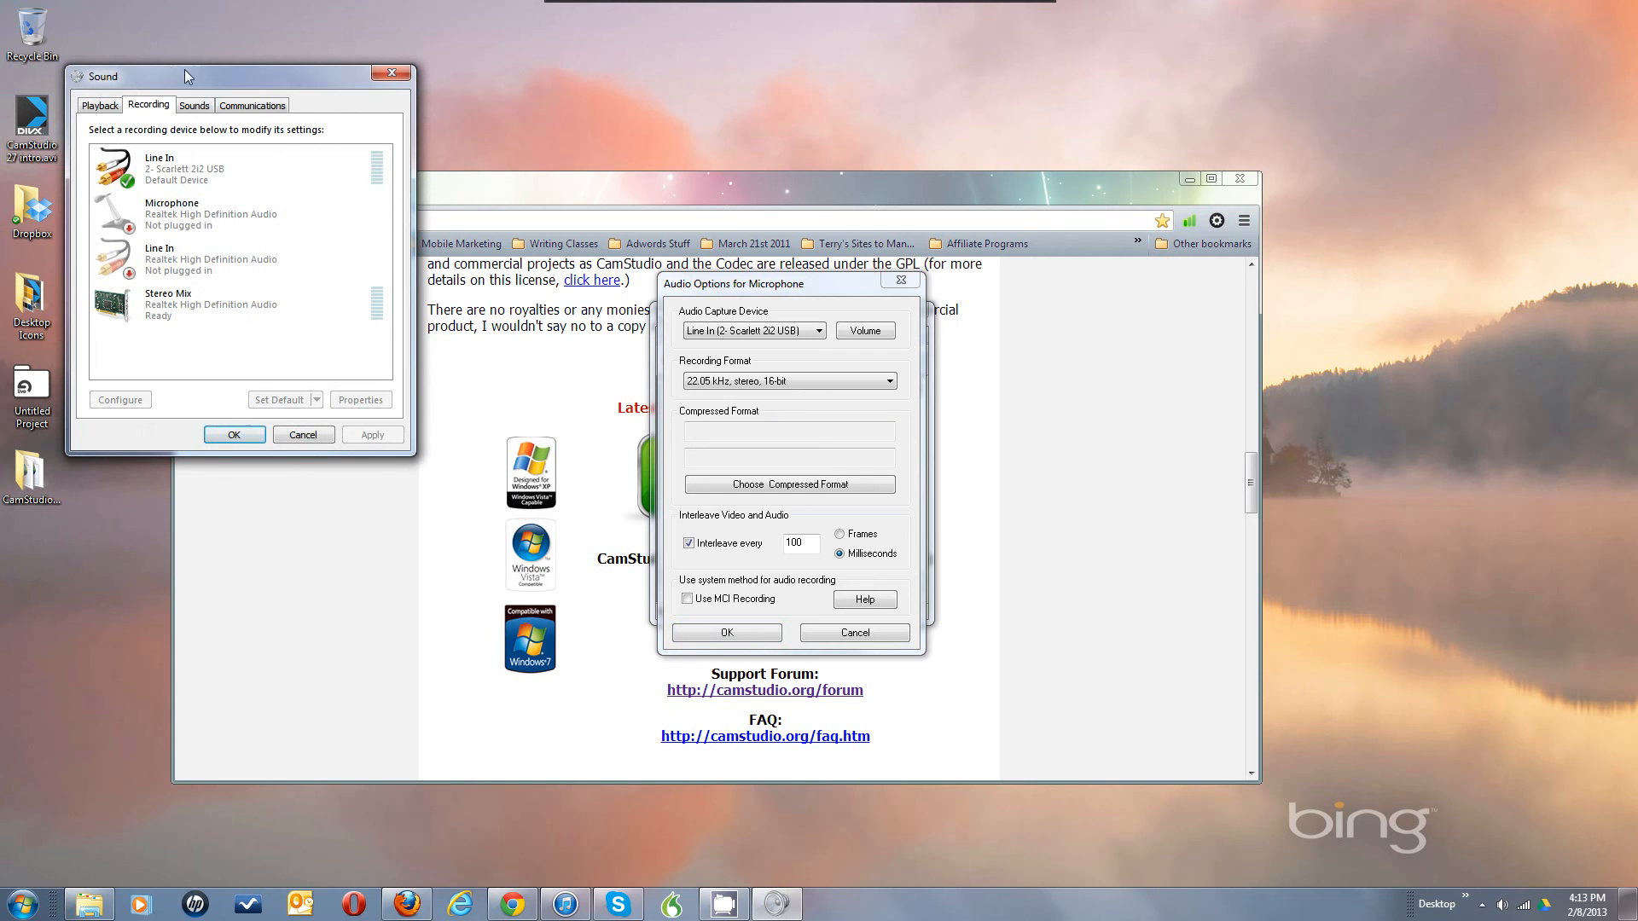
pyautogui.moveTo(192, 75); pyautogui.dragTo(627, 135)
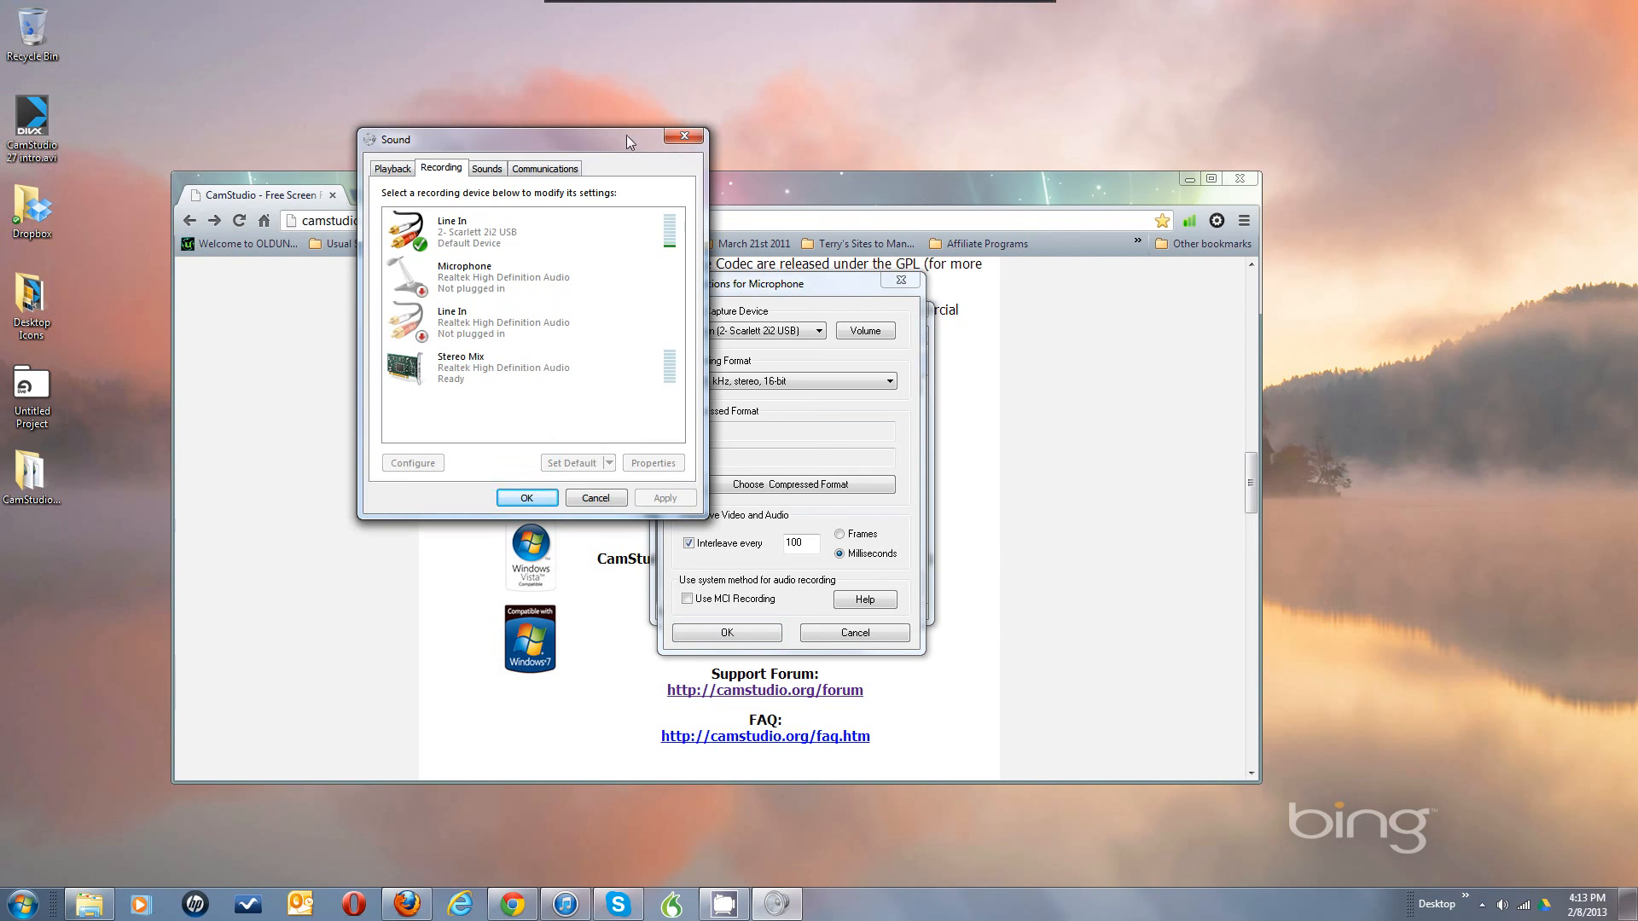
pyautogui.click(679, 137)
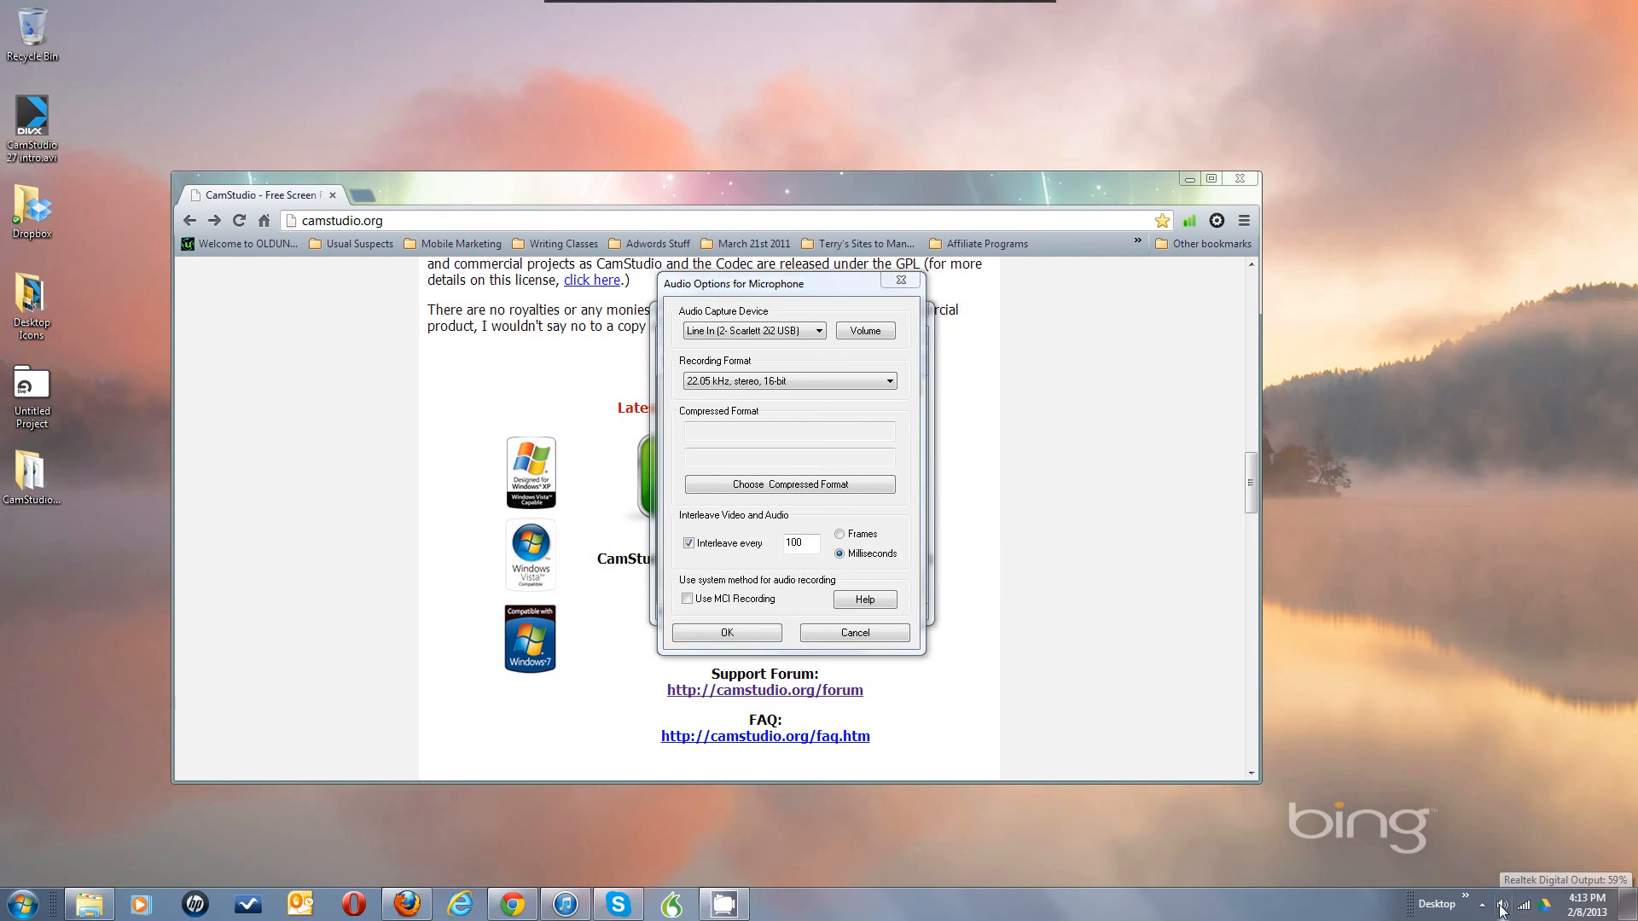
# Reopen the Windows recording devices, move the Sound window over the browser, and select the Scarlett 2i2 Line In
pyautogui.rightClick(1502, 908)
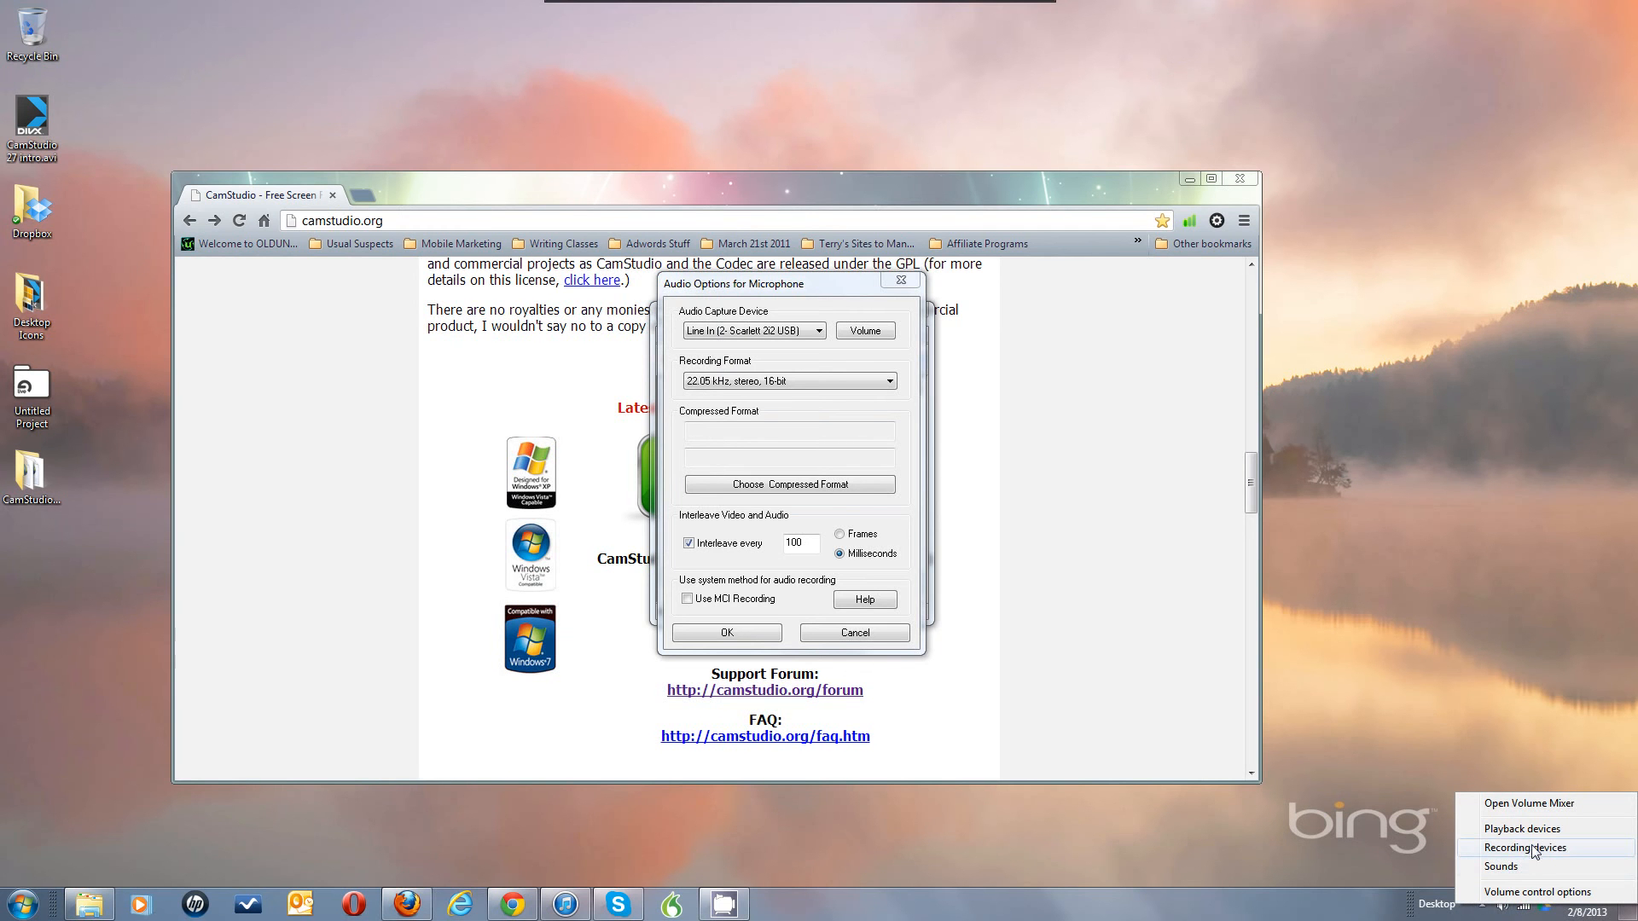
pyautogui.click(1532, 847)
pyautogui.click(1159, 553)
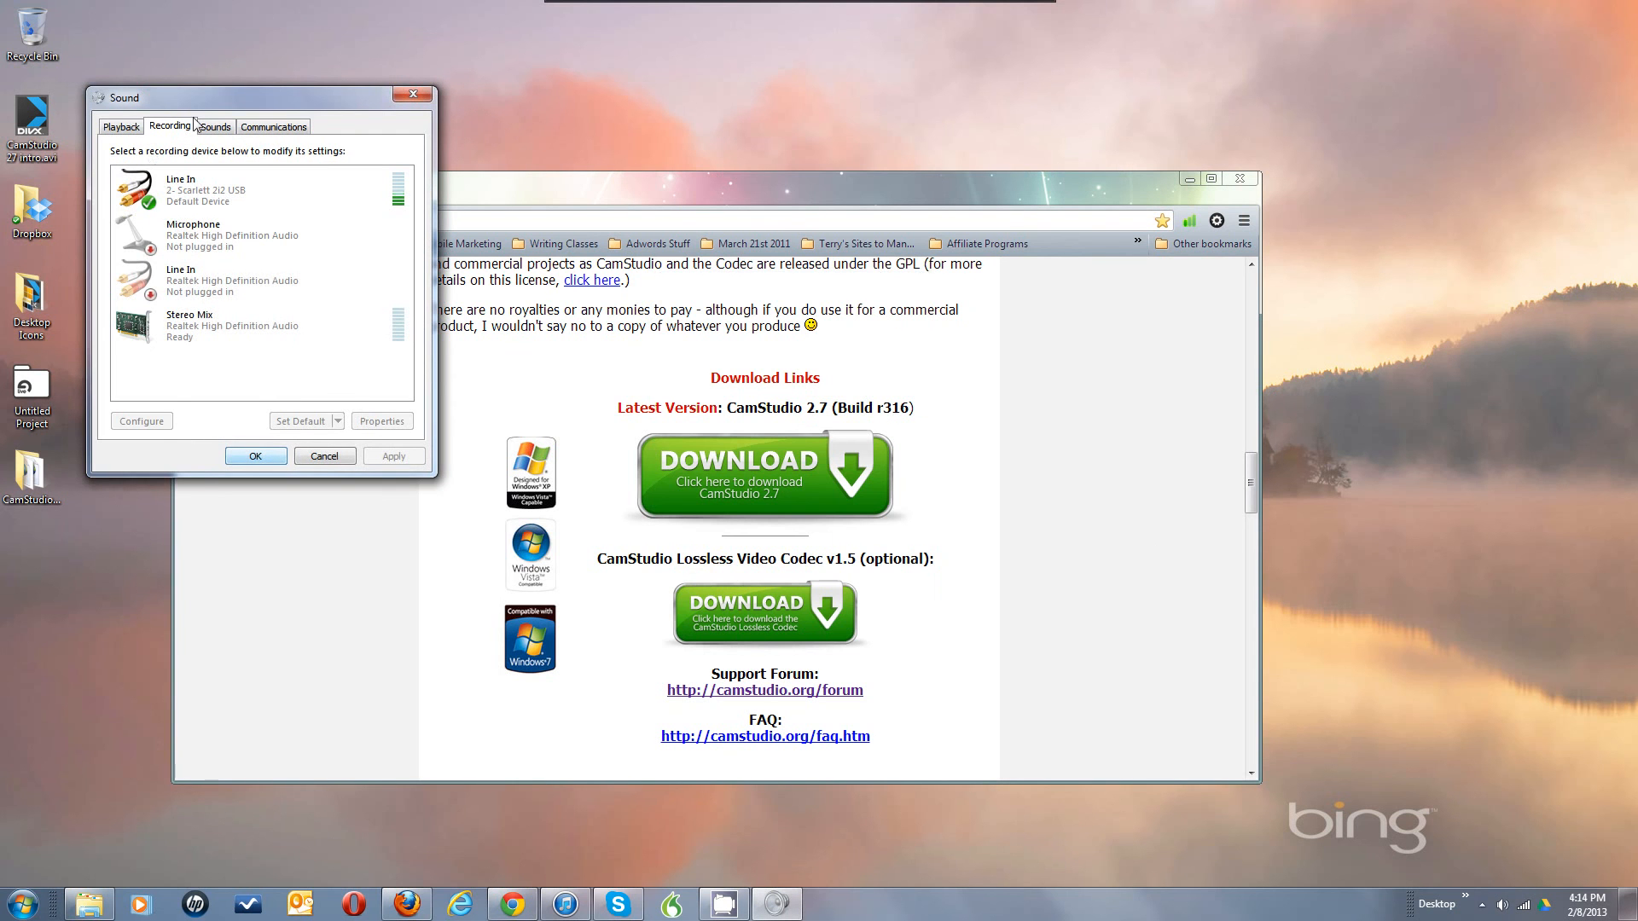
pyautogui.moveTo(202, 95); pyautogui.dragTo(496, 160)
pyautogui.moveTo(589, 192); pyautogui.dragTo(701, 147)
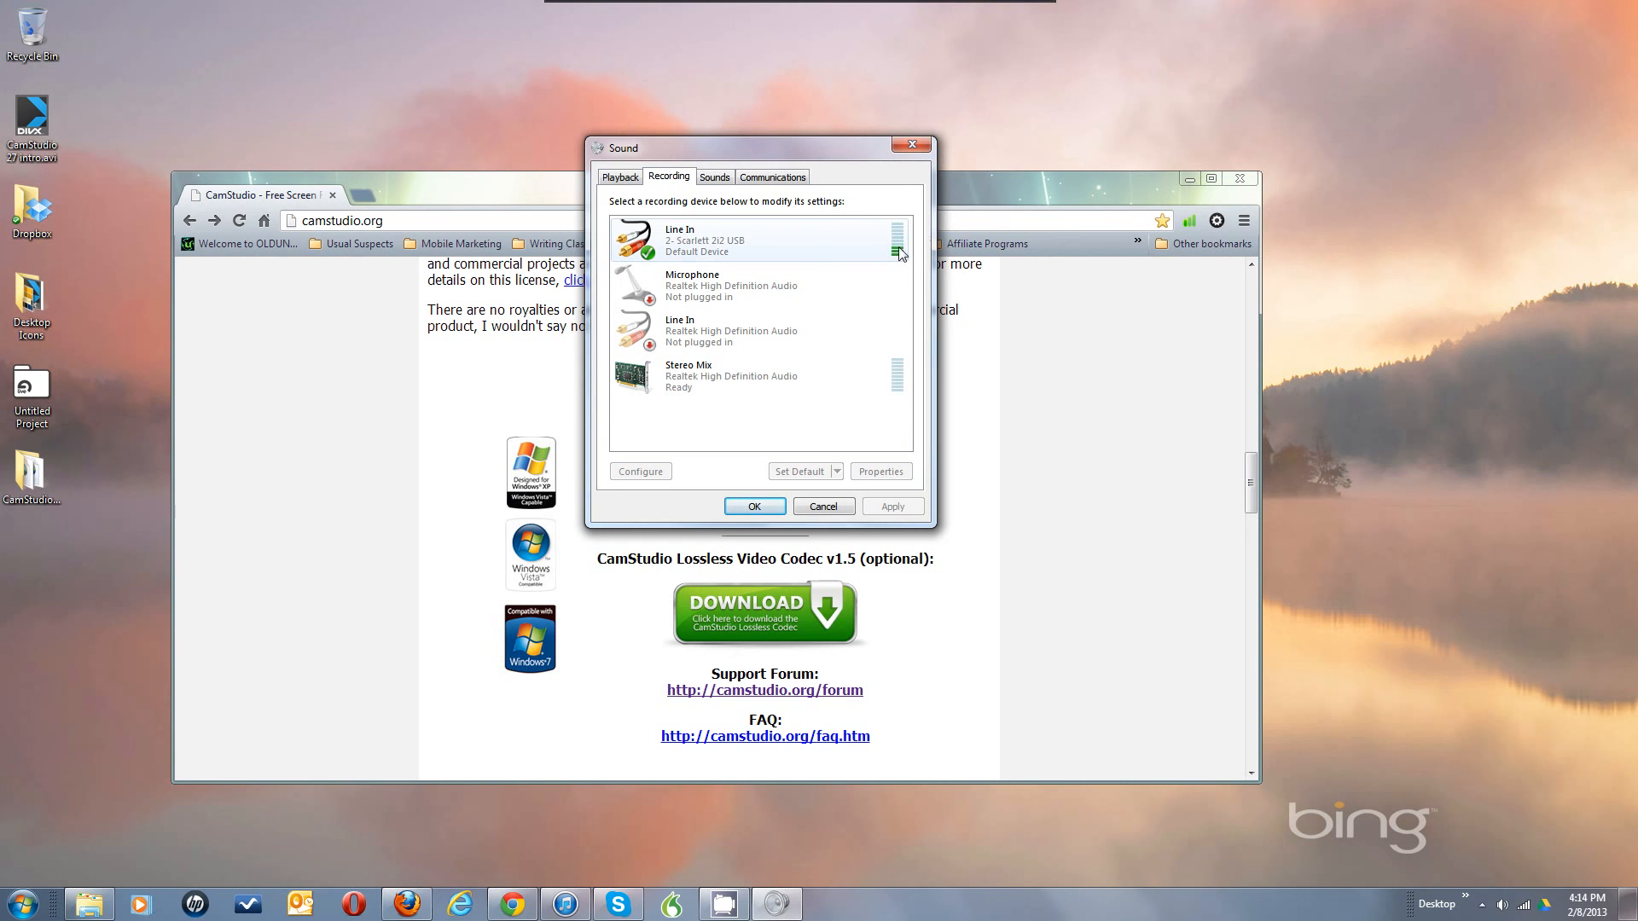
pyautogui.rightClick(716, 238)
pyautogui.click(701, 240)
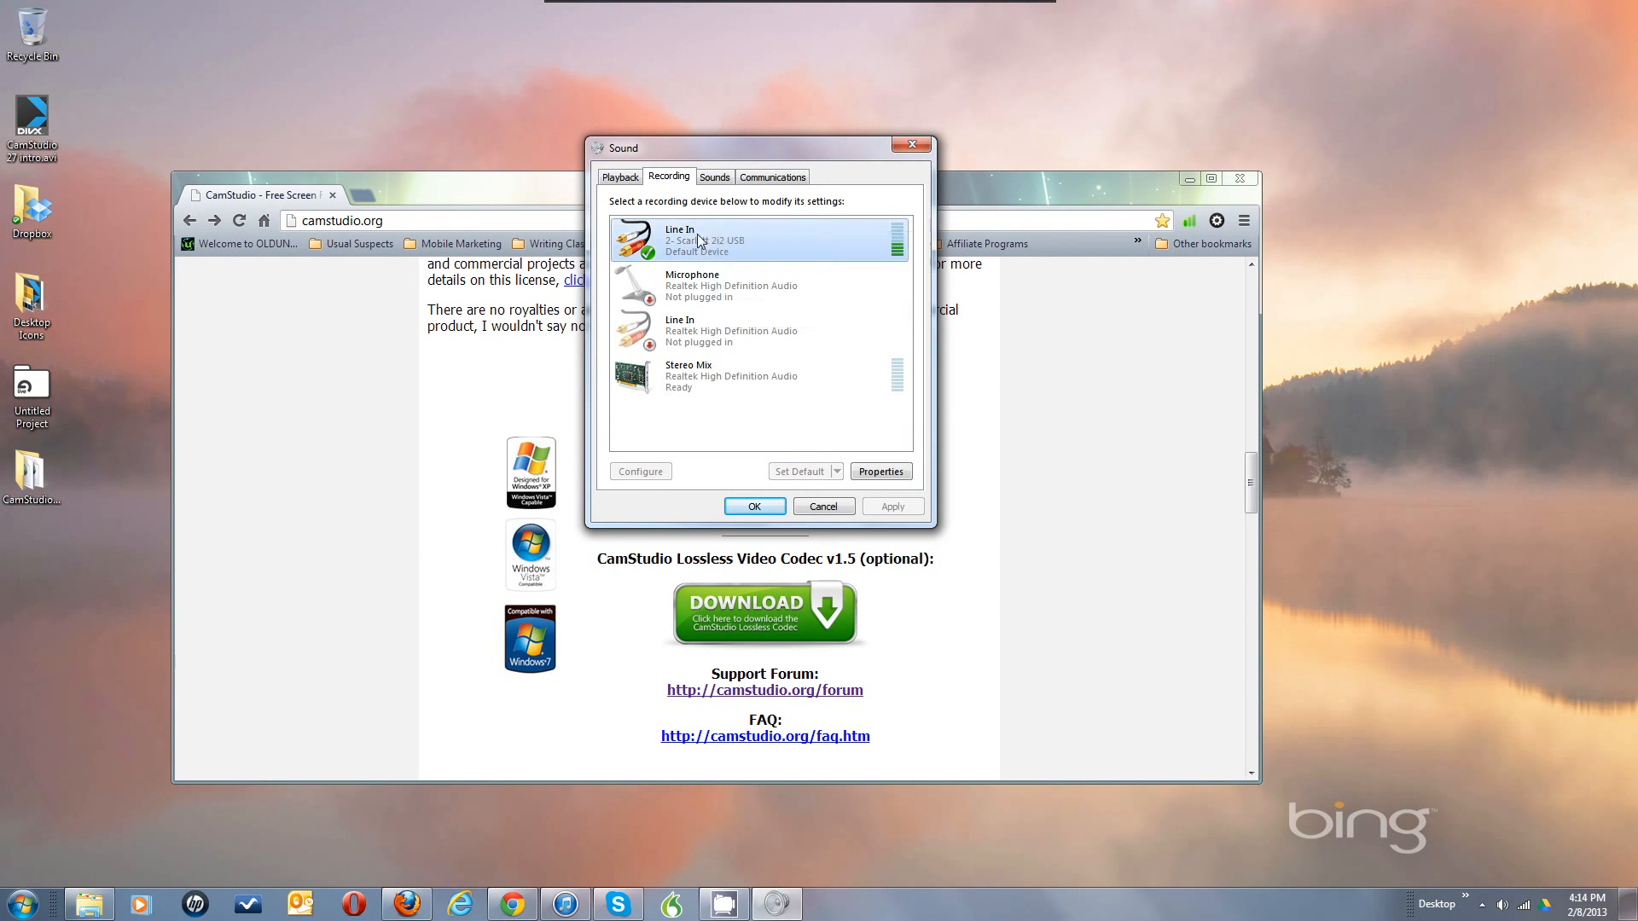
# Inspect the default-device commands for Stereo Mix and the options for showing disabled and disconnected devices
pyautogui.rightClick(677, 381)
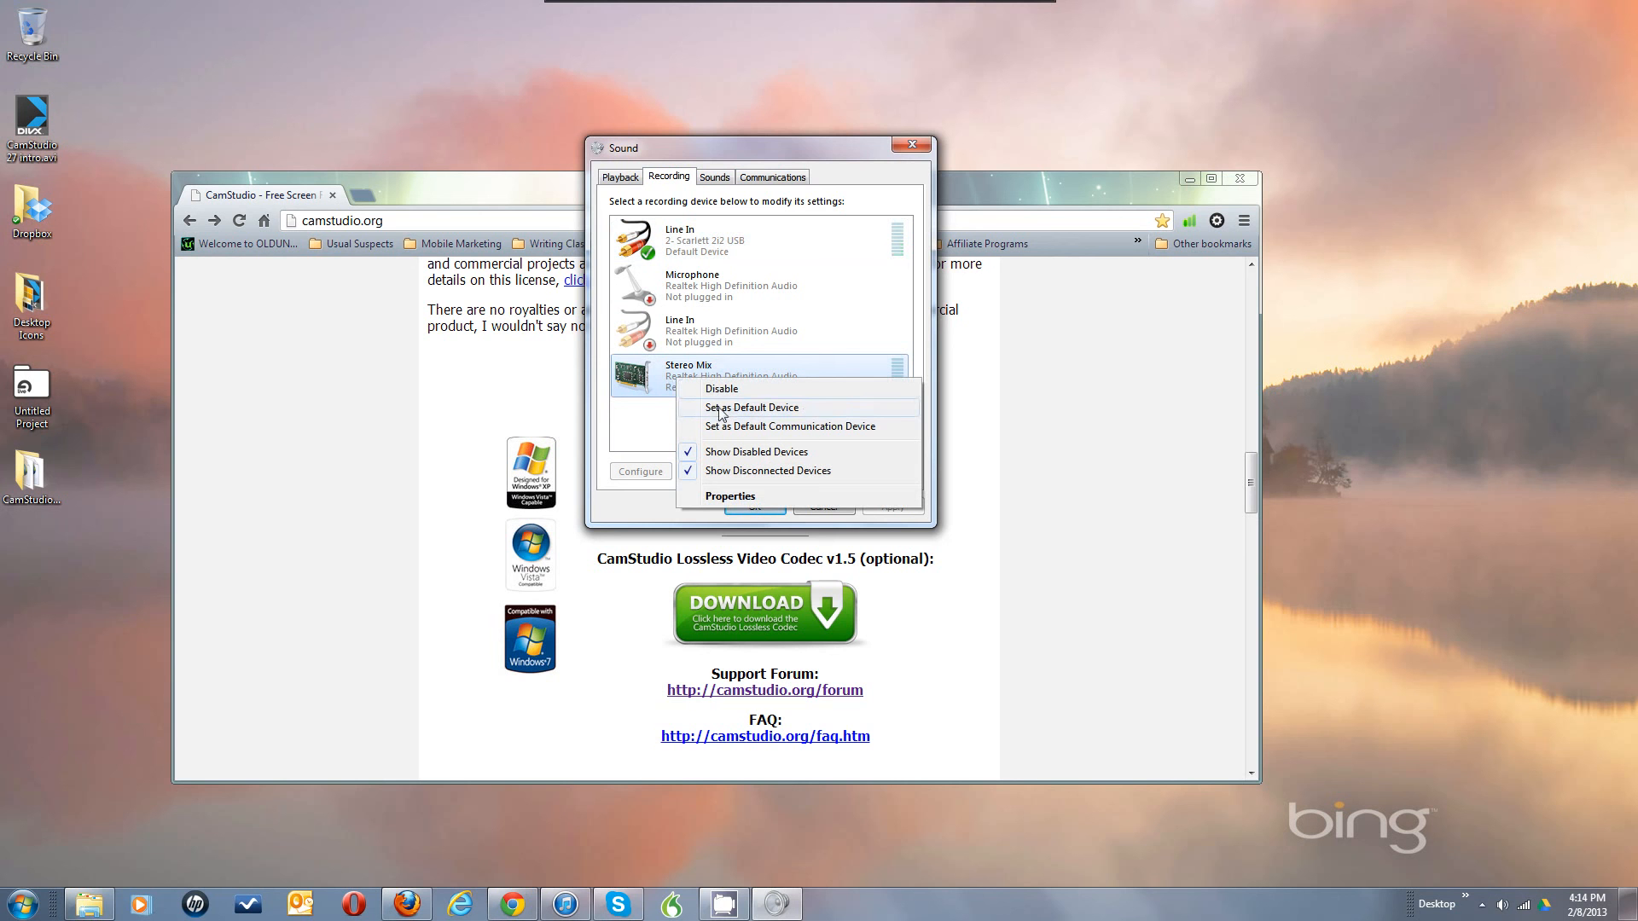
pyautogui.click(642, 425)
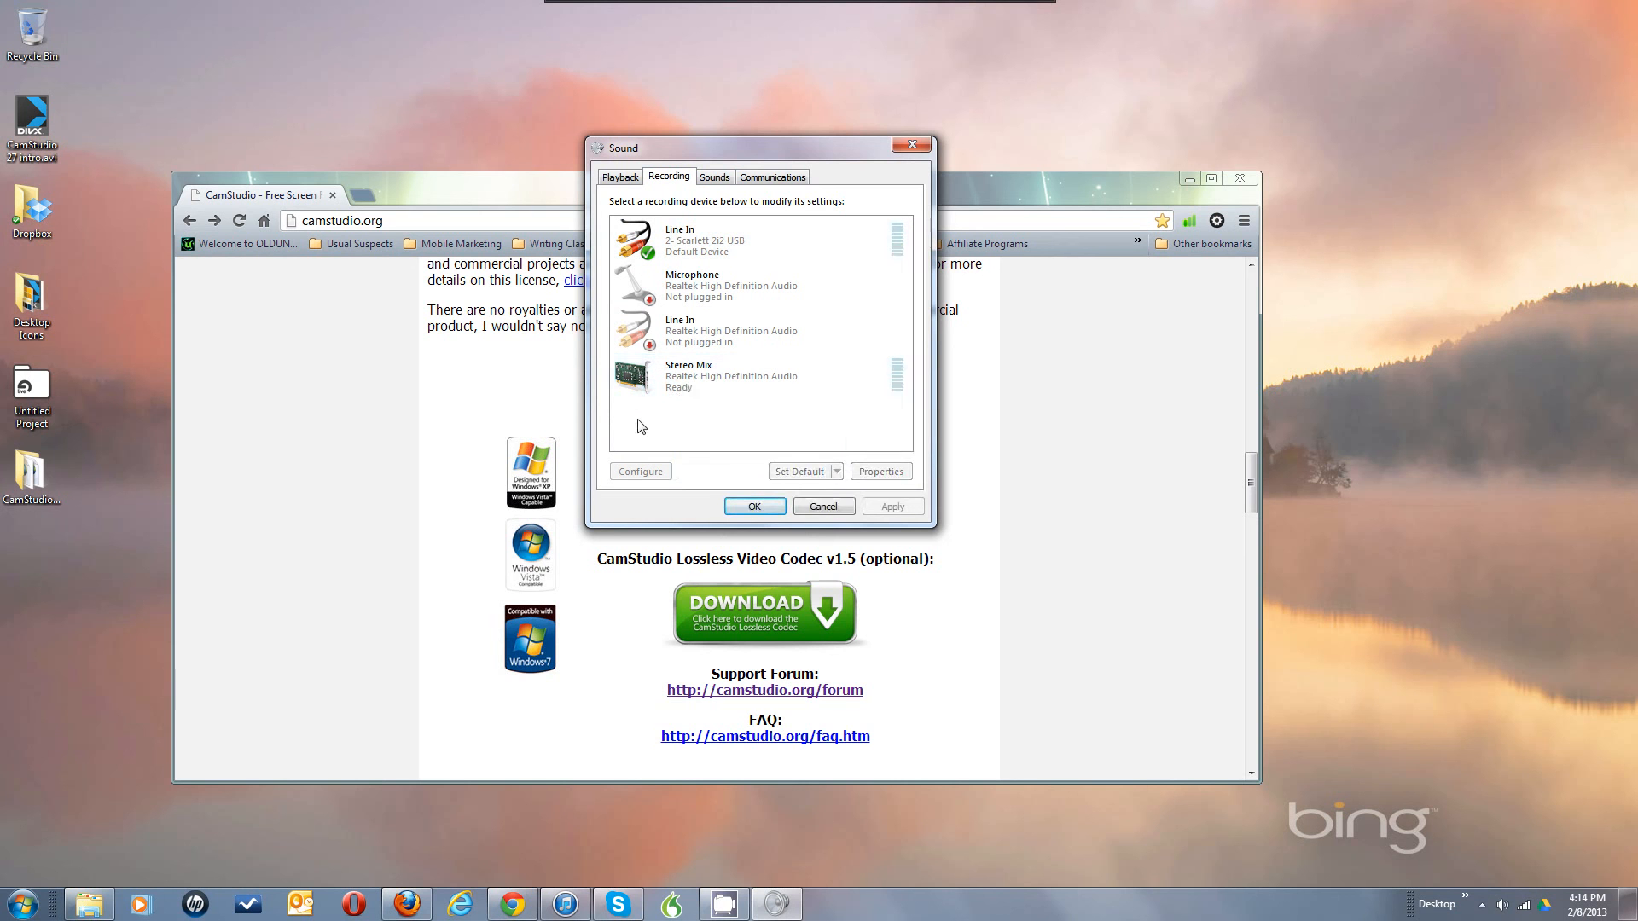
pyautogui.rightClick(639, 420)
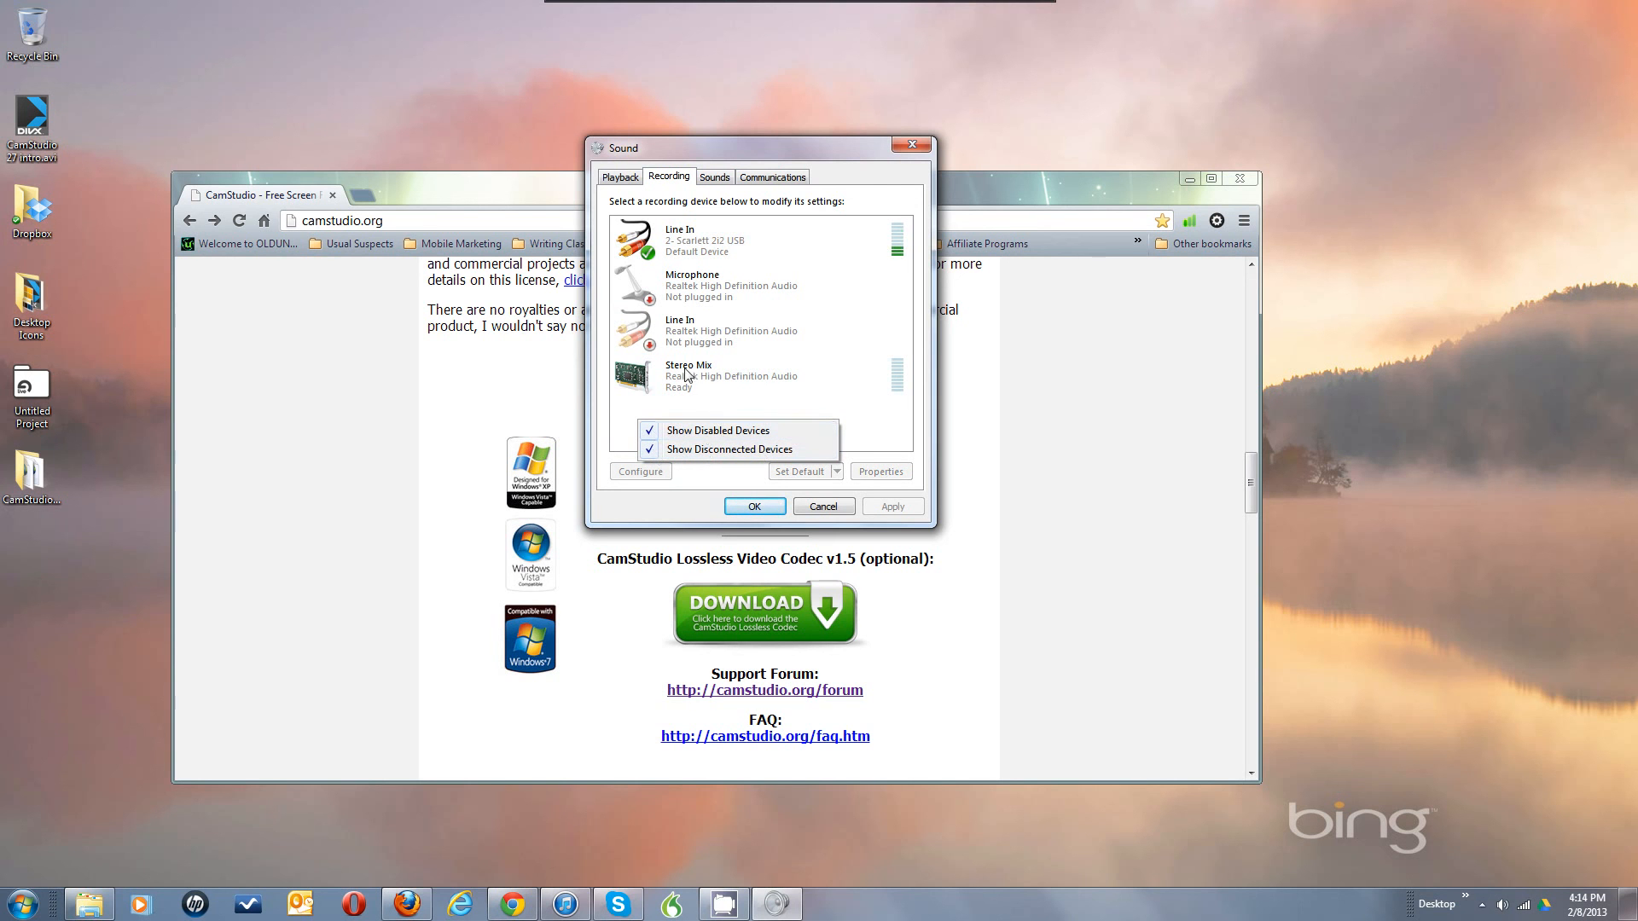
pyautogui.click(809, 408)
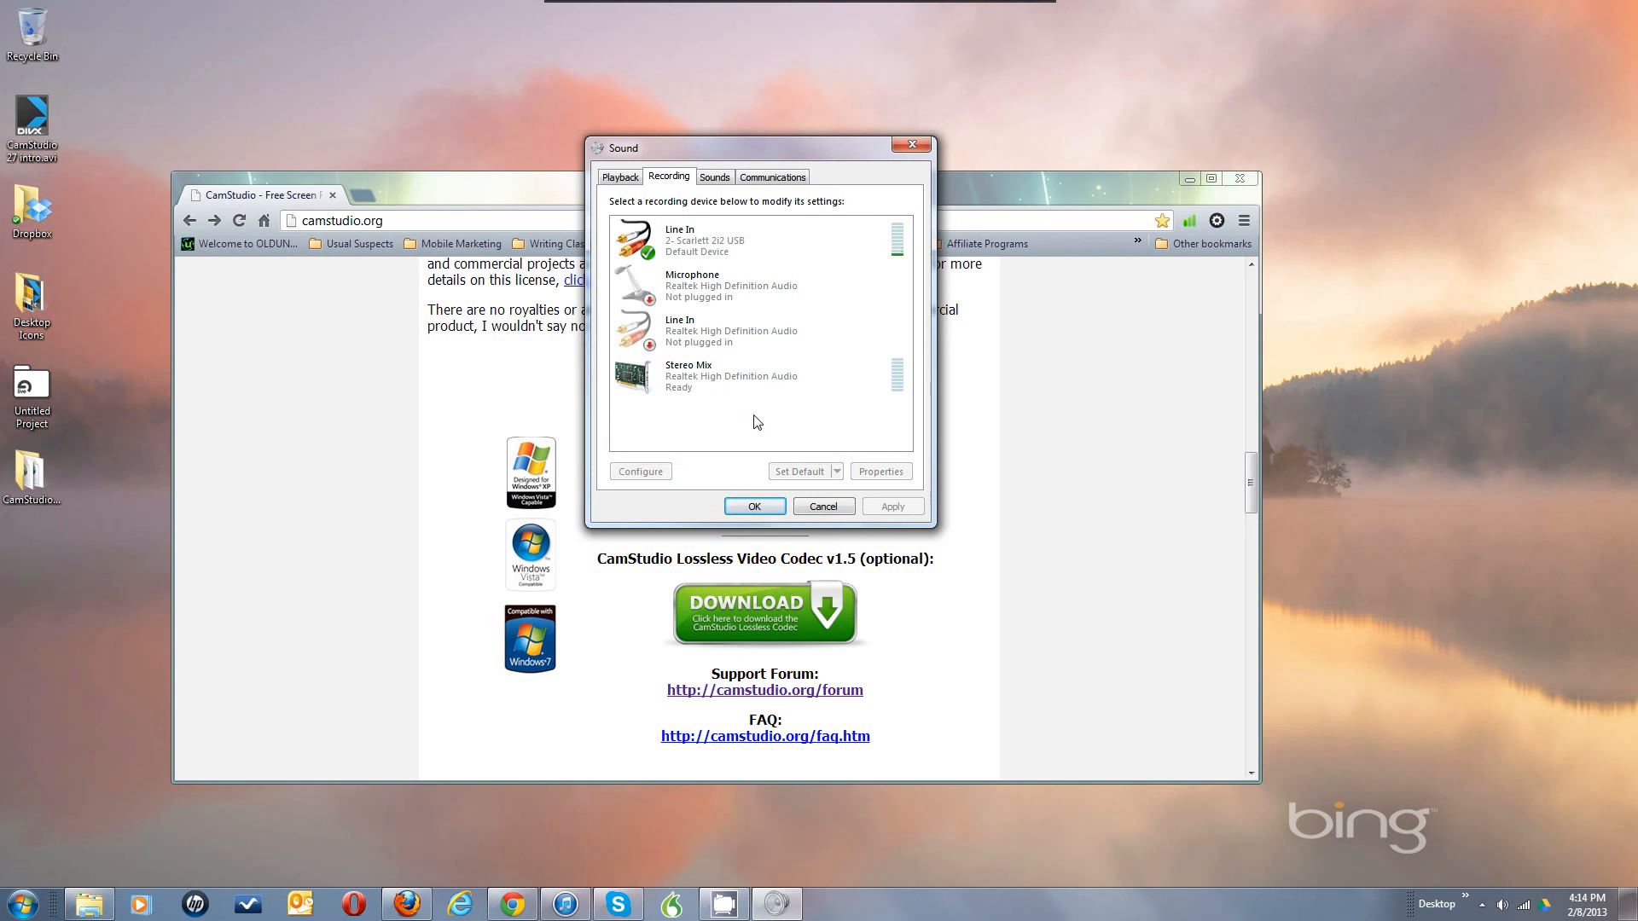
pyautogui.rightClick(682, 375)
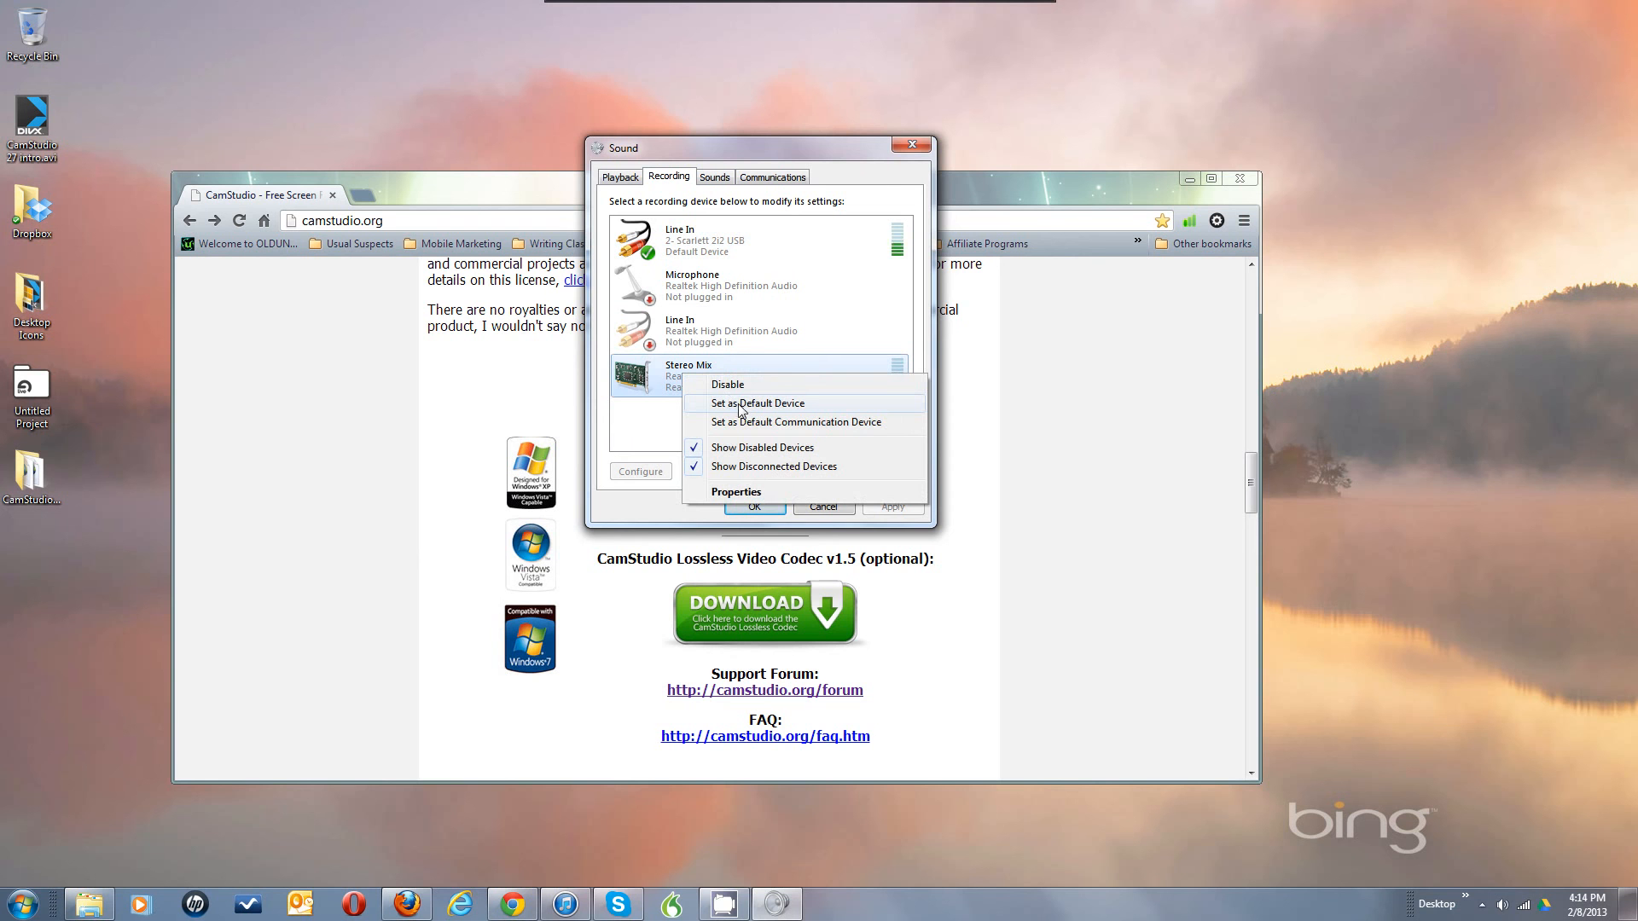
pyautogui.click(644, 429)
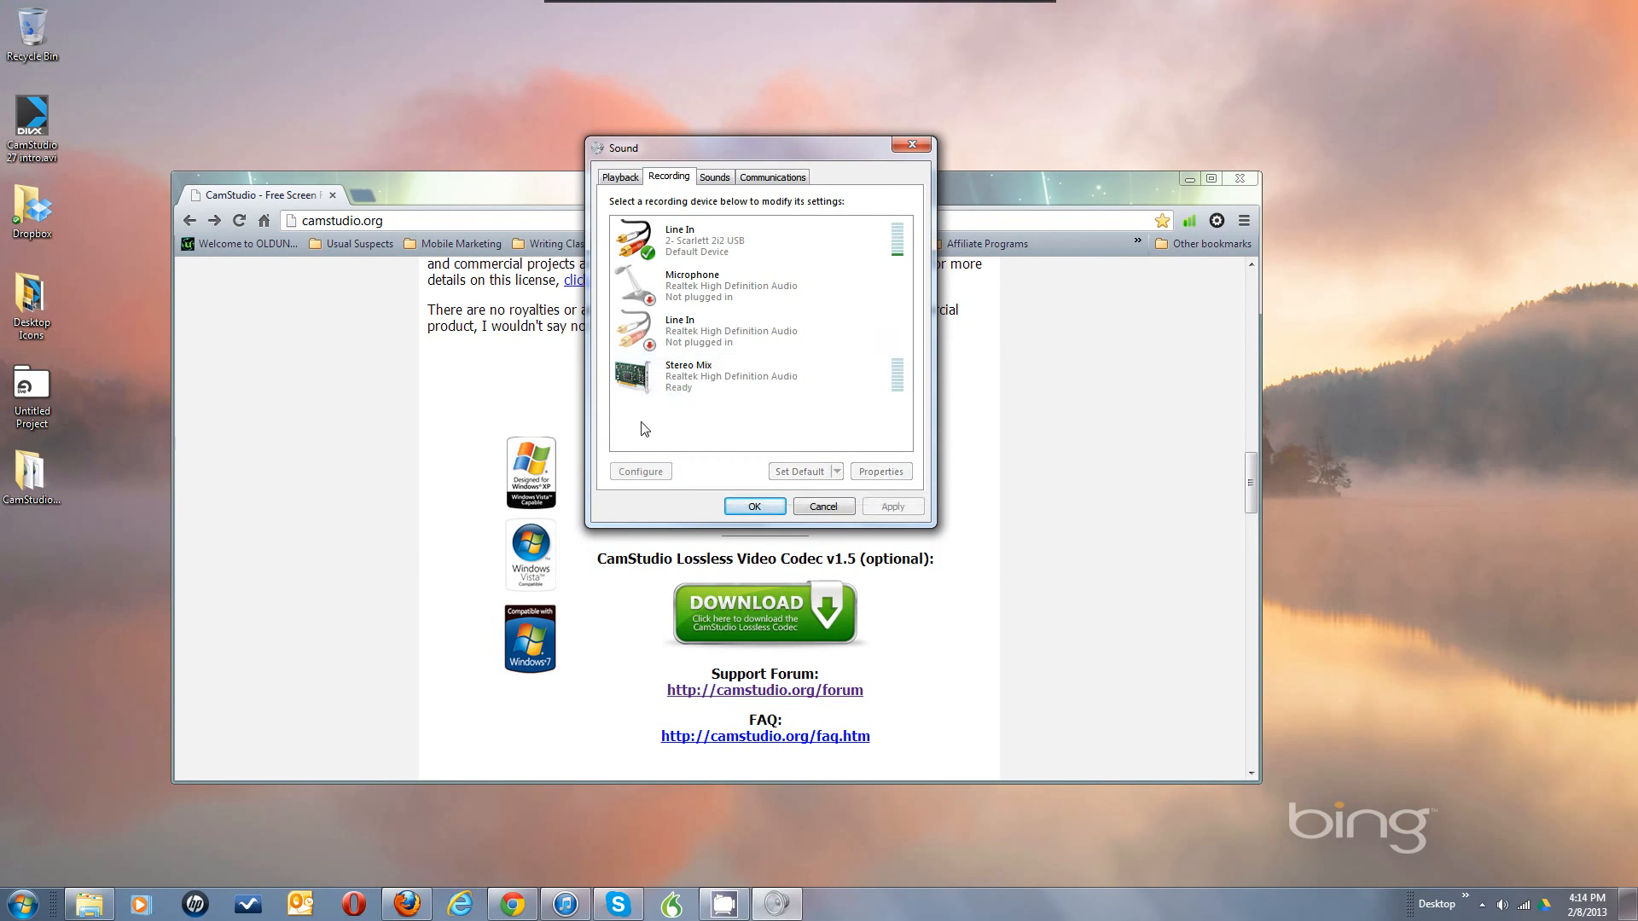
# Review the Listen settings in the Stereo Mix properties and cancel the dialog
pyautogui.doubleClick(682, 375)
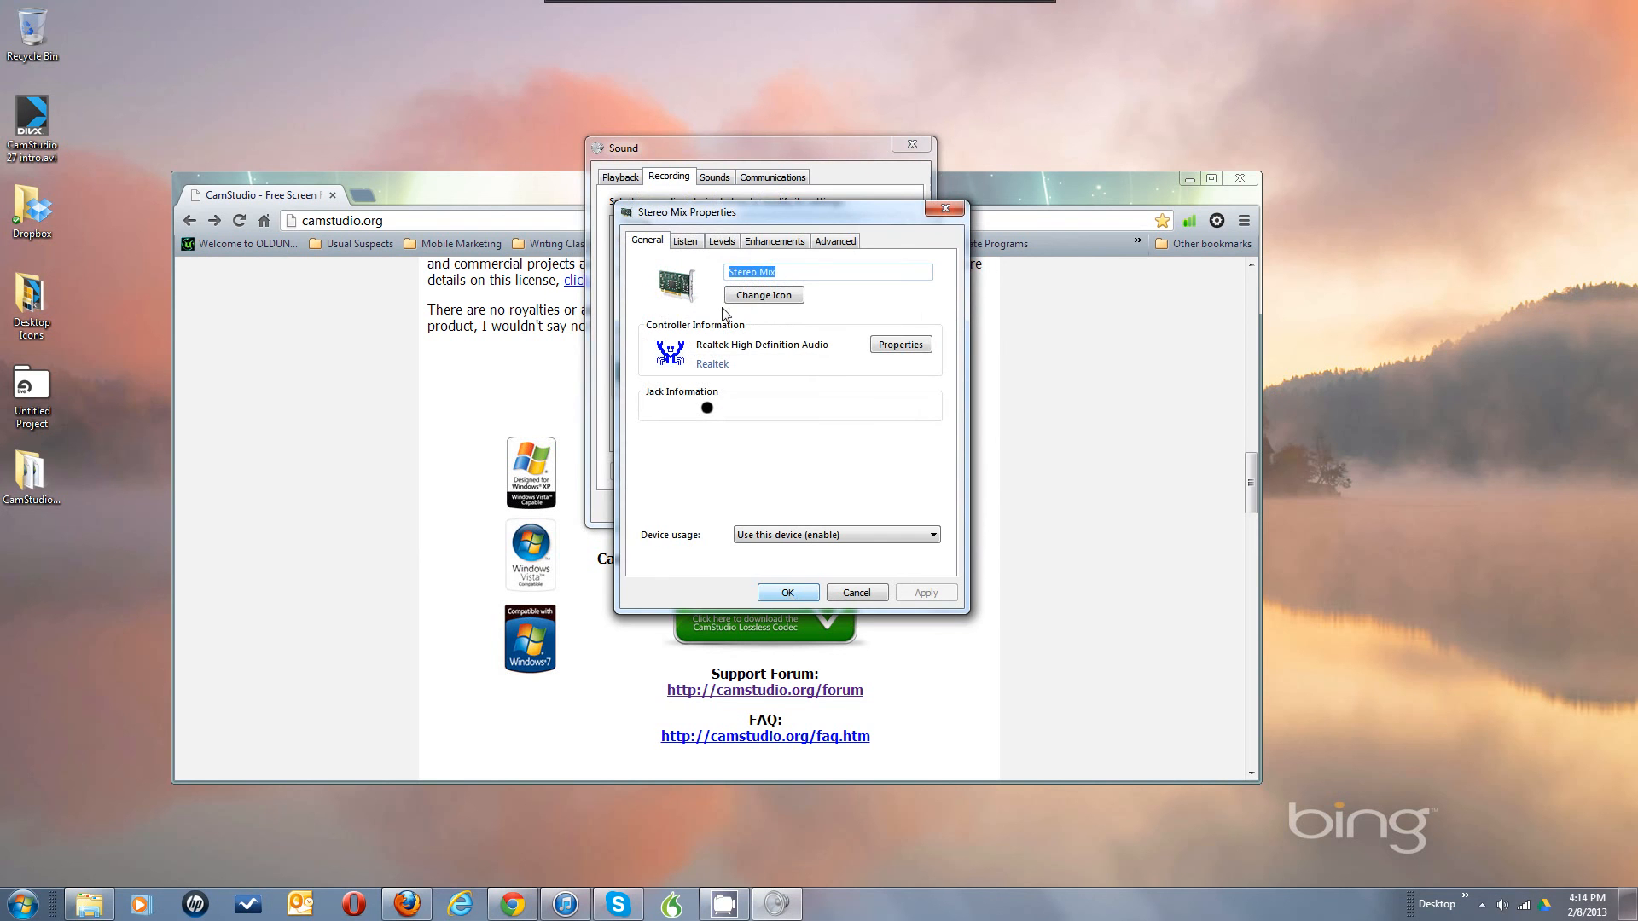
pyautogui.click(685, 242)
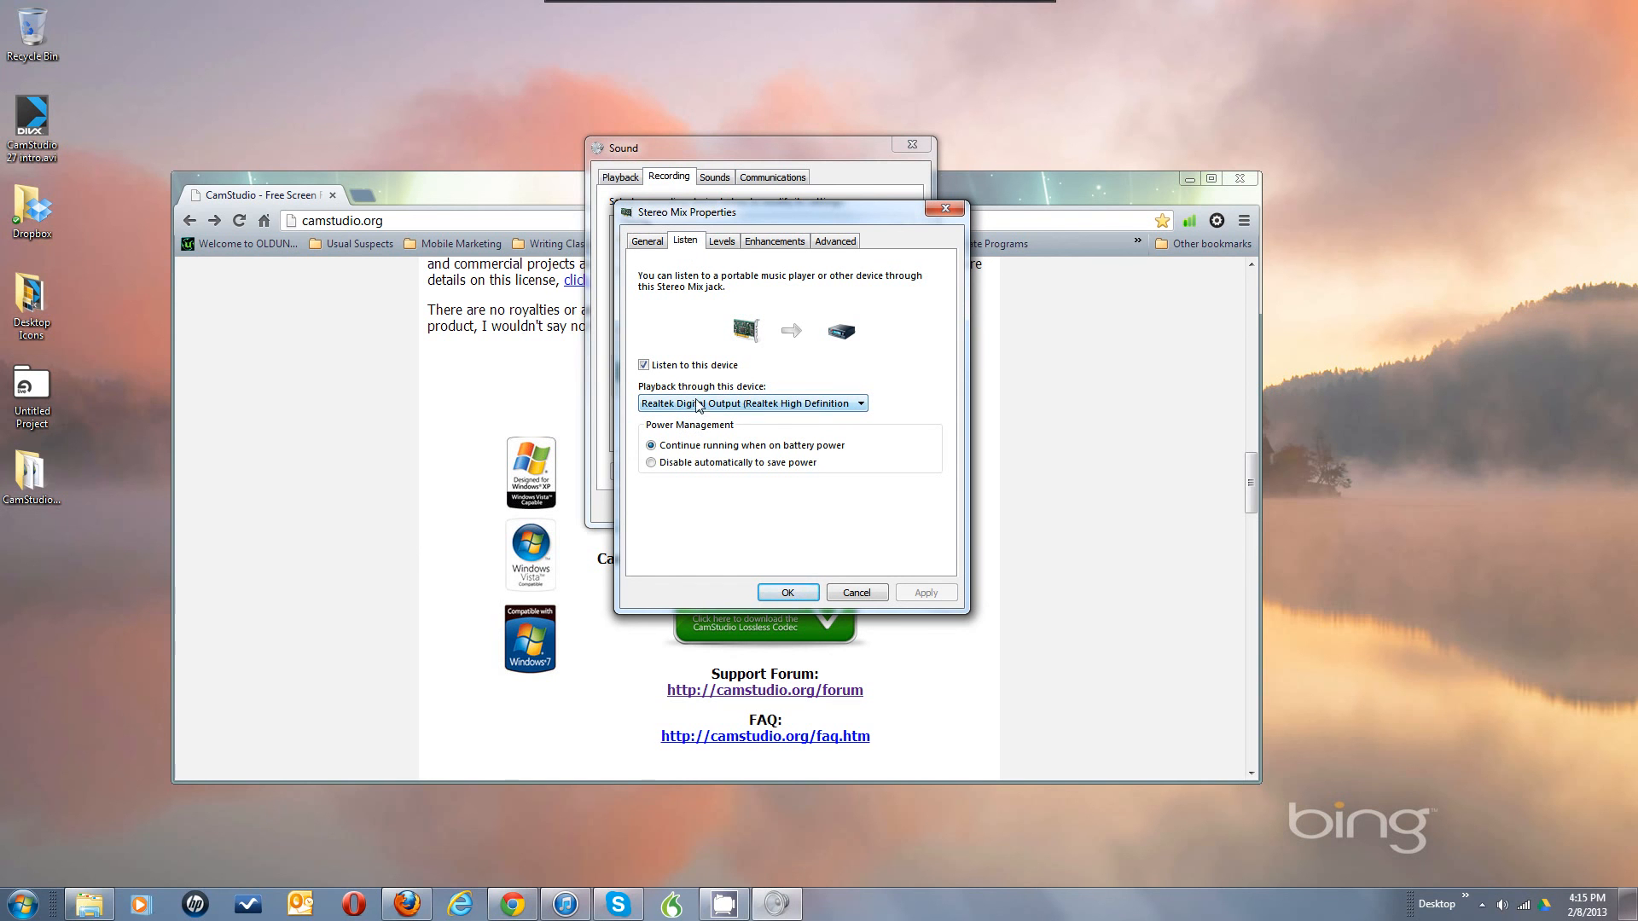
pyautogui.click(645, 366)
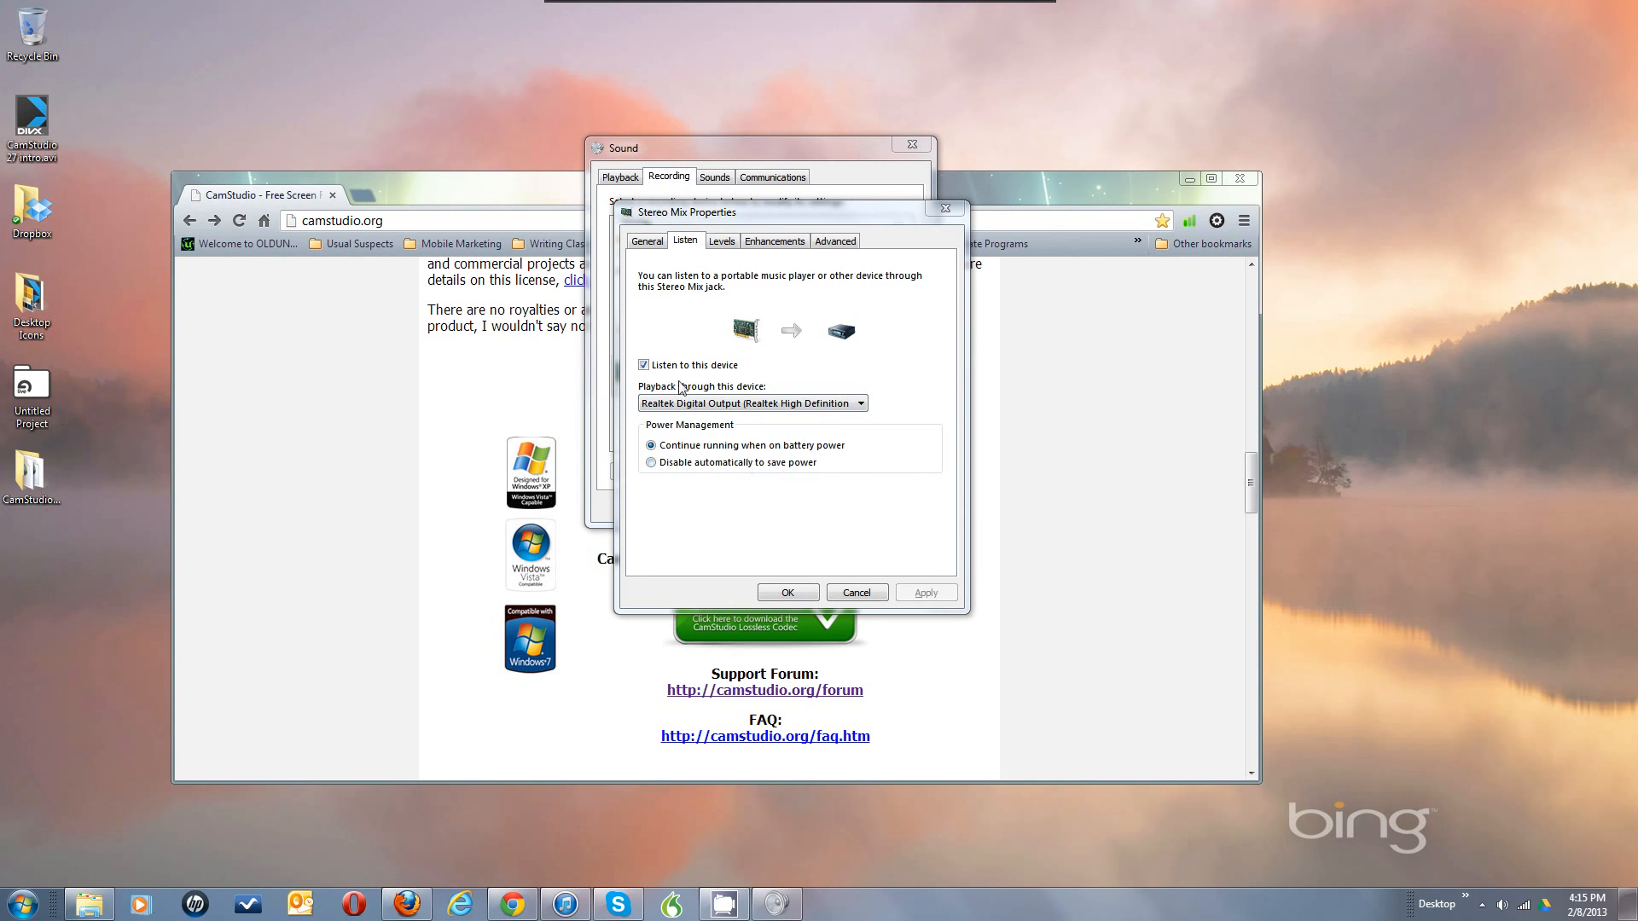
pyautogui.click(856, 592)
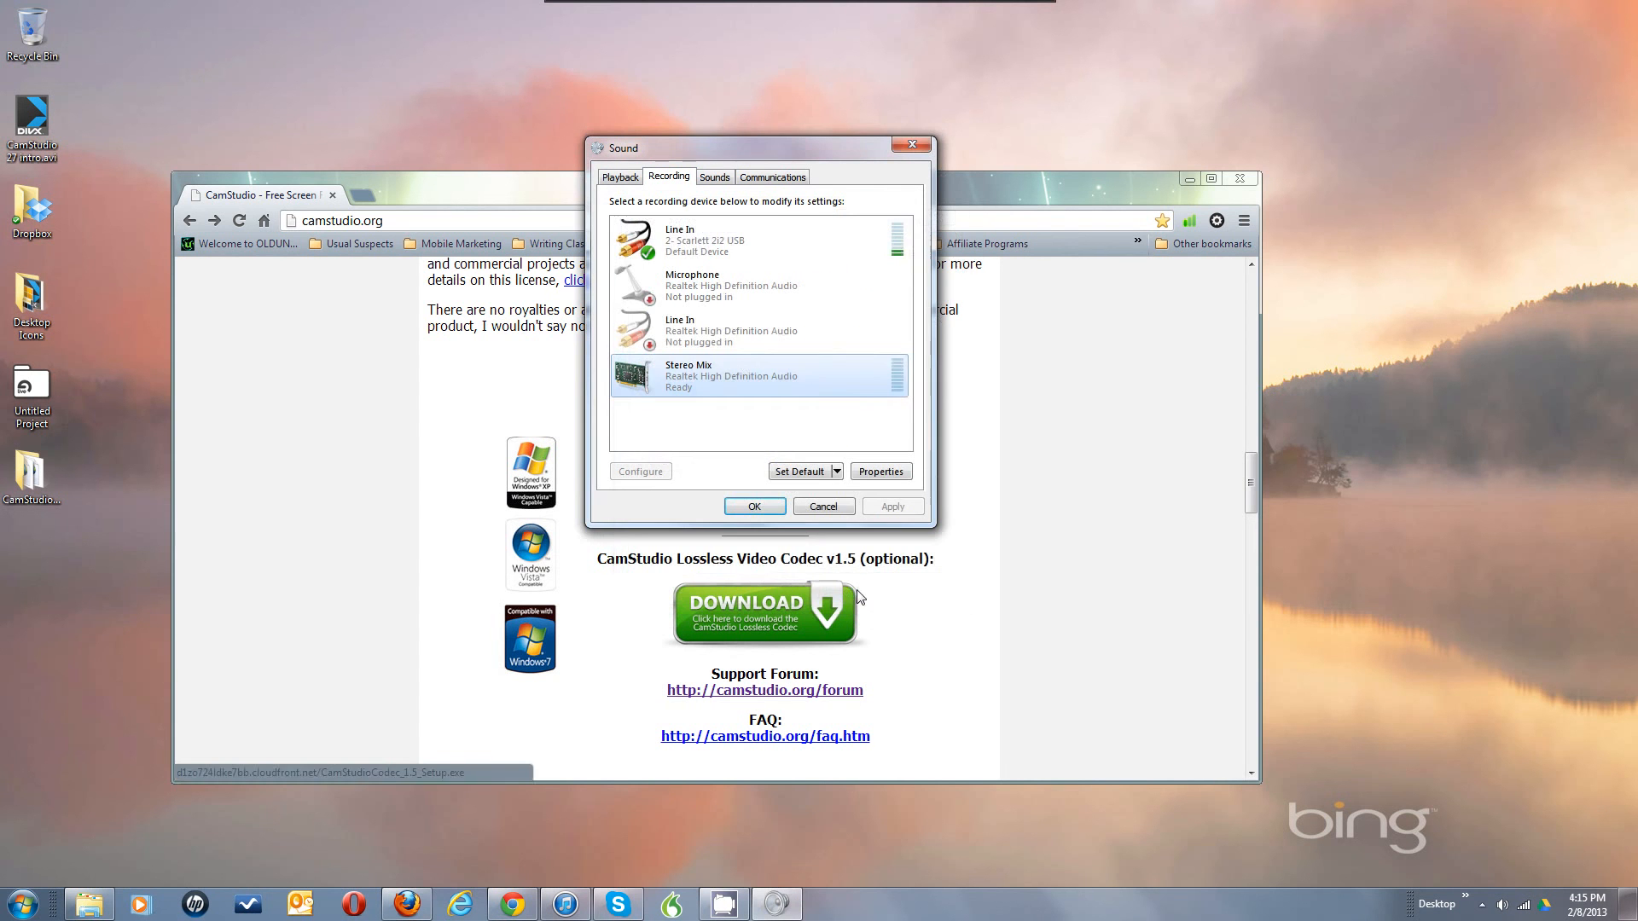
# Check the default-device options for the Realtek Microphone and select the Scarlett 2i2 Line In
pyautogui.click(699, 240)
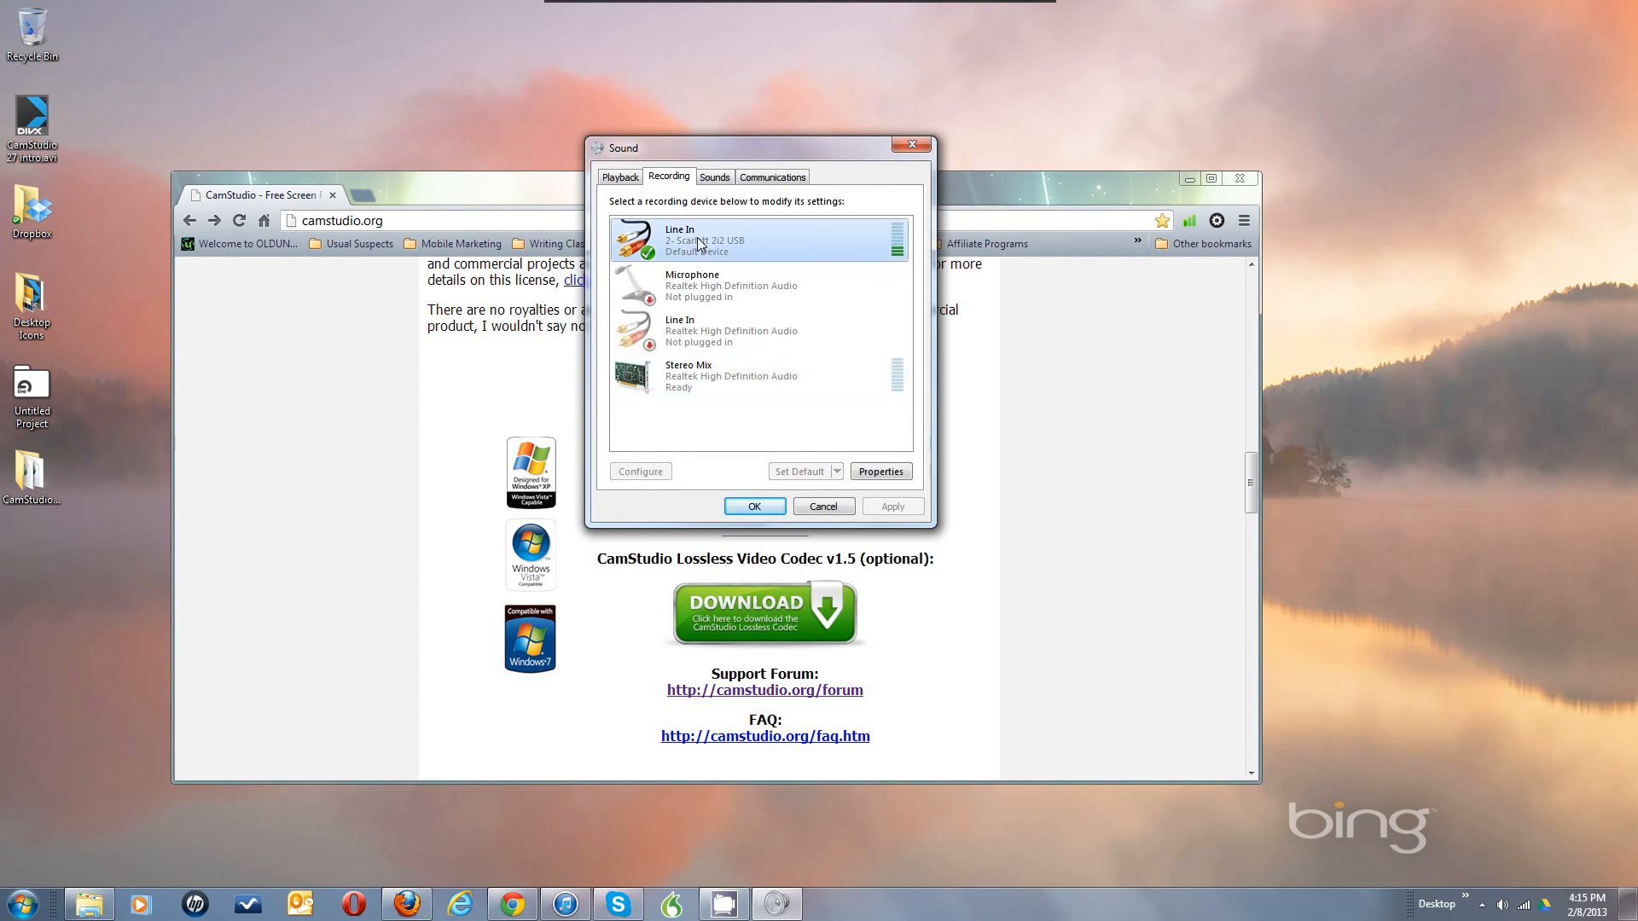
pyautogui.click(691, 288)
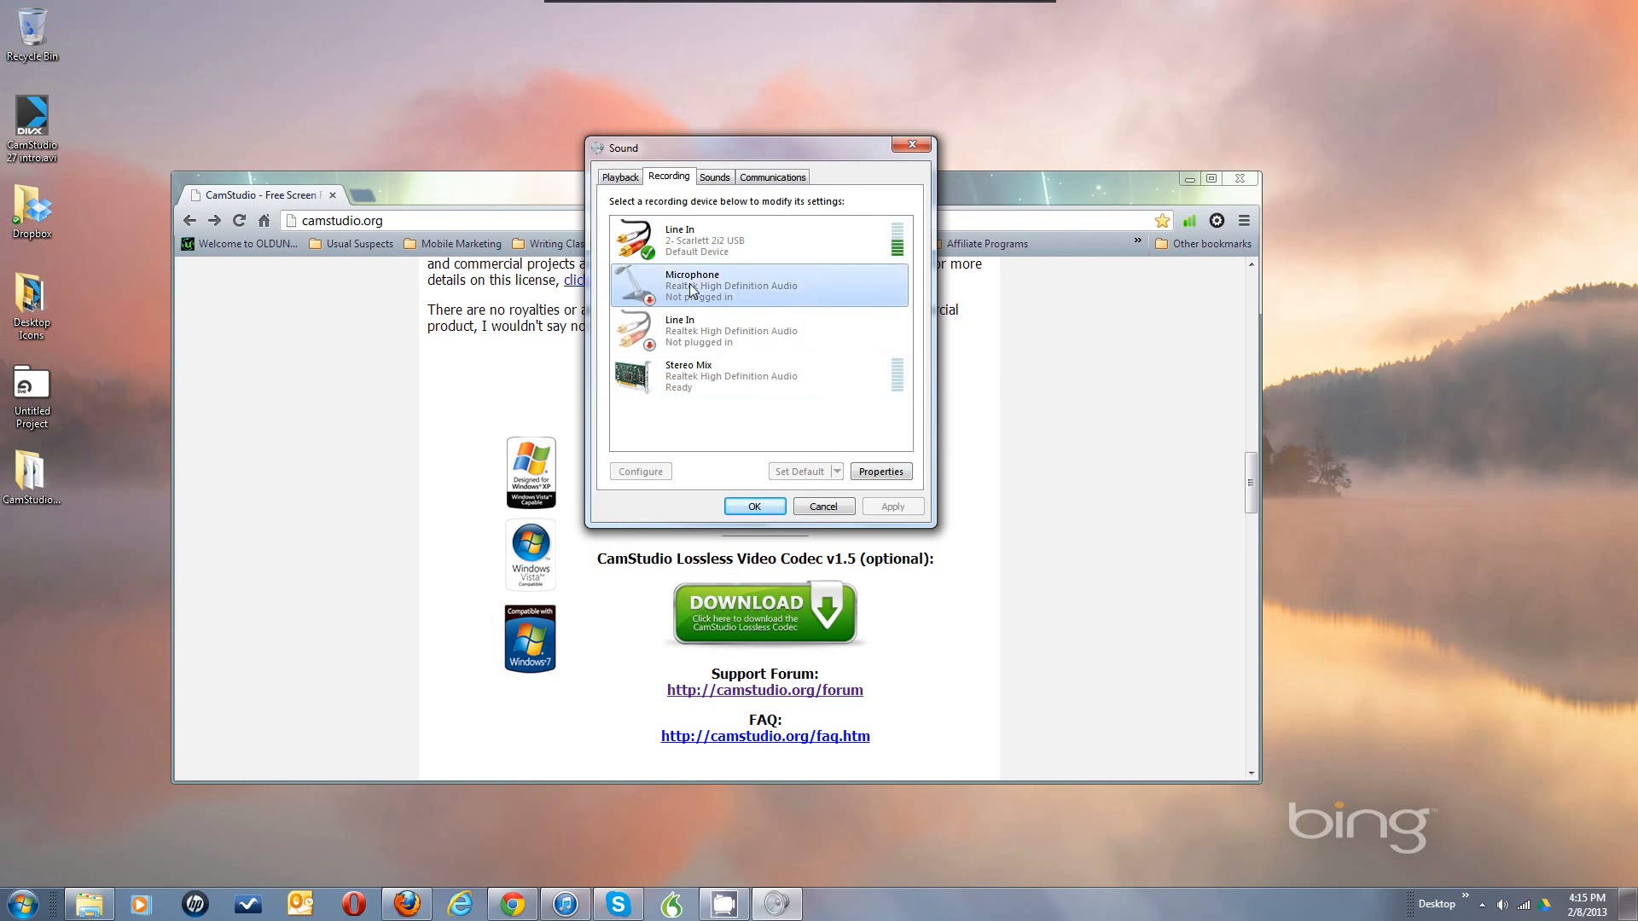
pyautogui.rightClick(691, 288)
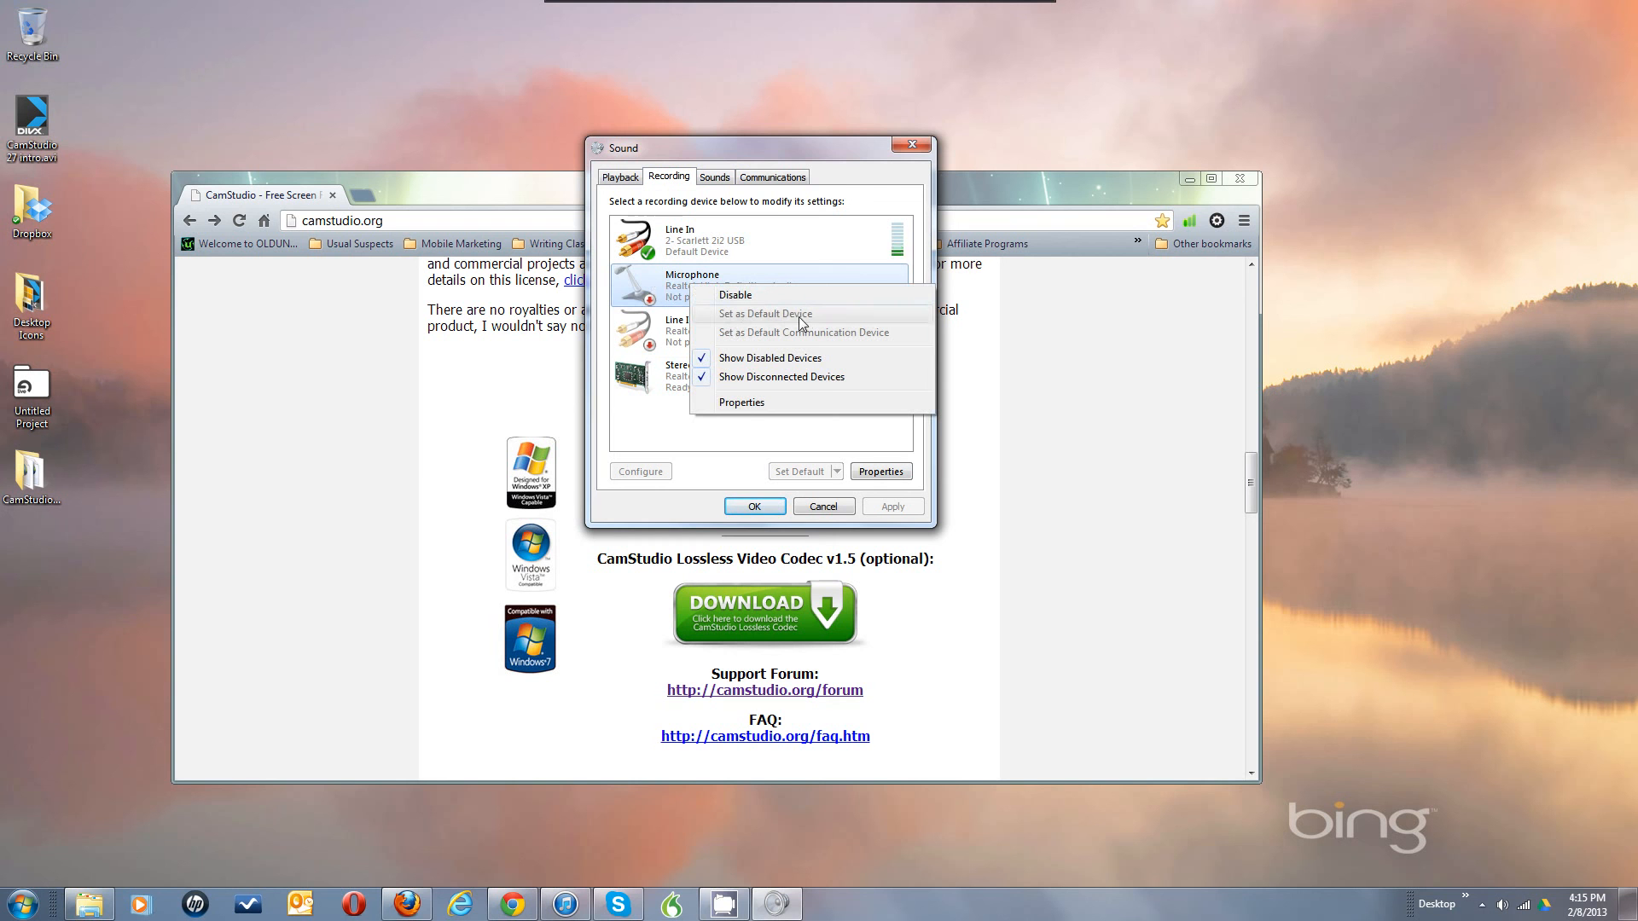
pyautogui.click(744, 230)
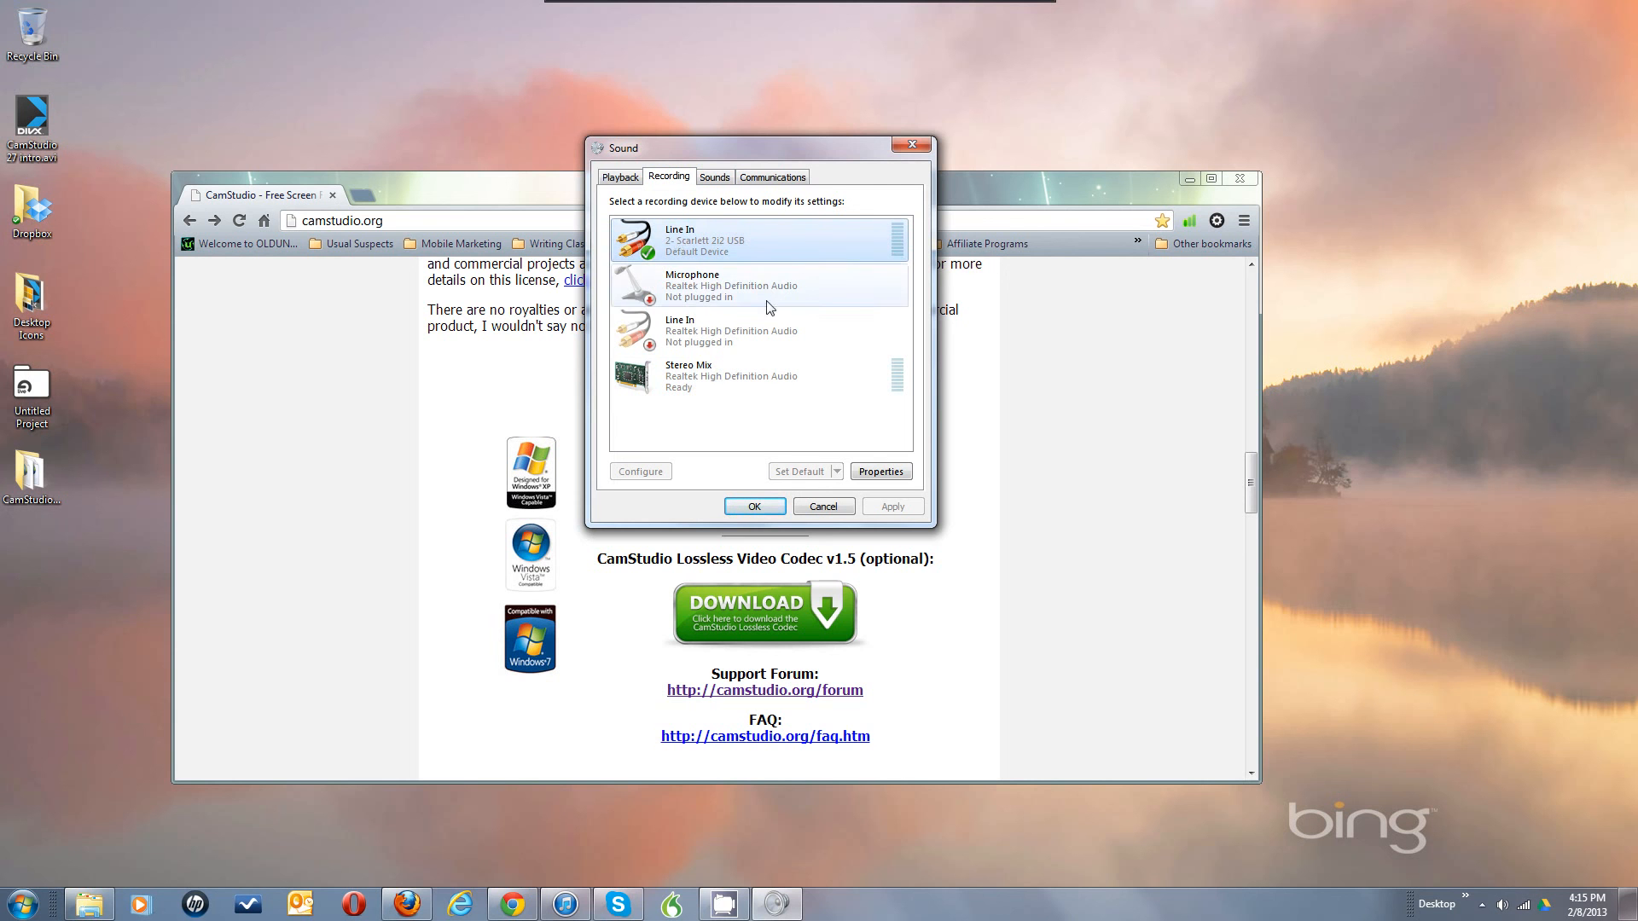
# Browse the playback devices, return to the recording devices, and recheck the device options for the Realtek Microphone
pyautogui.click(628, 176)
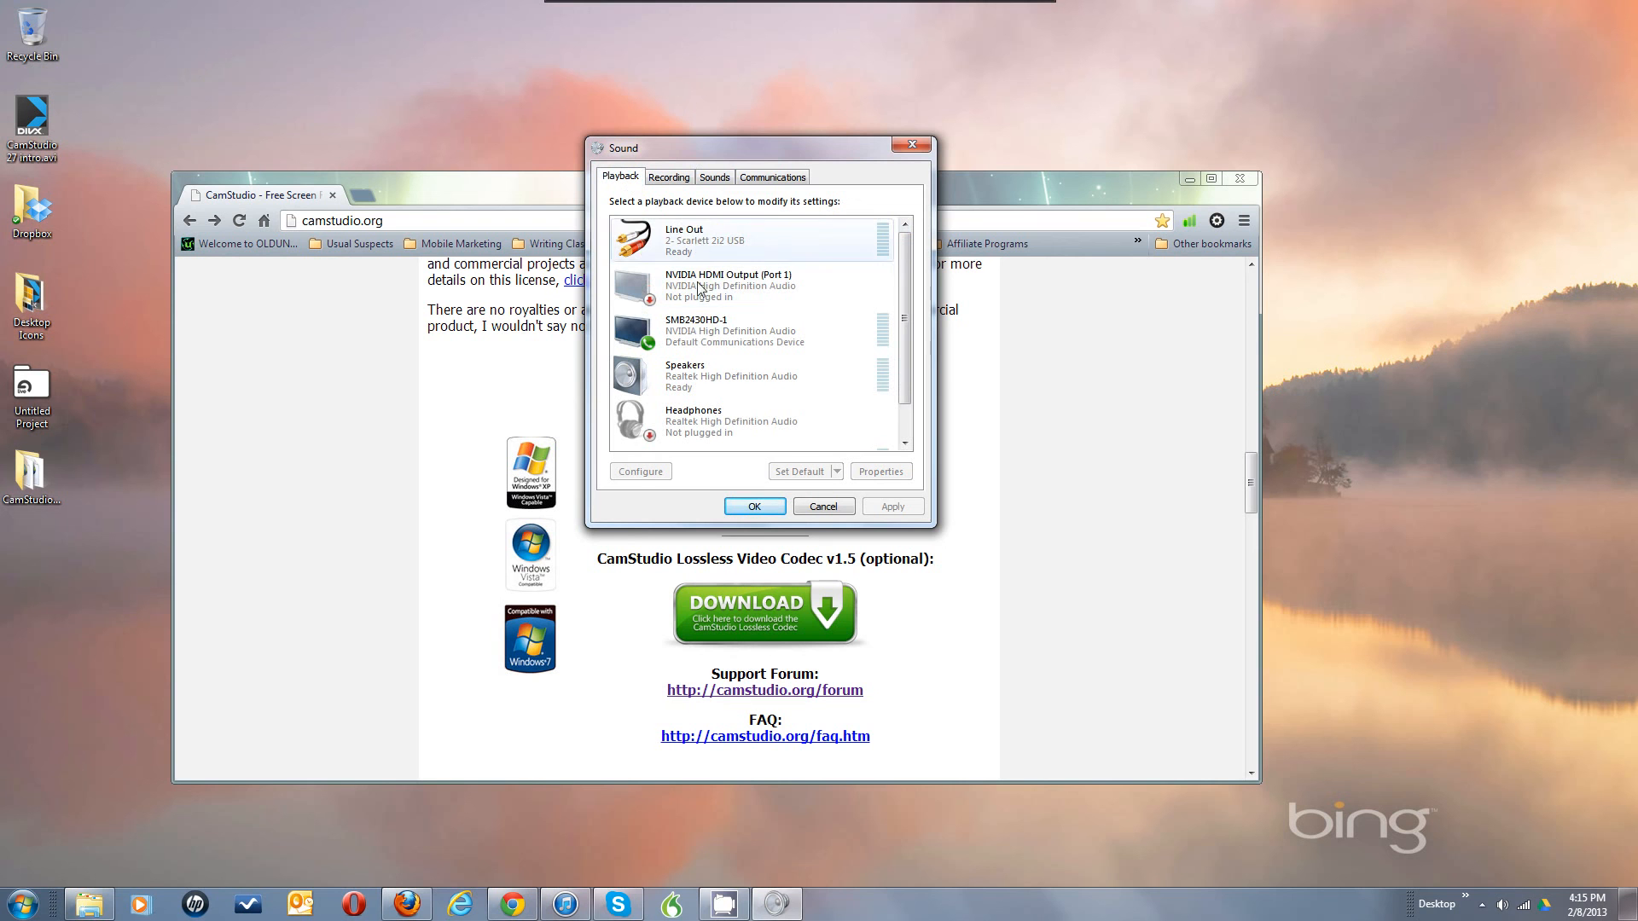
pyautogui.click(905, 416)
pyautogui.moveTo(906, 305); pyautogui.dragTo(905, 267)
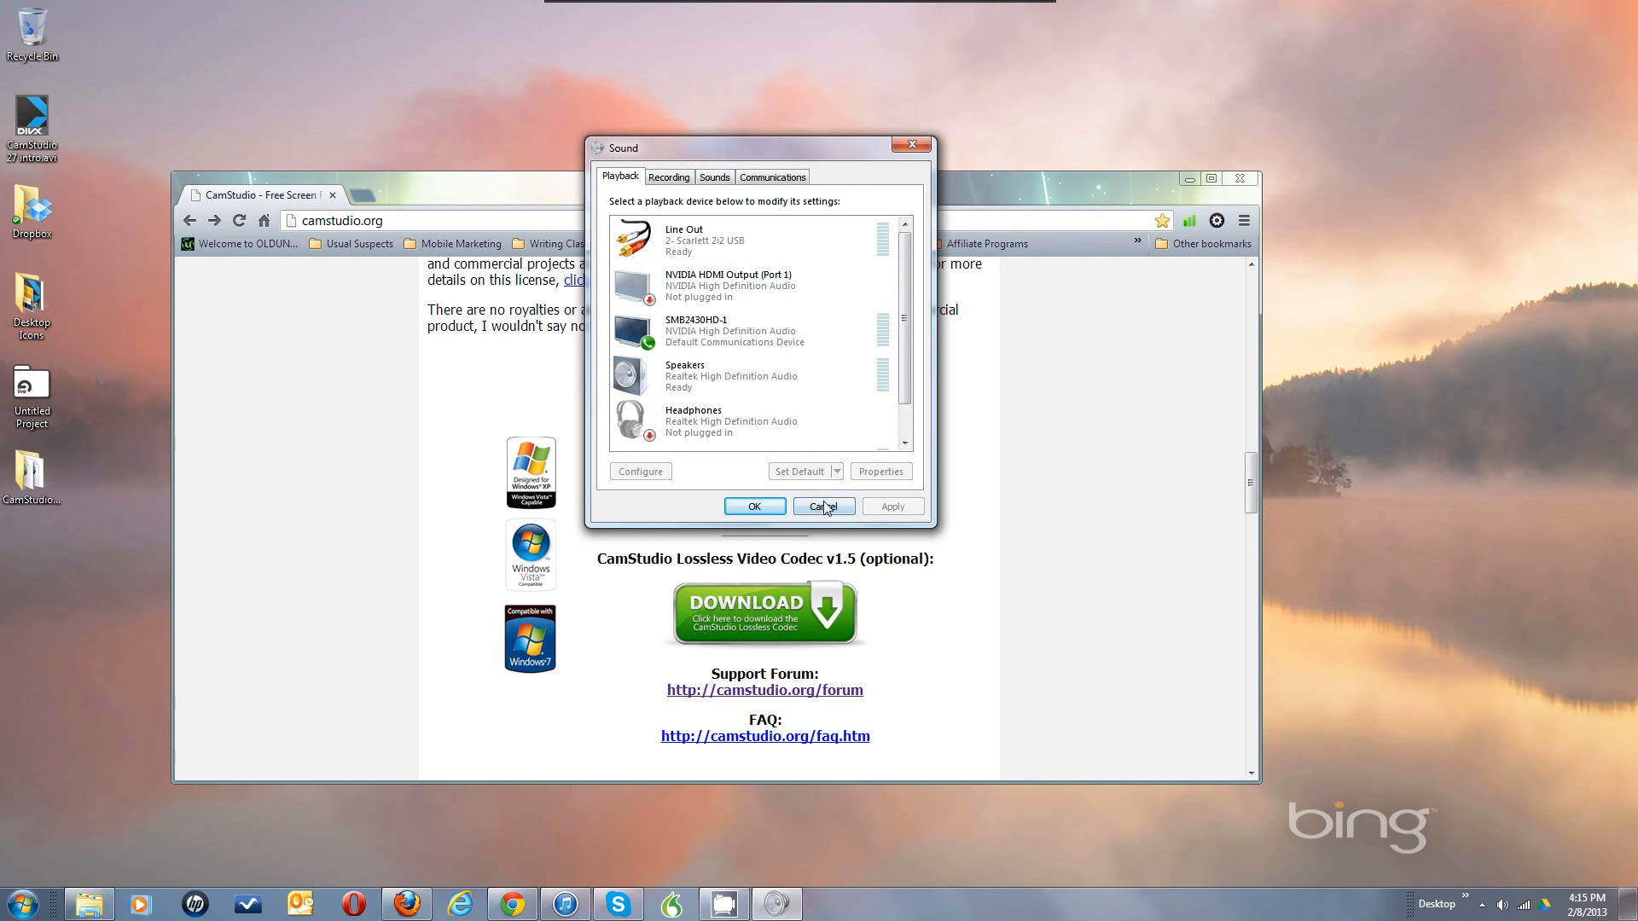
pyautogui.click(684, 182)
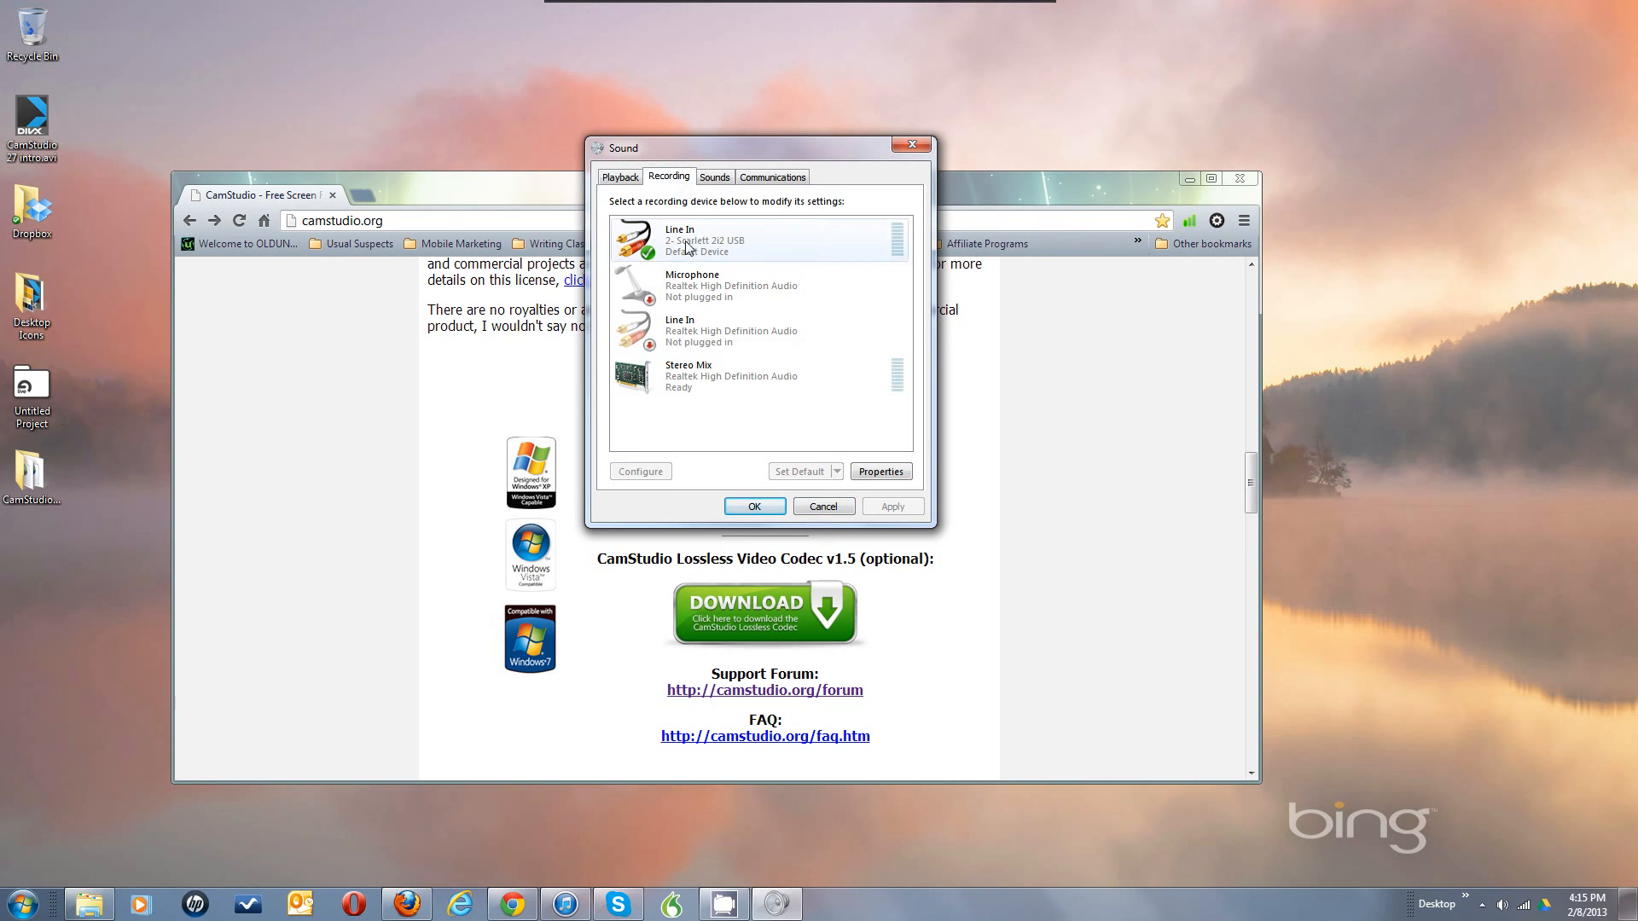
pyautogui.rightClick(703, 293)
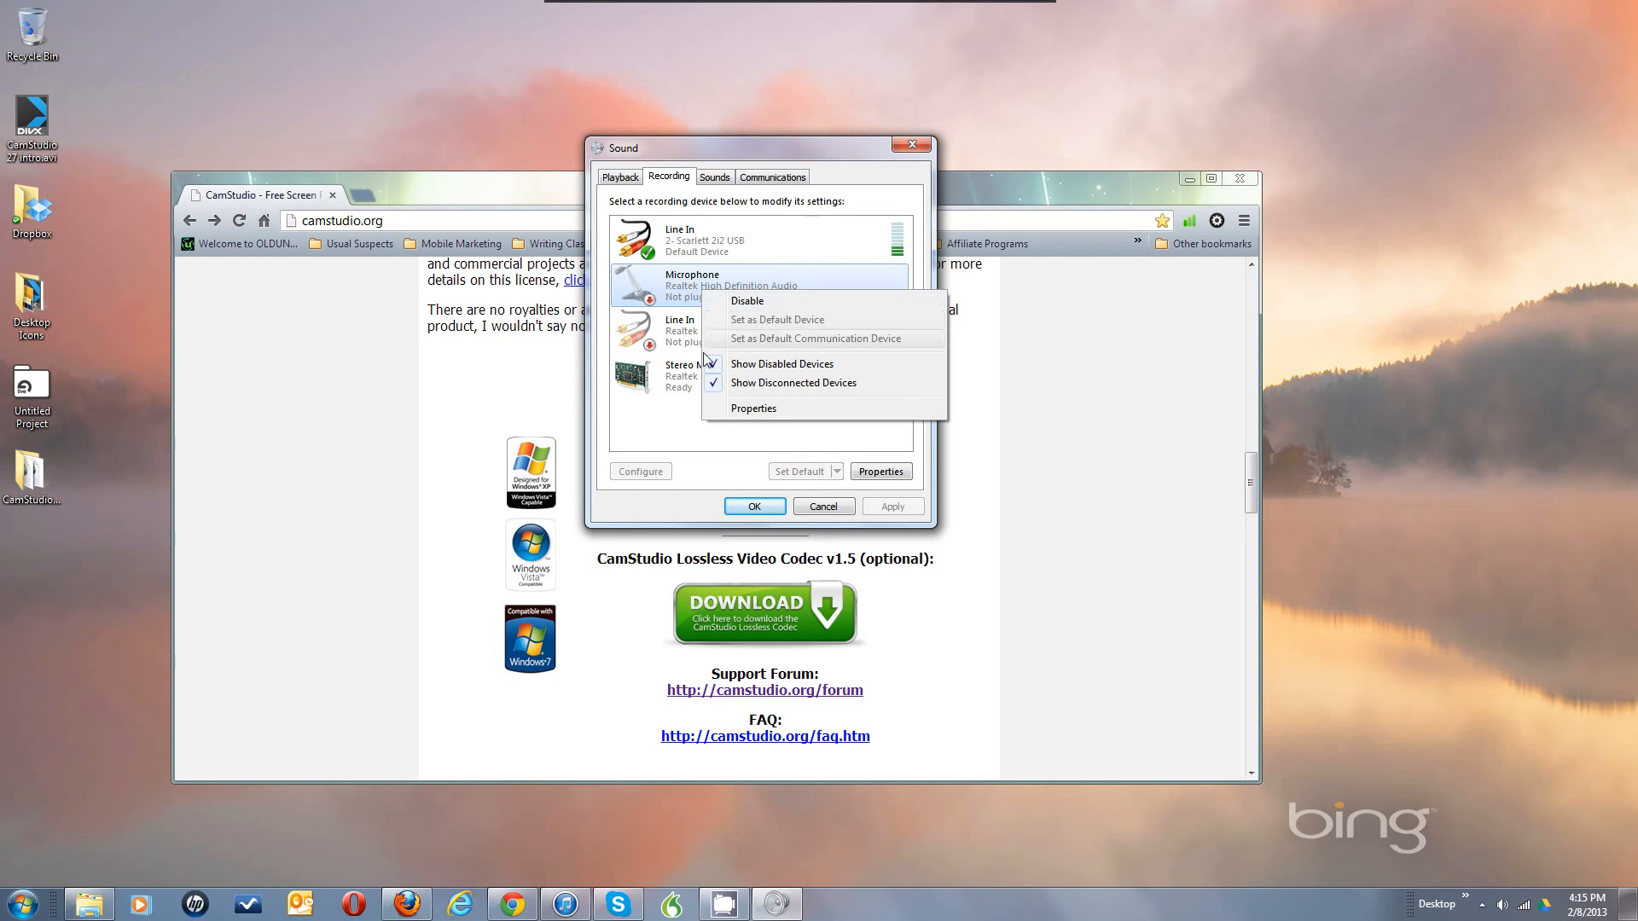
pyautogui.click(659, 415)
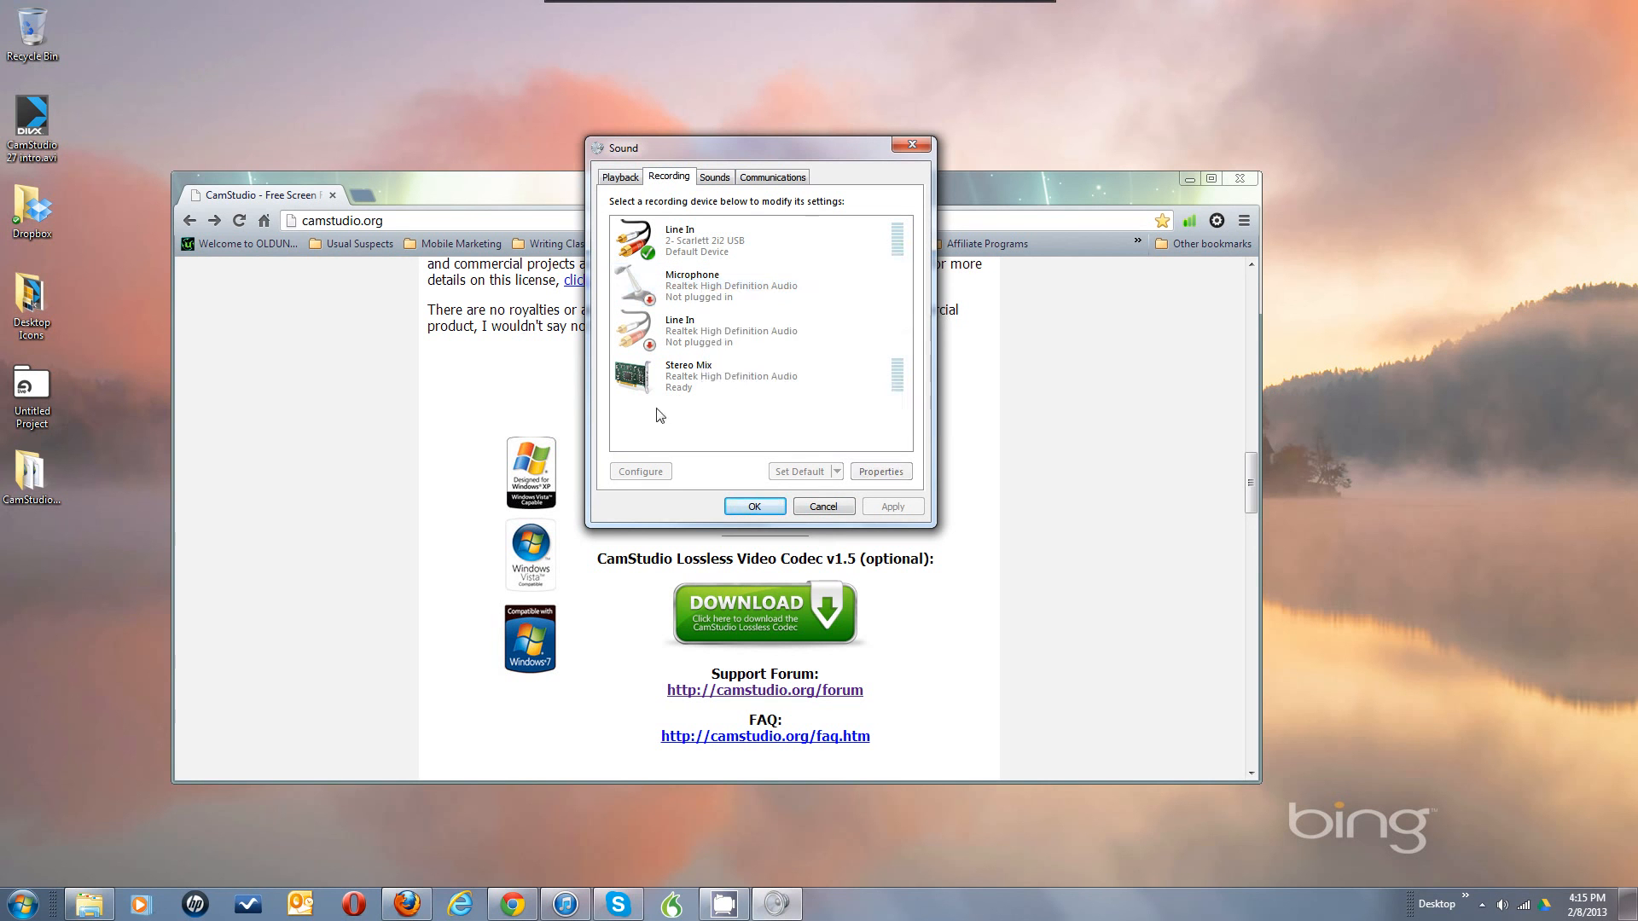
# Dismiss the Sound dialog, switch back to CamStudio and choose Line In (2- Scarlett 2i2 USB) as the microphone's audio capture device
pyautogui.click(837, 506)
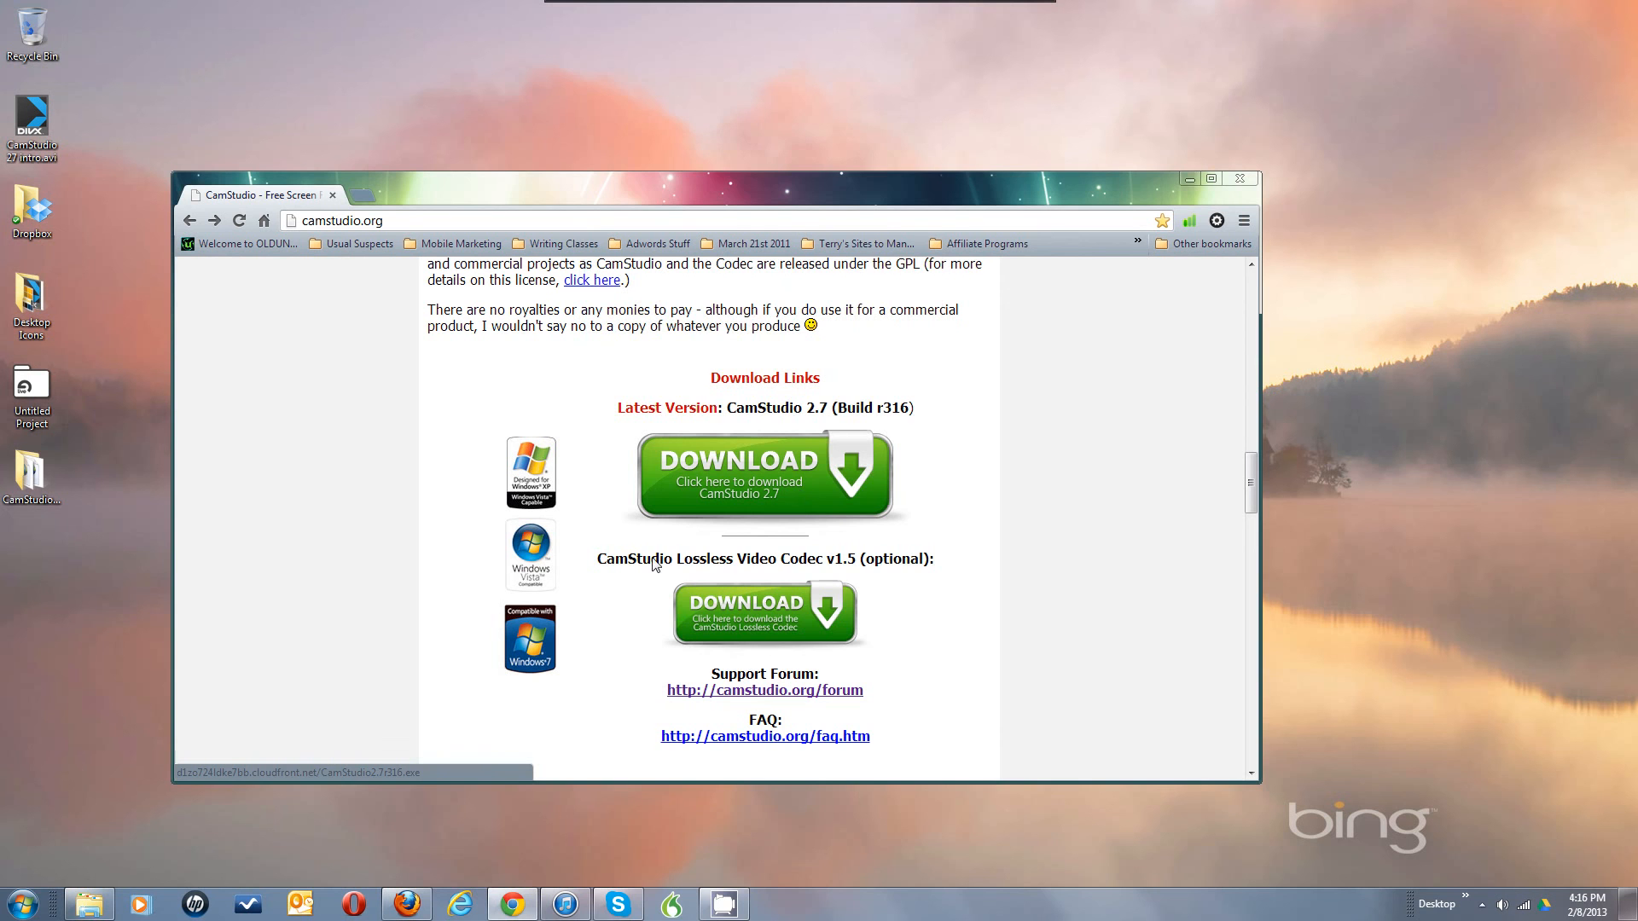
pyautogui.click(717, 905)
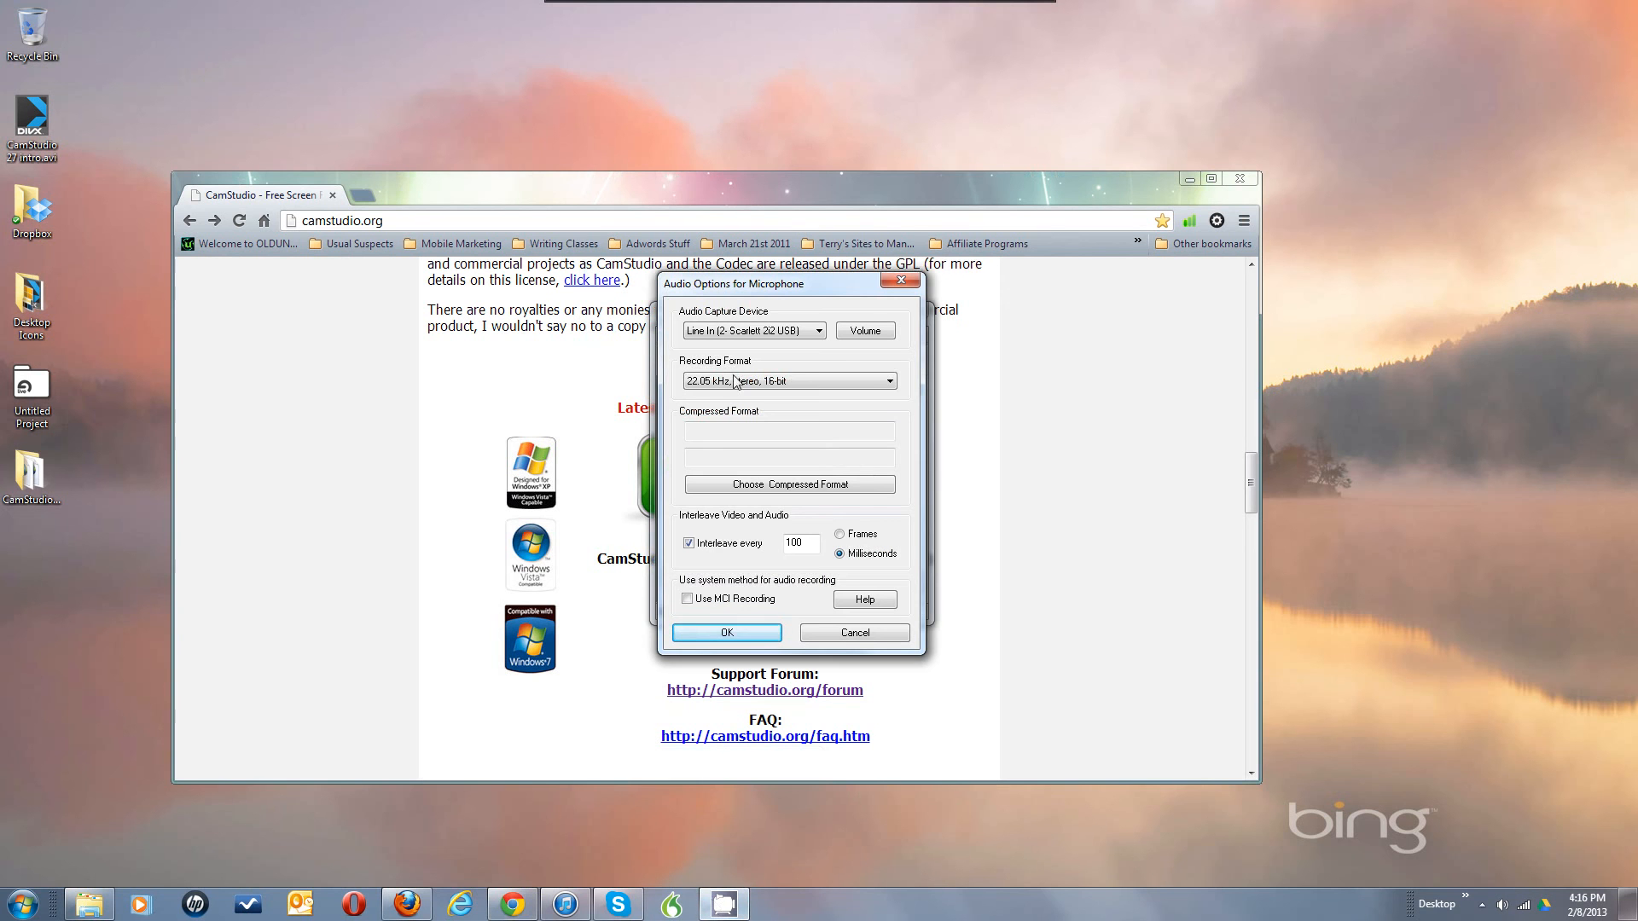
pyautogui.click(787, 333)
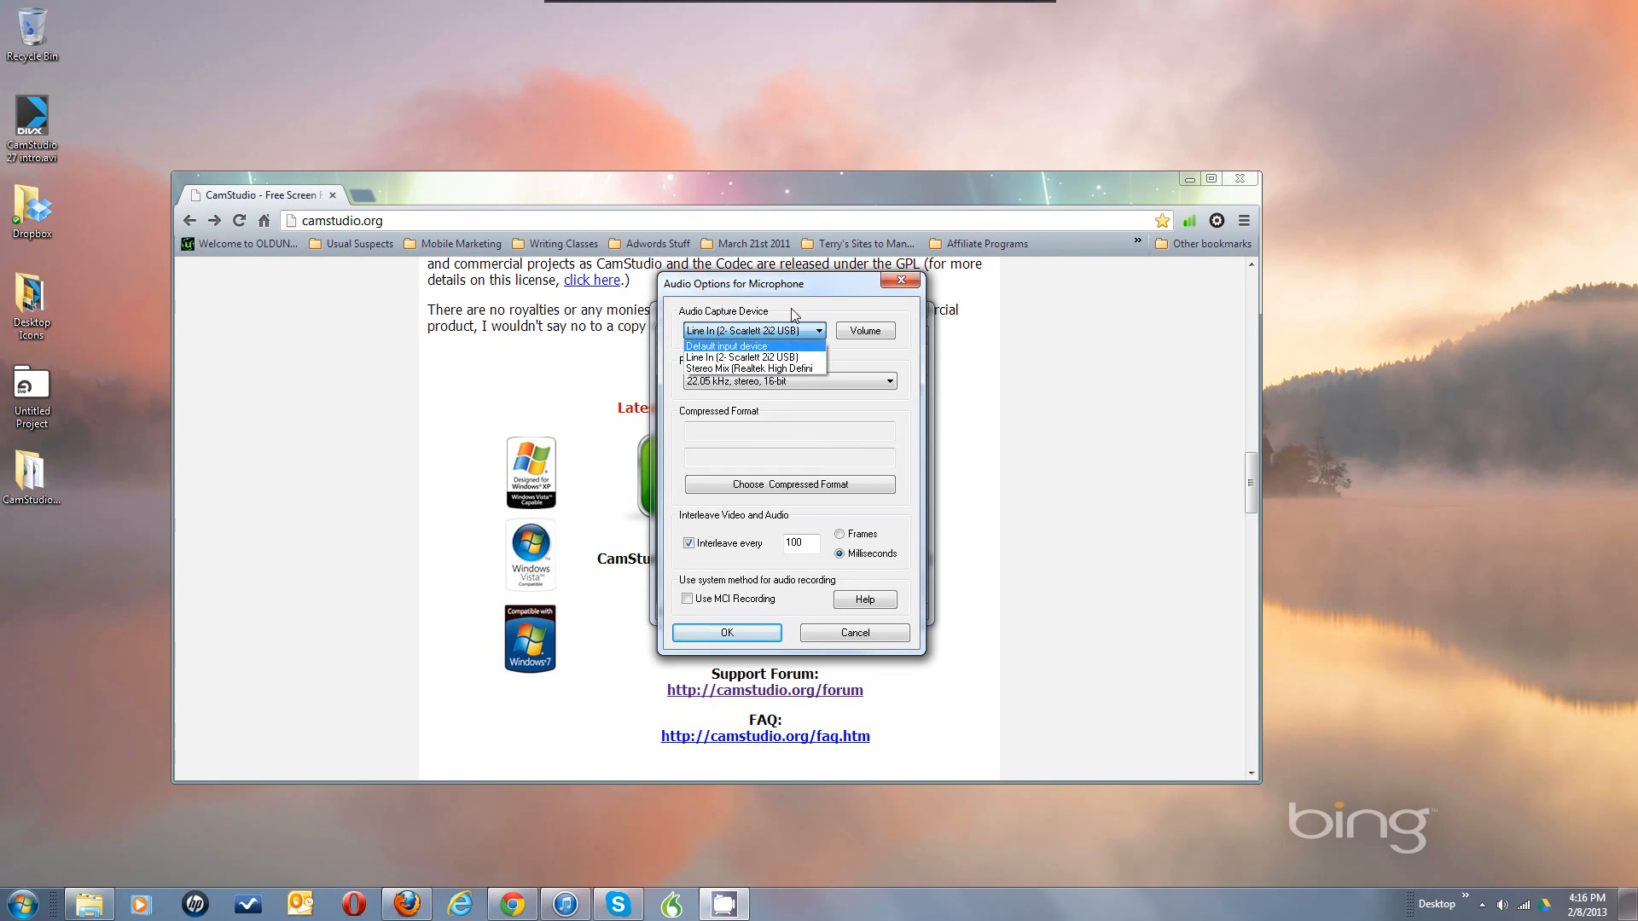
pyautogui.click(783, 358)
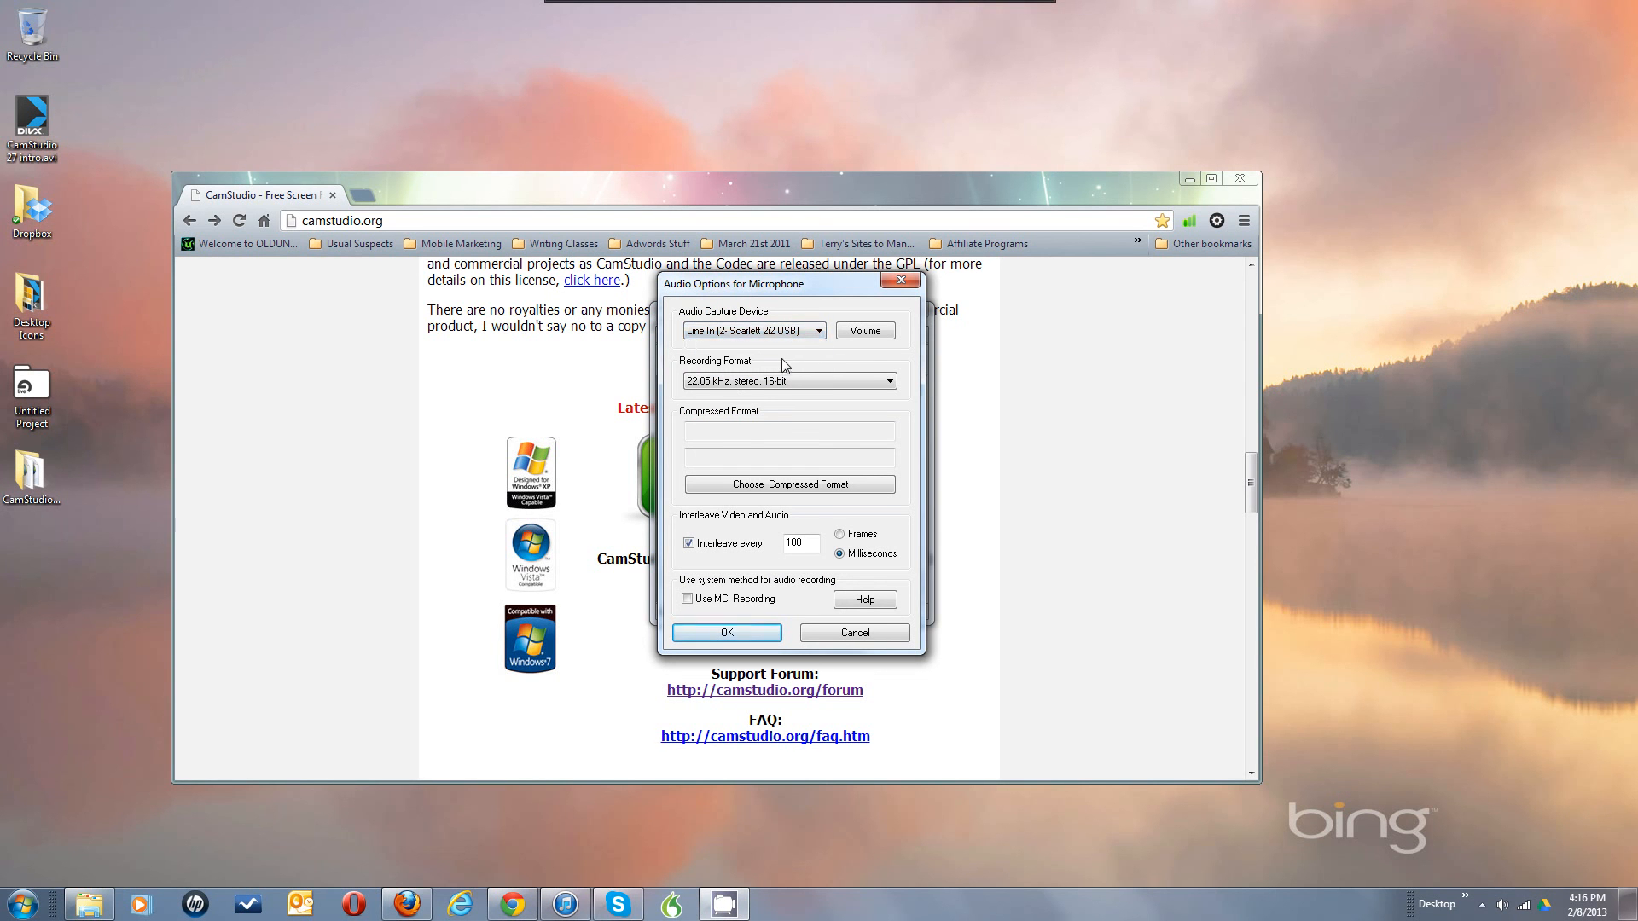
# Set the microphone recording format to 44.1 kHz, mono, 16-bit and accept PCM as the compressed format
pyautogui.click(856, 380)
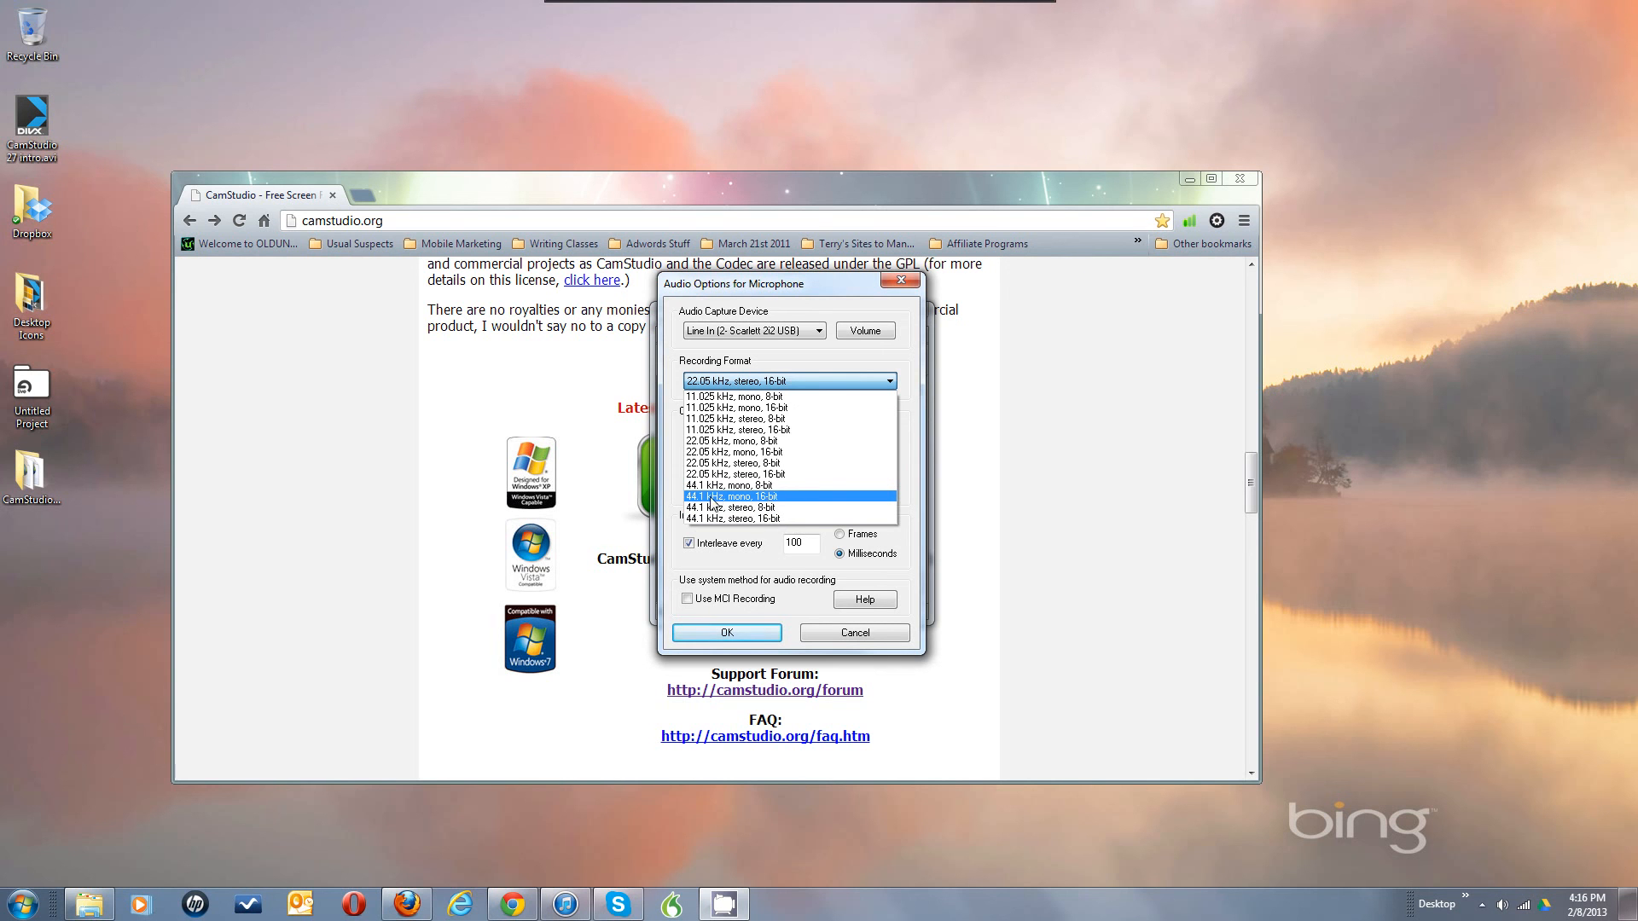
pyautogui.click(783, 496)
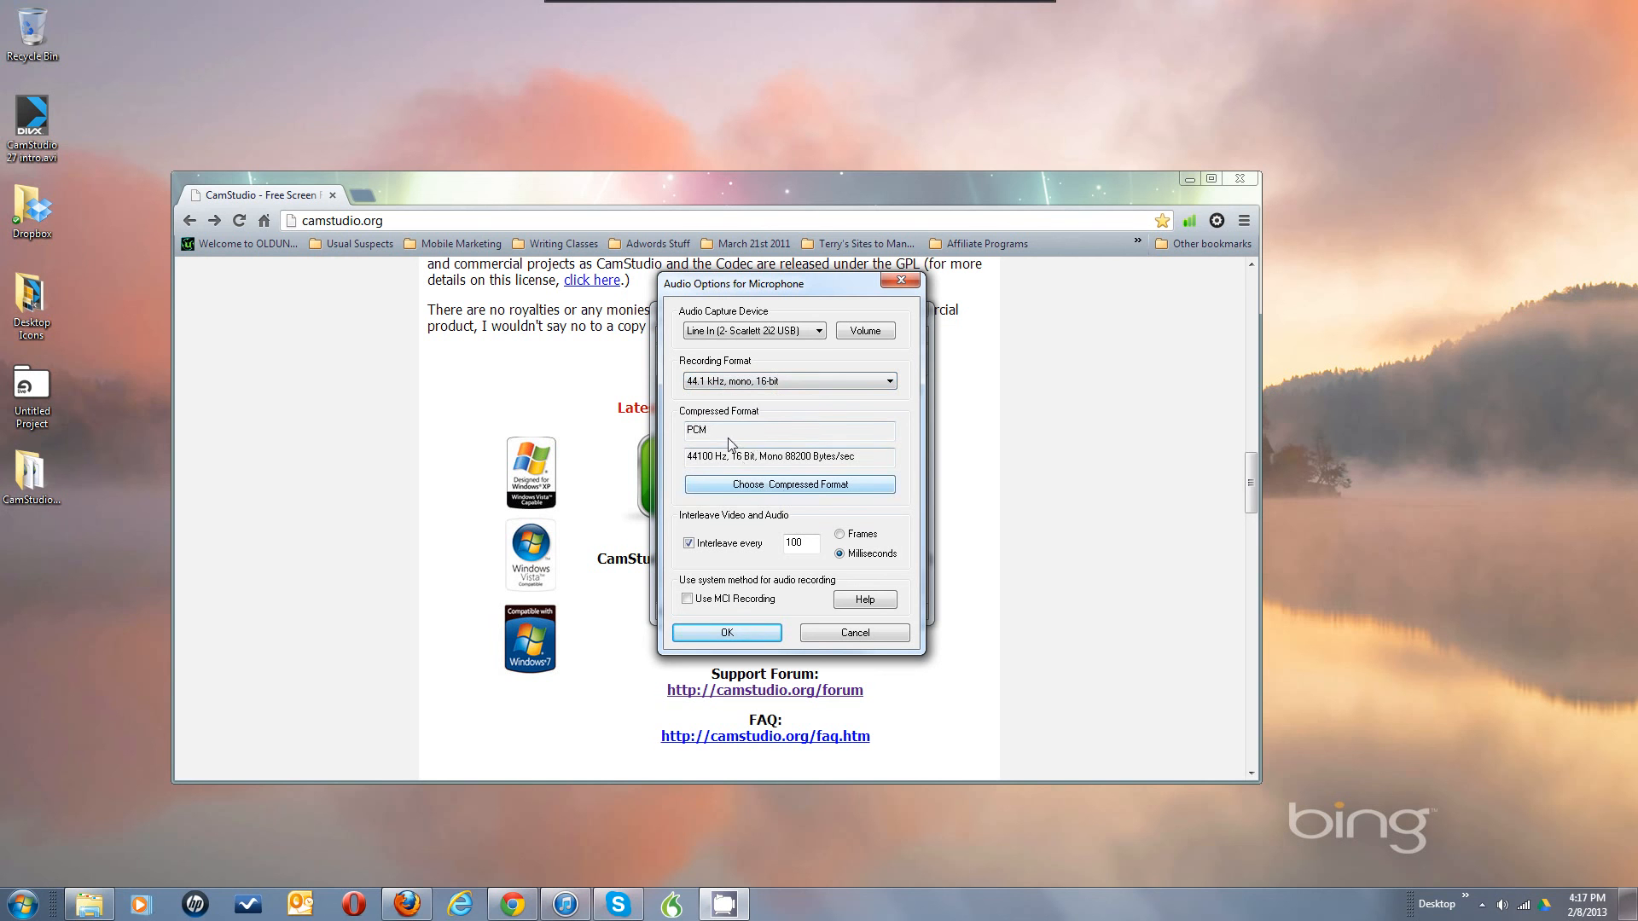
pyautogui.click(760, 486)
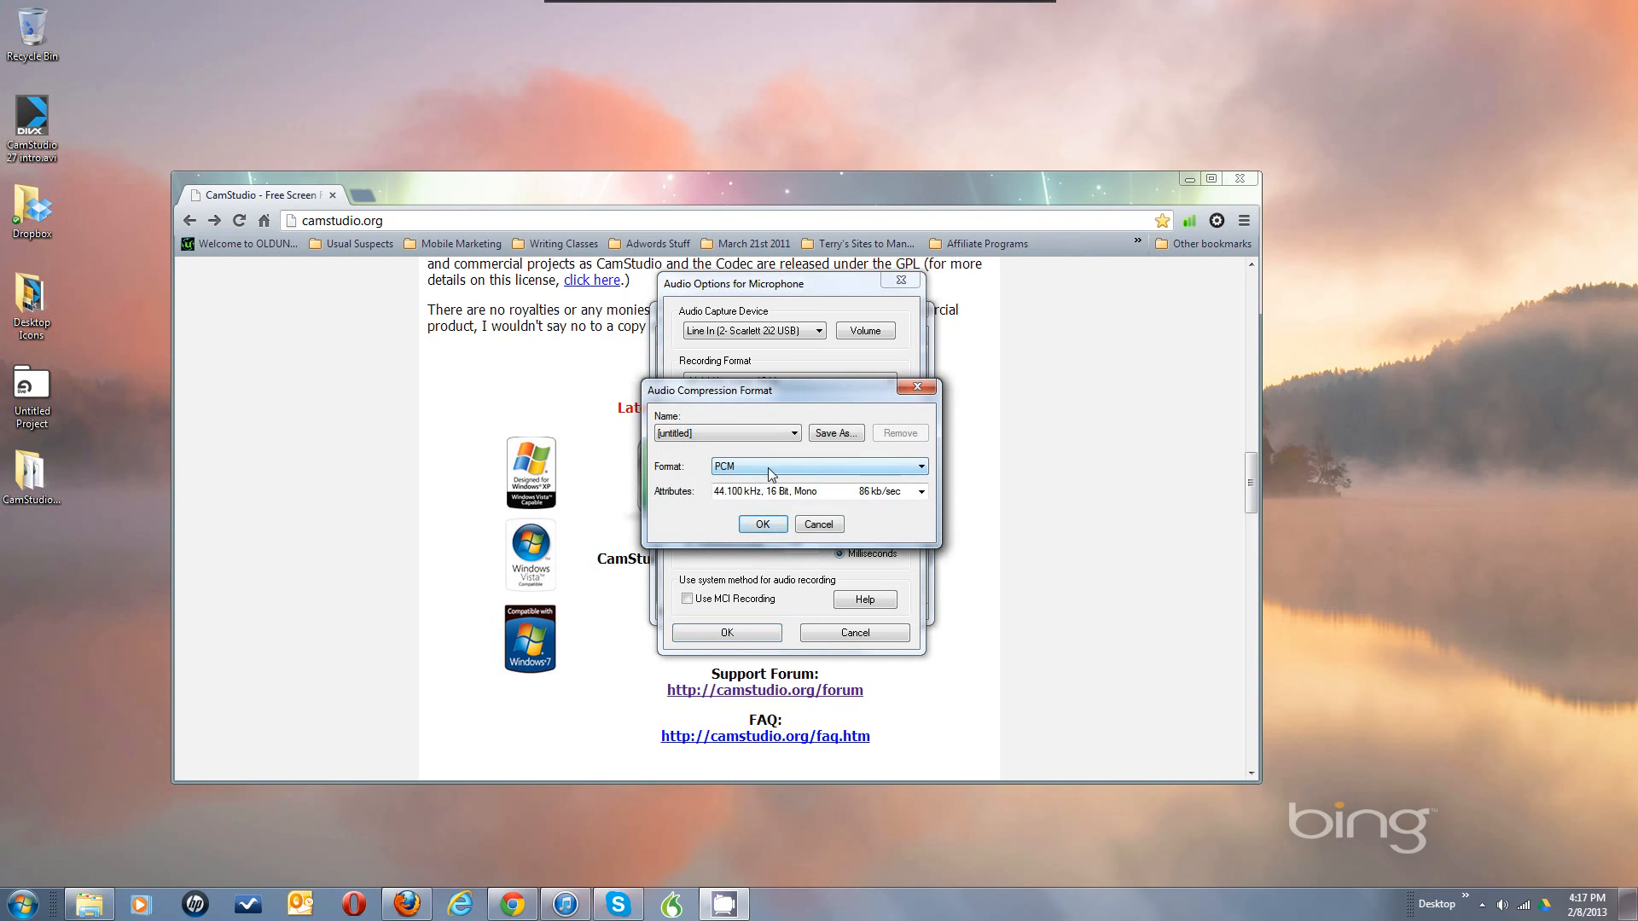
pyautogui.click(769, 468)
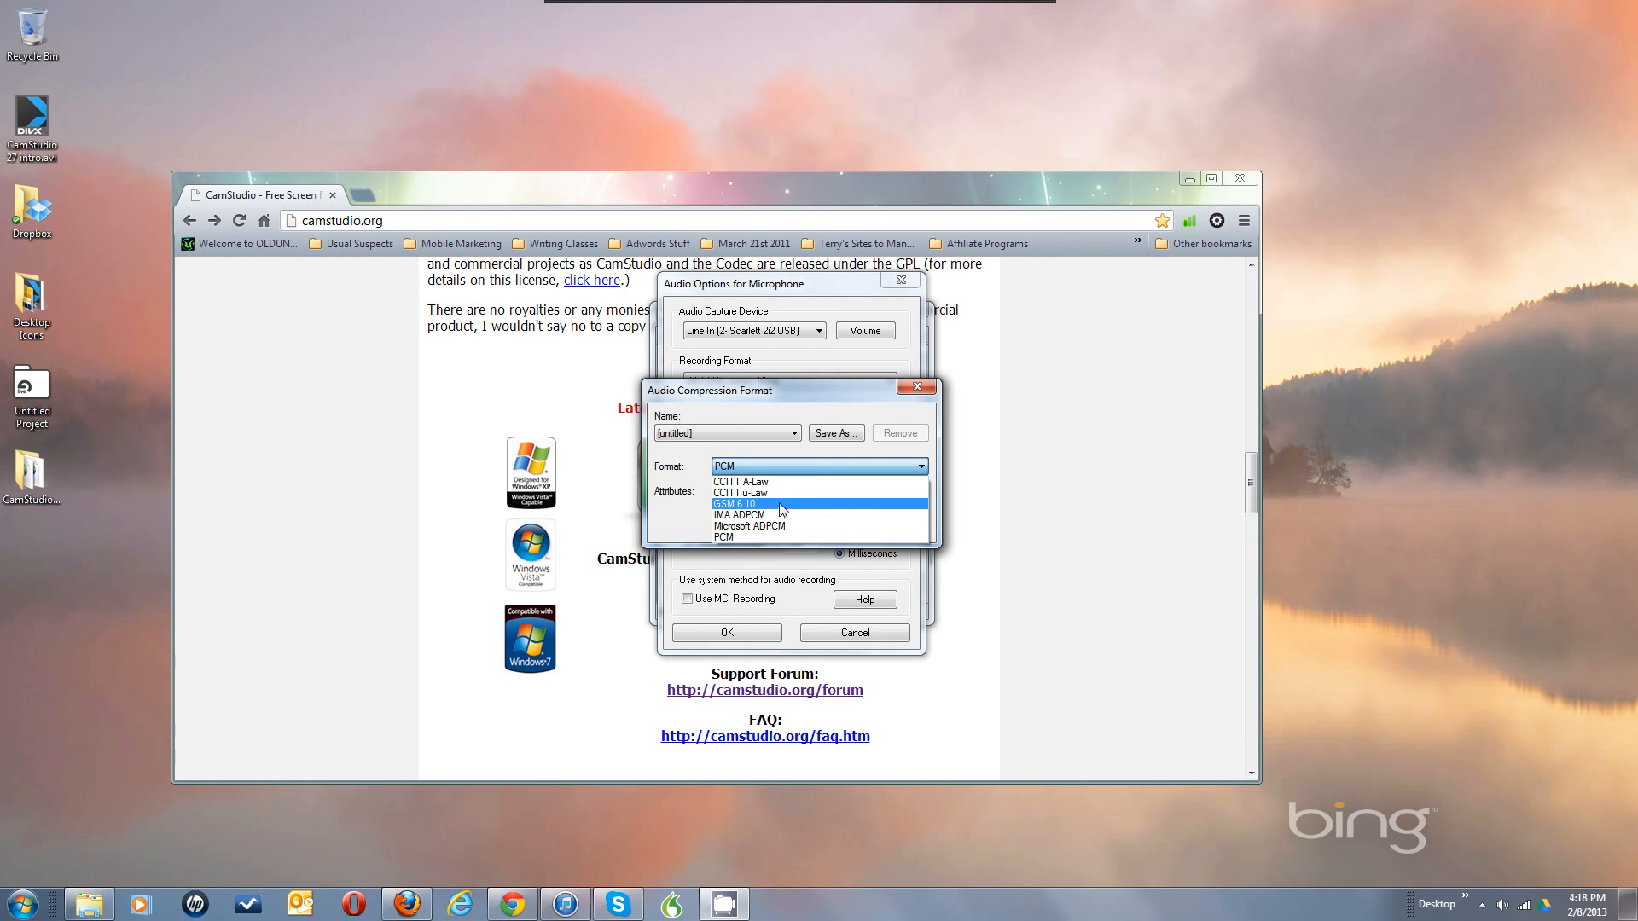
pyautogui.click(772, 394)
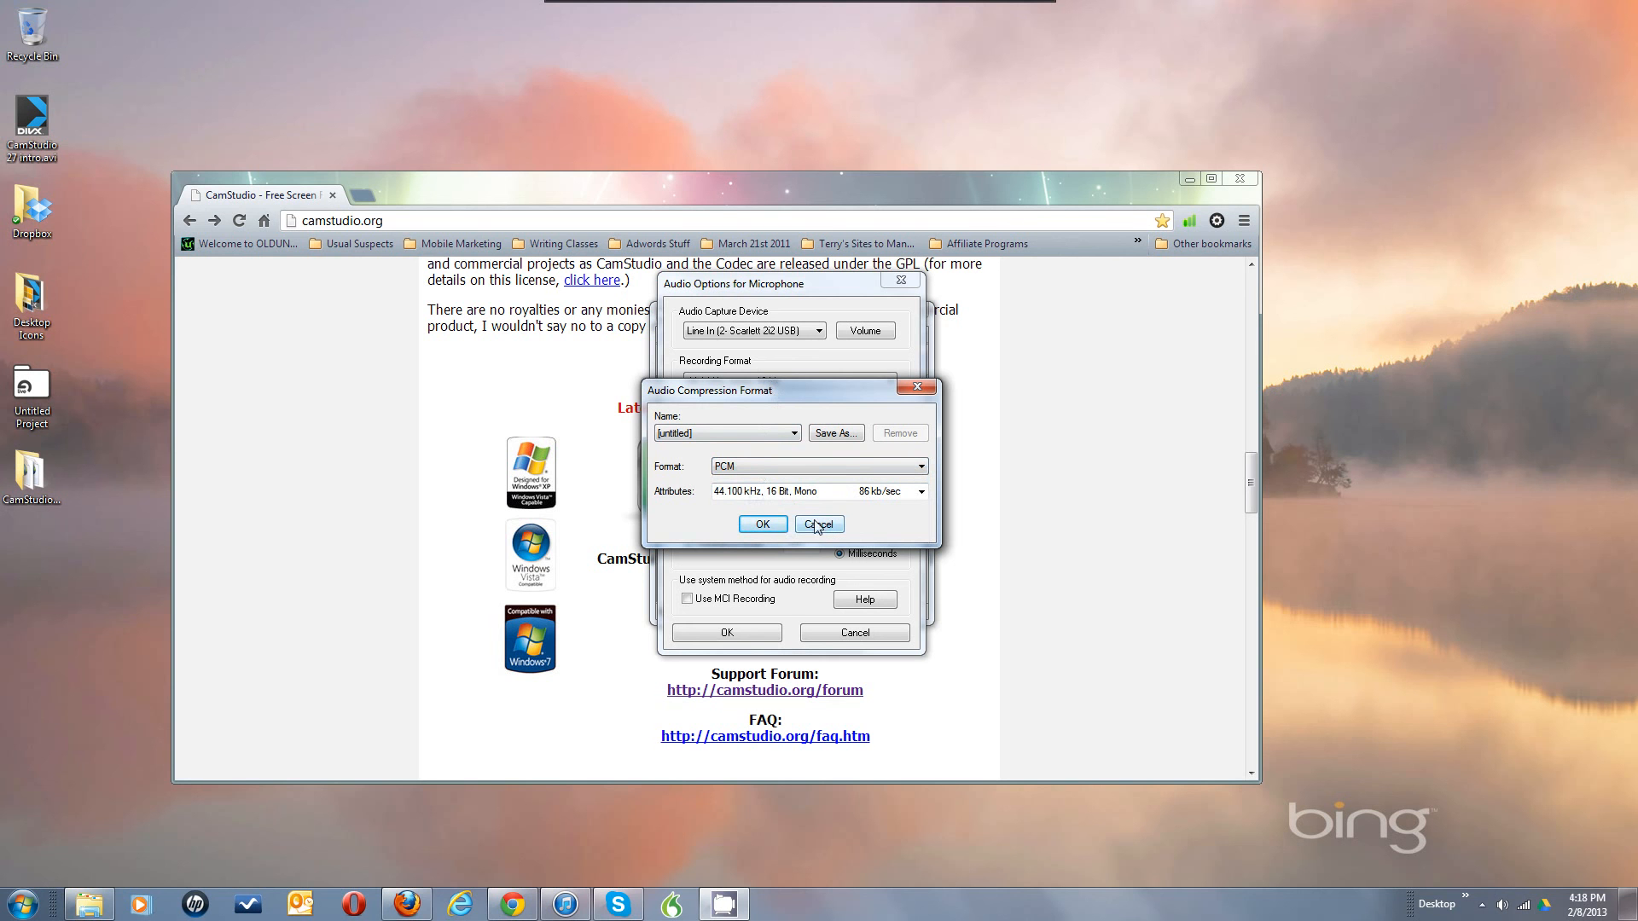
pyautogui.click(763, 525)
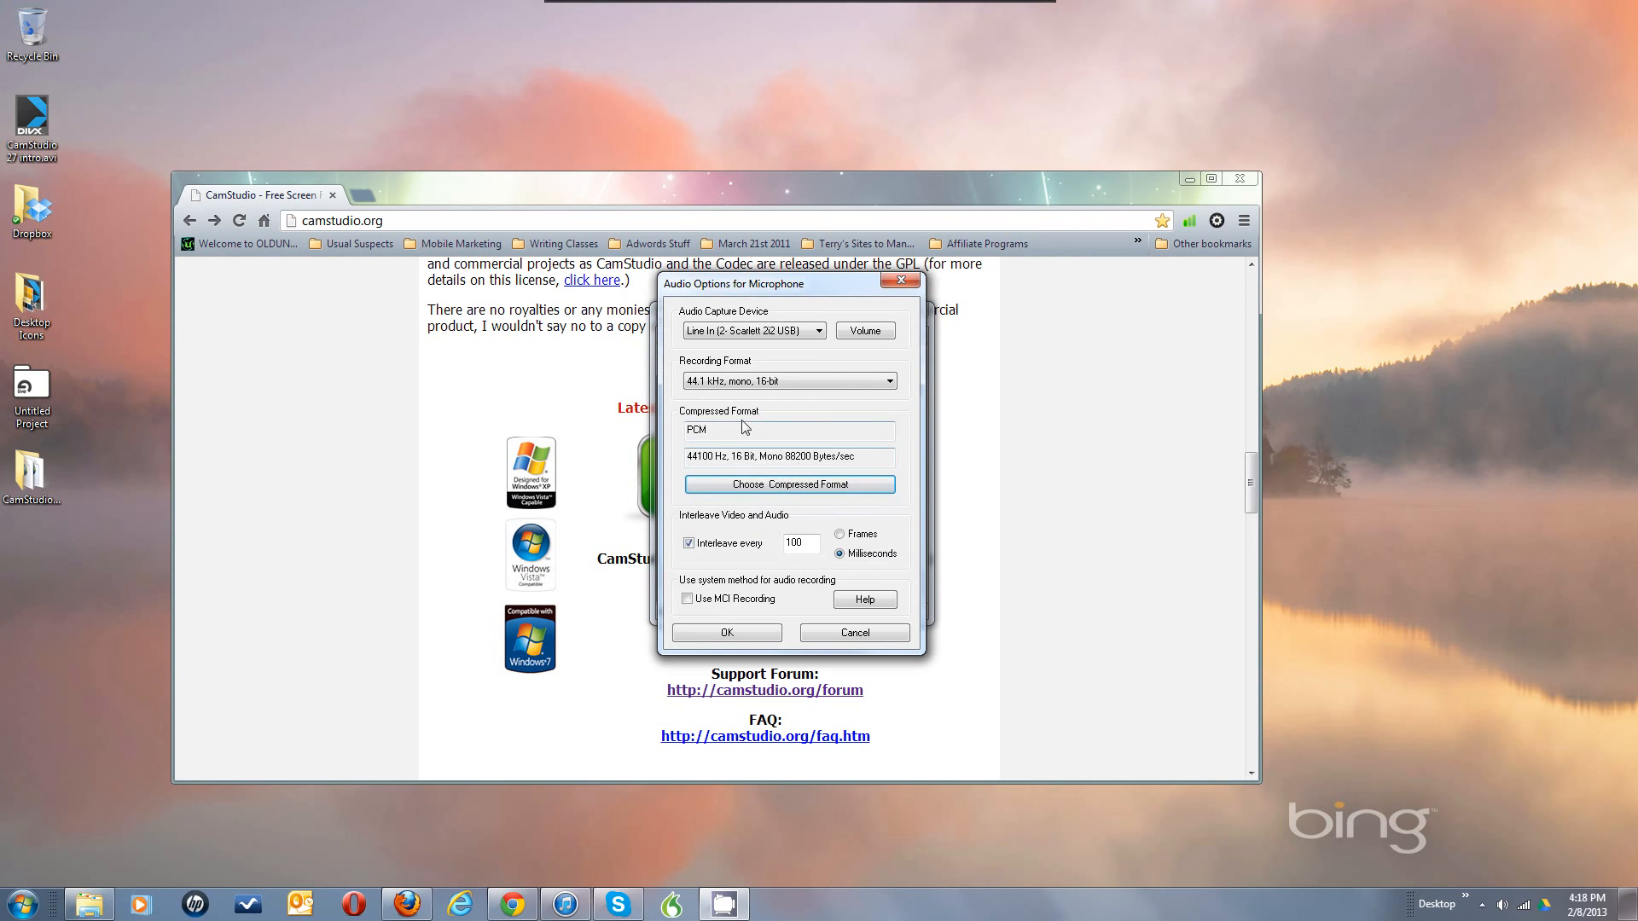
# Review the available recording formats and audio compression formats, keeping PCM selected
pyautogui.click(752, 388)
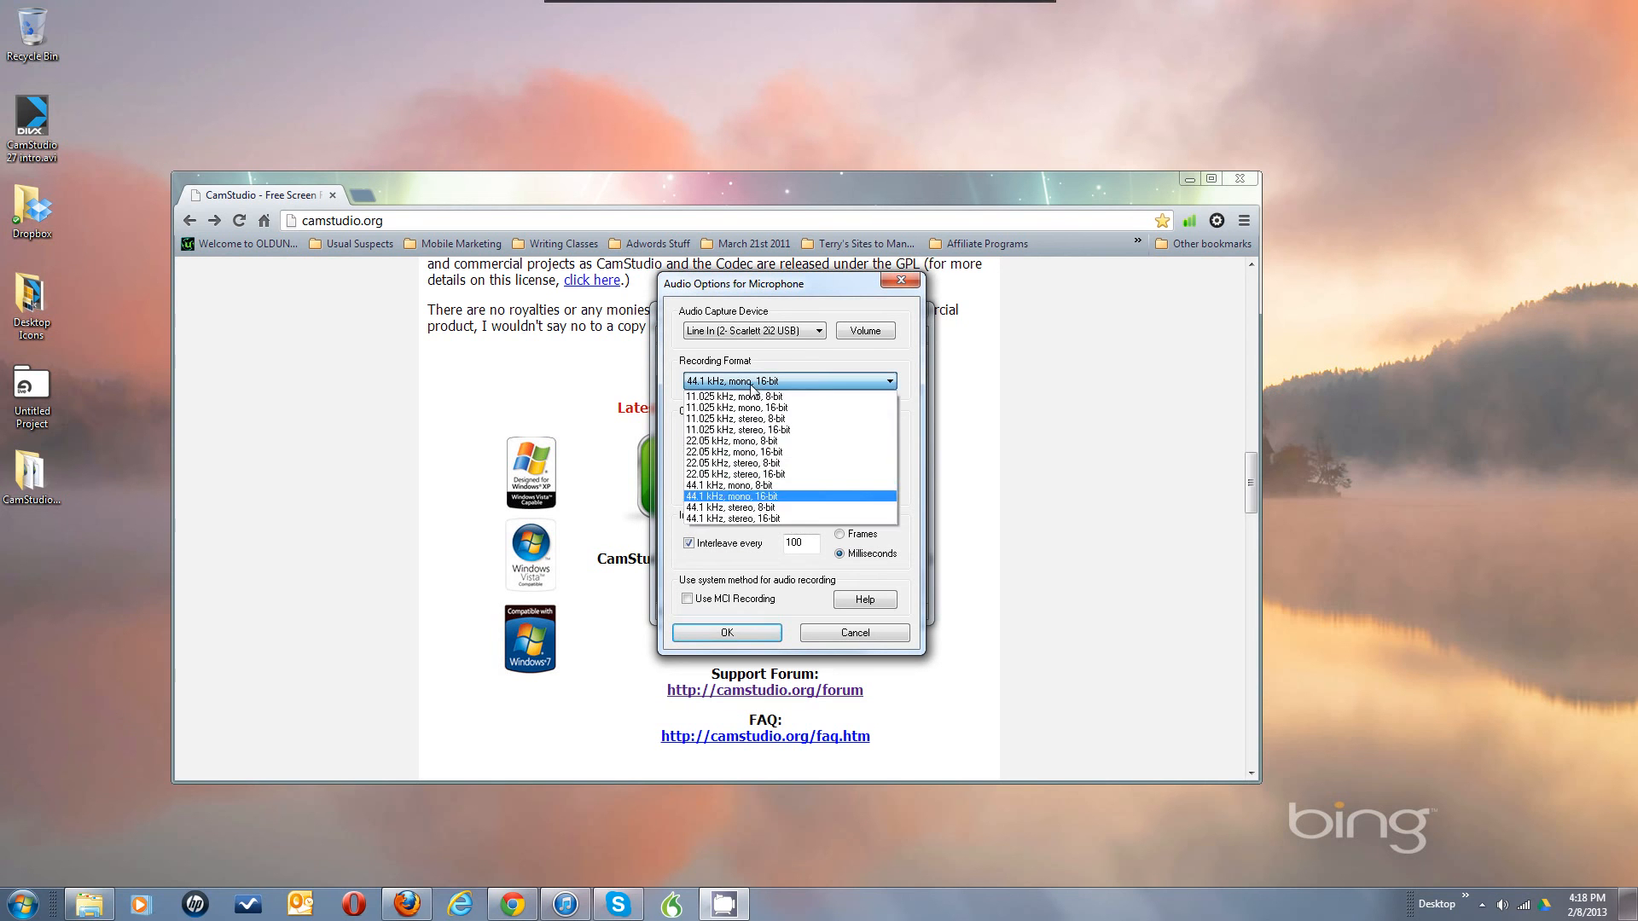
pyautogui.click(755, 465)
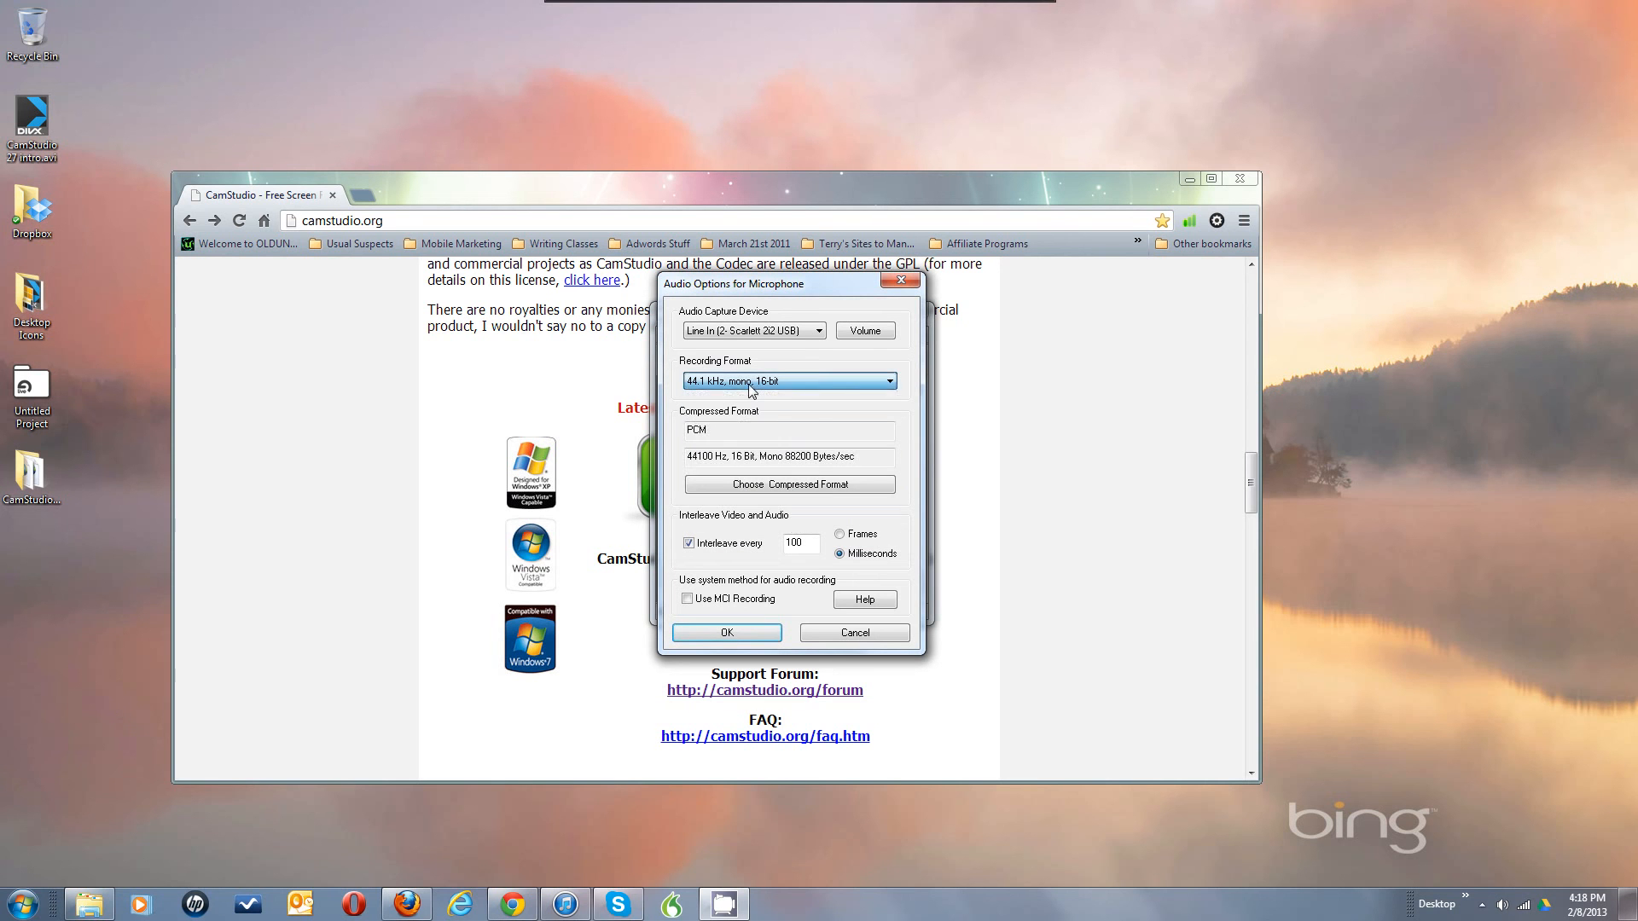
pyautogui.click(753, 485)
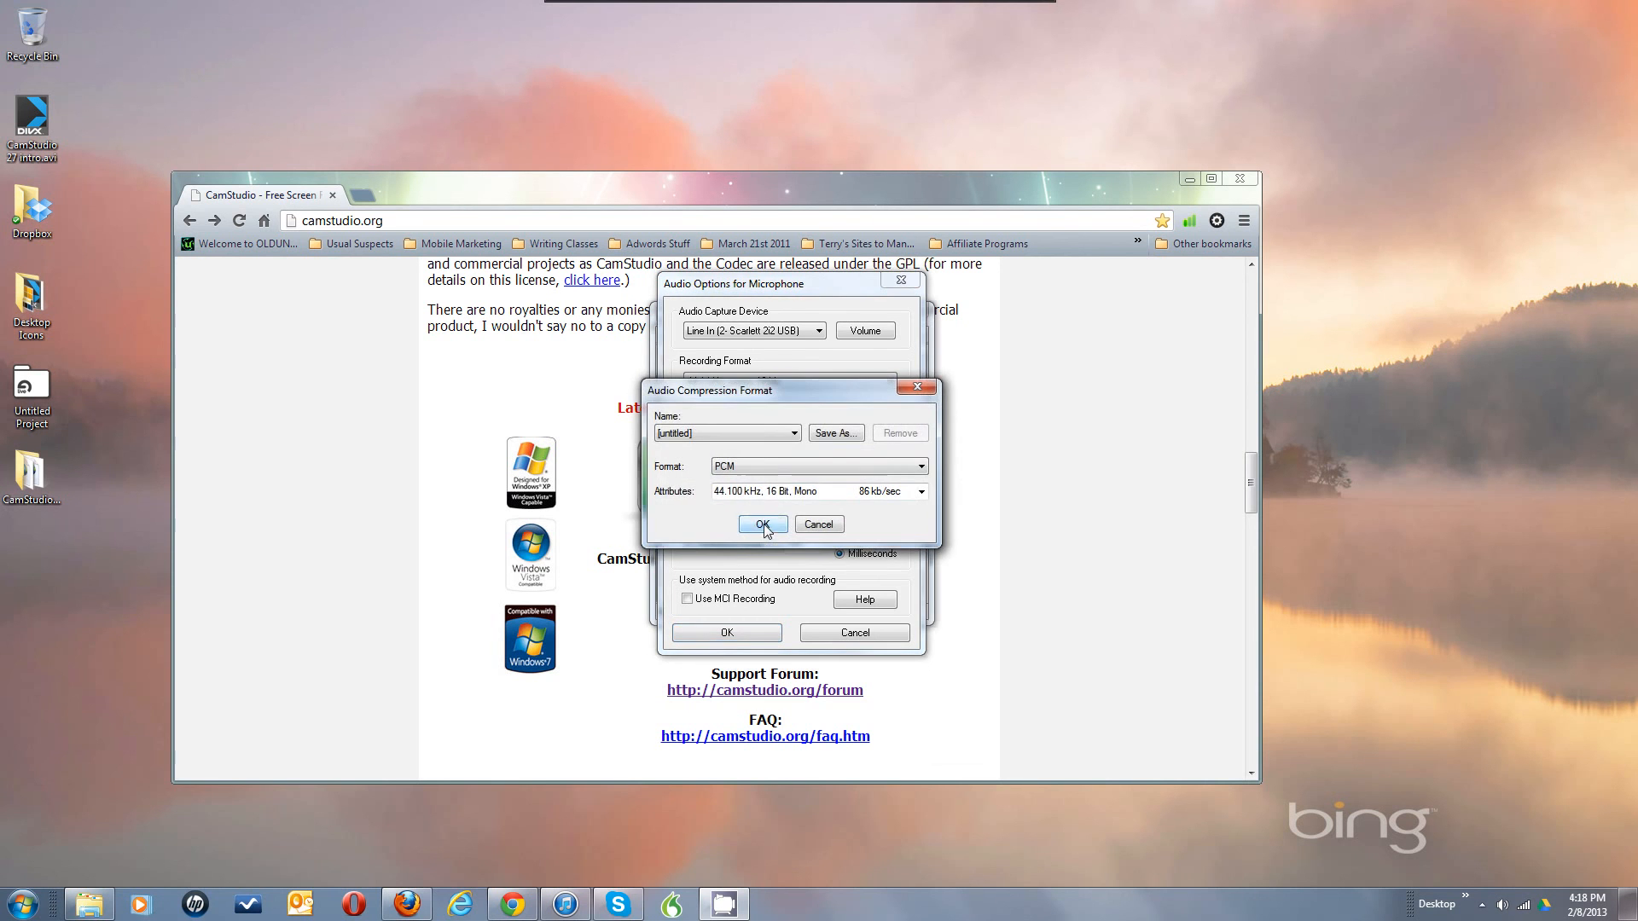
pyautogui.click(777, 469)
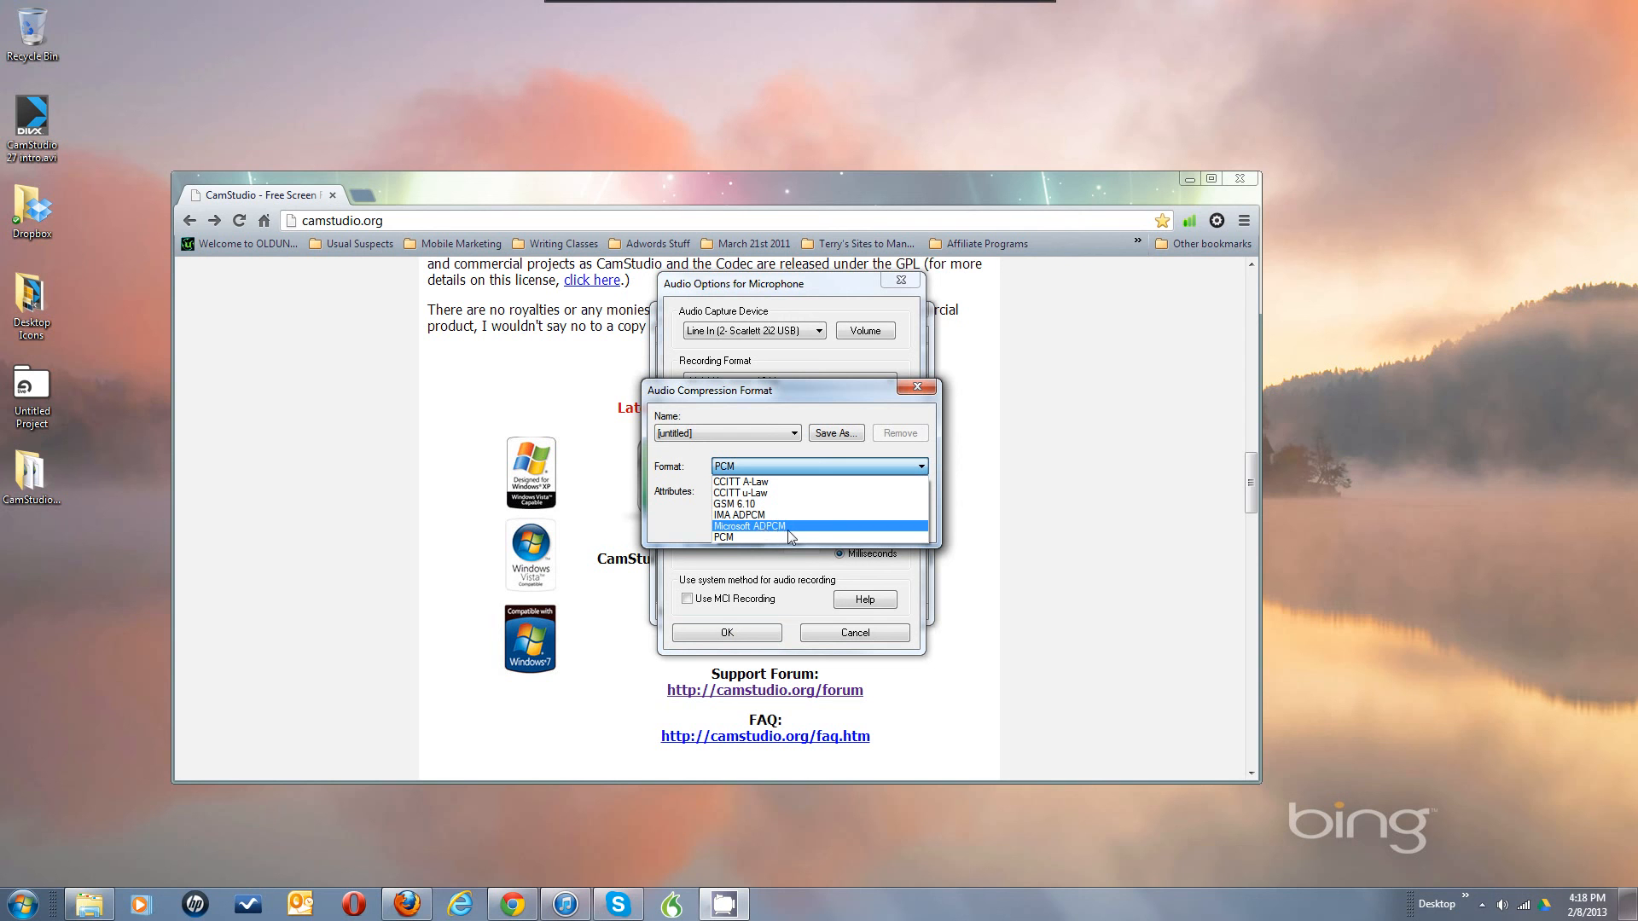
pyautogui.click(723, 538)
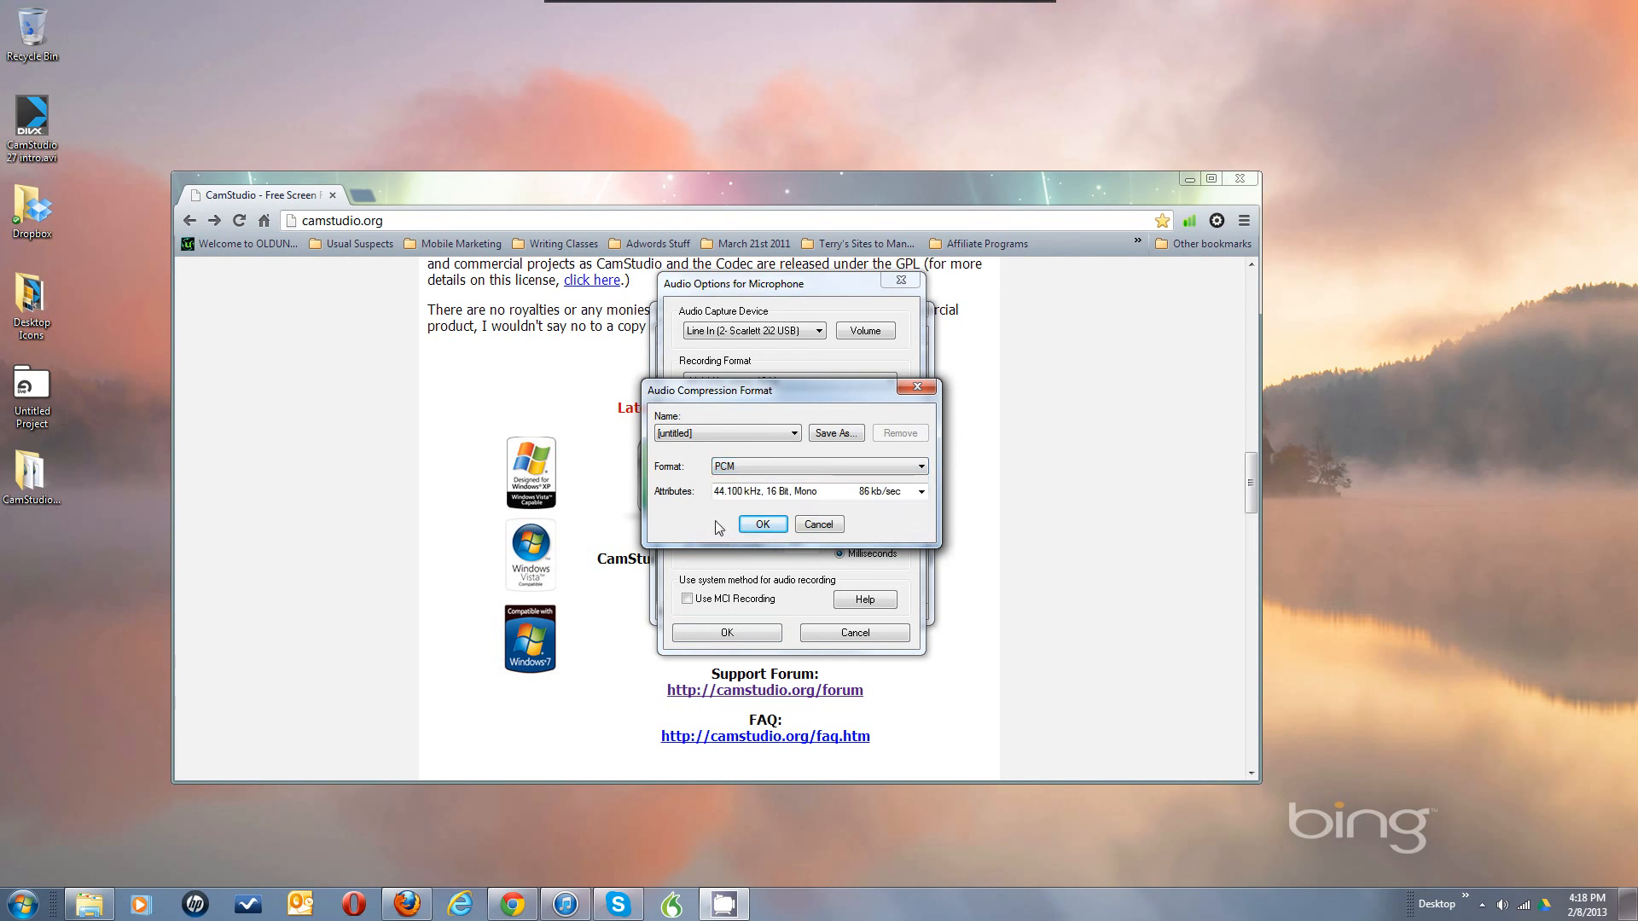
pyautogui.click(762, 524)
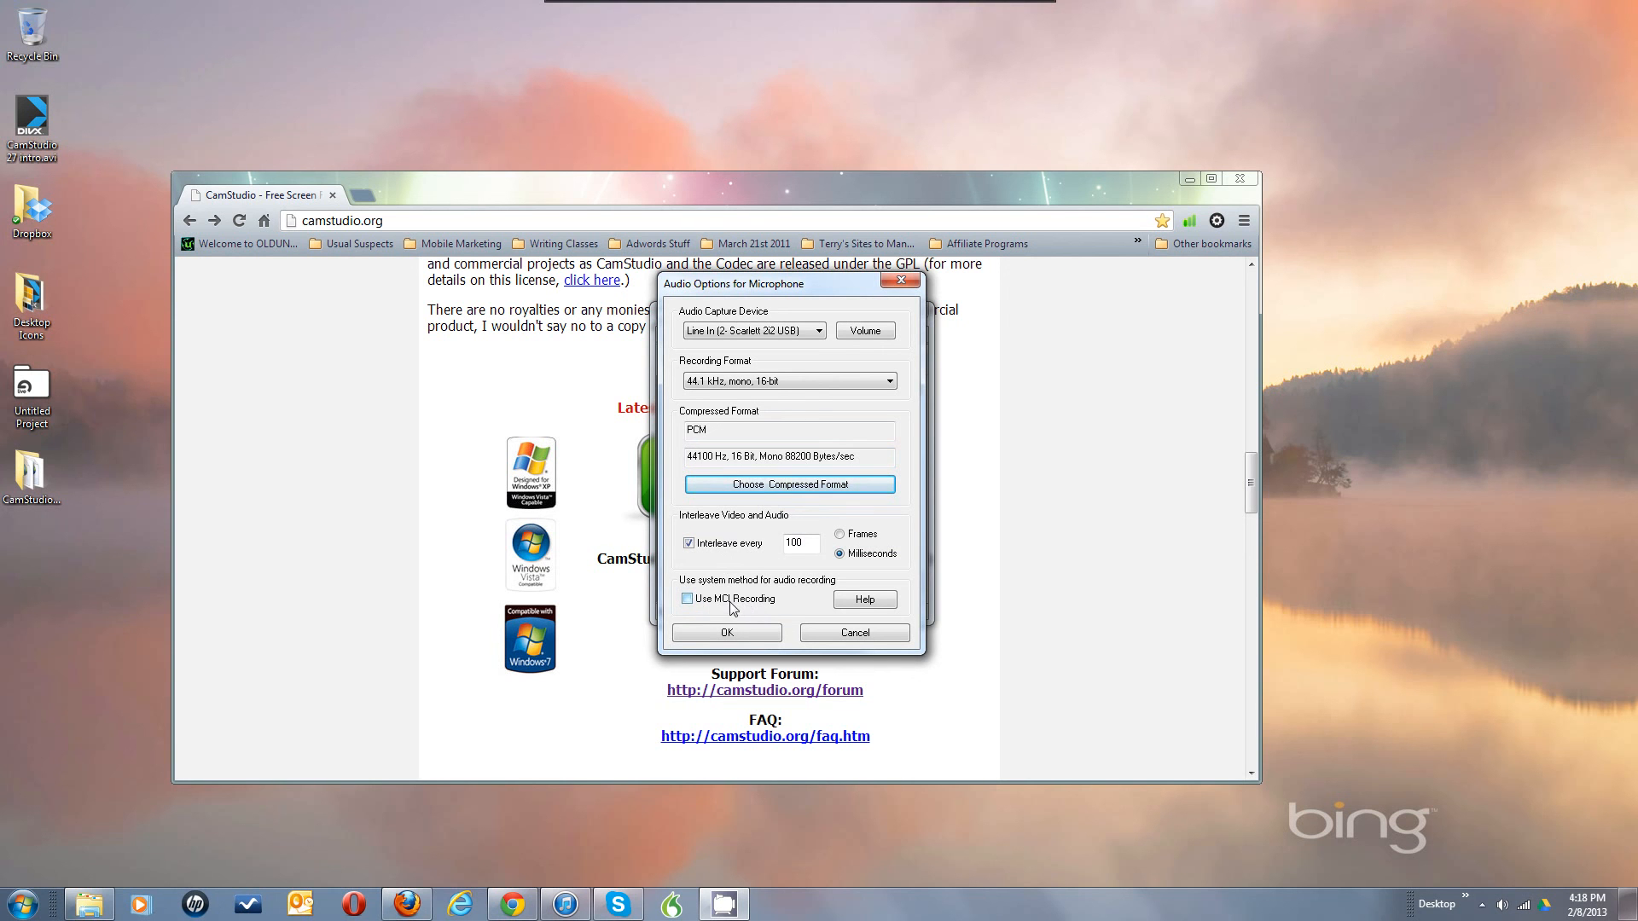
# Try 44.1 kHz, stereo, 16-bit as the recording format, switch back to 44.1 kHz, mono, 16-bit and accept the microphone audio options
pyautogui.click(782, 380)
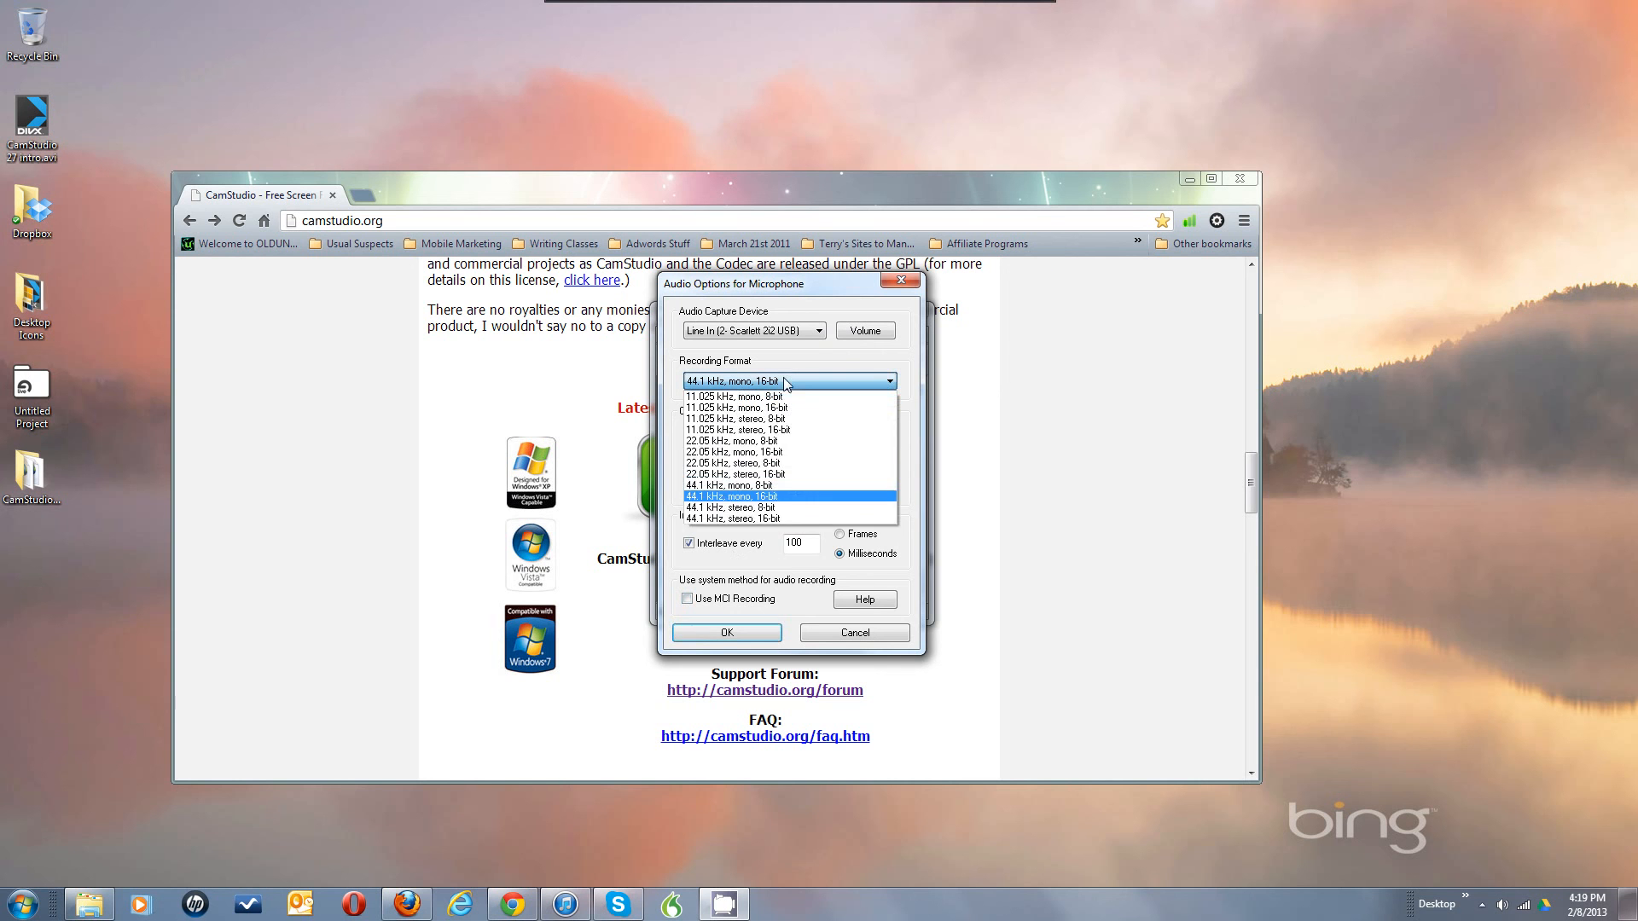
pyautogui.click(762, 519)
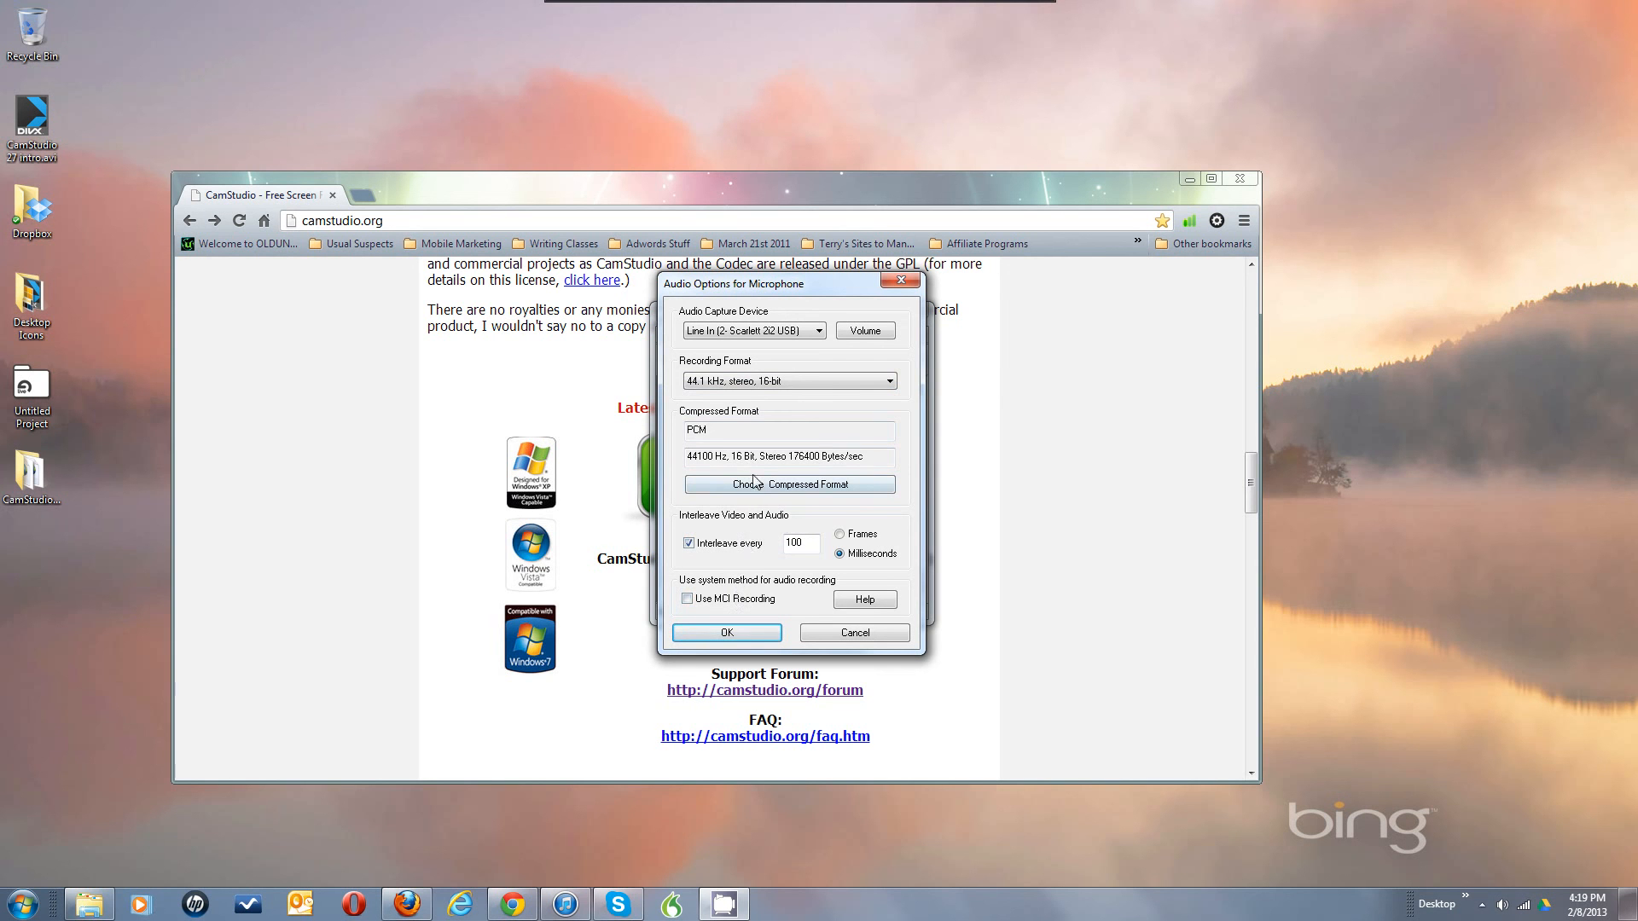
pyautogui.click(805, 381)
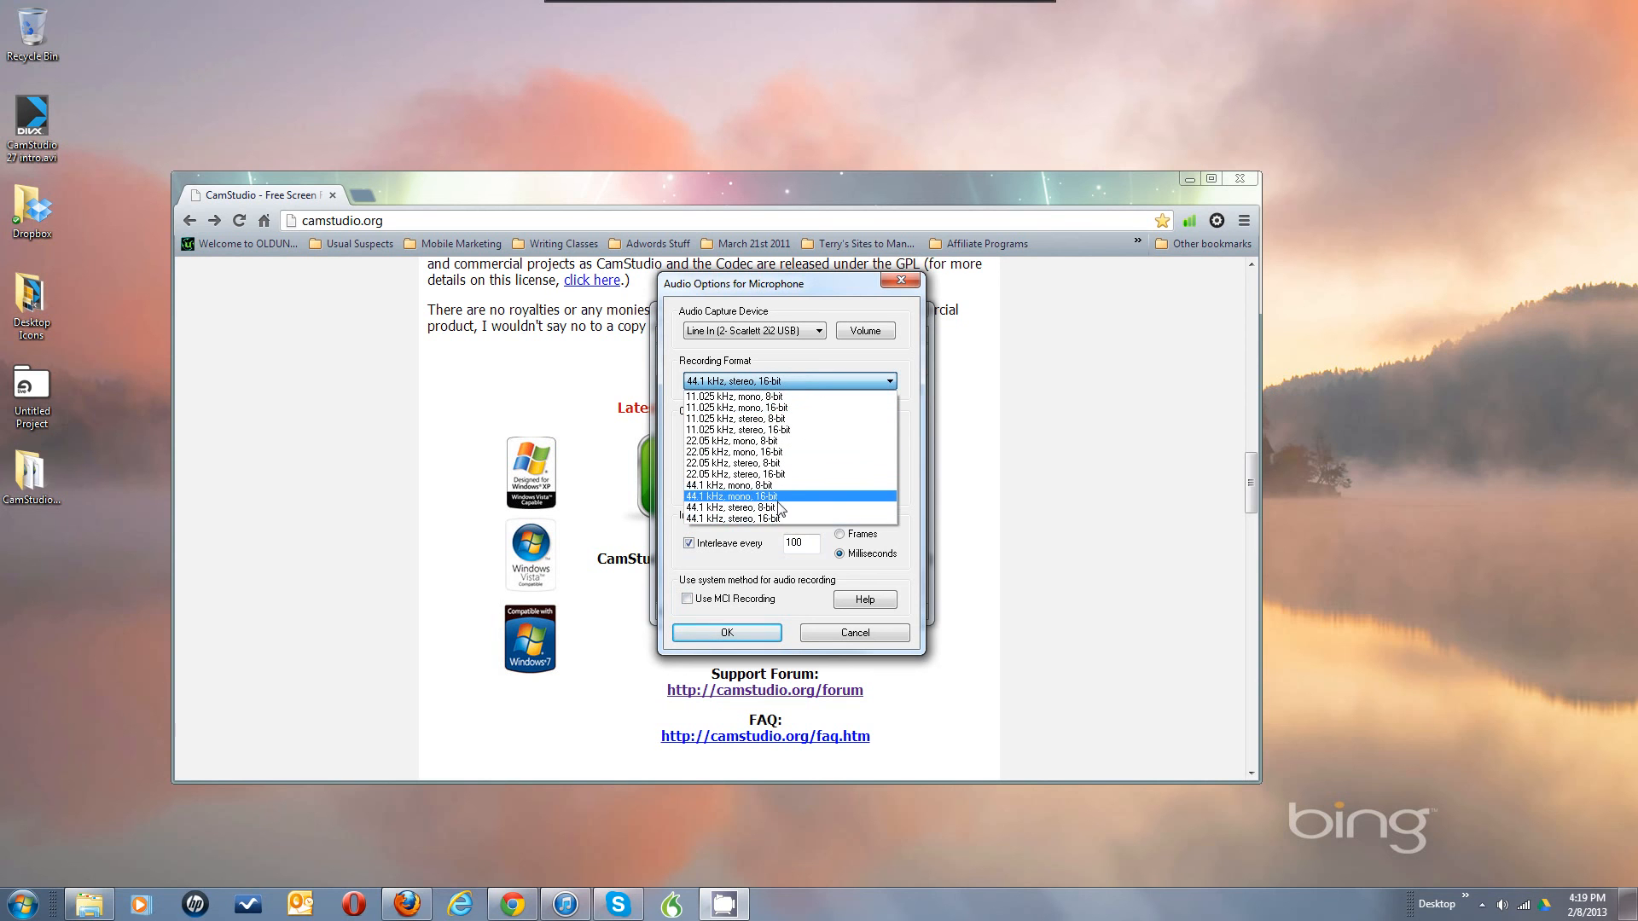
pyautogui.click(783, 498)
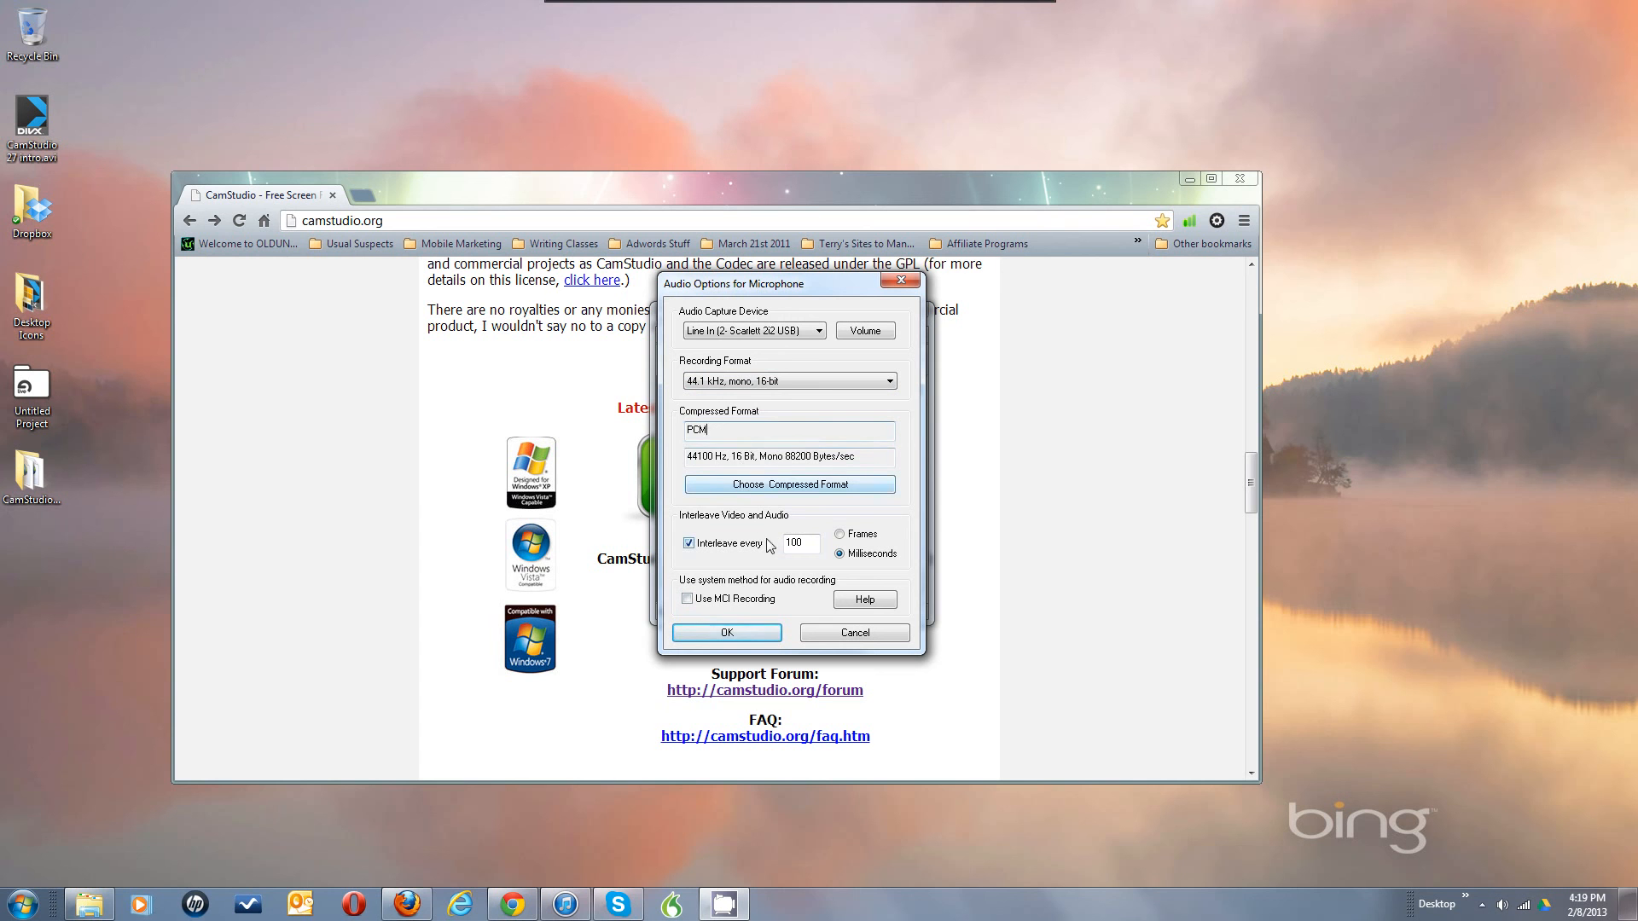
pyautogui.click(755, 635)
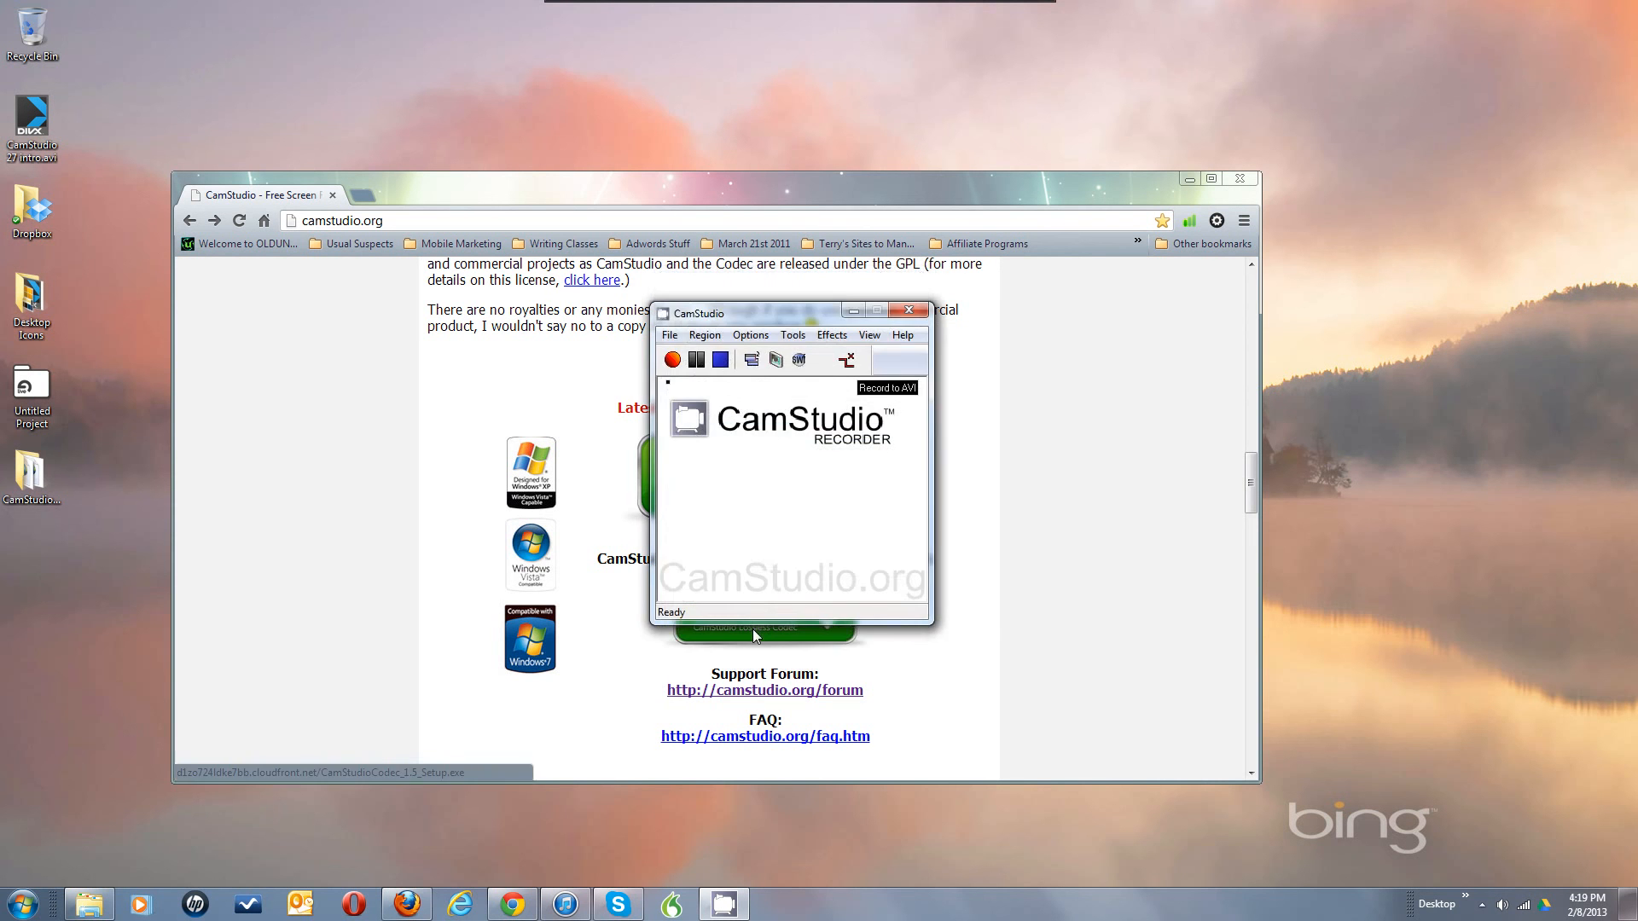
pyautogui.click(755, 340)
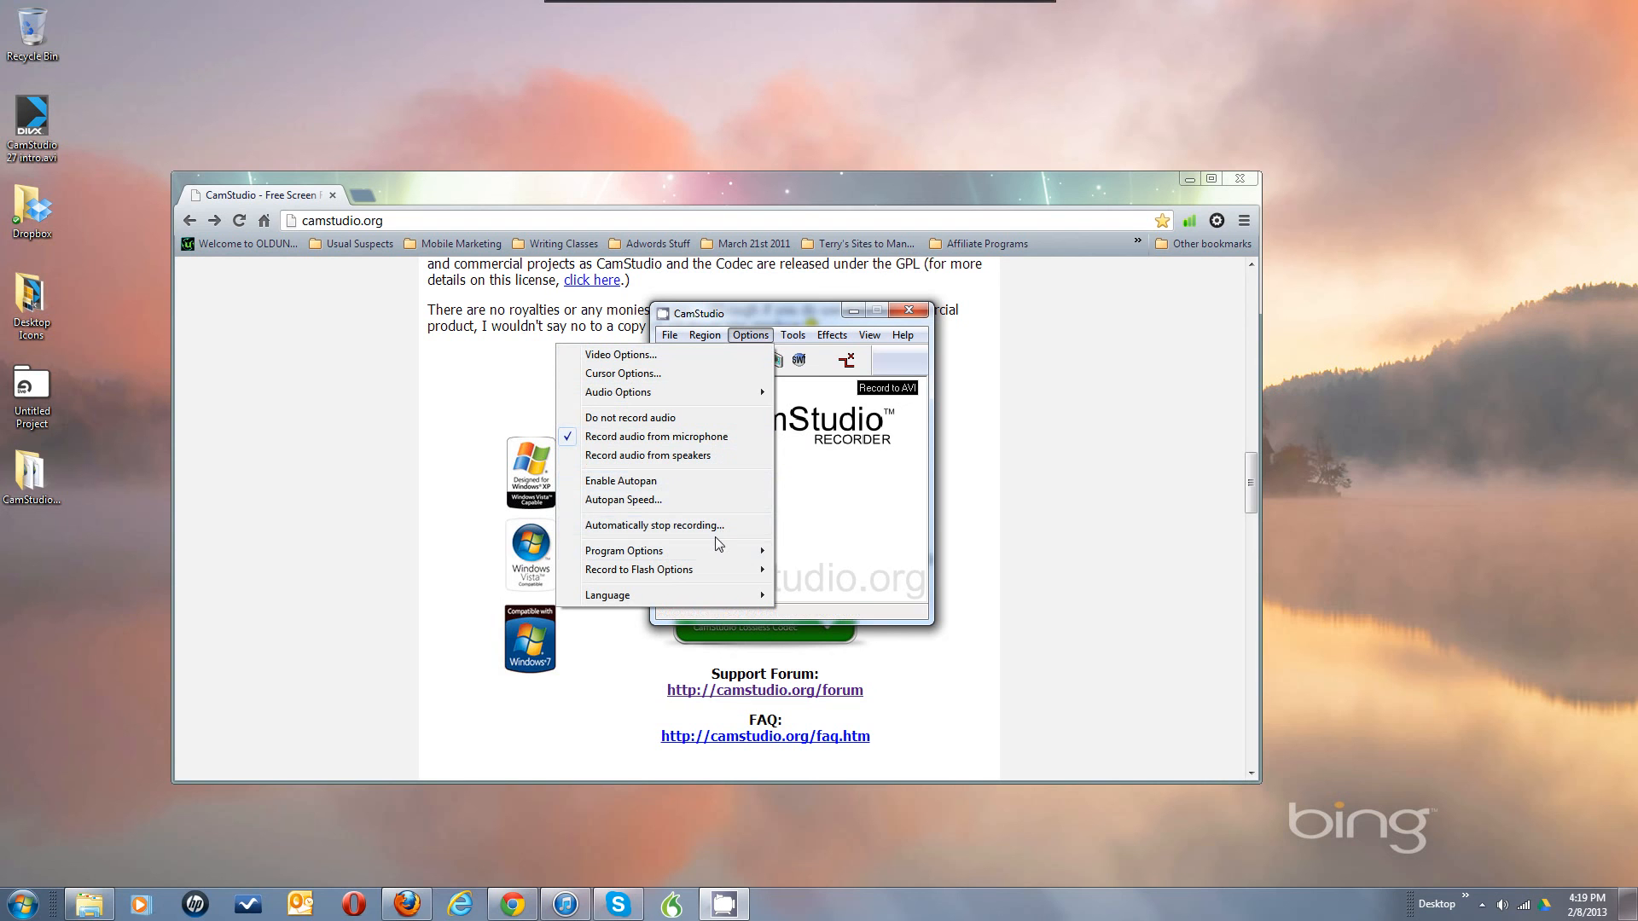
pyautogui.moveTo(709, 550)
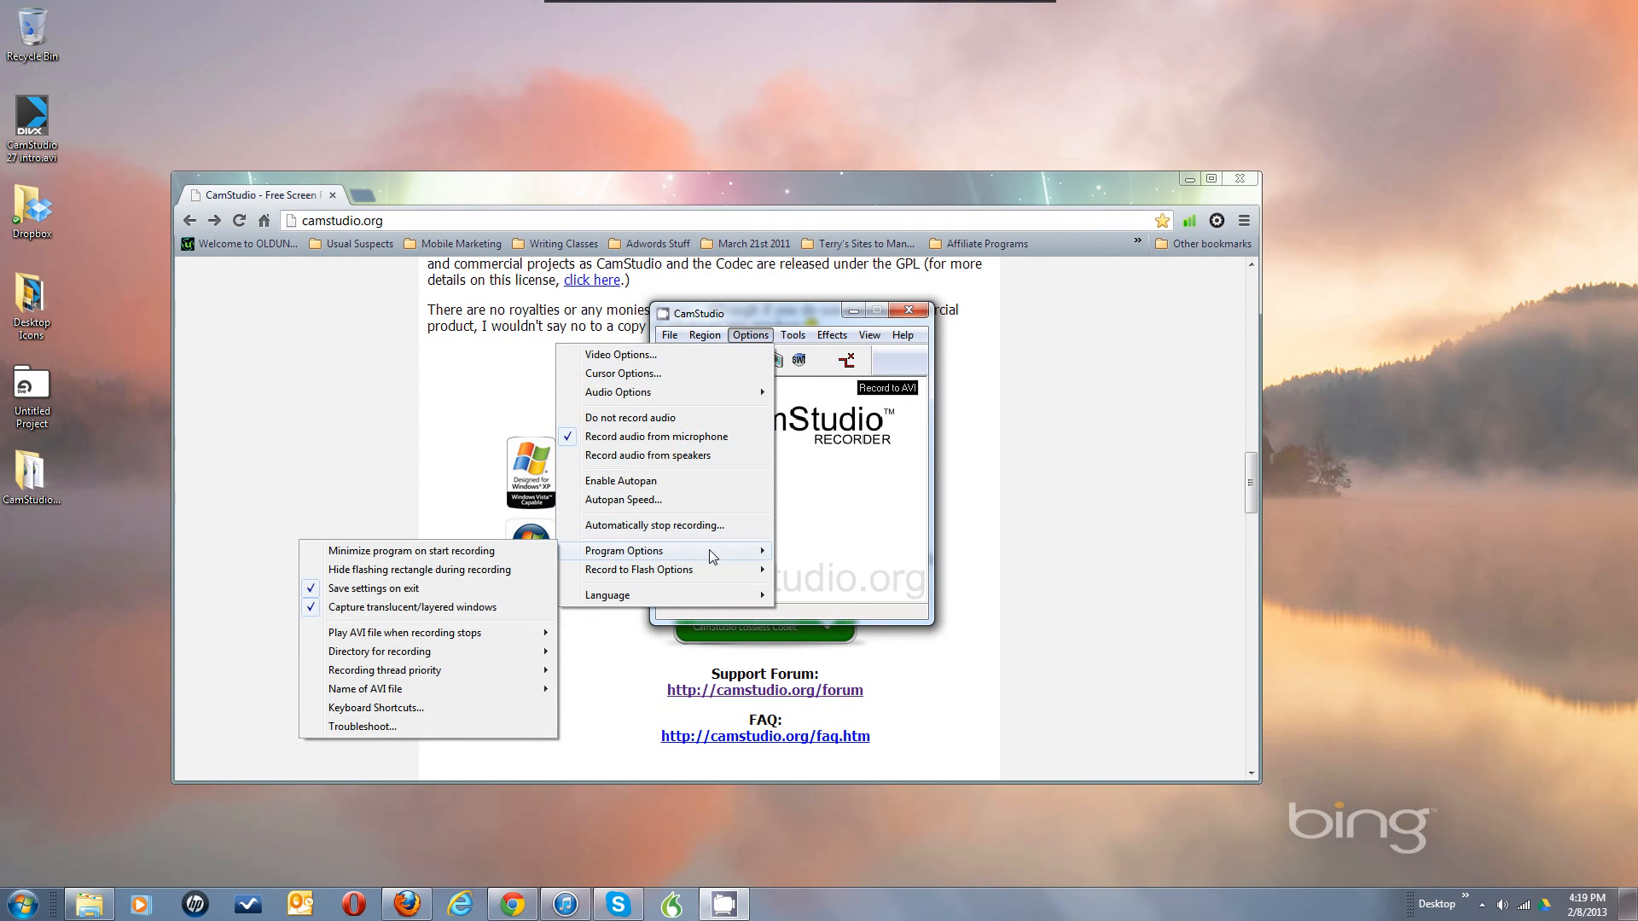
pyautogui.press('Escape')
pyautogui.press('Escape')
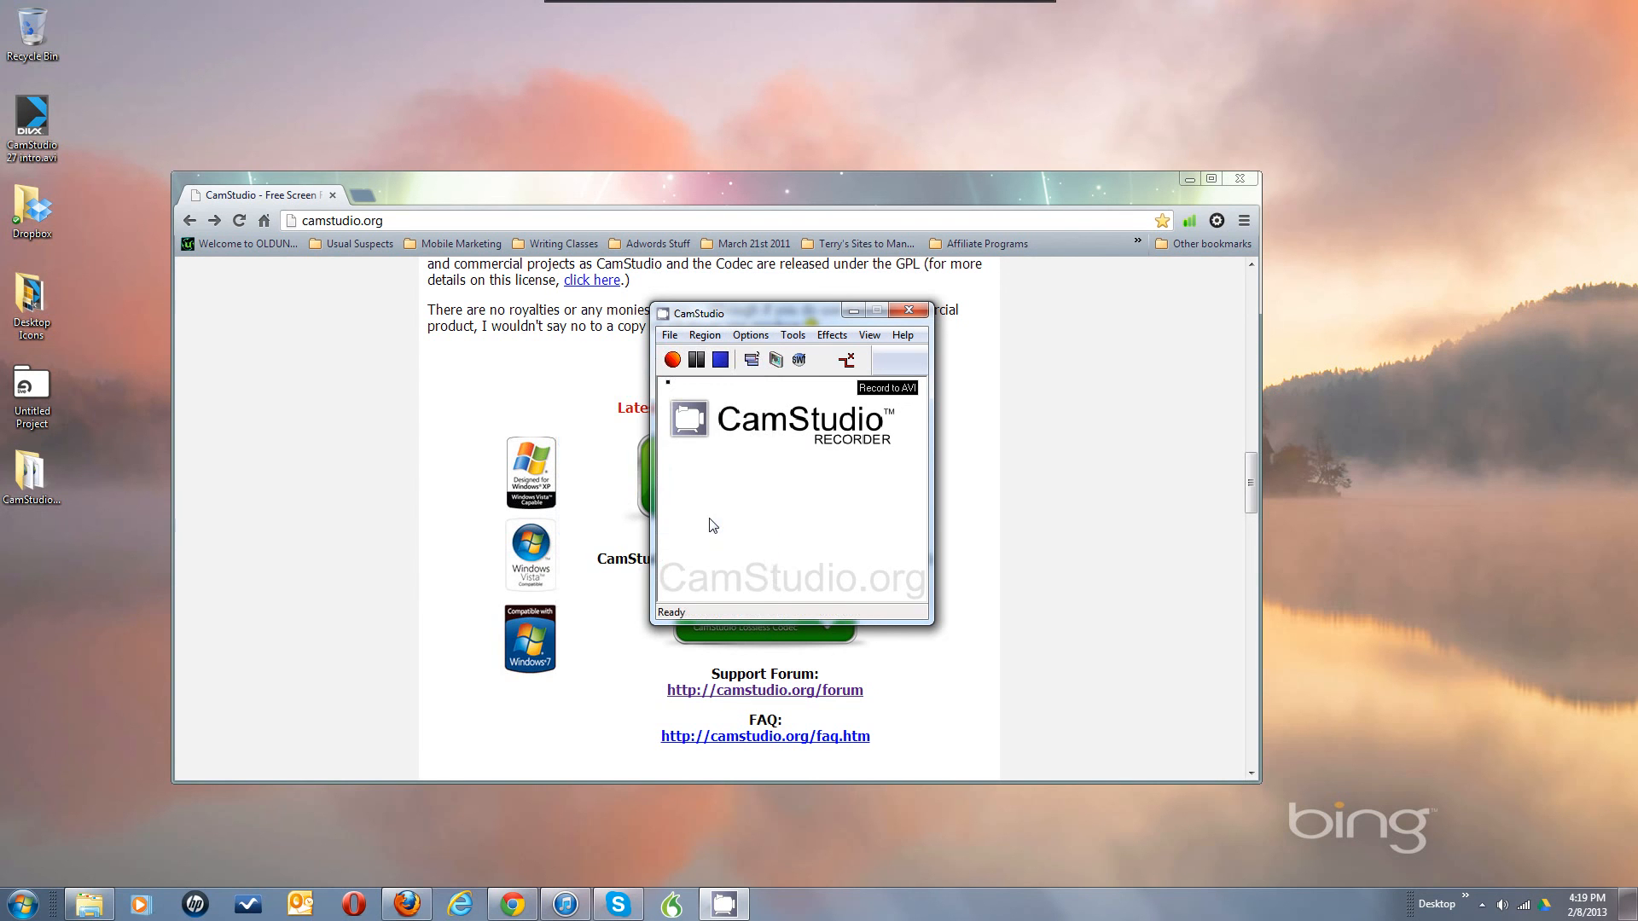
# Set the program options to play the AVI file in the system default player when recording stops
pyautogui.click(749, 338)
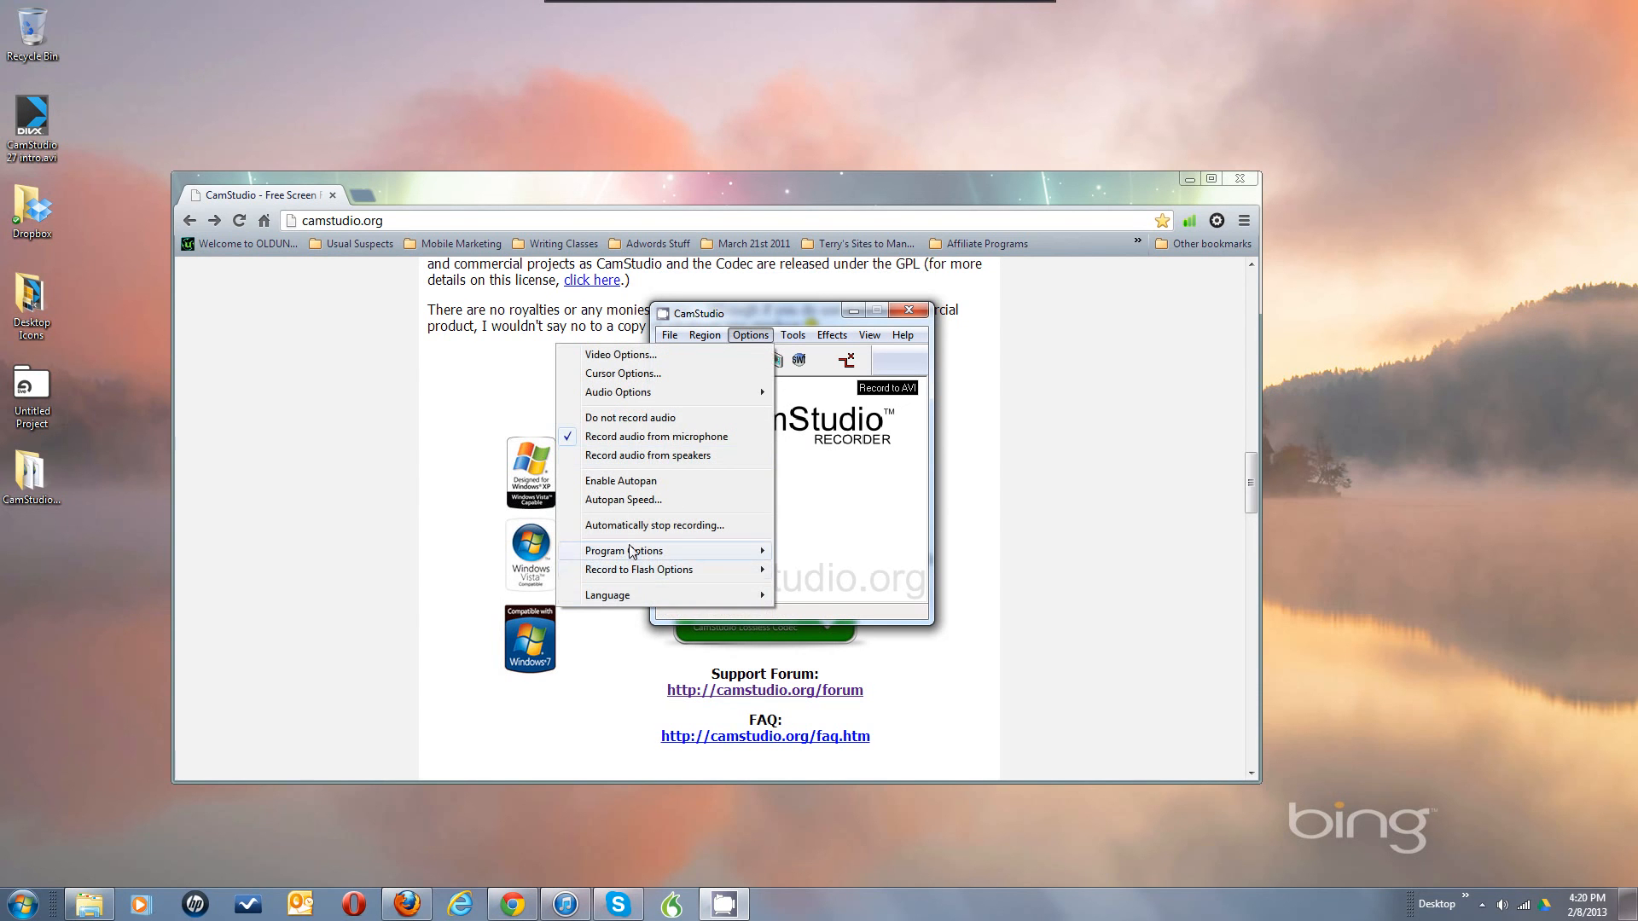
pyautogui.moveTo(631, 550)
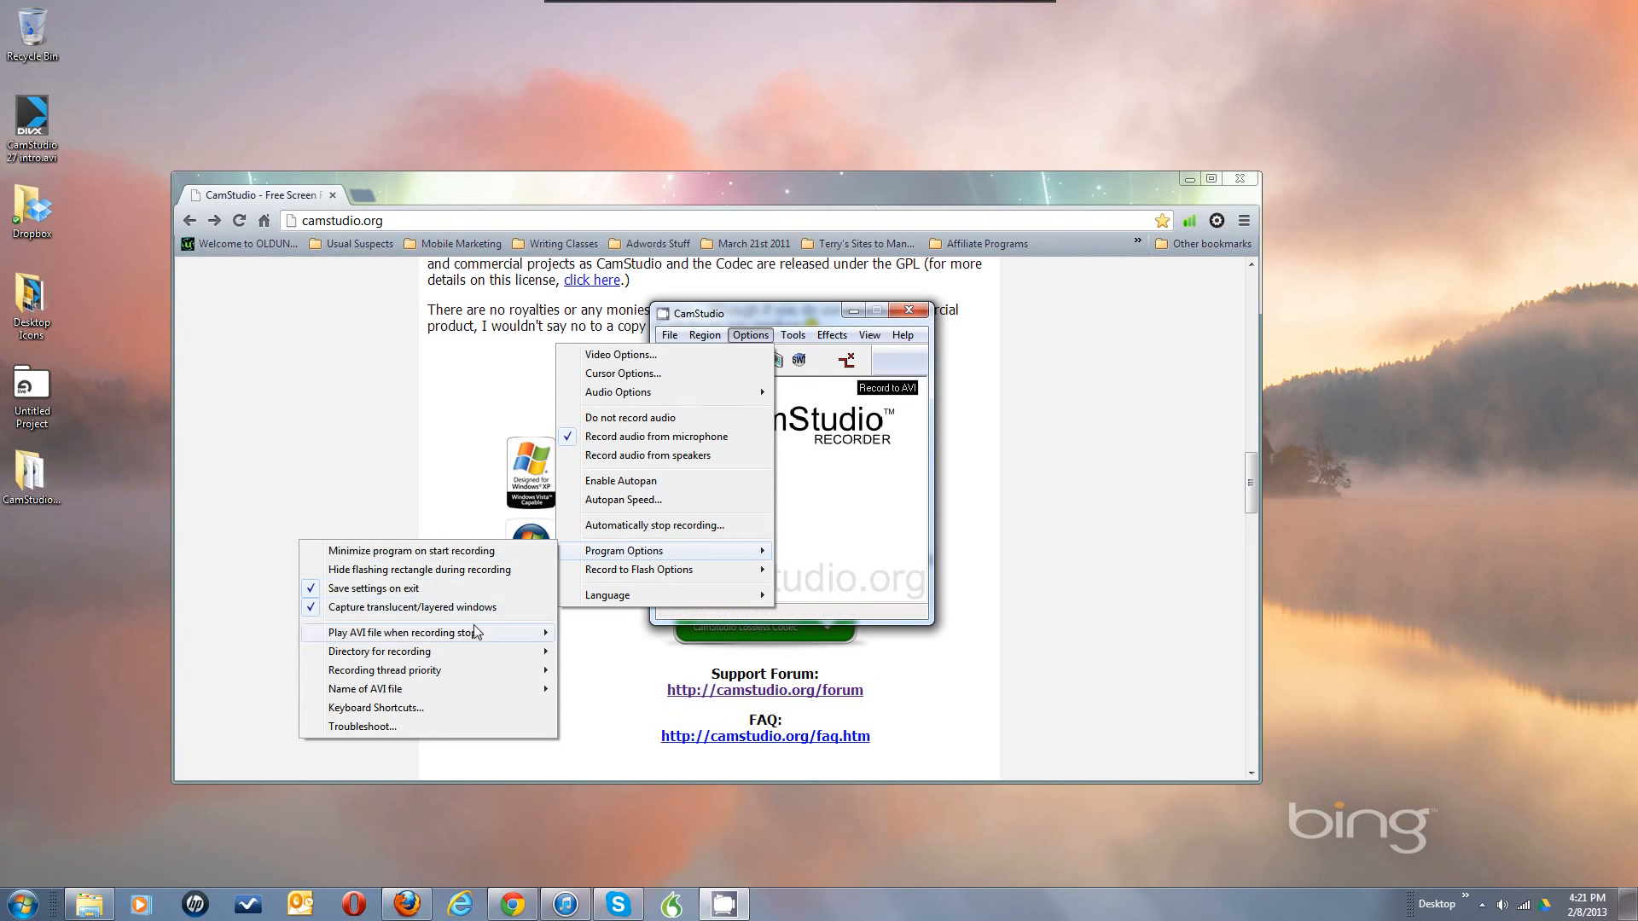
pyautogui.moveTo(472, 637)
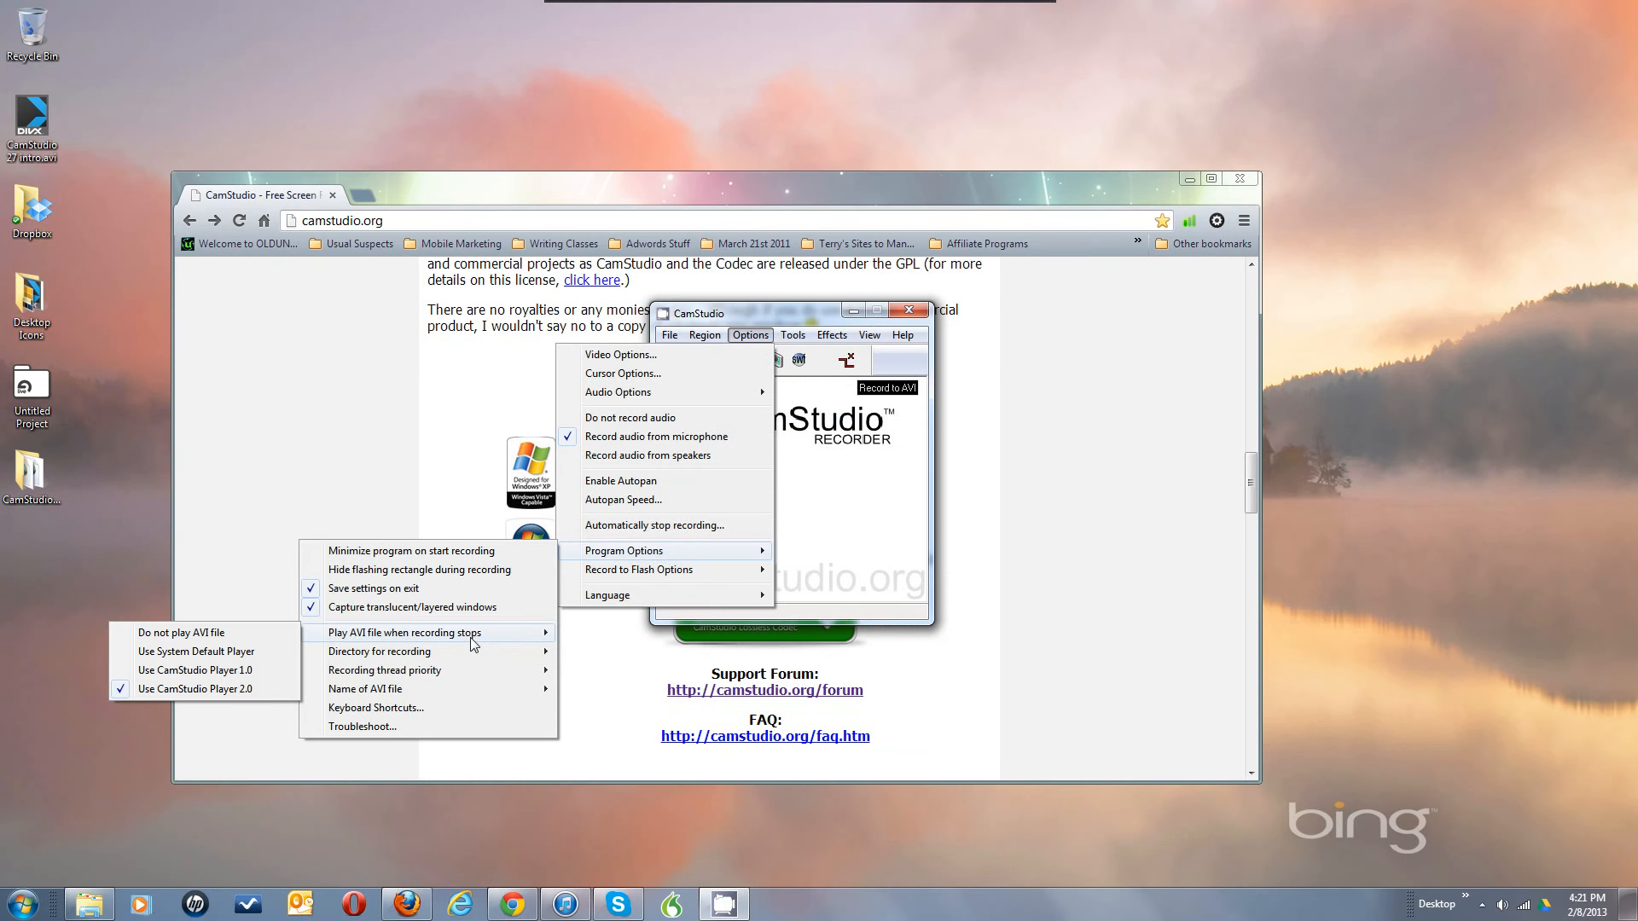
pyautogui.click(252, 652)
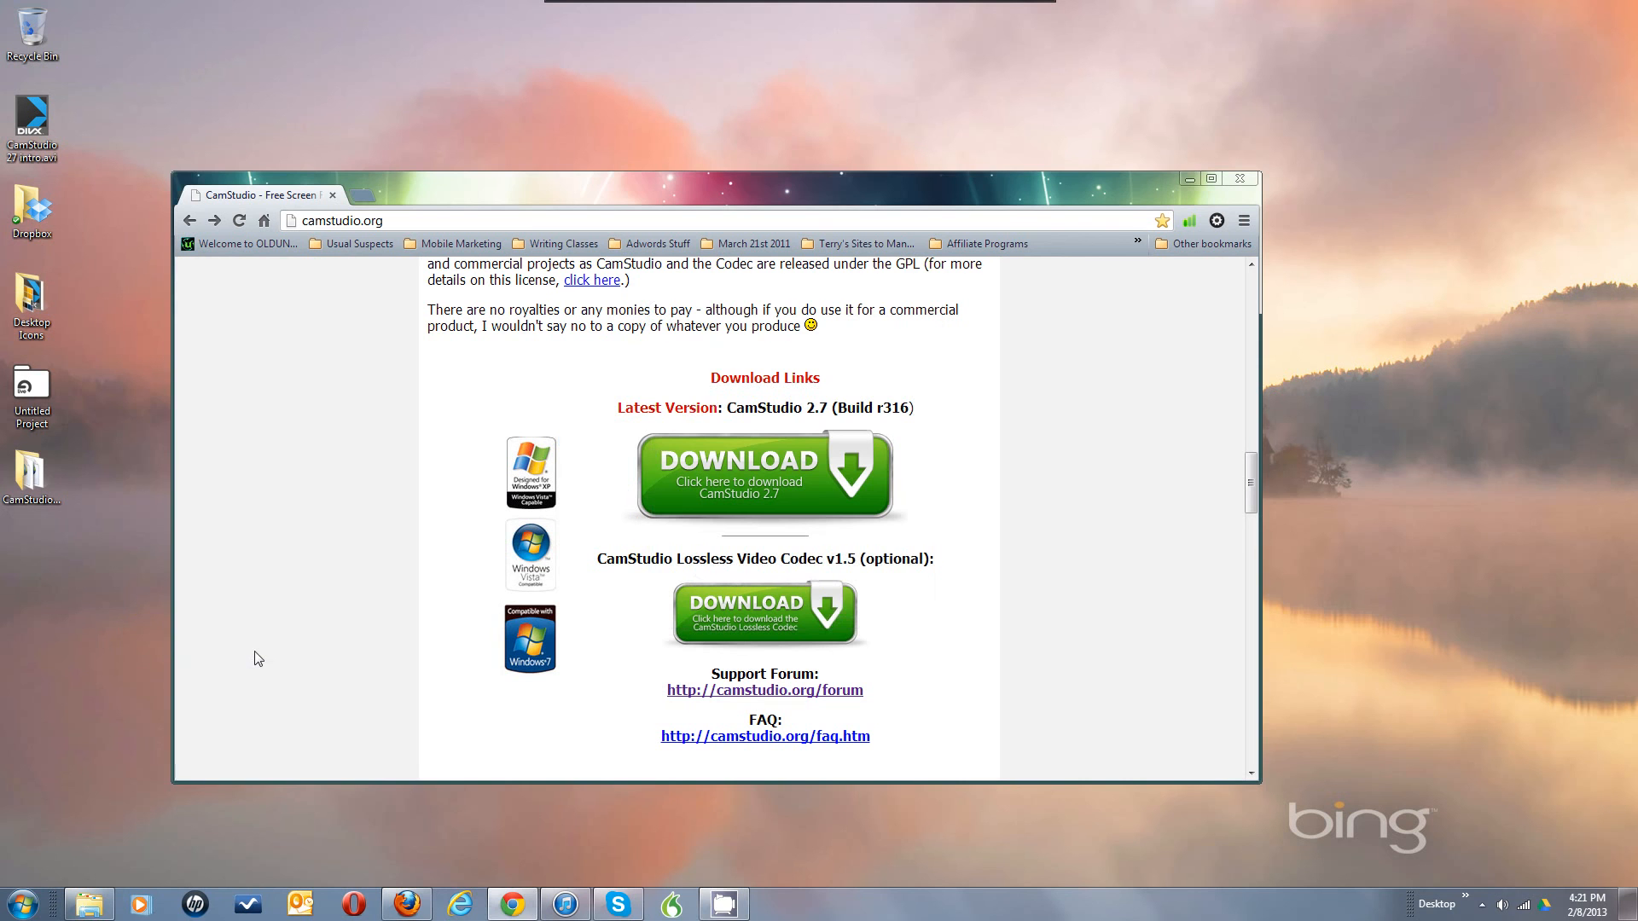
# Bring up CamStudio and choose a user-specified directory for recordings in the program options, opening the folder chooser
pyautogui.click(722, 906)
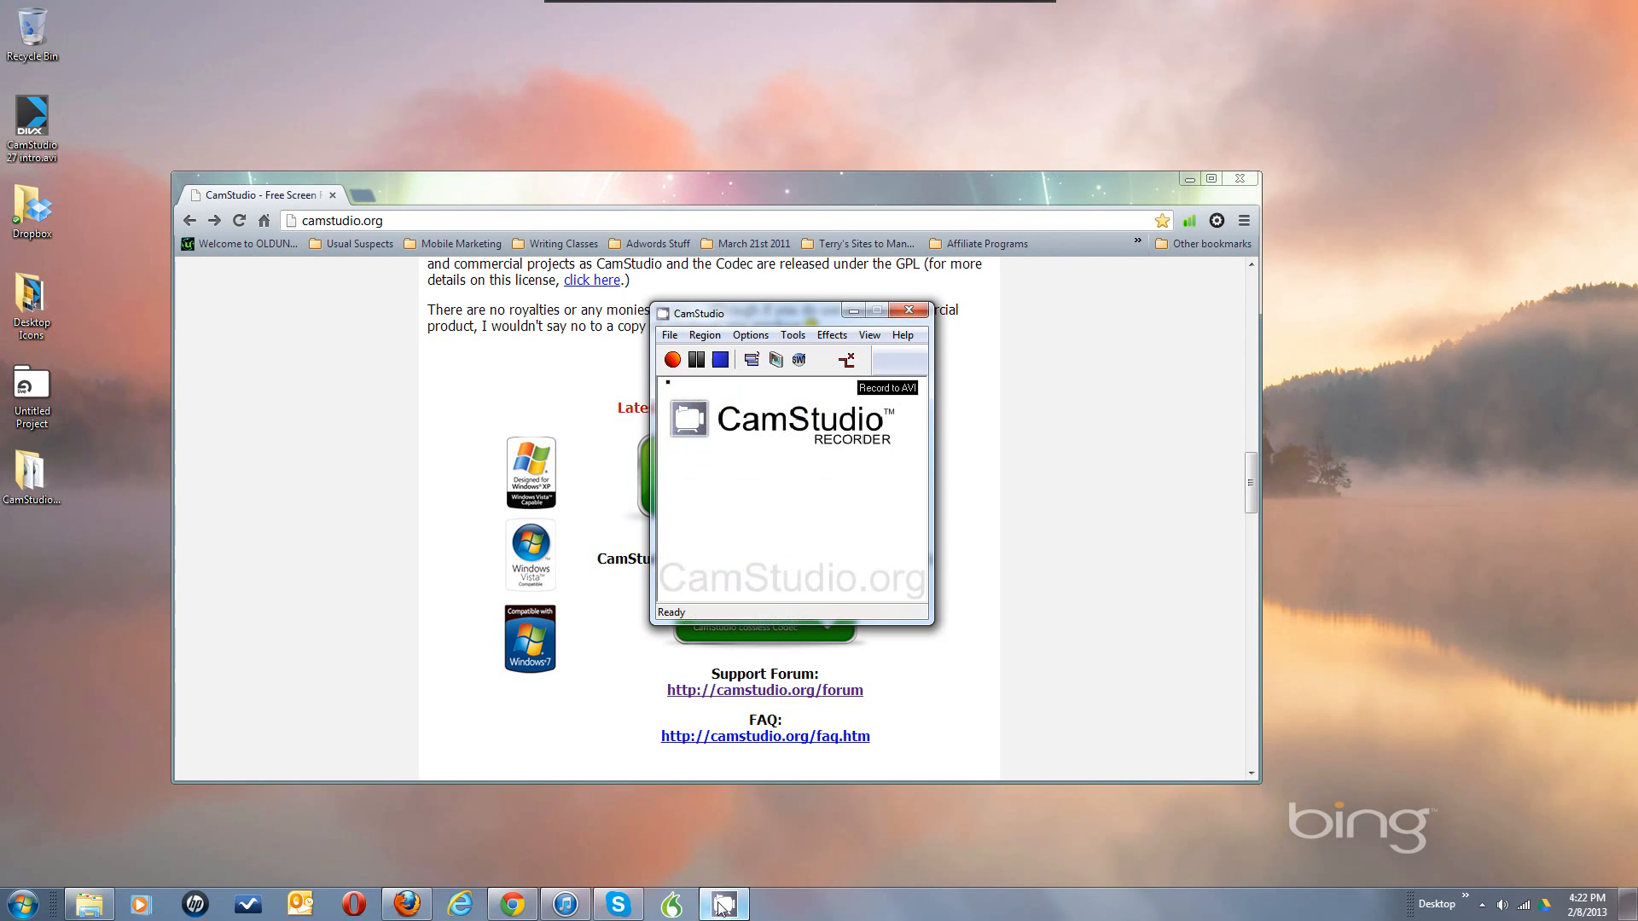
pyautogui.click(750, 336)
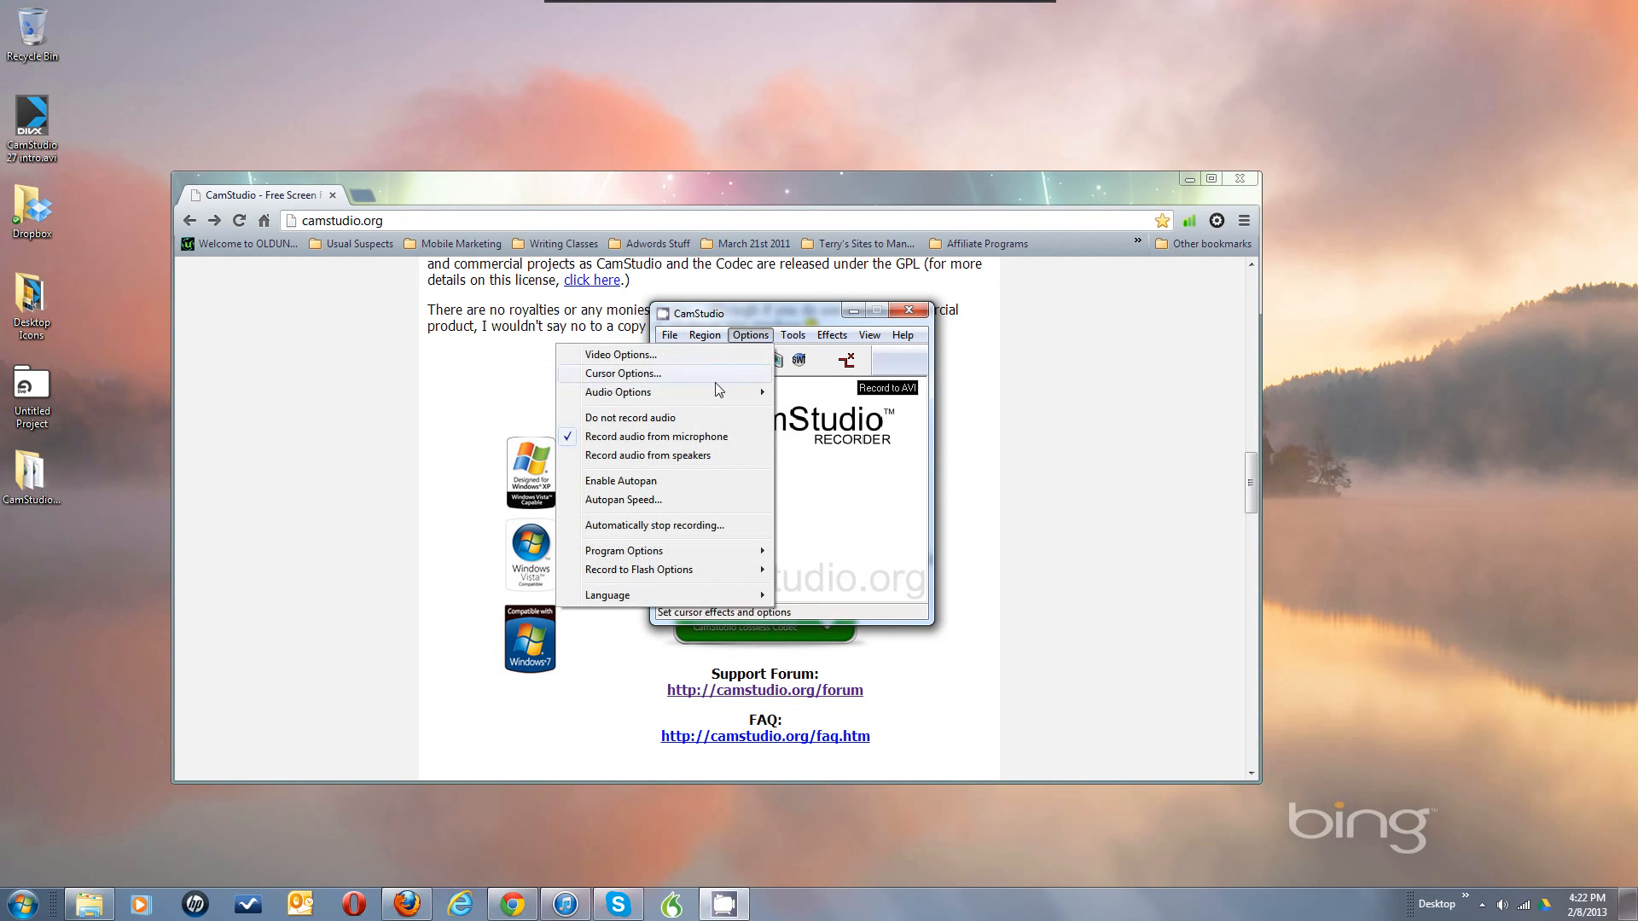
pyautogui.moveTo(639, 560)
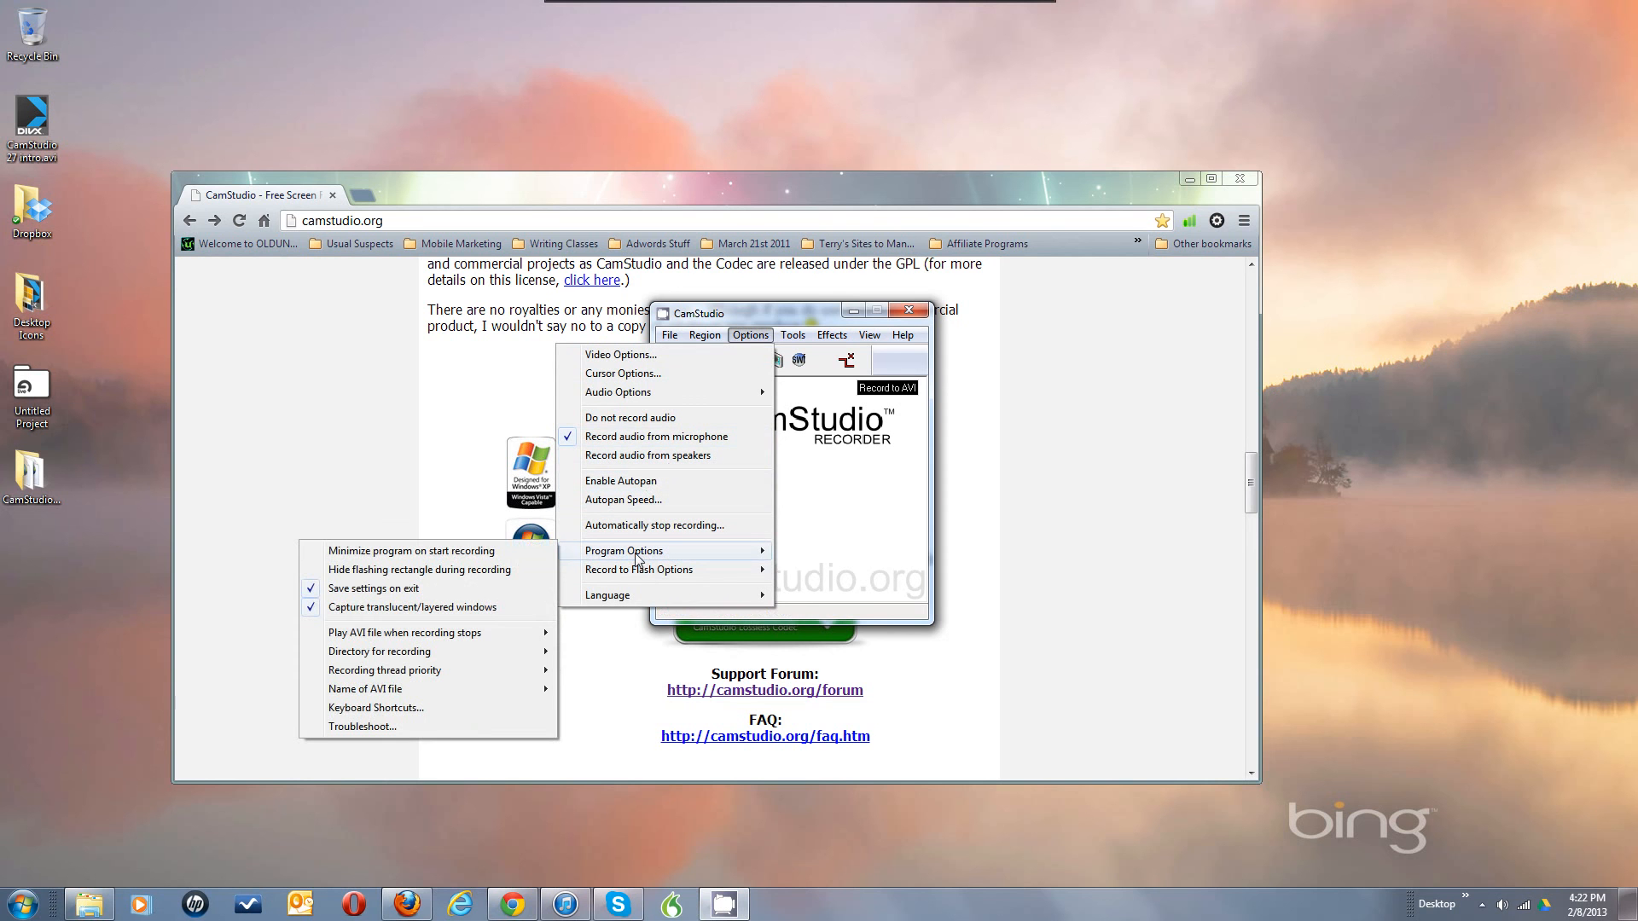
pyautogui.click(431, 652)
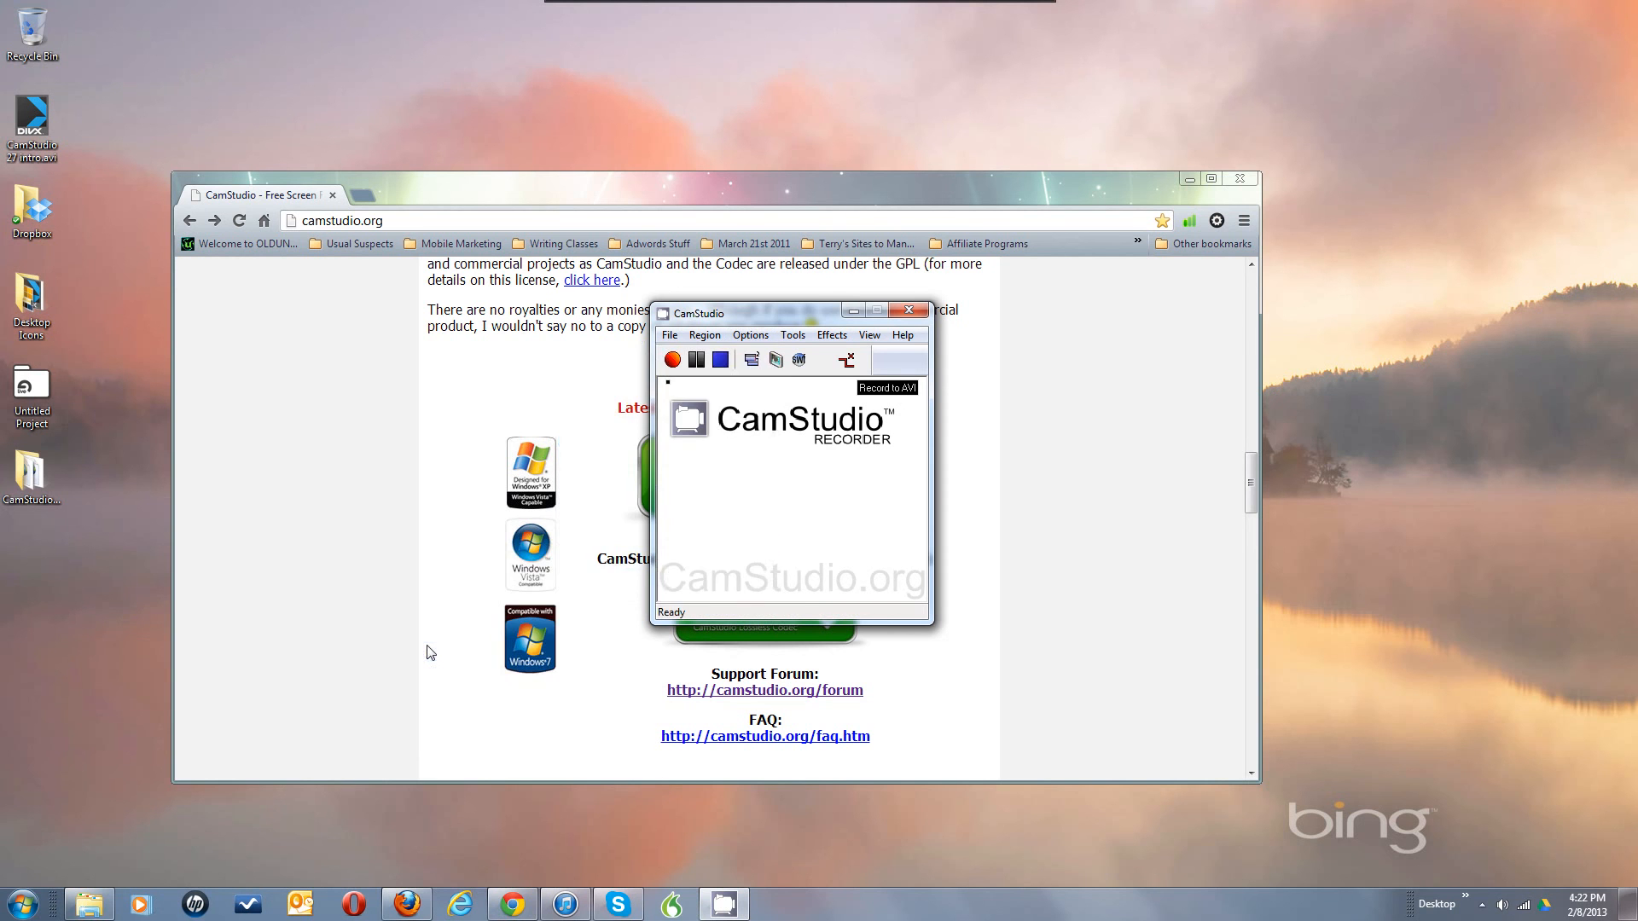
pyautogui.click(750, 336)
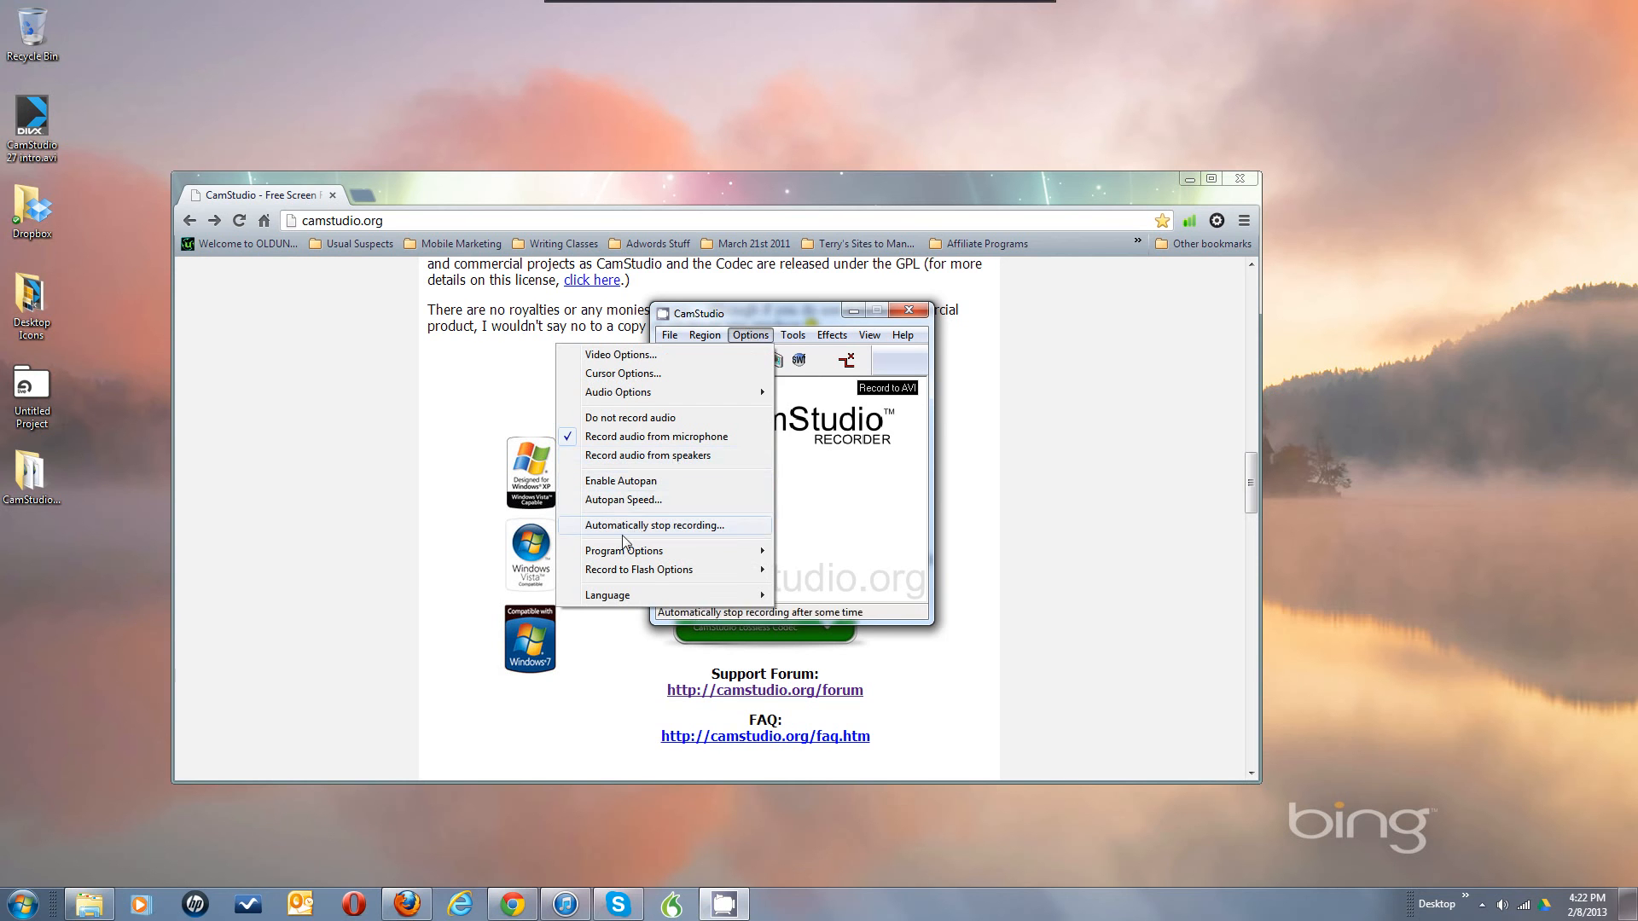
pyautogui.moveTo(620, 556)
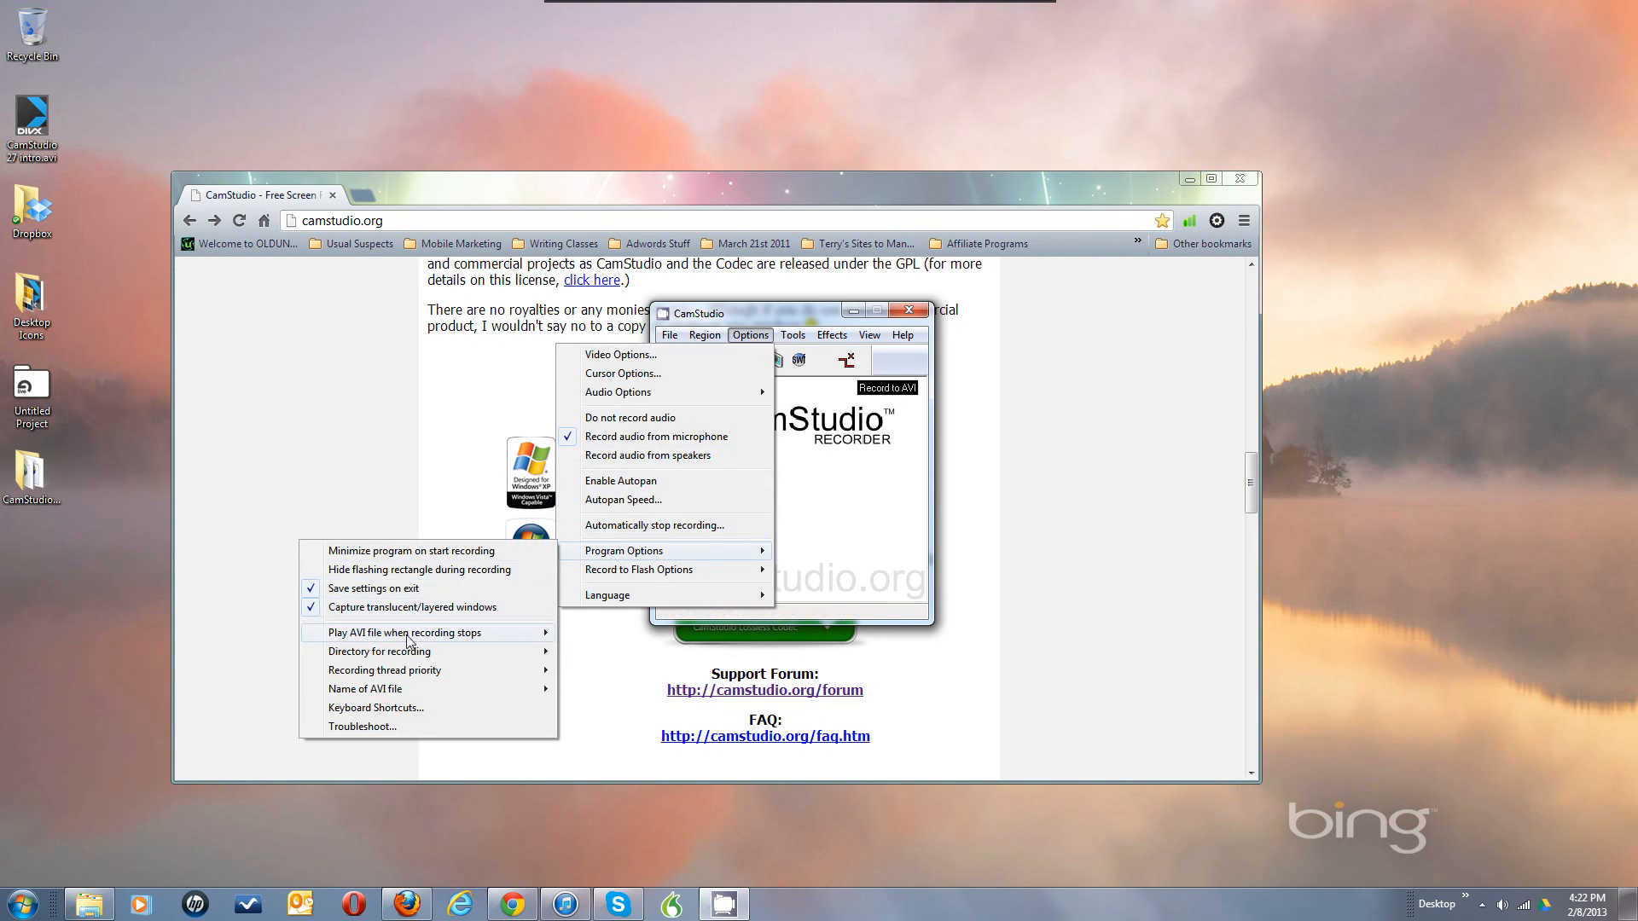
pyautogui.moveTo(401, 657)
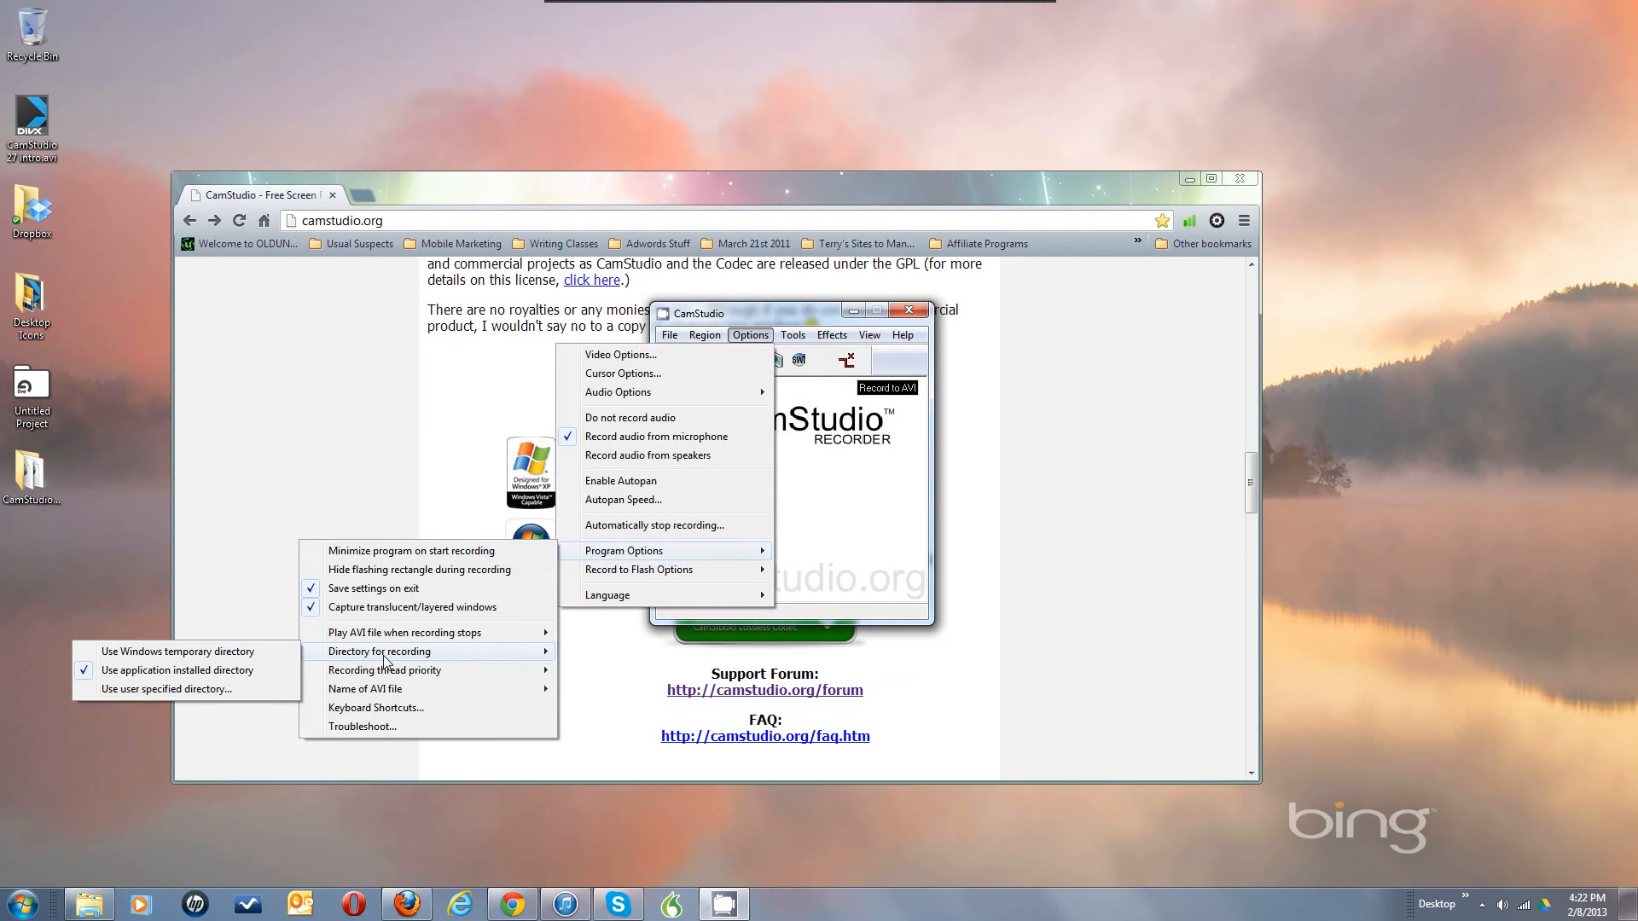
pyautogui.click(258, 691)
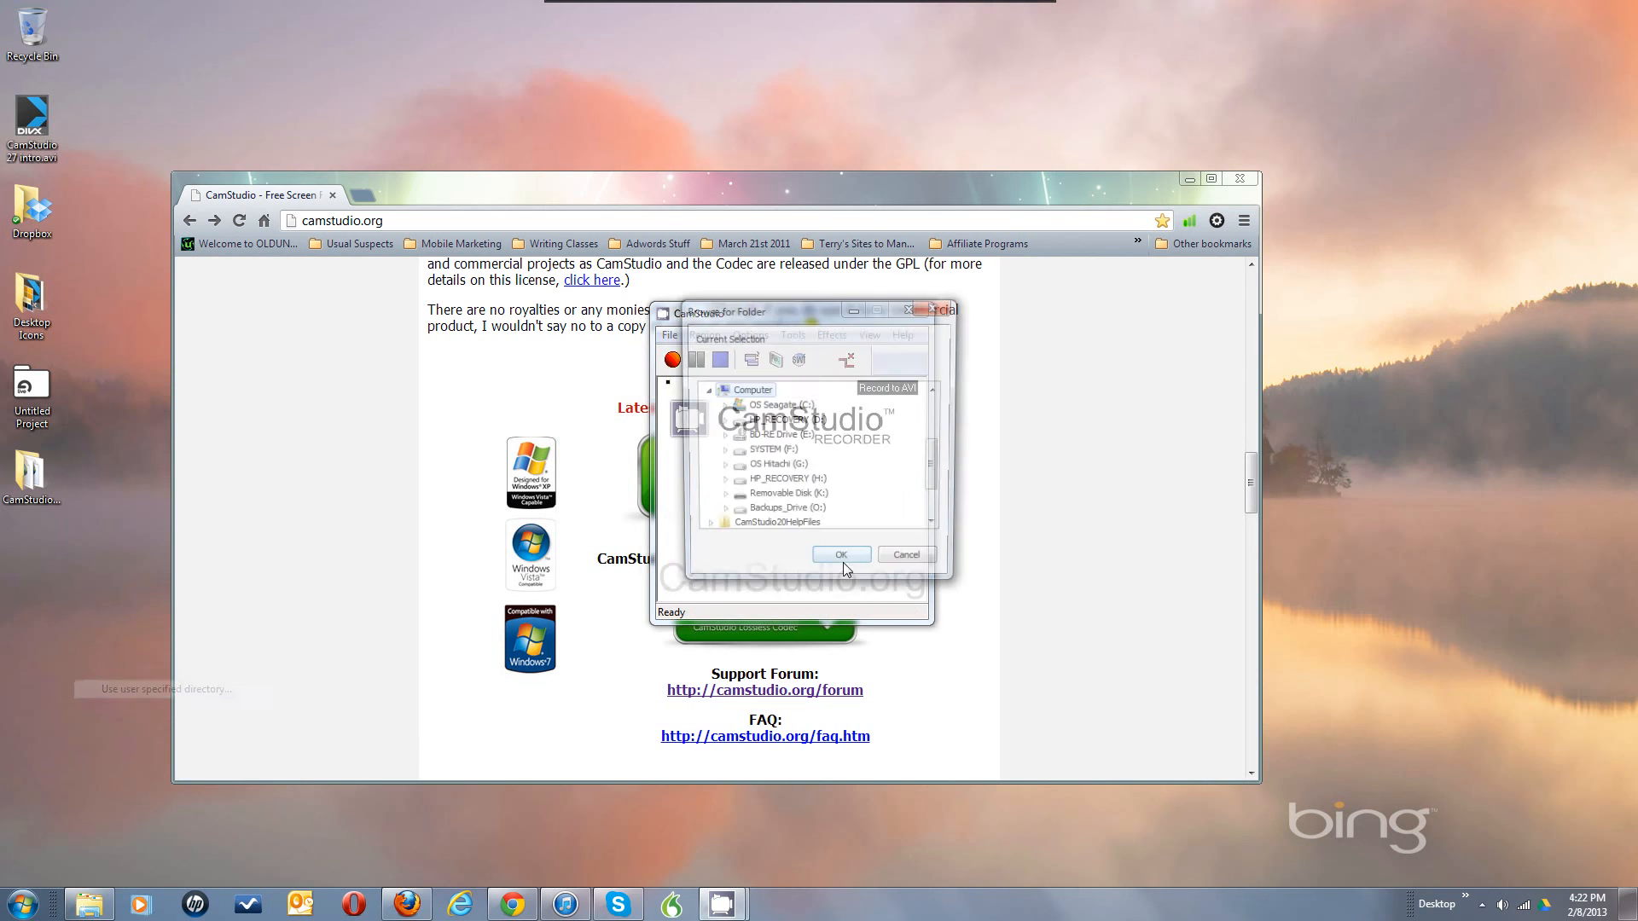
# Browse drive C: to the user profile's My Videos folder and accept Camstudio Temp Files as the recording directory
pyautogui.click(721, 405)
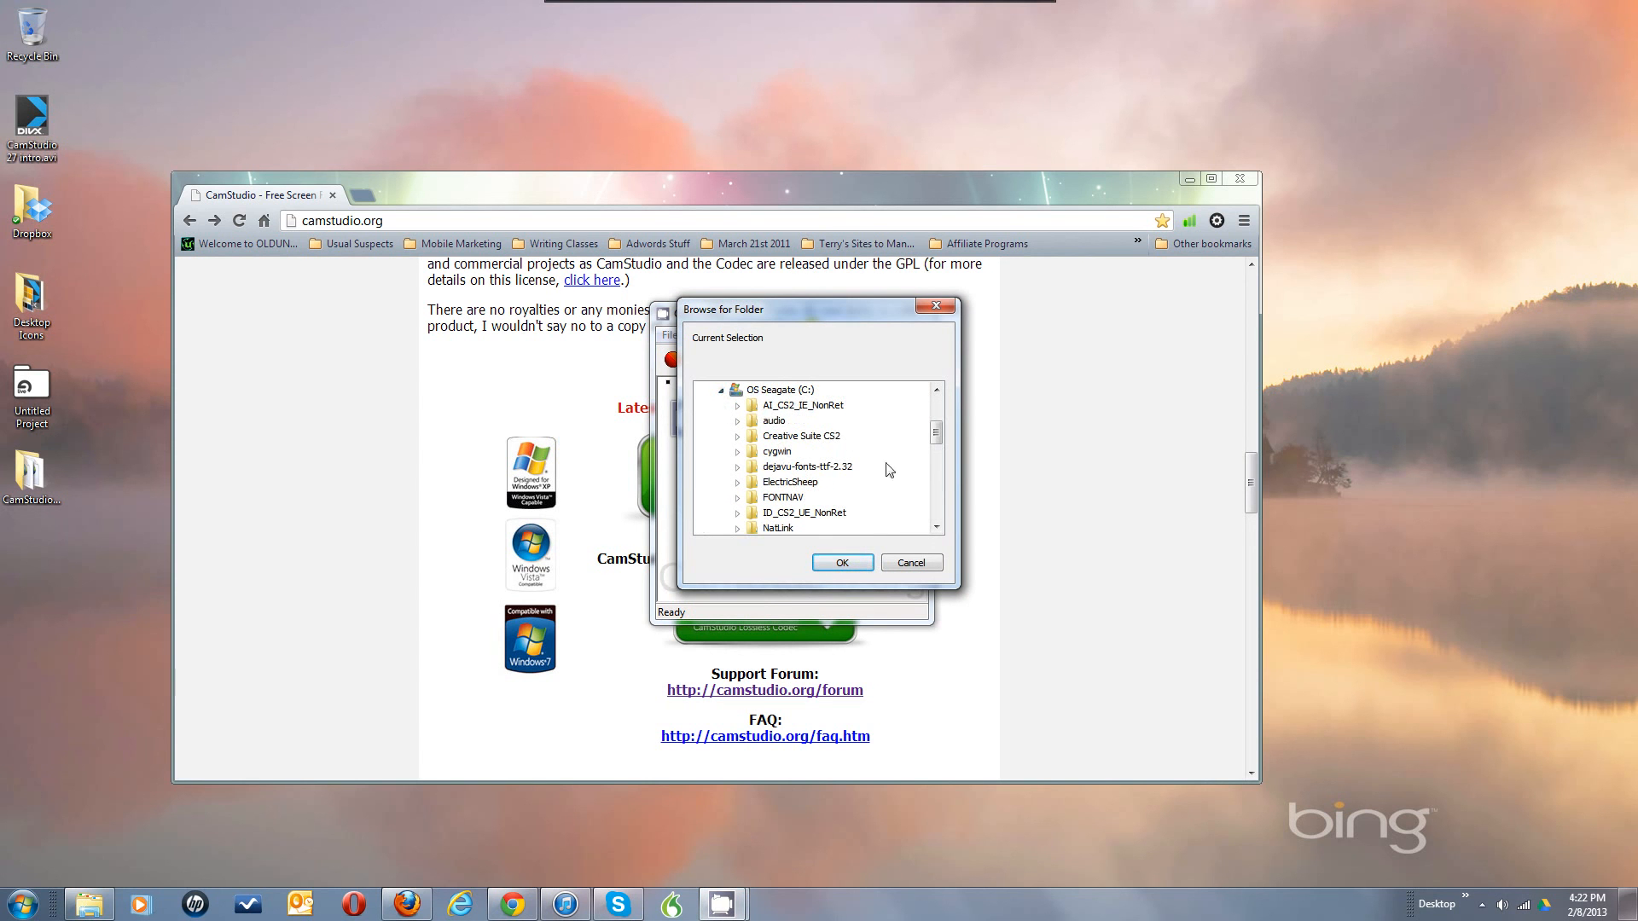
pyautogui.click(936, 498)
pyautogui.click(937, 498)
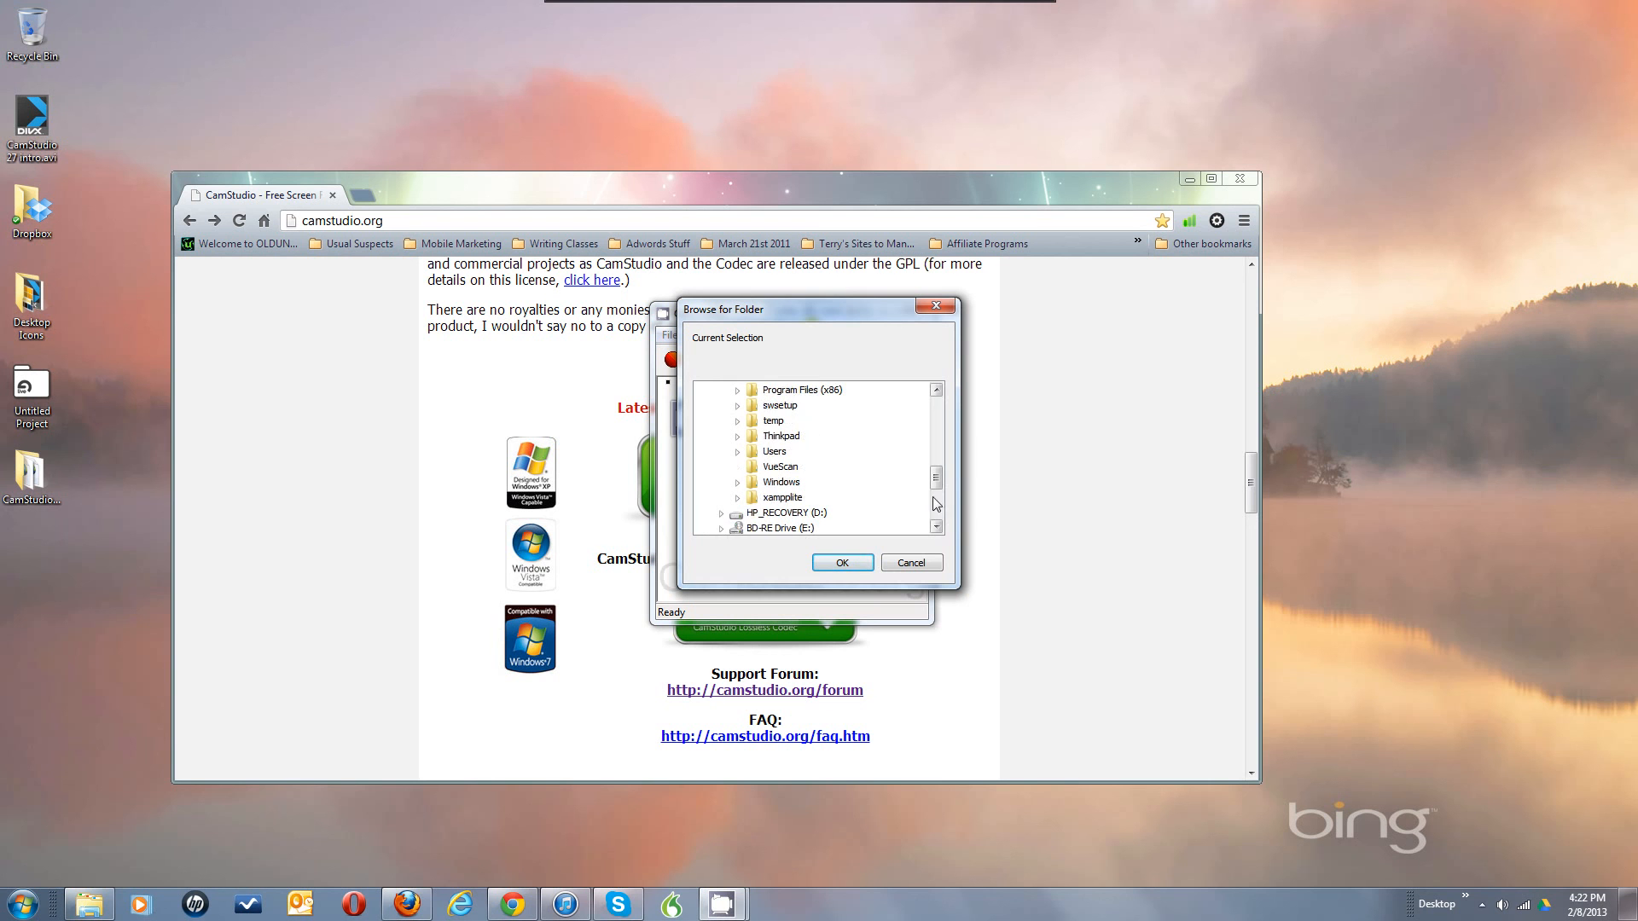
pyautogui.doubleClick(769, 452)
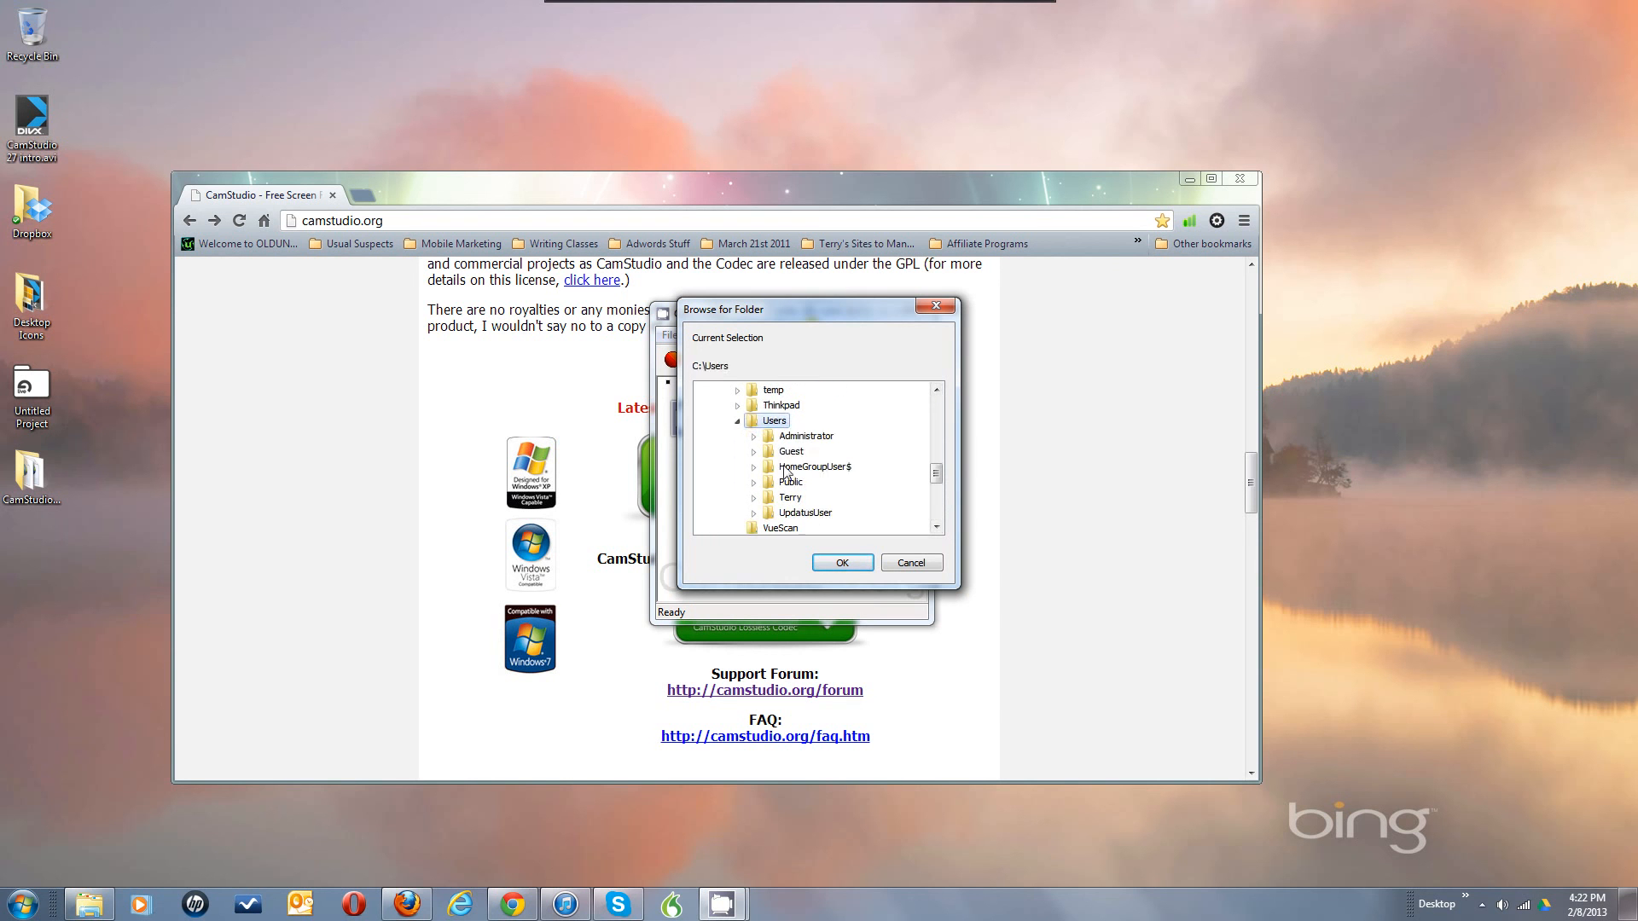
pyautogui.doubleClick(790, 499)
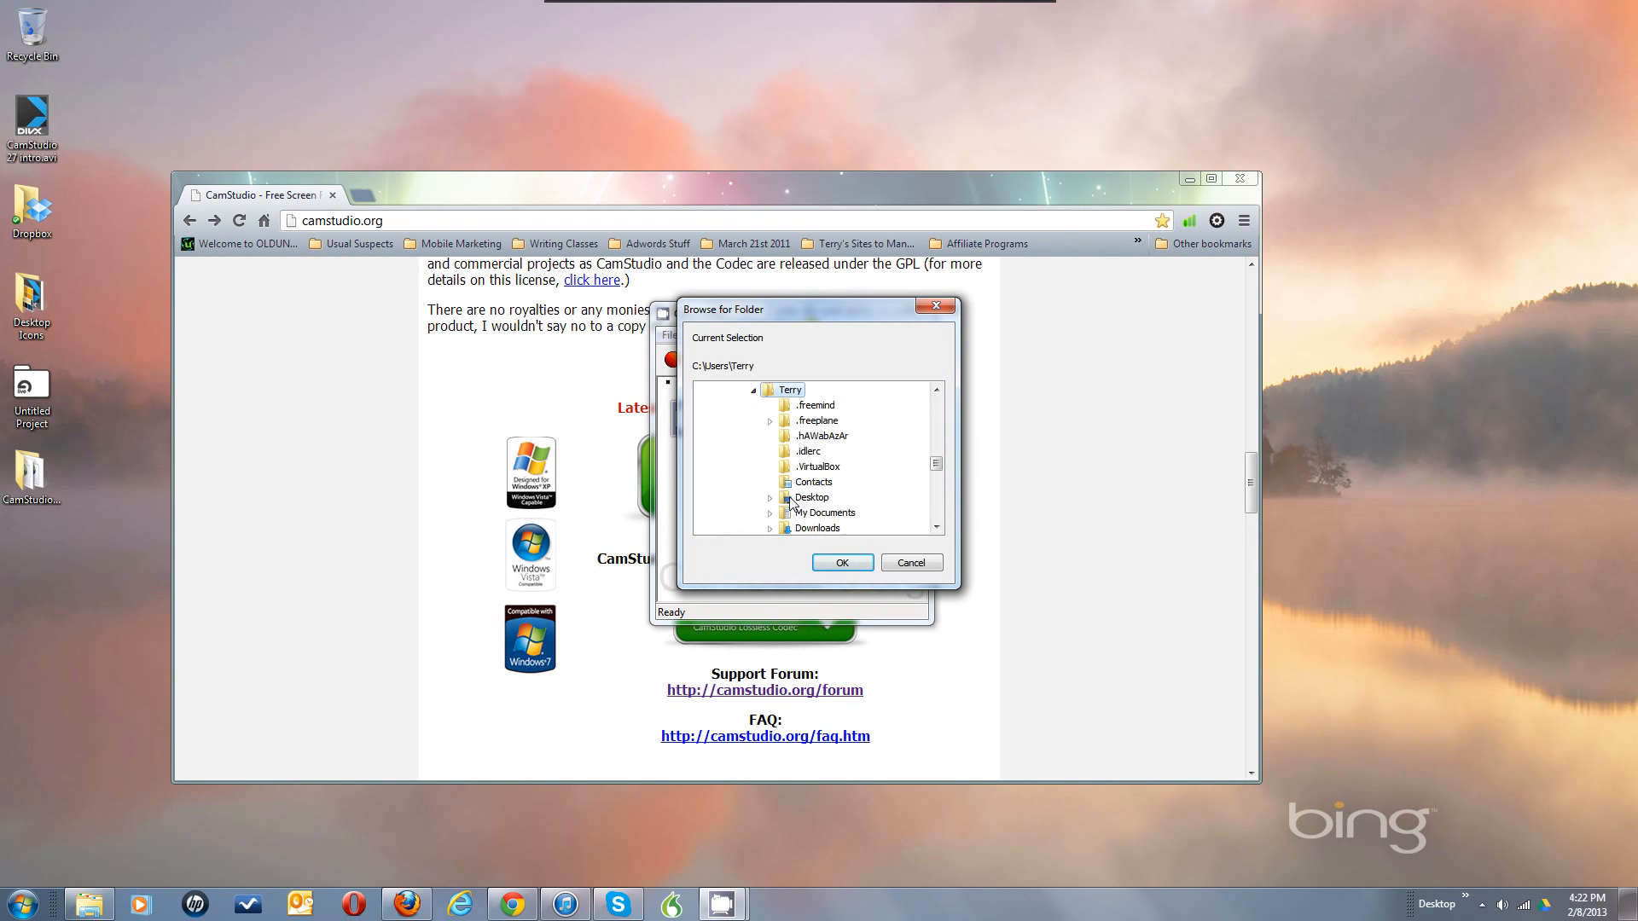
pyautogui.click(938, 509)
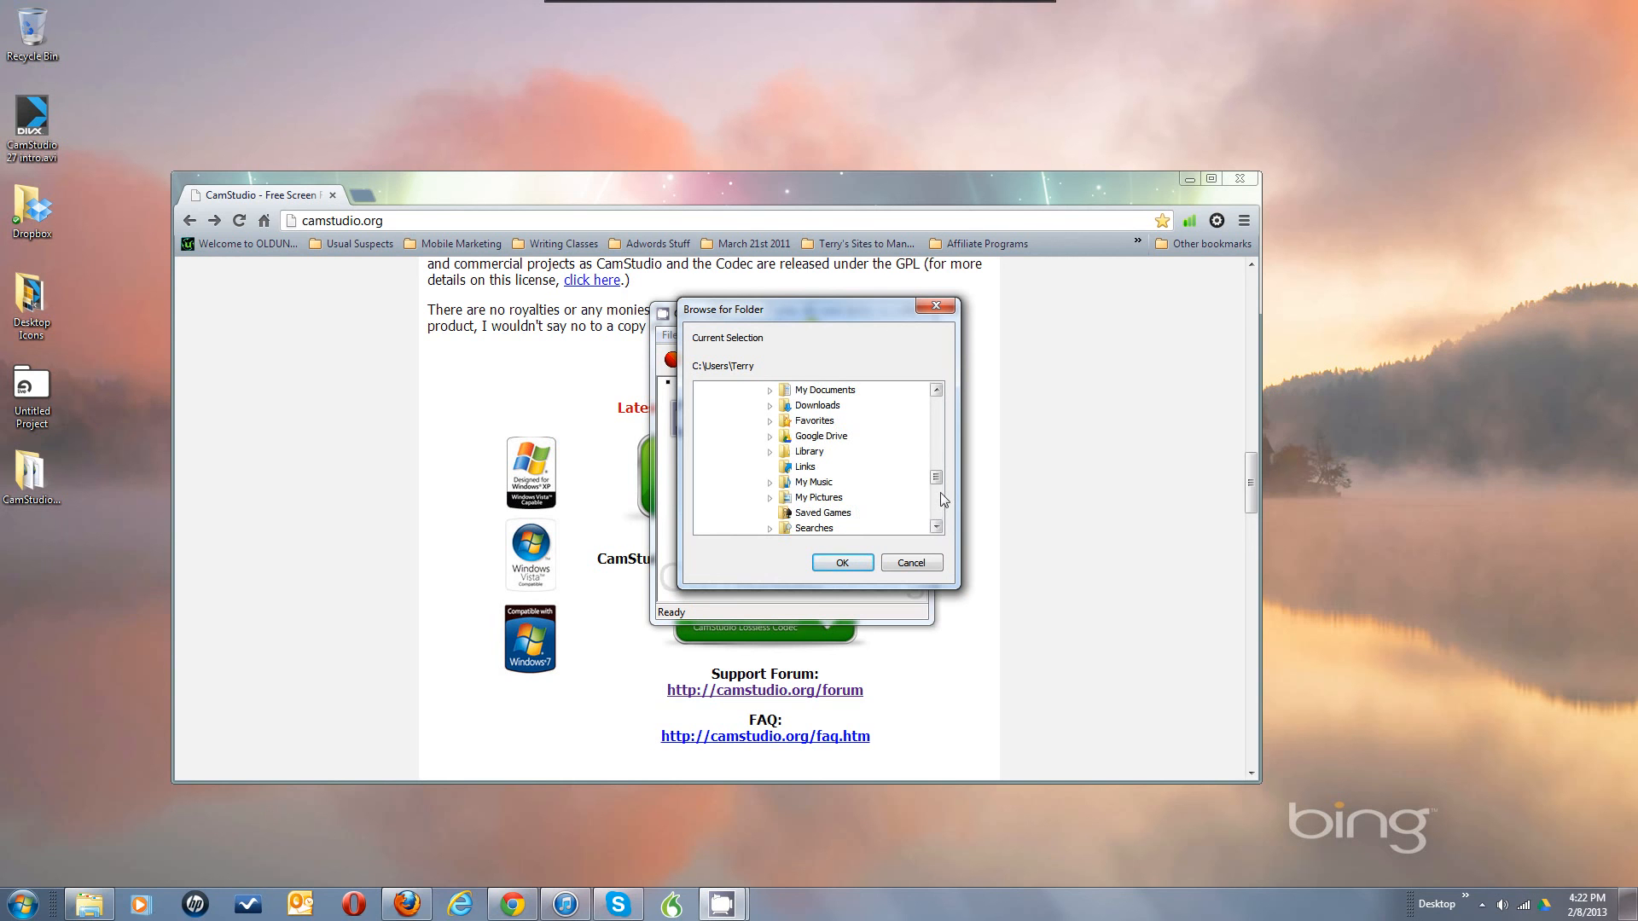
pyautogui.click(941, 497)
pyautogui.doubleClick(823, 437)
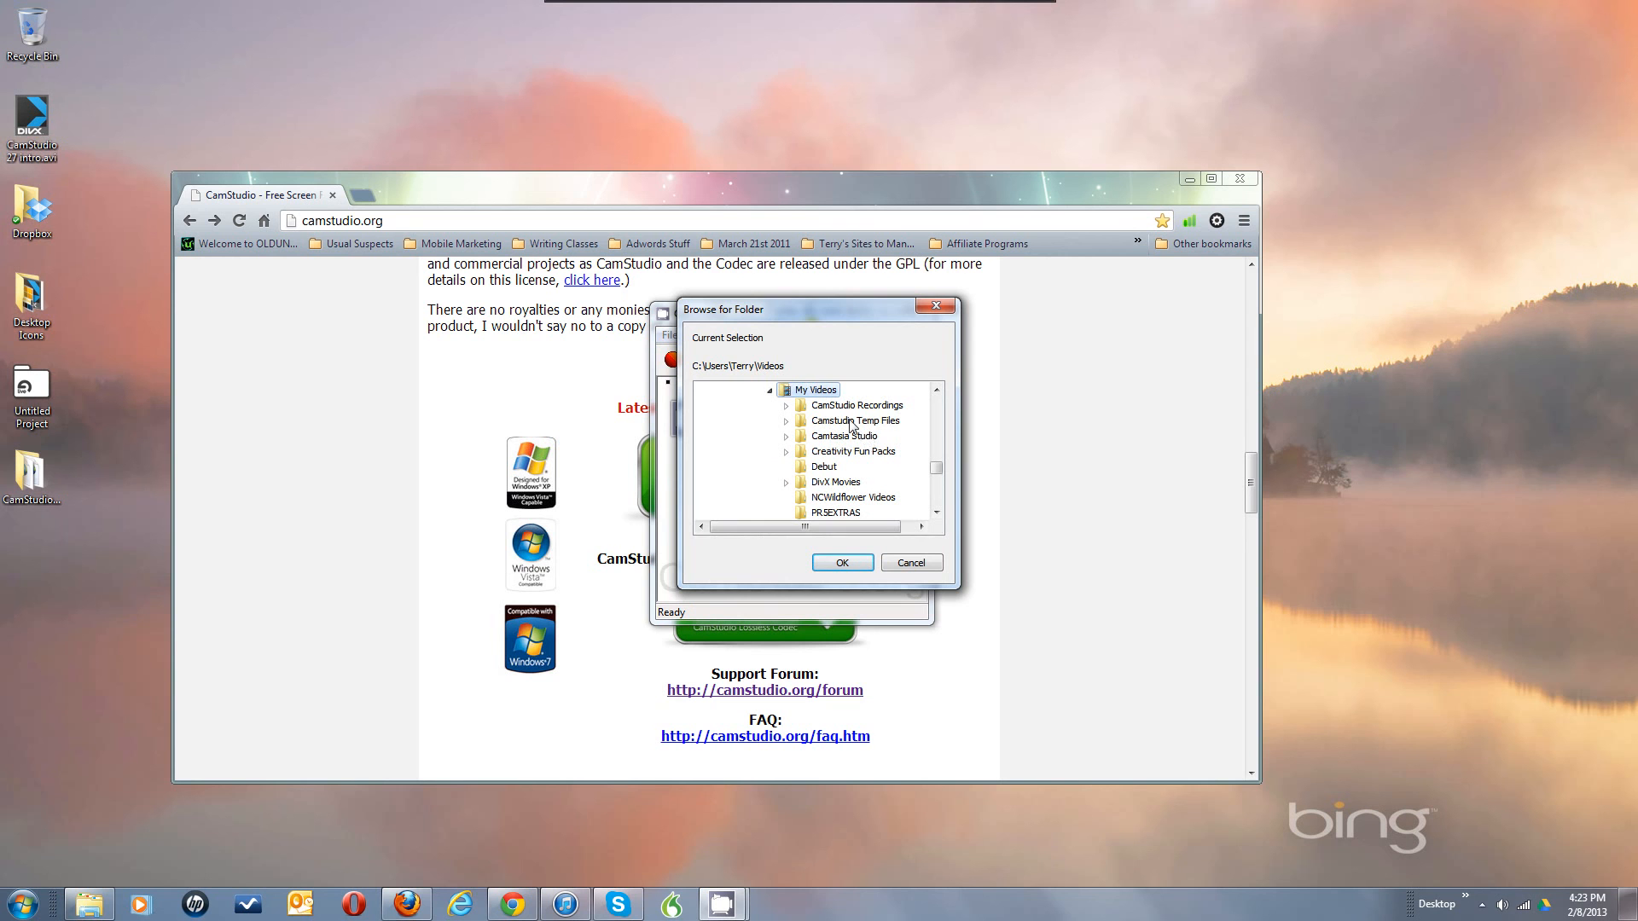
pyautogui.click(851, 422)
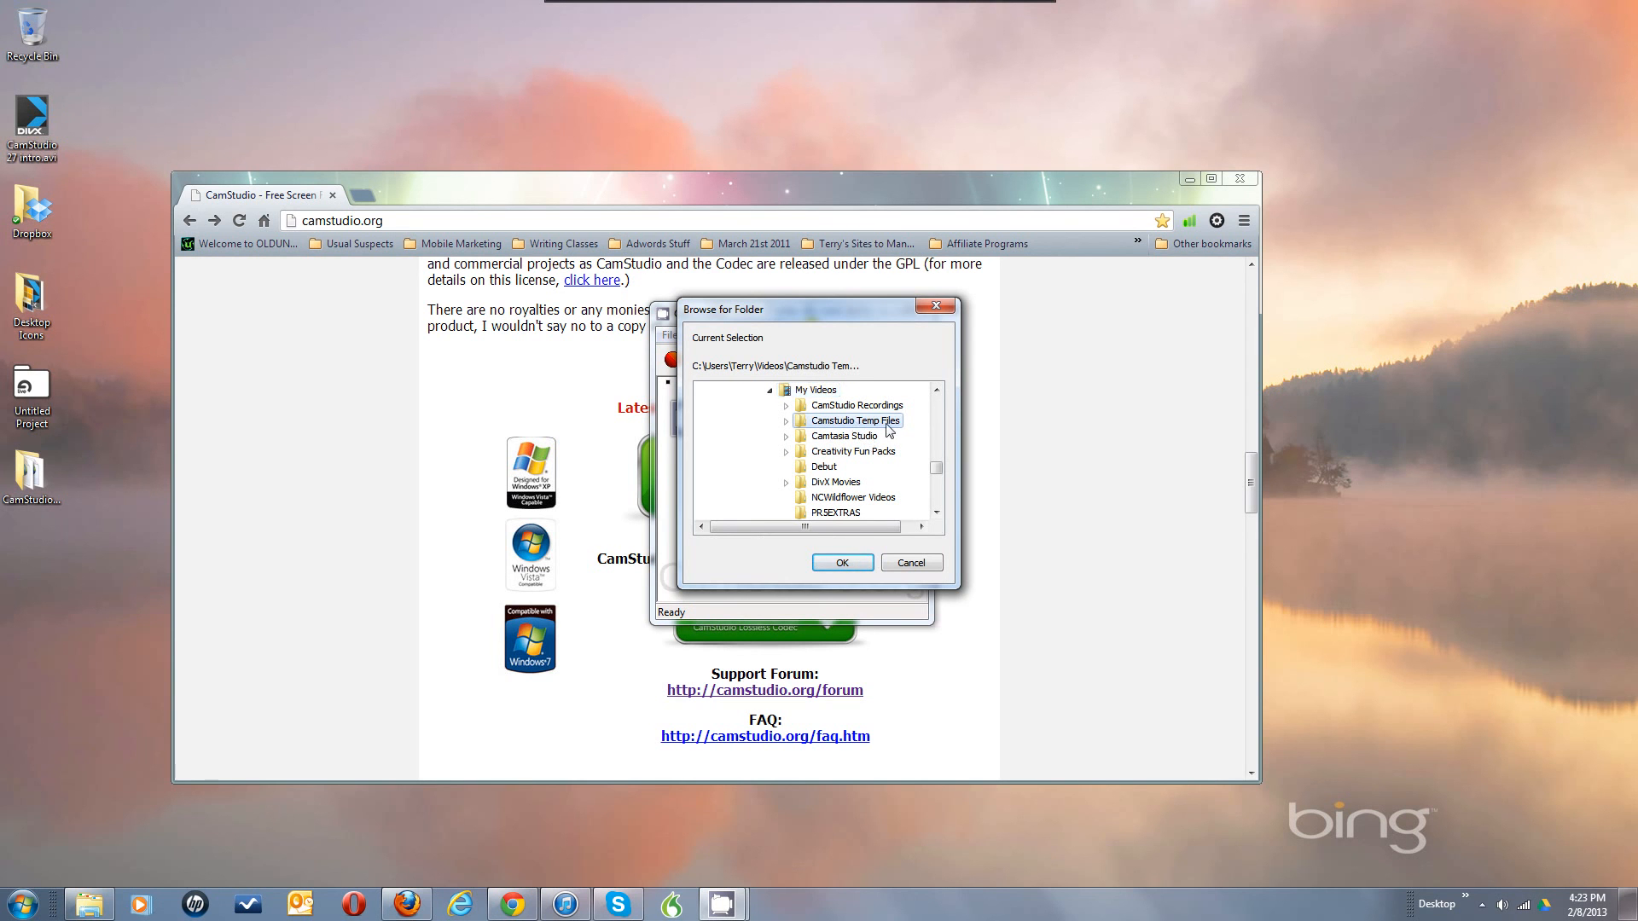
pyautogui.doubleClick(888, 423)
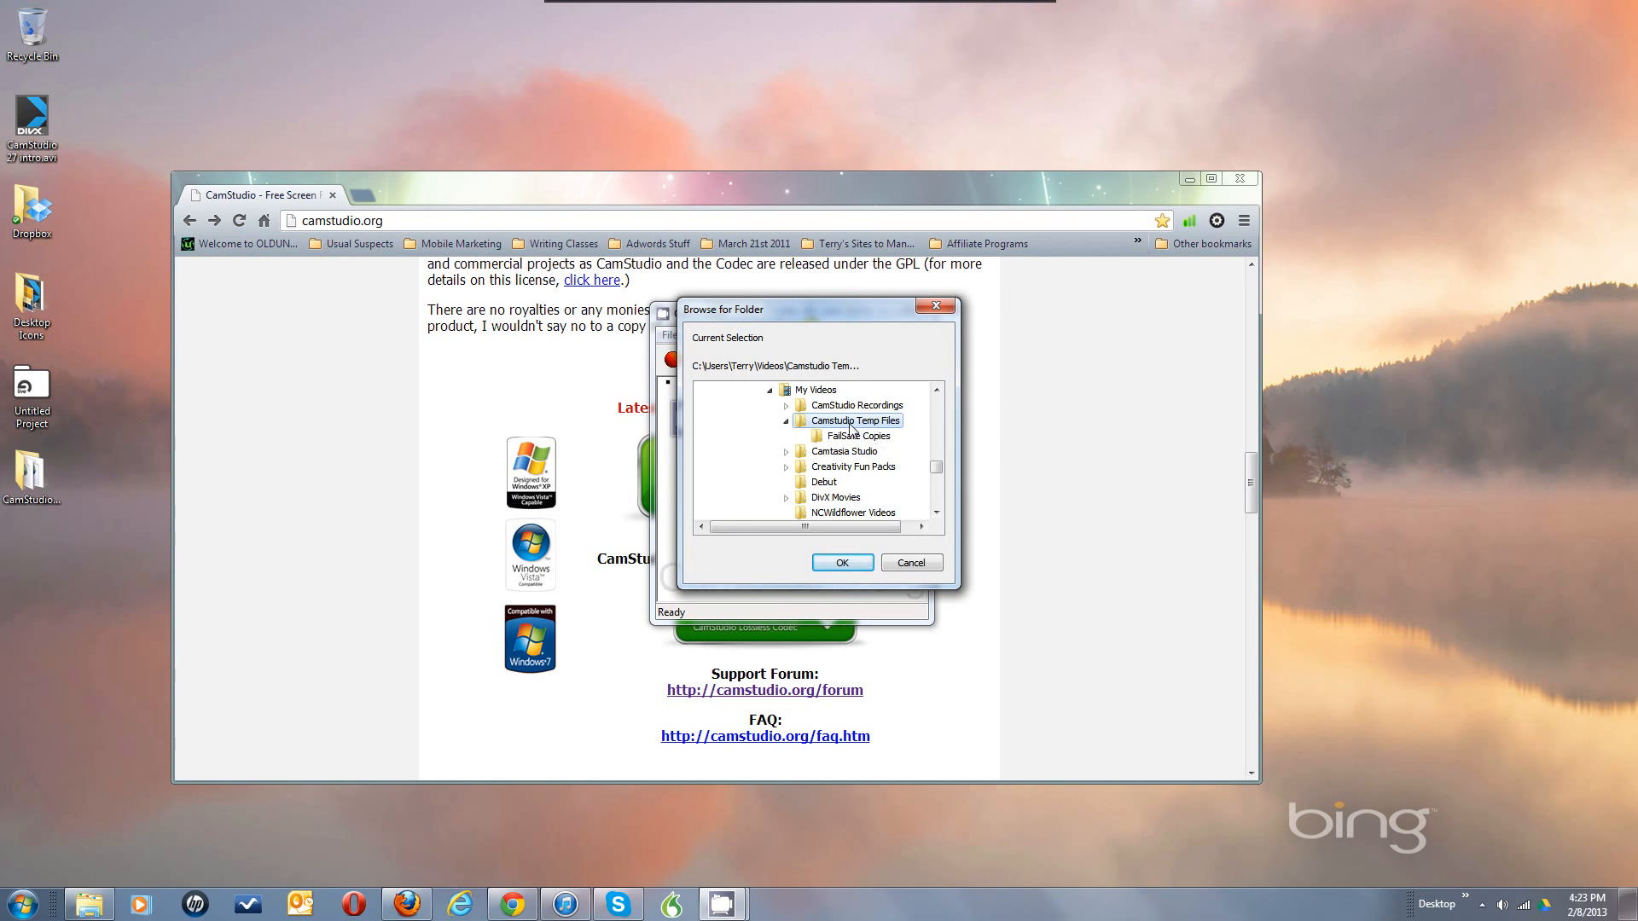
pyautogui.click(842, 563)
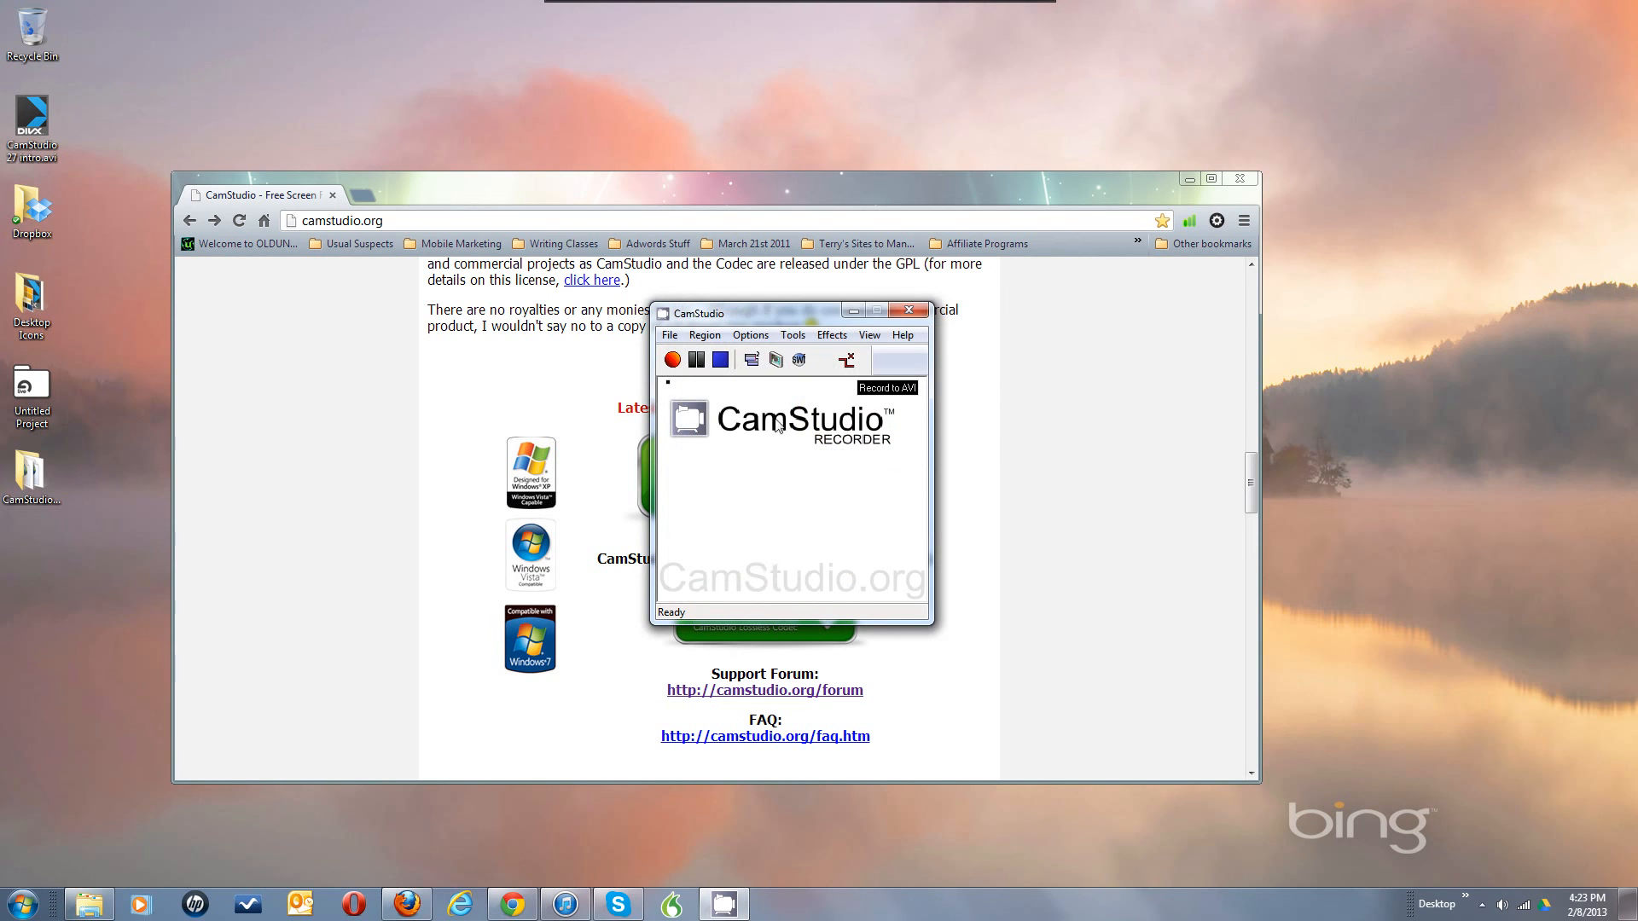
# Review the program options for recording directory, recording thread priority and AVI file naming
pyautogui.click(750, 334)
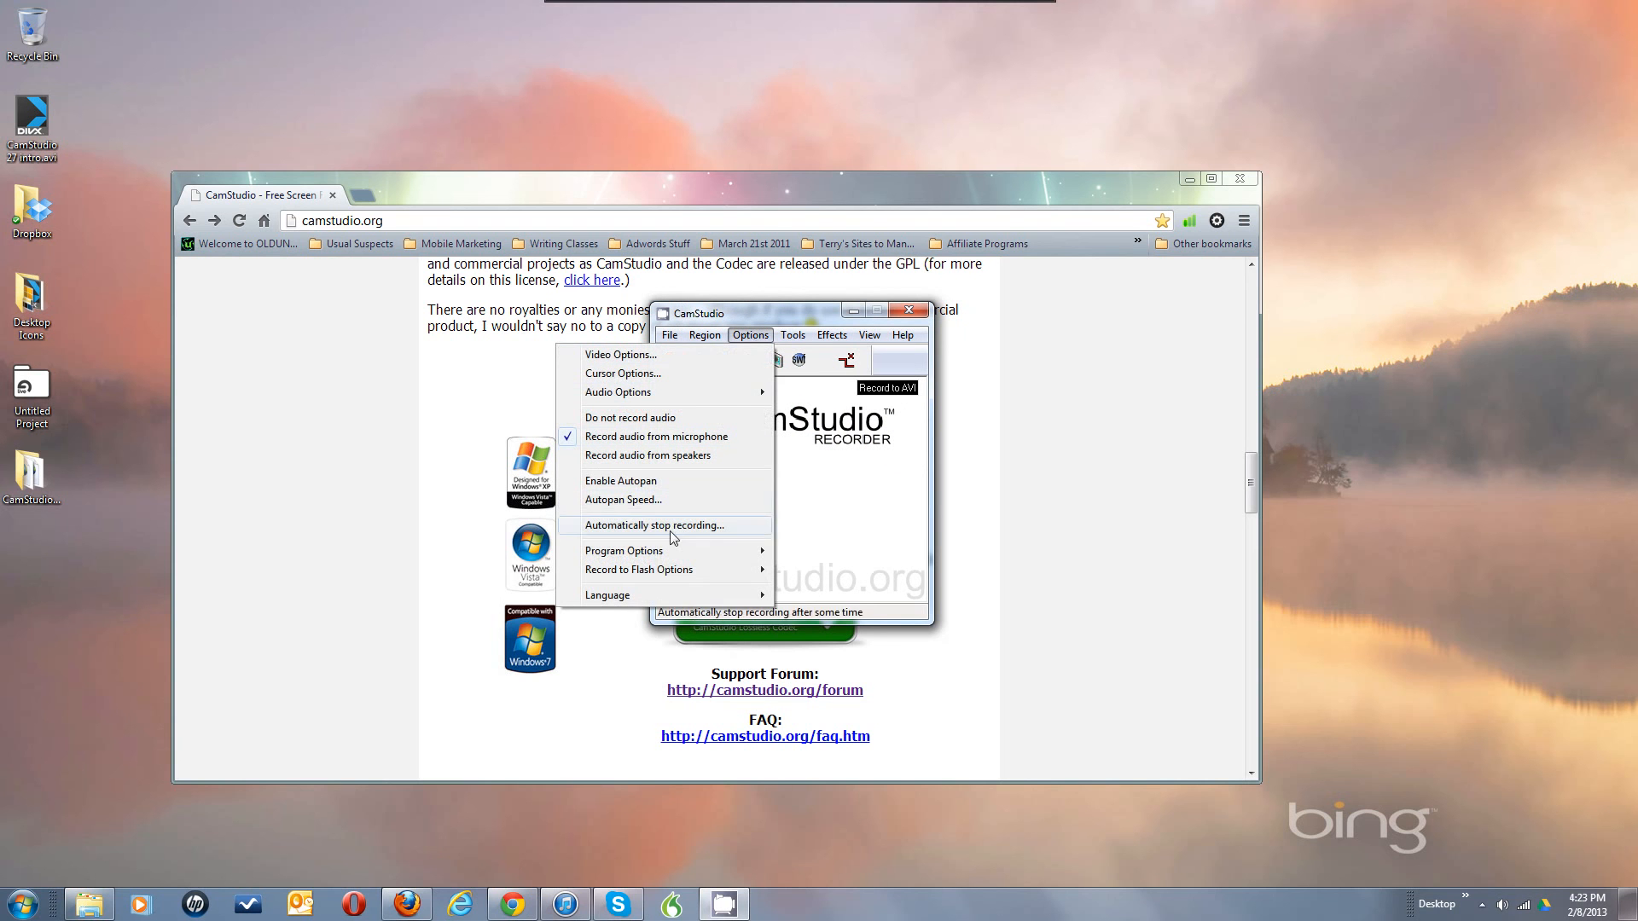
pyautogui.moveTo(659, 559)
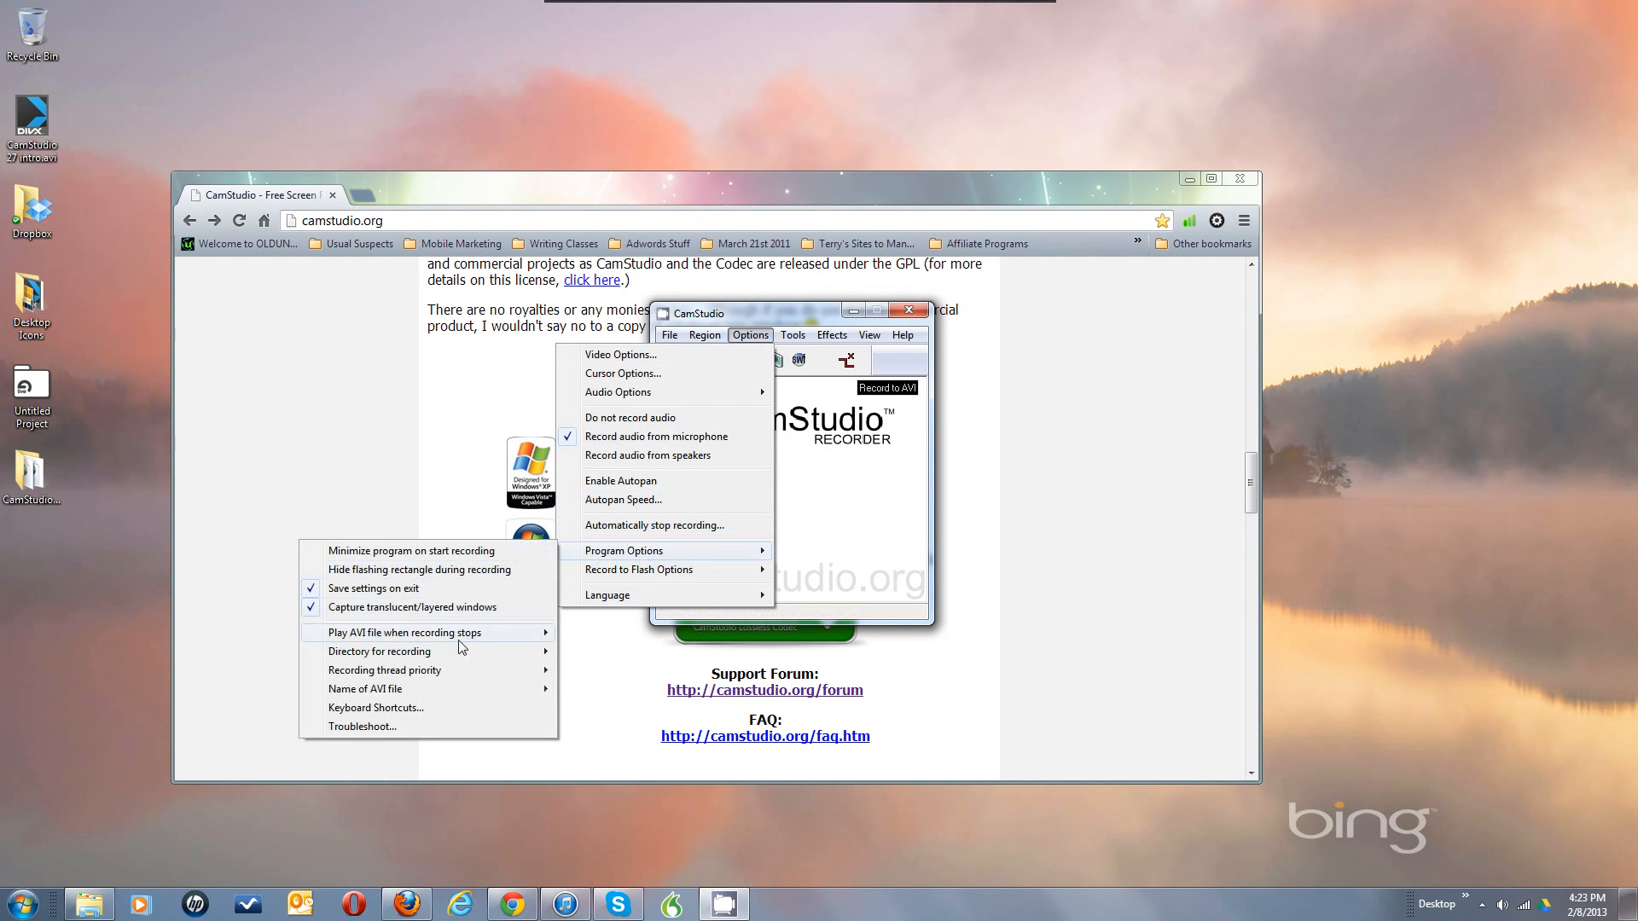
pyautogui.moveTo(450, 651)
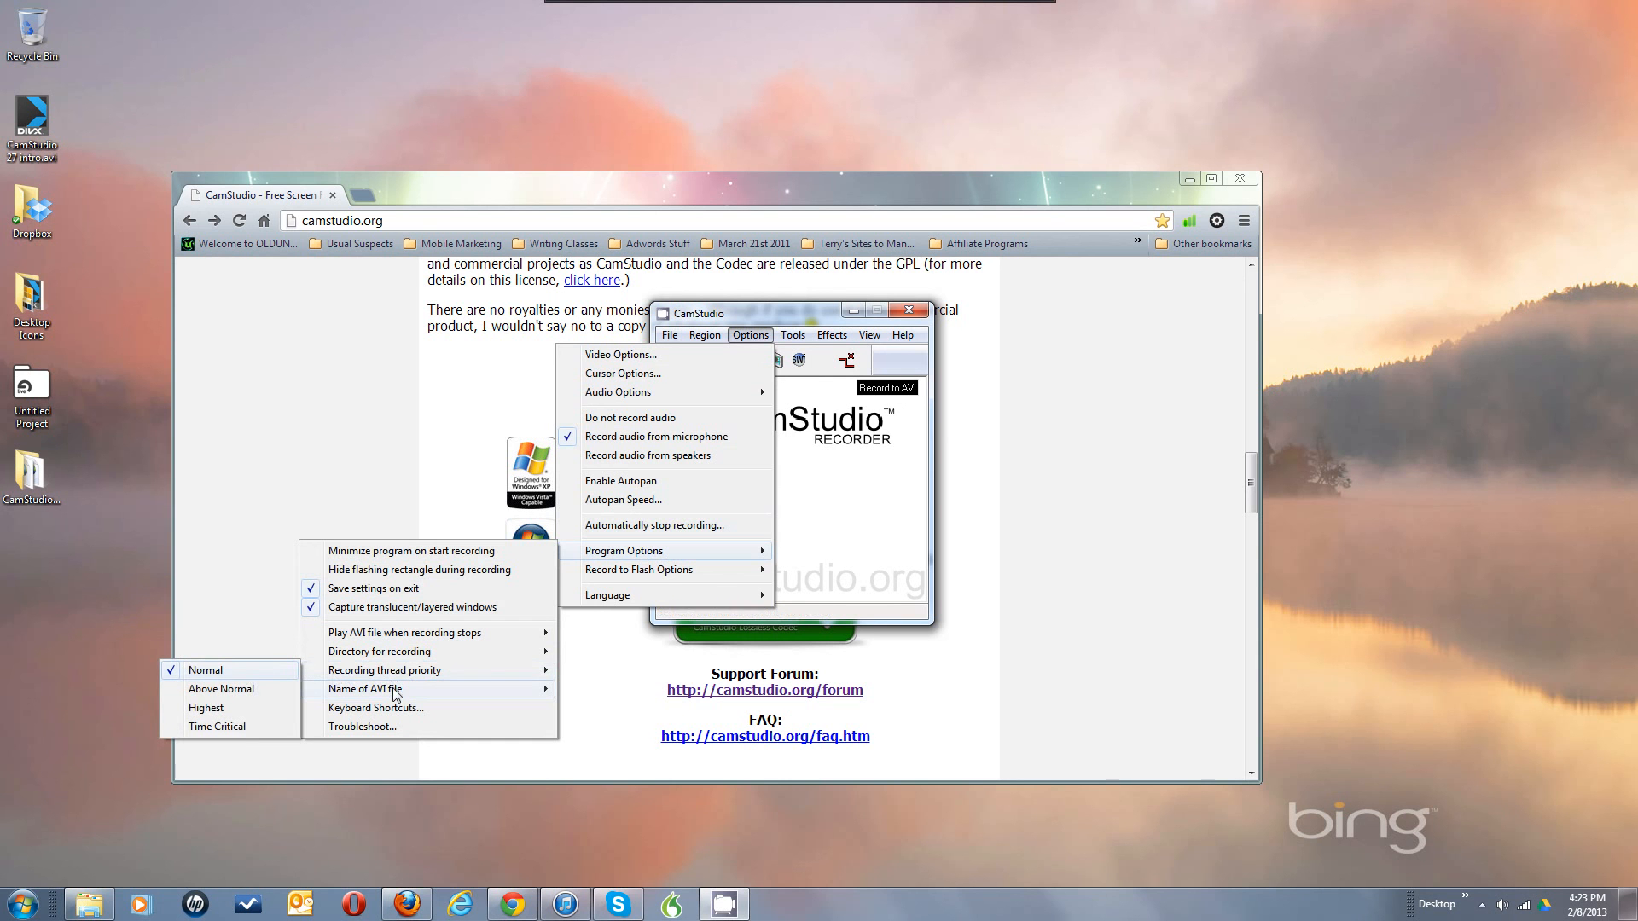
pyautogui.moveTo(398, 695)
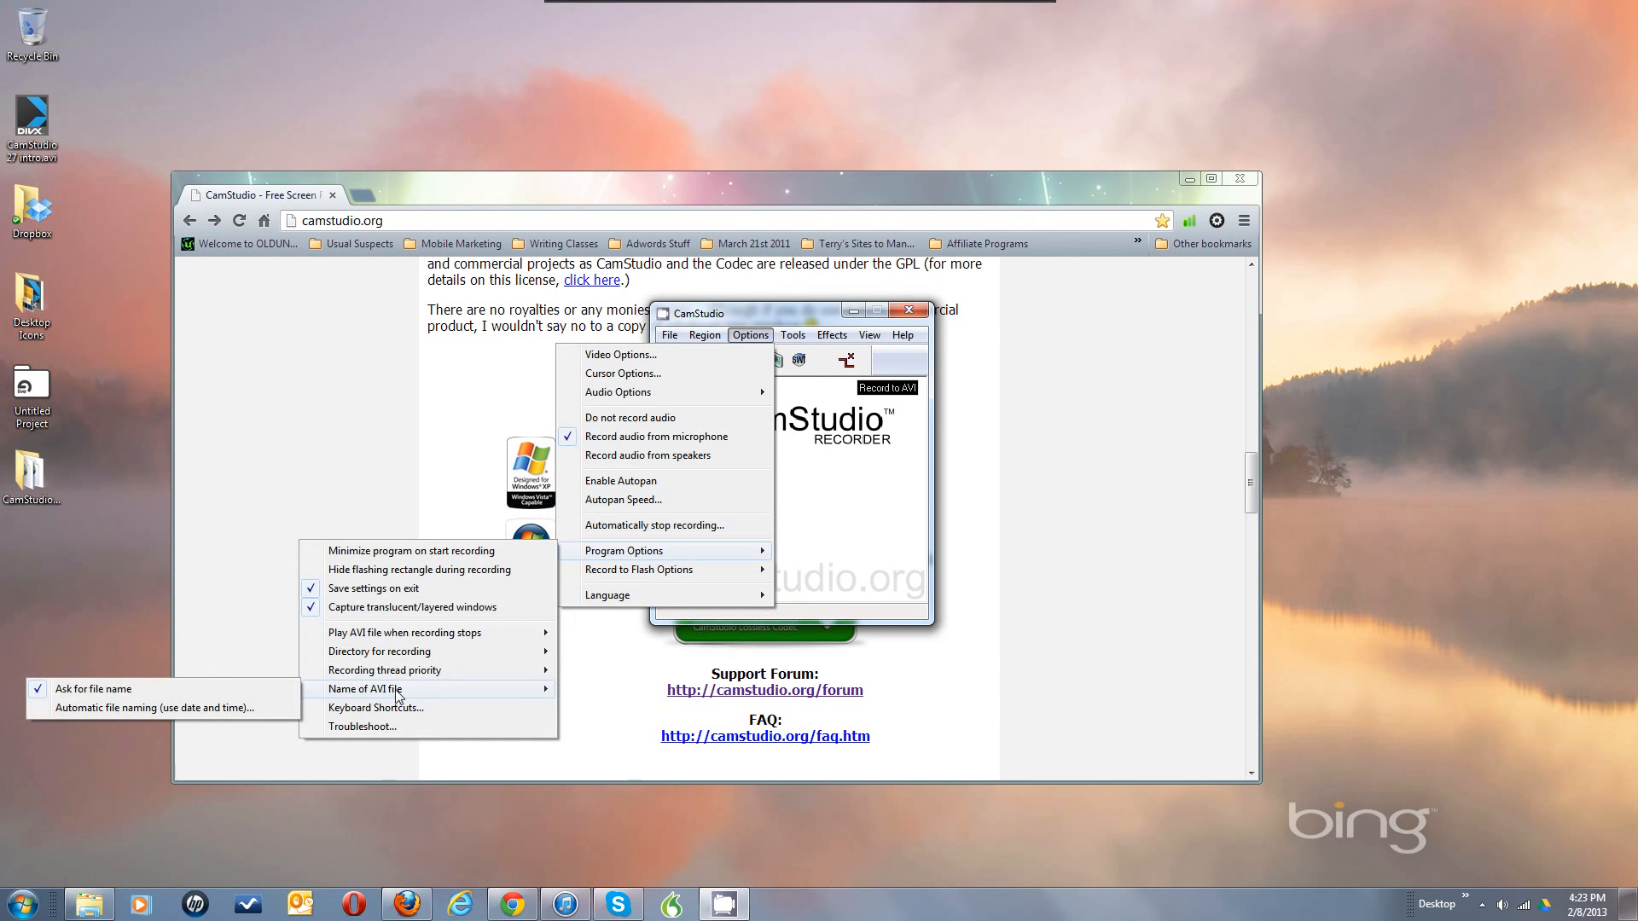
pyautogui.press('alt')
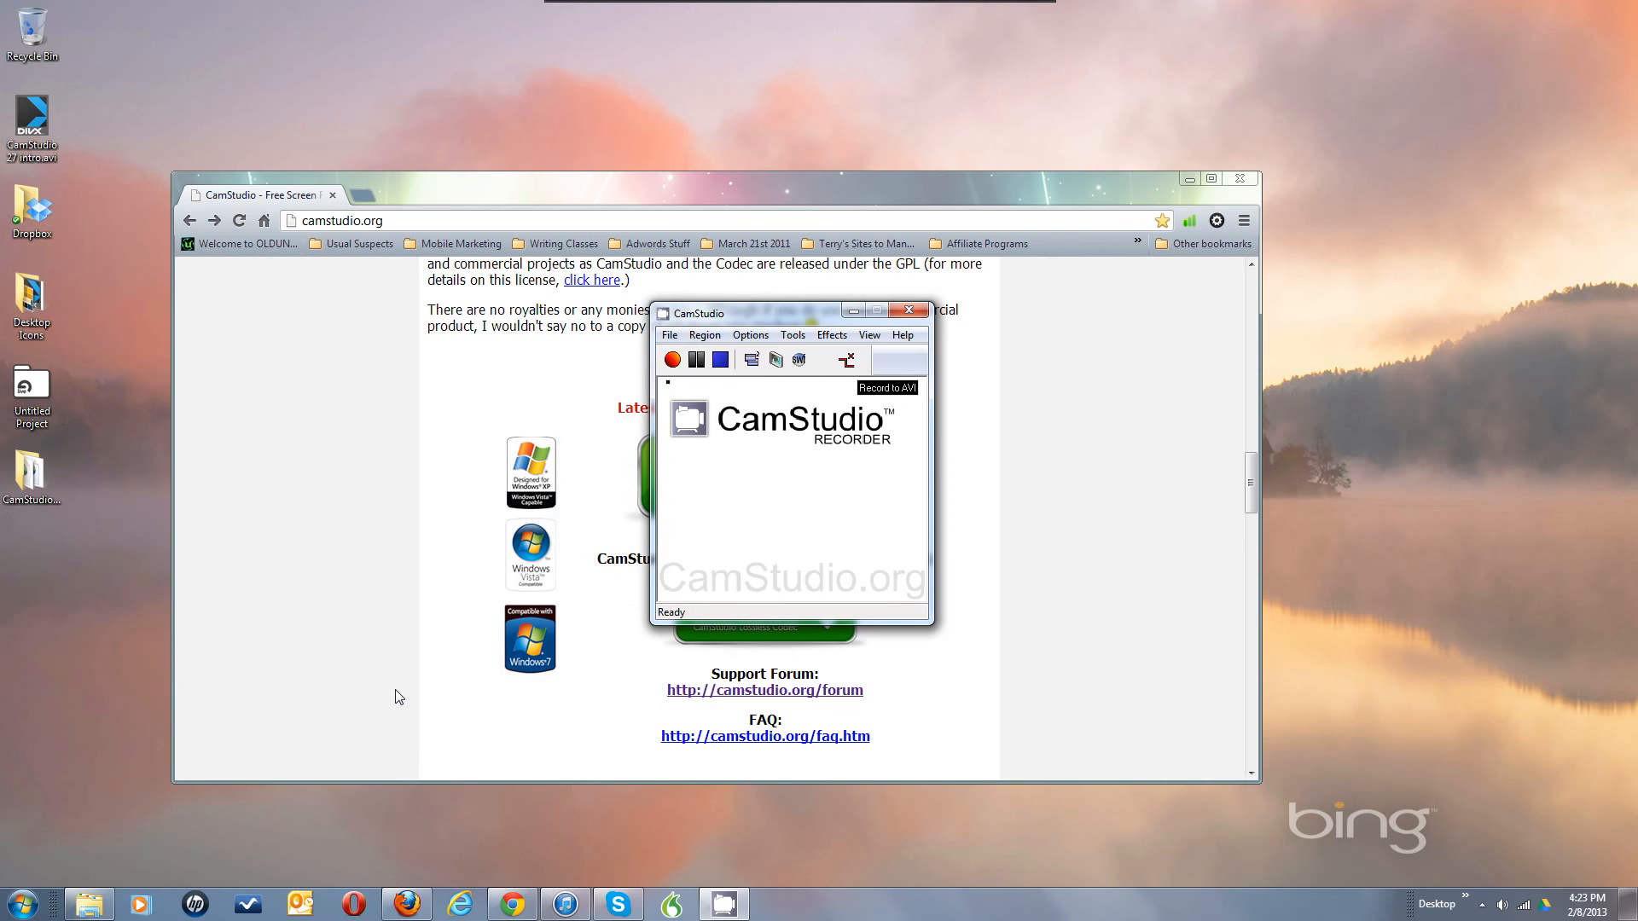
pyautogui.click(750, 335)
pyautogui.click(751, 335)
pyautogui.click(750, 336)
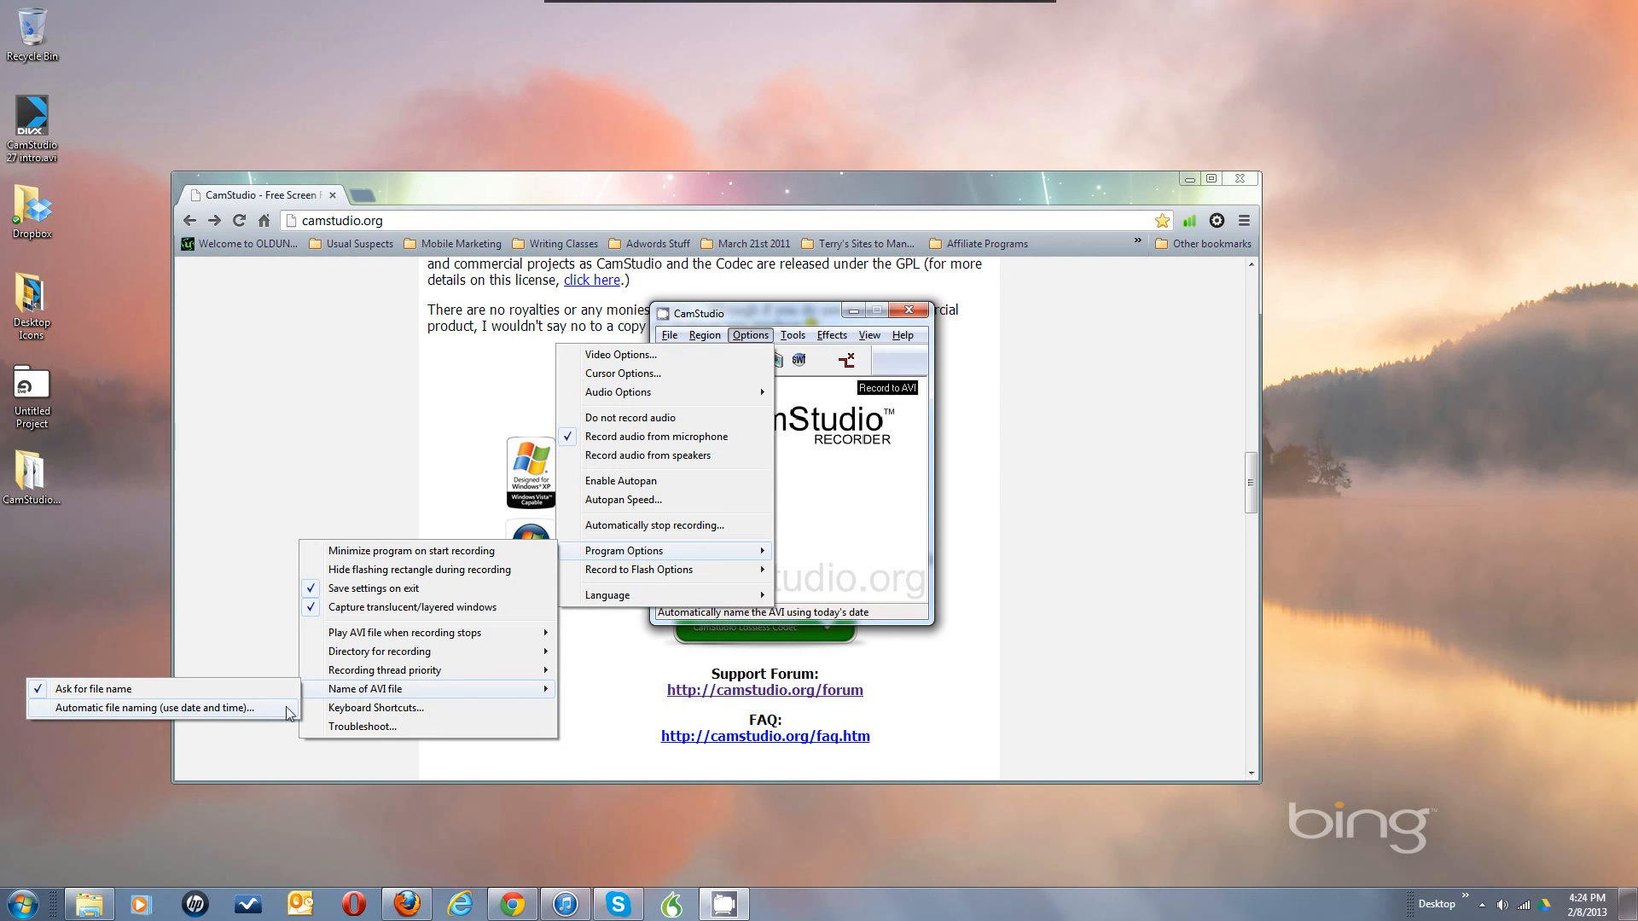
pyautogui.moveTo(409, 659)
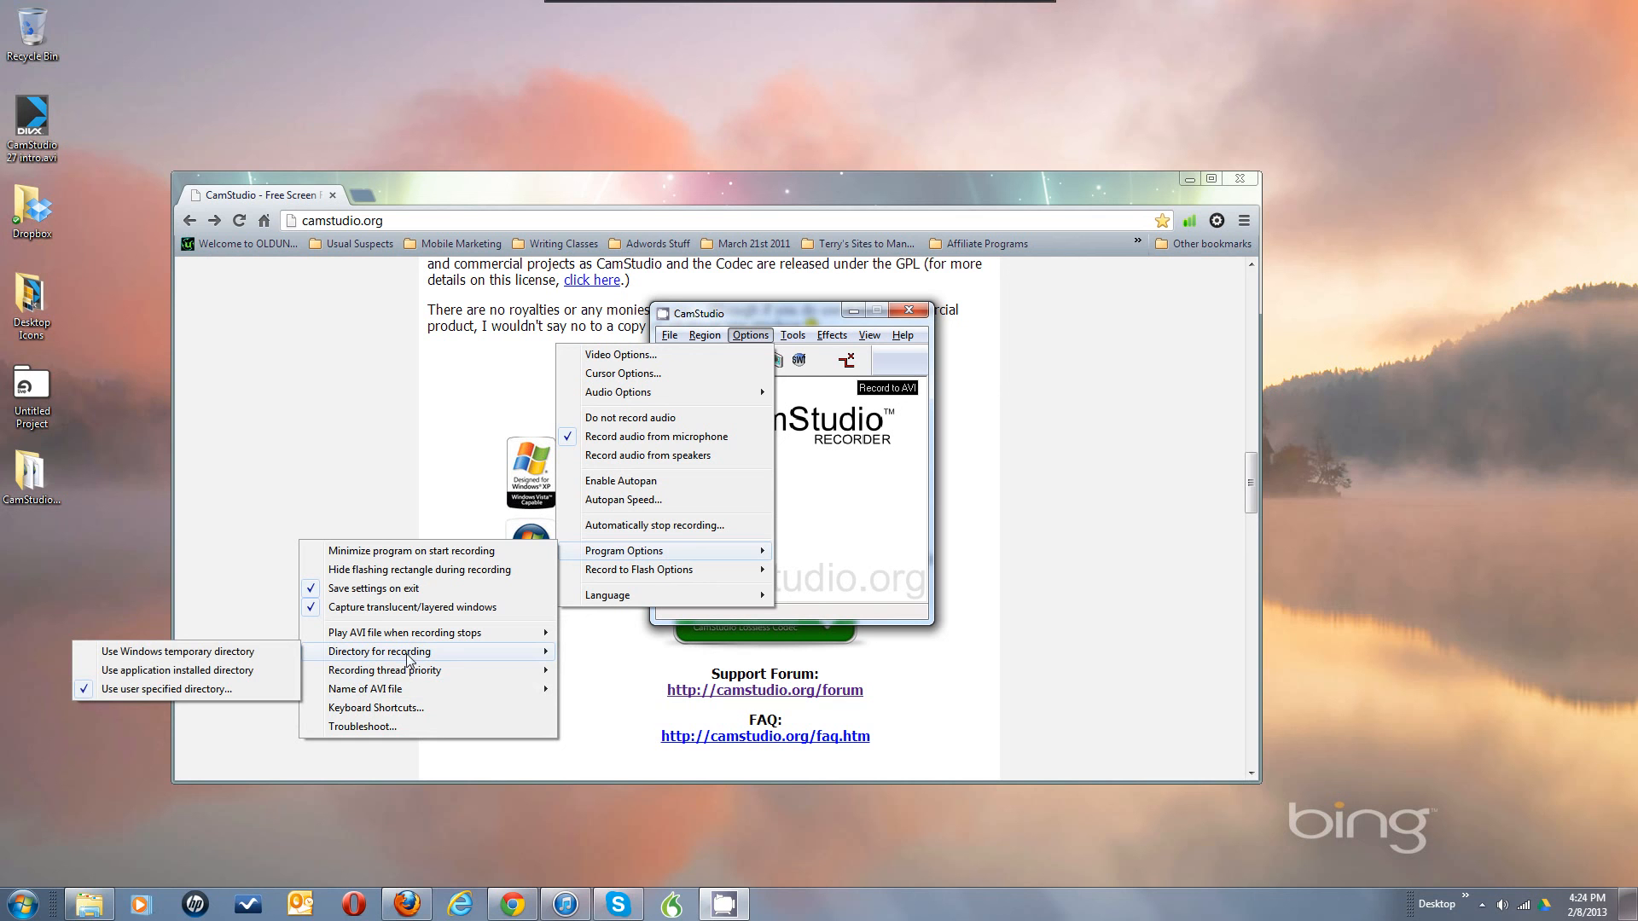
pyautogui.moveTo(404, 689)
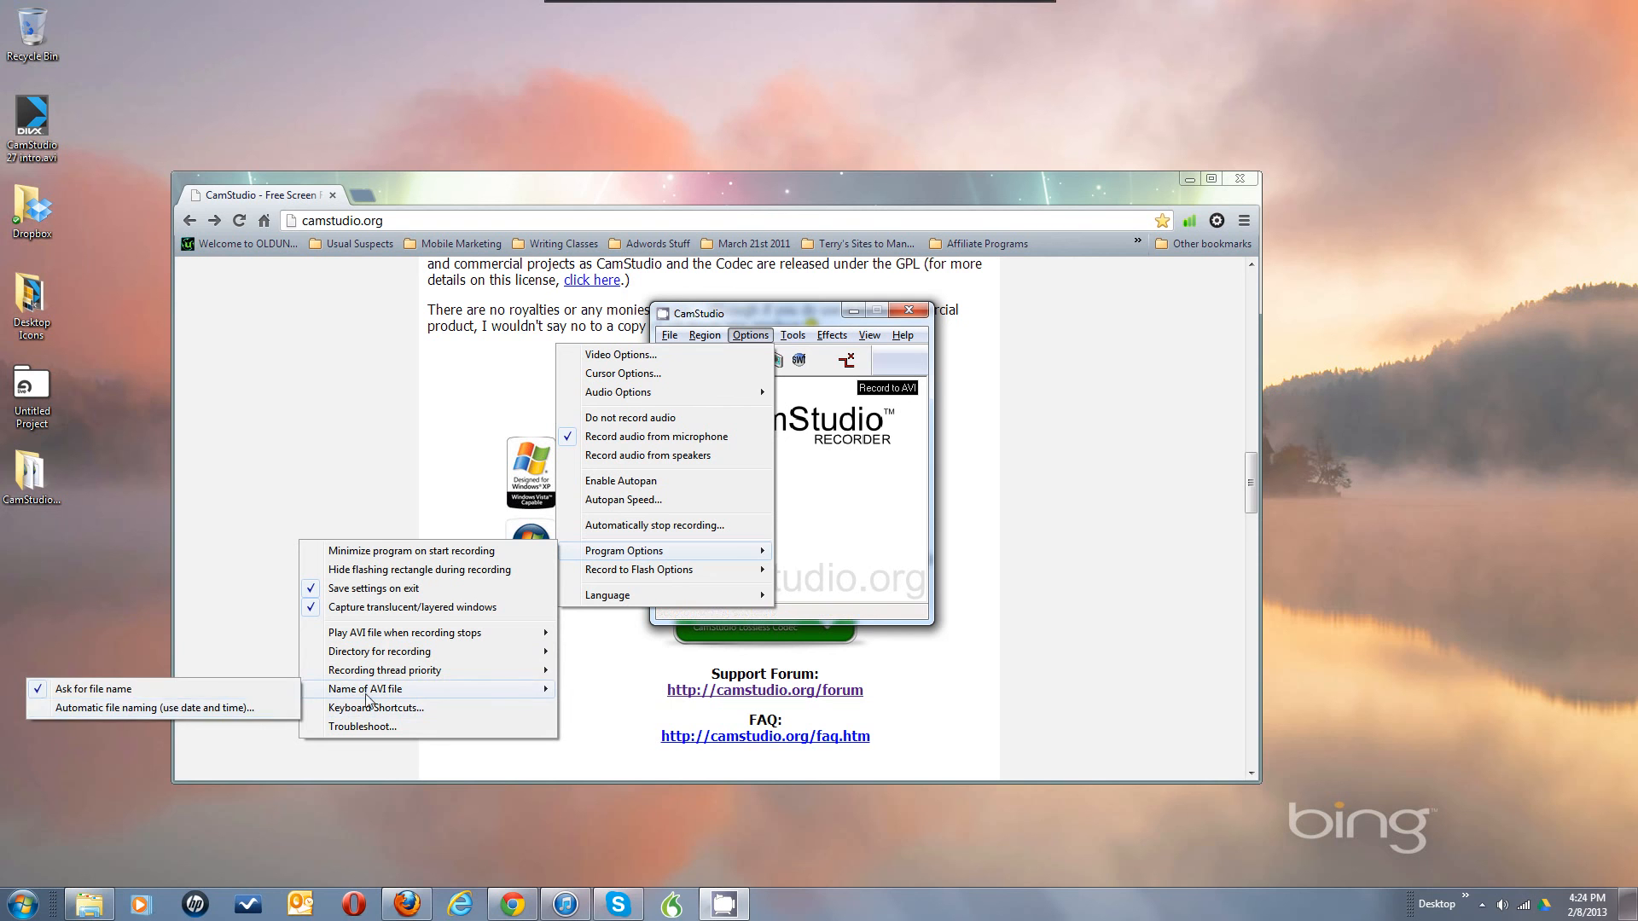
pyautogui.moveTo(341, 692)
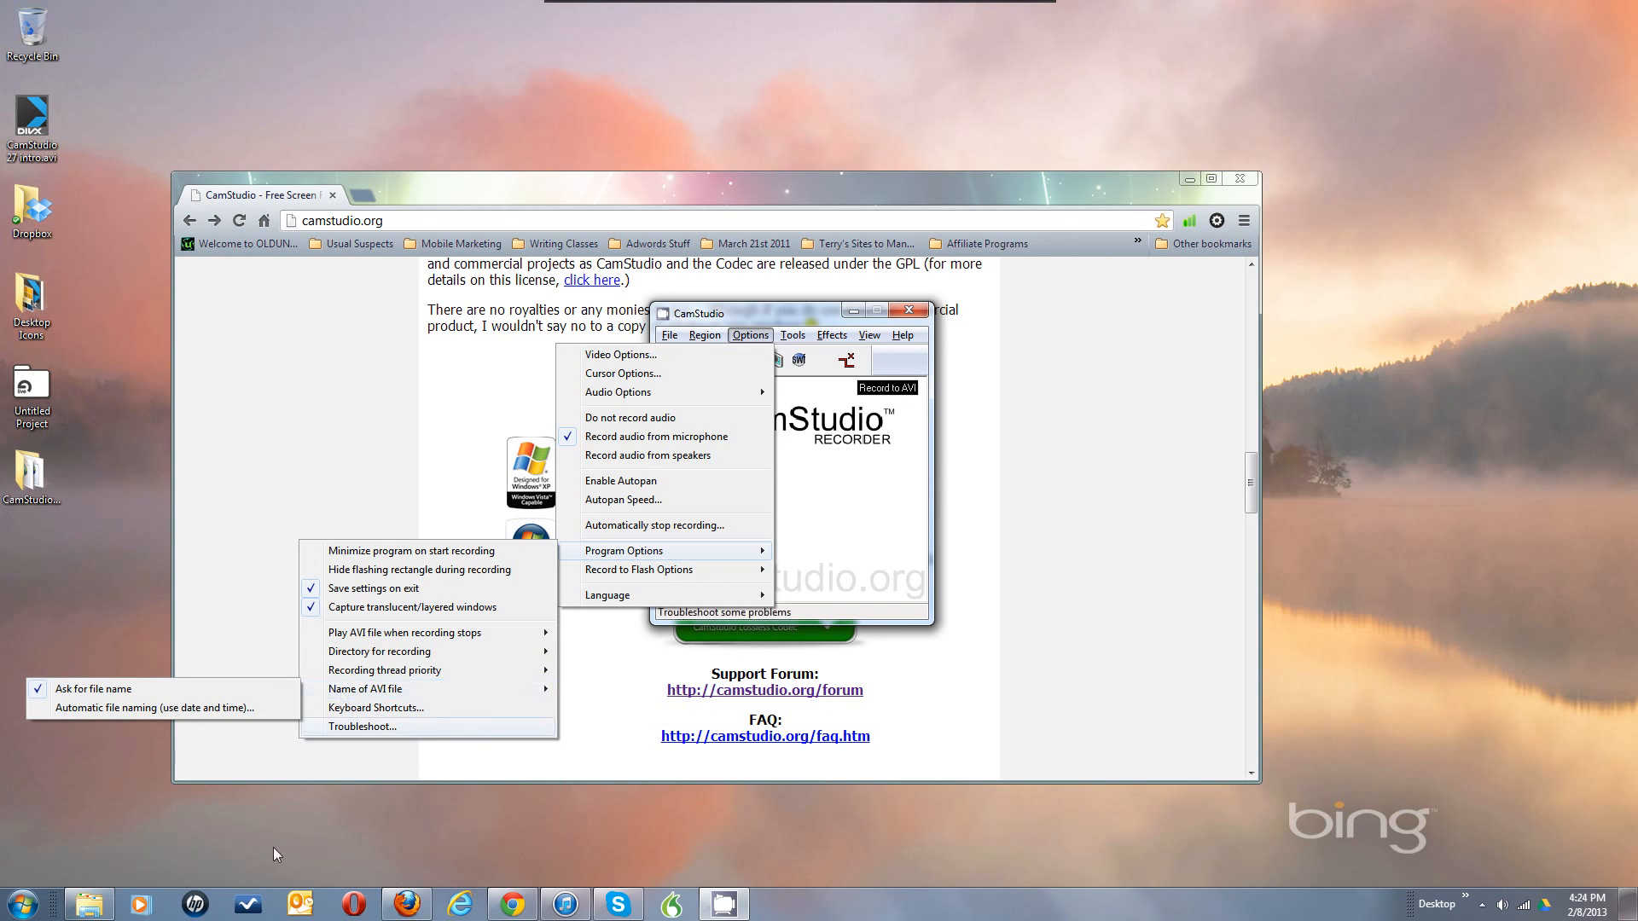
# Switch to Windows Explorer and open the Videos folder inside CamStudio 2.7 under Program Files (x86) on drive C:
pyautogui.click(82, 907)
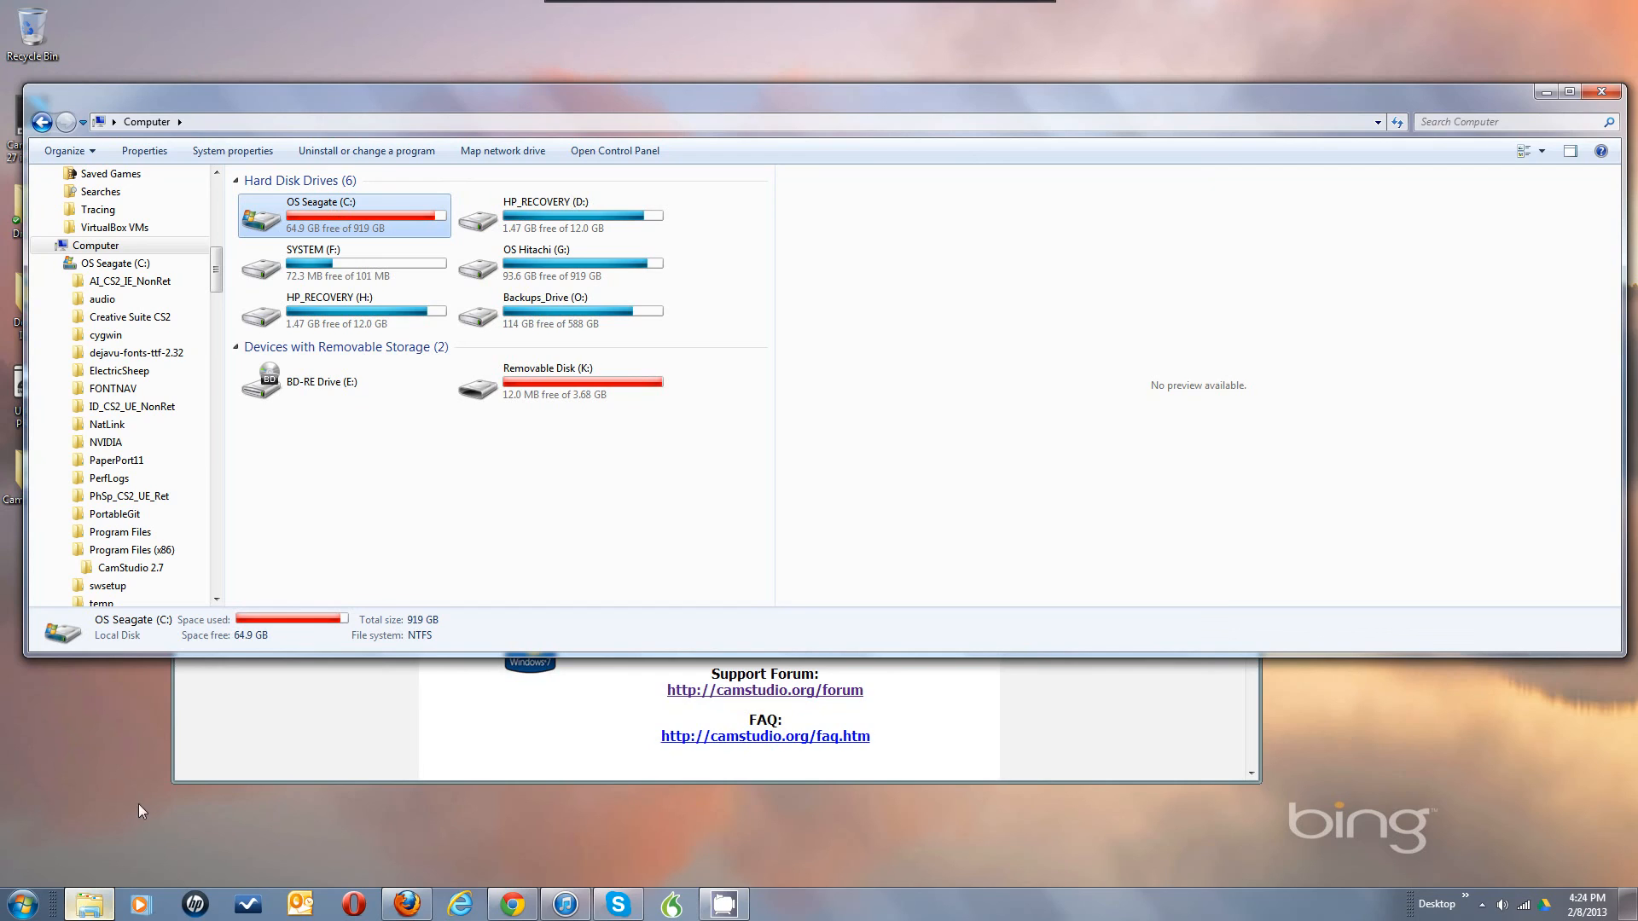
pyautogui.doubleClick(316, 232)
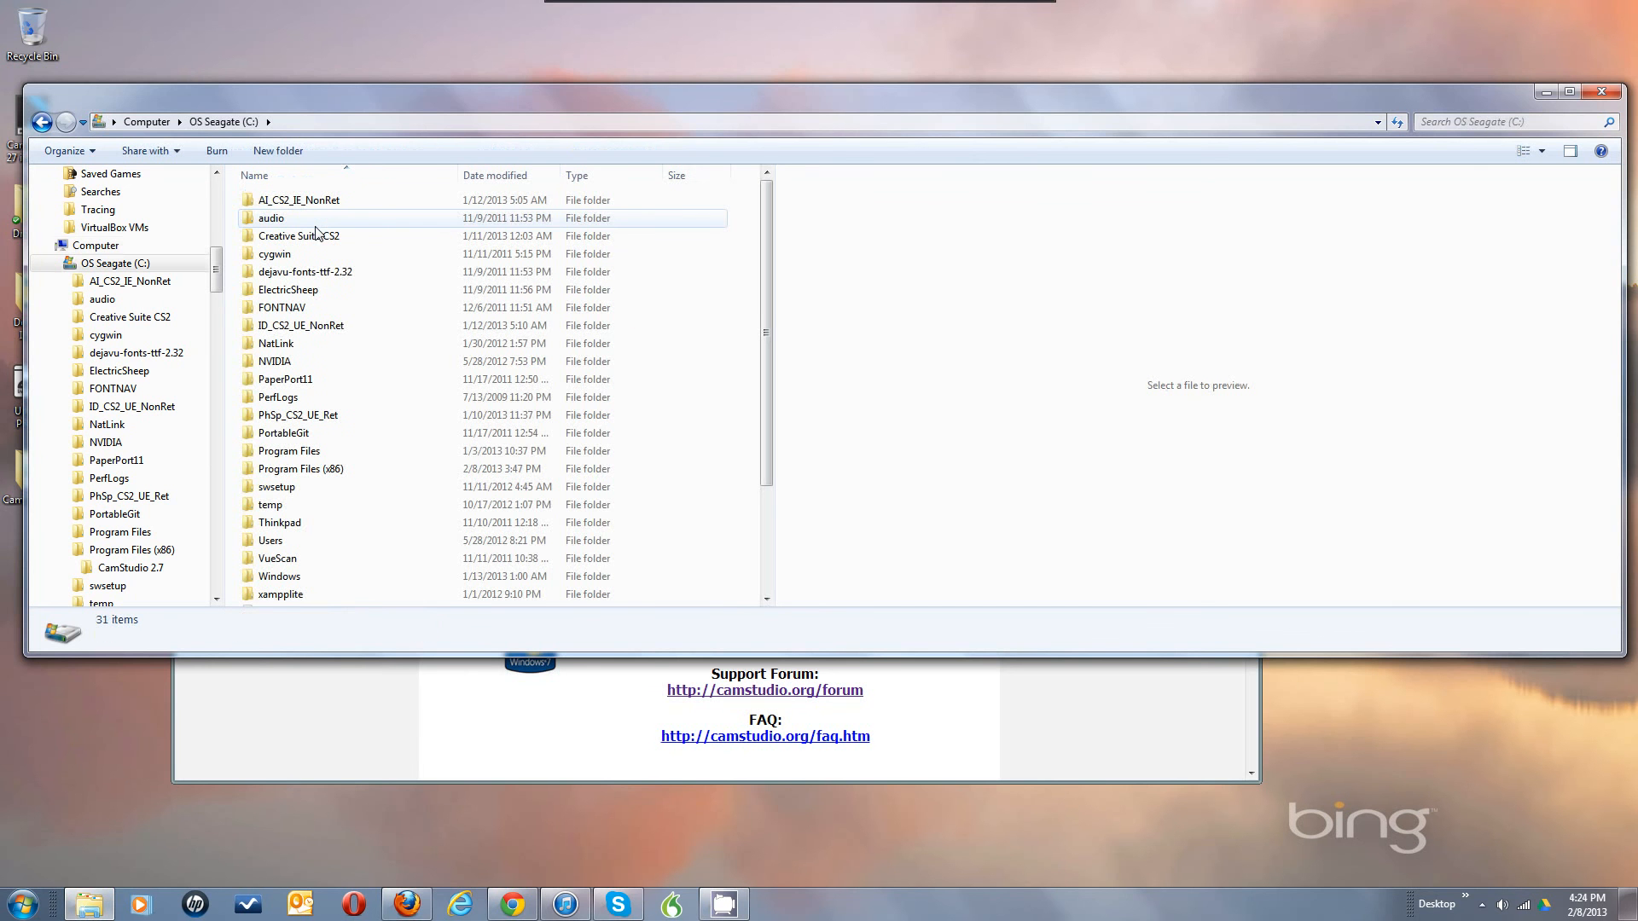
pyautogui.doubleClick(303, 470)
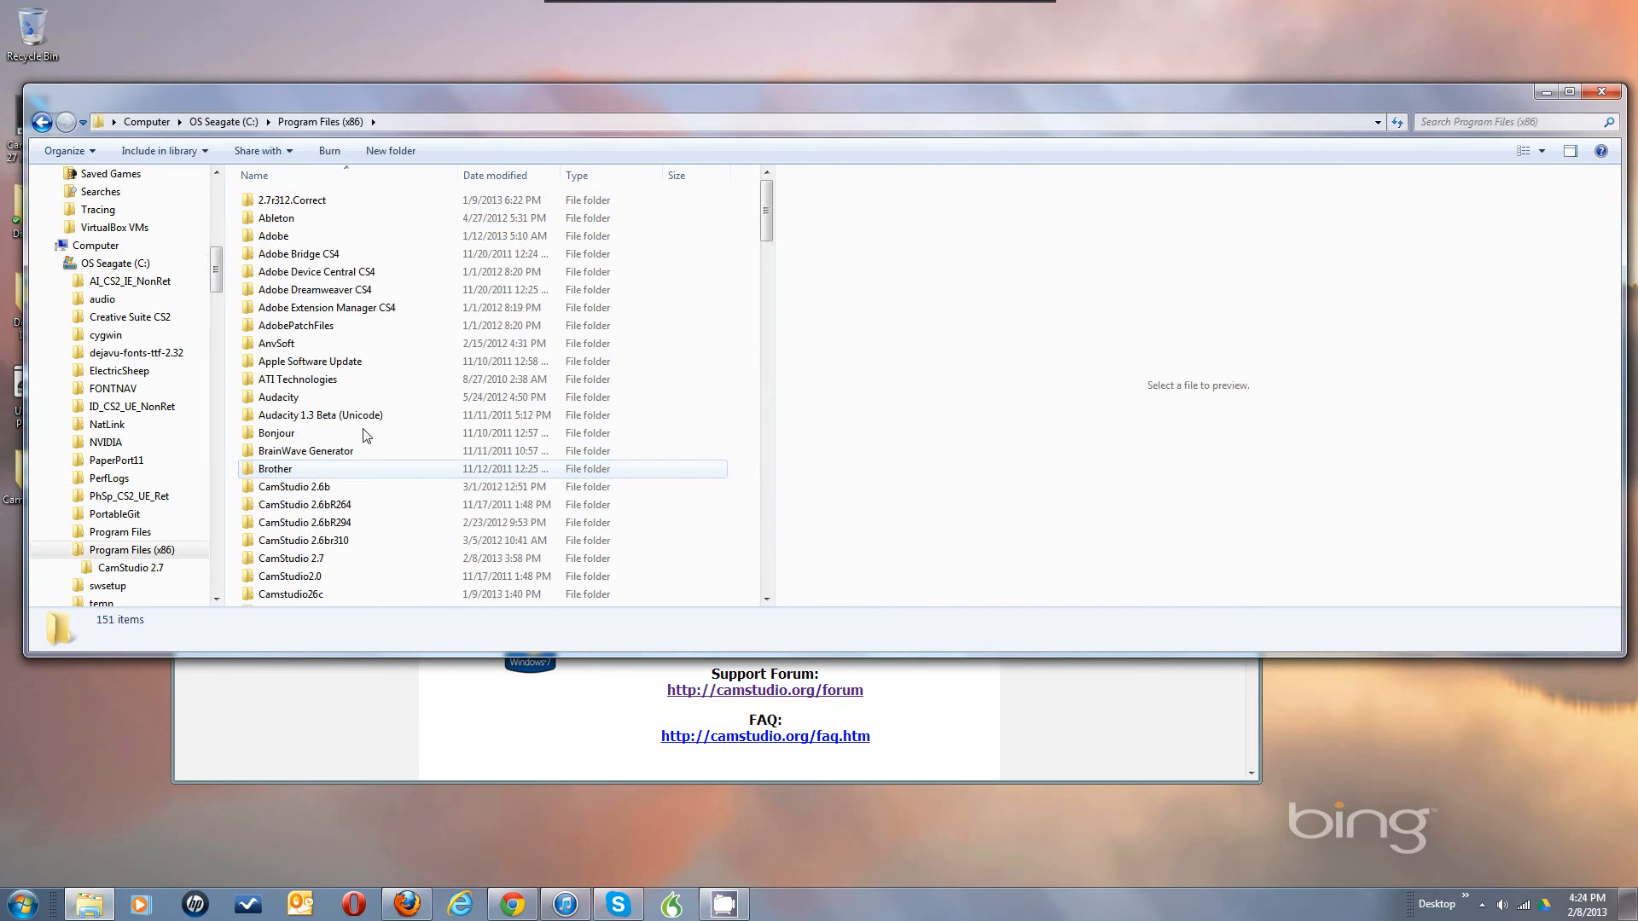
pyautogui.doubleClick(308, 559)
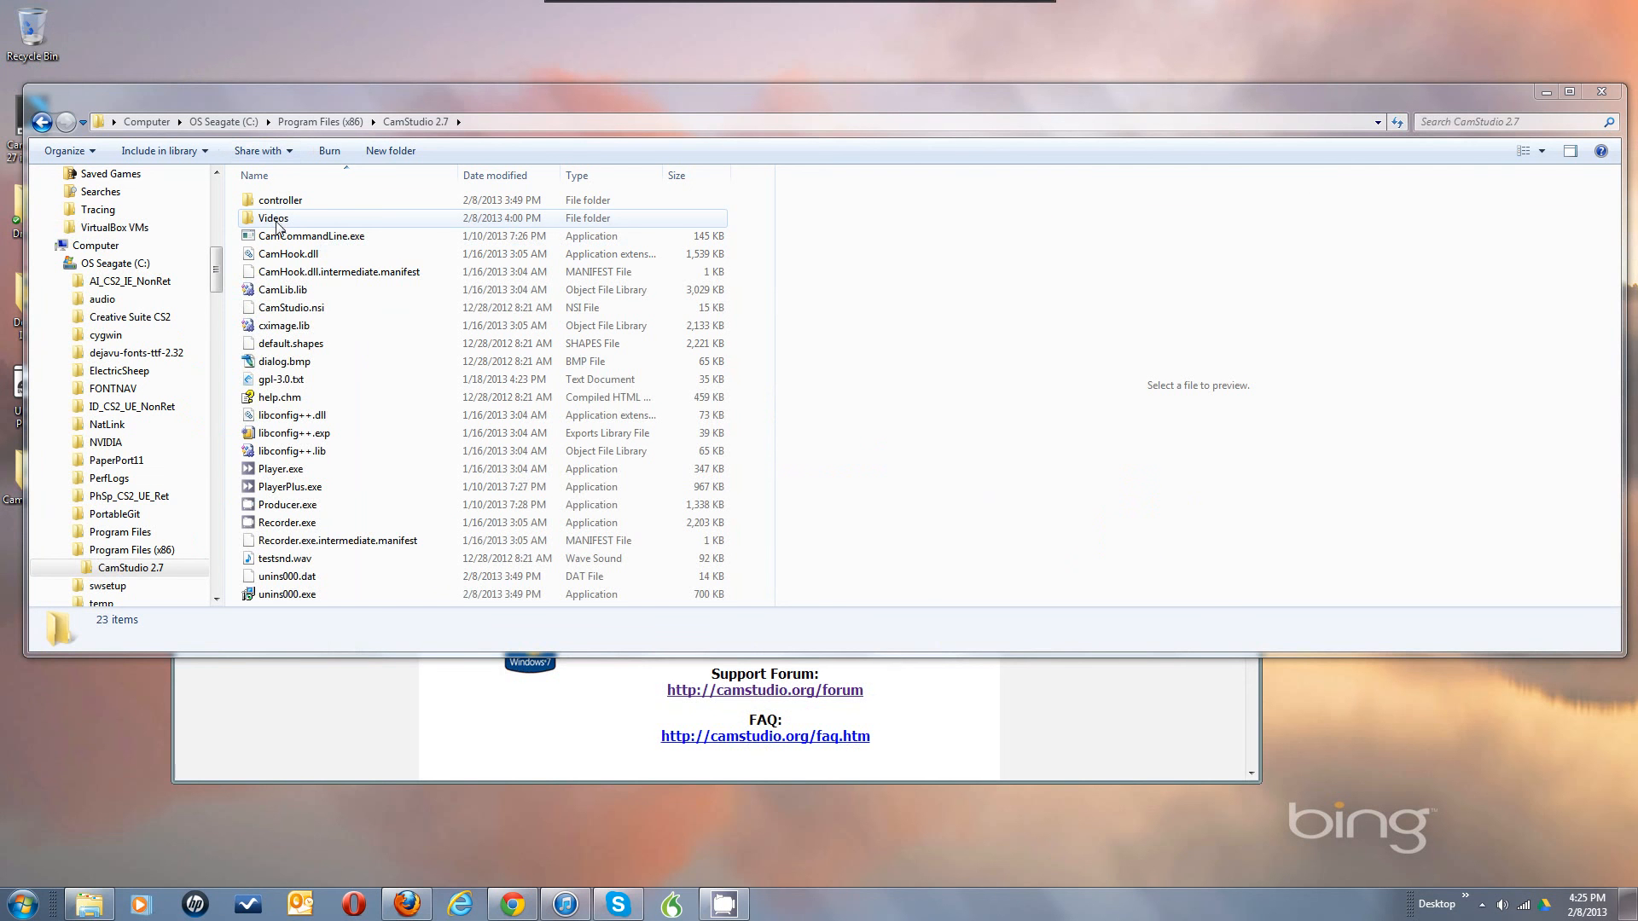
pyautogui.doubleClick(277, 222)
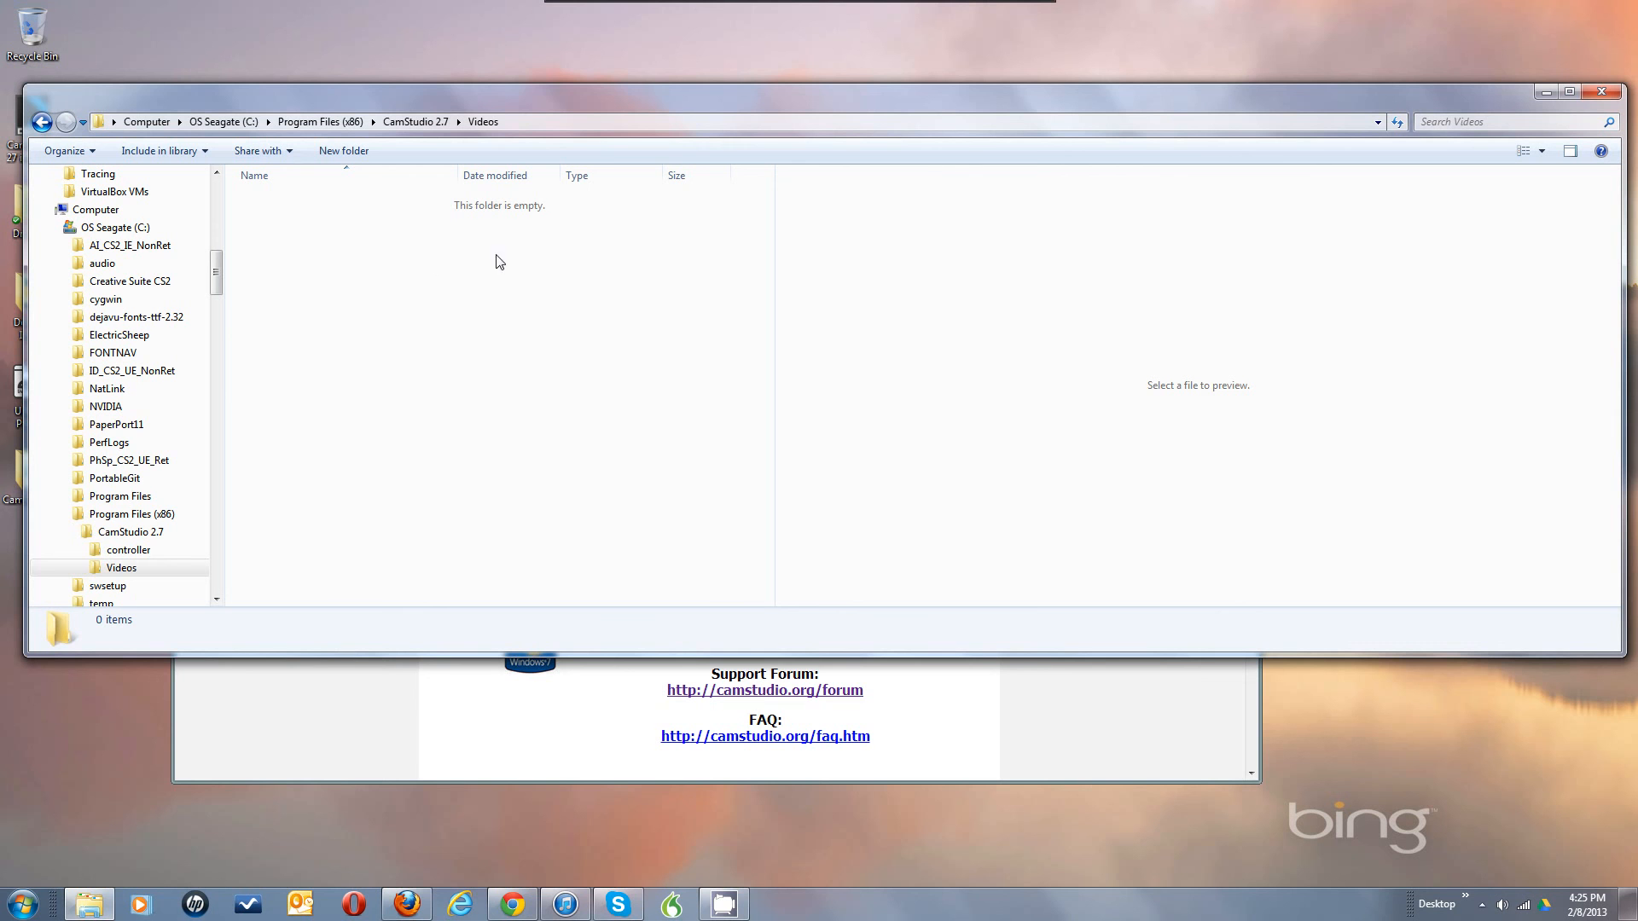
# Switch back to CamStudio and review the program options for the recording directory and AVI file naming
pyautogui.click(724, 904)
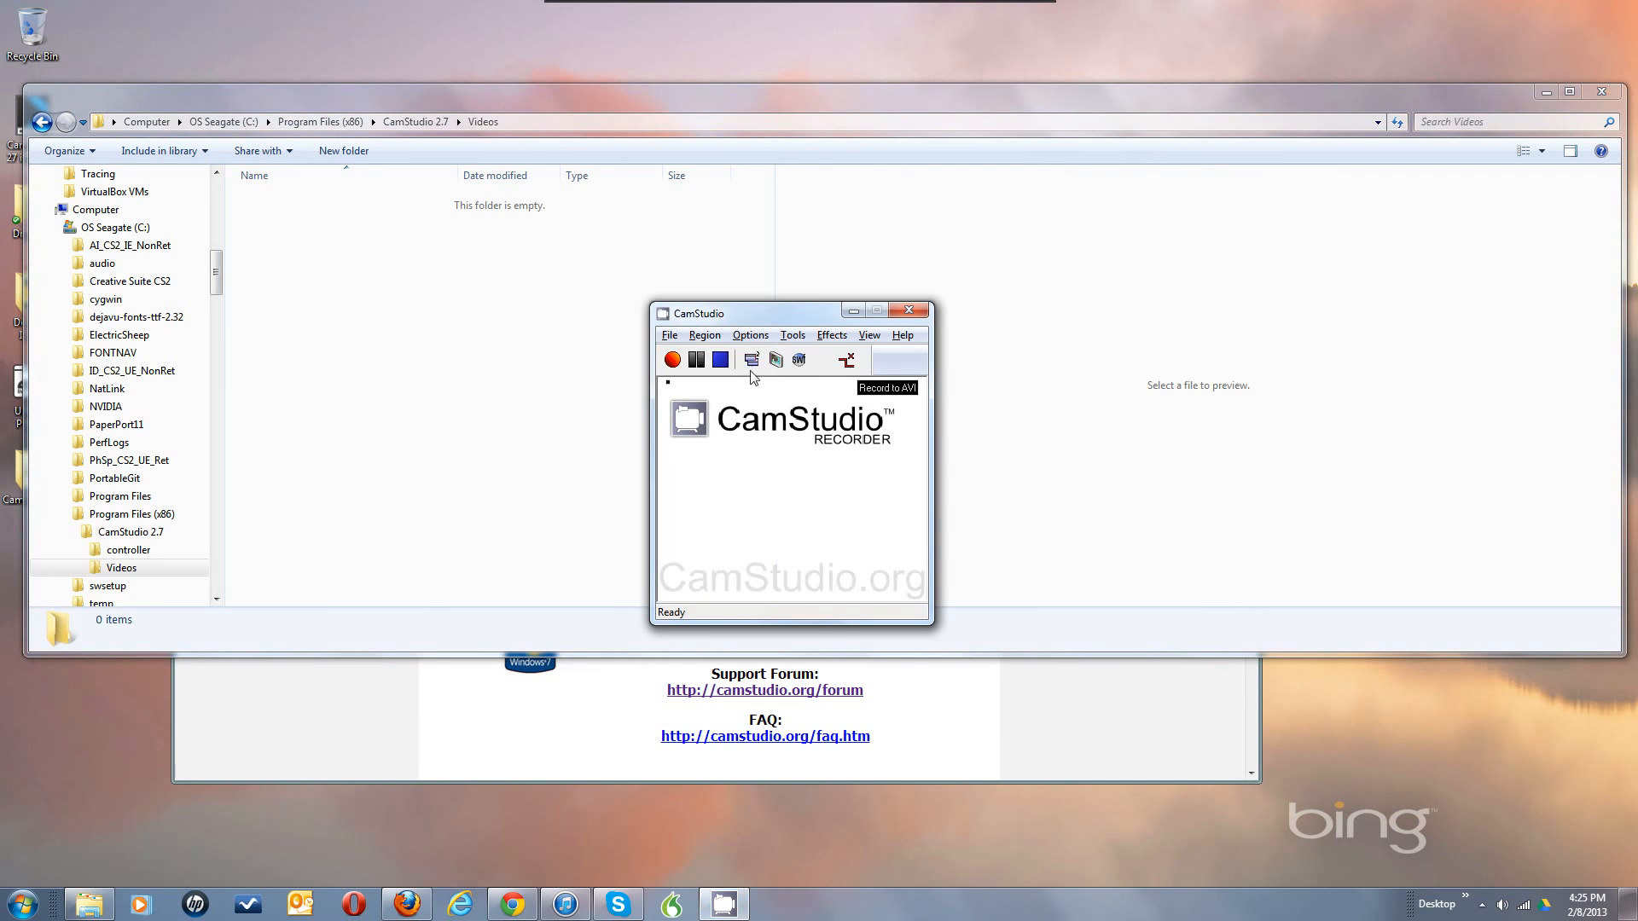
pyautogui.click(751, 335)
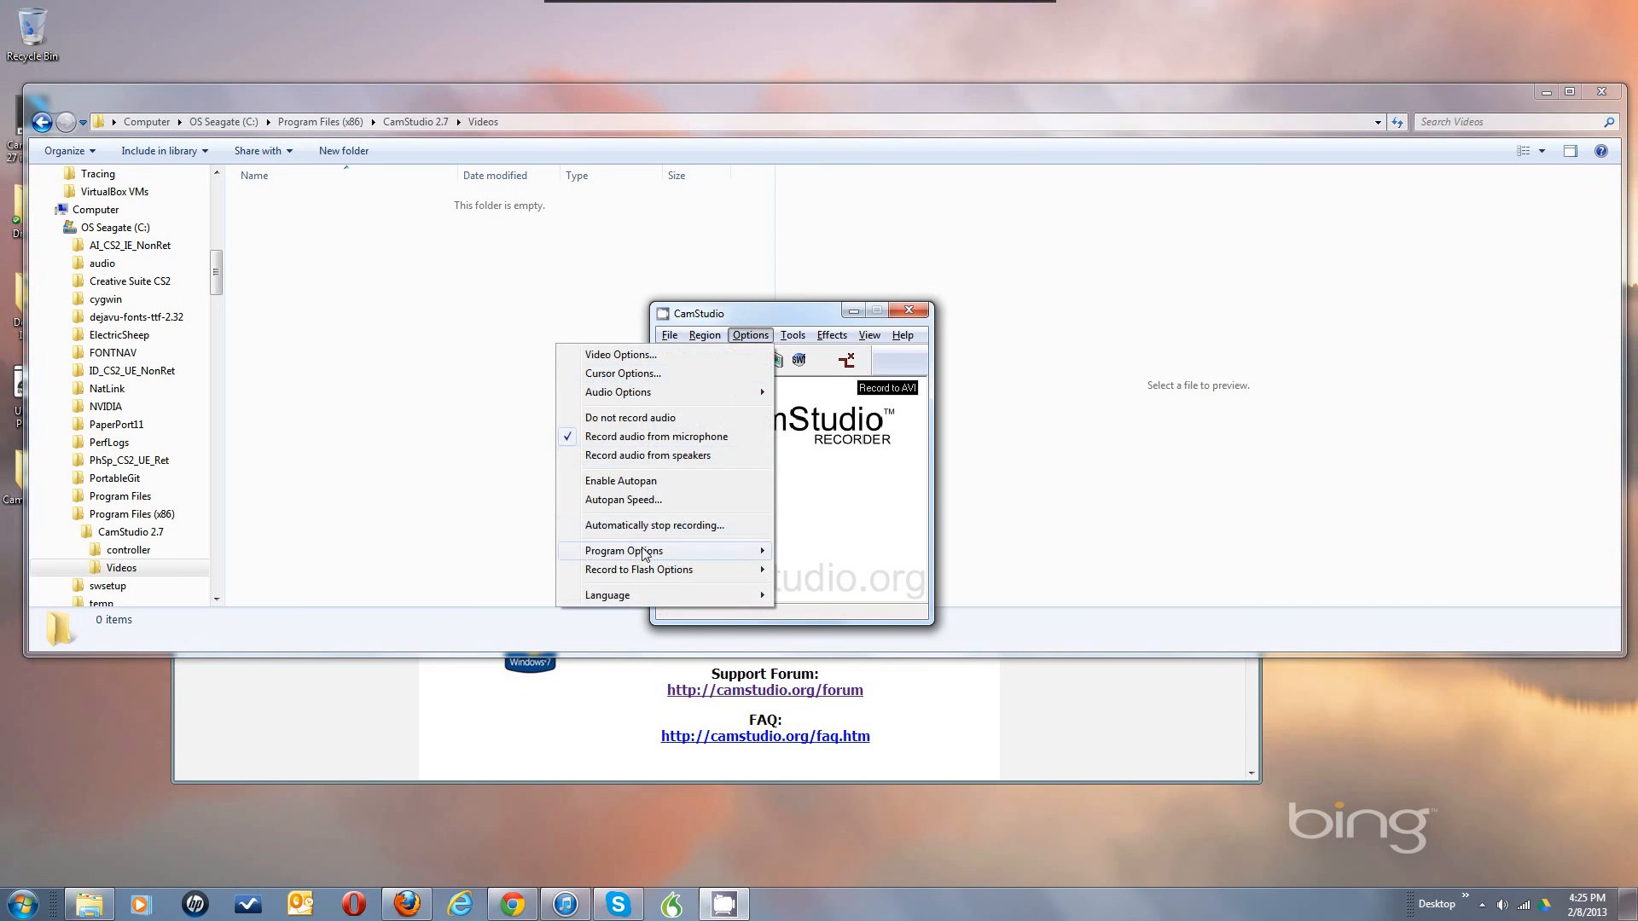
pyautogui.moveTo(642, 556)
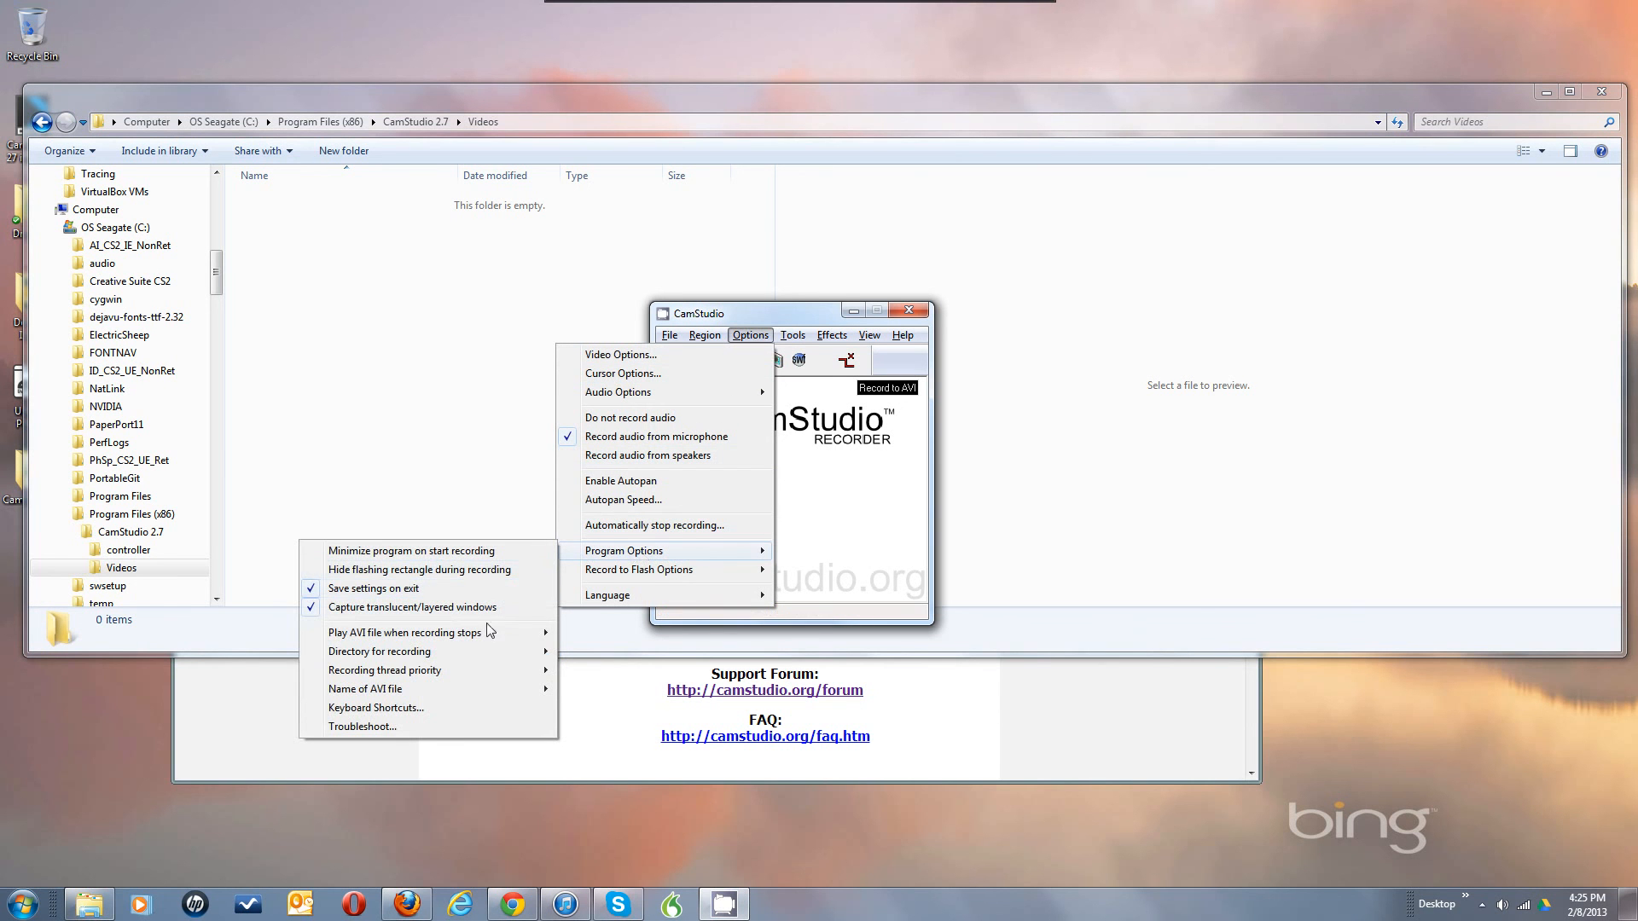
pyautogui.moveTo(443, 650)
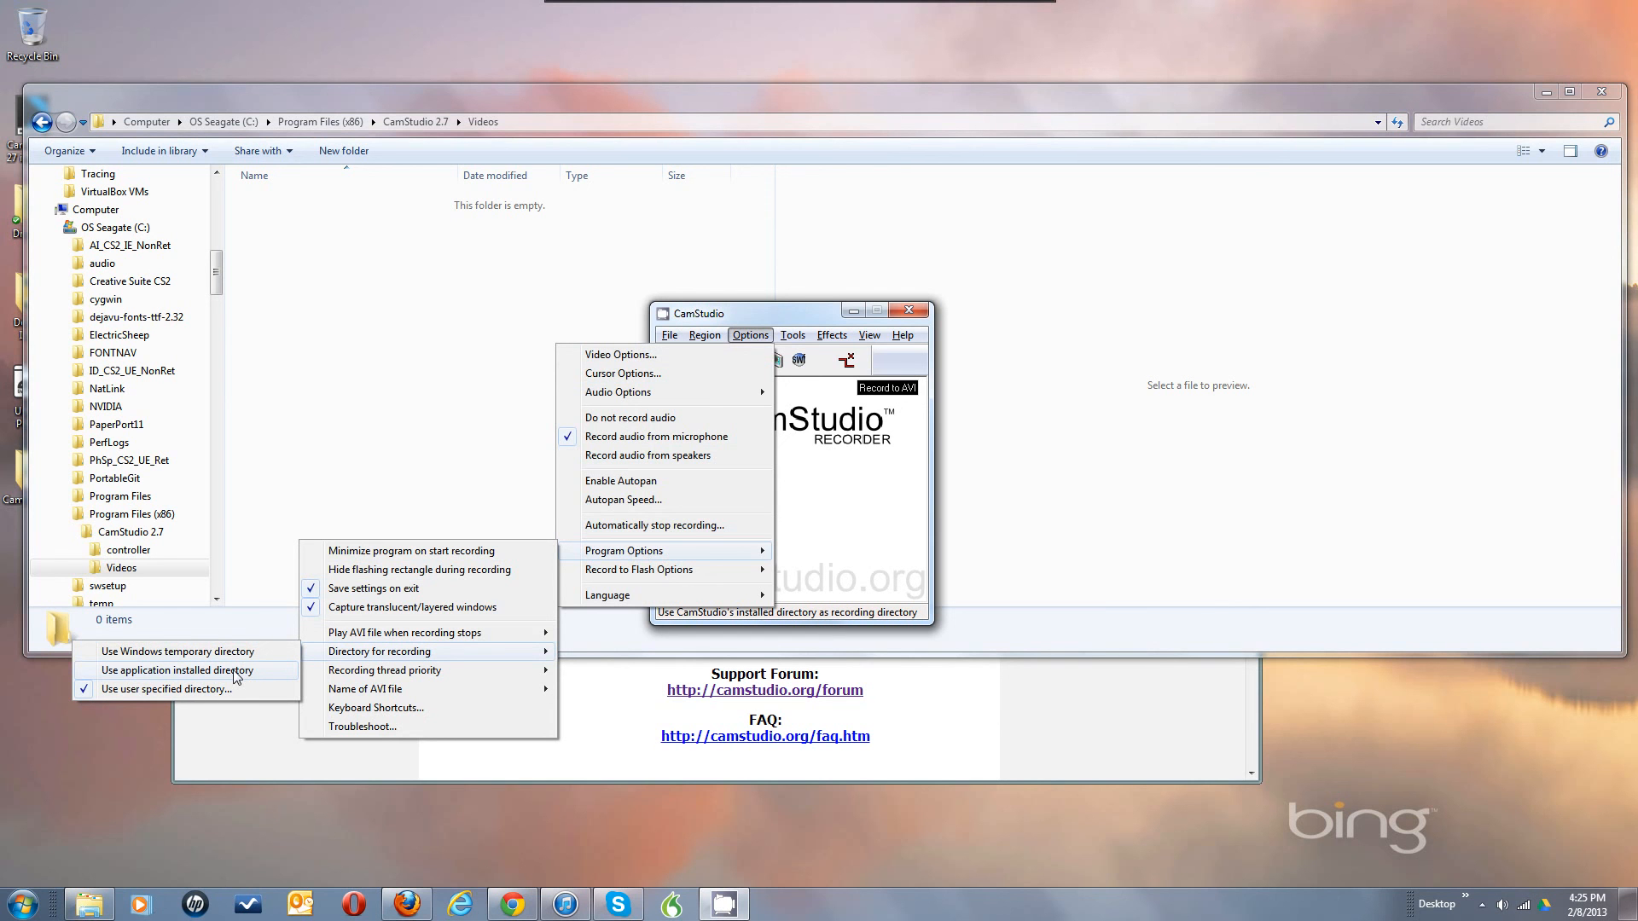
pyautogui.moveTo(339, 693)
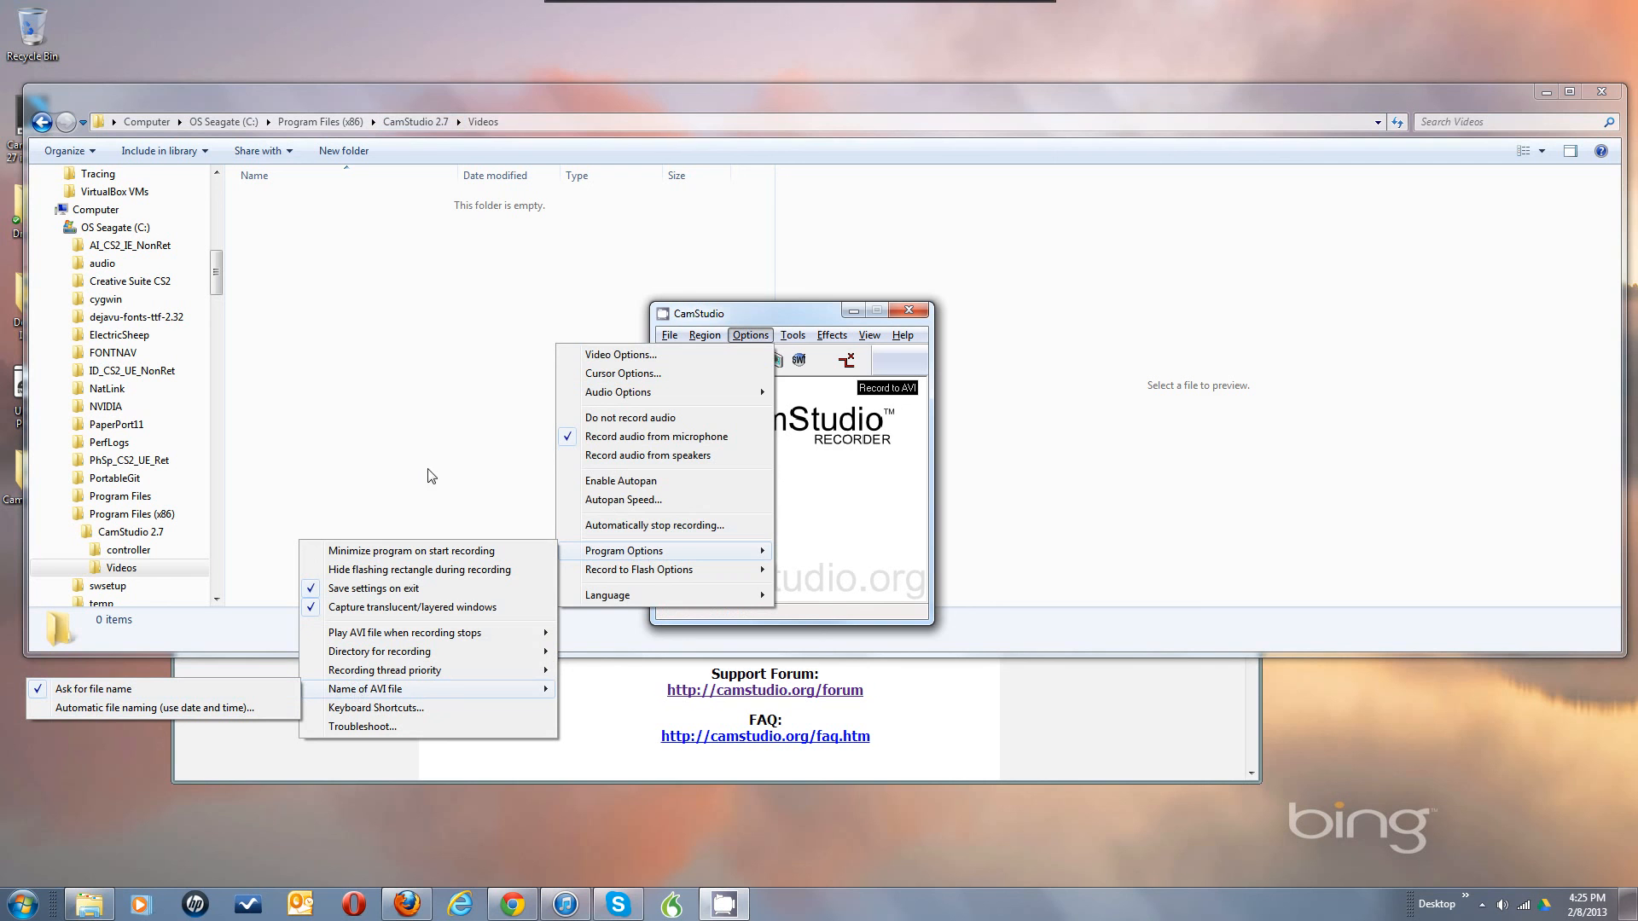
pyautogui.click(814, 504)
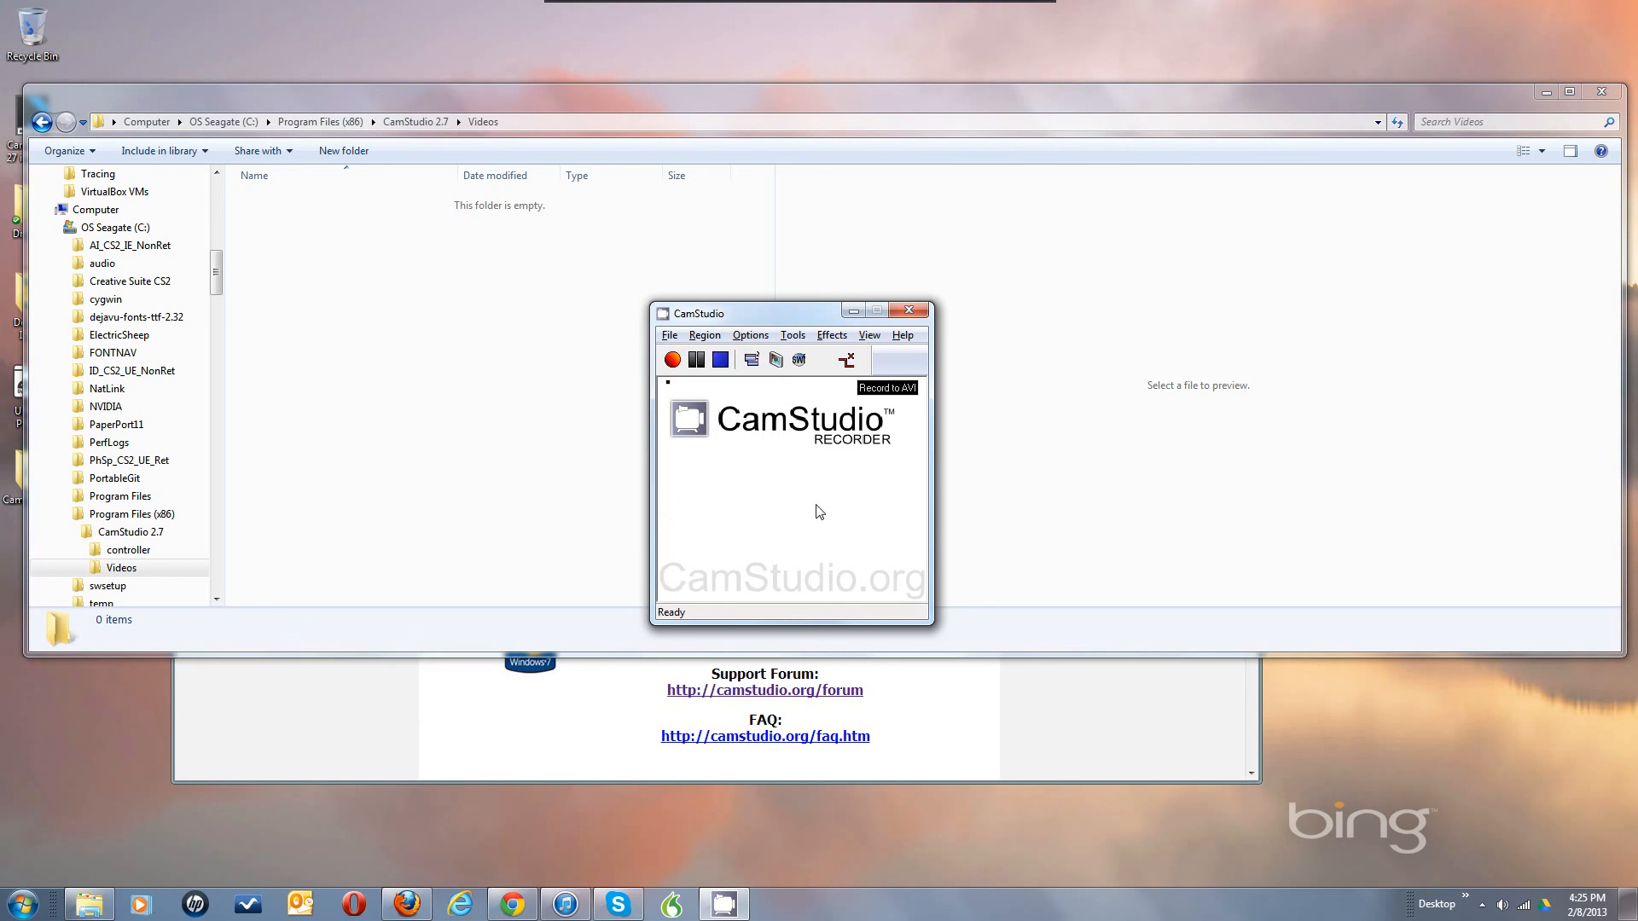
pyautogui.click(752, 336)
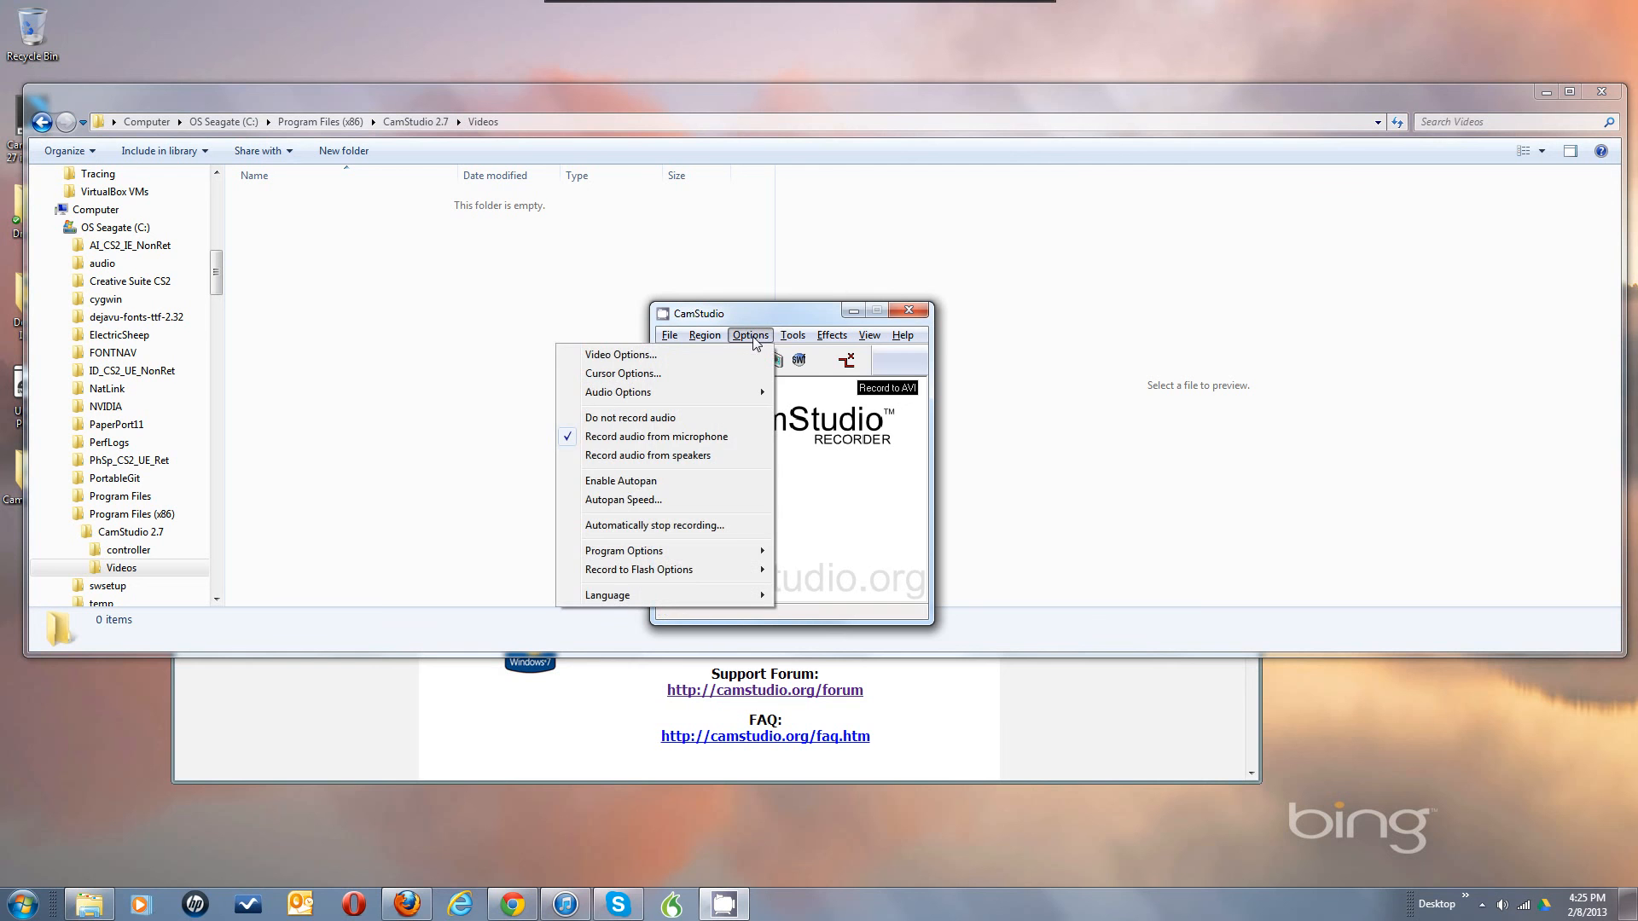
pyautogui.click(822, 459)
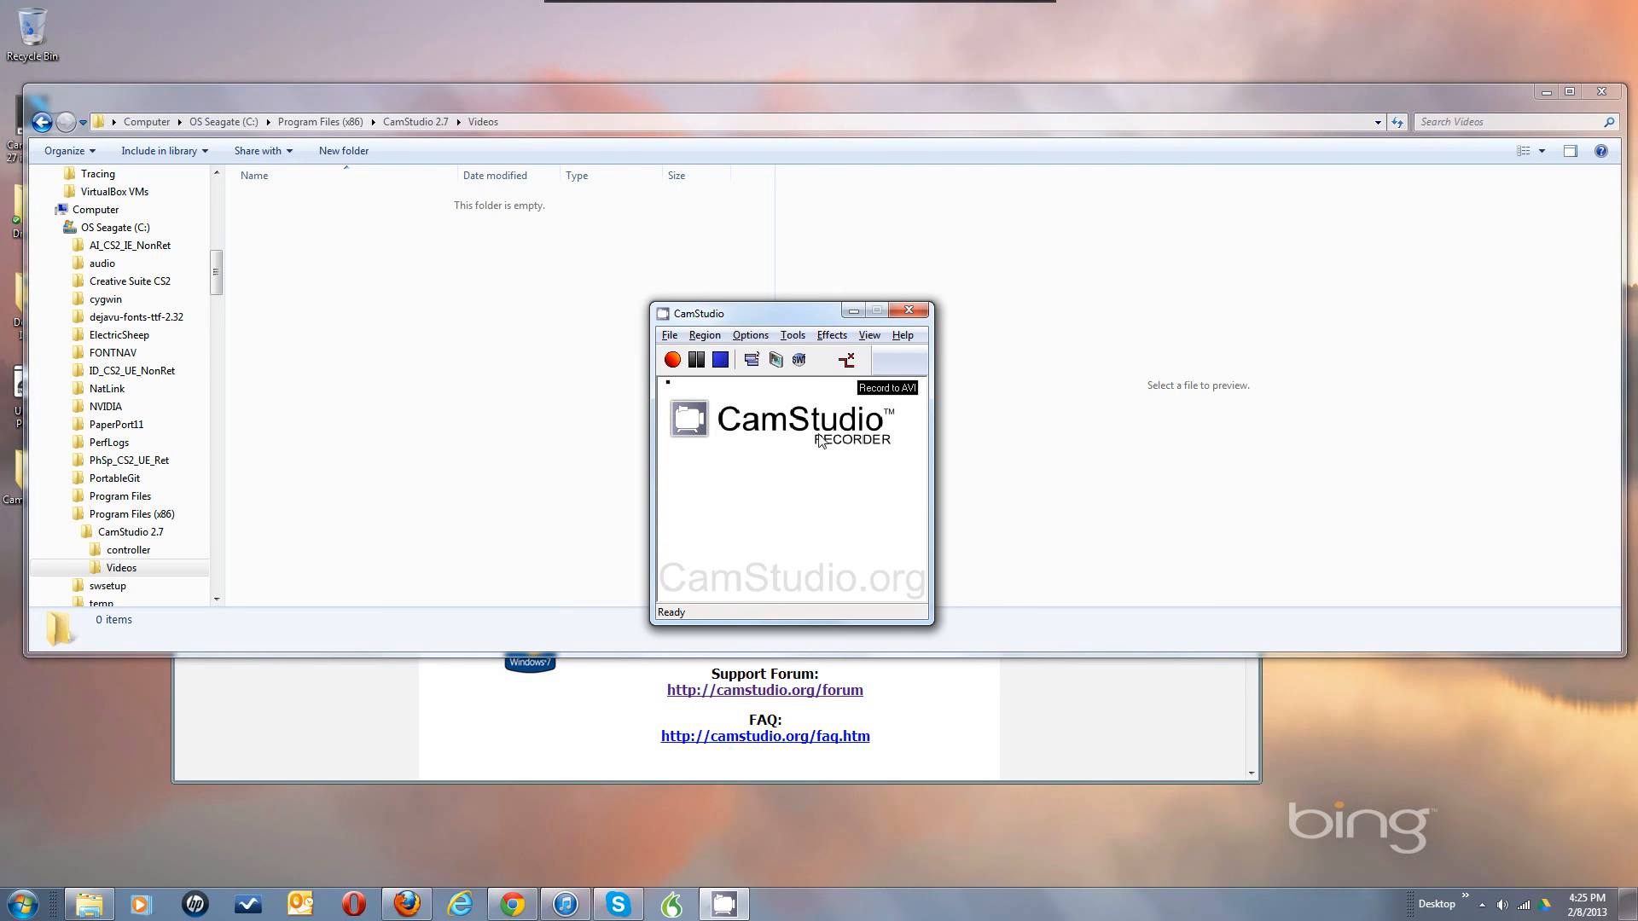
pyautogui.click(792, 336)
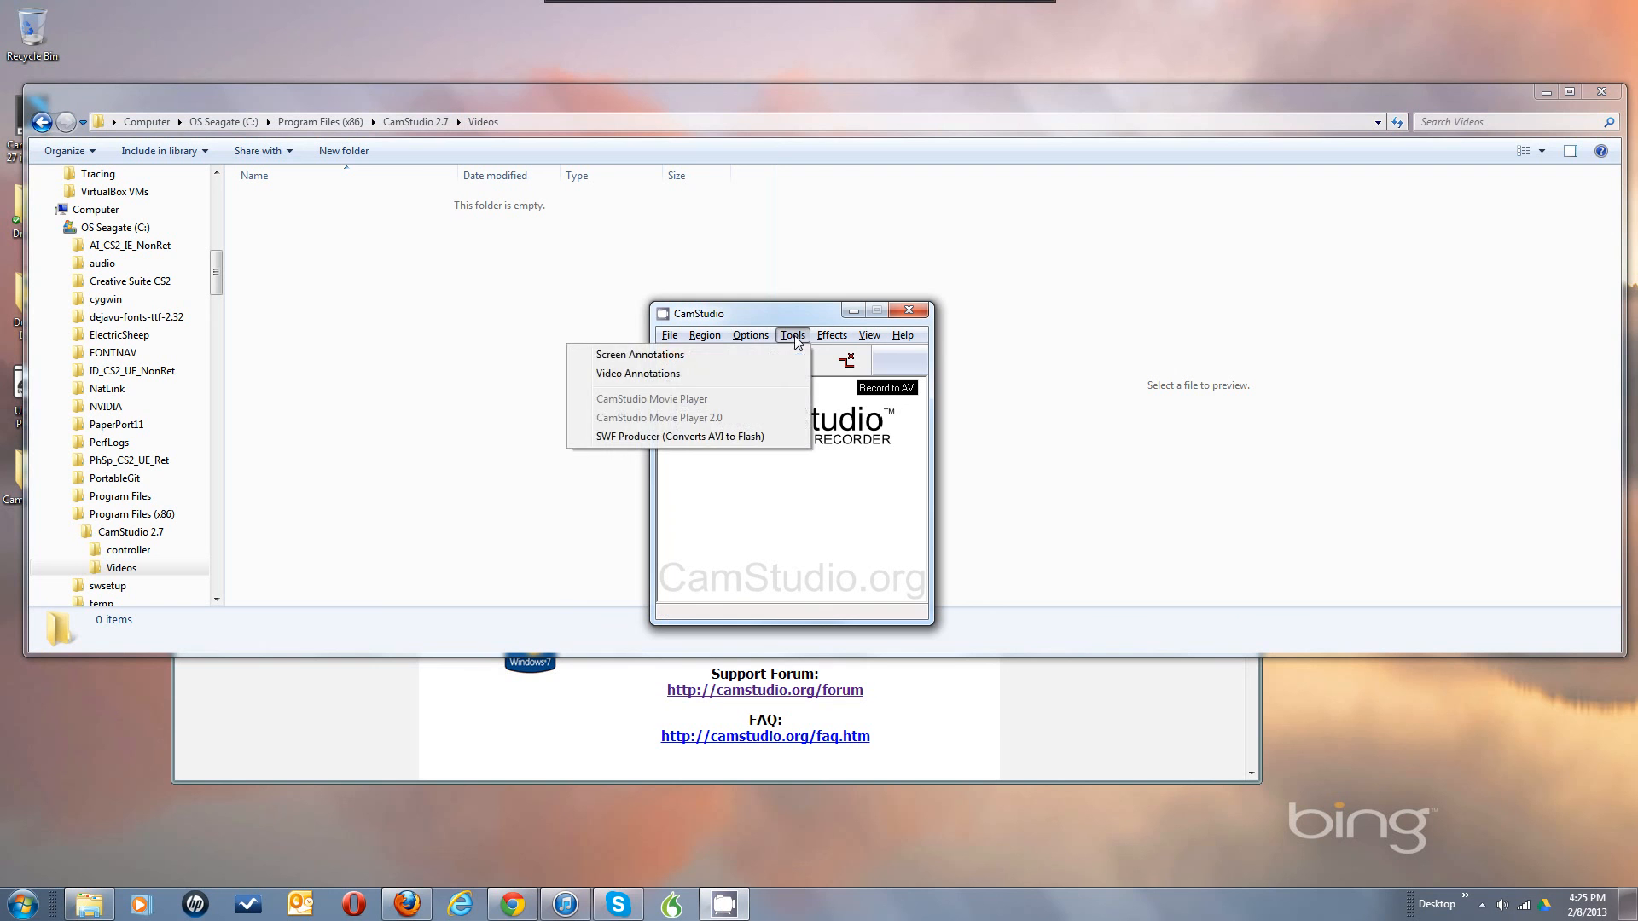
pyautogui.moveTo(812, 339)
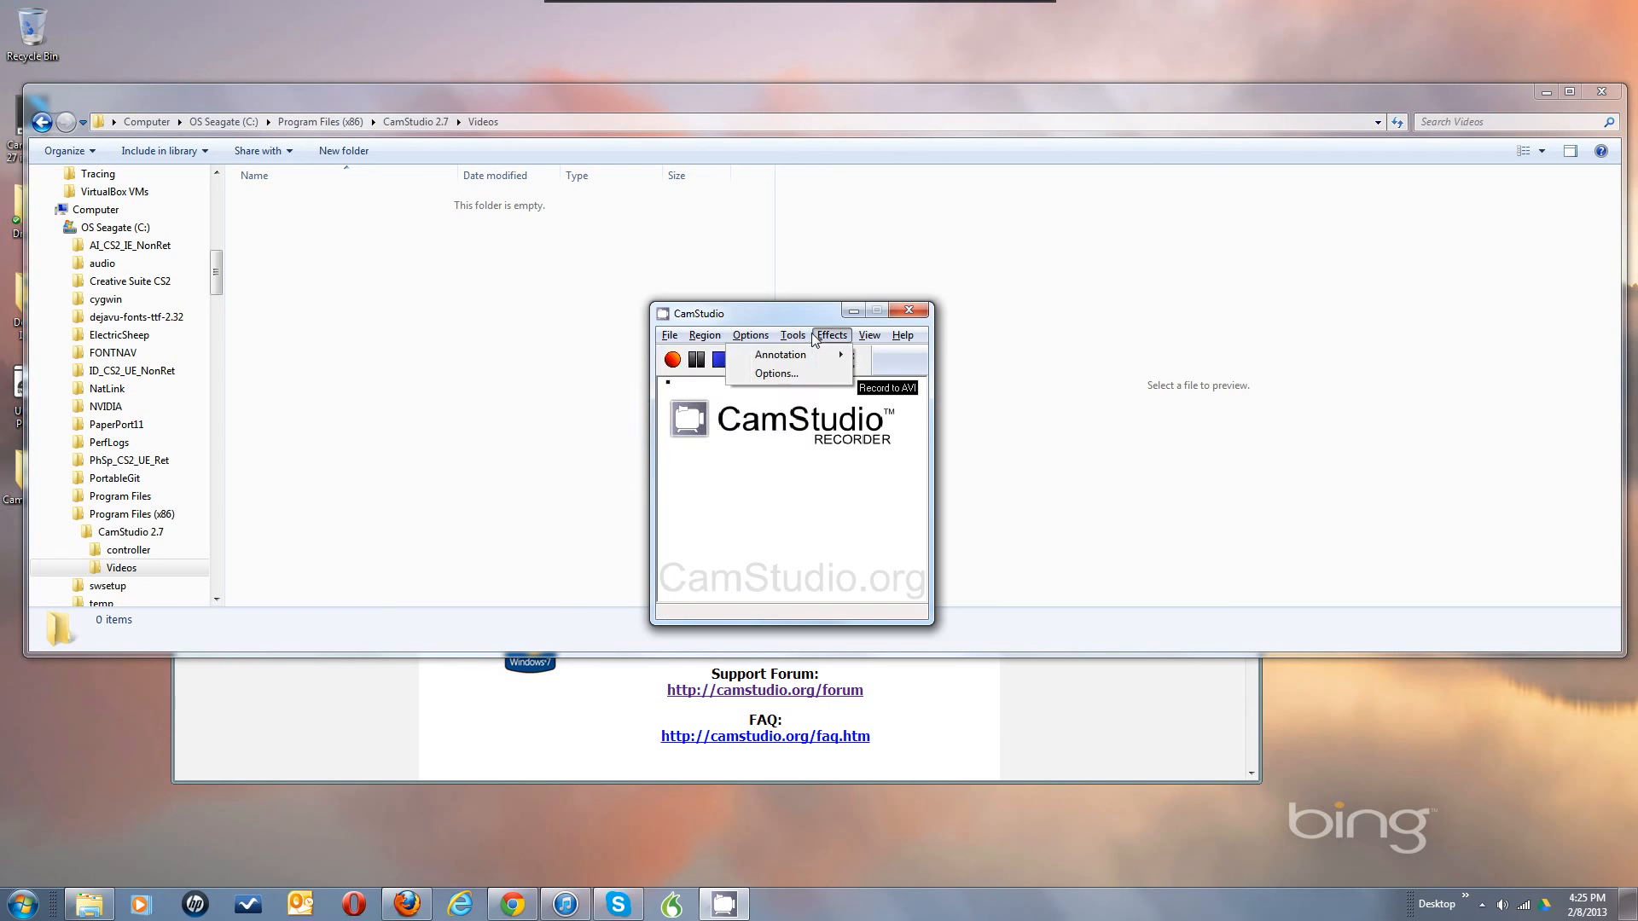
pyautogui.click(792, 335)
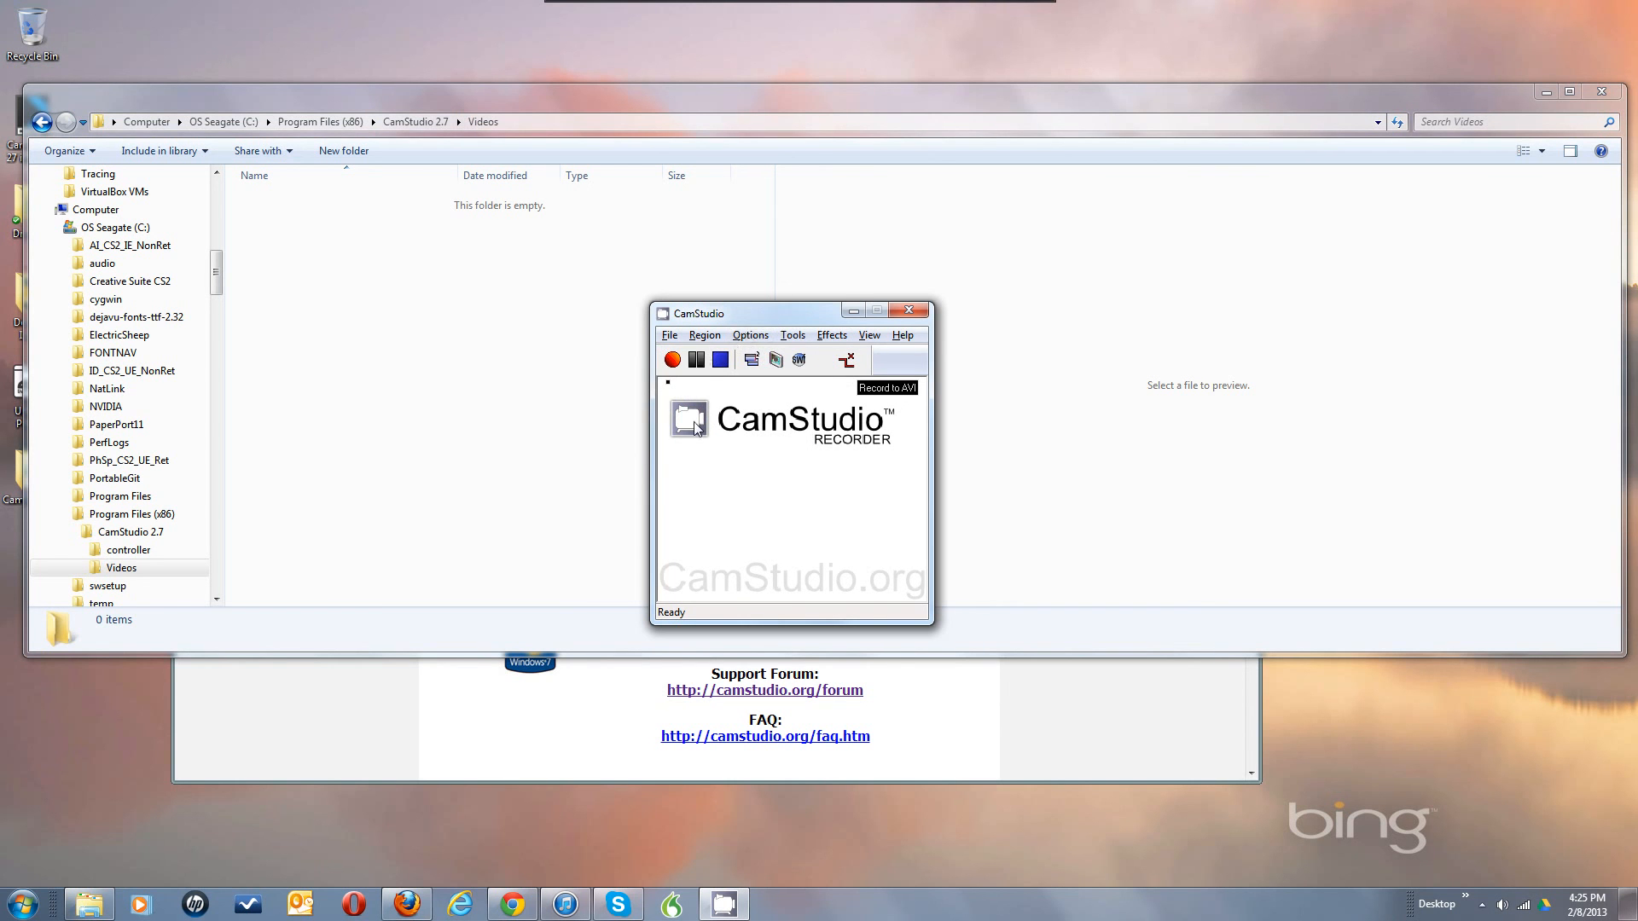
# Record a short test video of the screen, stop it, and cancel saving the AVI file
pyautogui.click(672, 363)
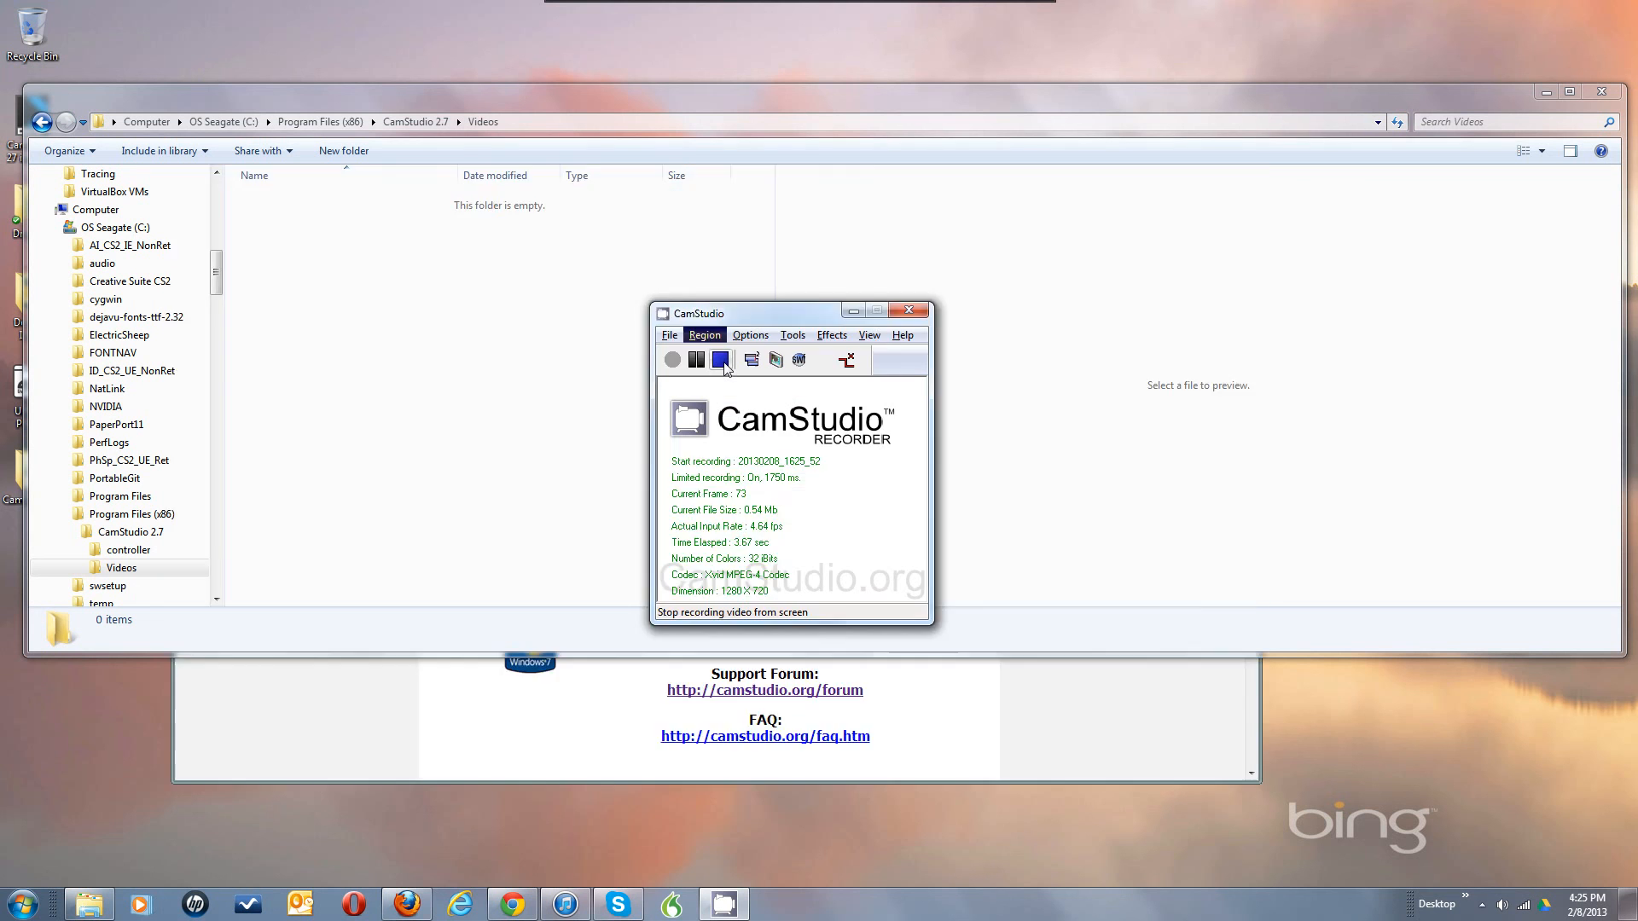
pyautogui.click(721, 361)
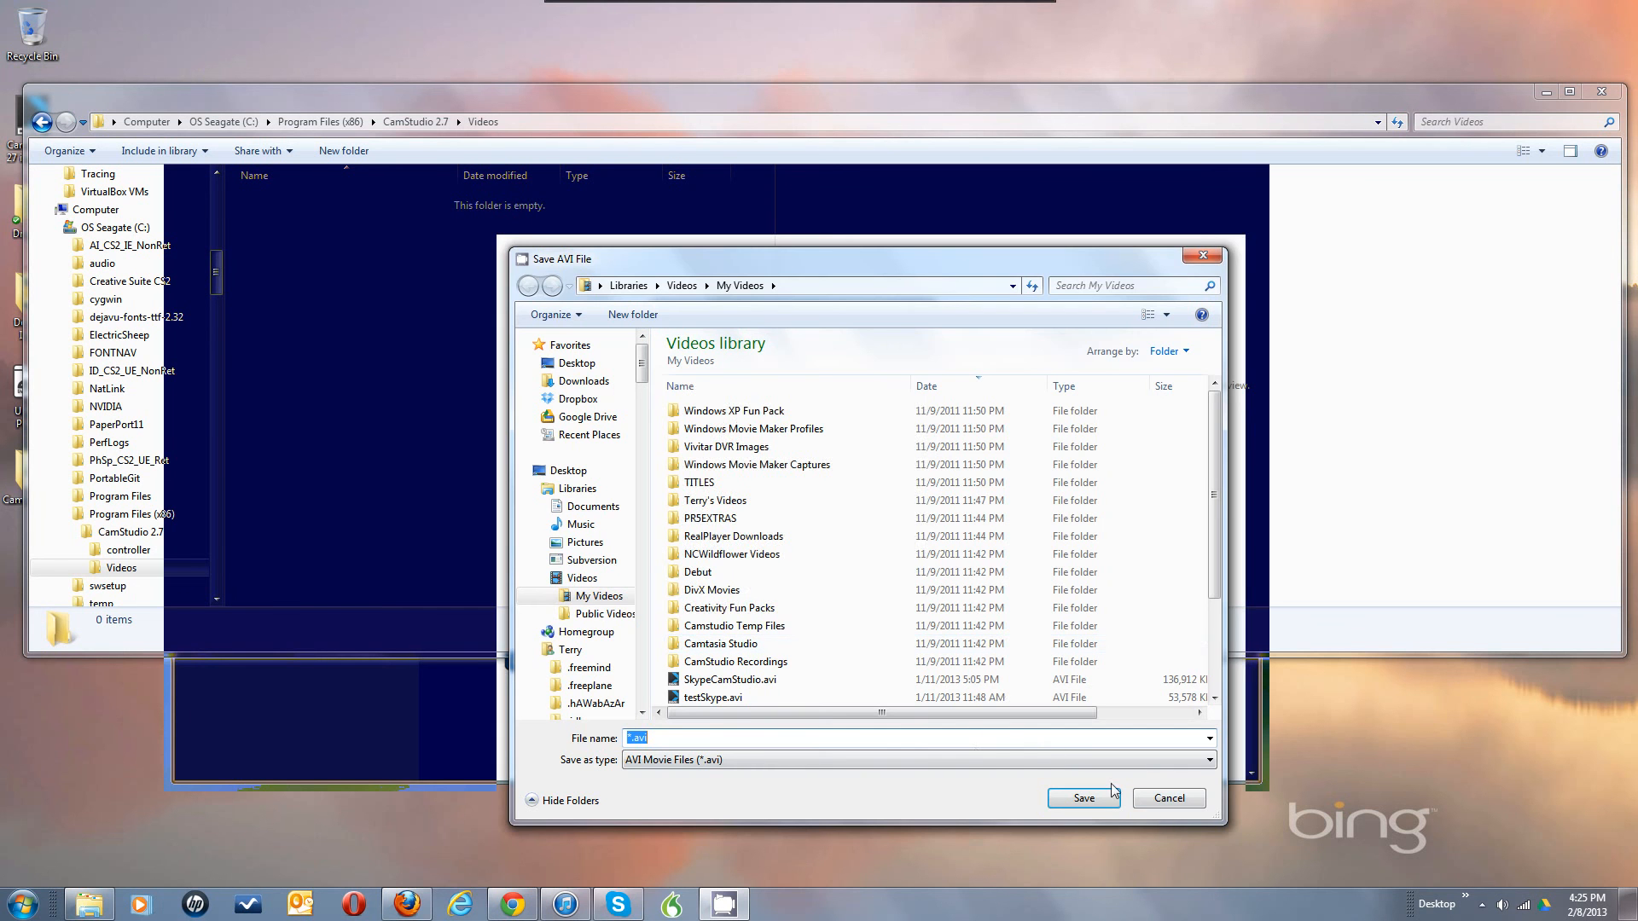
pyautogui.click(1158, 798)
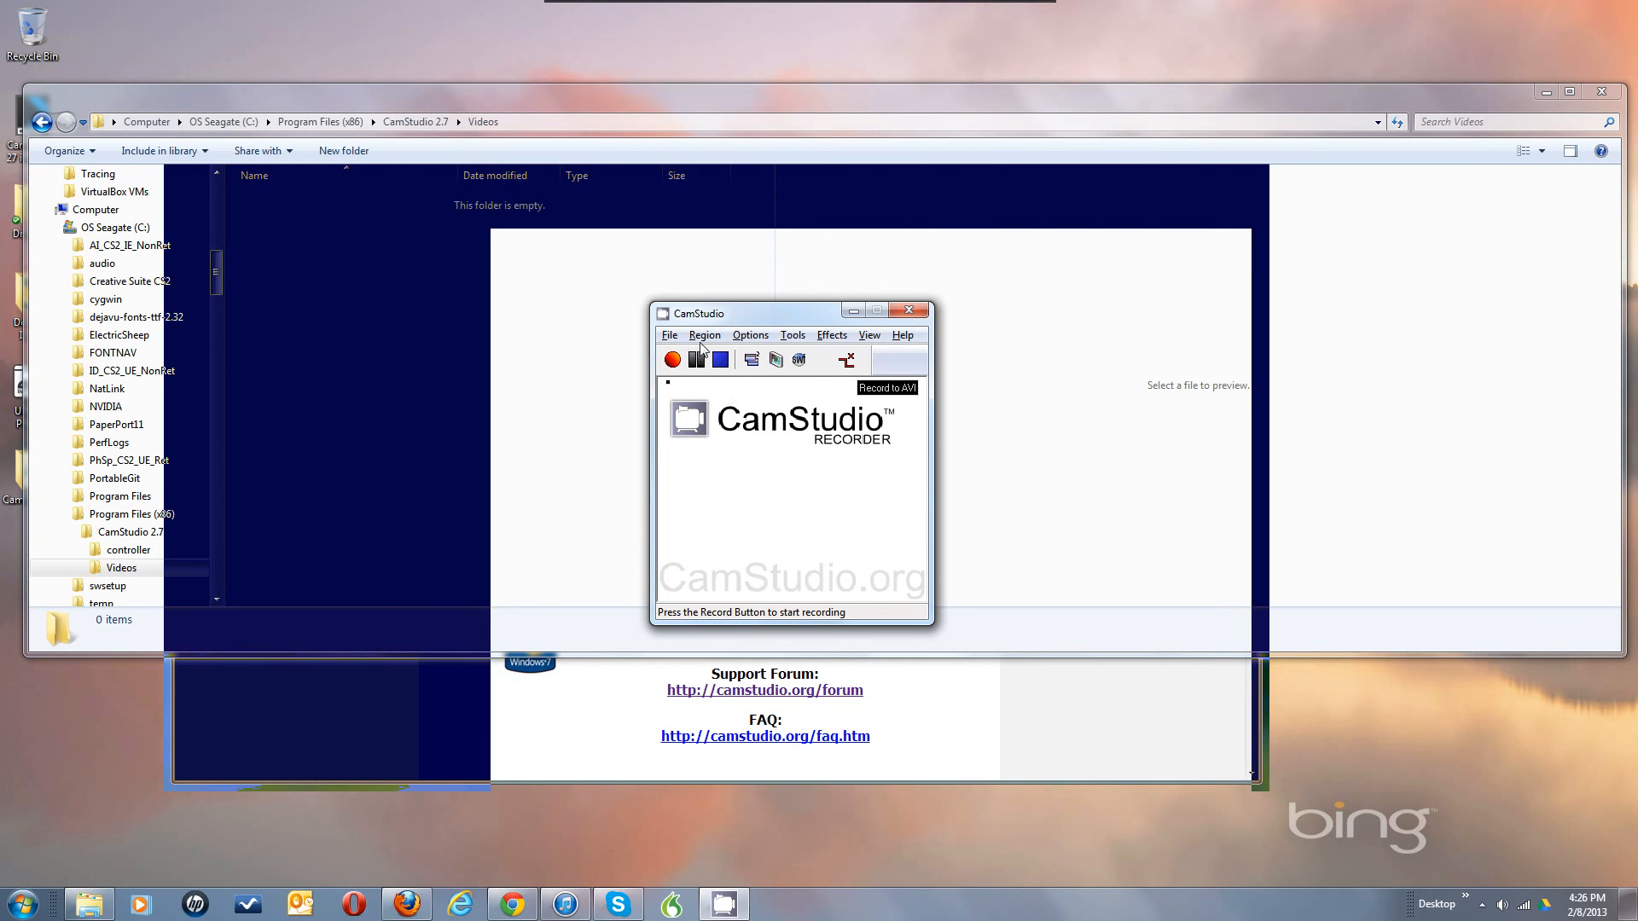
# Enable hiding the flashing rectangle during recording and start a new test recording
pyautogui.click(750, 335)
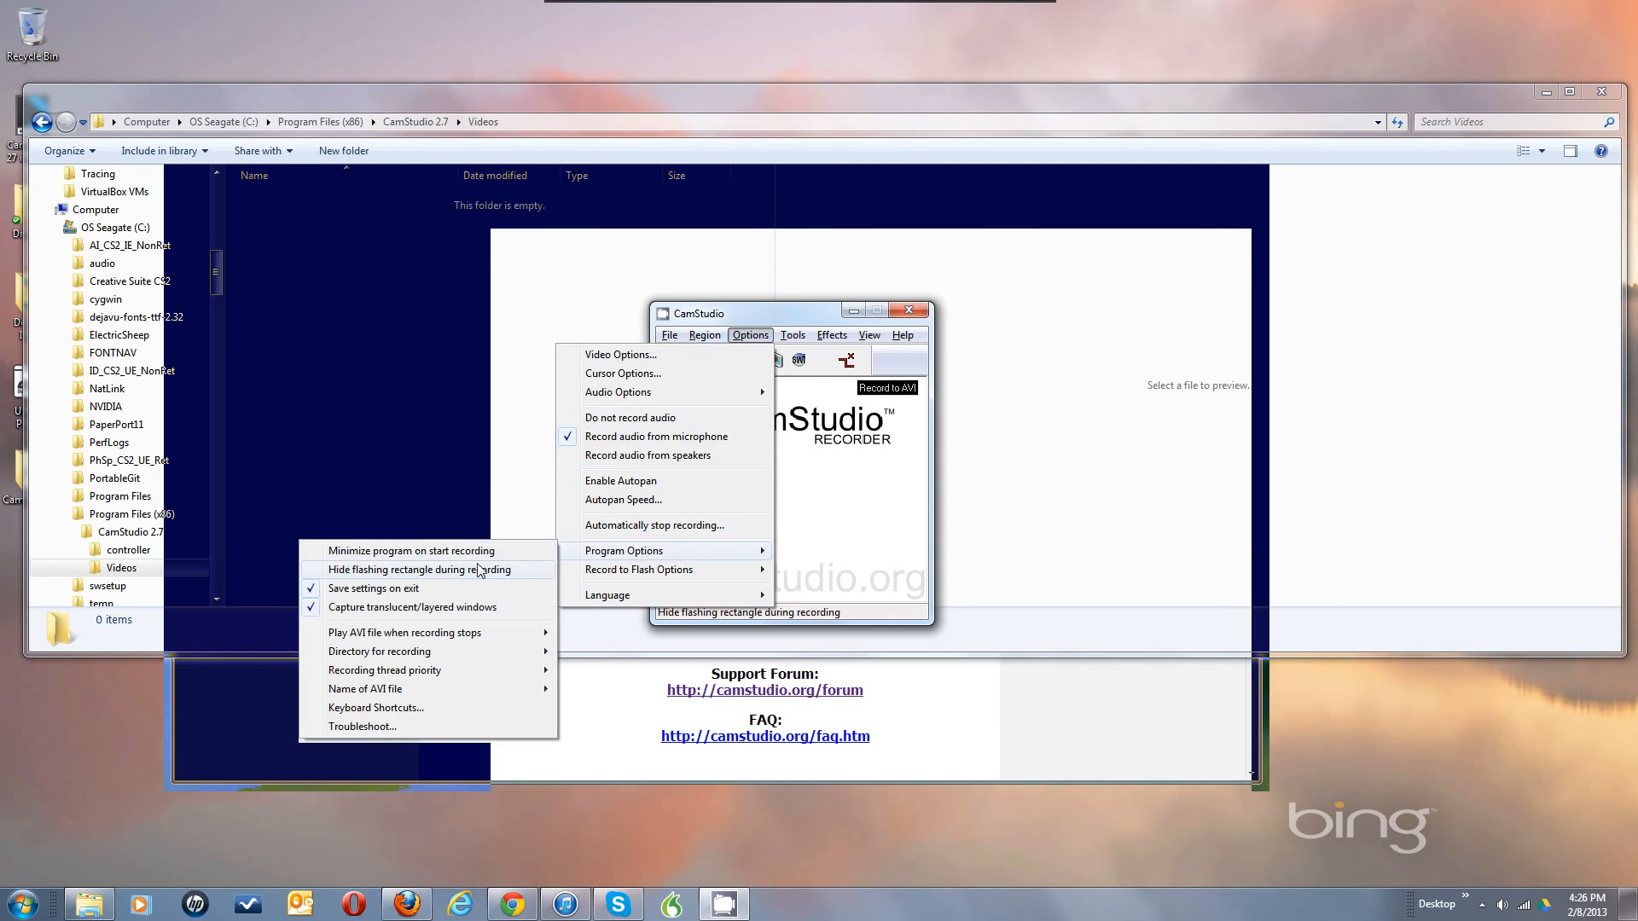
pyautogui.click(479, 569)
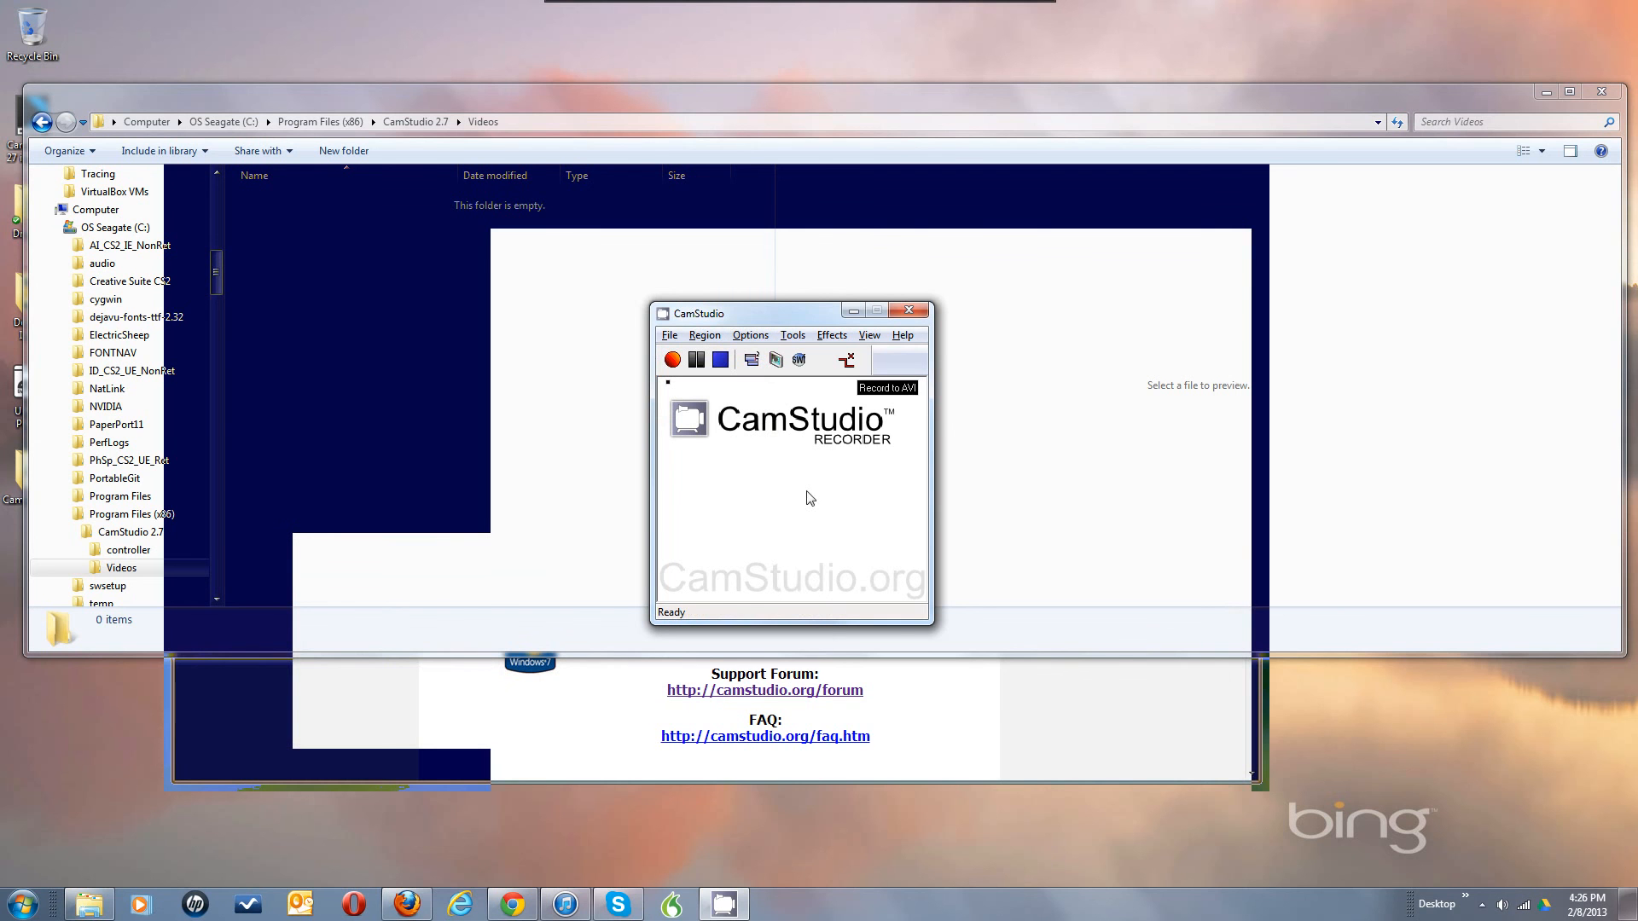
pyautogui.click(673, 359)
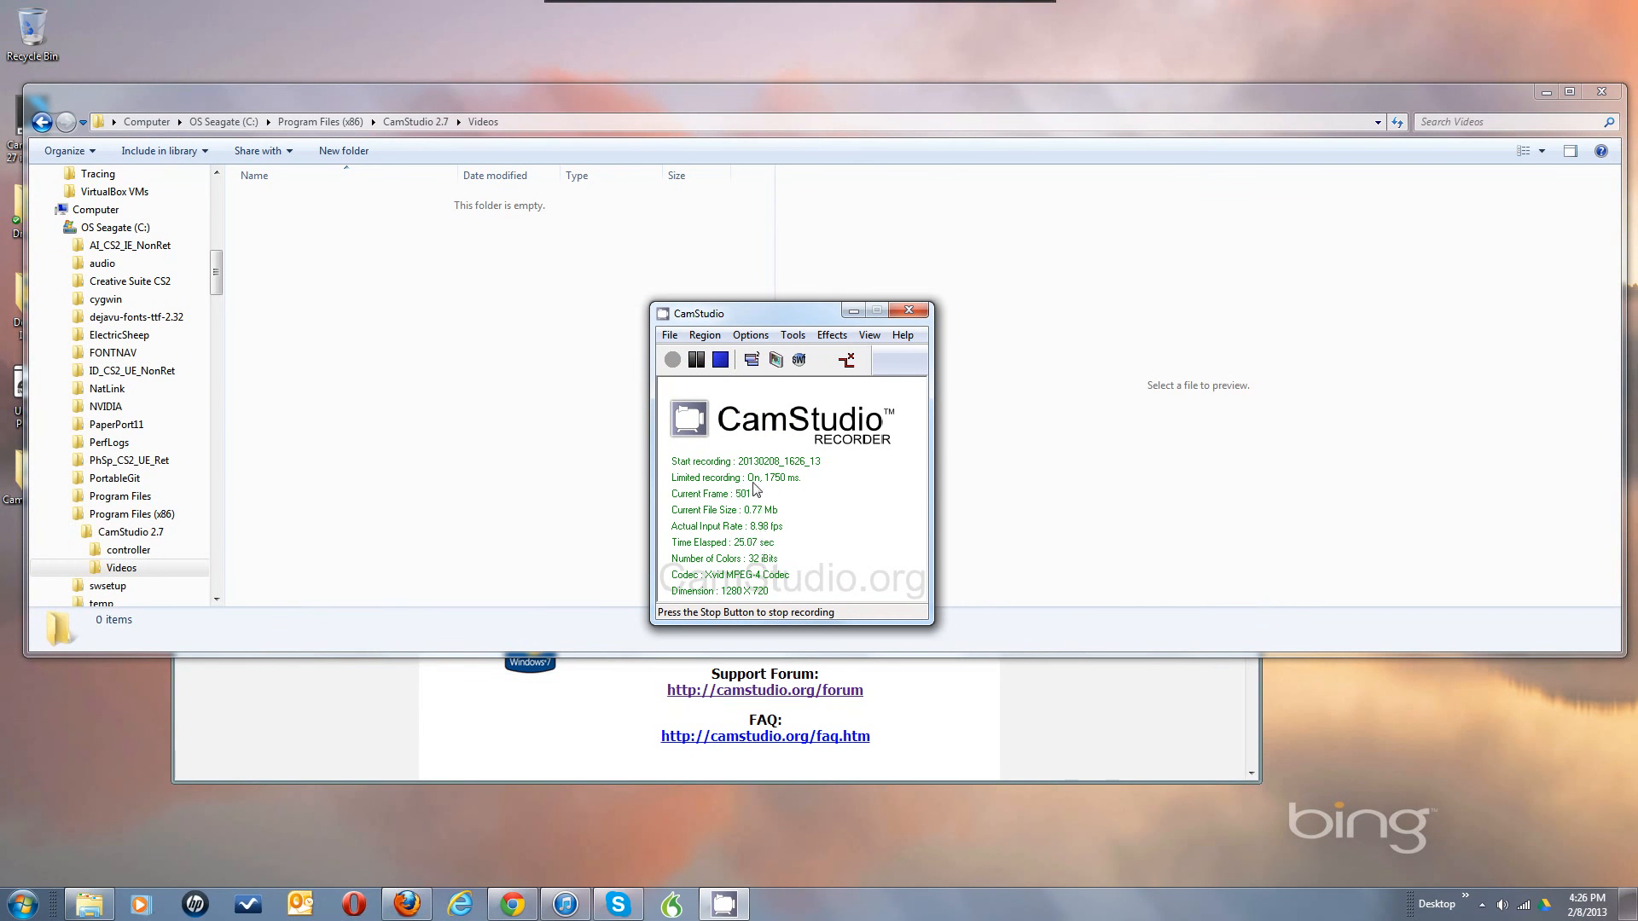
# Try to stop the test recording and dismiss the CamStudio Recorder error dialog
pyautogui.click(752, 337)
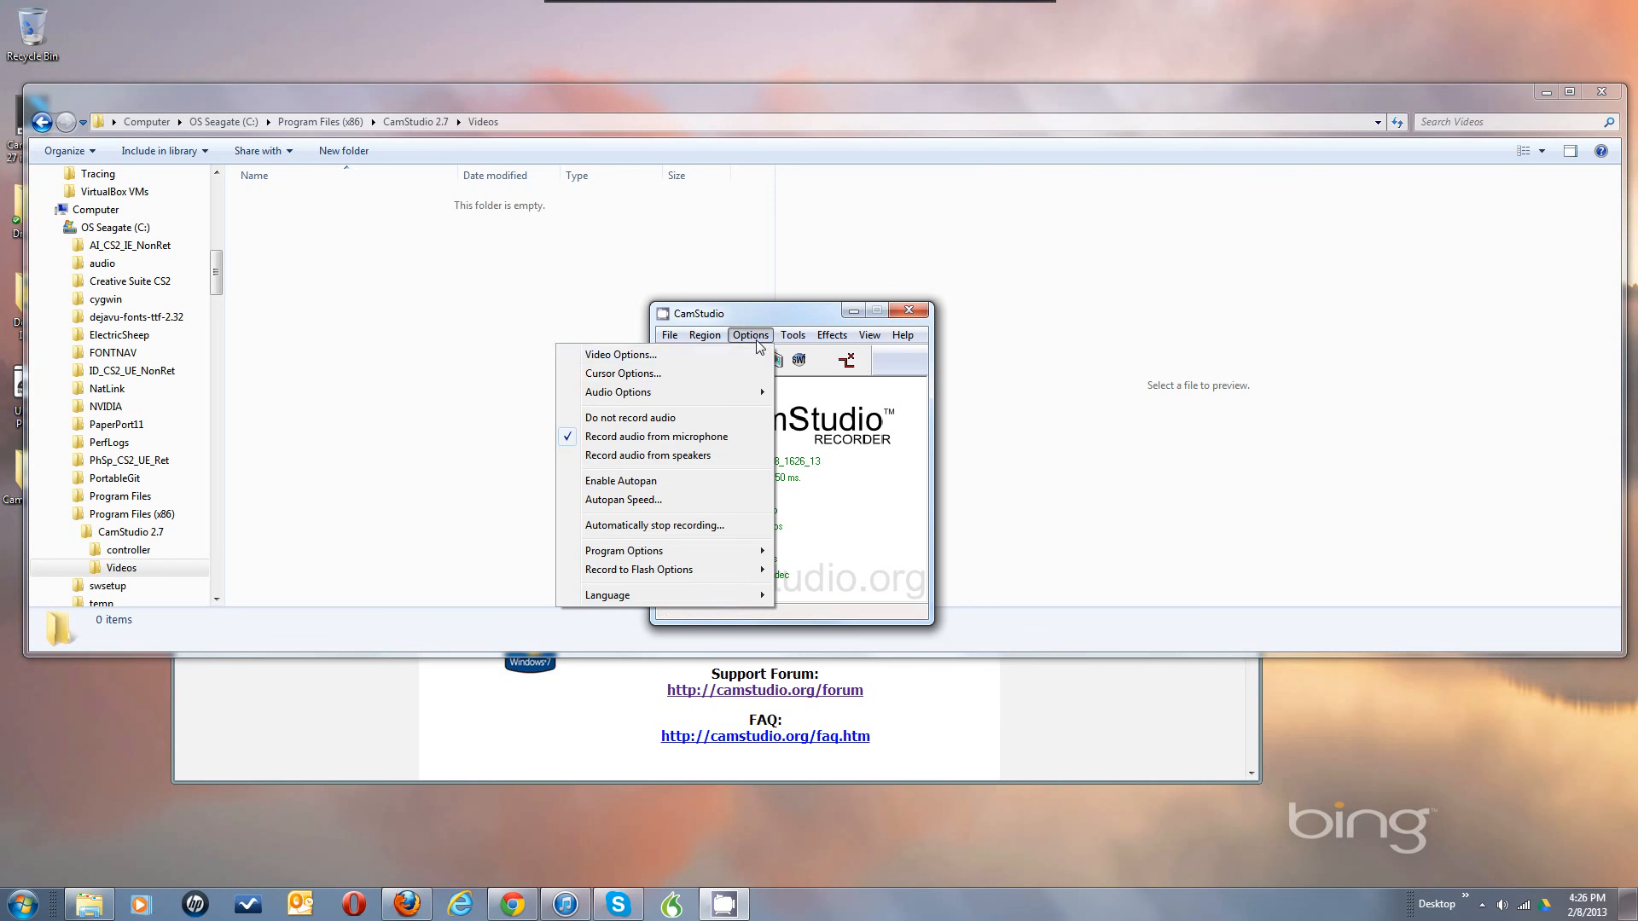
pyautogui.click(728, 357)
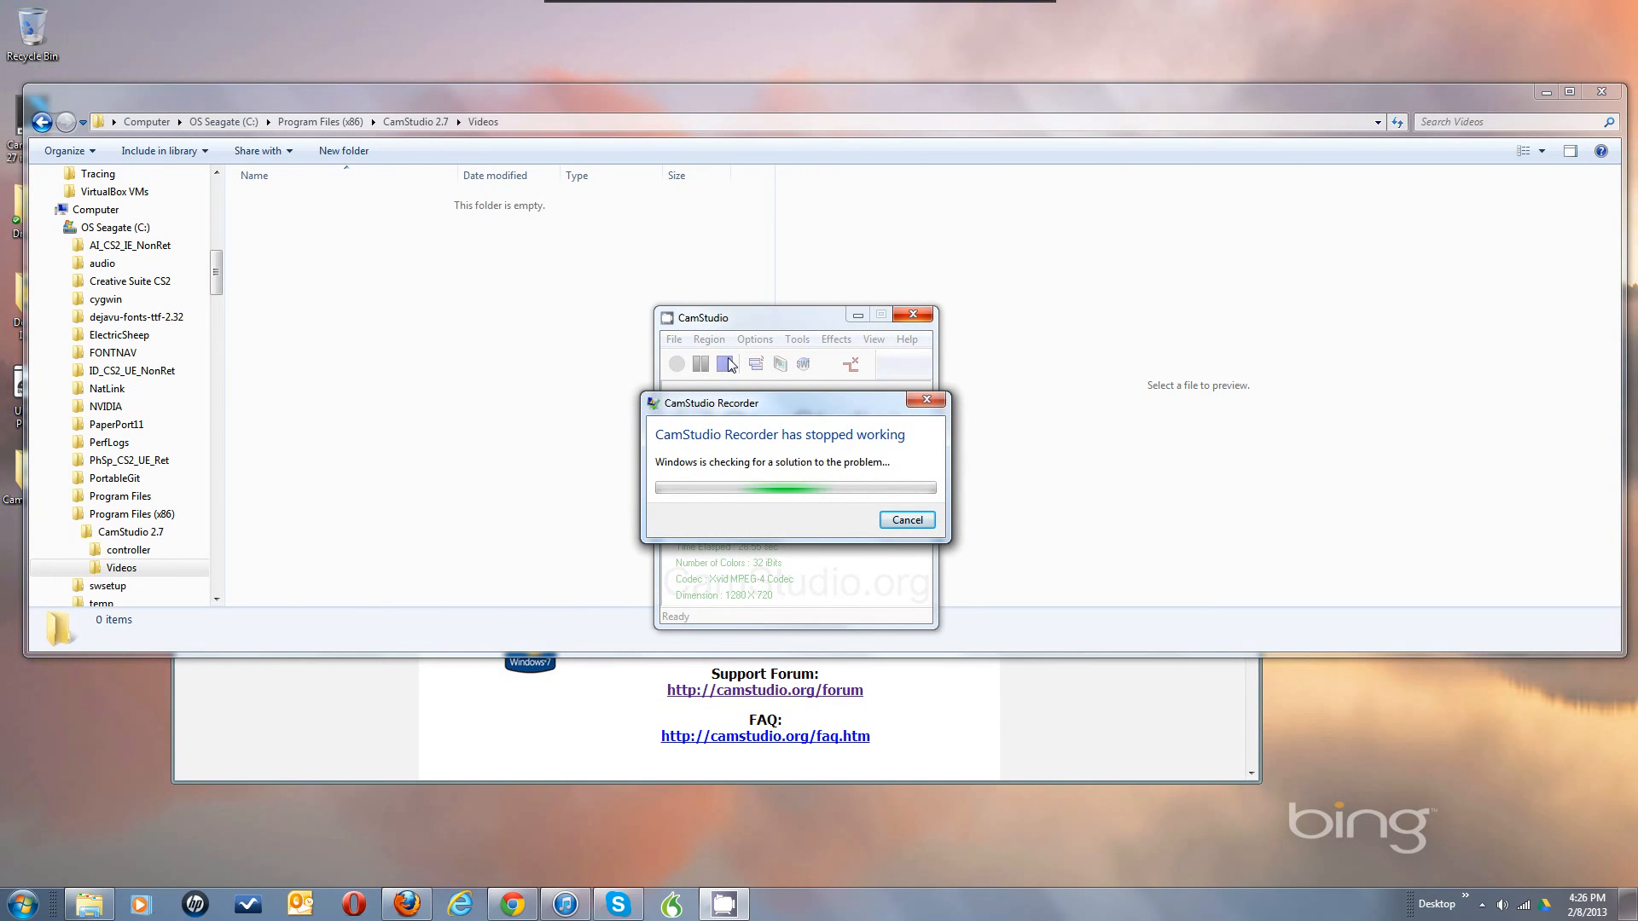
pyautogui.click(906, 520)
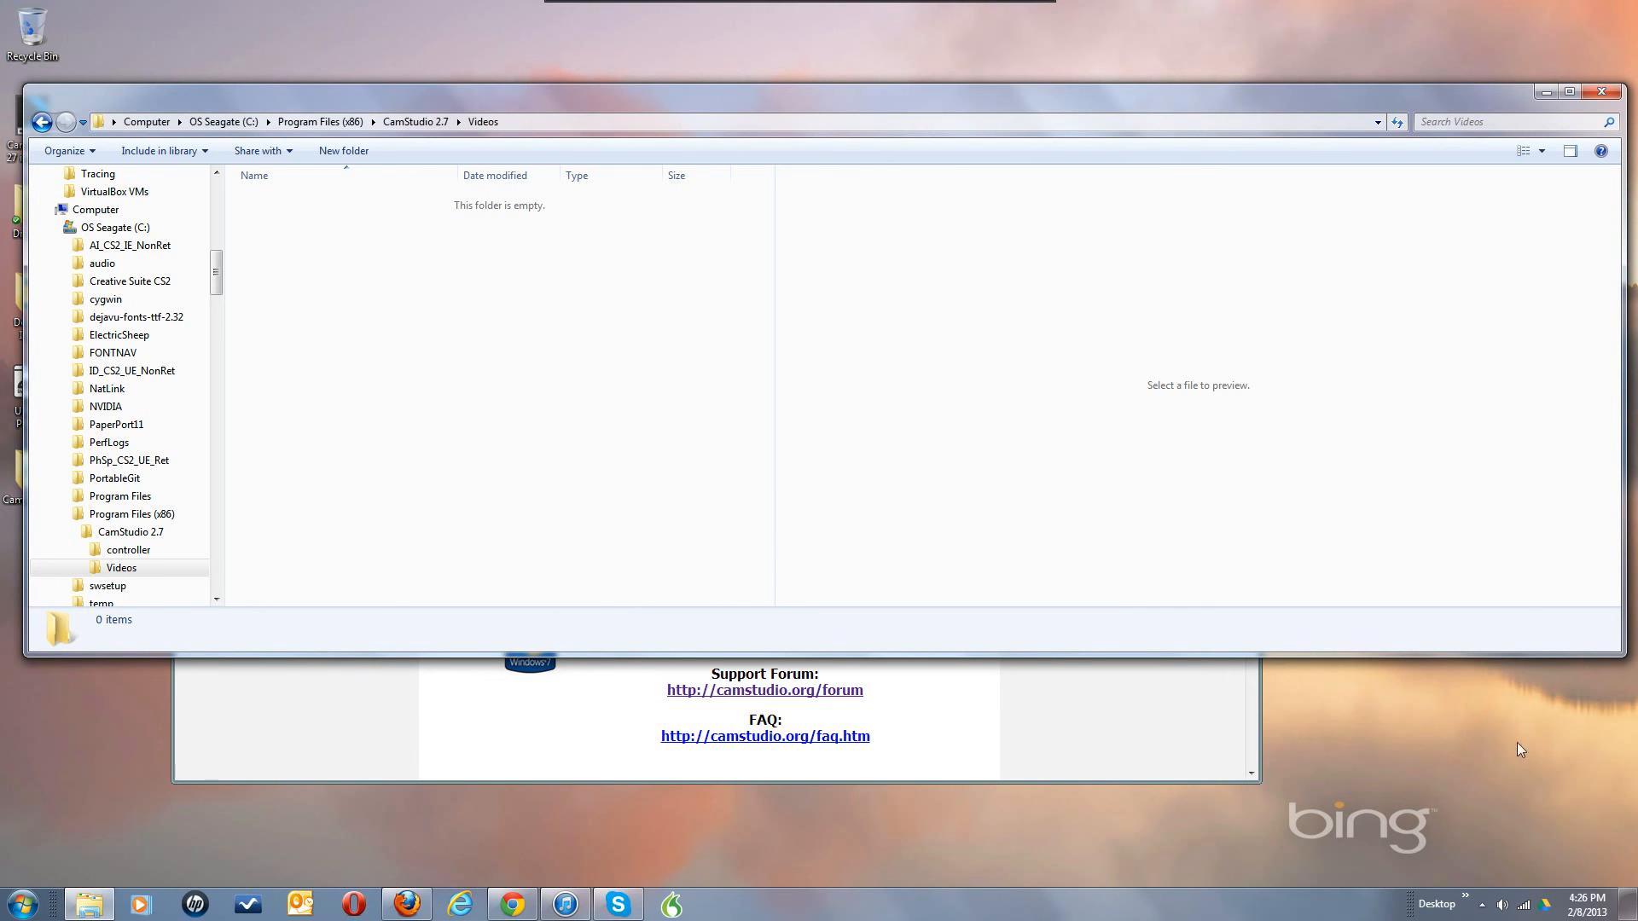
# Bring the camstudio.org download page to the front and restore the other running CamStudio recorder from the system tray
pyautogui.click(1482, 905)
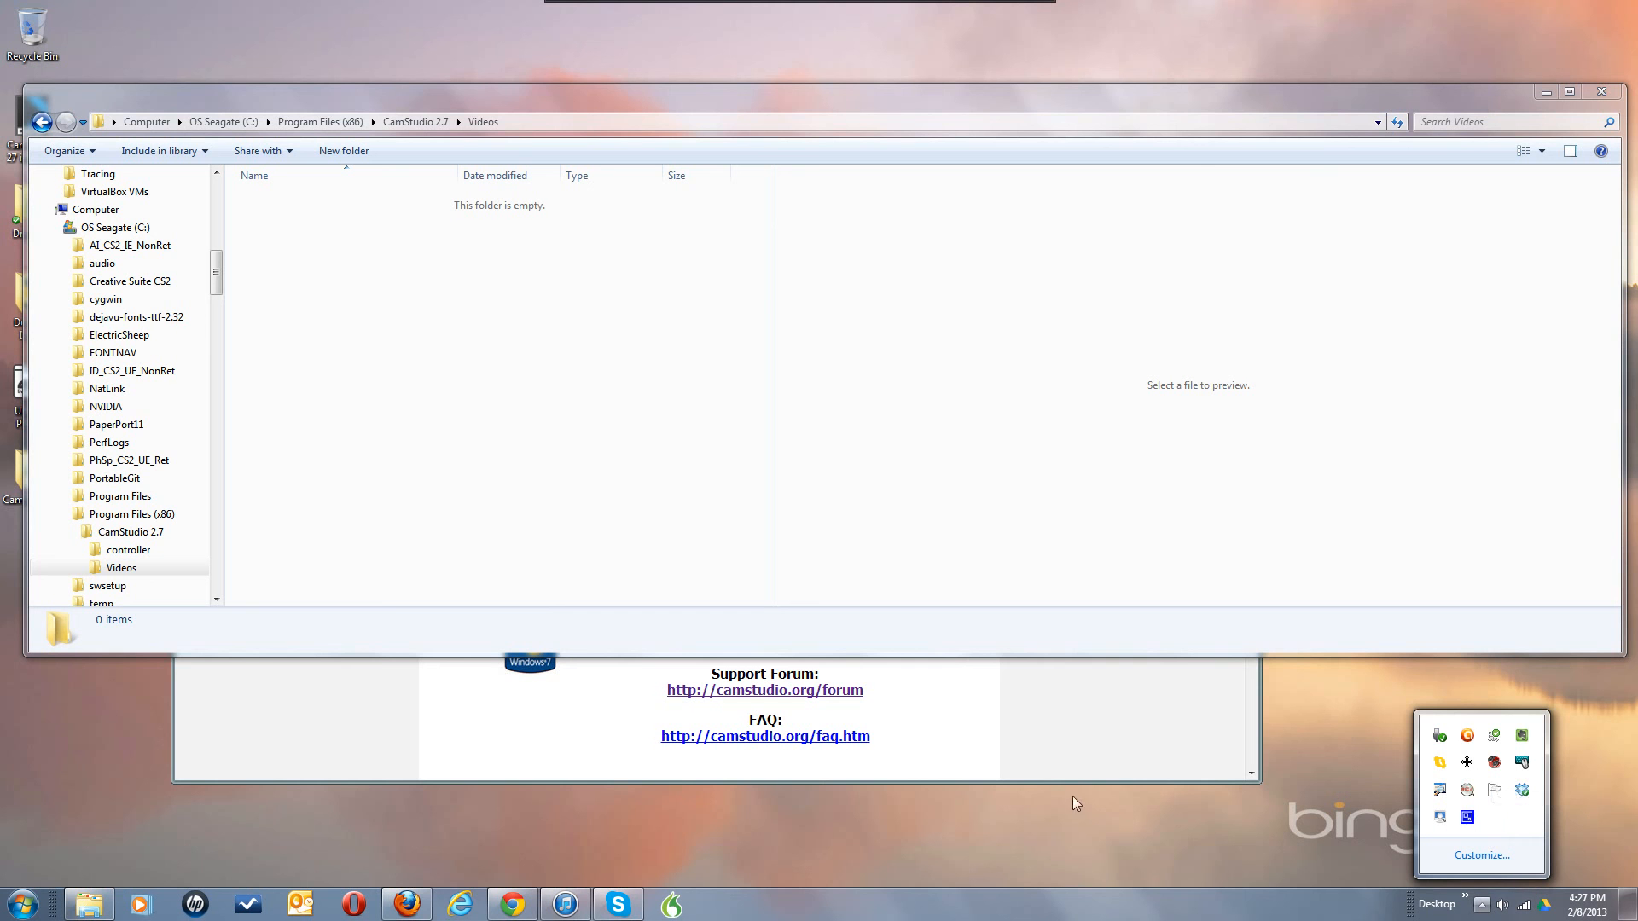
pyautogui.click(25, 902)
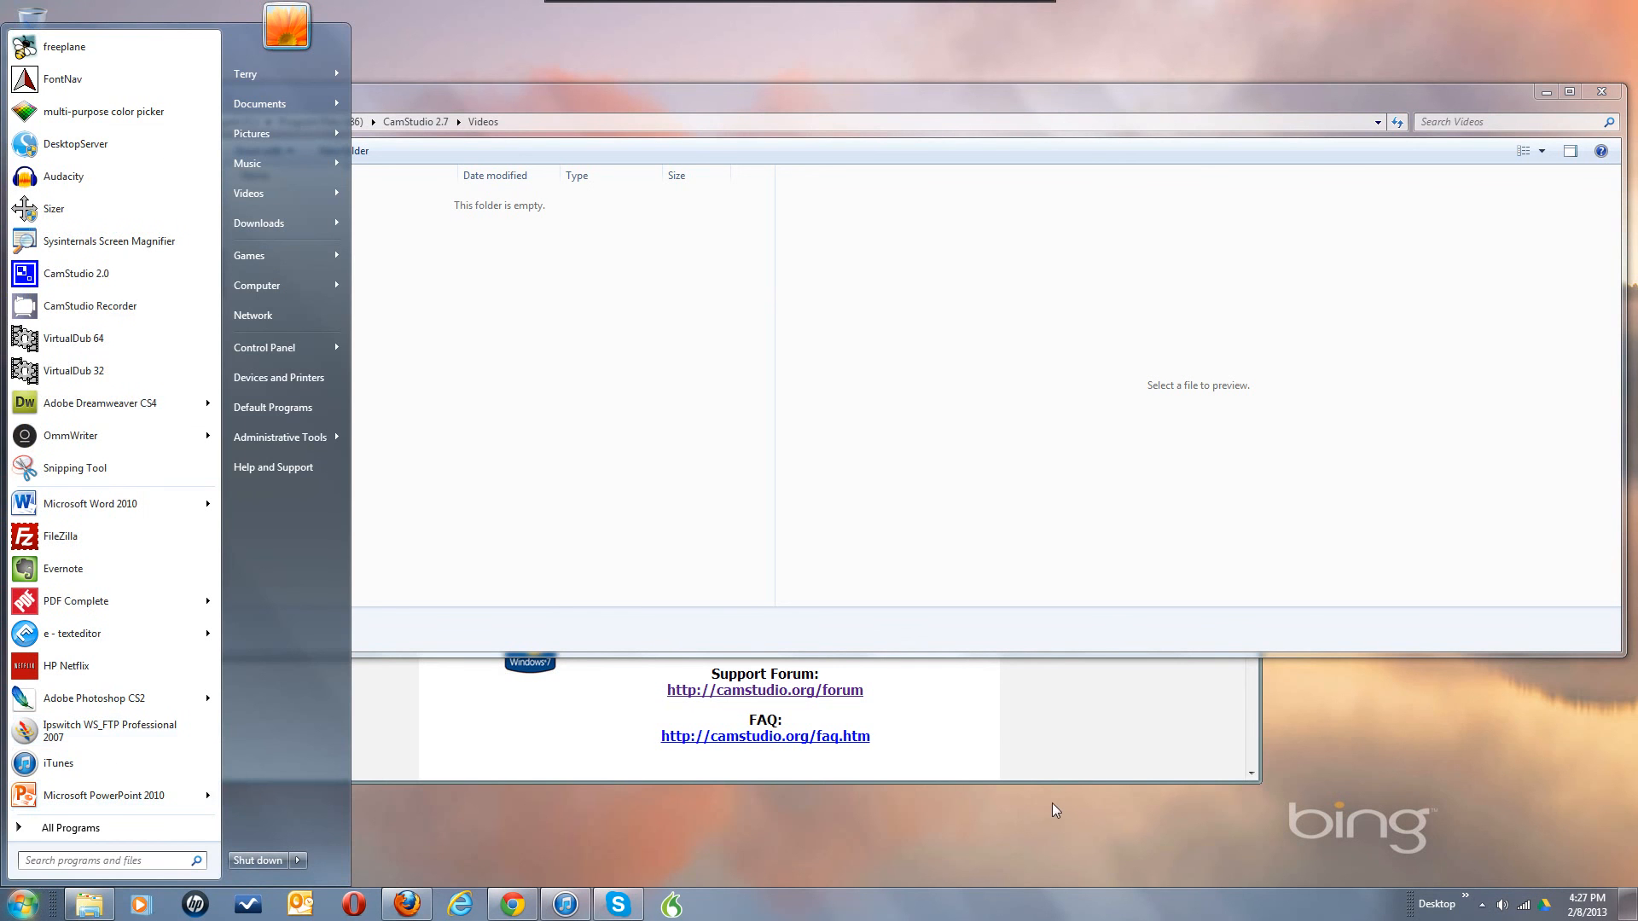
pyautogui.click(1054, 741)
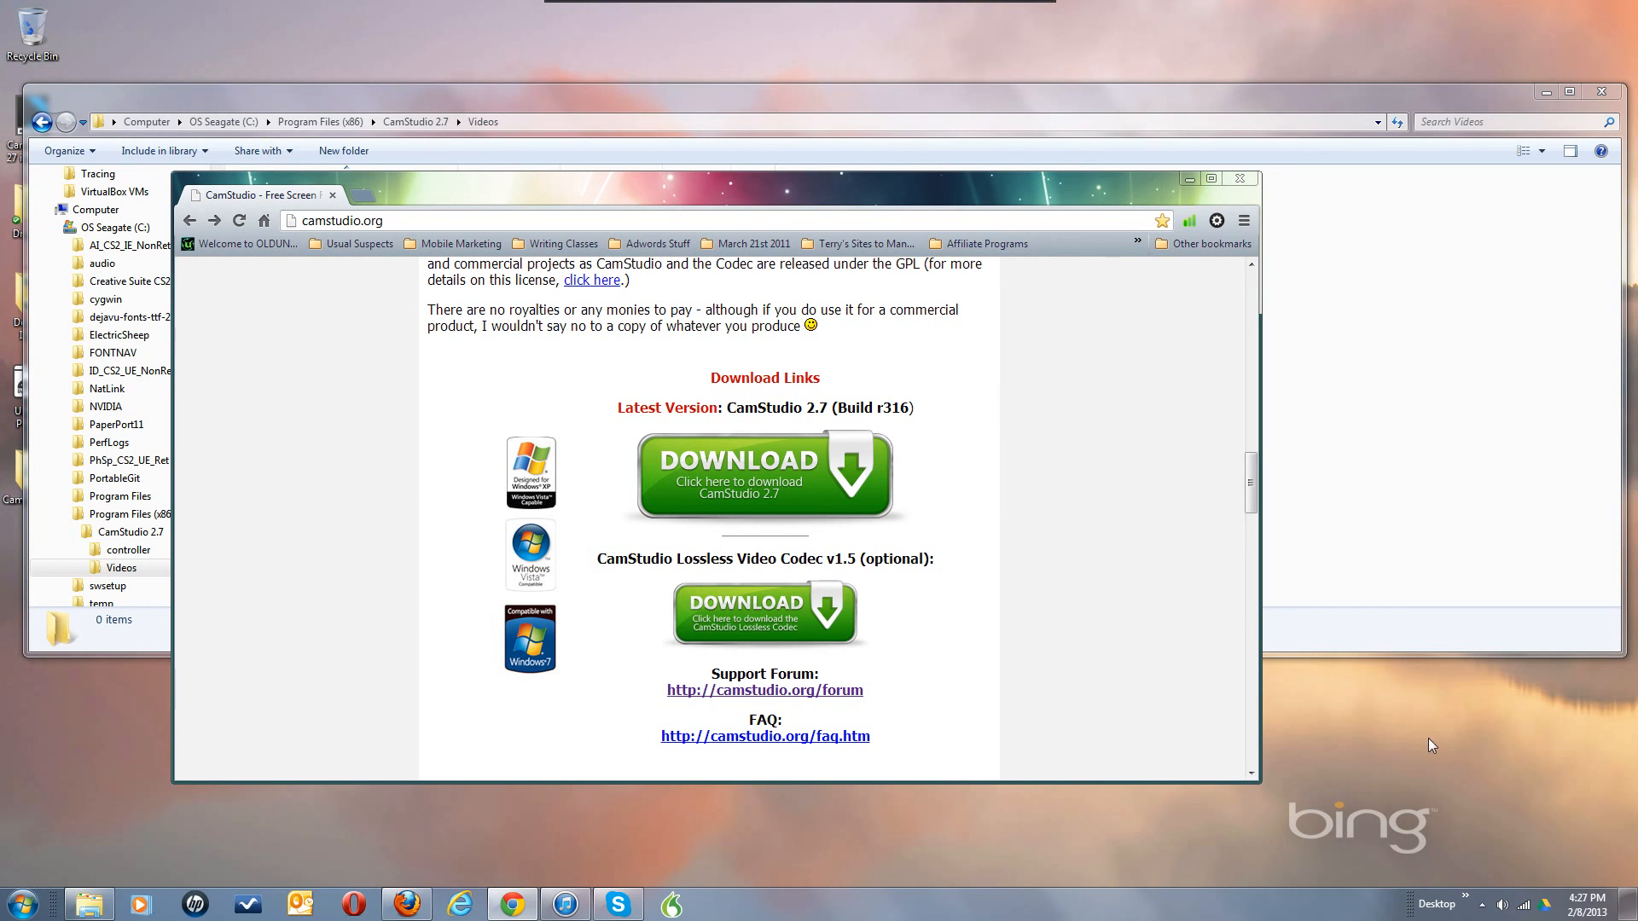
pyautogui.click(1483, 906)
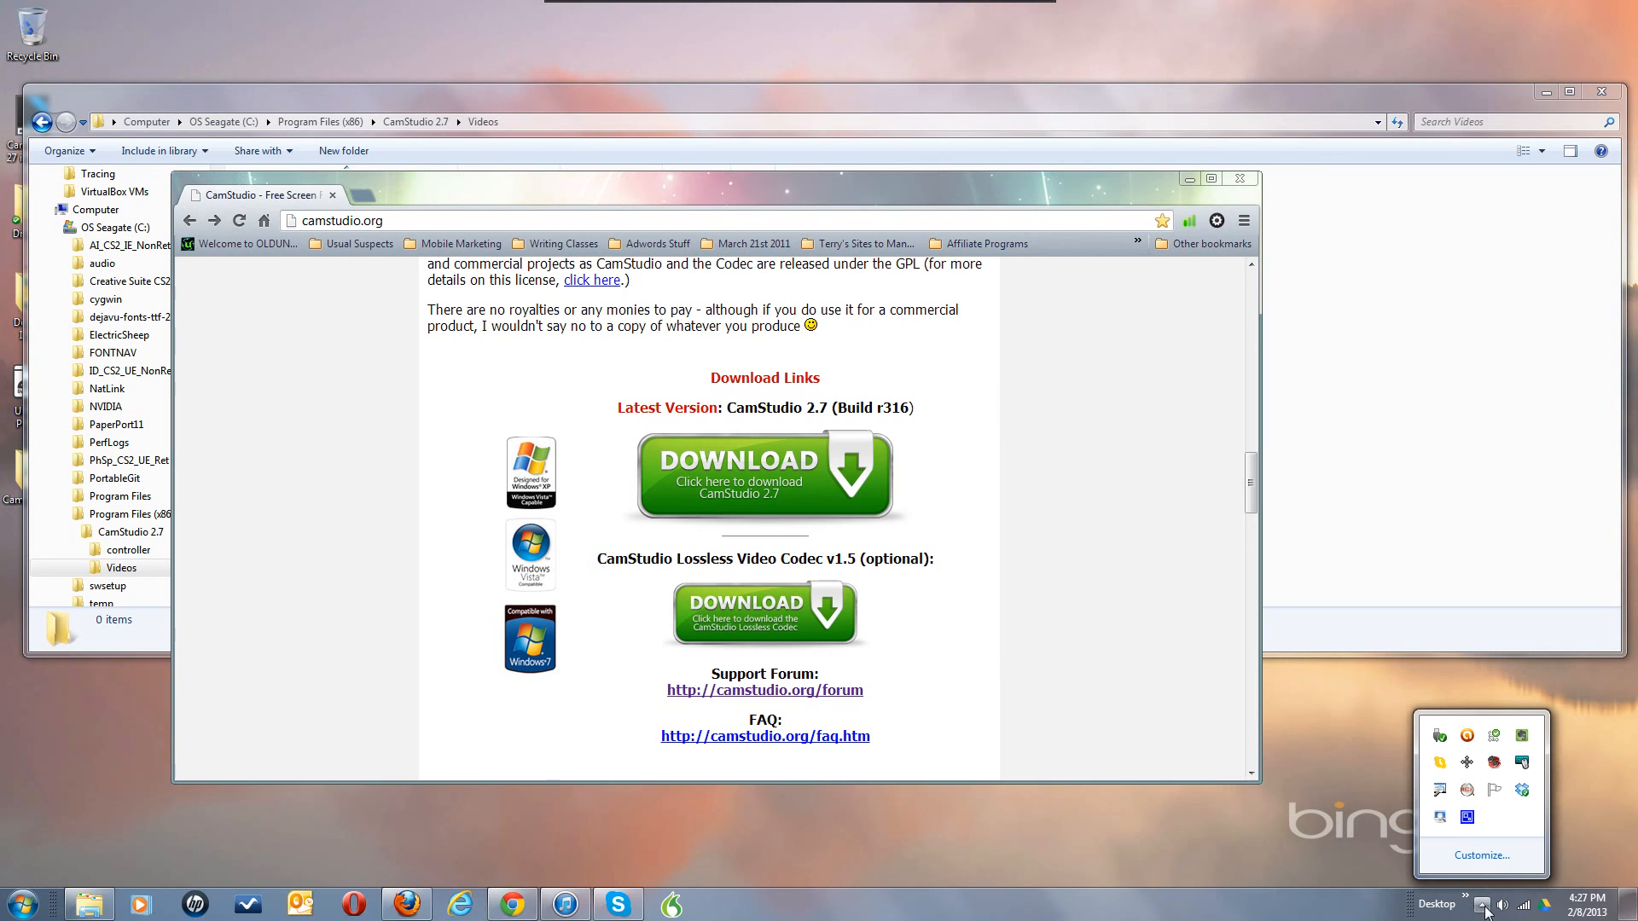
pyautogui.click(1467, 818)
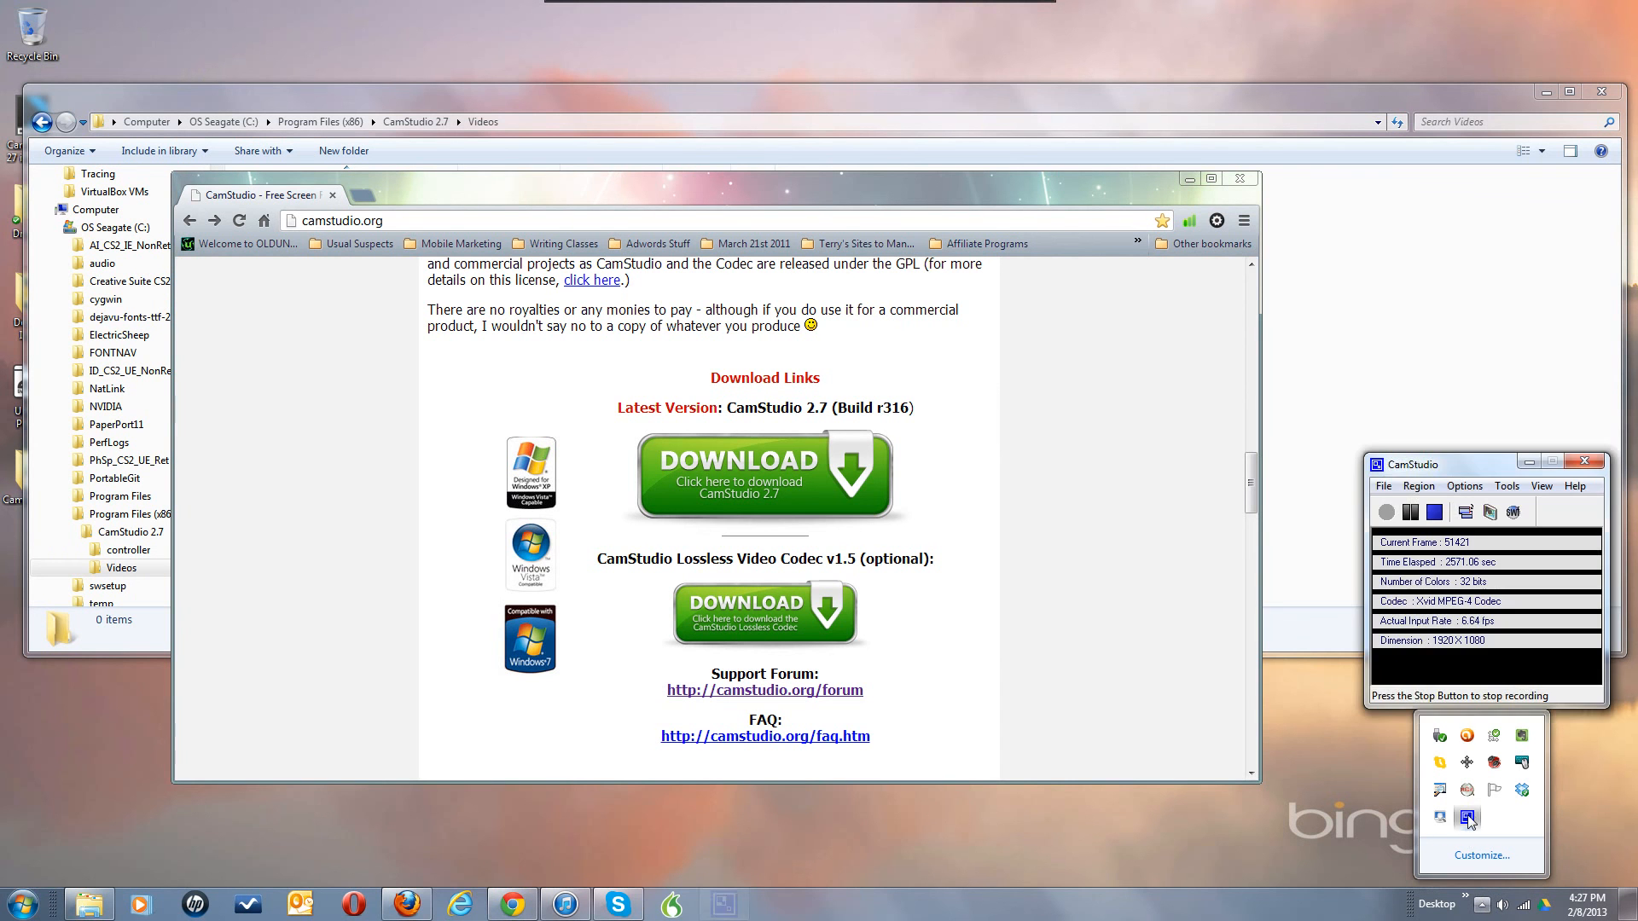